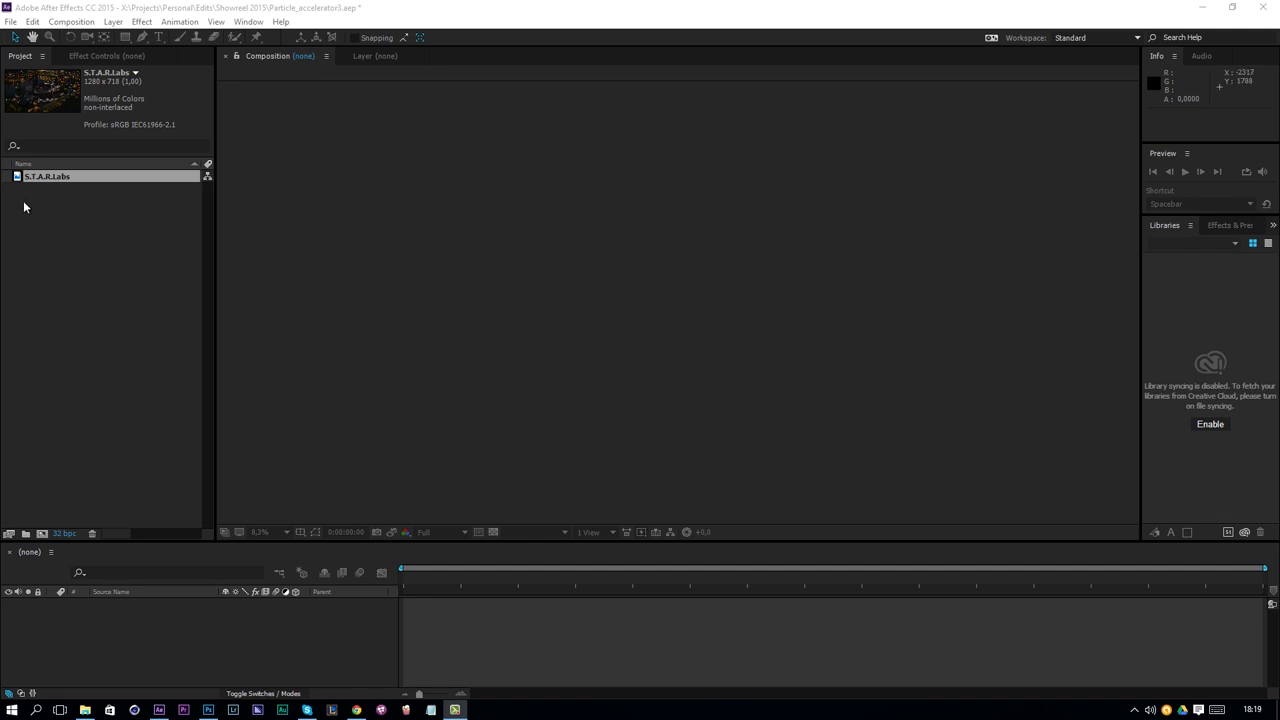
Configure the project colour settings to 32 bits per channel (float), the sRGB IEC61966-2.1 working space and Linearize Working Space
left_click(61, 536)
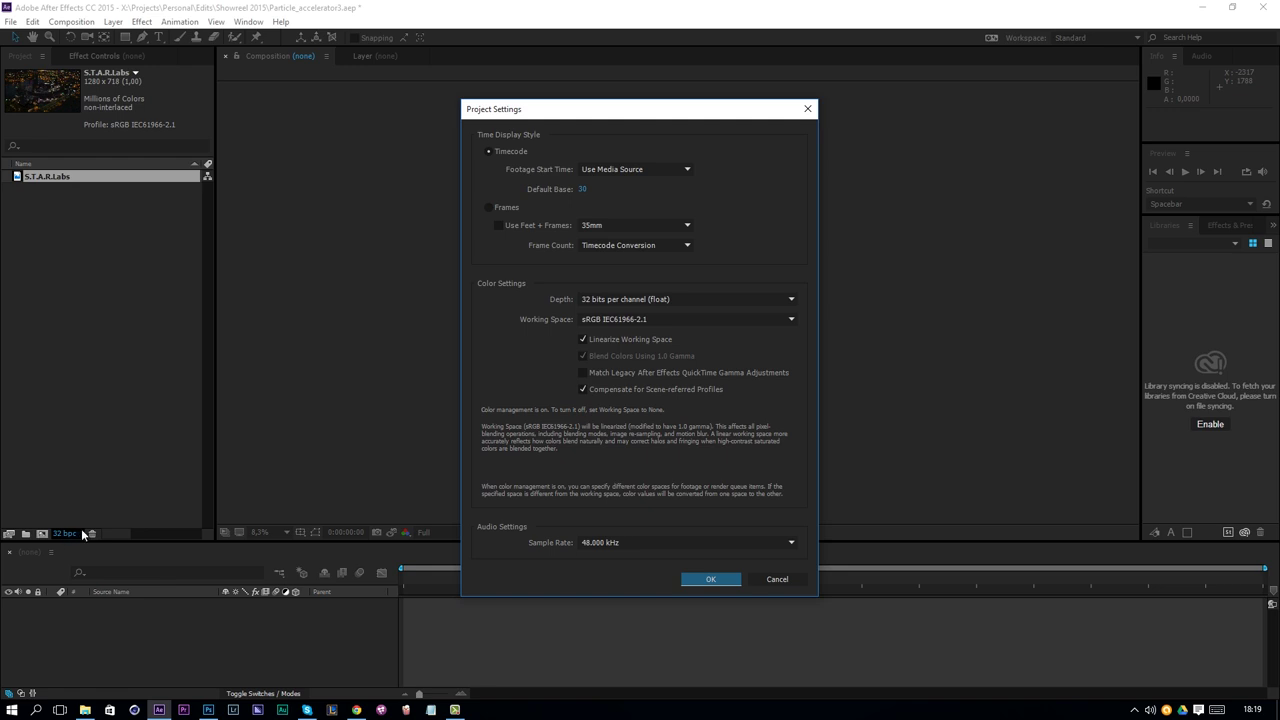
left_click(724, 584)
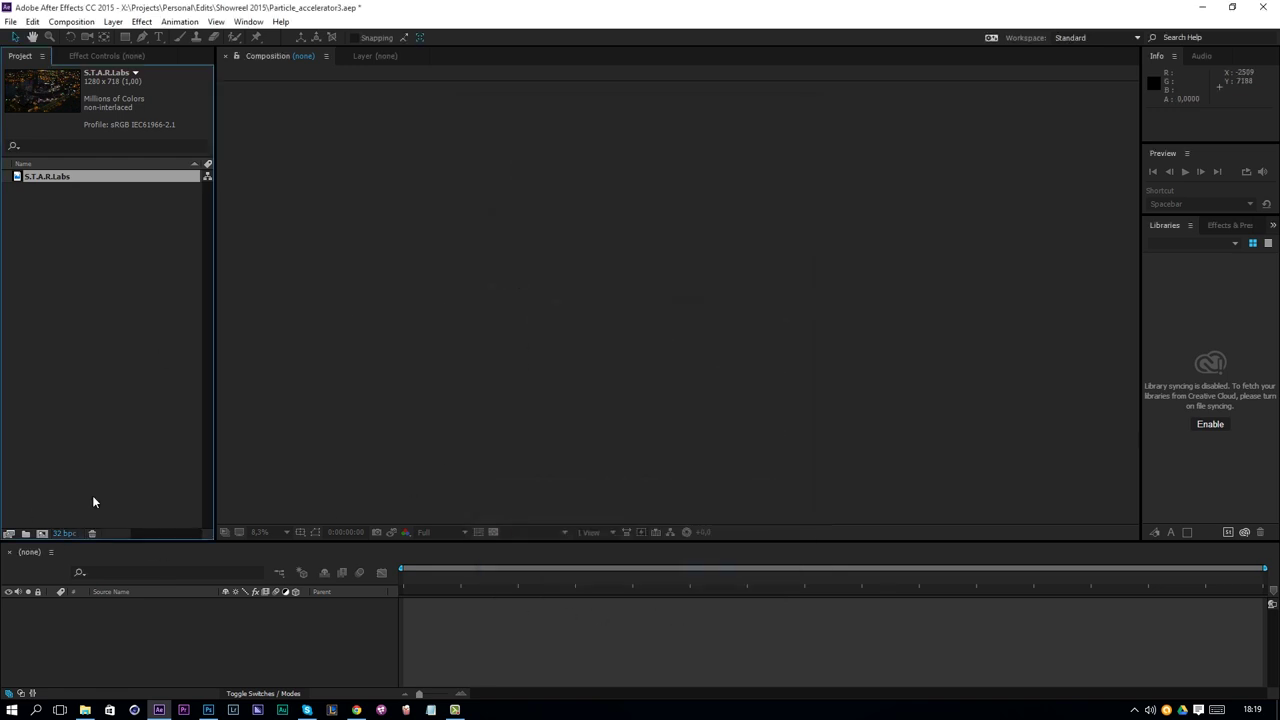
left_click(58, 534)
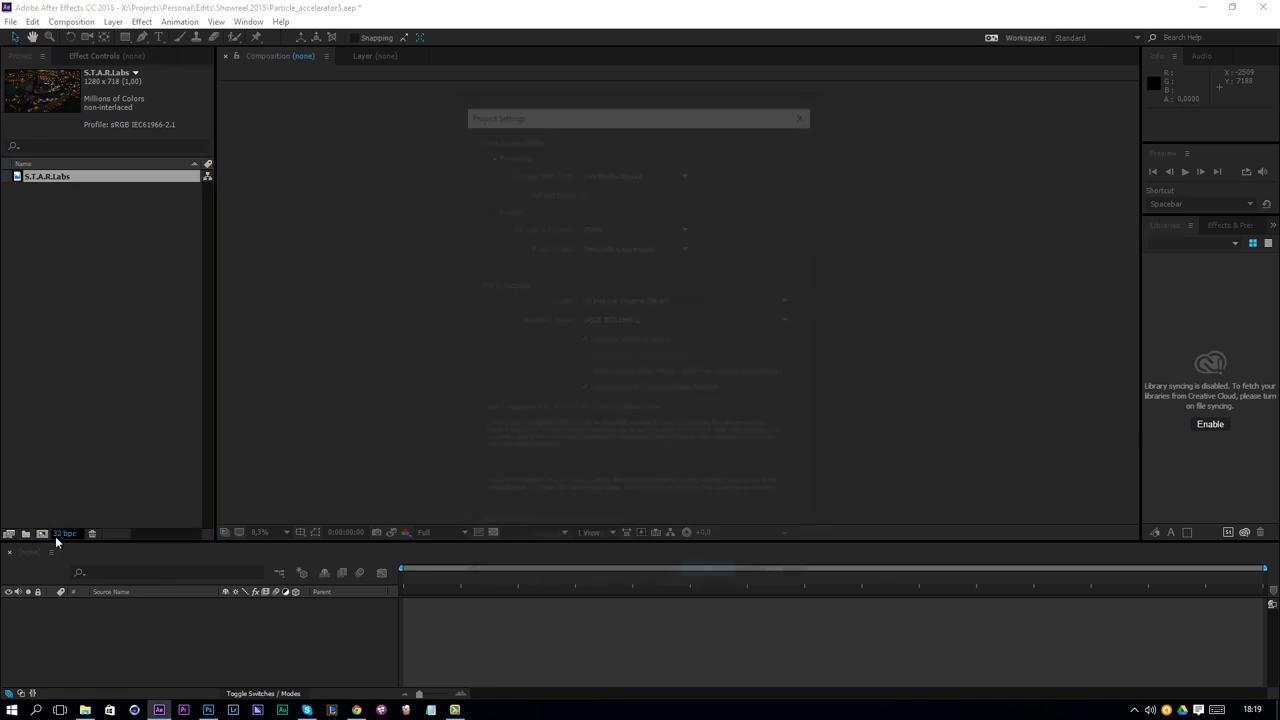
left_click(614, 299)
left_click(610, 341)
left_click(592, 320)
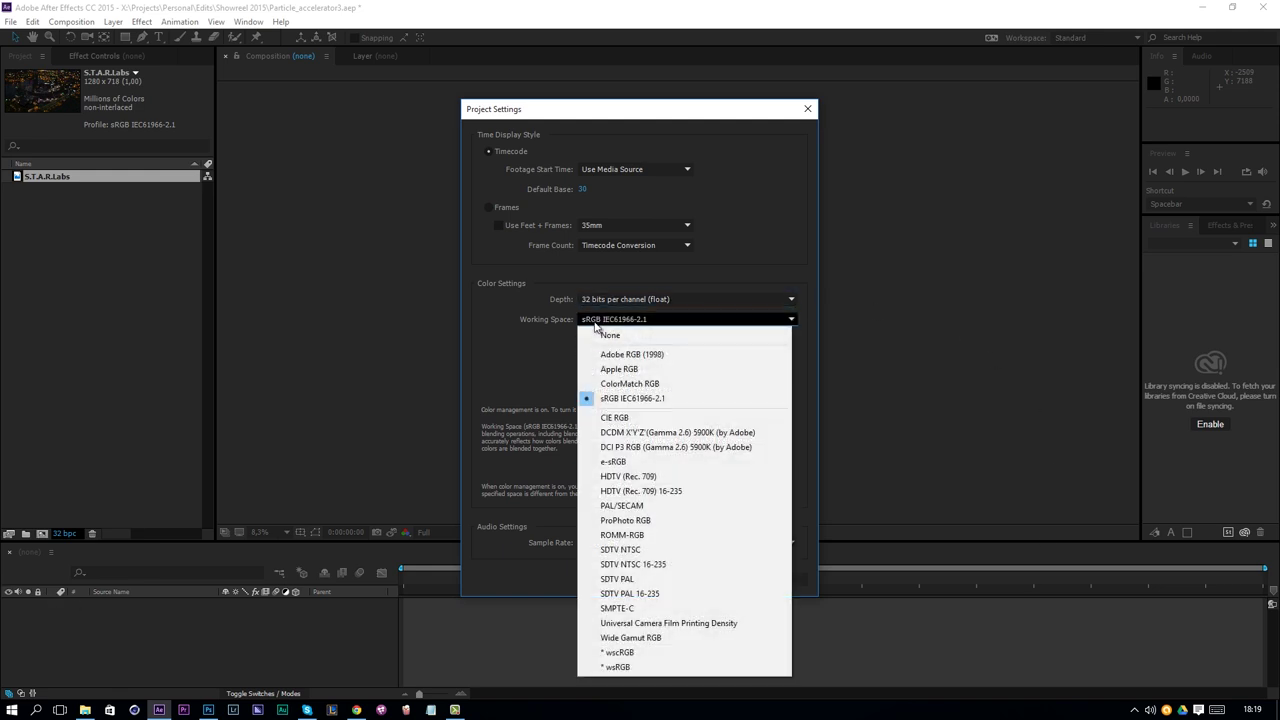
left_click(635, 399)
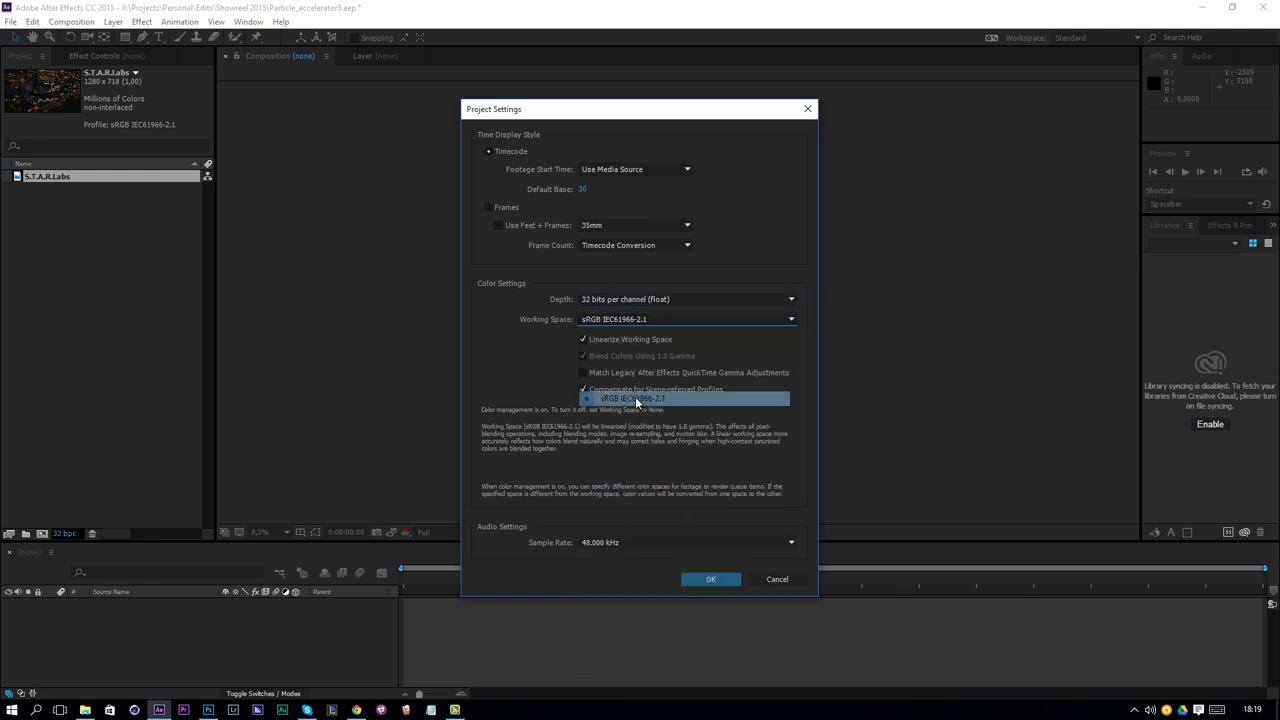
left_click(595, 340)
left_click(604, 339)
left_click(720, 577)
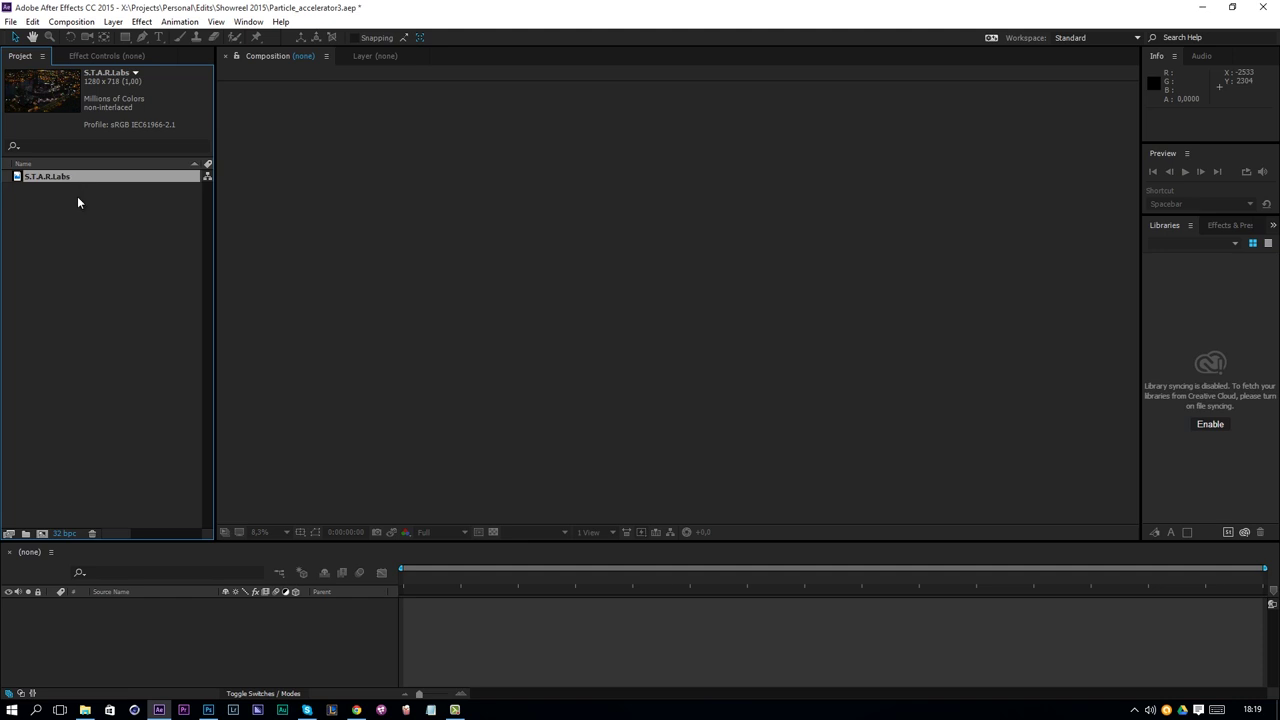
Create a 1920 x 1080 composition at 24 frames per second, 0:00:10:00 long, named Particle Accelerator
left_click(42, 534)
left_click(569, 277)
type("1920")
key("Tab")
type("1080")
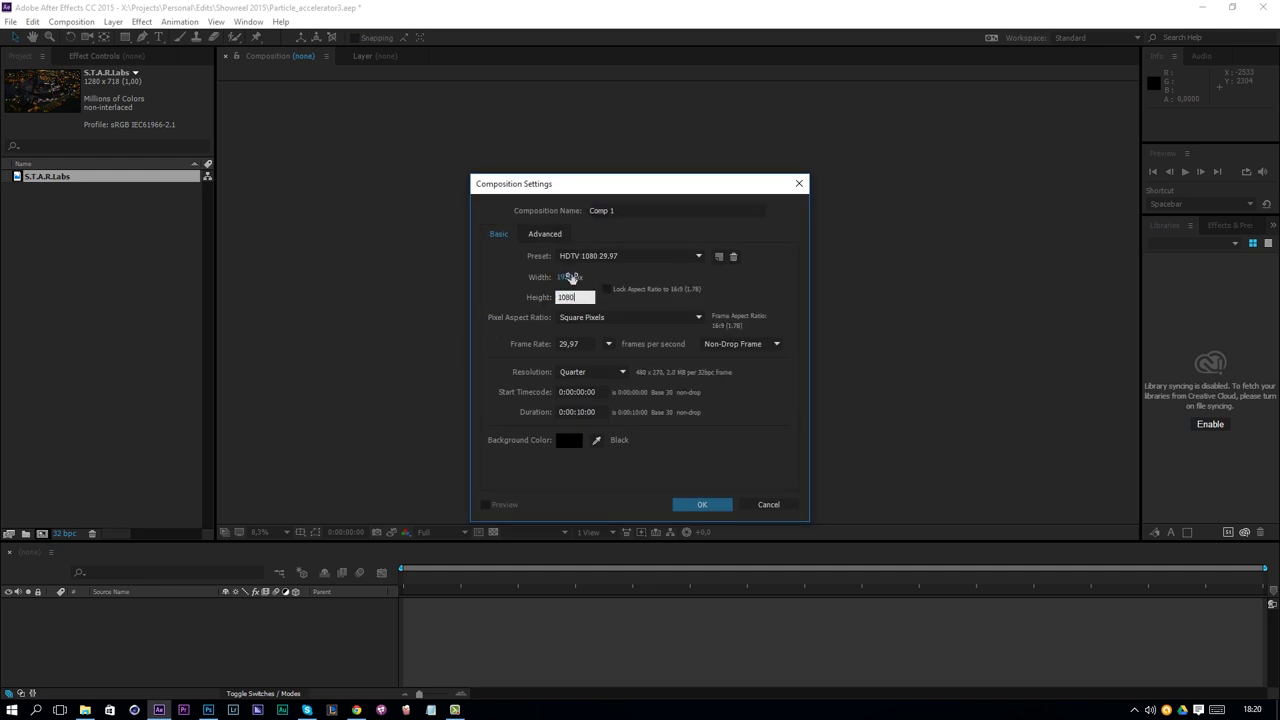
key("Tab")
type("24")
left_click(581, 411)
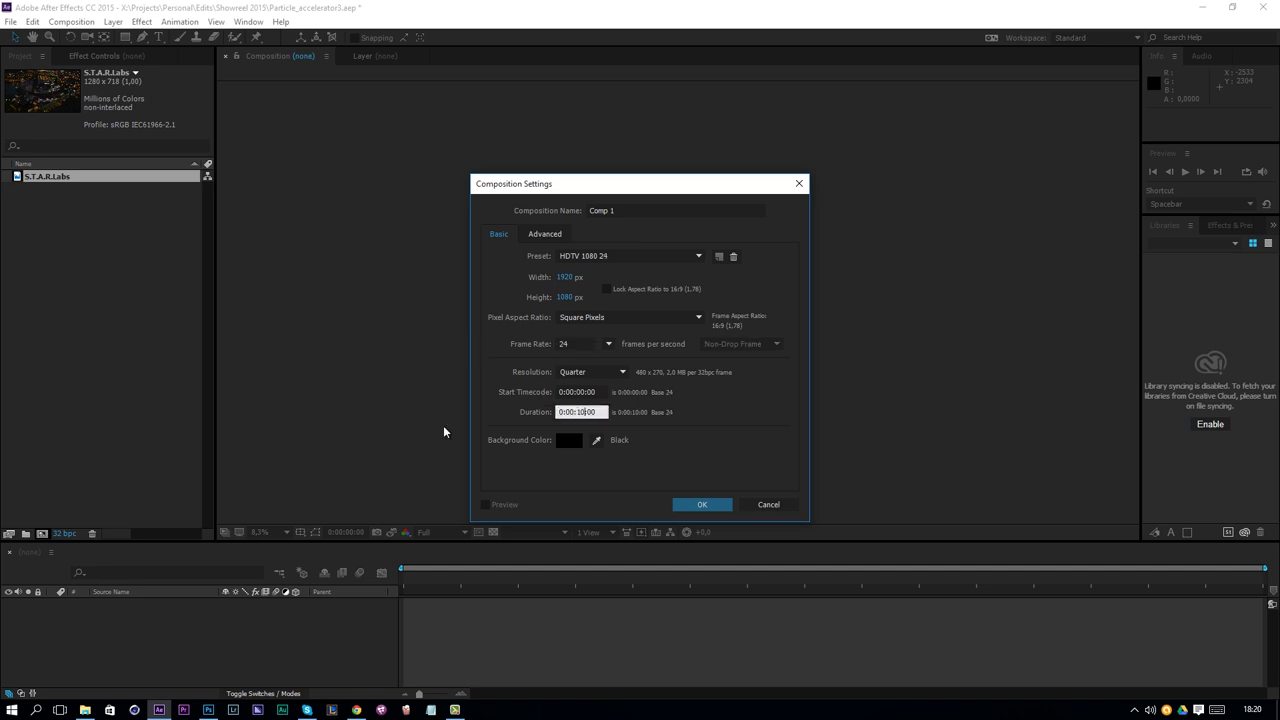
key("Tab")
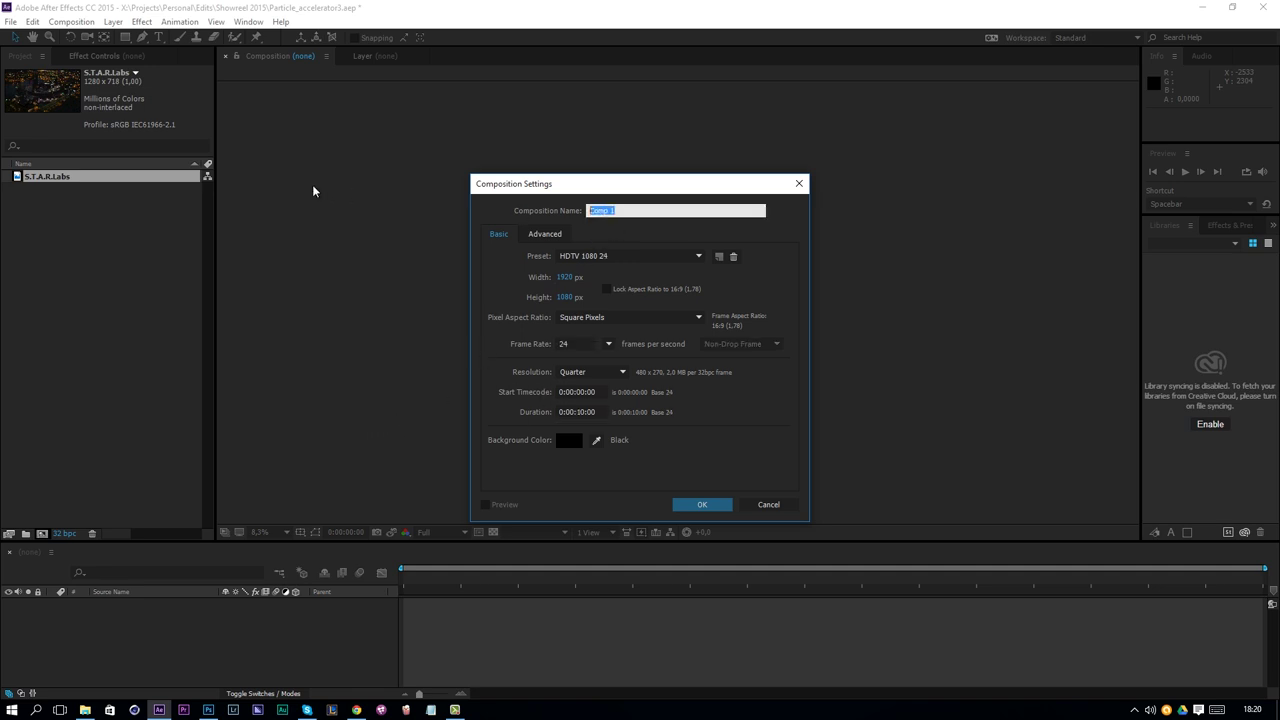
type("Particle Acccelerator")
key("Return")
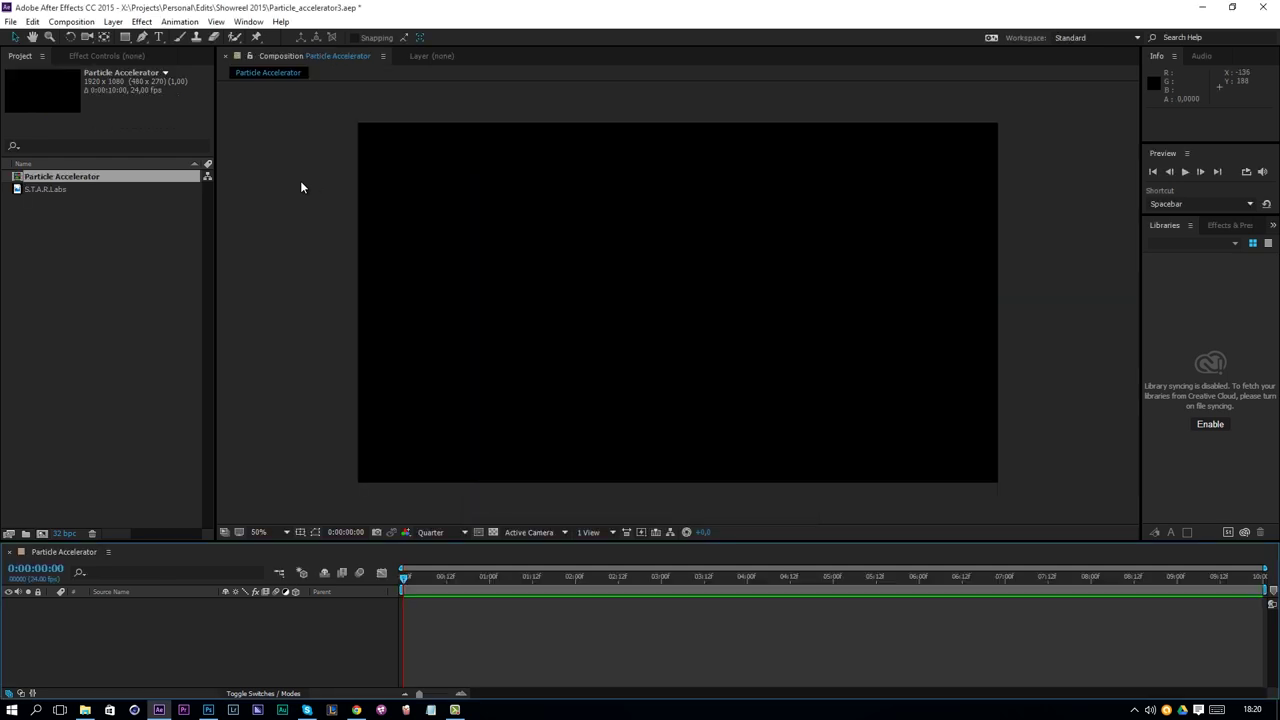
Add the S.T.A.R.Labs image to the Particle Accelerator composition and set the preview resolution to Full
left_click_drag(45, 195, 191, 614)
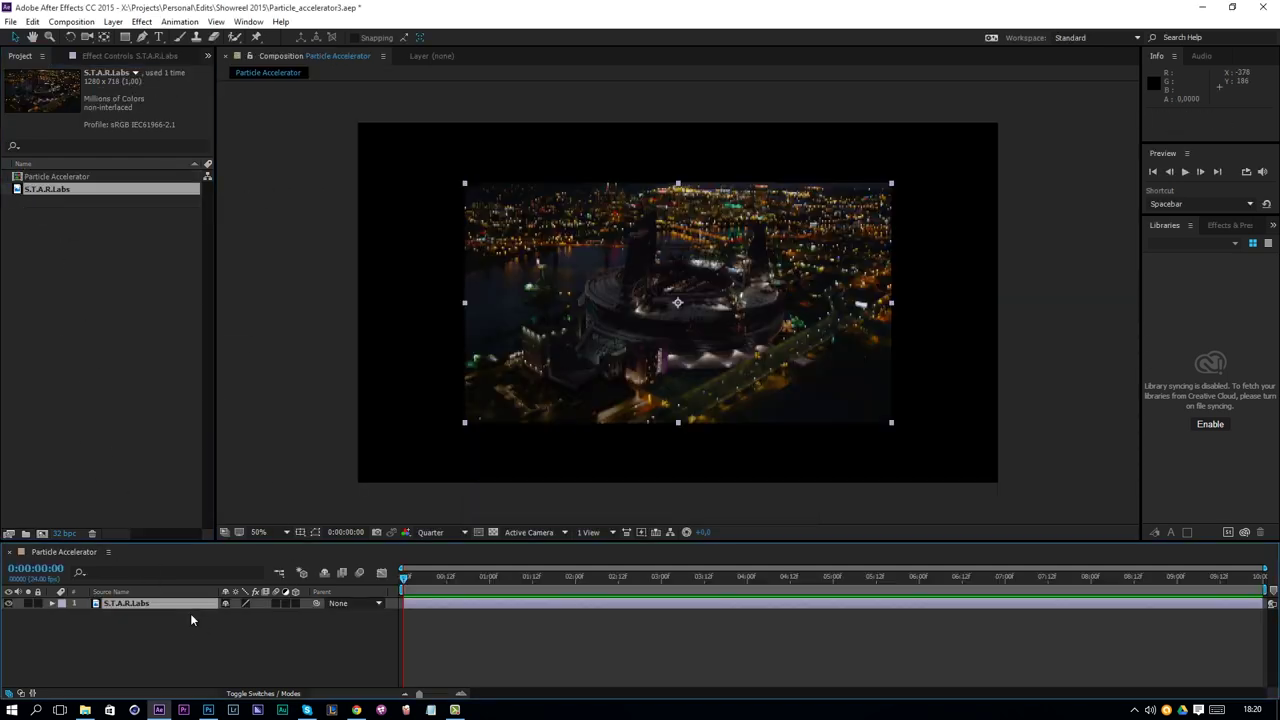
left_click(432, 532)
left_click(442, 567)
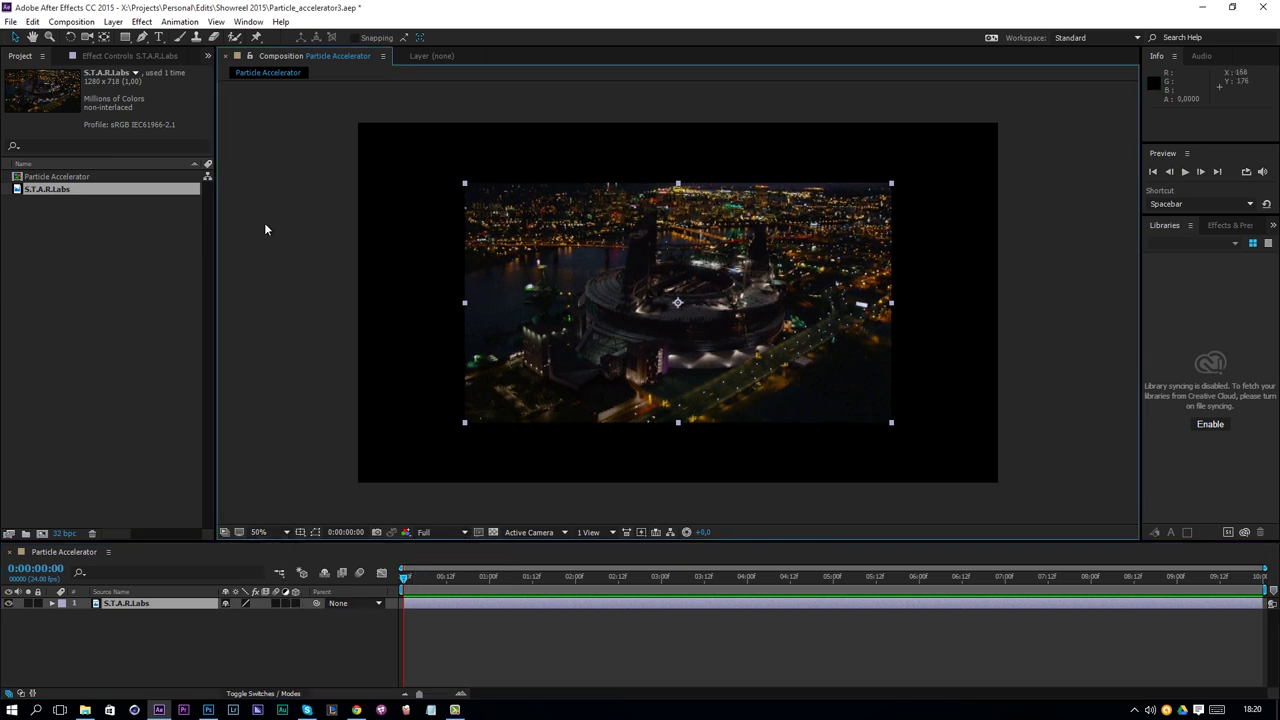
Scale the S.T.A.R.Labs layer to 155% so that it fills the frame
key("s")
left_click_drag(256, 616, 297, 618)
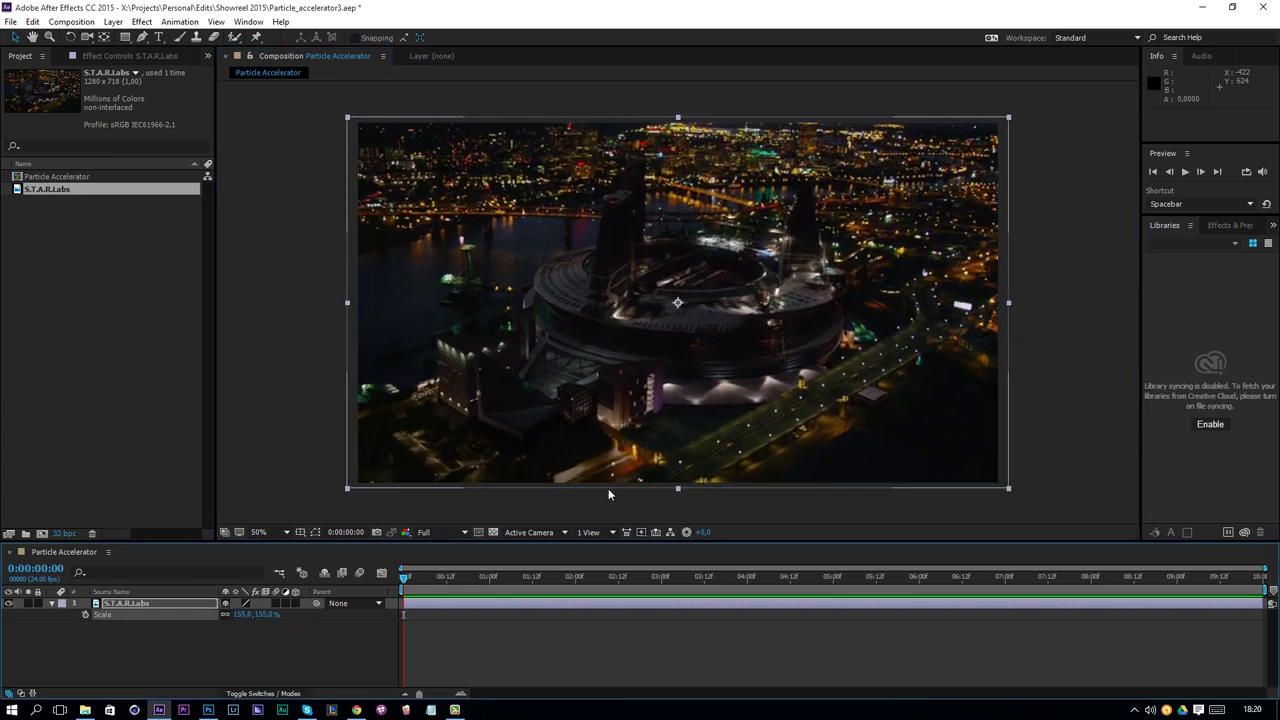
left_click(886, 490)
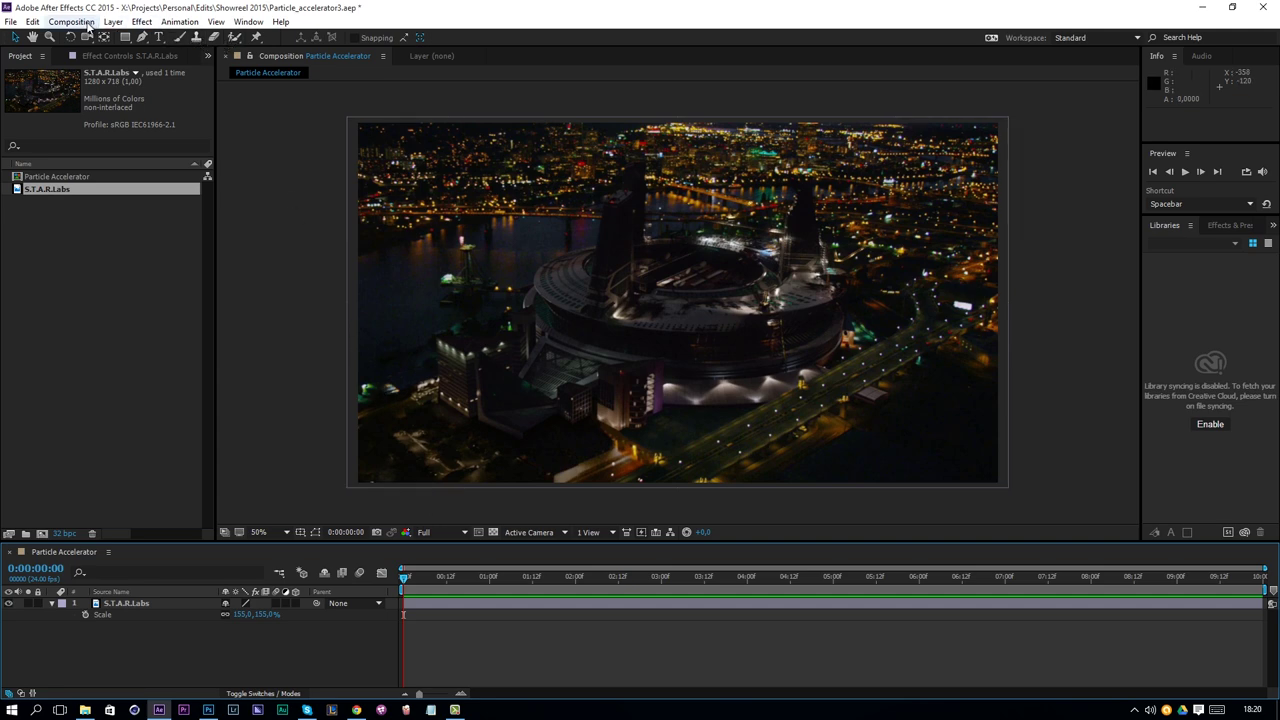
Create a second composition with a width and height of 1000 px, keeping the default name
left_click(88, 24)
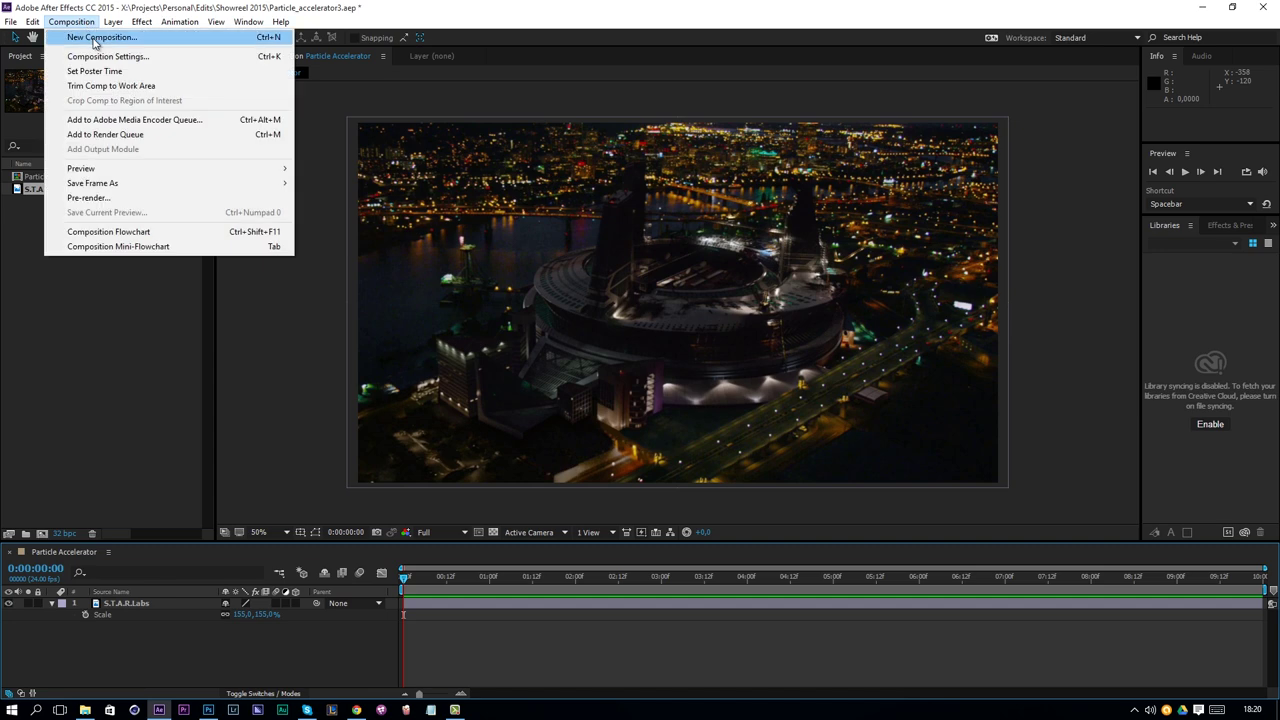
left_click(97, 39)
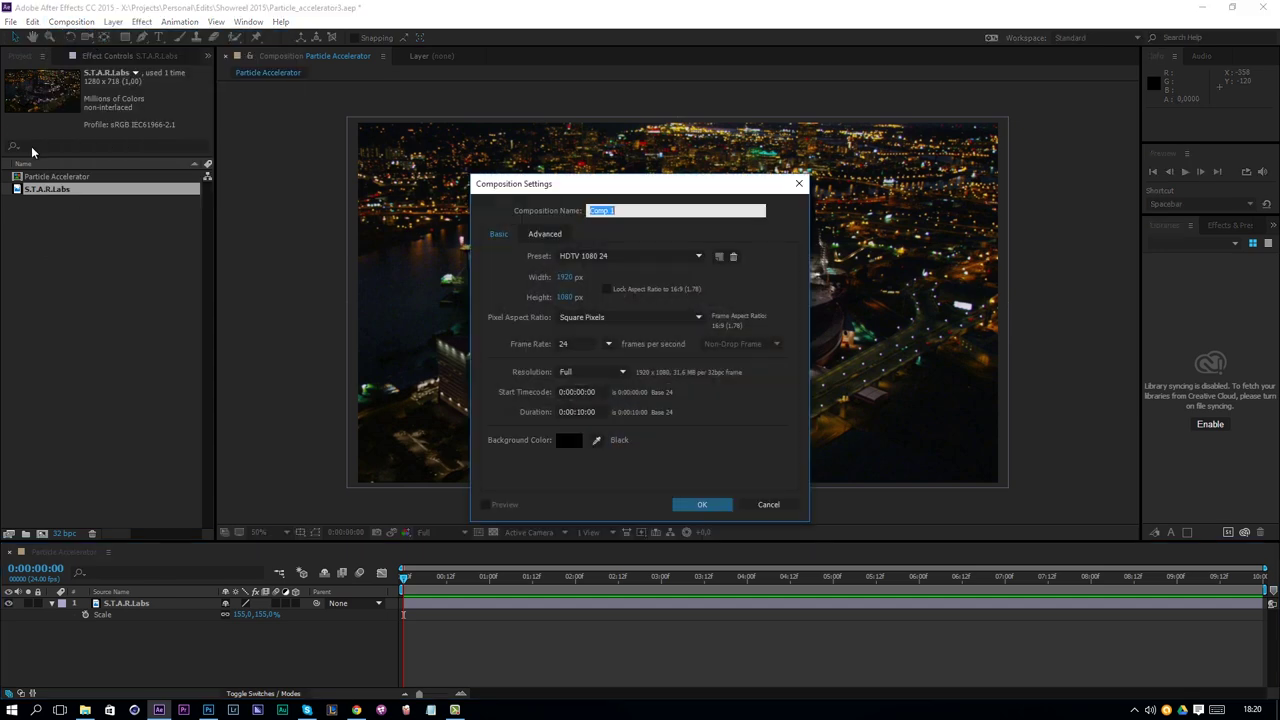
left_click(561, 276)
type("1000")
left_click(565, 297)
type("1000")
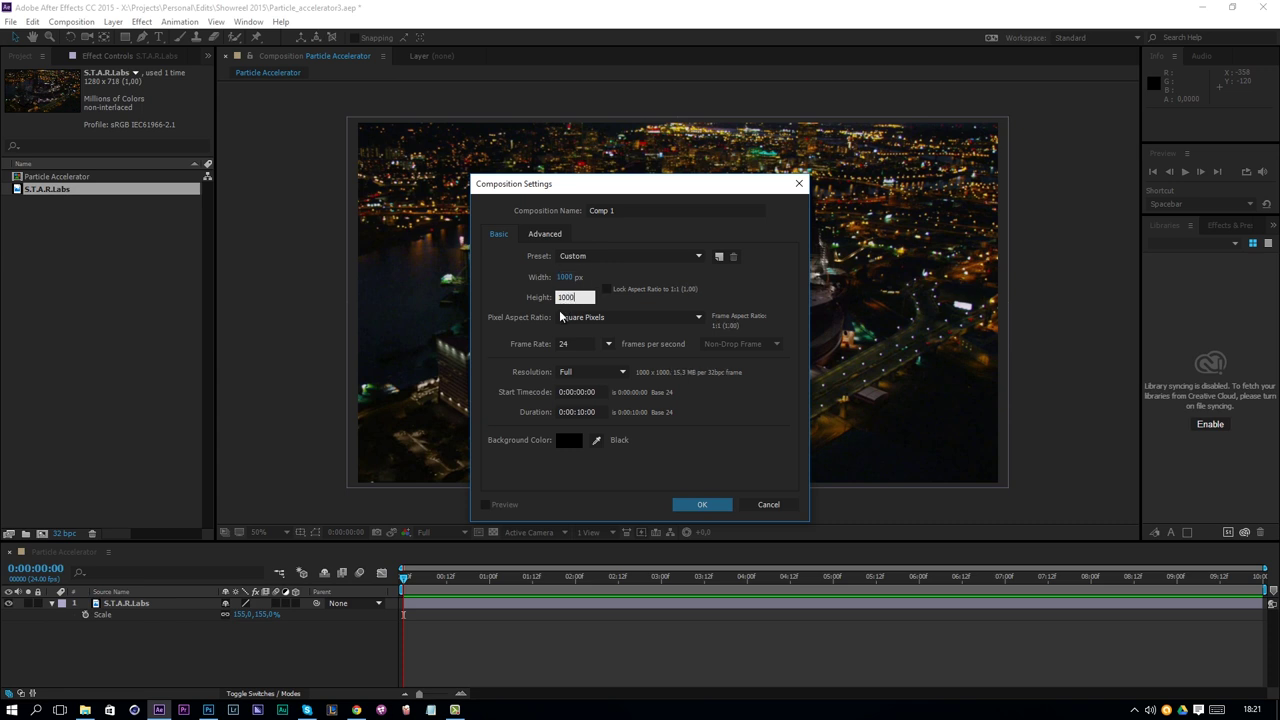
left_click(699, 505)
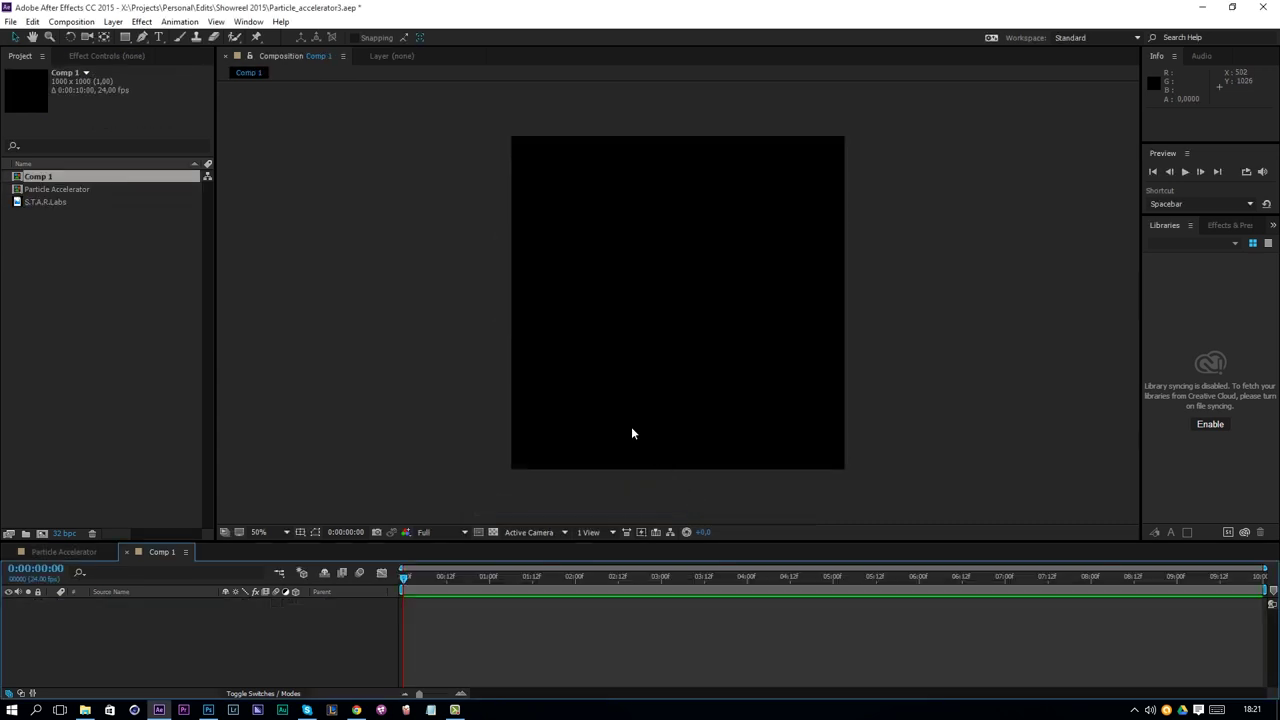
Add a pure red (FF0000) solid layer of 1000 x 1000 px to the square composition
left_click(113, 21)
mouse_move(112, 38)
left_click(385, 51)
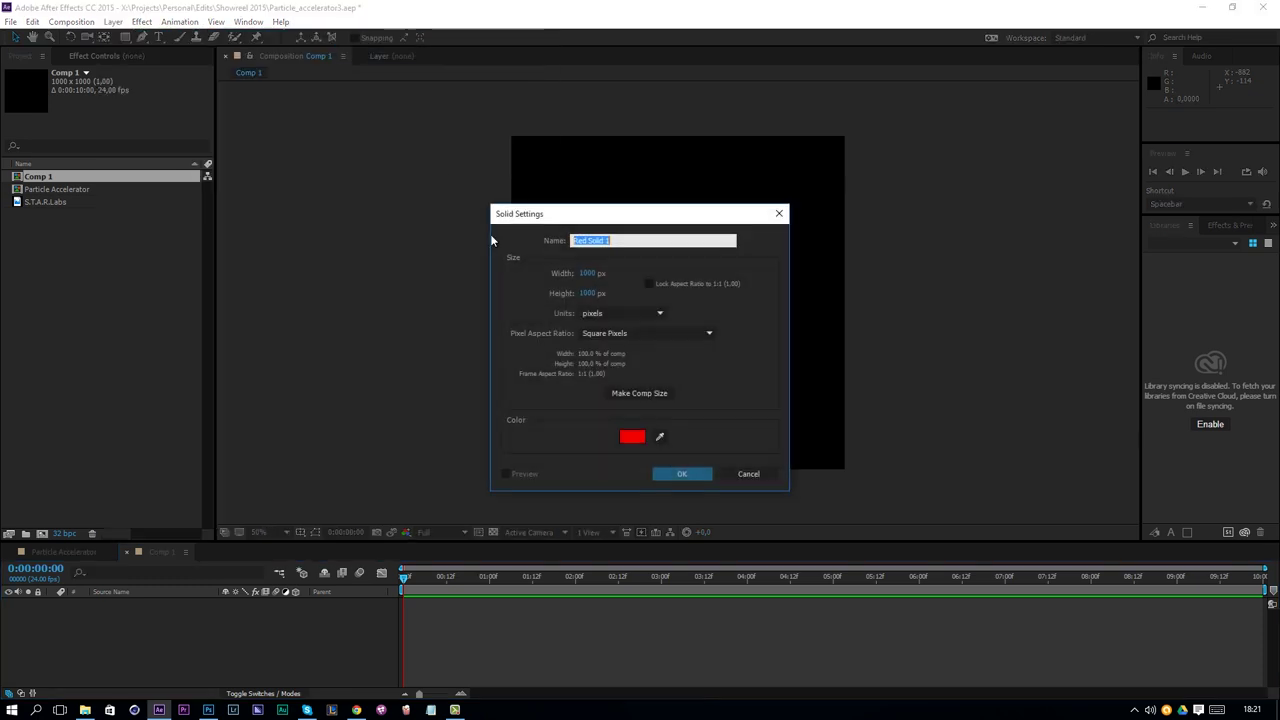
left_click(631, 440)
left_click_drag(609, 421, 717, 226)
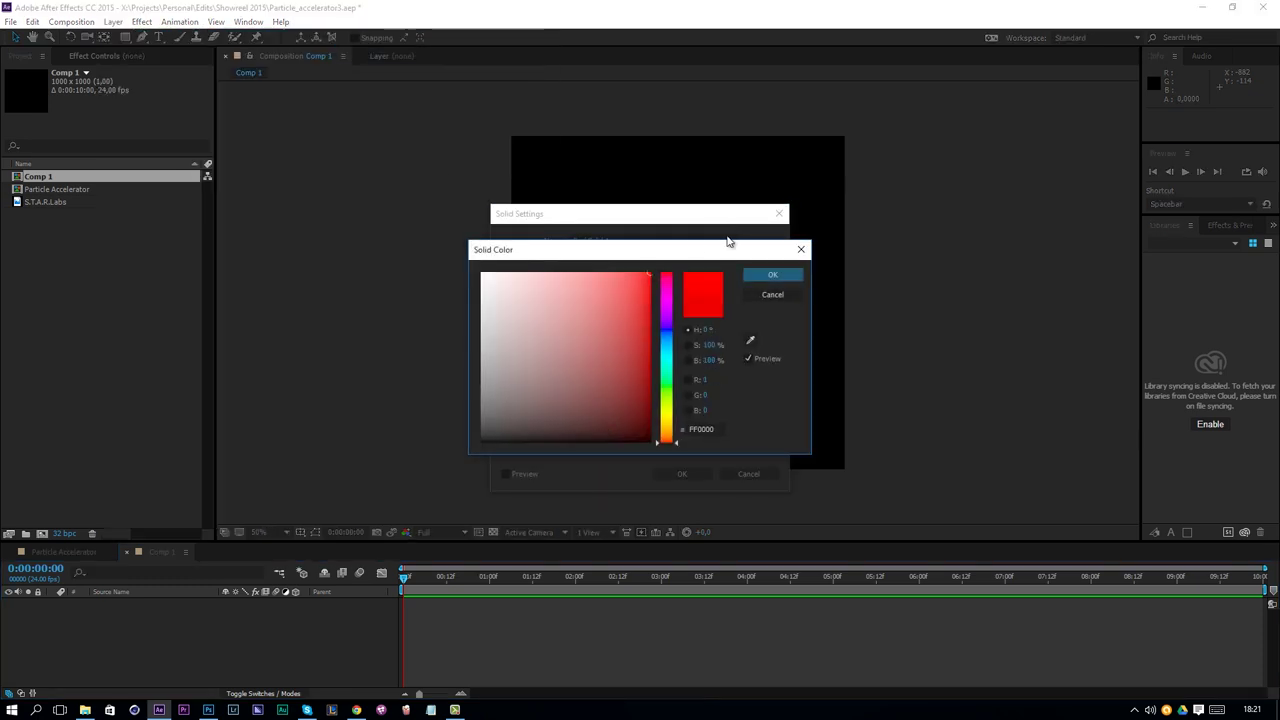
left_click(778, 277)
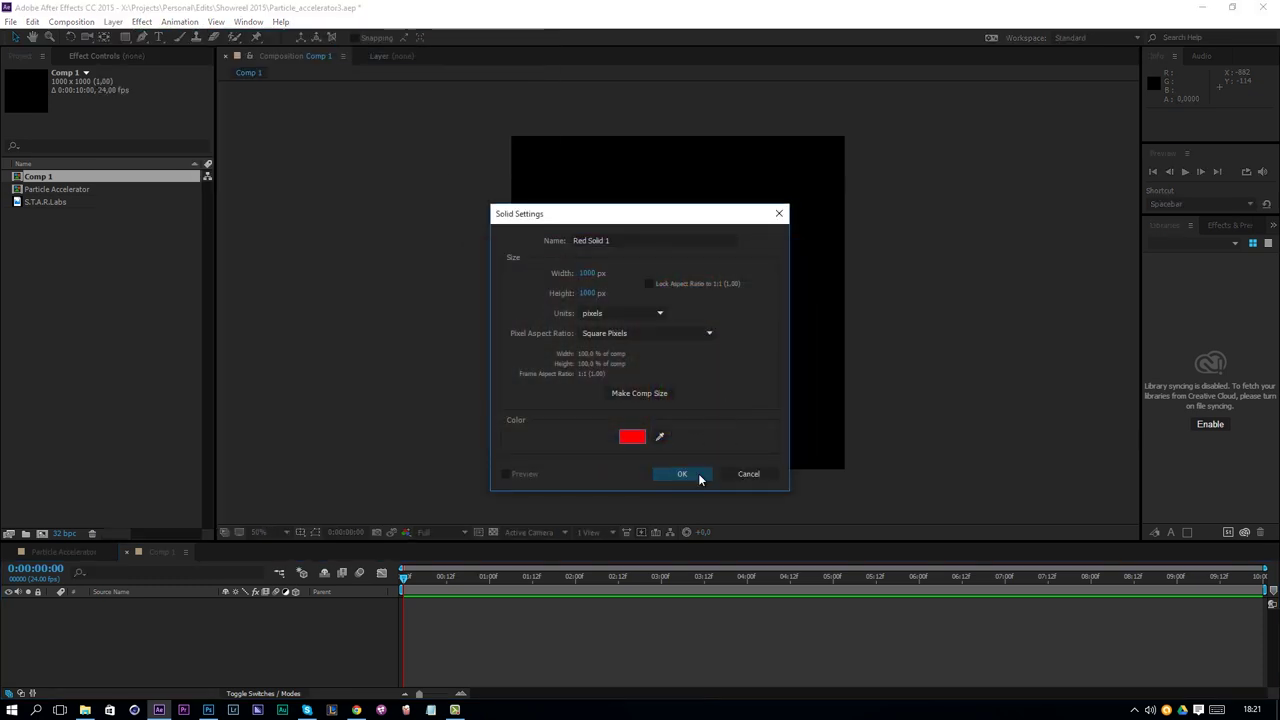
left_click(698, 475)
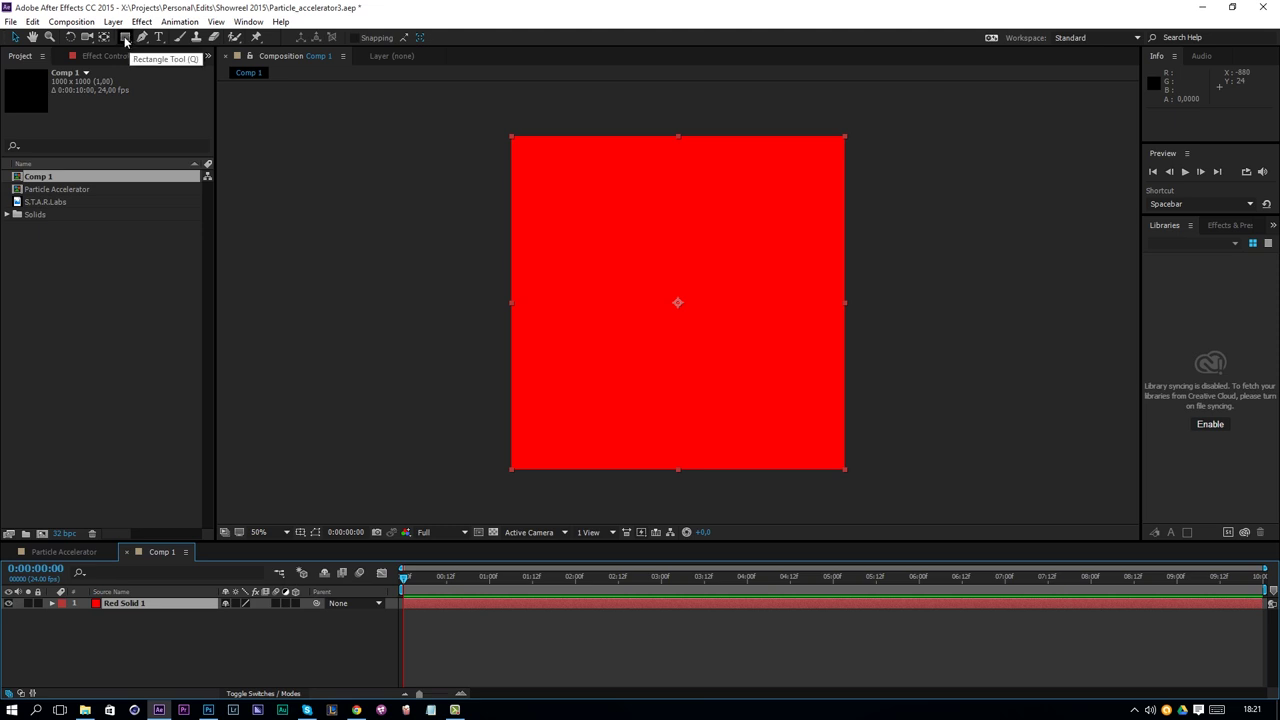
Apply a full-size elliptical mask to the red solid, with a mask expansion of -62 px and a feather of 27 px
left_click_drag(127, 38, 179, 68)
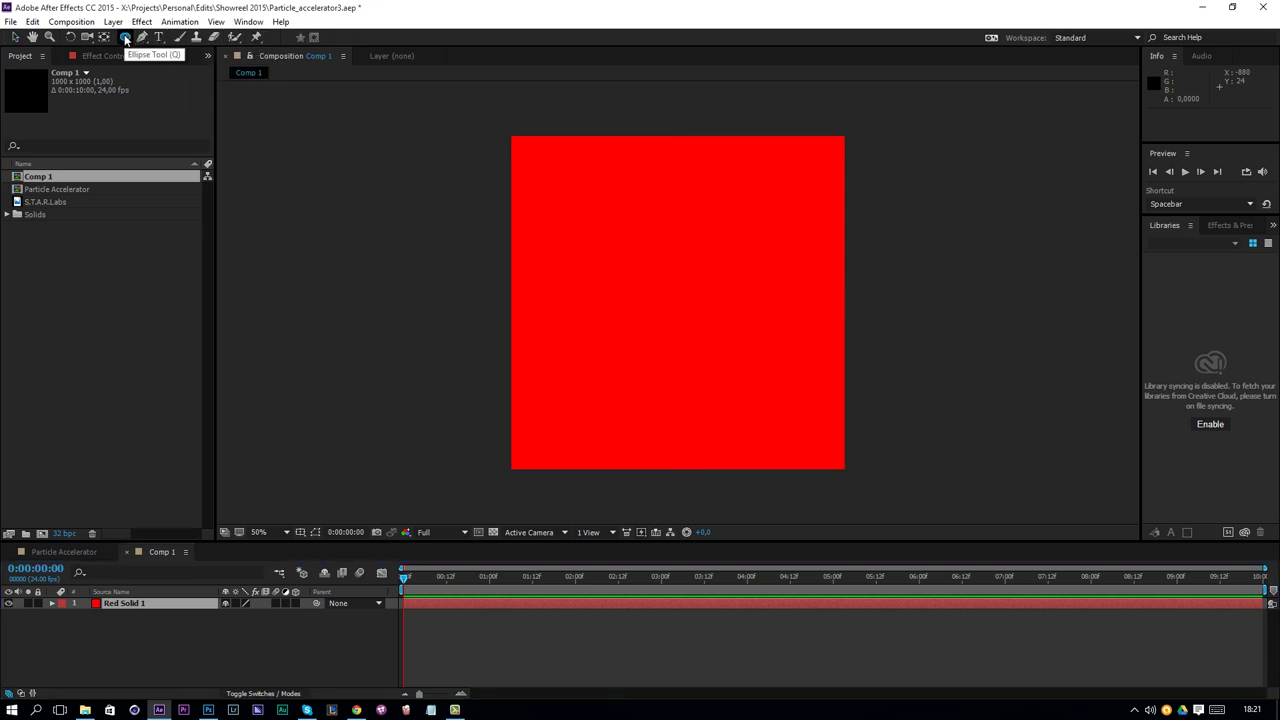
double_click(125, 37)
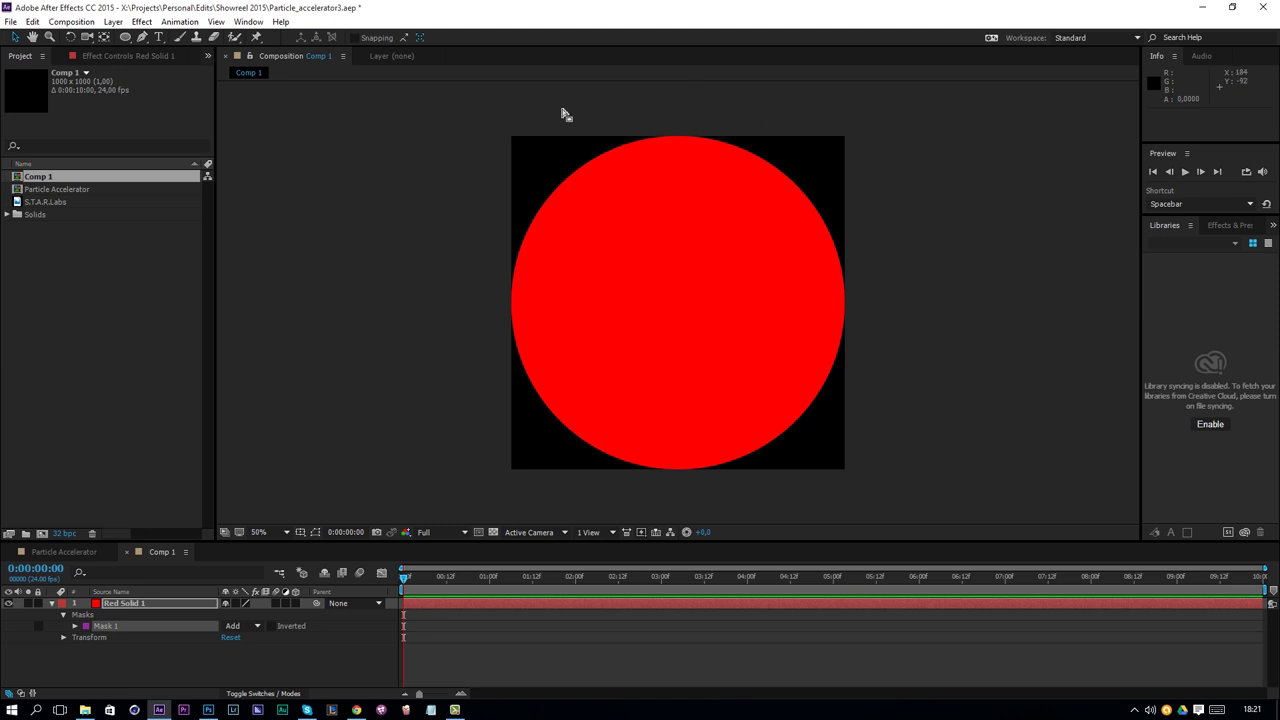
left_click(116, 603)
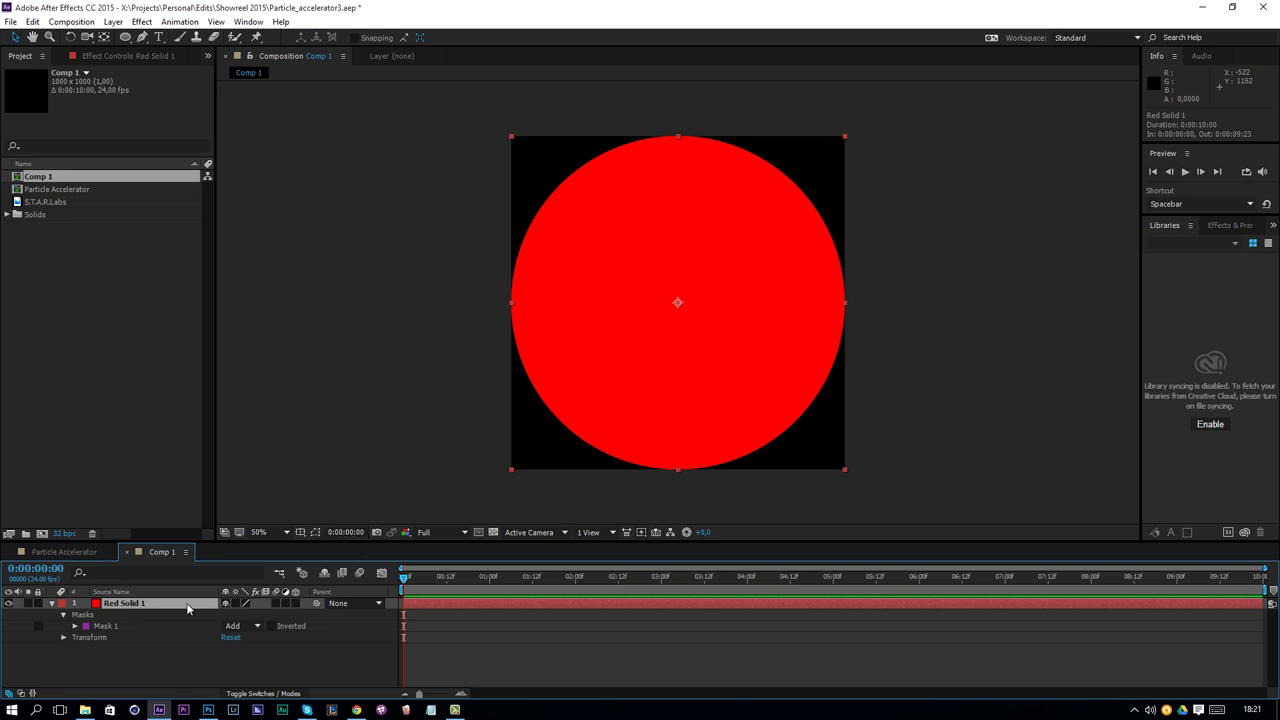
key("ctrl+grave")
key("m")
key("m")
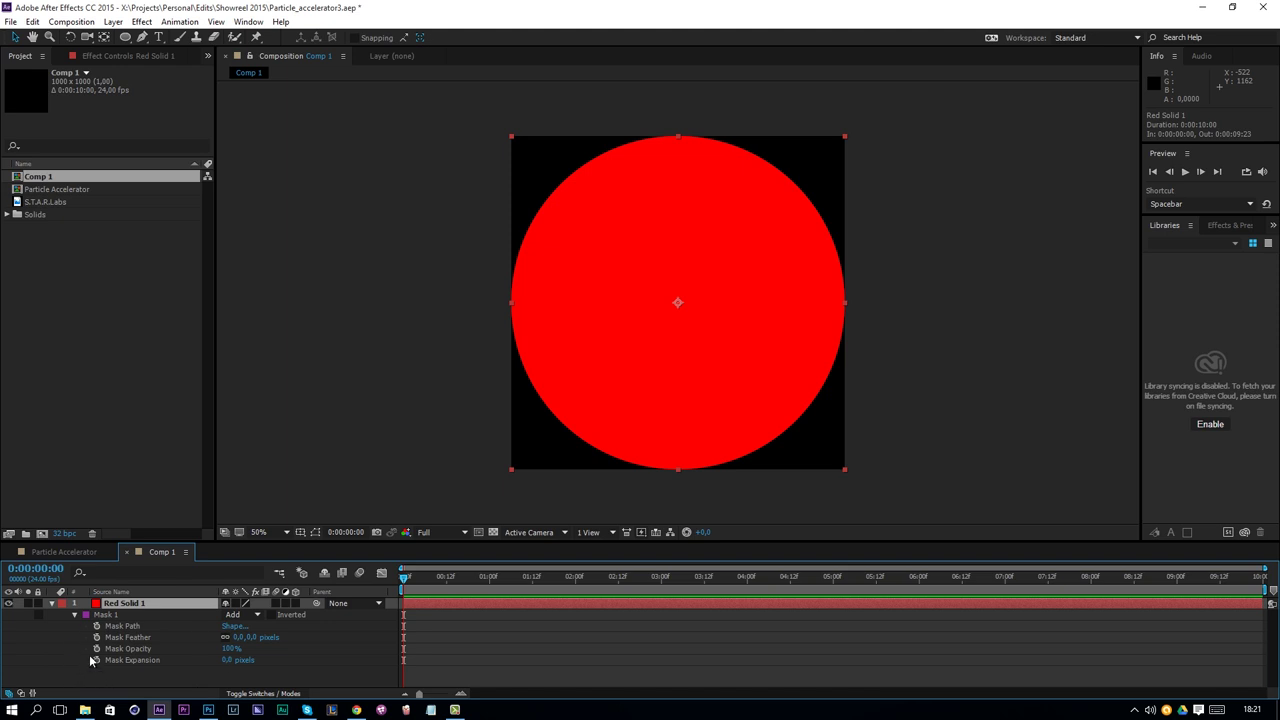
left_click_drag(225, 666, 268, 637)
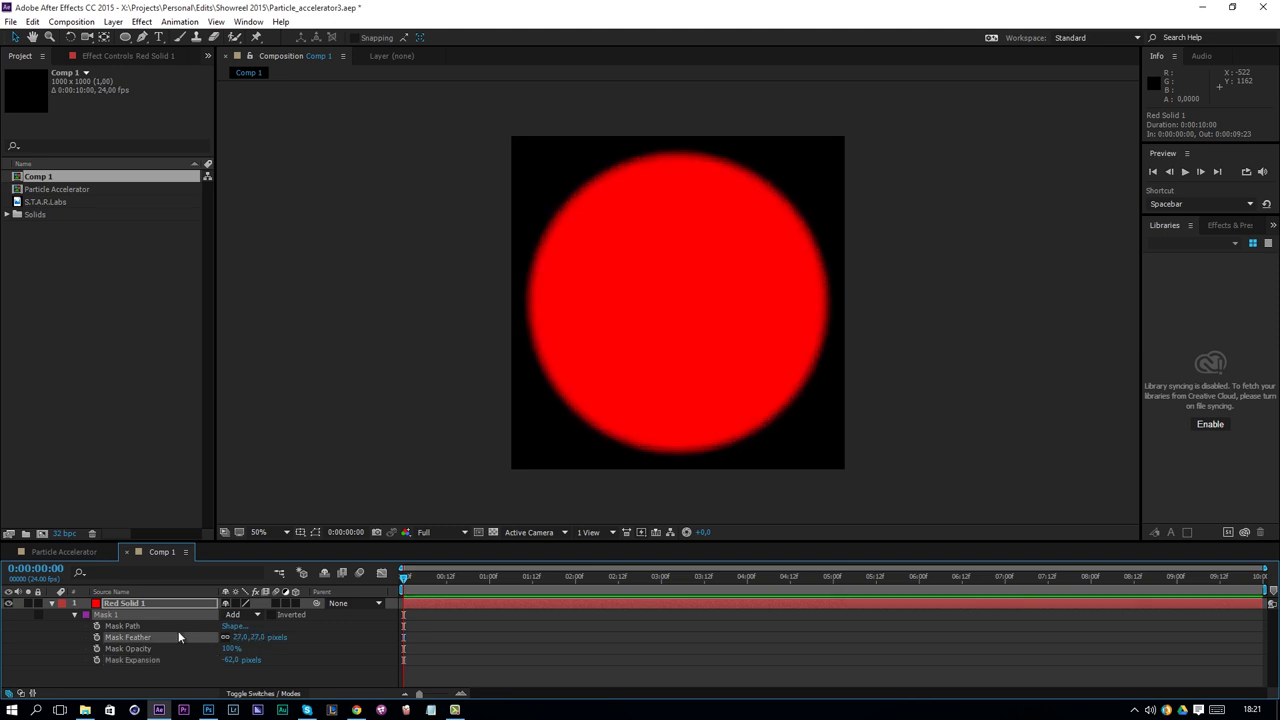
Duplicate the circular mask, set the copy to Subtract and its mask expansion to -113 px to form a ring
left_click(97, 616)
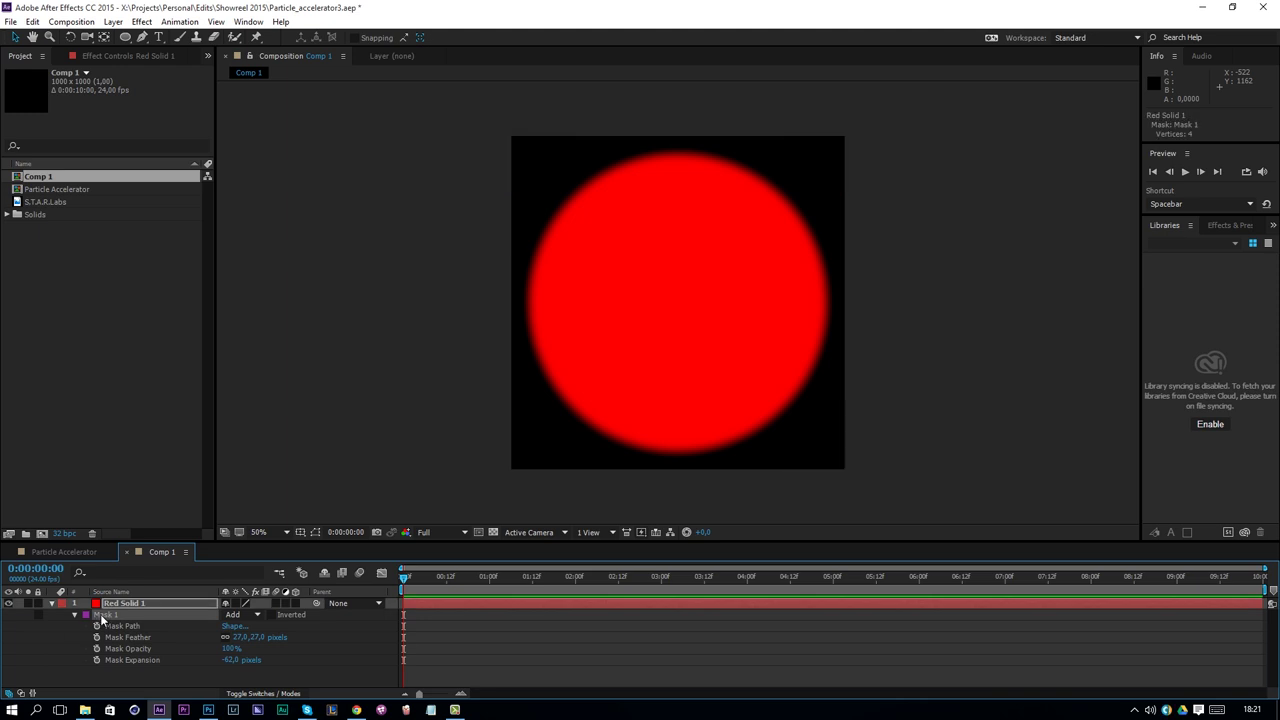
key("ctrl+d")
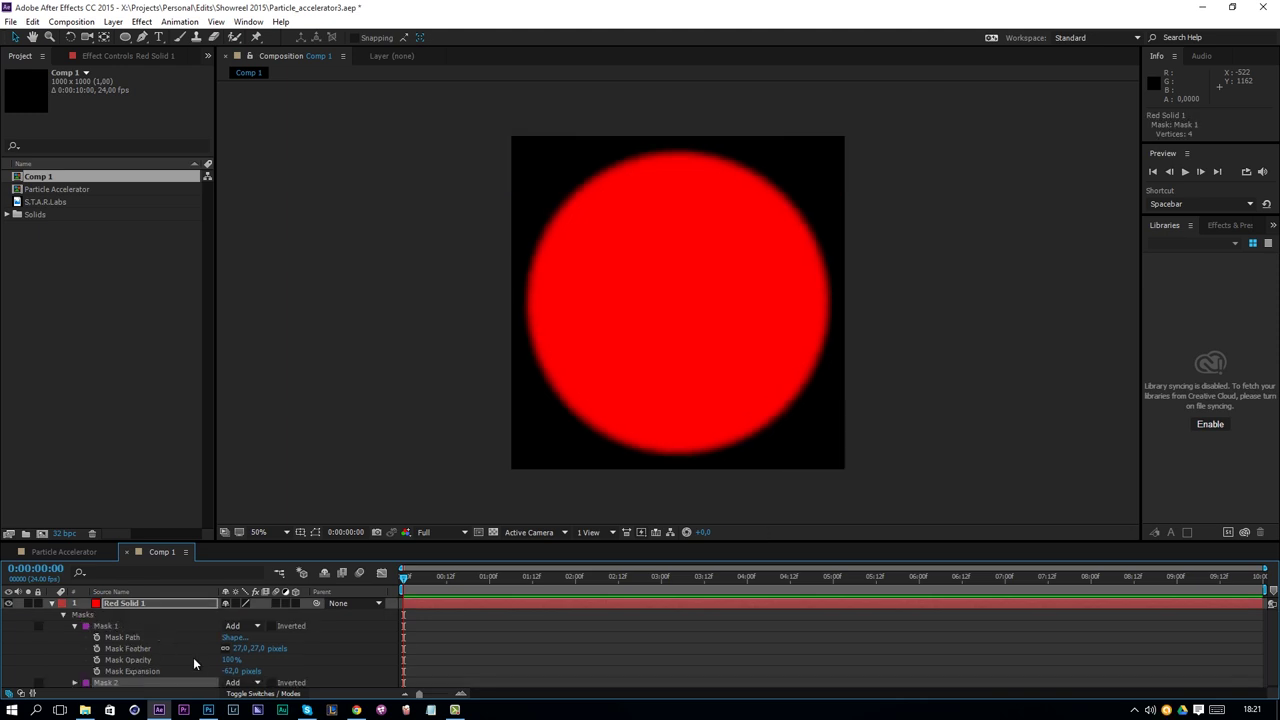
left_click(234, 682)
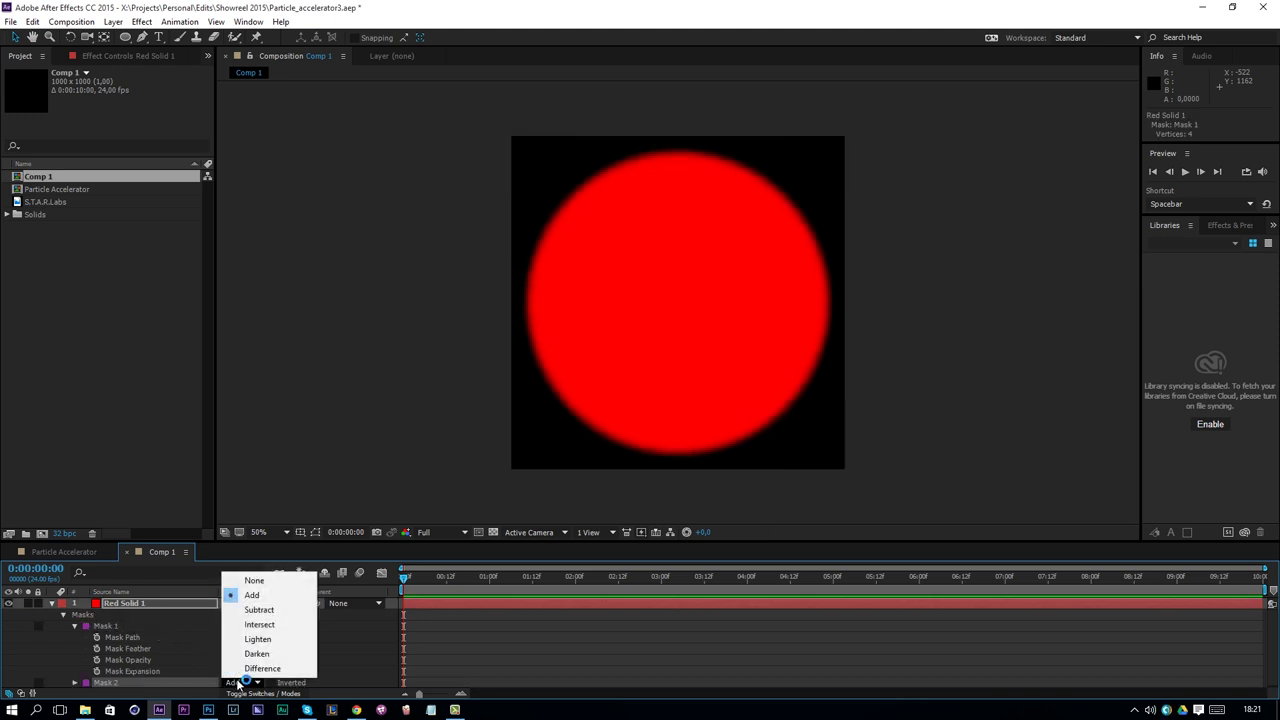
left_click(268, 611)
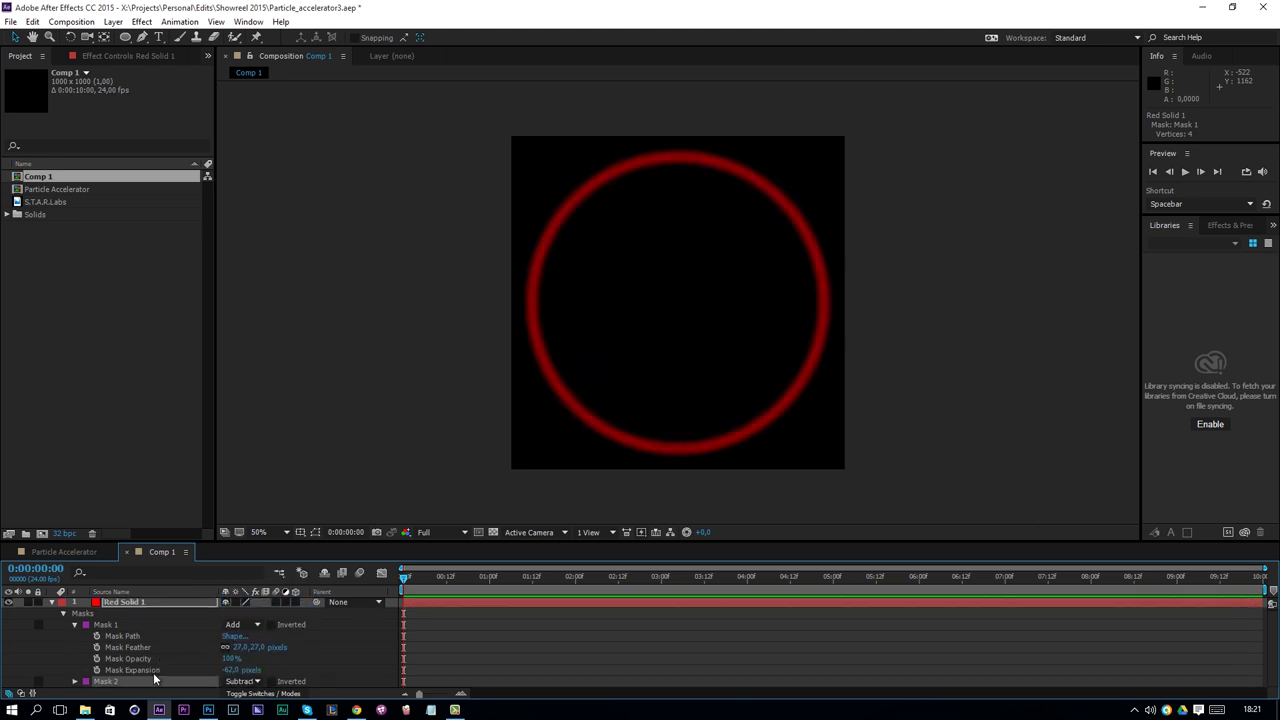
left_click(74, 681)
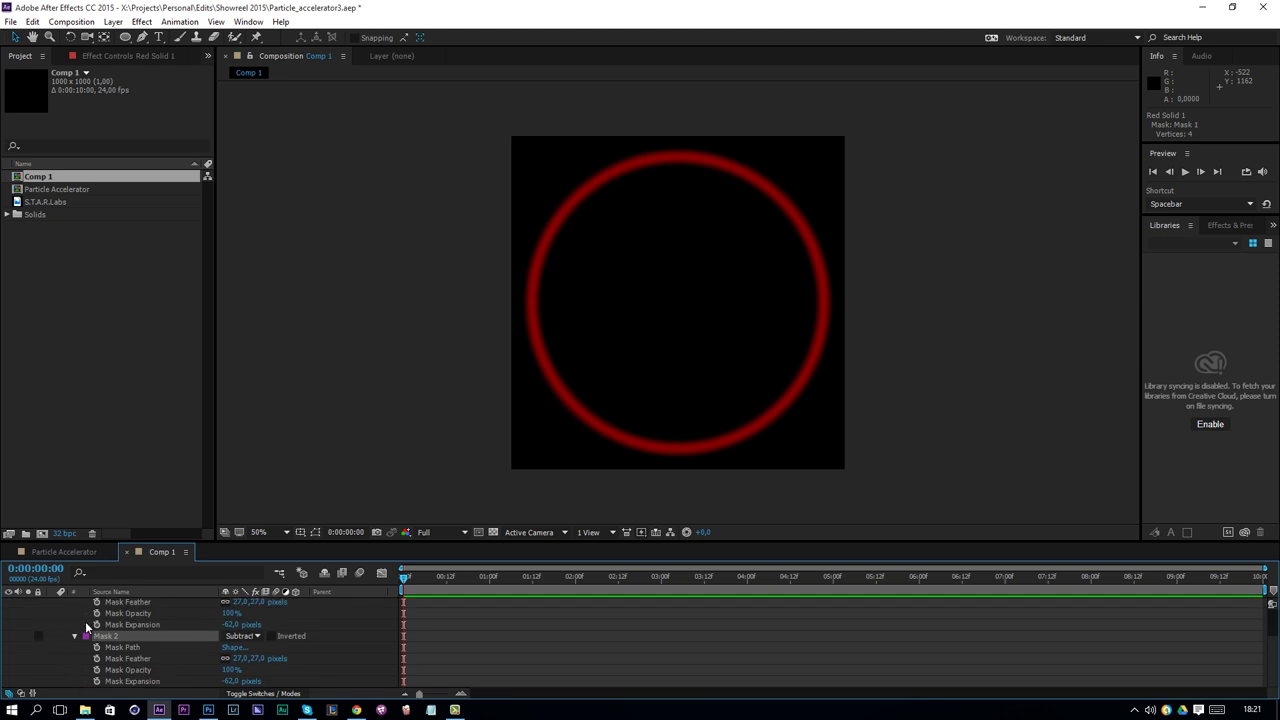
left_click_drag(249, 680, 197, 682)
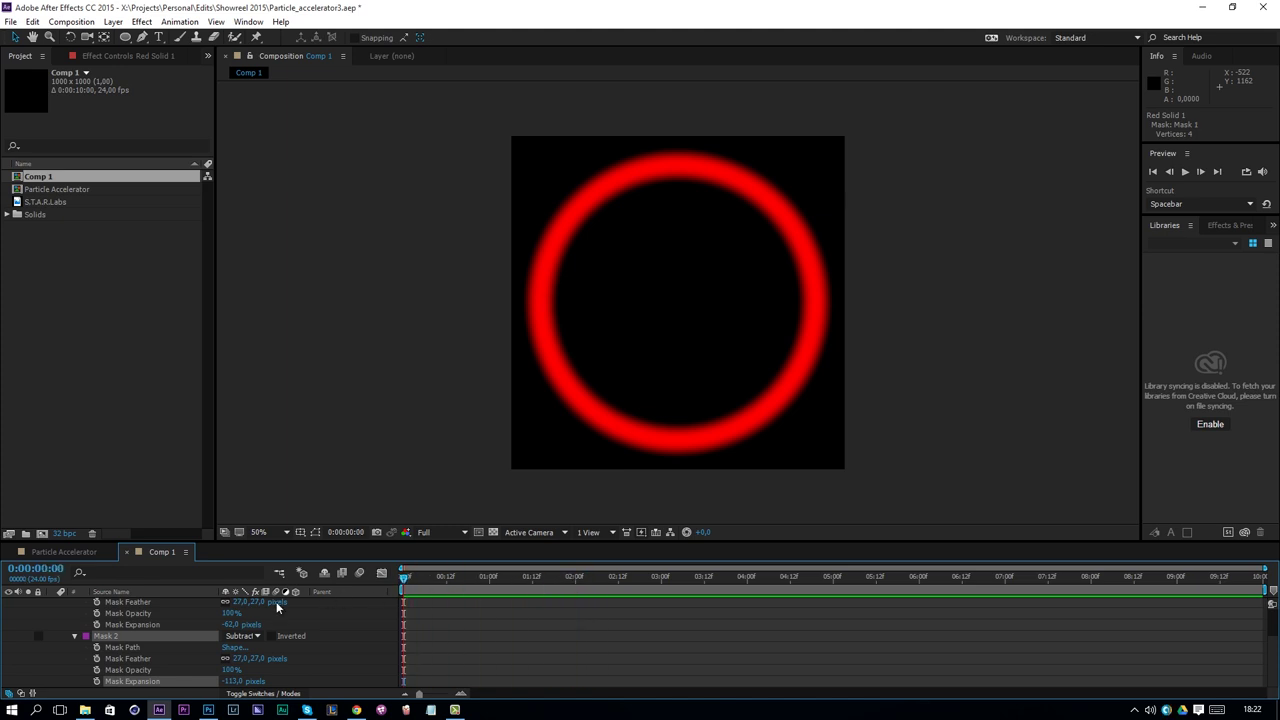
Collapse the red ring layer's properties and duplicate the layer
scroll(130, 637, "up", 2)
left_click(130, 603)
key("Return")
left_click(55, 604)
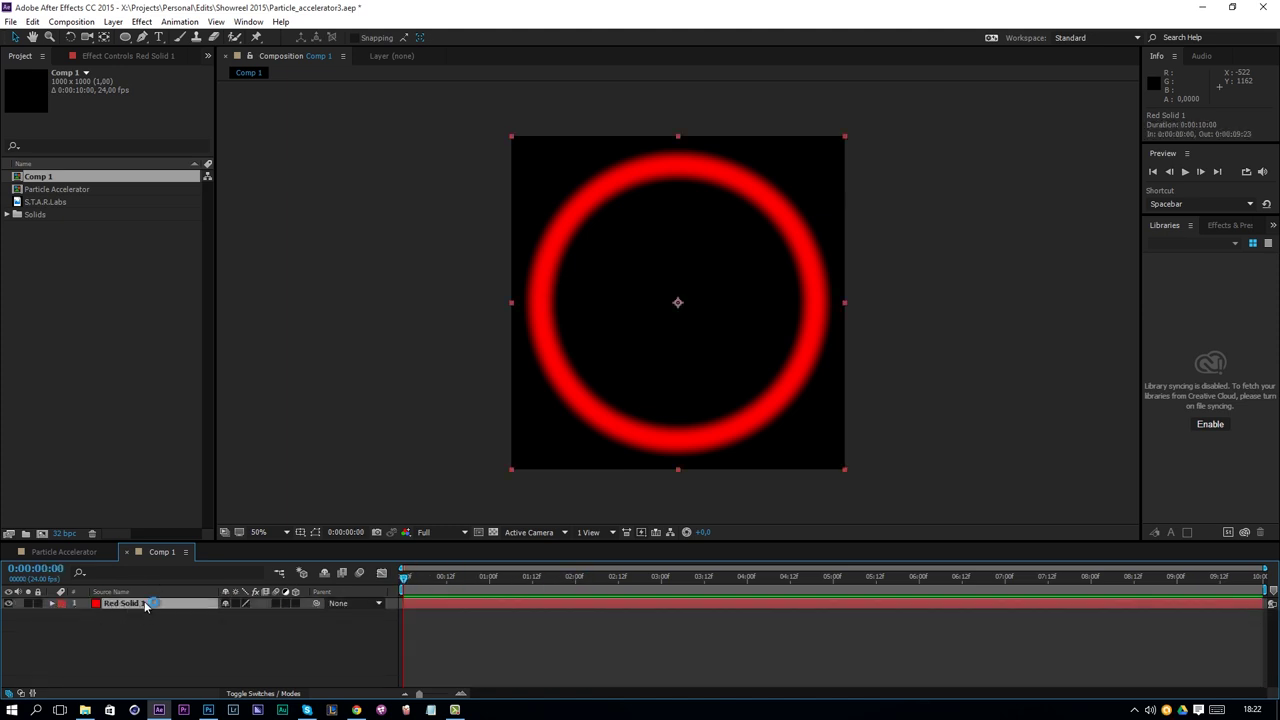
key("ctrl+d")
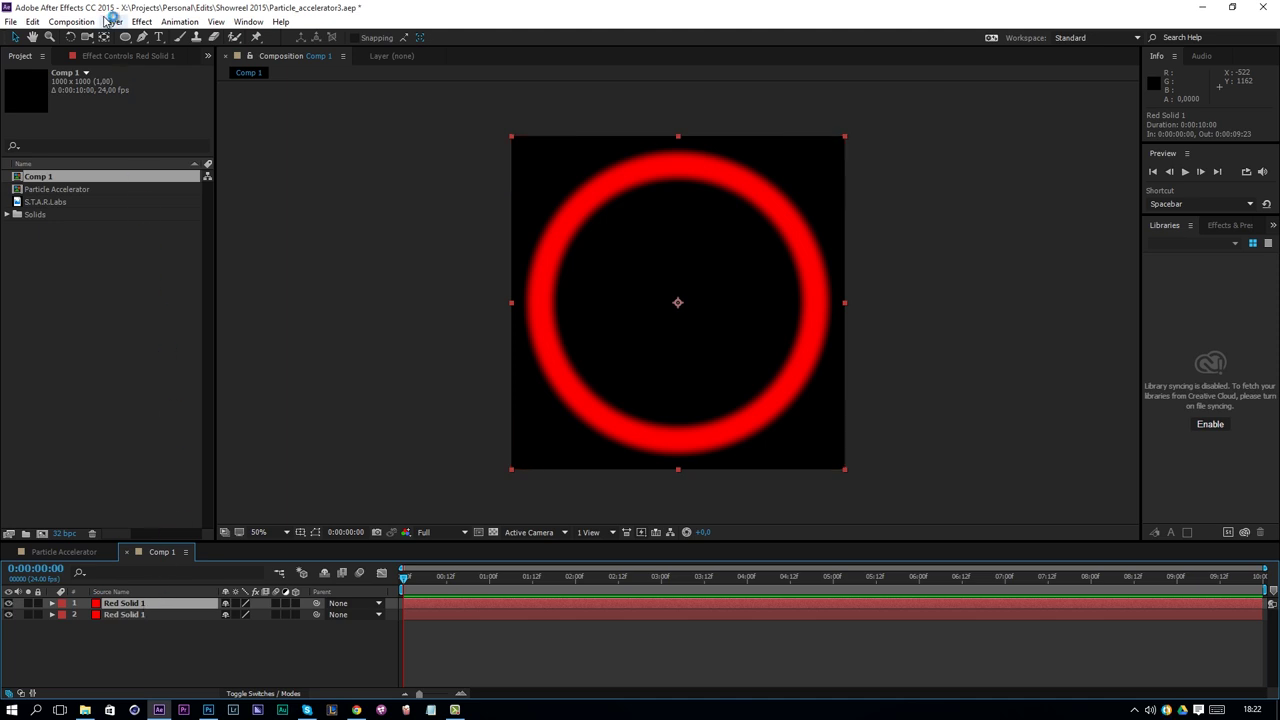
Change the duplicated ring layer's solid color to pure green (00FF00) as a new solid
left_click(113, 22)
left_click(145, 51)
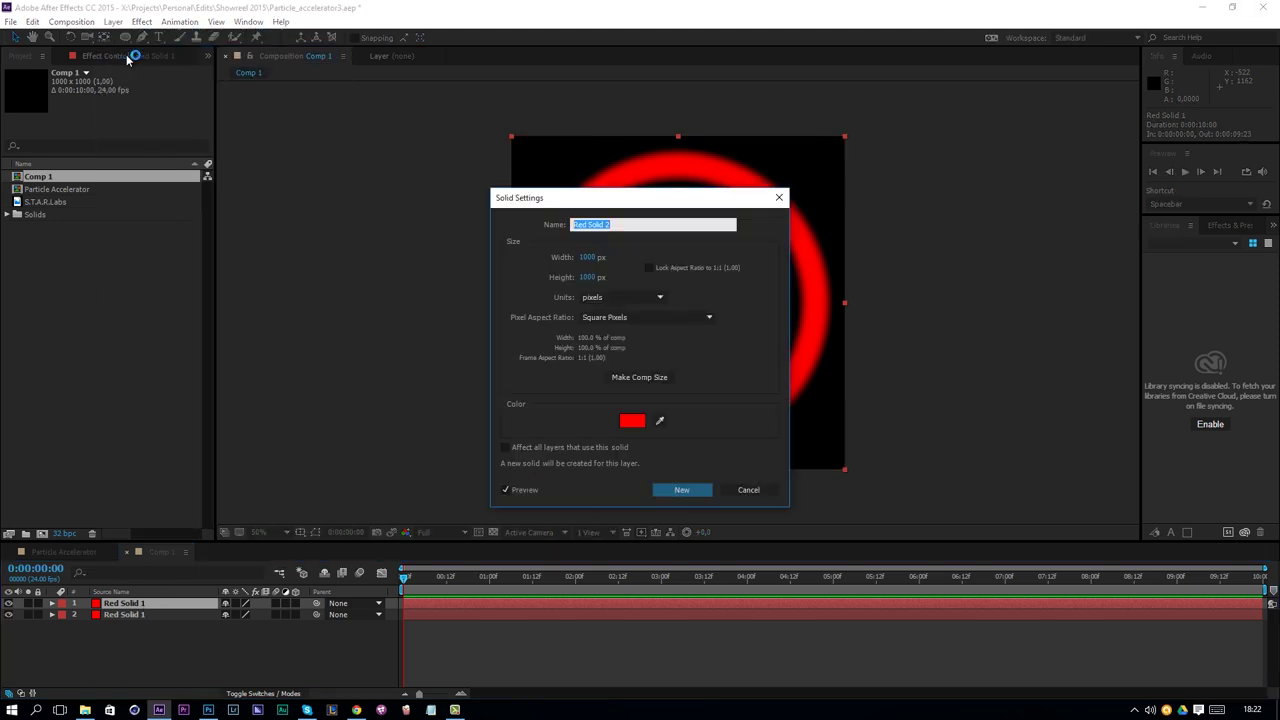
left_click(632, 420)
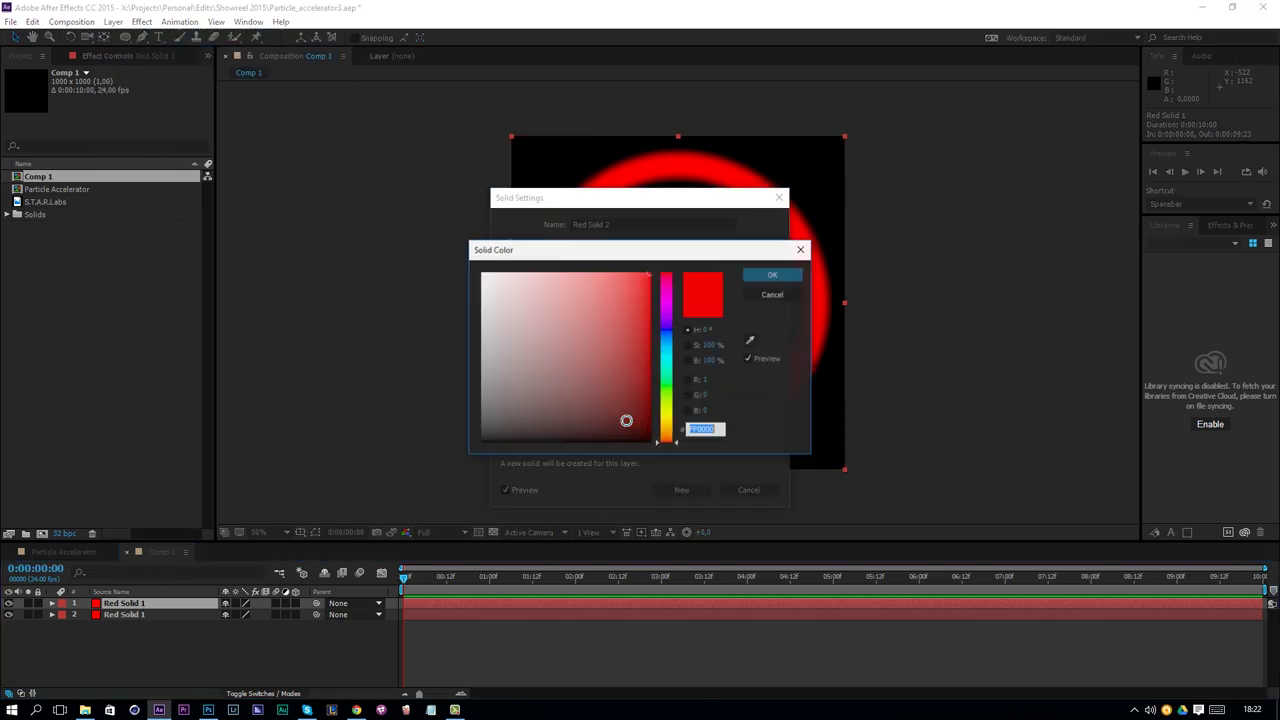
left_click(665, 389)
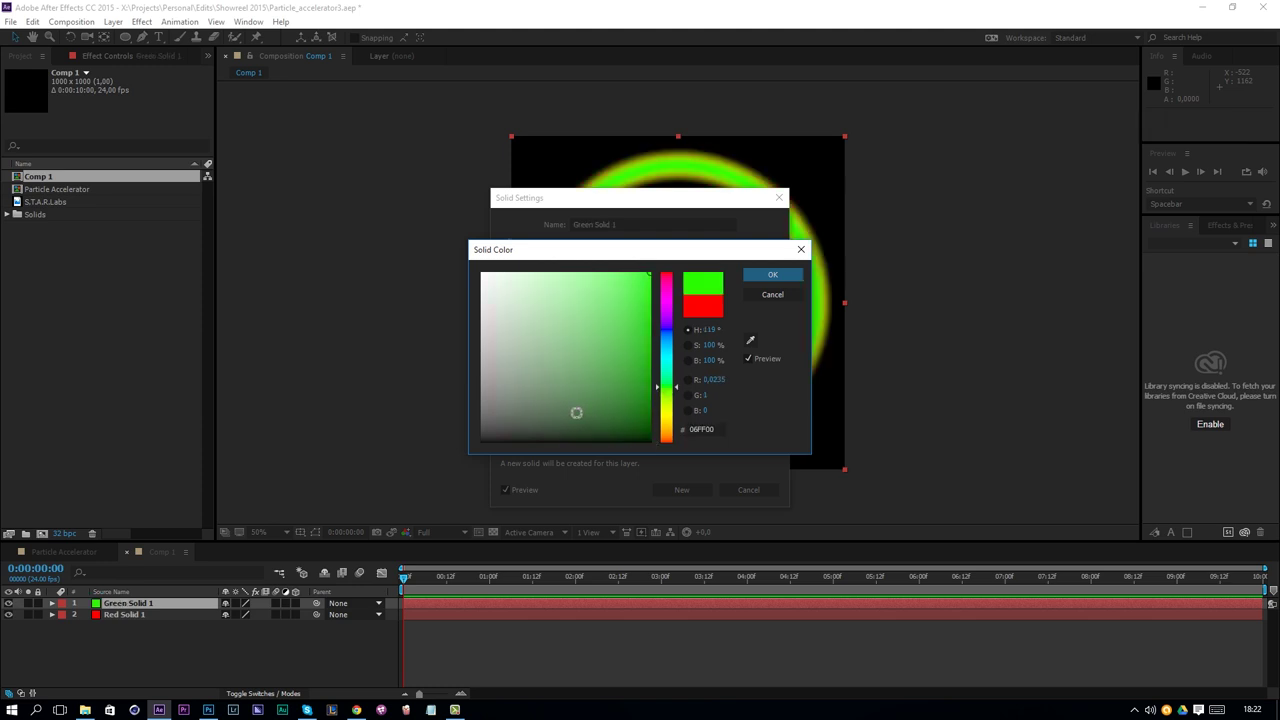
left_click(713, 380)
type("0")
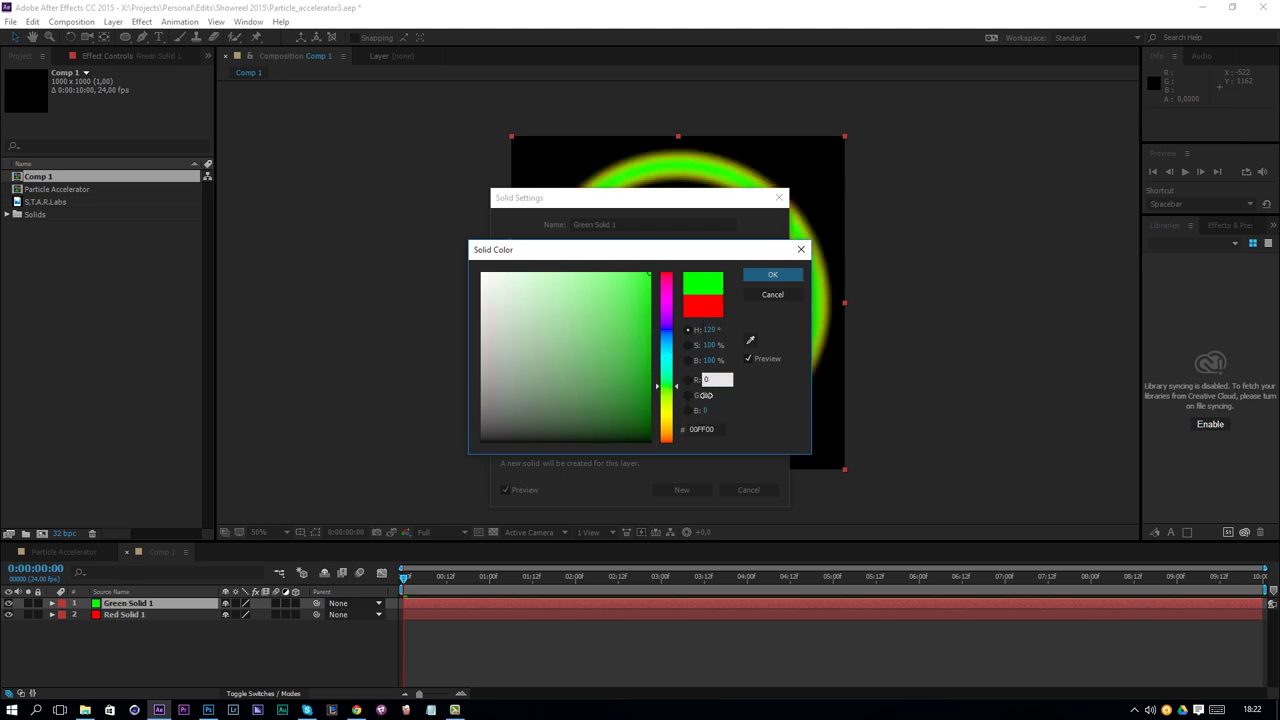
left_click(706, 398)
left_click(764, 277)
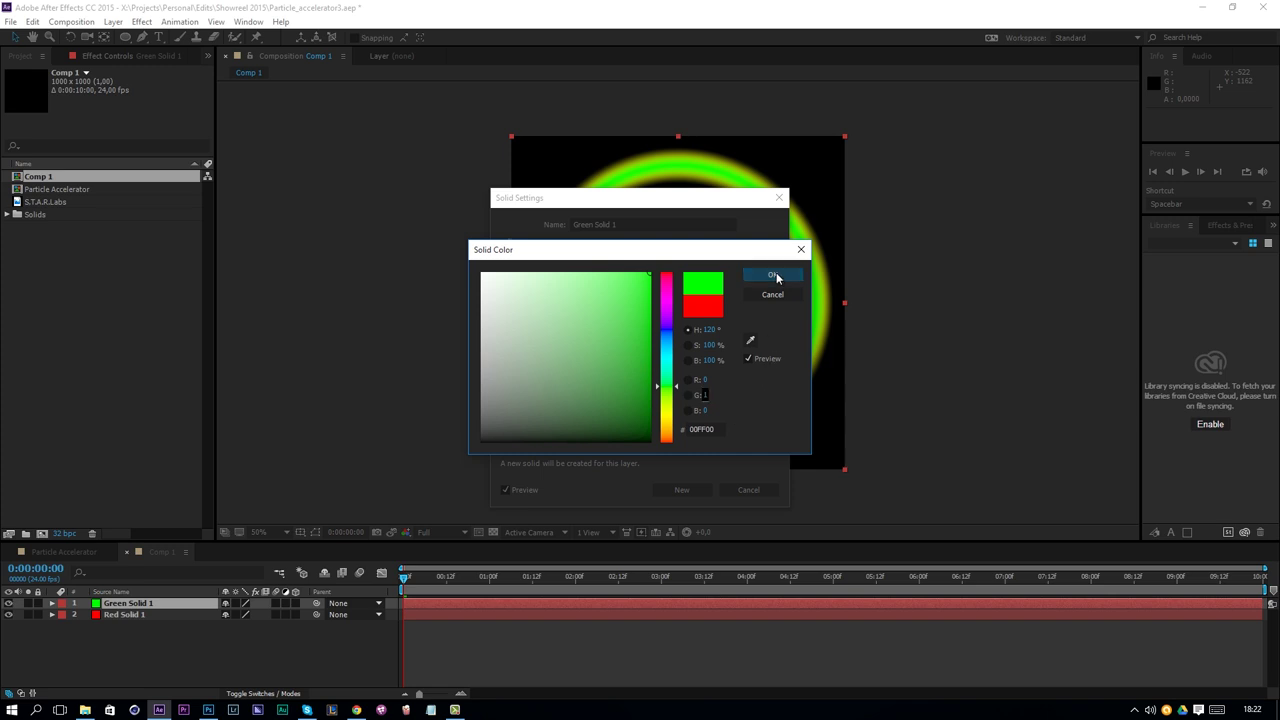
left_click(680, 490)
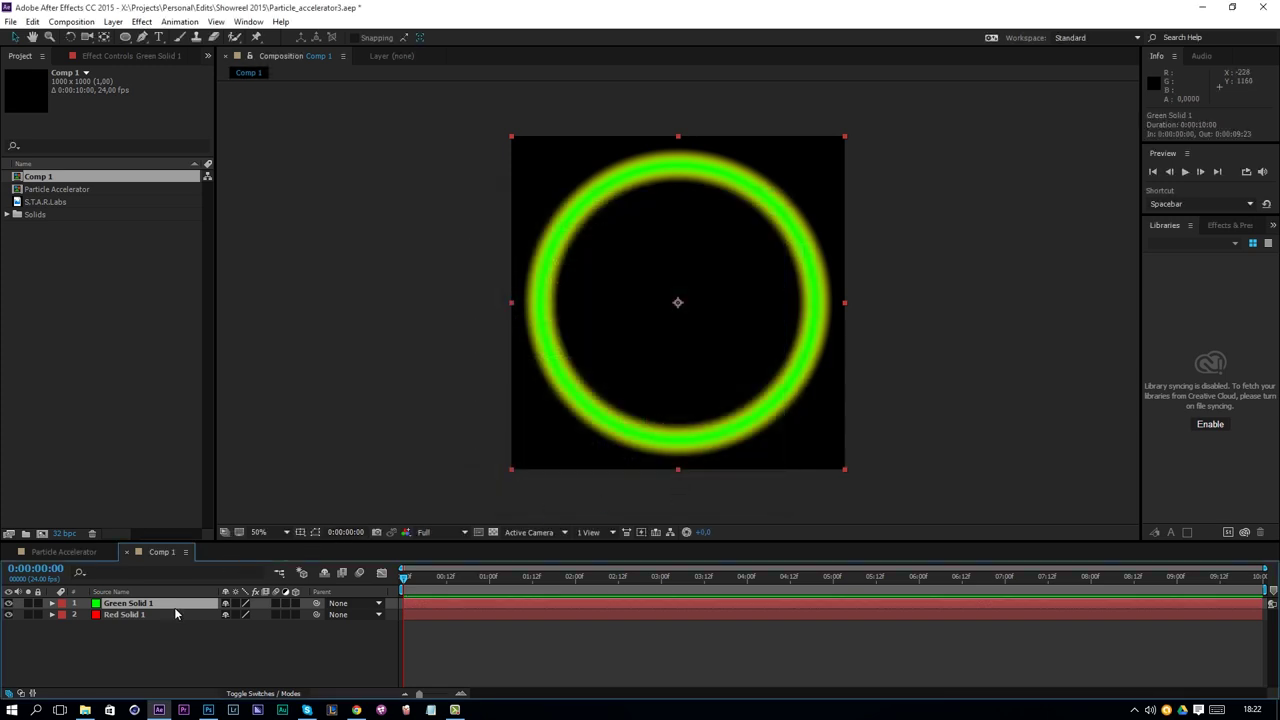
Set the green ring layer's blending mode to Add
left_click(265, 693)
left_click(255, 603)
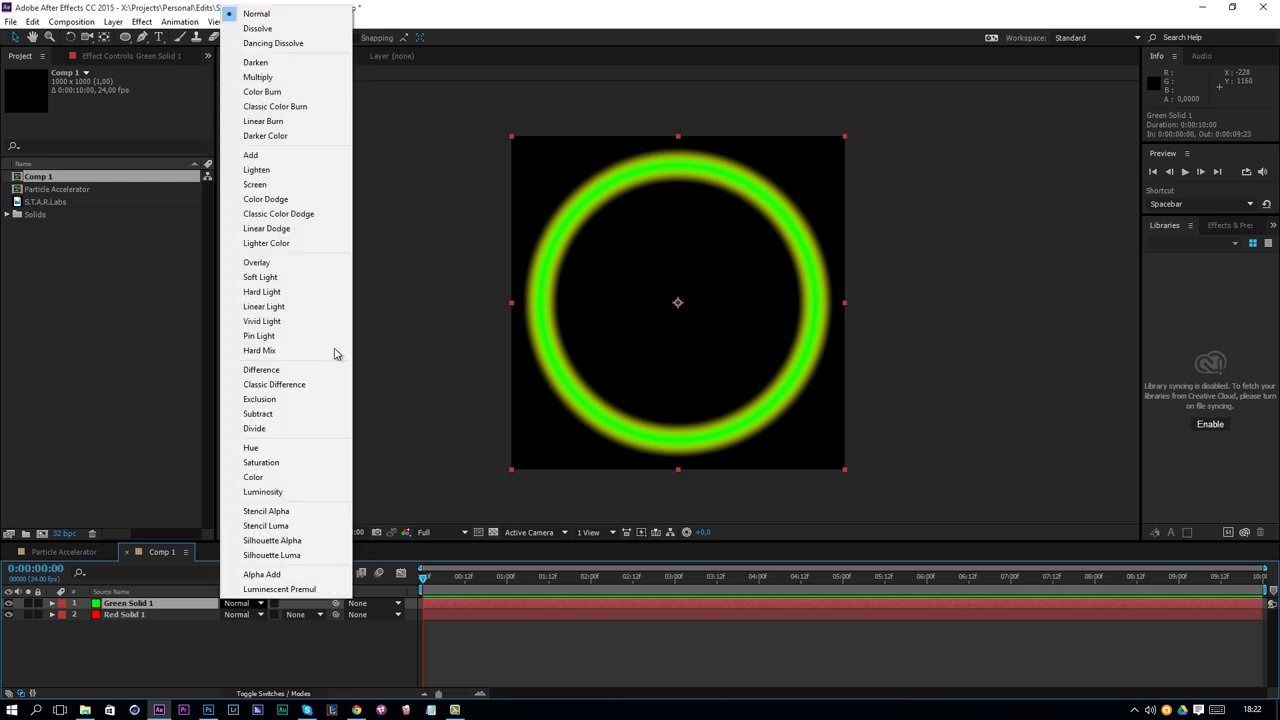
left_click(307, 155)
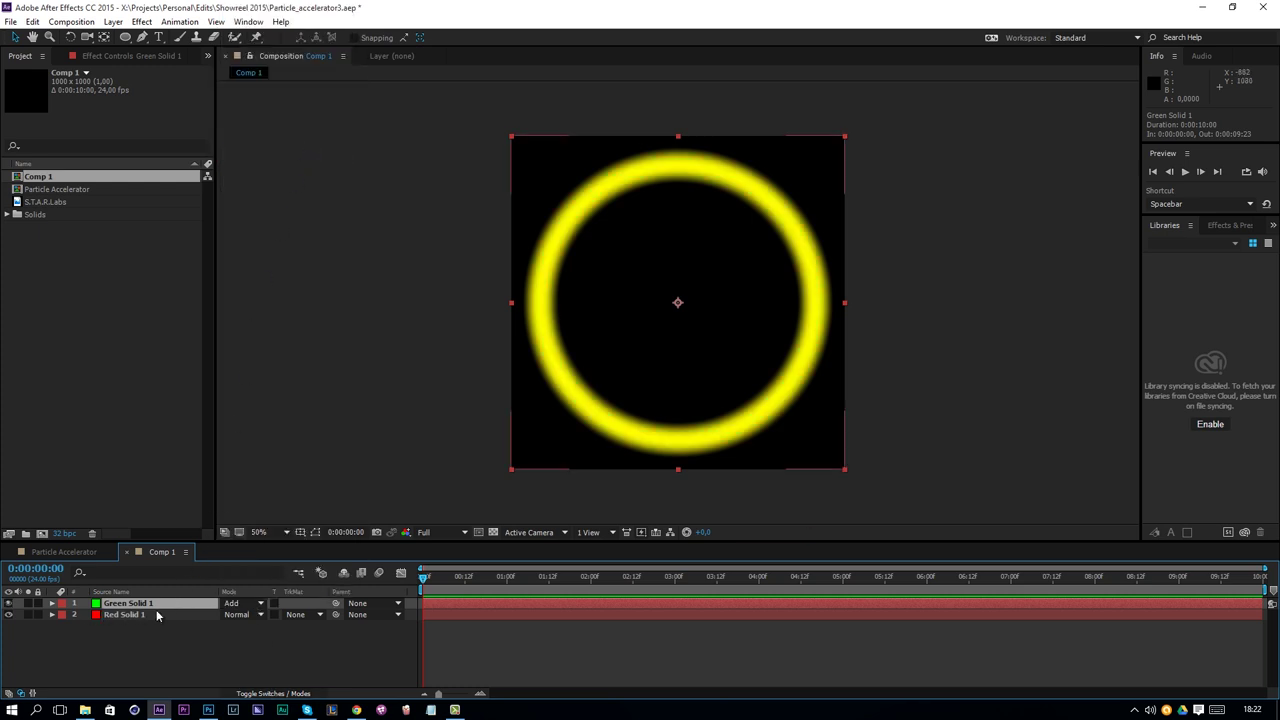
Set the green ring's Mask 1 to 41 px feather and -87 px expansion, and Mask 2 to 39 px feather and -135 px expansion
key("m")
key("m")
left_click_drag(232, 660, 197, 666)
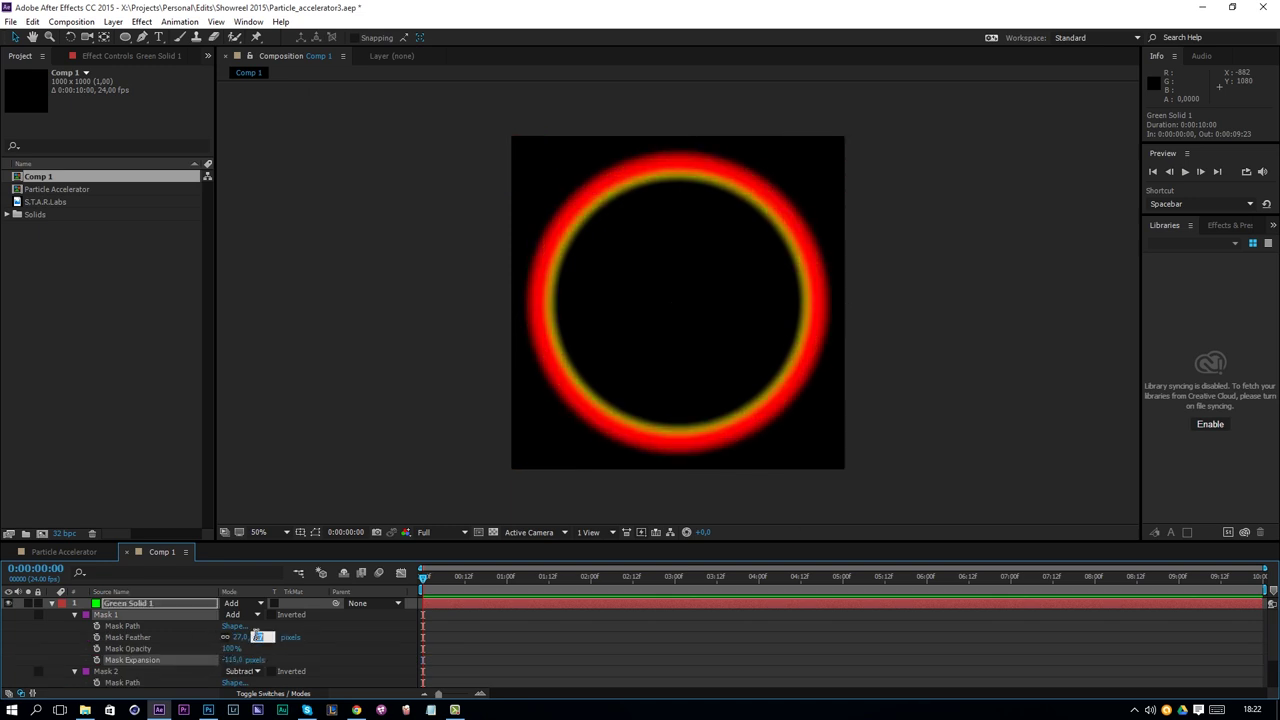
left_click(165, 605)
scroll(165, 665, "down", 2)
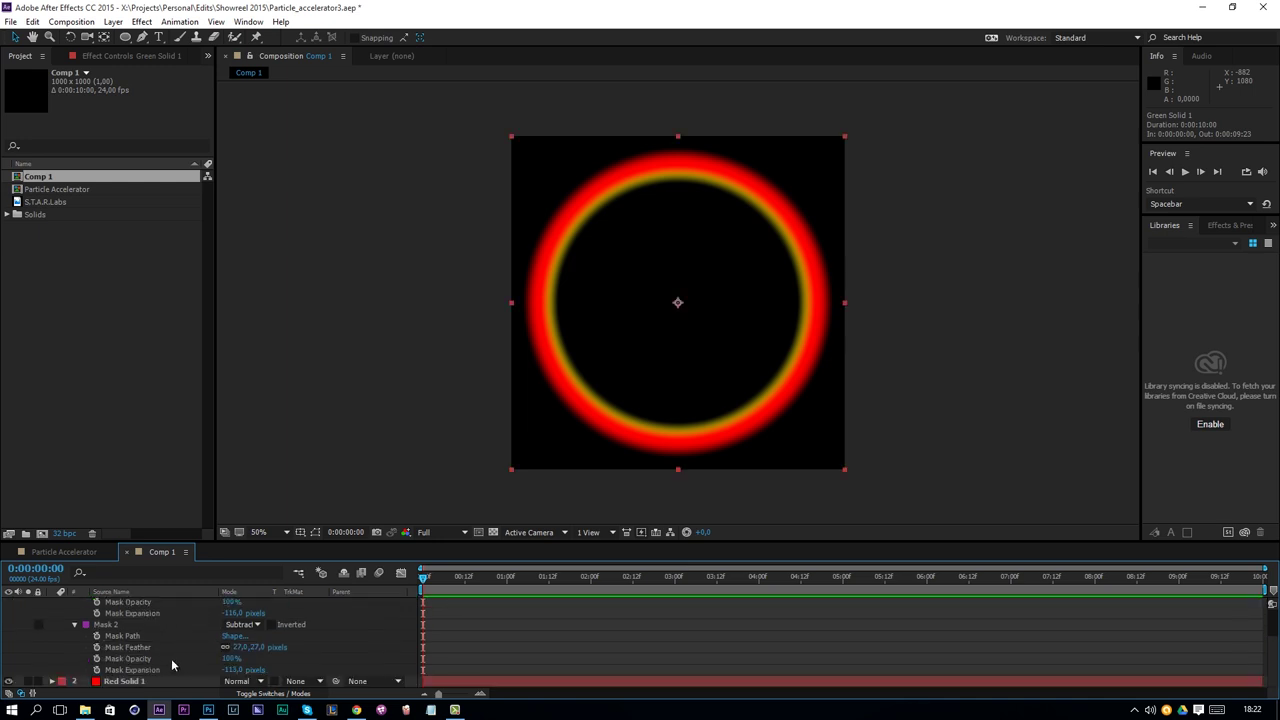
left_click_drag(222, 669, 130, 660)
scroll(215, 660, "up", 3)
left_click_drag(249, 660, 246, 660)
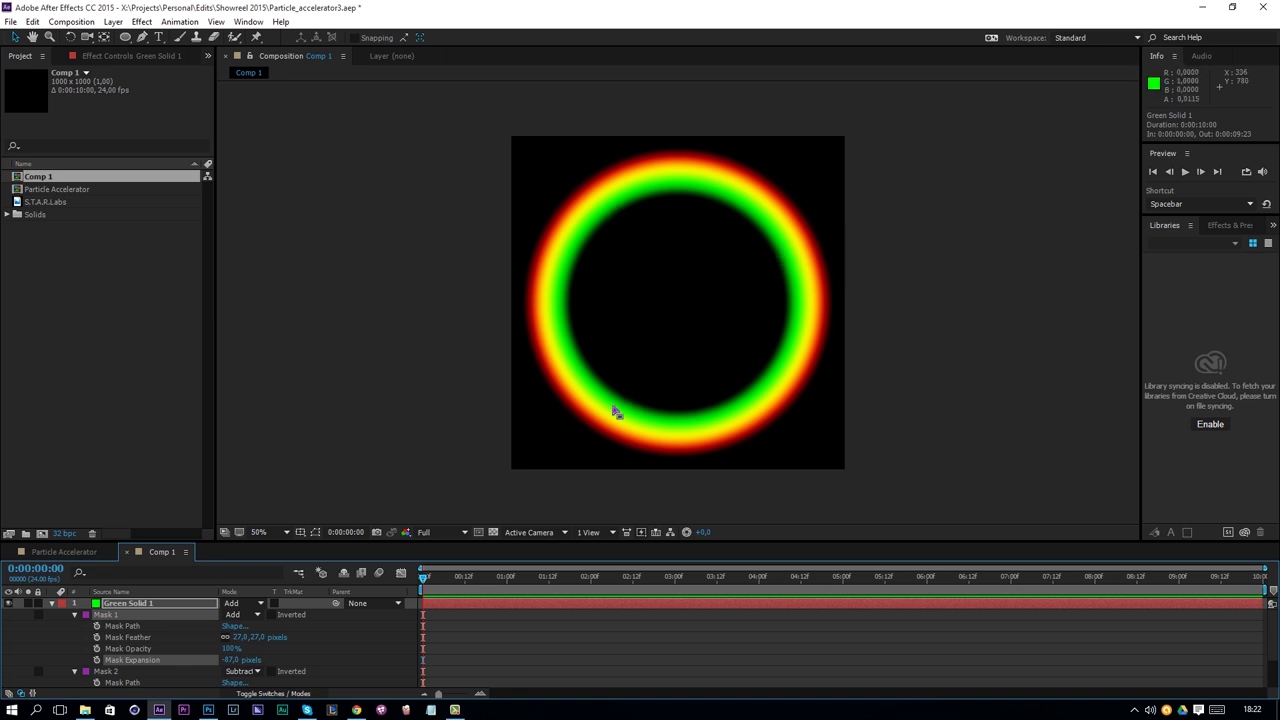
left_click_drag(262, 638, 250, 686)
scroll(148, 670, "down", 3)
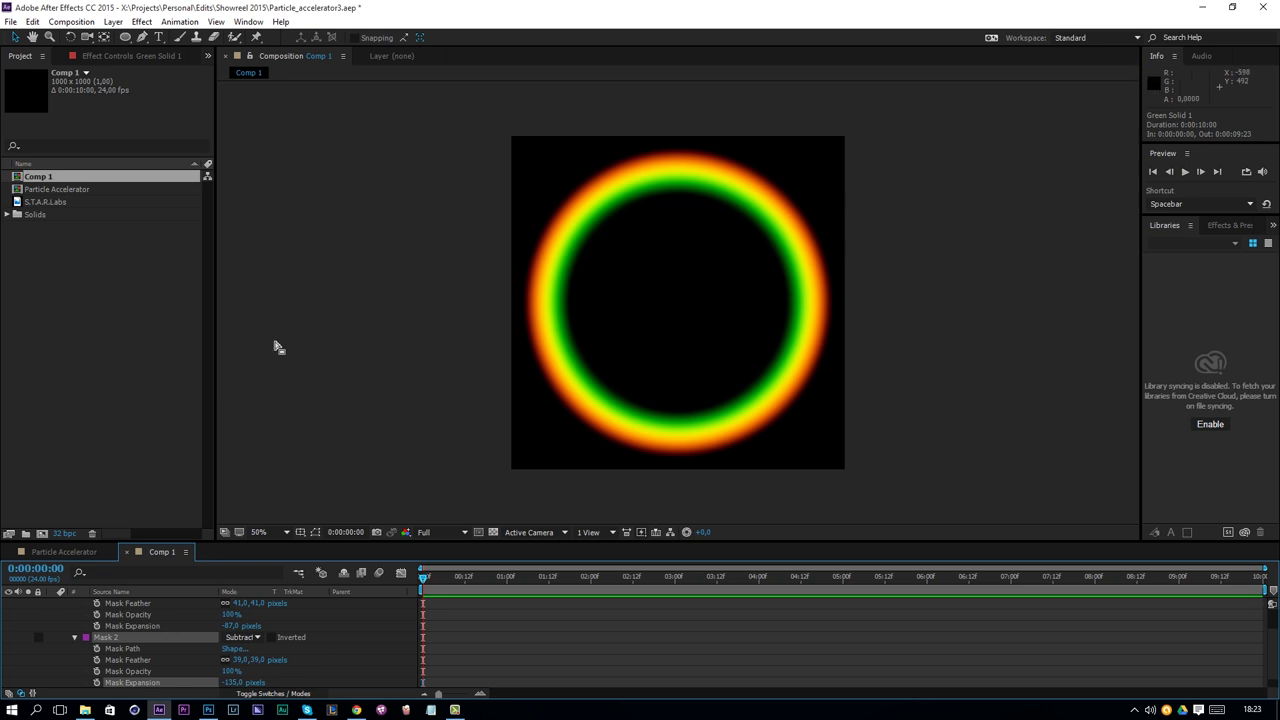
Collapse the green ring layer's mask properties and clear the layer selection
left_click(513, 680)
scroll(132, 643, "up", 1)
left_click(62, 606)
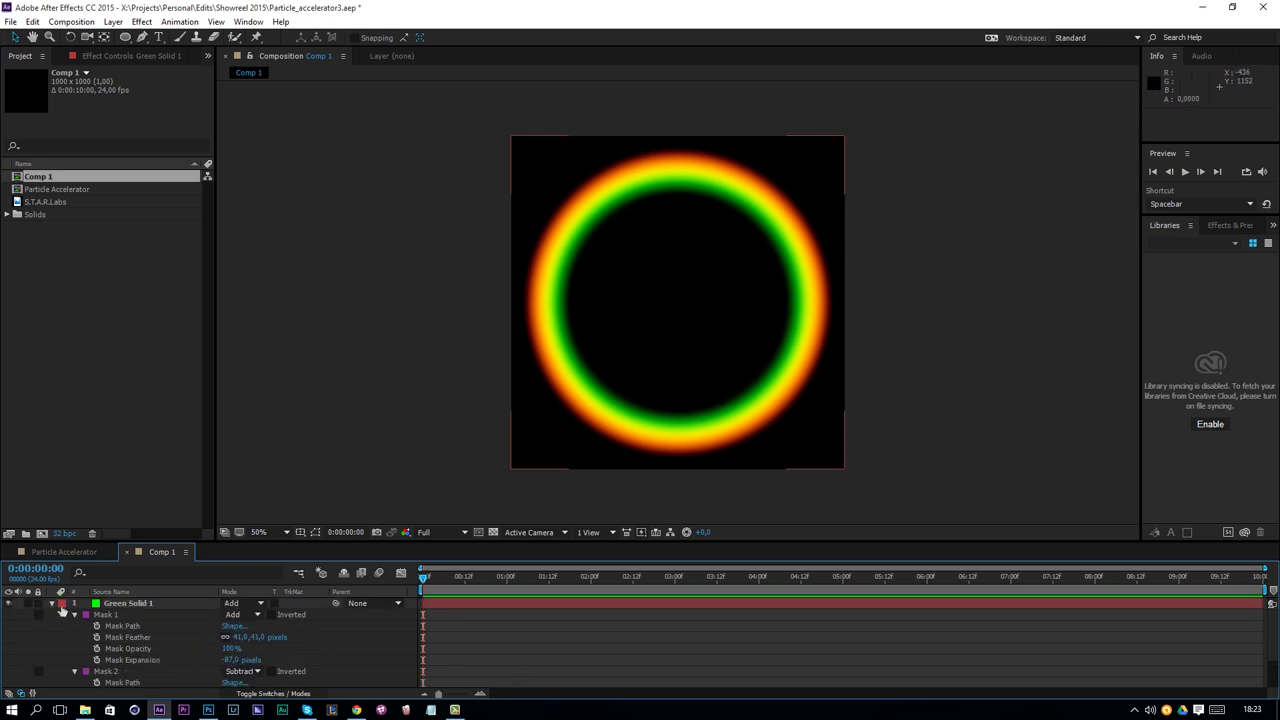
left_click(54, 605)
left_click(749, 517)
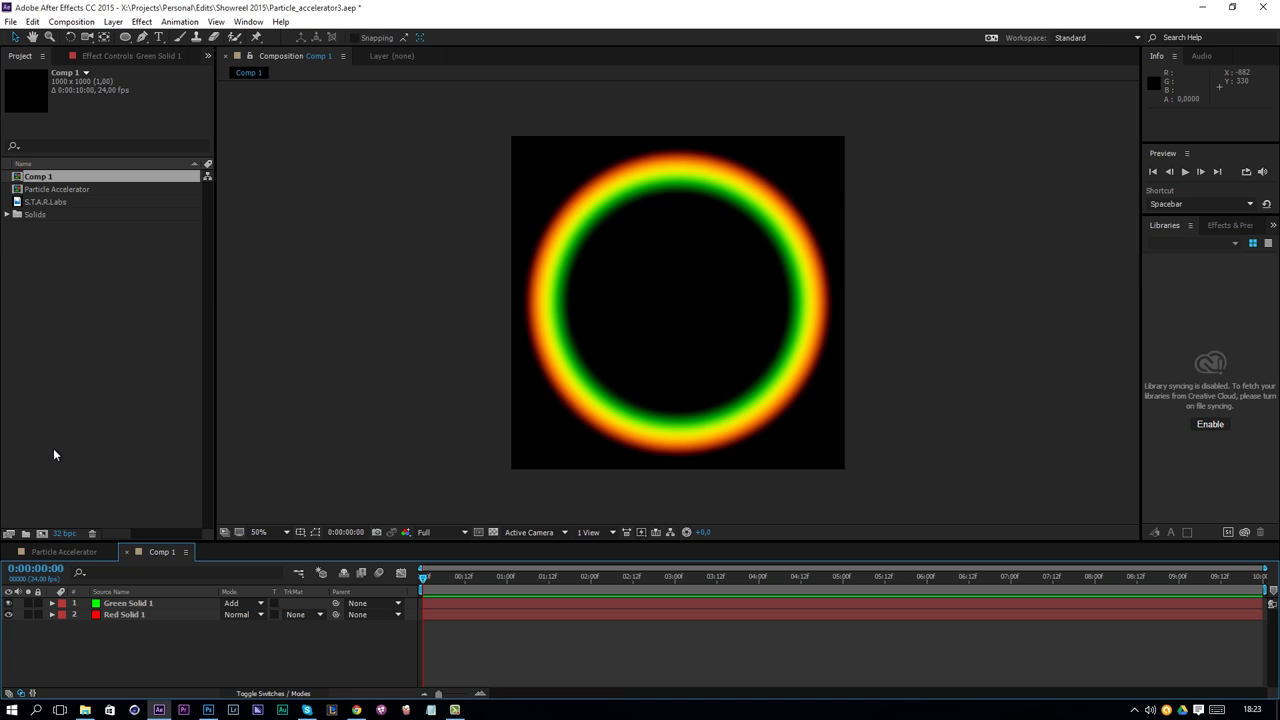
Add Comp 1 above the S.T.A.R.Labs layer in the Particle Accelerator composition and make it a 3D layer
left_click(64, 552)
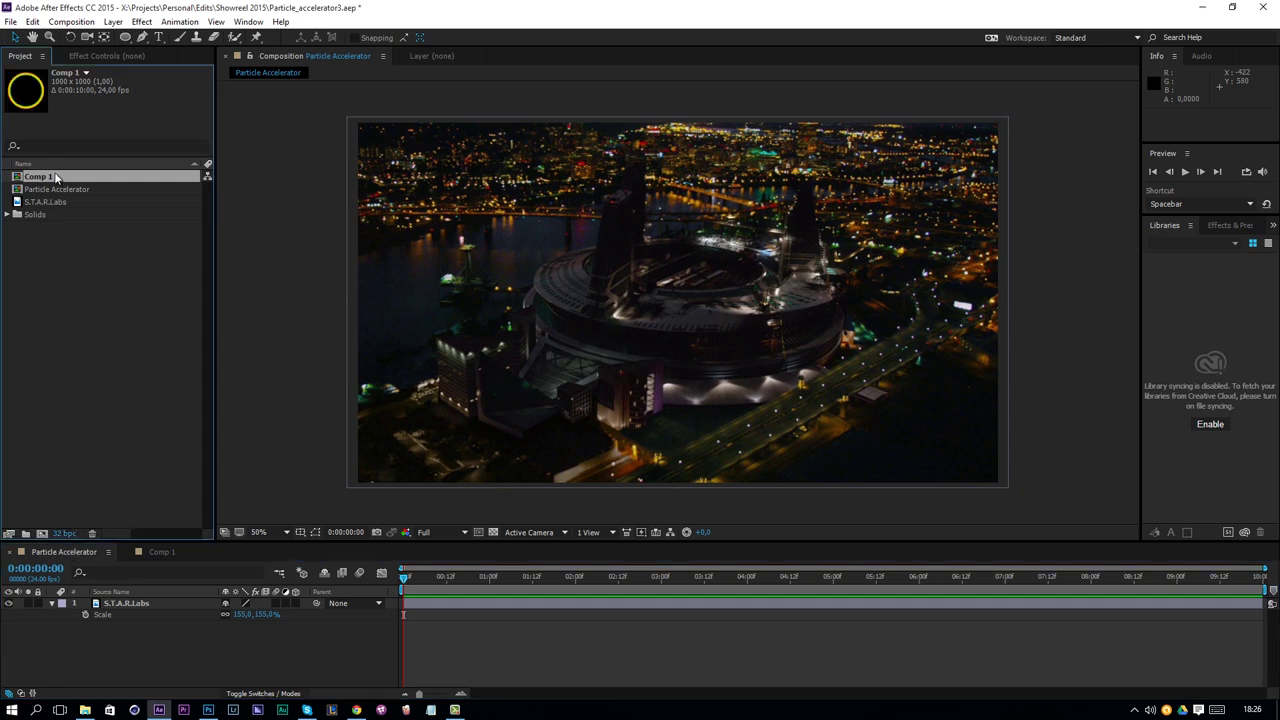
left_click_drag(57, 177, 148, 610)
left_click(295, 604)
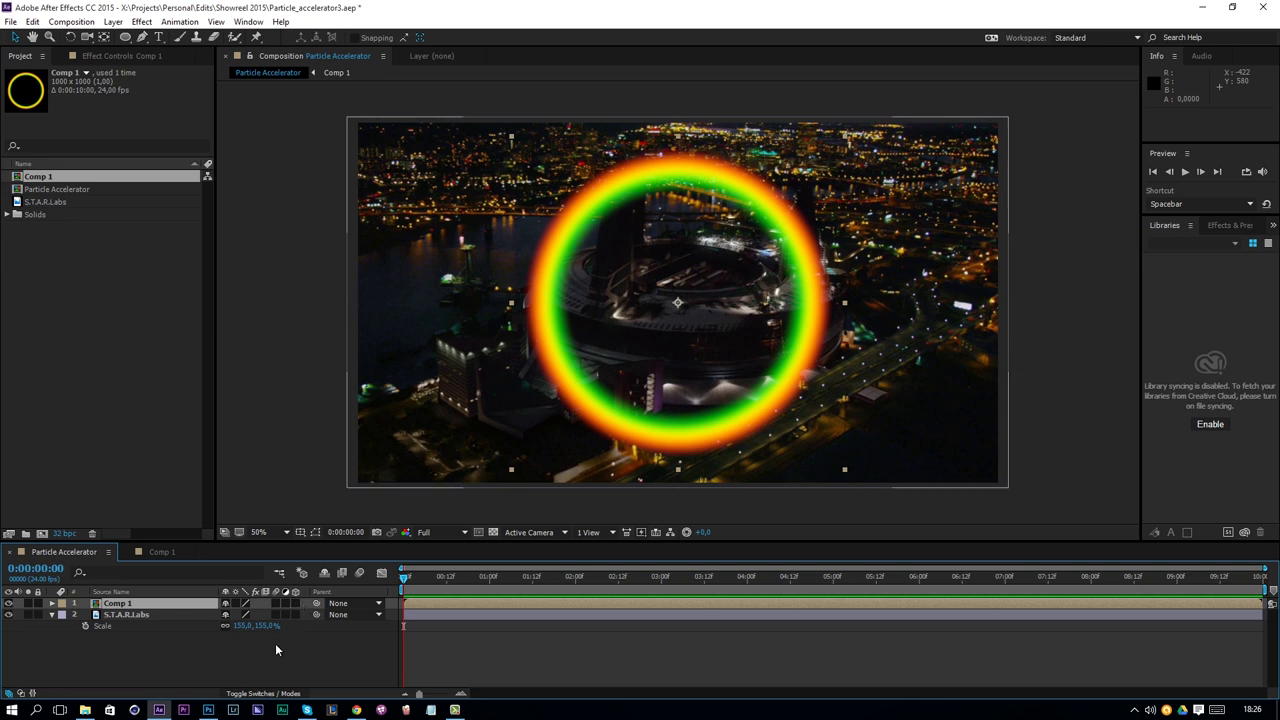
left_click(295, 604)
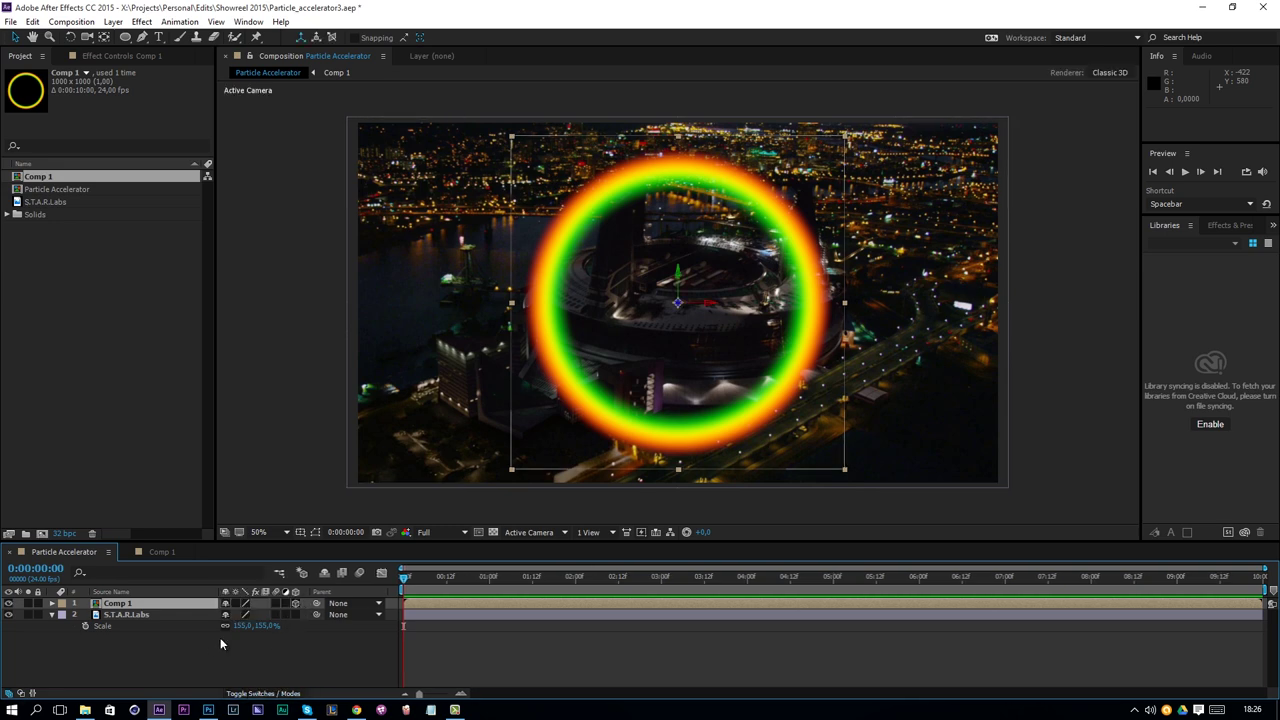
Tilt the ring layer to an X orientation of 290° and place it over the building's round roof at about 983, 443
left_click(72, 39)
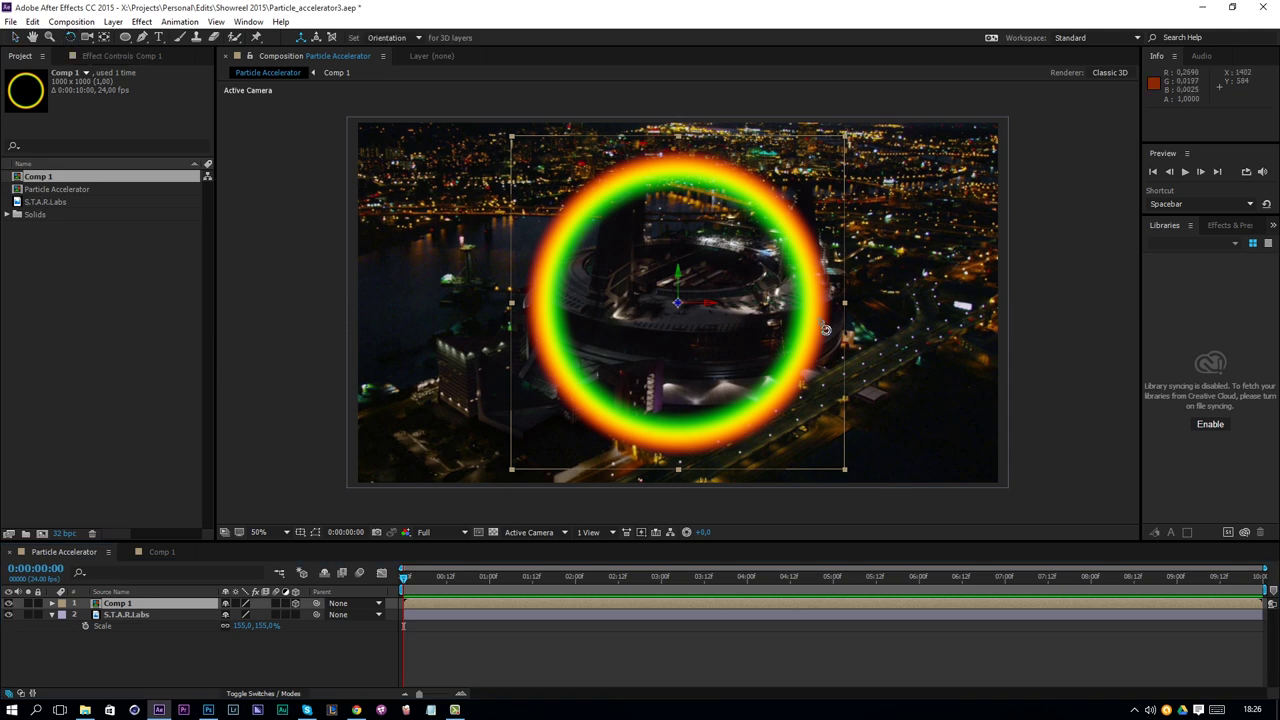
left_click_drag(708, 304, 708, 284)
left_click(16, 37)
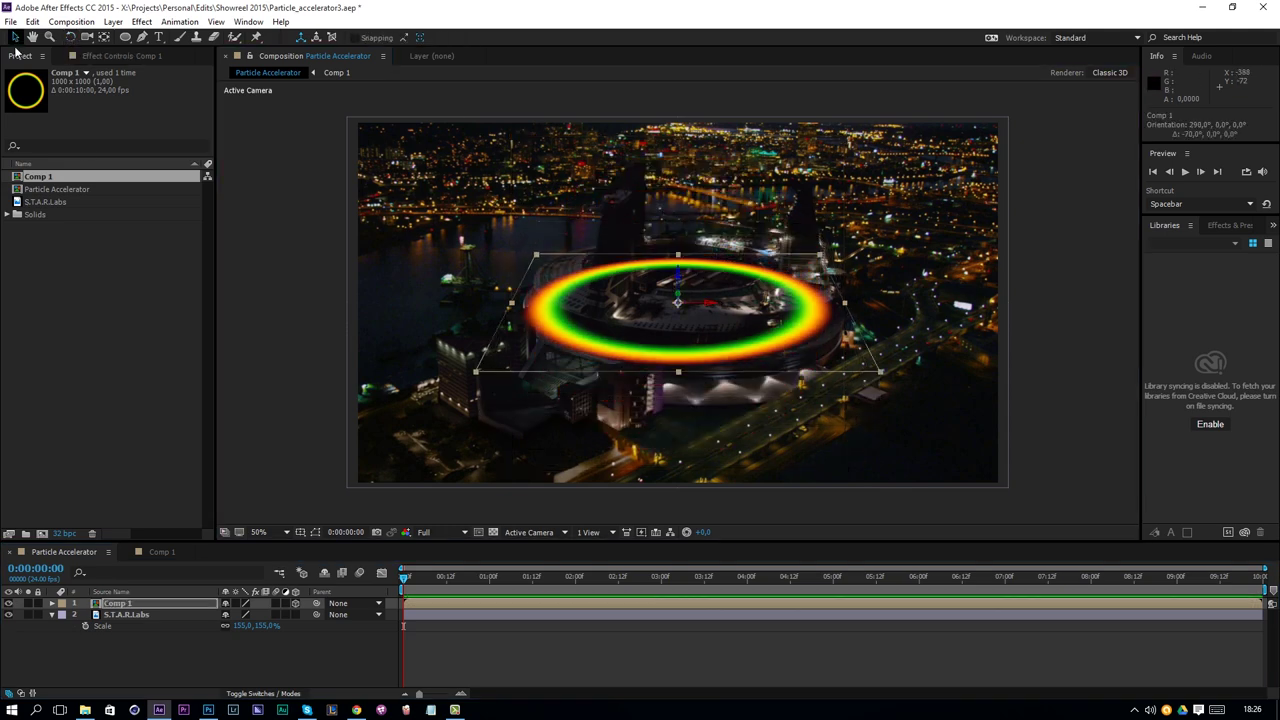
left_click_drag(635, 335, 646, 301)
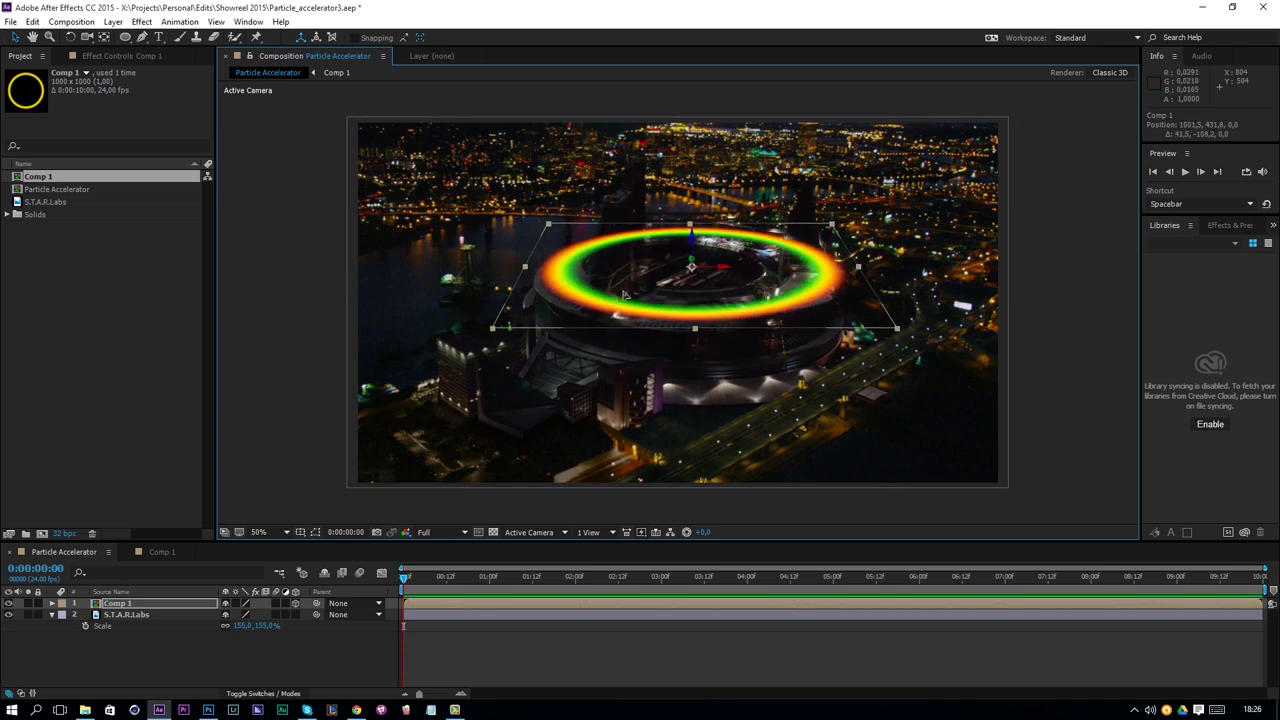
left_click_drag(687, 242, 681, 247)
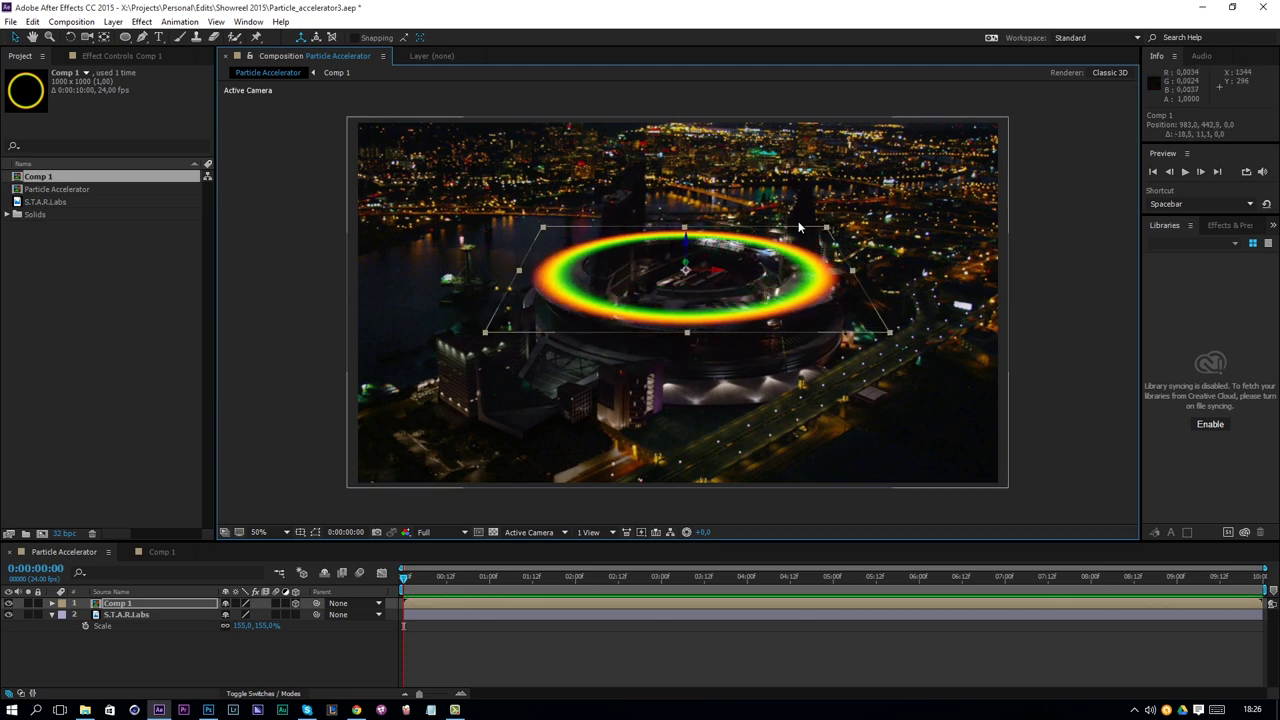
Start a scale animation on the ring layer with a 0% keyframe at 0:00
left_click(138, 606)
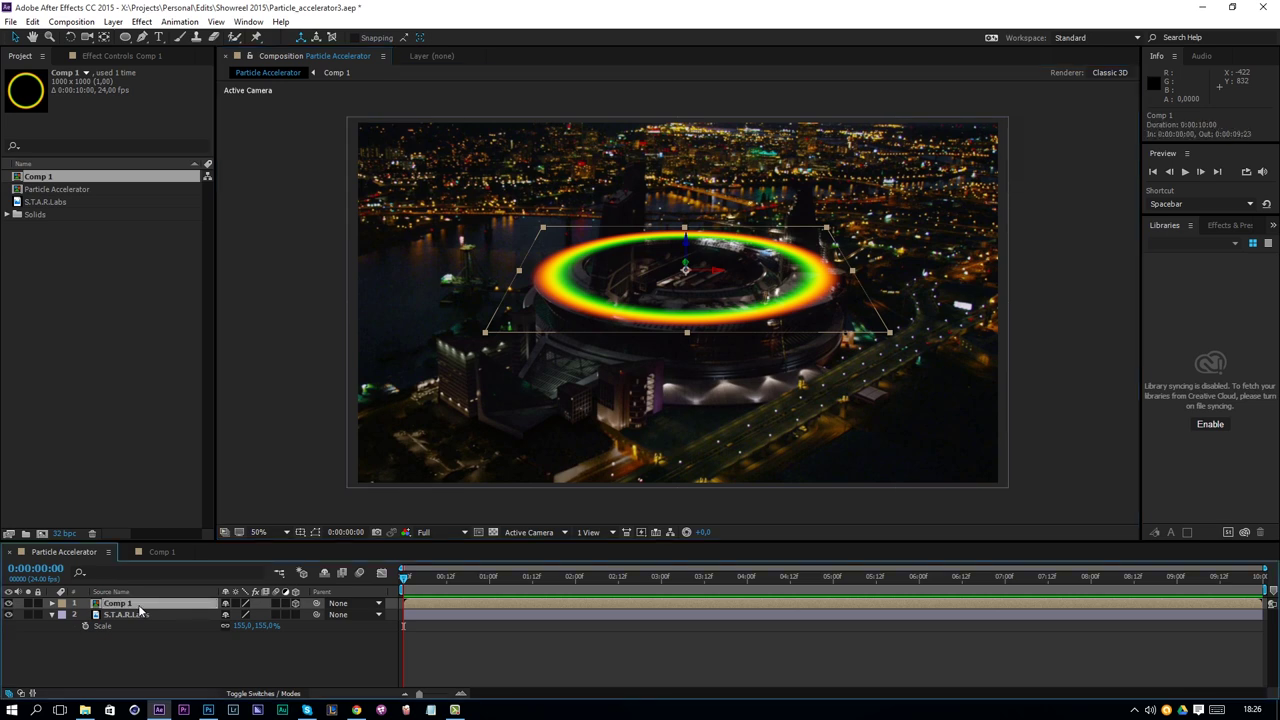
key("s")
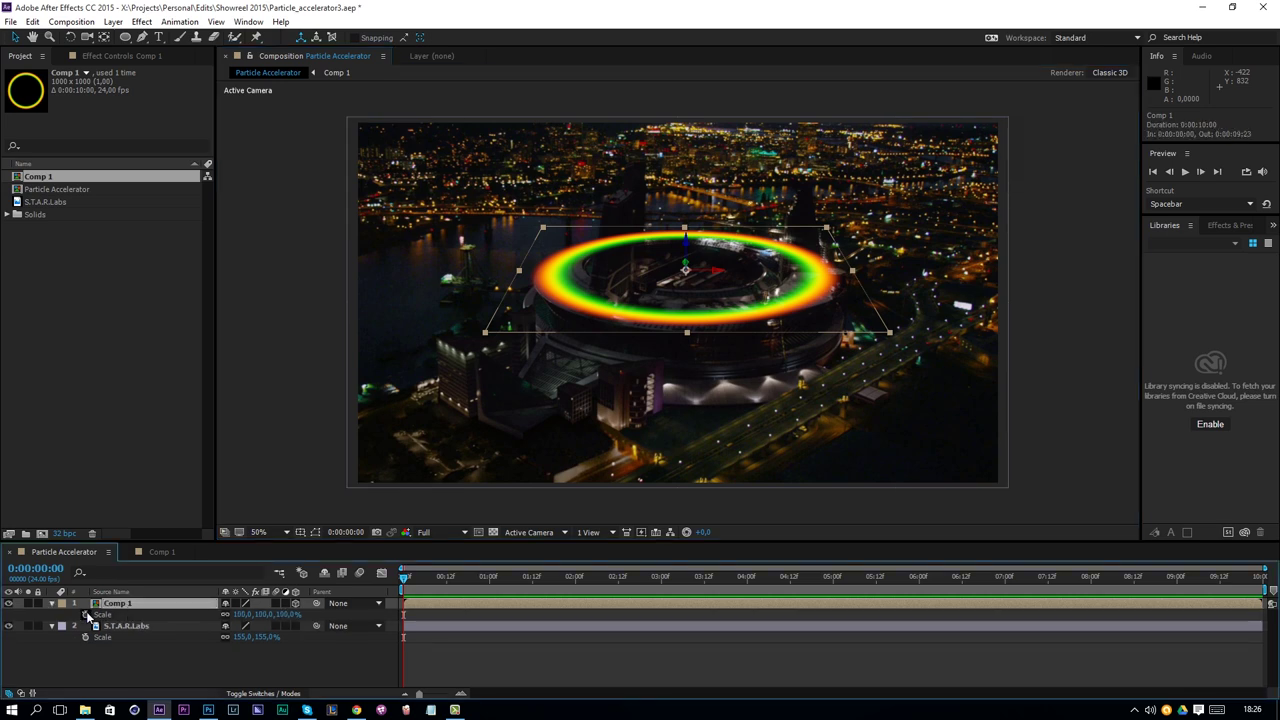
left_click(85, 614)
left_click(240, 614)
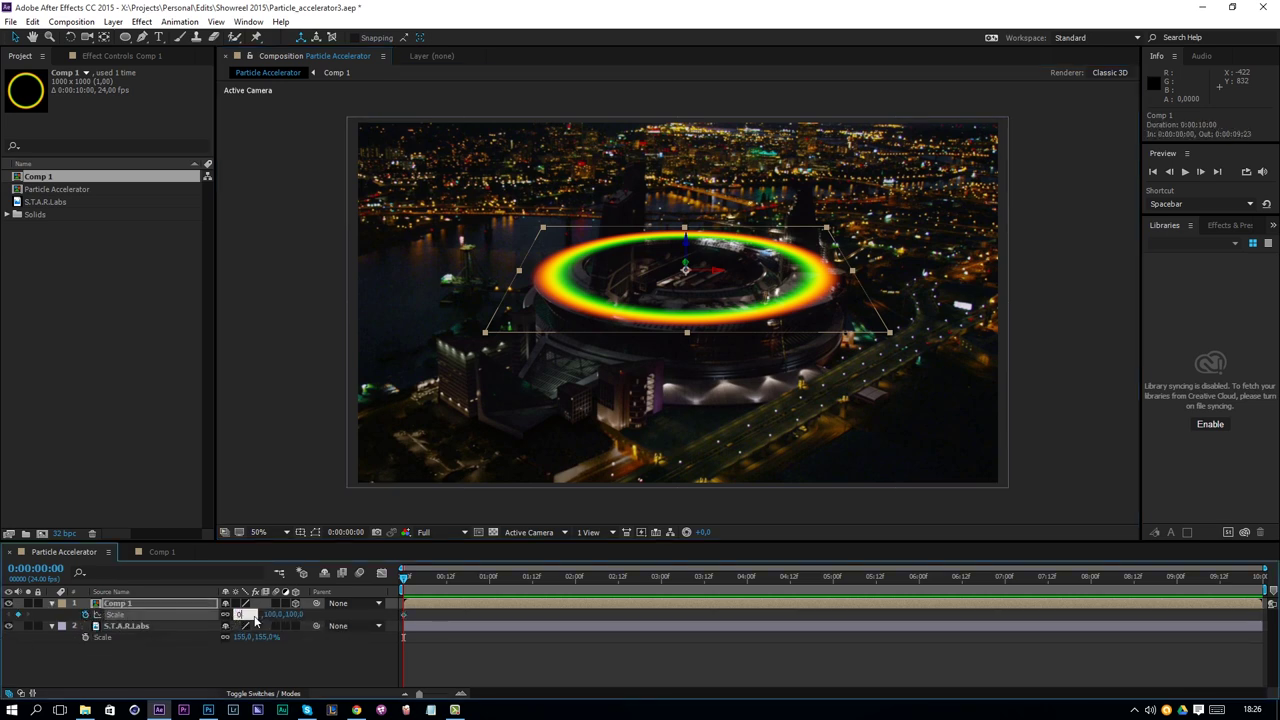
type("0")
key("Return")
Keyframe the ring layer's scale at 1280% at 4 seconds, preview the expansion, and move that keyframe to 3 seconds
left_click(746, 576)
left_click_drag(267, 614, 1093, 592)
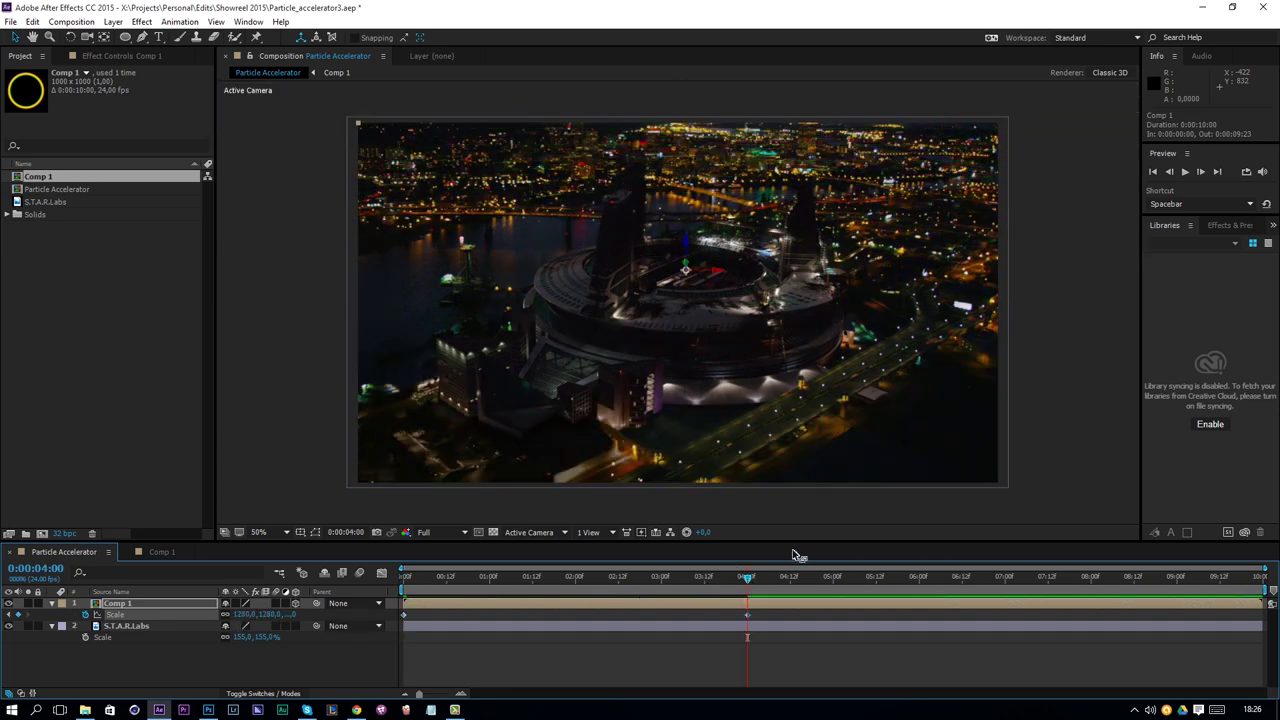
key("space")
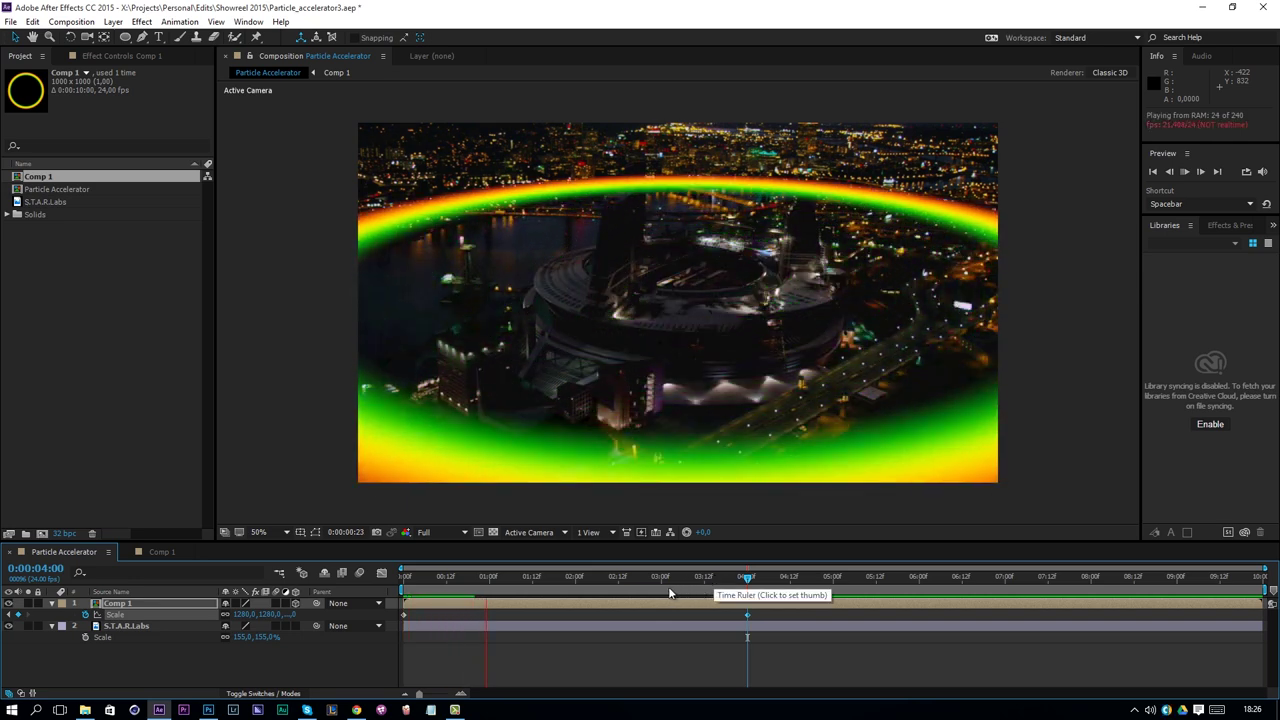
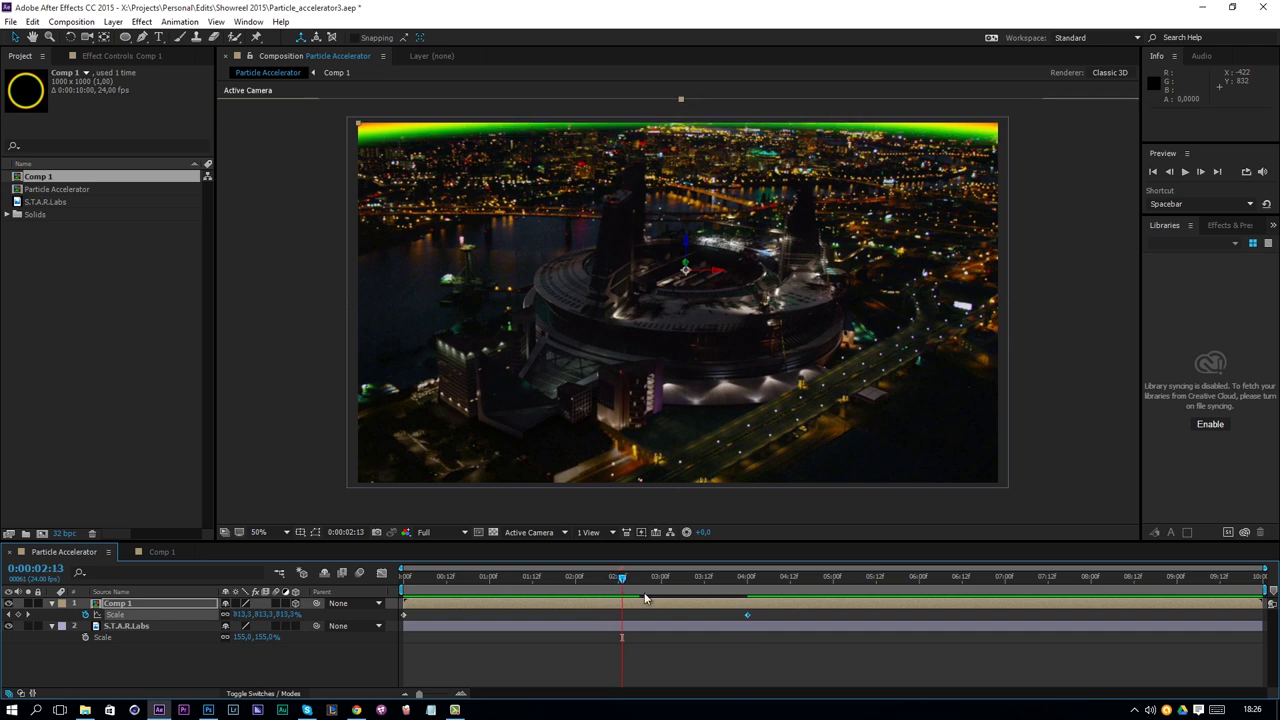
left_click_drag(745, 615, 392, 590)
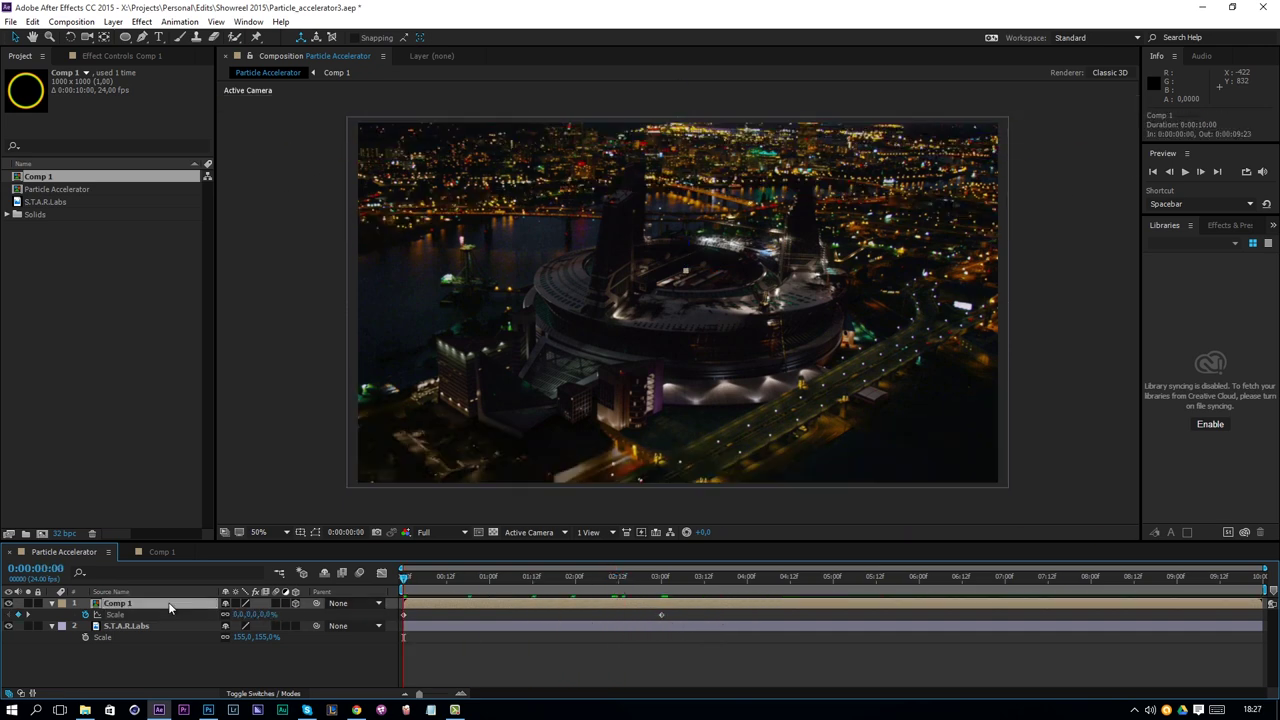
Pre-compose the animated ring layer as RingExplosionb, moving all attributes into the new composition
left_click(113, 21)
left_click(175, 519)
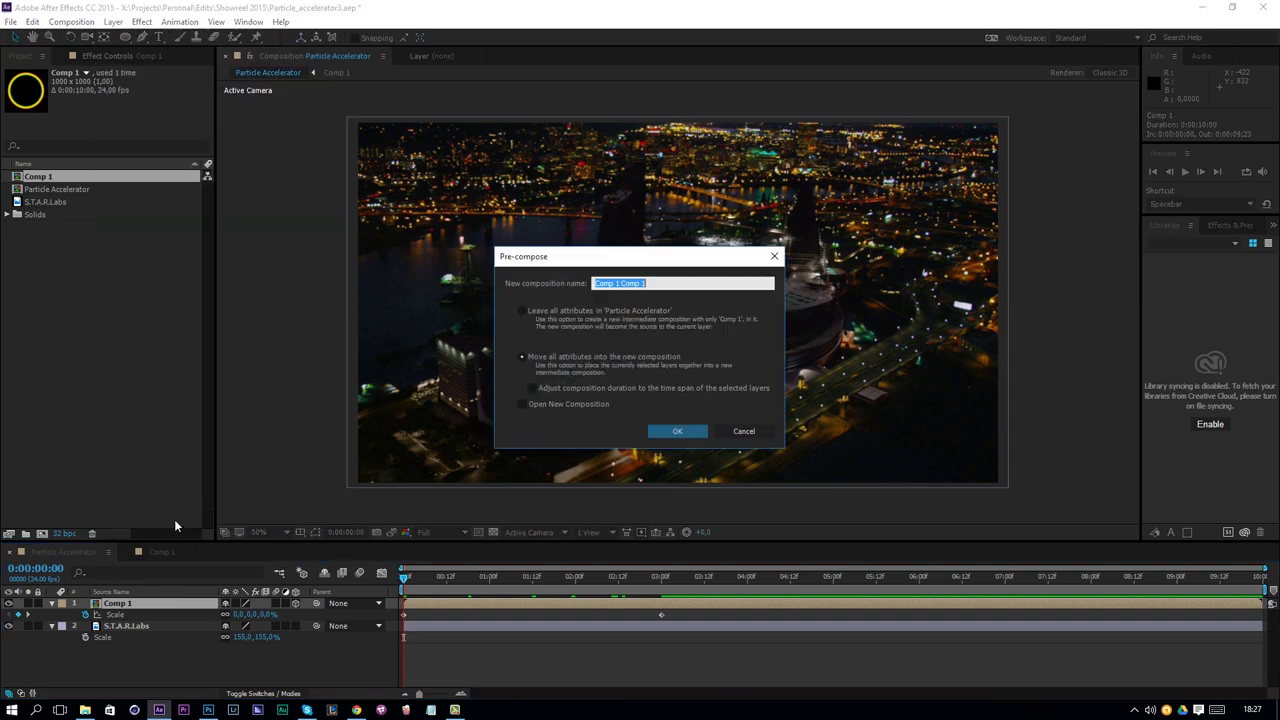
type("RingExplosionb")
key("Return")
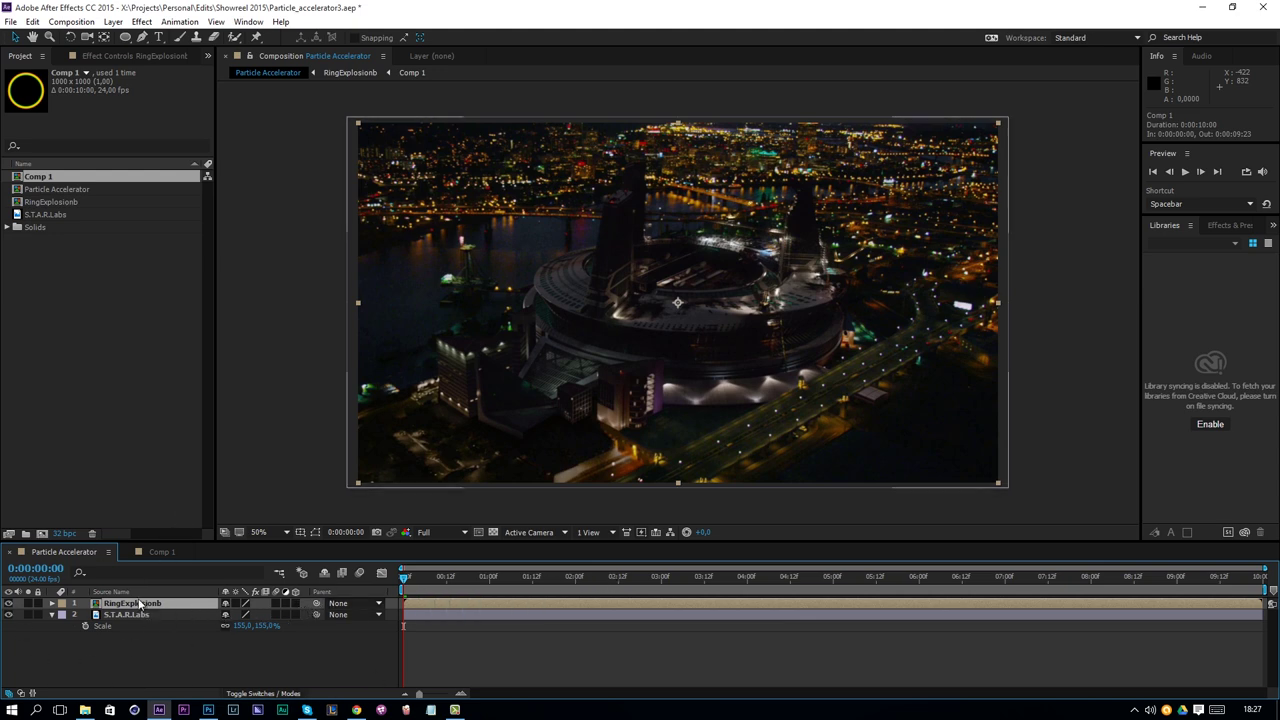
Add an adjustment layer above the RingExplosionb layer
right_click(115, 657)
mouse_move(172, 531)
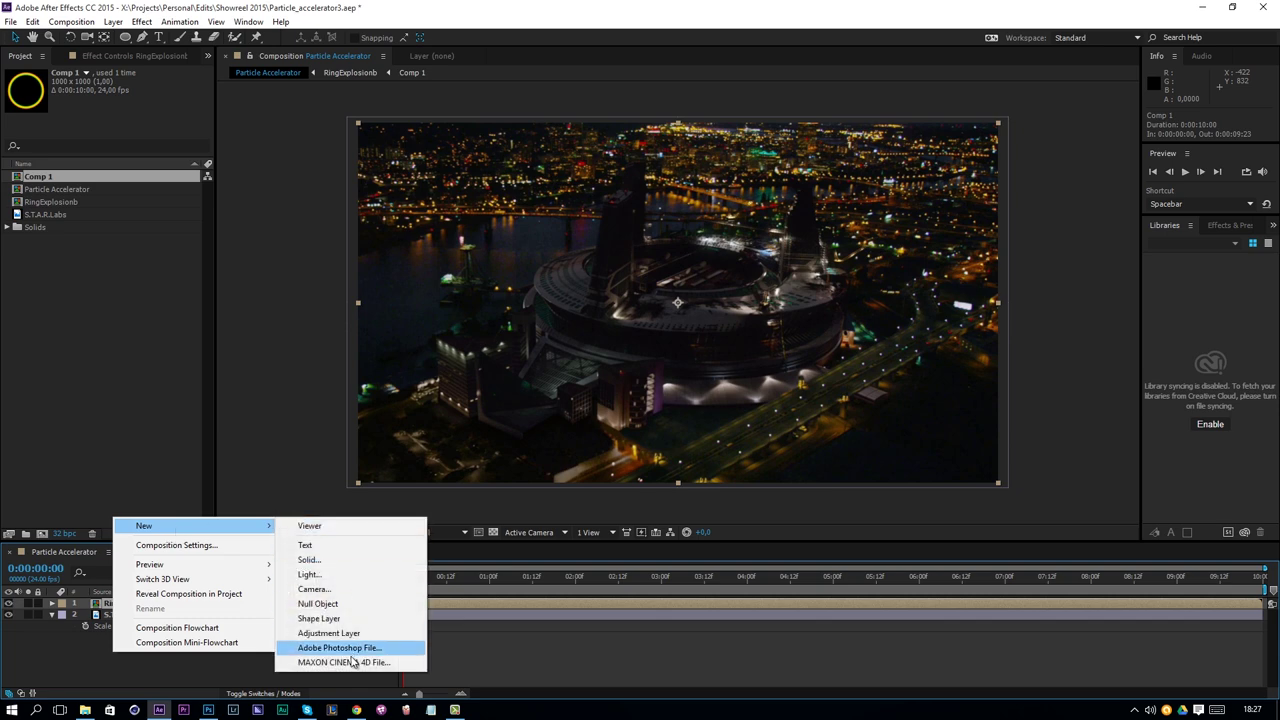
left_click(330, 633)
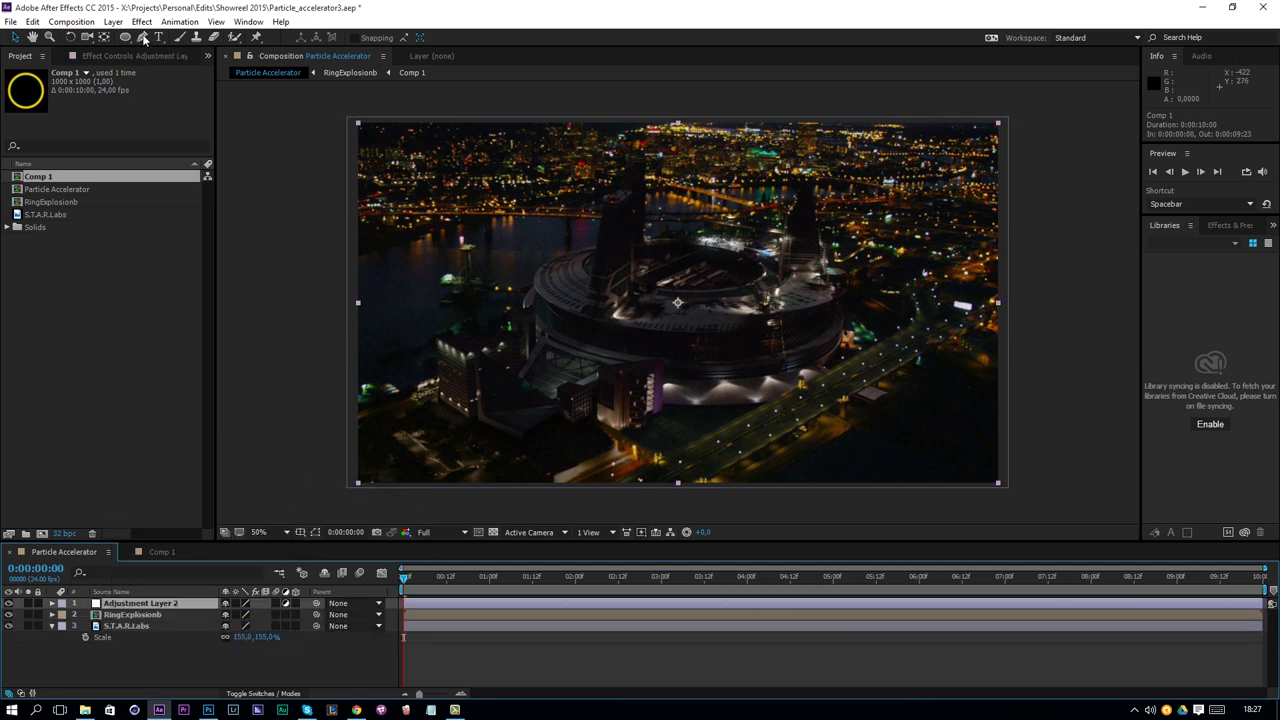
Apply a Displacement Map effect to the adjustment layer, using RingExplosionb as the displacement map layer
left_click(141, 21)
mouse_move(175, 174)
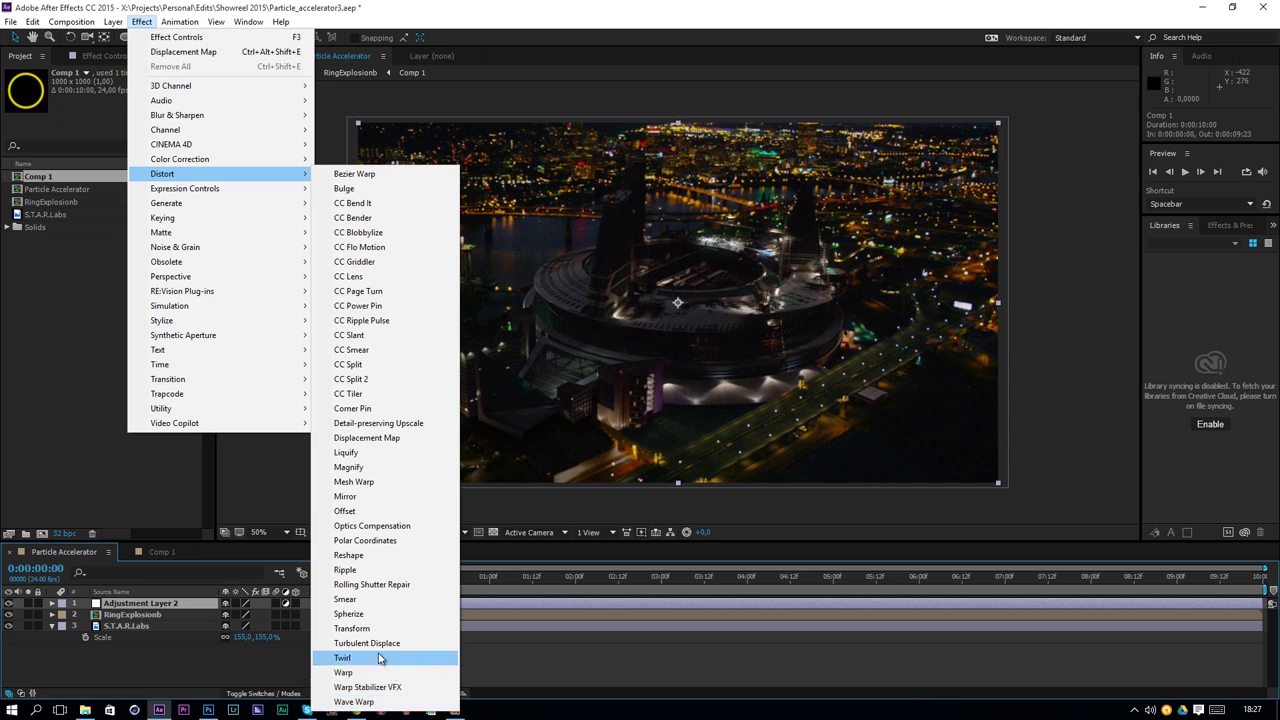
left_click(400, 438)
left_click(165, 95)
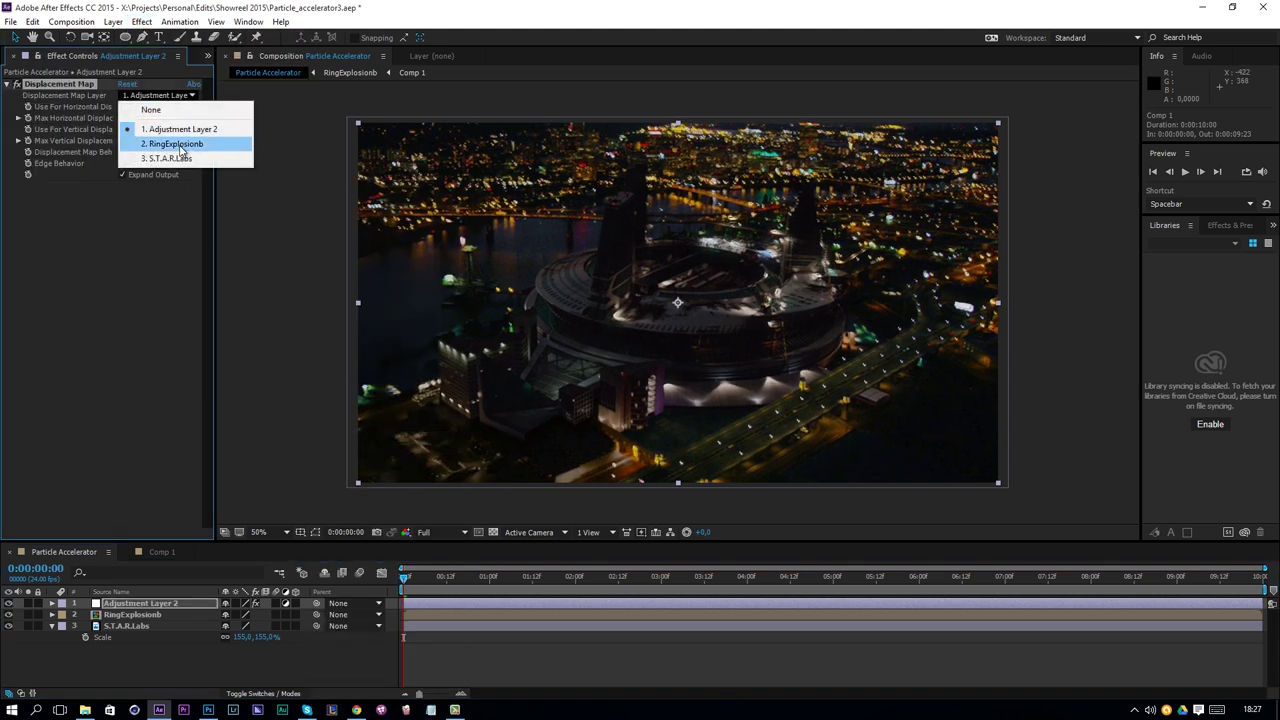
left_click(180, 144)
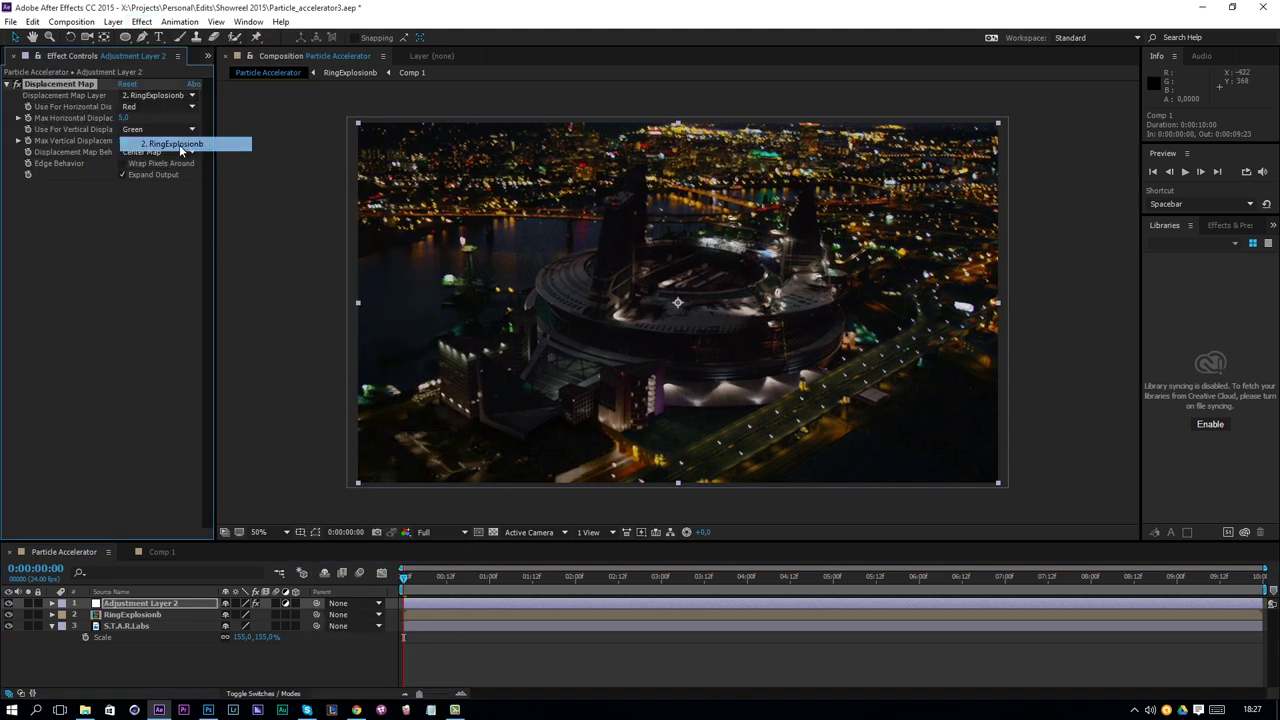
Set the Displacement Map's maximum horizontal displacement to 27 and its maximum vertical displacement to 25
left_click(122, 104)
left_click(123, 107)
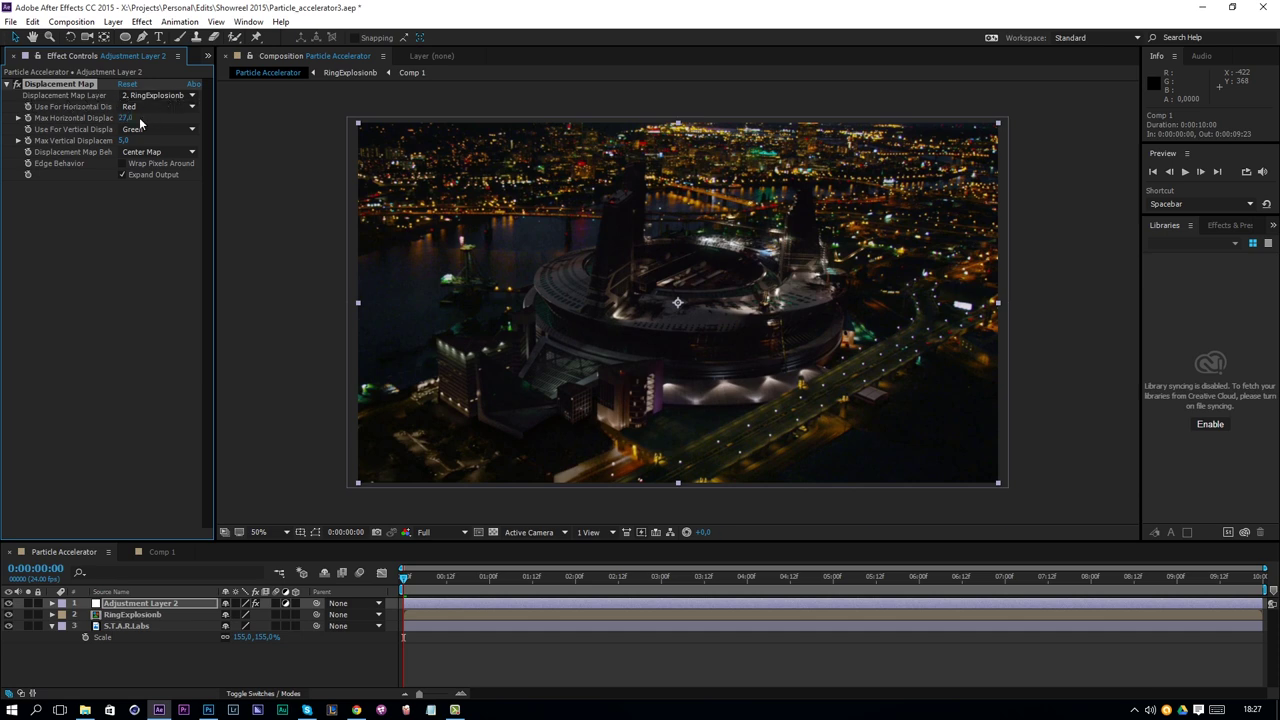
left_click_drag(130, 141, 150, 141)
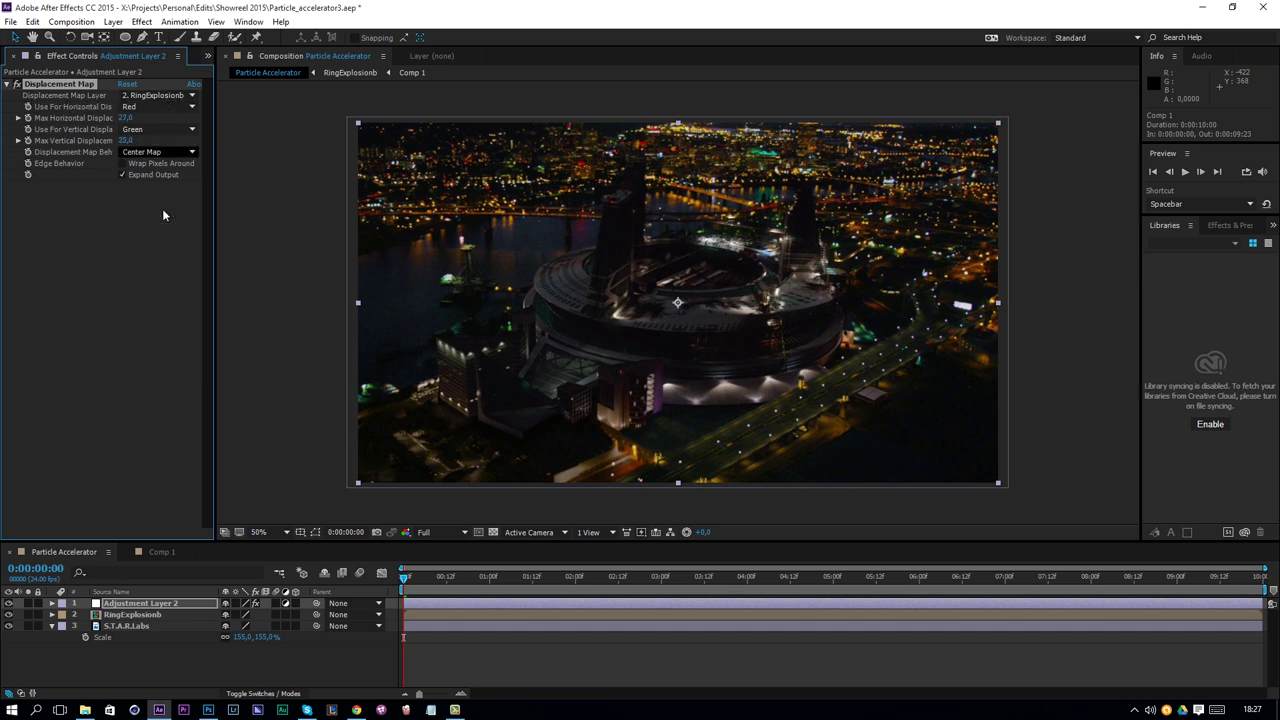
Hide the RingExplosionb layer and scrub through the first frames to check the shockwave distortion on its own
left_click_drag(404, 583, 453, 585)
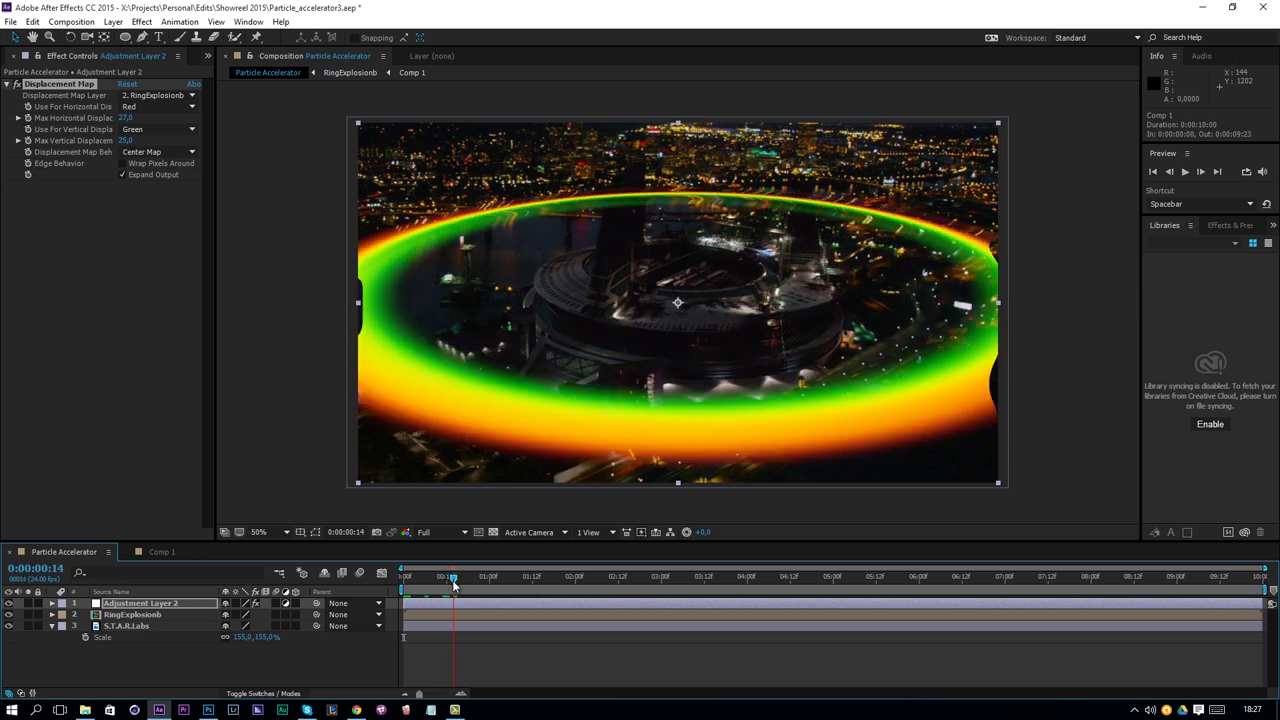
left_click(8, 615)
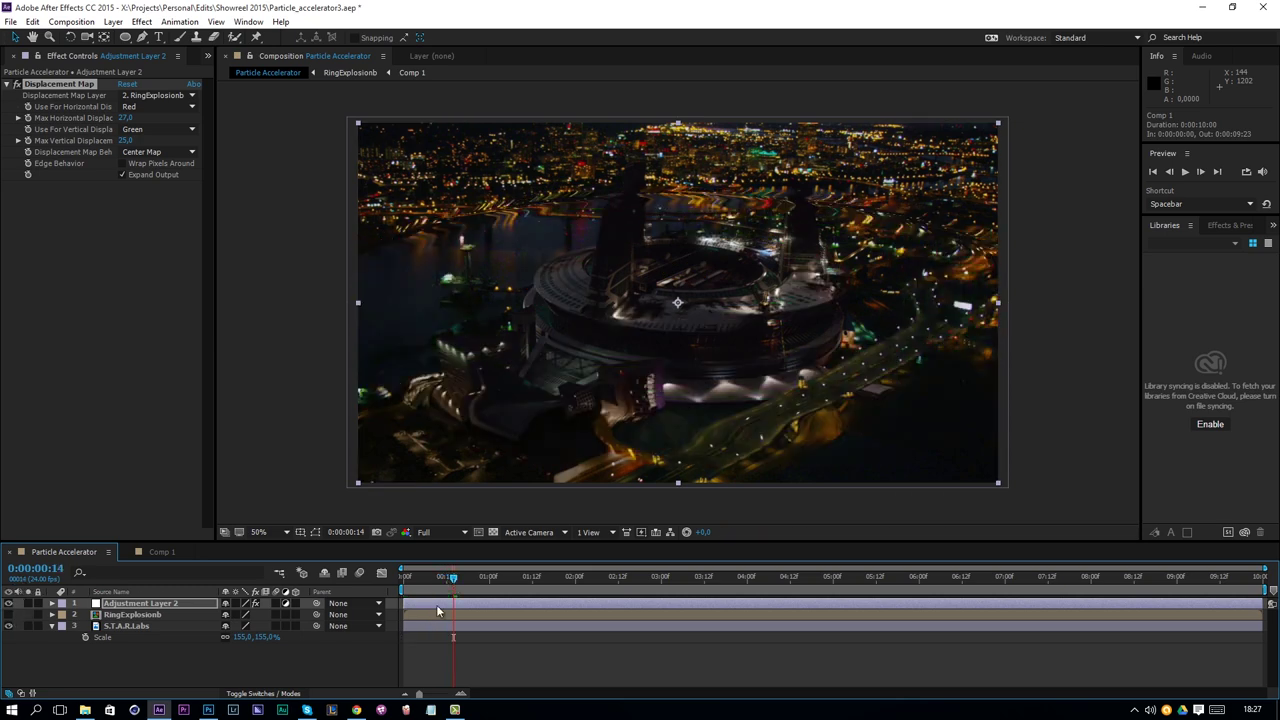
left_click_drag(453, 578, 450, 604)
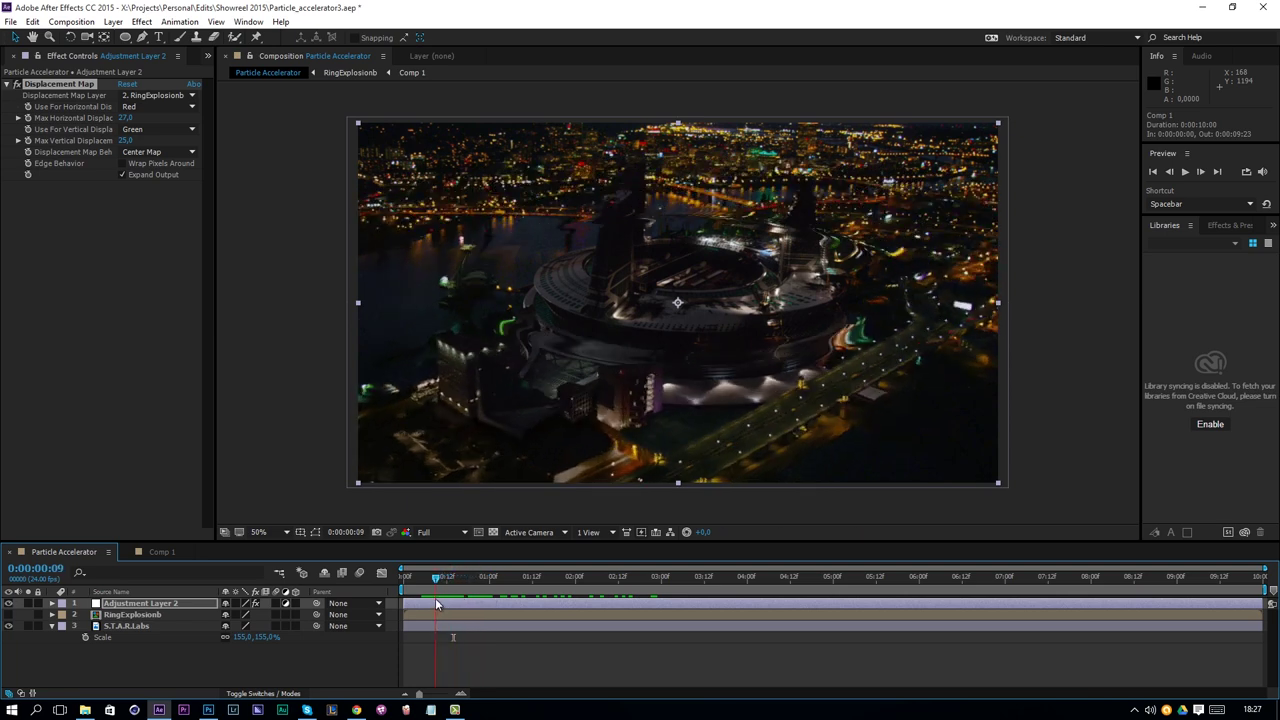
Find the Motion Tile effect and apply it to the S.T.A.R.Labs layer
left_click(469, 628)
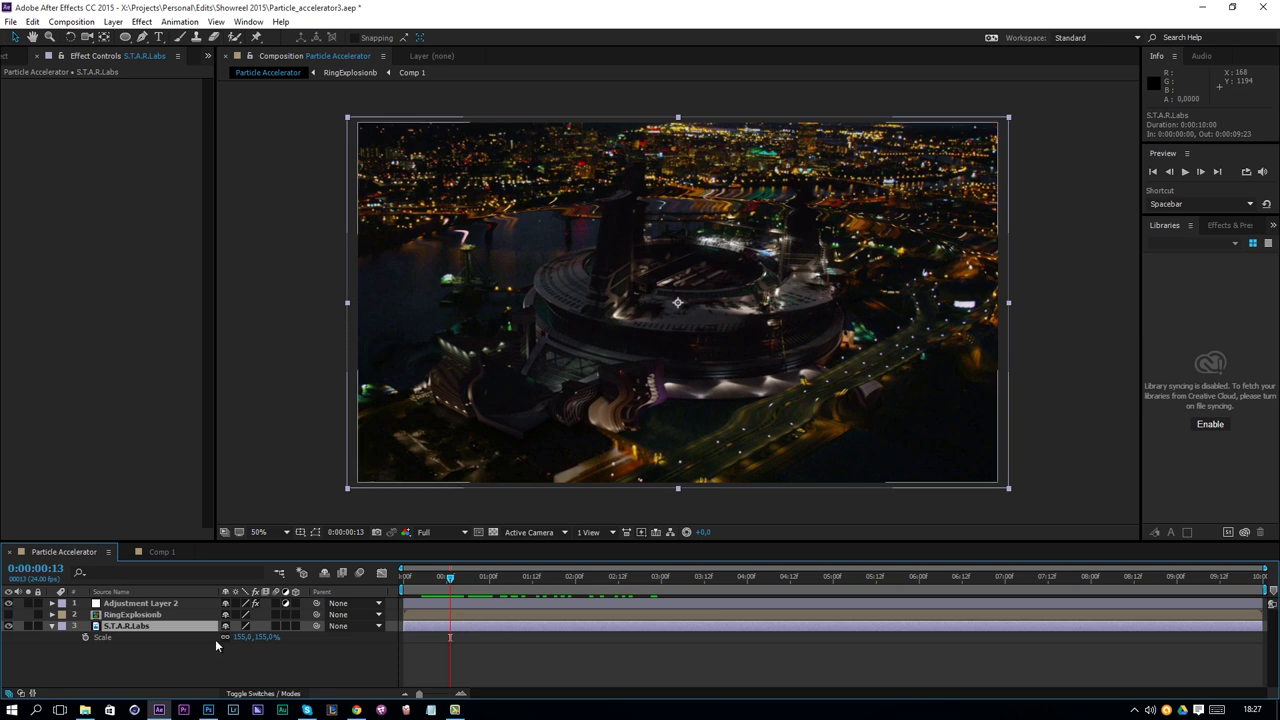
left_click(1222, 226)
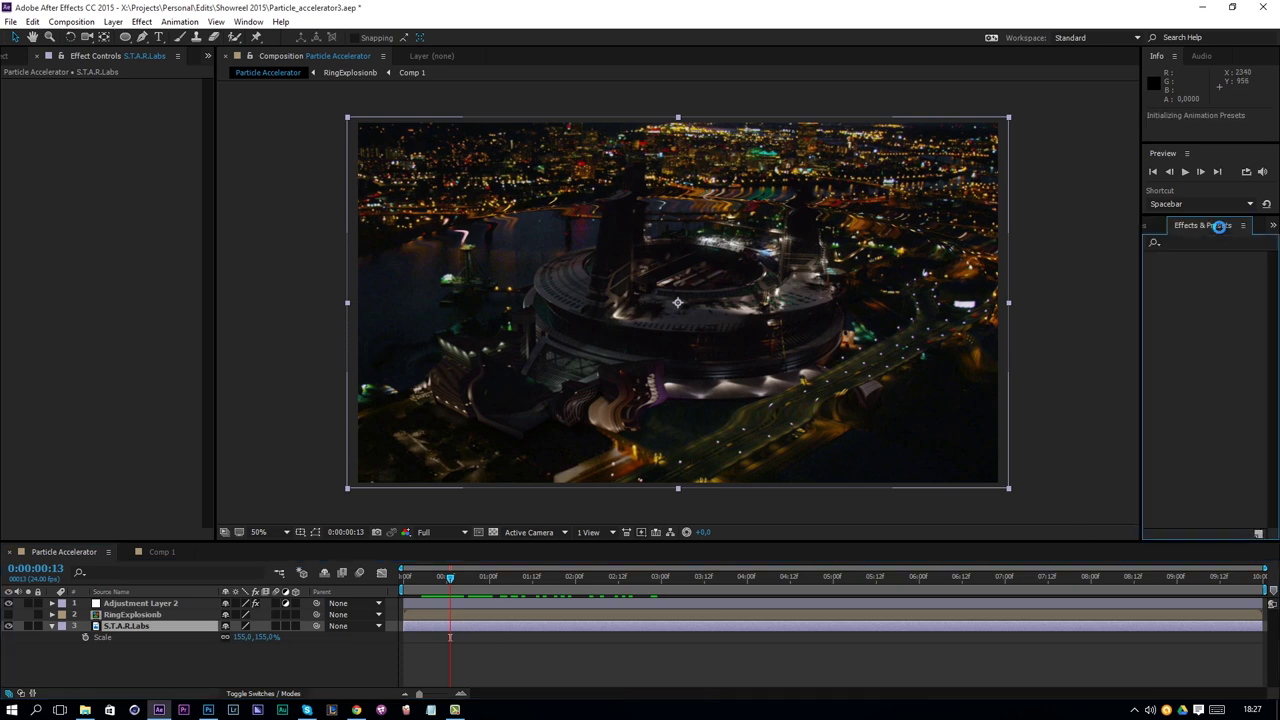
left_click(1182, 242)
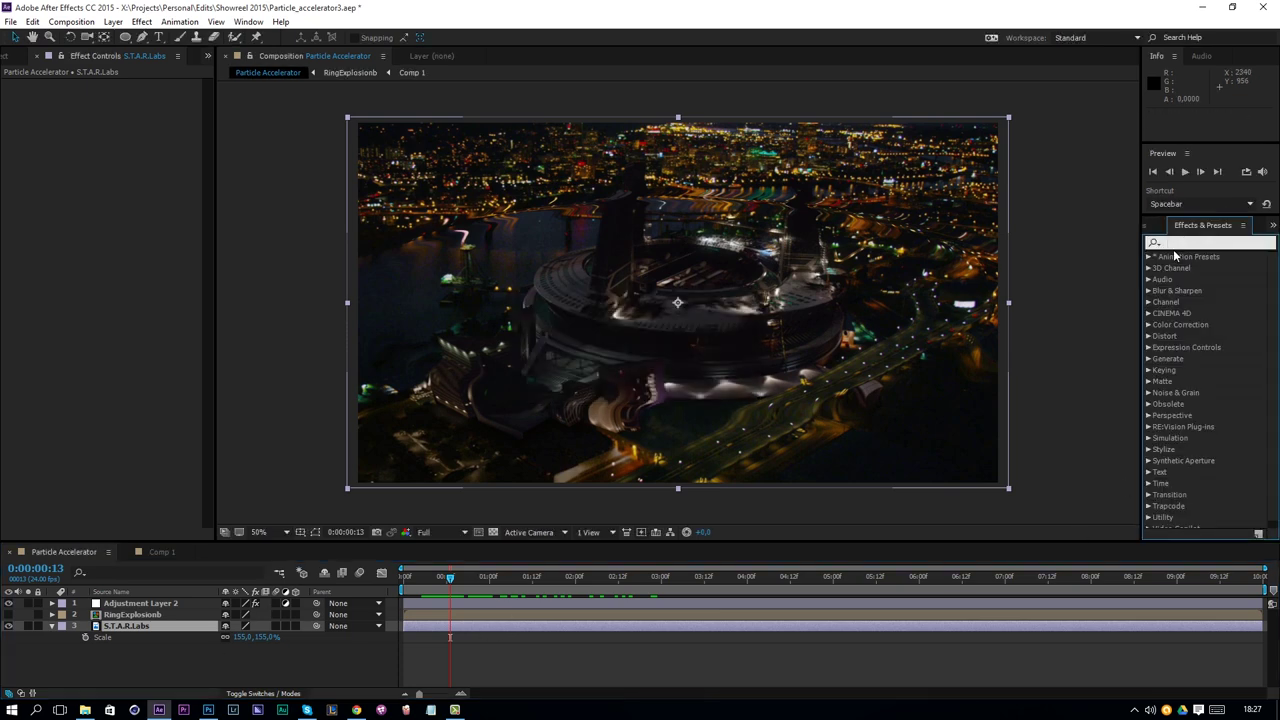
type("motion t")
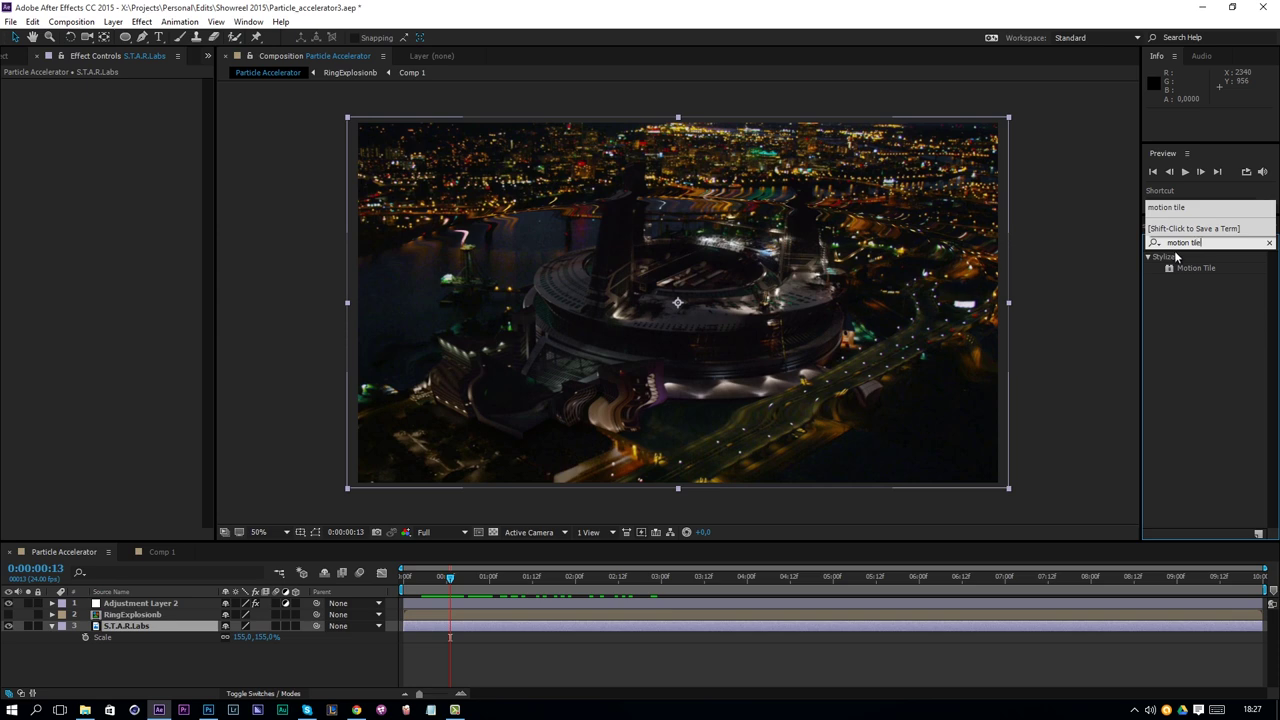
type("ile")
left_click_drag(1196, 268, 462, 588)
Enable Mirror Edges in the S.T.A.R.Labs layer's Motion Tile and set the output width and height to 150
left_click_drag(348, 300, 359, 300)
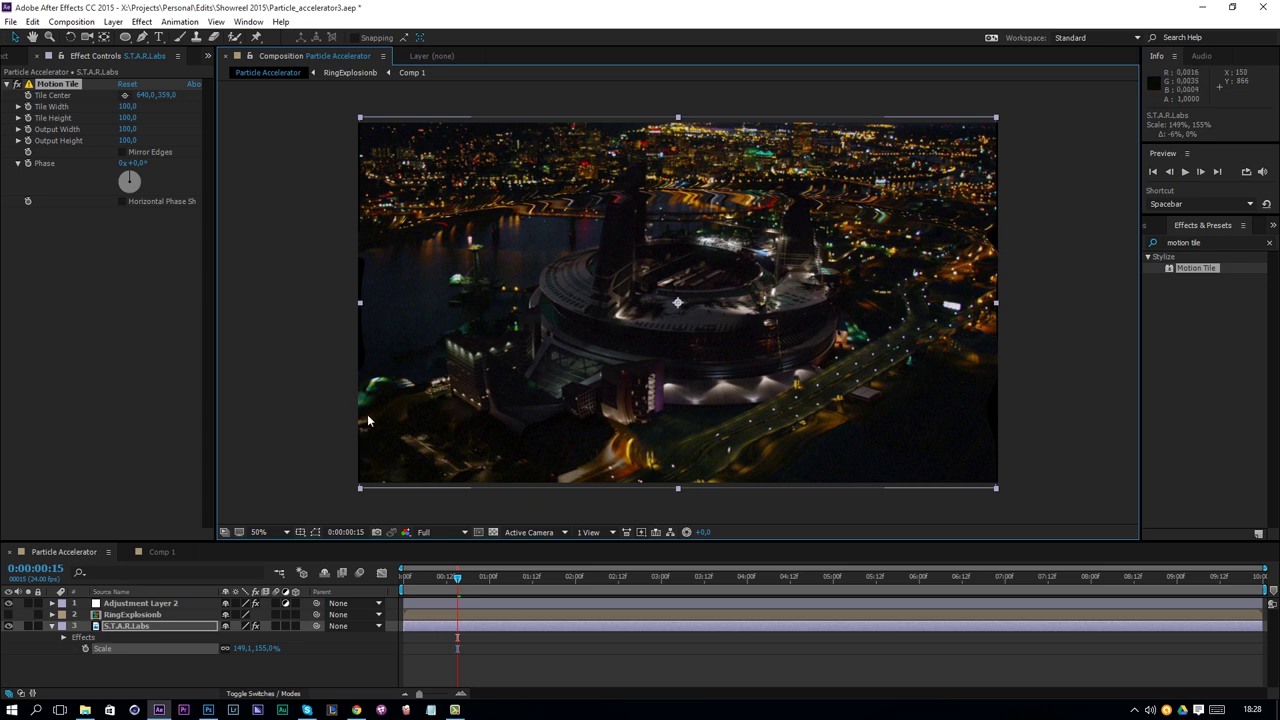
left_click_drag(355, 302, 346, 304)
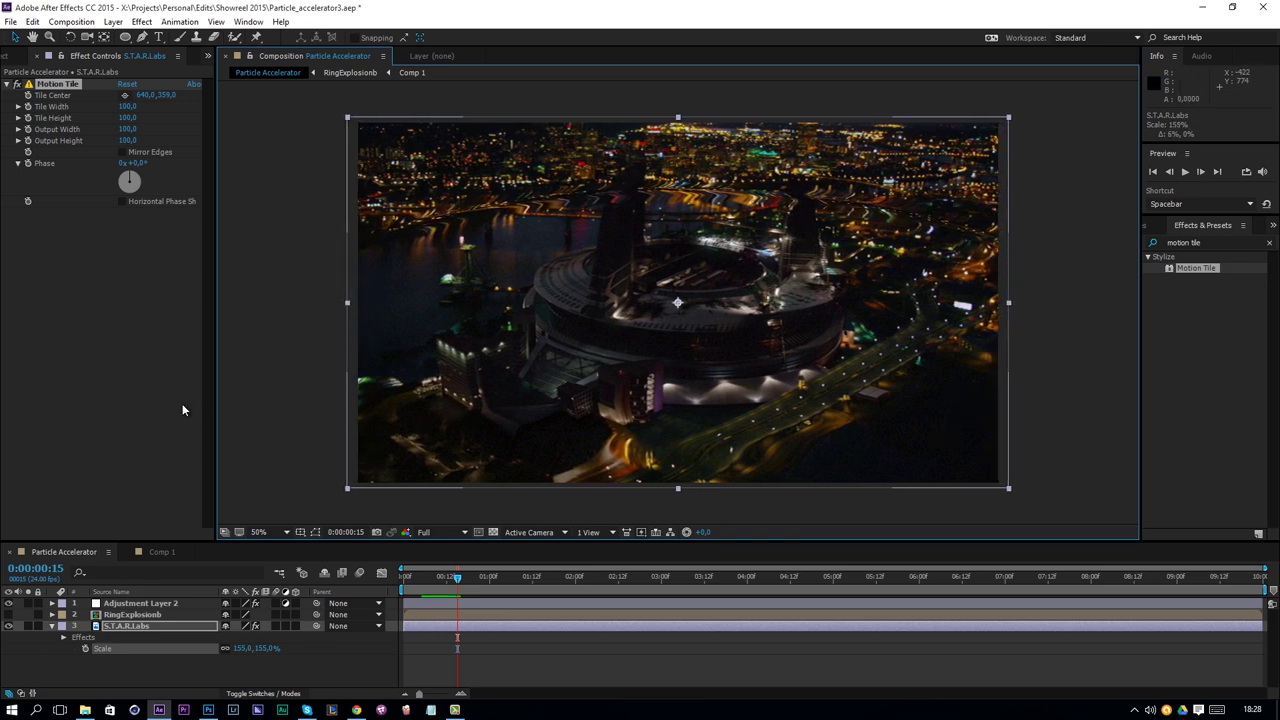
left_click(123, 151)
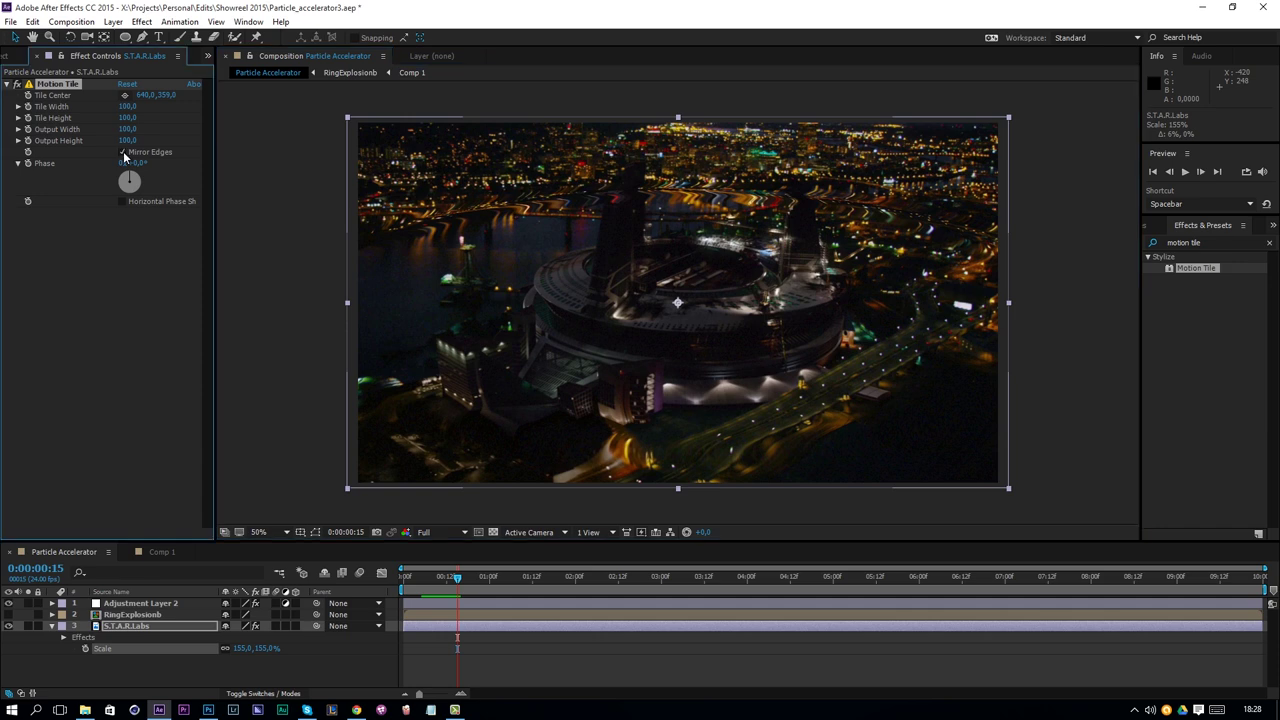
left_click(128, 140)
type("150")
key("Return")
Narrow the S.T.A.R.Labs layer horizontally to about 126% to test the mirrored edges, and undo that scaling
left_click_drag(347, 302, 409, 302)
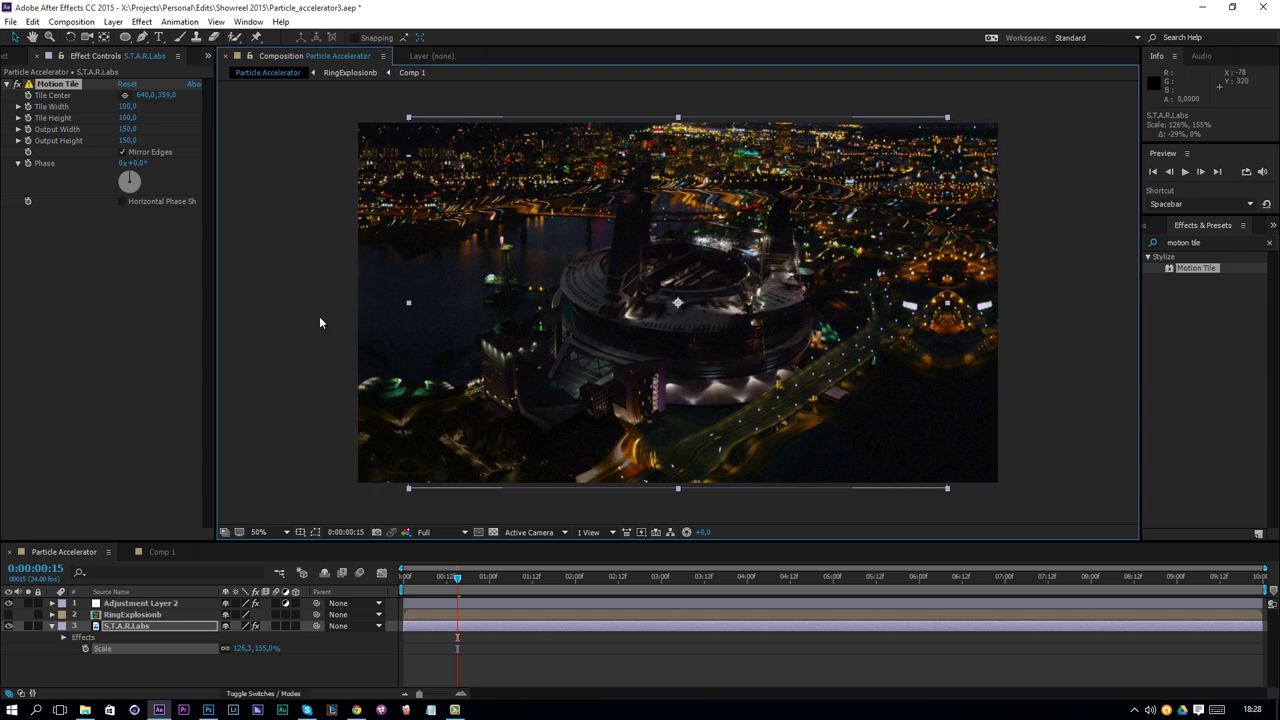
key("ctrl+z")
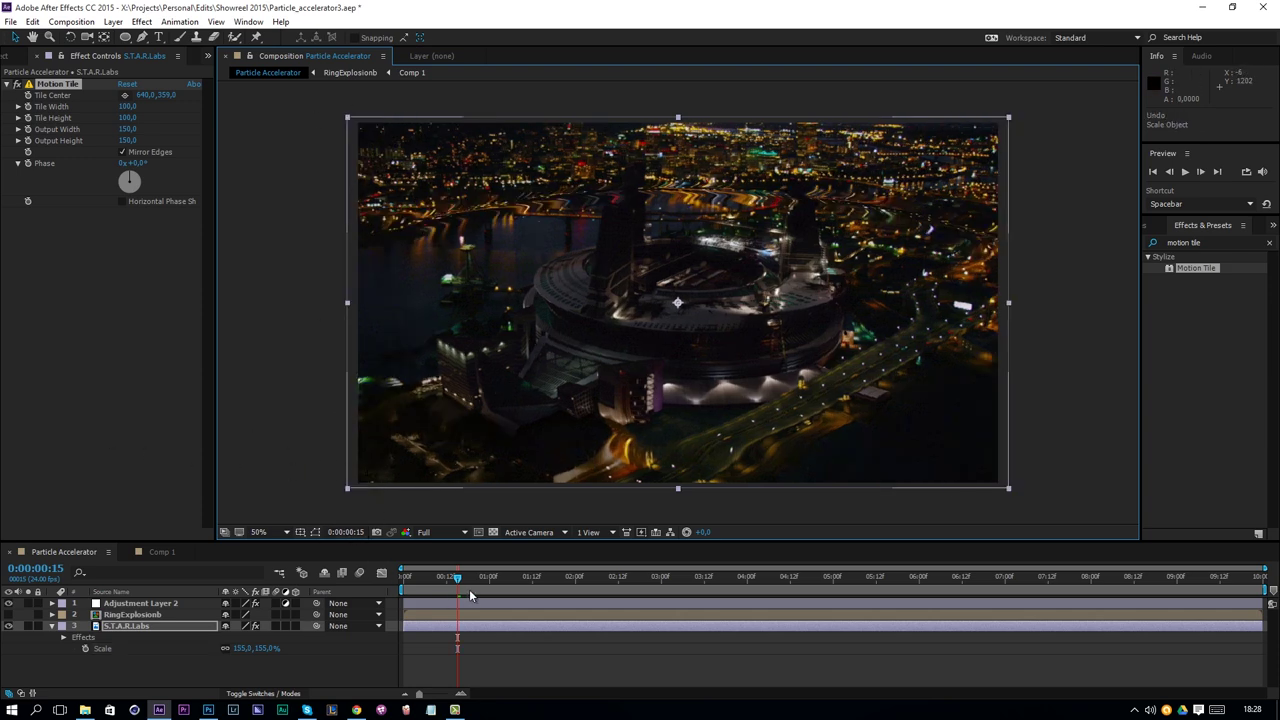
mouse_move(455, 580)
left_mouse_down()
mouse_move(404, 578)
mouse_move(453, 578)
left_mouse_up()
Show the RingExplosionb layer again and set its blending mode to Add
left_click(101, 604)
left_click(101, 615)
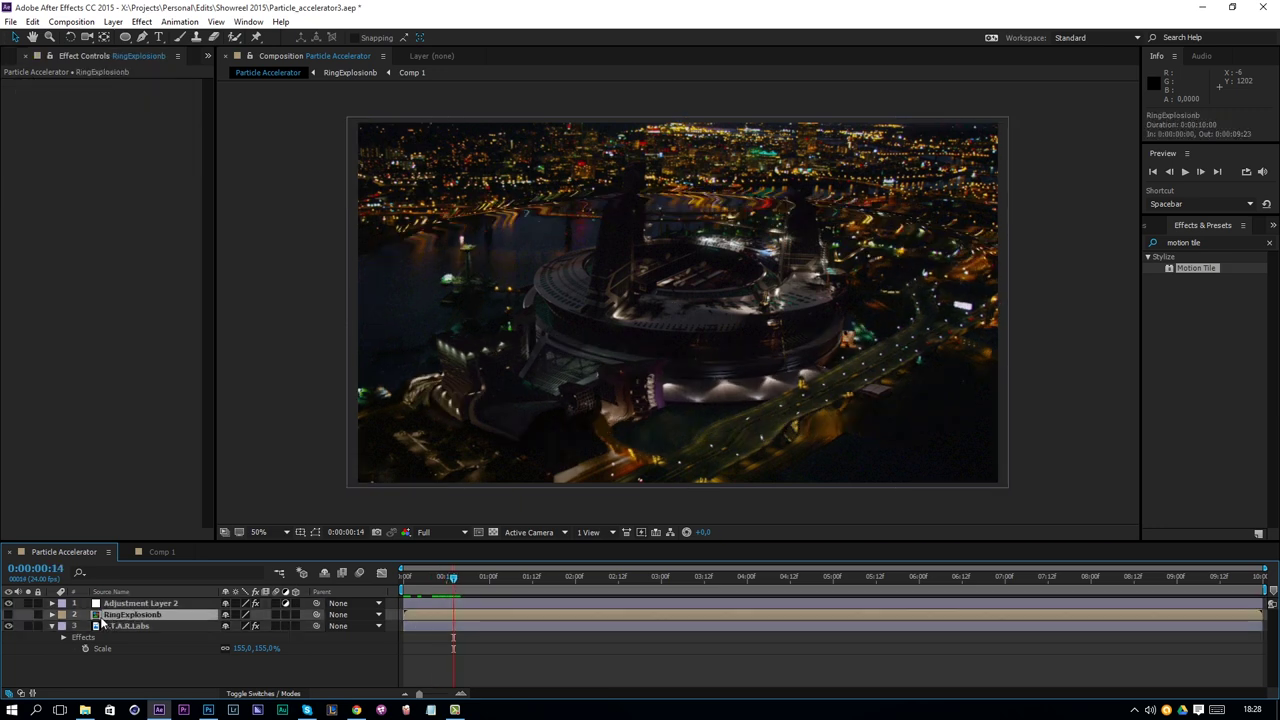
left_click(8, 615)
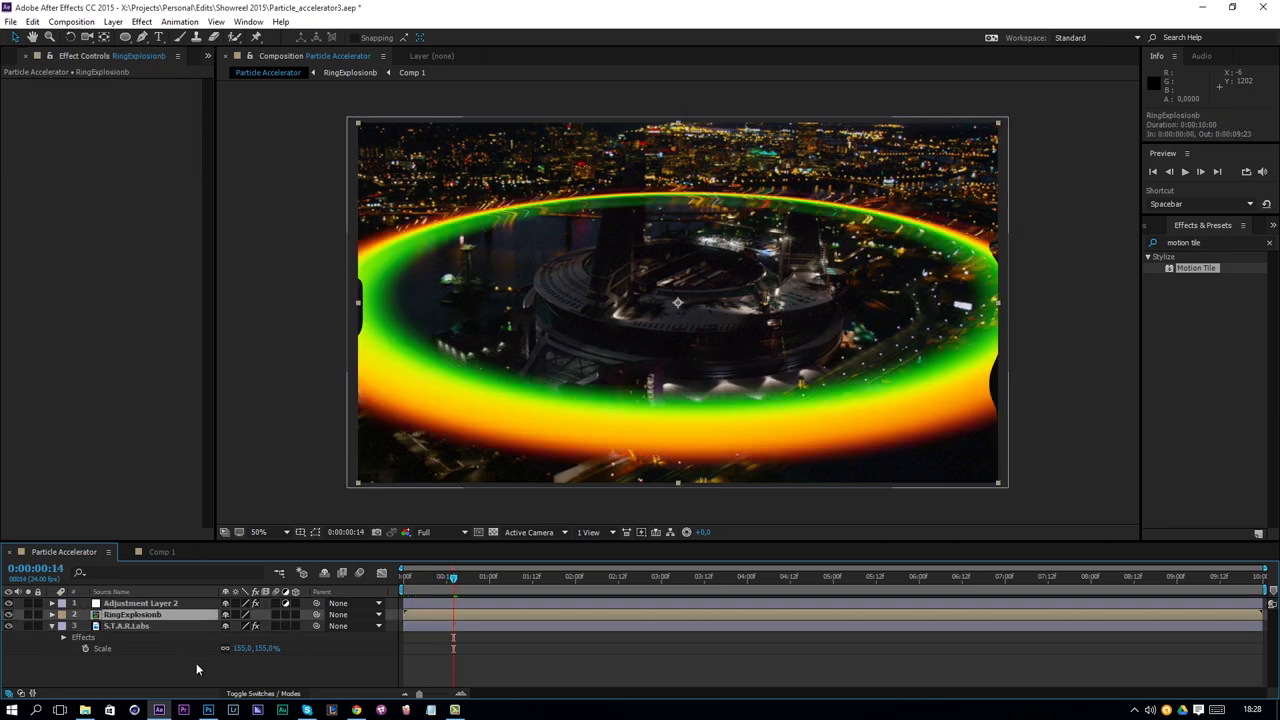
left_click(250, 697)
left_click(240, 614)
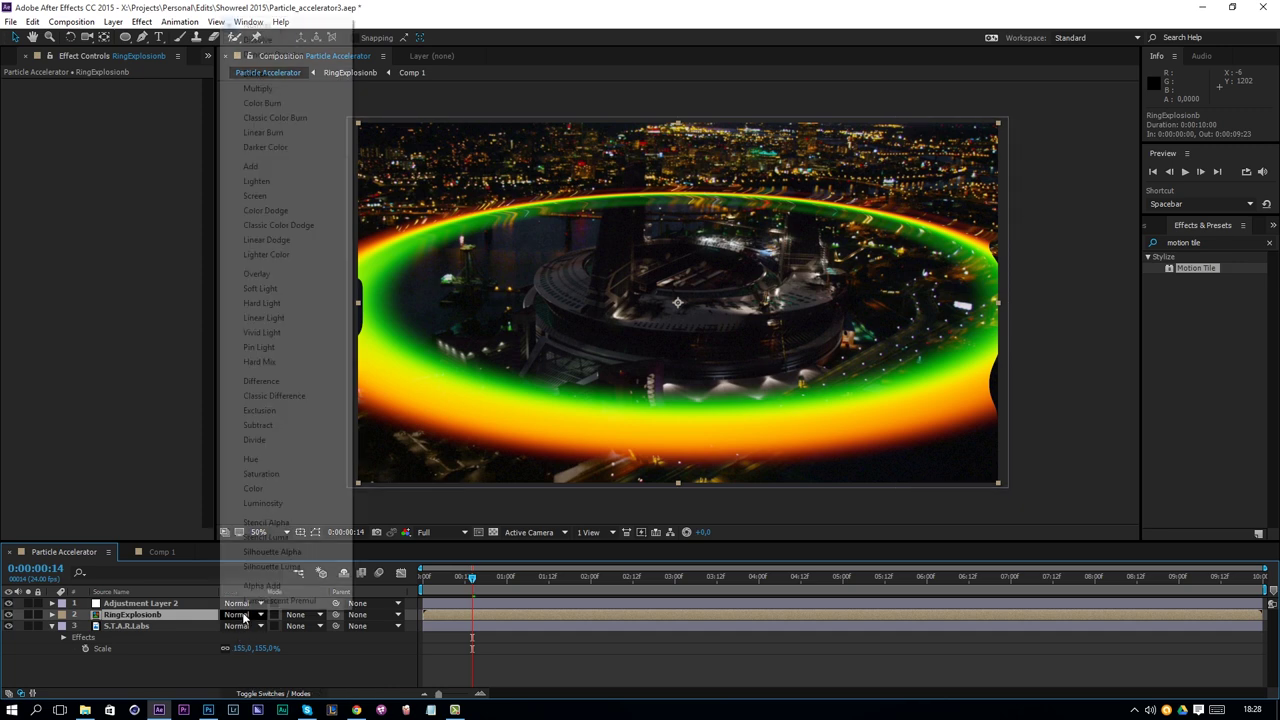
left_click(252, 166)
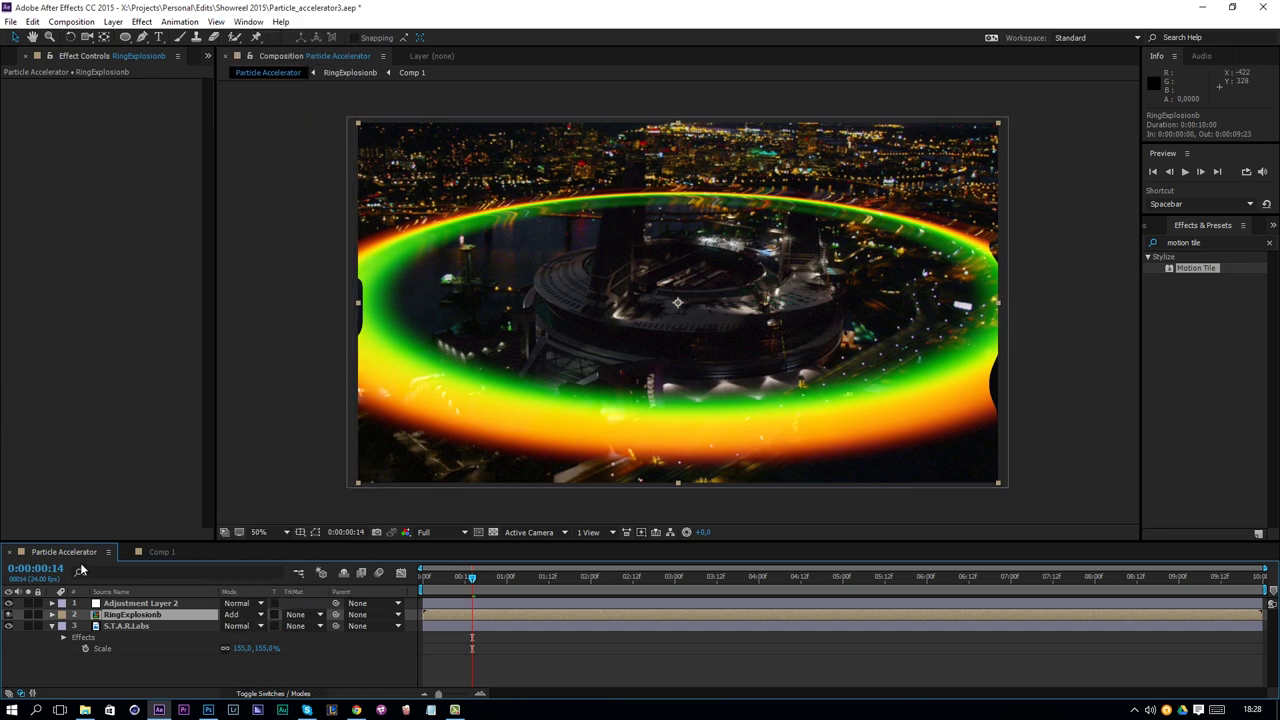
Try the RingExplosionb layer above the adjustment layer, and return it to its place beneath
left_click_drag(122, 614, 115, 600)
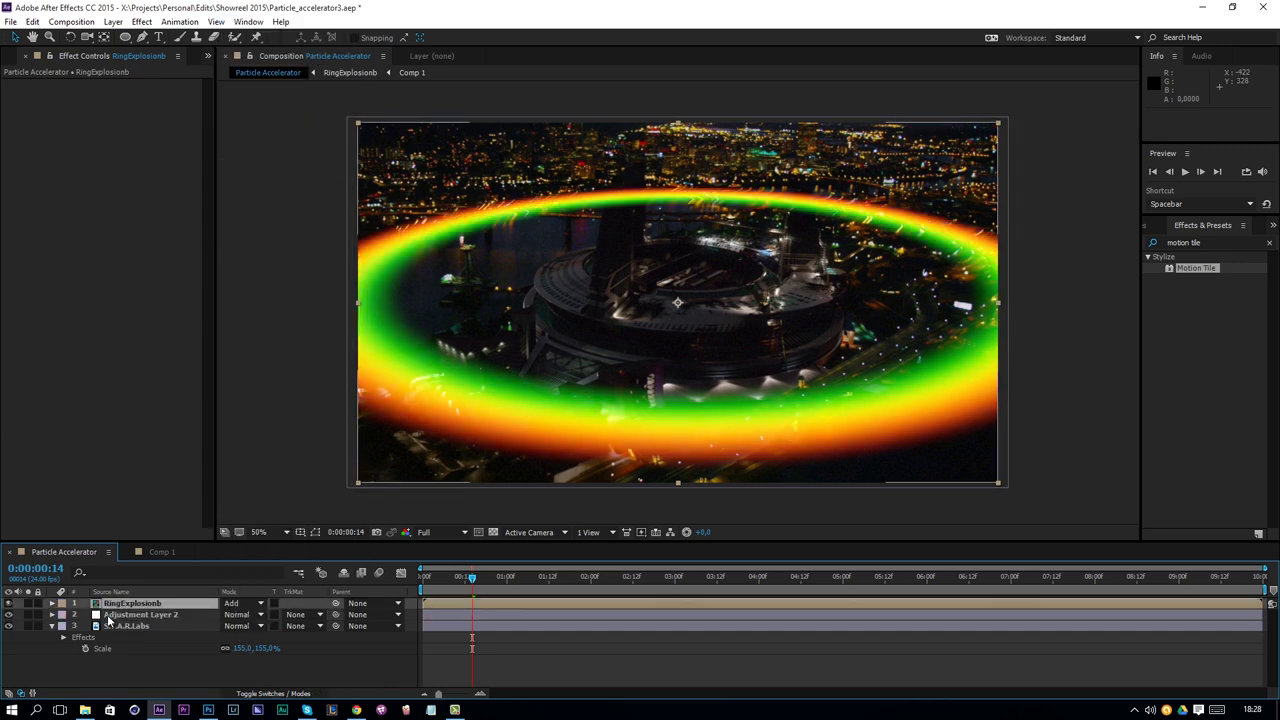
left_click(118, 614)
left_click(130, 604)
left_click_drag(140, 612, 138, 625)
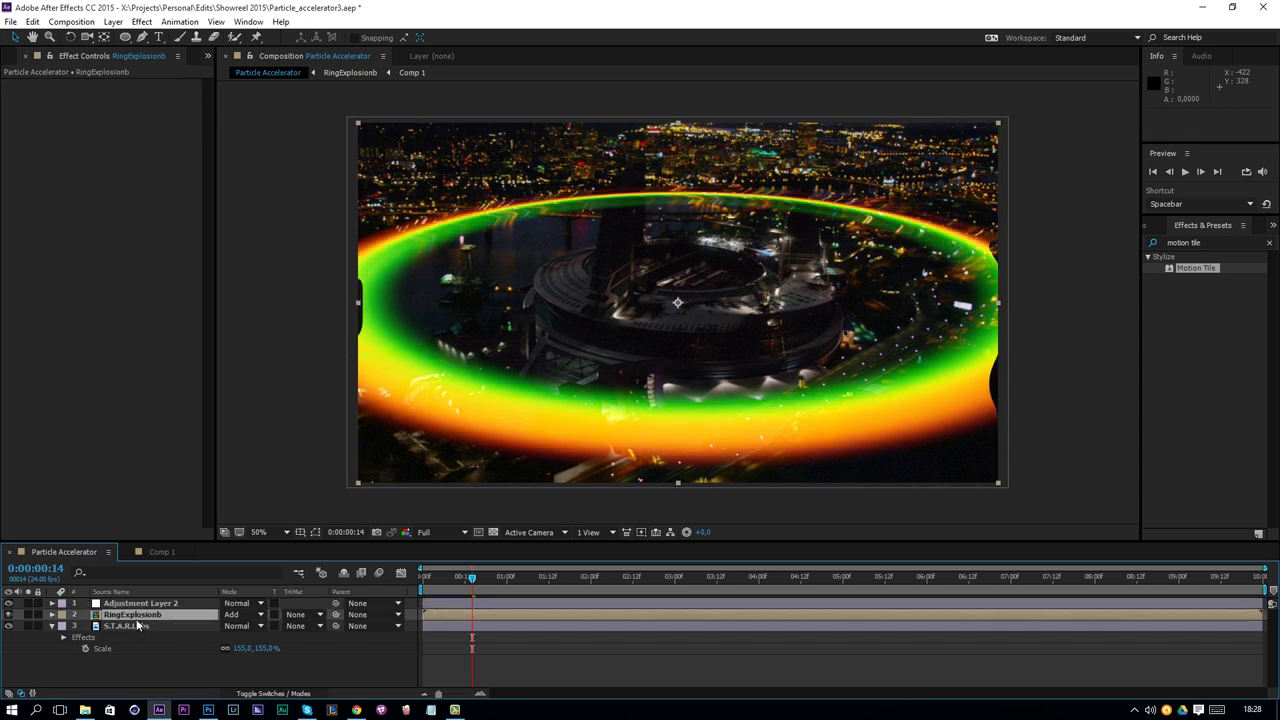
Apply Motion Tile to the RingExplosionb layer with Mirror Edges enabled and output width and height of 150
left_click_drag(1194, 269, 150, 614)
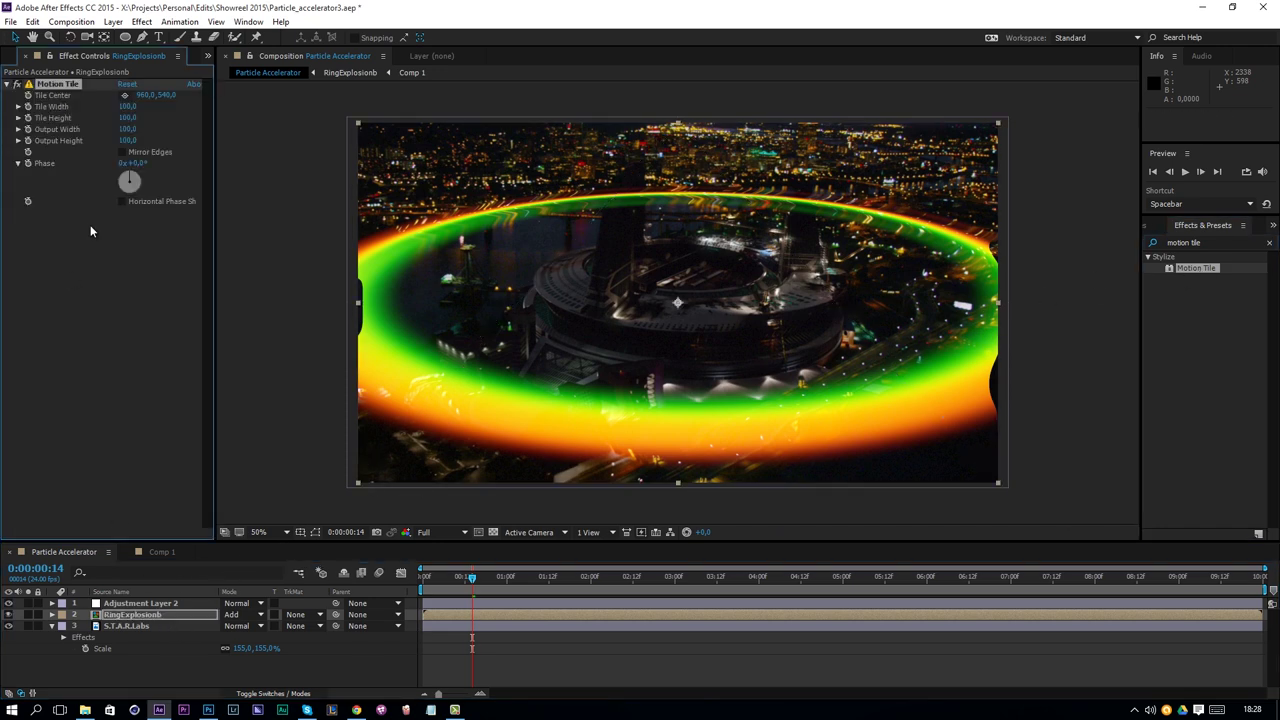
left_click(122, 152)
left_click(127, 140)
type("290")
key("Tab")
left_click(127, 130)
type("150")
left_click(127, 140)
type("150")
key("Return")
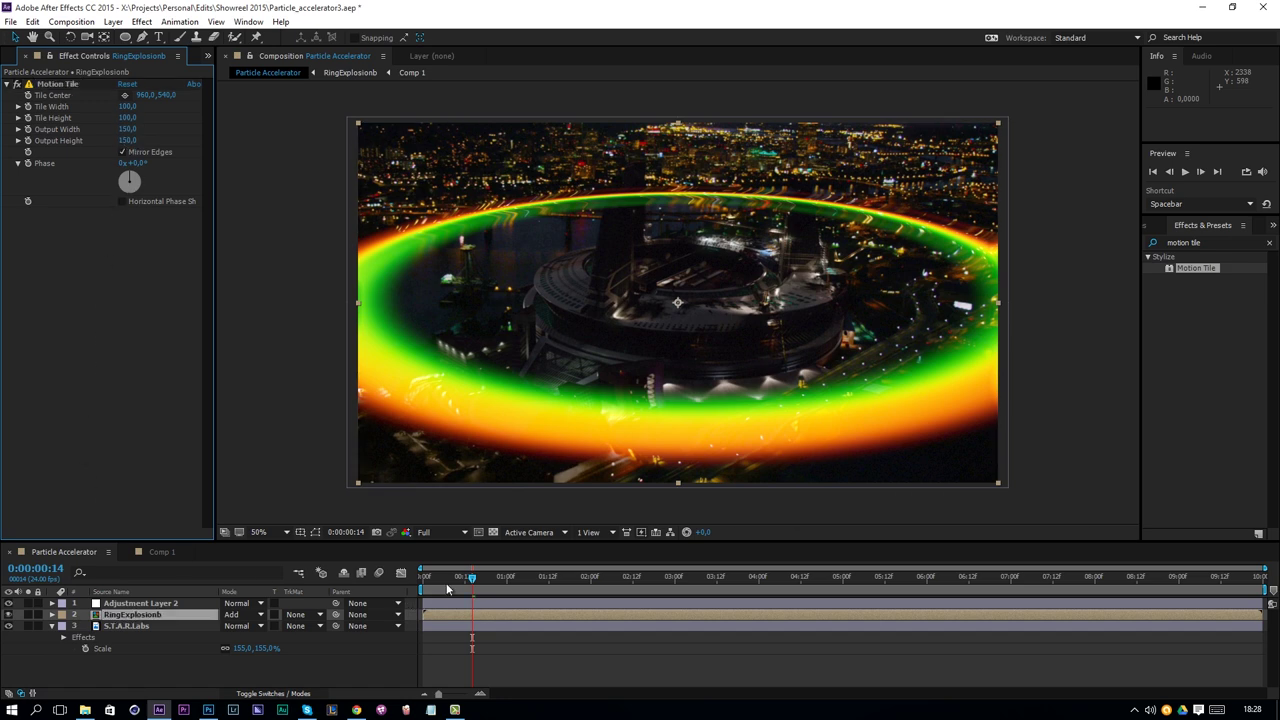
mouse_move(474, 584)
left_mouse_down()
mouse_move(491, 578)
mouse_move(464, 578)
left_mouse_up()
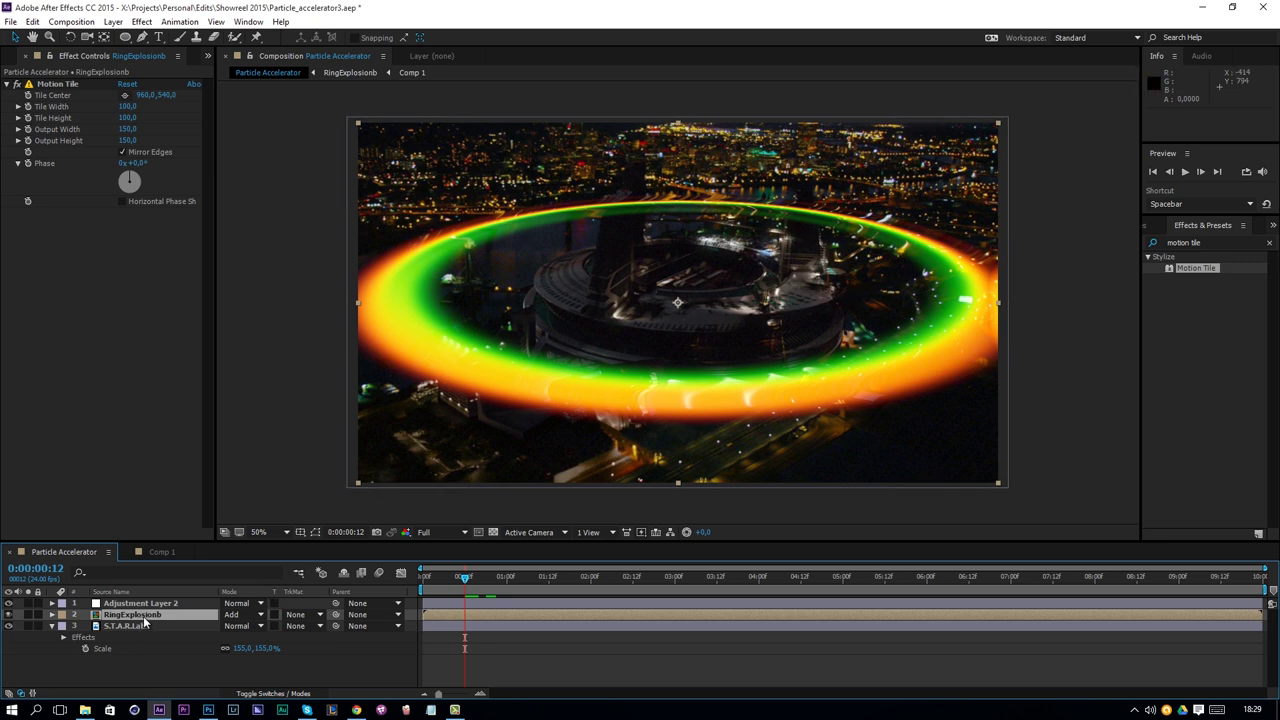
Lower the RingExplosionb layer's opacity to 1%
key("t")
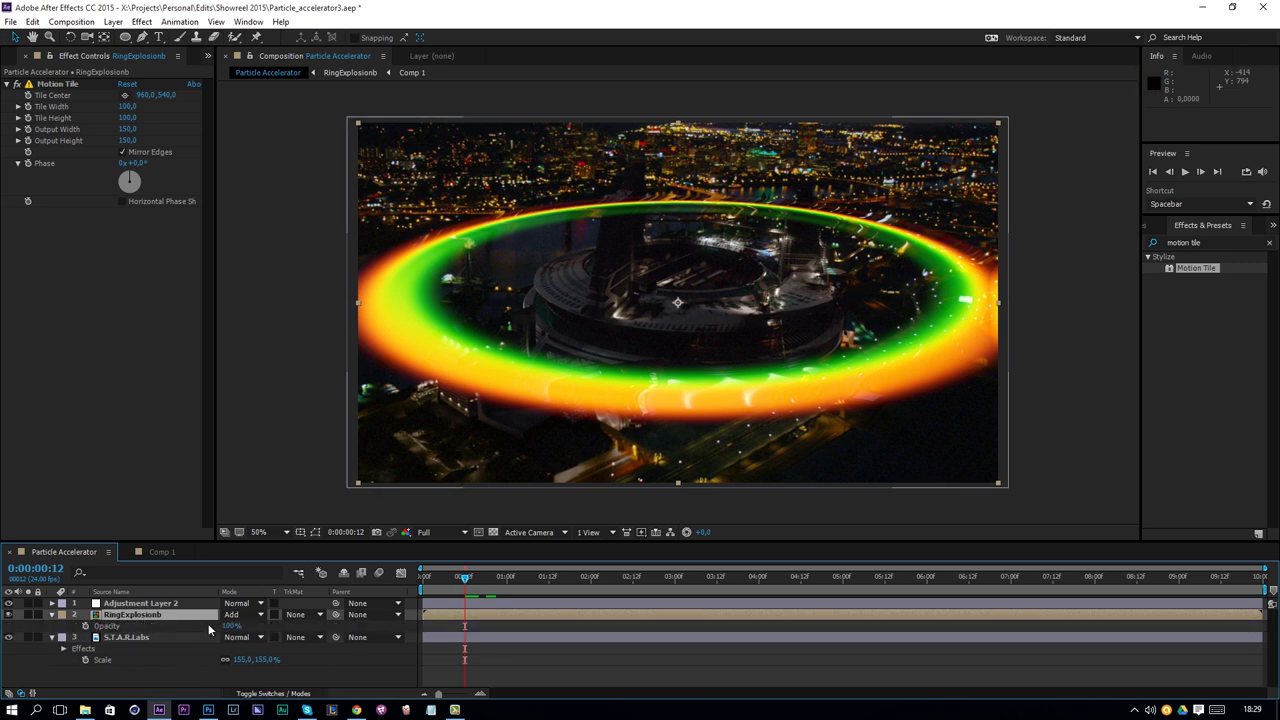
left_click_drag(230, 627, 206, 645)
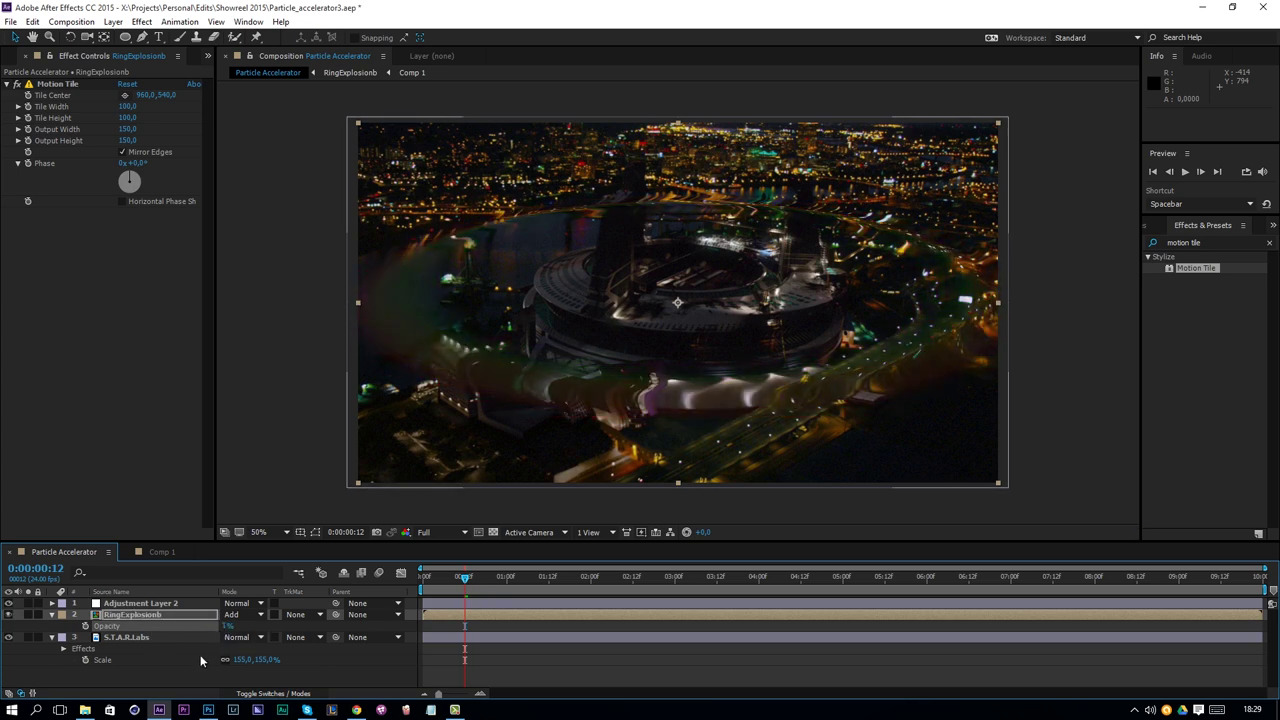
left_click(270, 625)
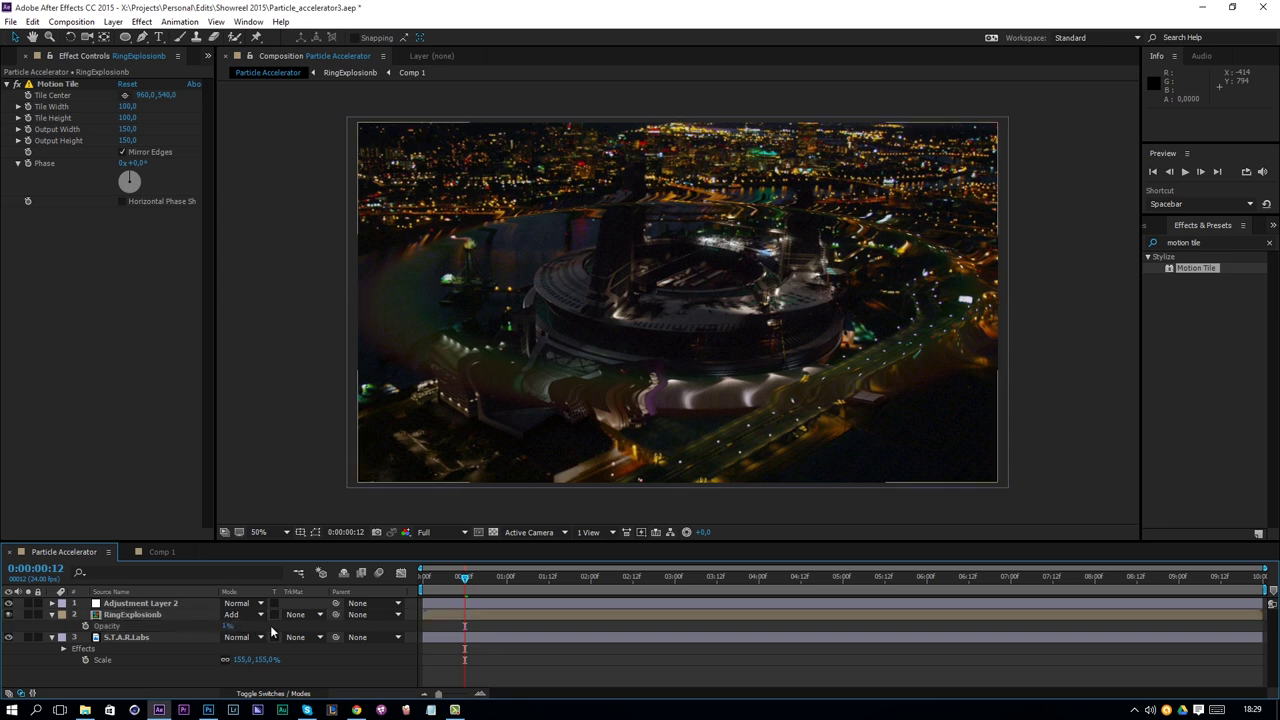
left_click(184, 614)
left_click(227, 625)
key("Return")
key("Return")
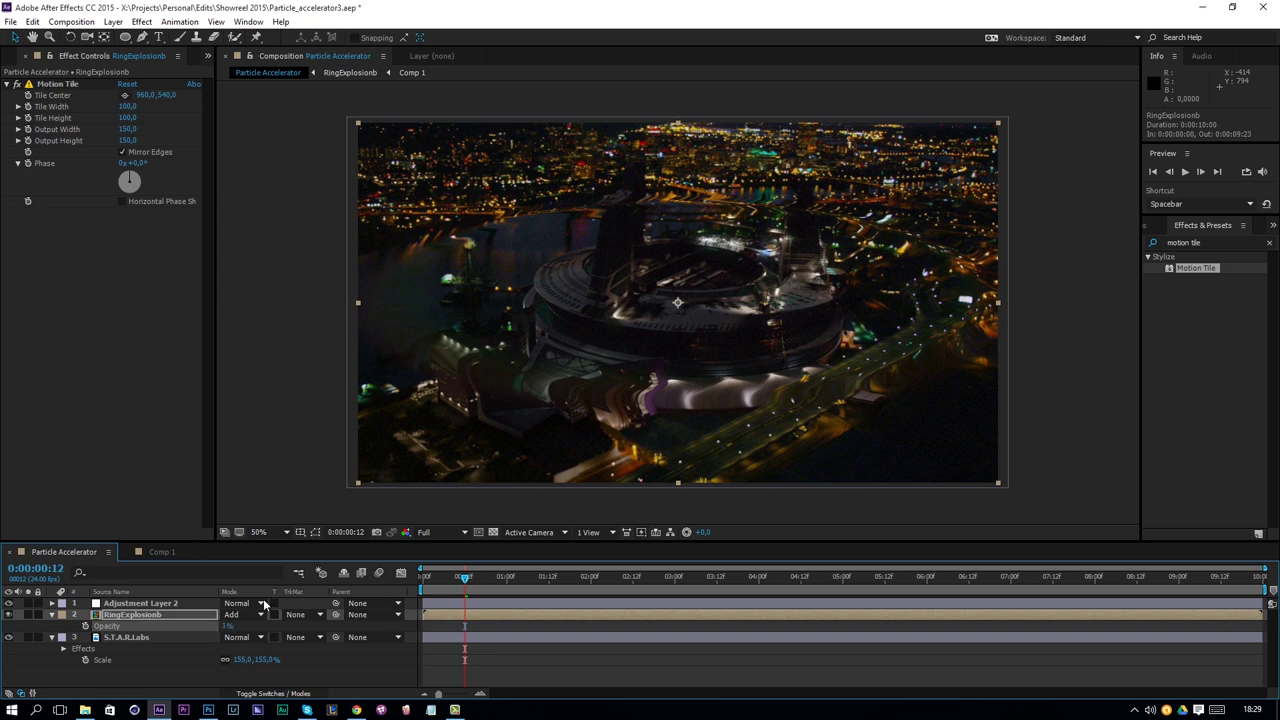
Preview the shockwave and set the adjustment layer's maximum horizontal and vertical displacement to 15
key("space")
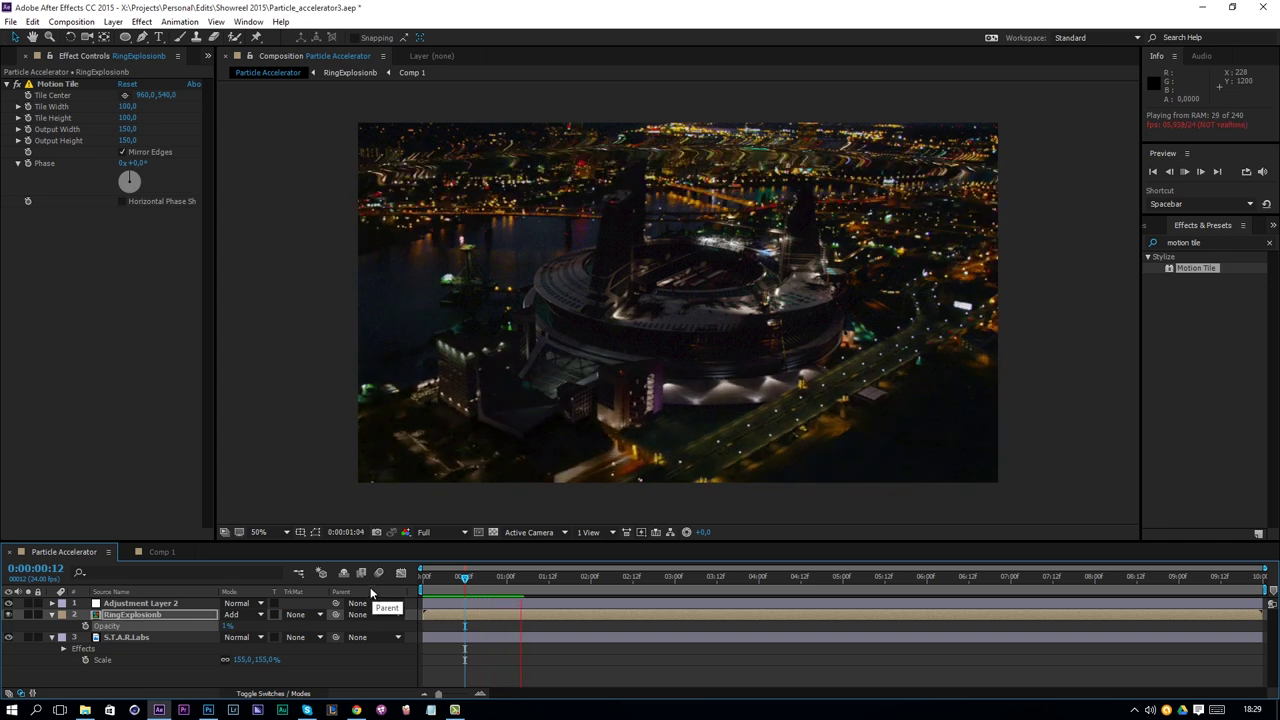
key("space")
left_click(140, 603)
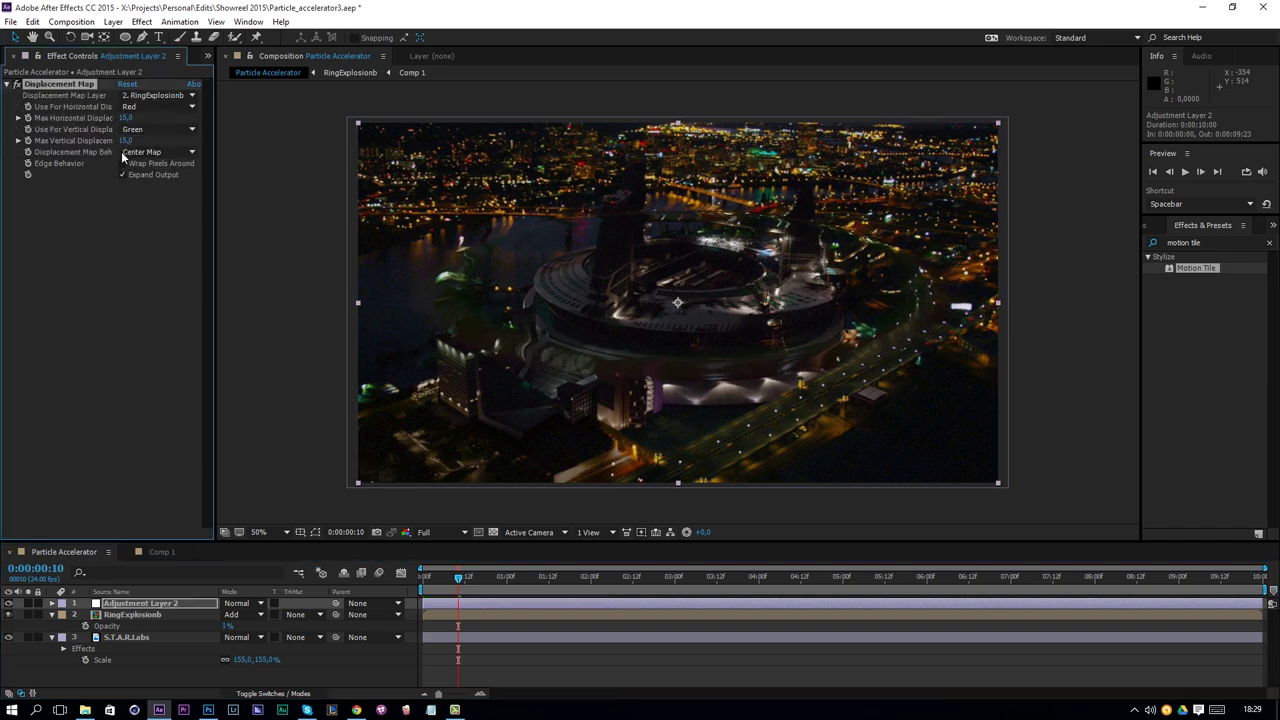
left_click(499, 660)
key("space")
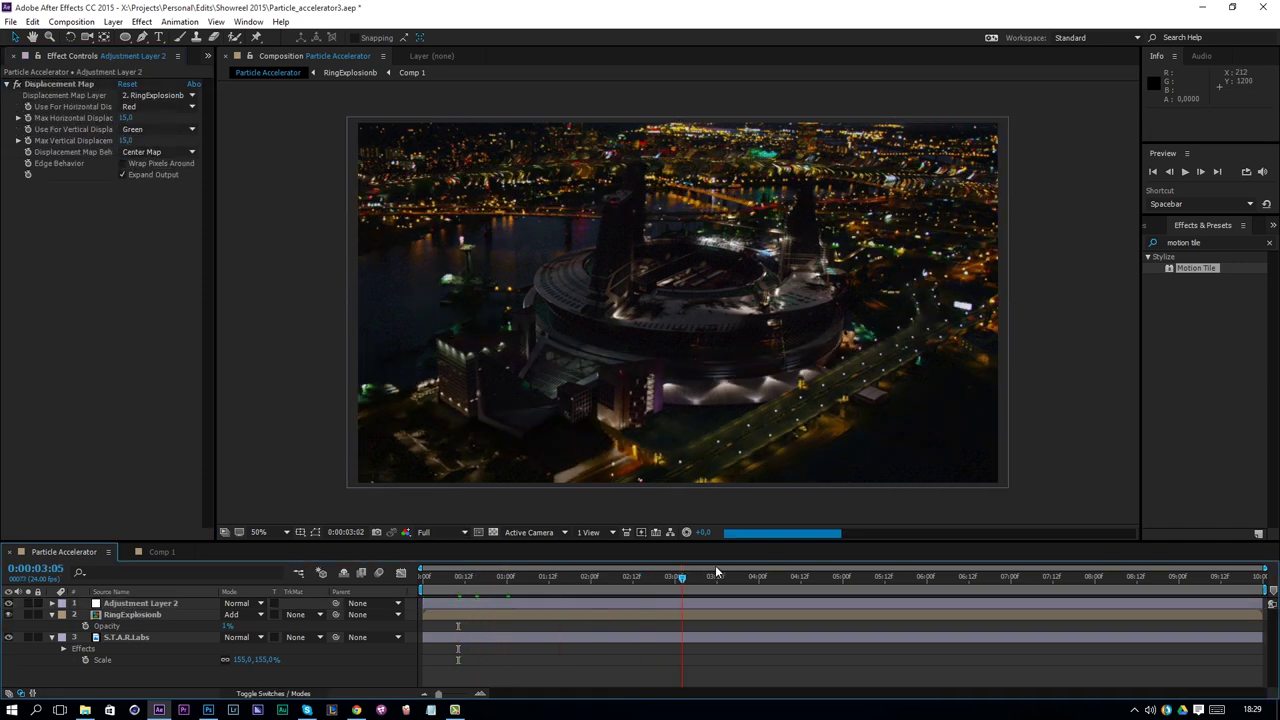
Collapse the S.T.A.R.Labs and RingExplosionb layer properties and scrub through the timeline to review the shockwave
left_click(52, 637)
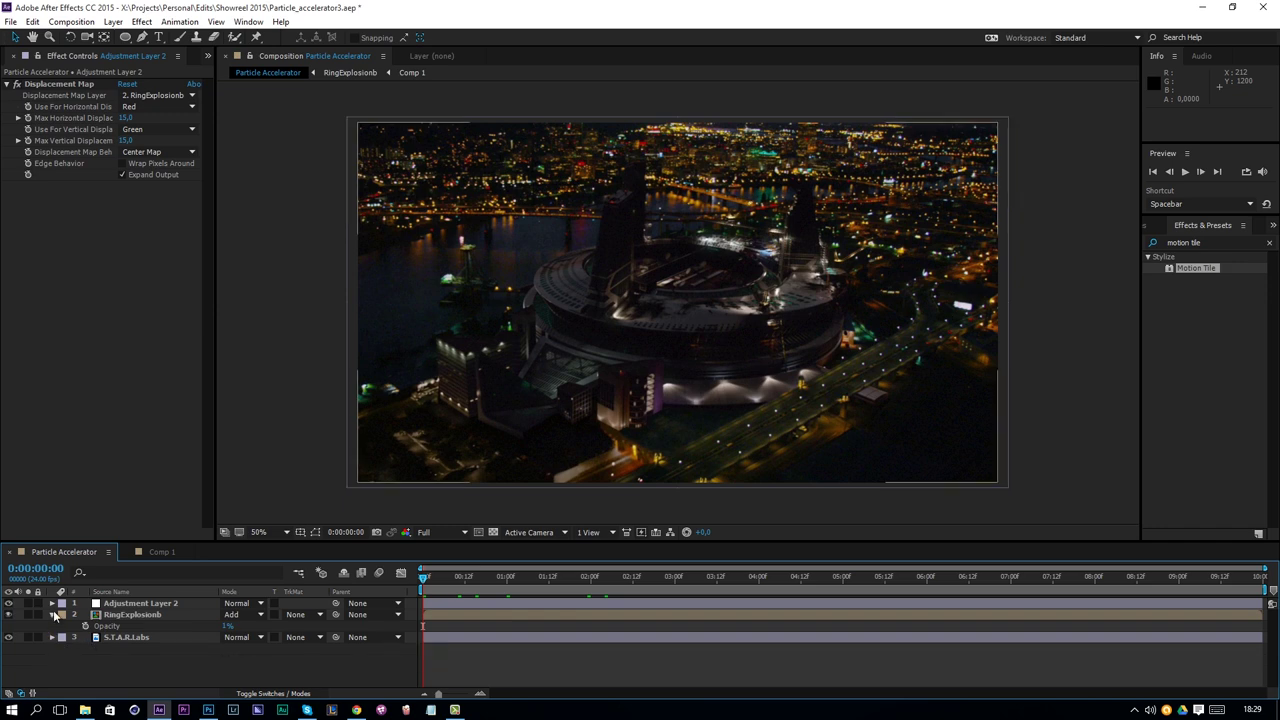
left_click(54, 617)
left_click_drag(515, 579, 570, 580)
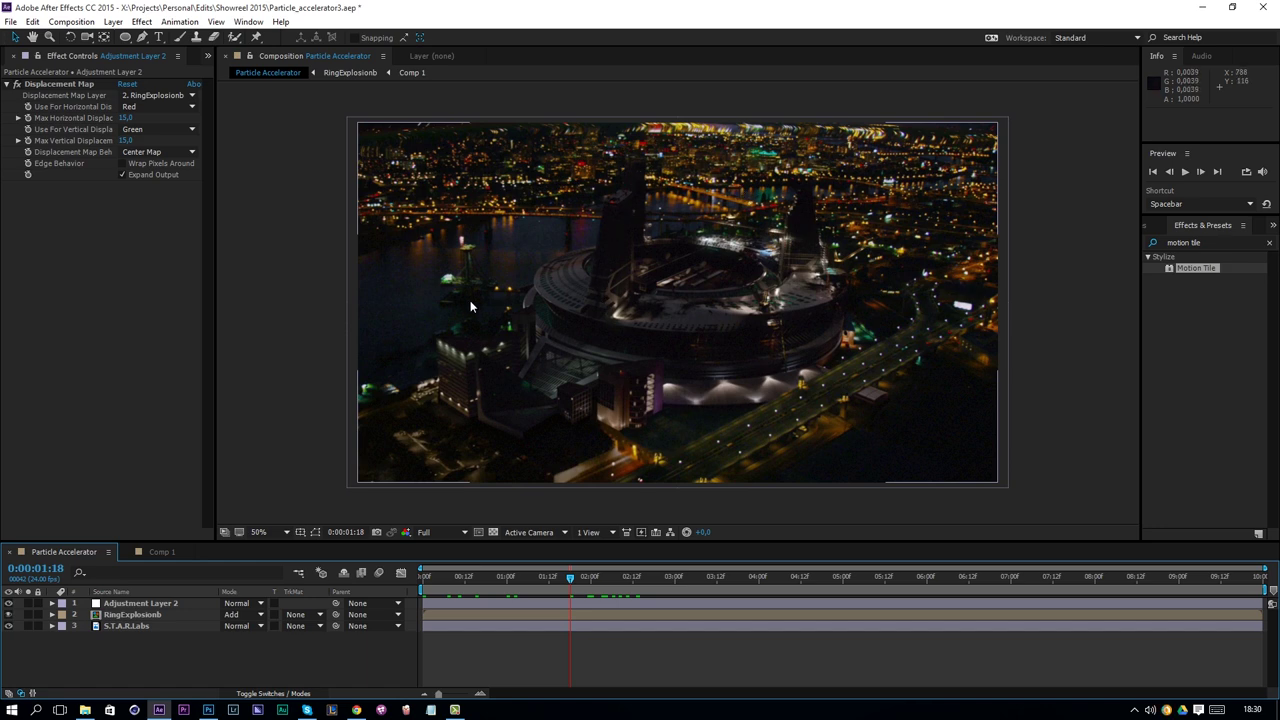
left_click_drag(470, 580, 472, 592)
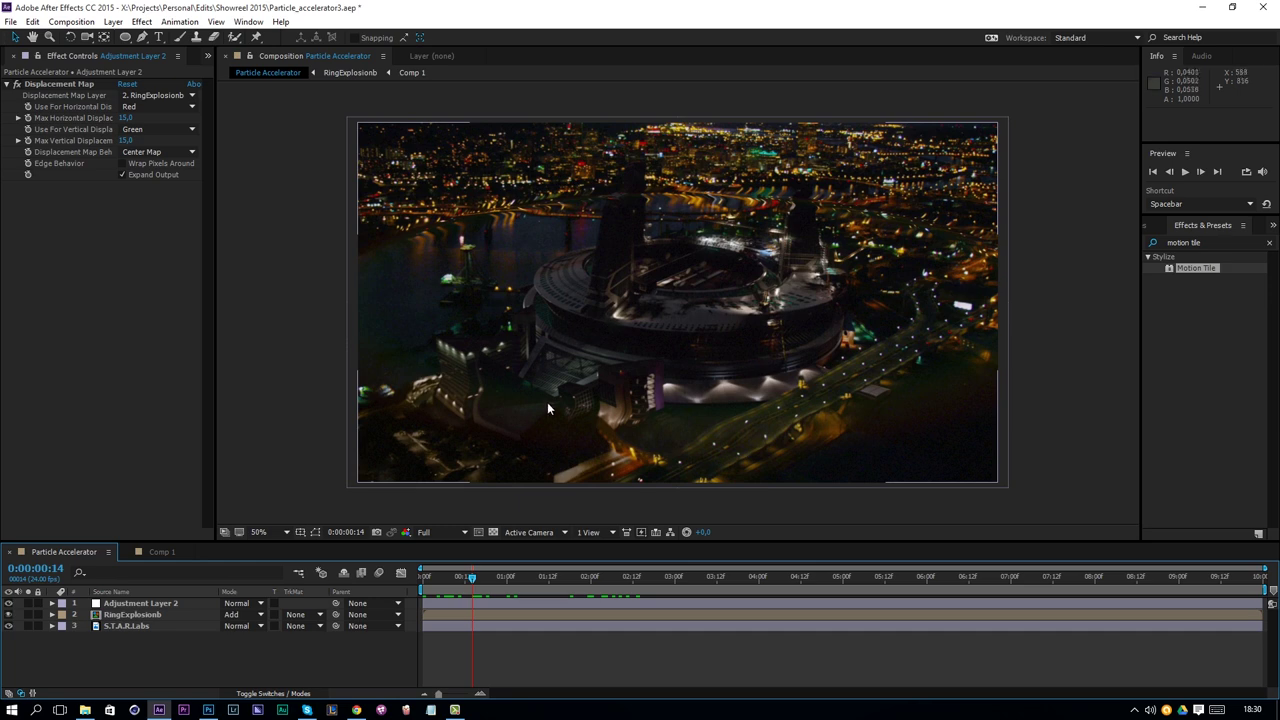
At frame 6, duplicate the S.T.A.R.Labs layer and move one copy to the top of the layer stack
key("Page_Up")
key("Page_Up")
key("Page_Up")
key("Page_Up")
key("Page_Up")
key("Page_Up")
key("Page_Up")
key("Page_Up")
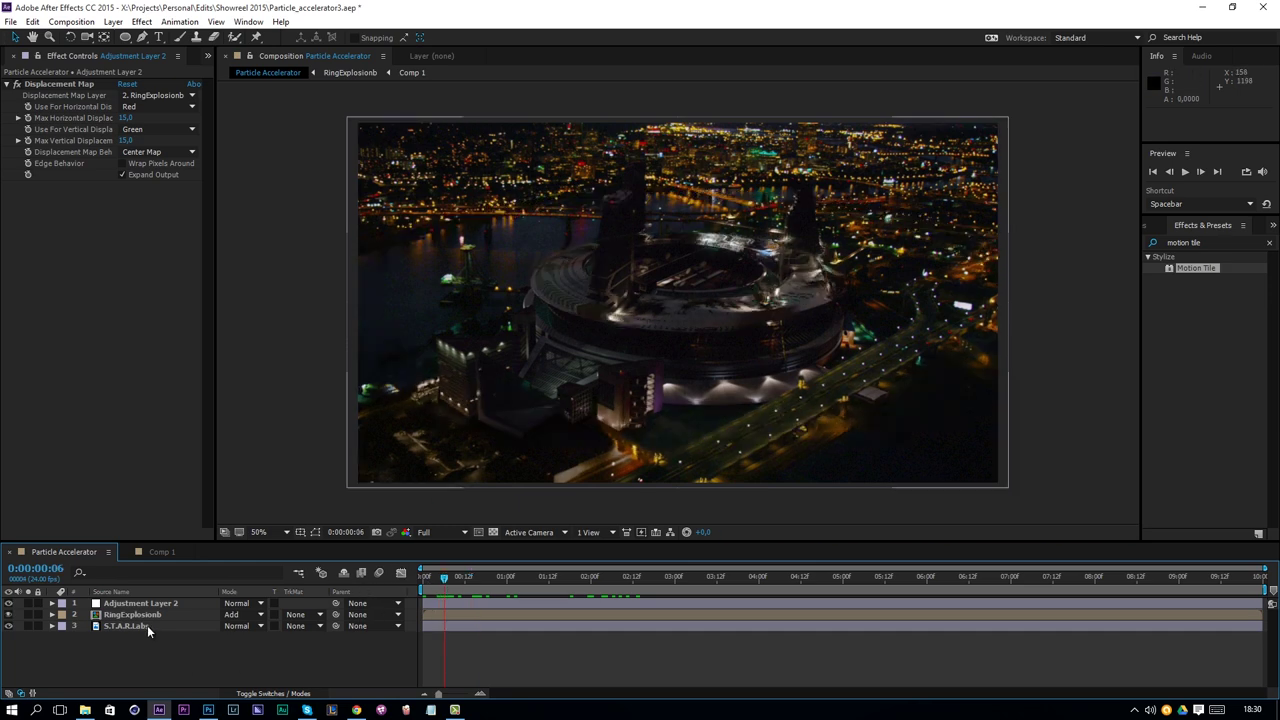
left_click(147, 625)
key("ctrl+d")
left_click_drag(146, 625, 170, 602)
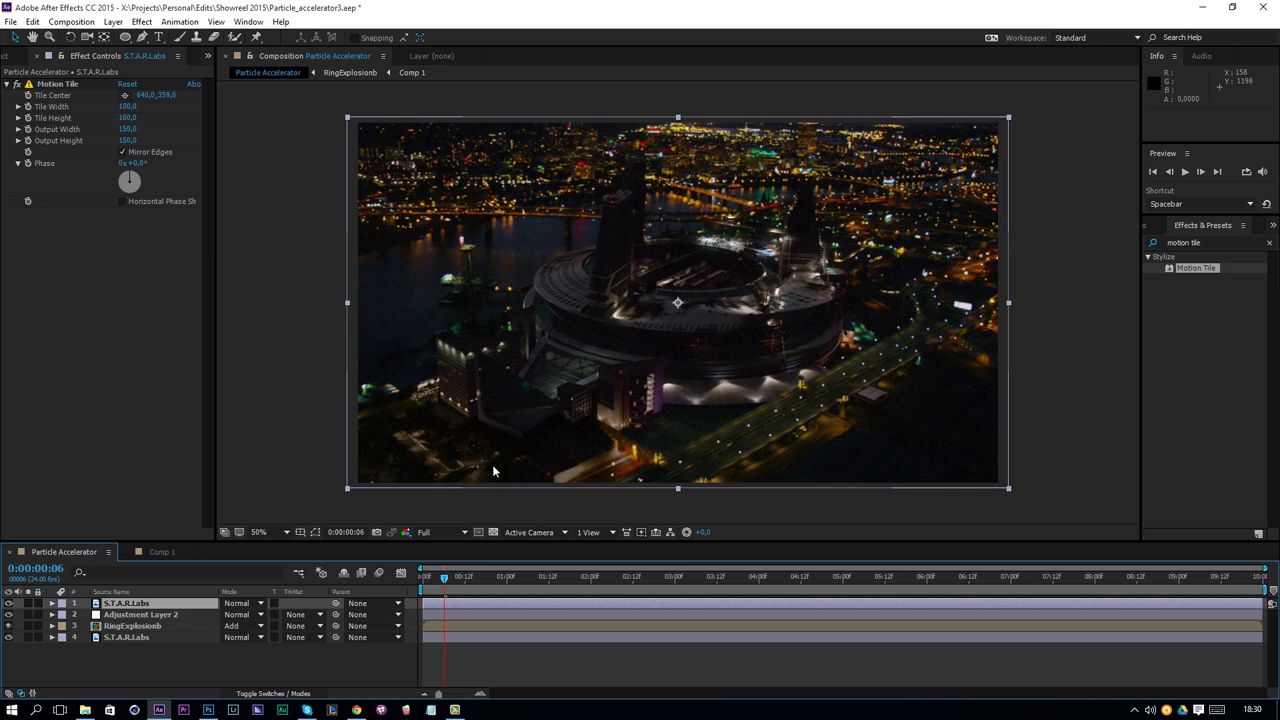
Trace a Pen mask on the top S.T.A.R.Labs layer along the building's upper outline, around both towers
left_click(144, 38)
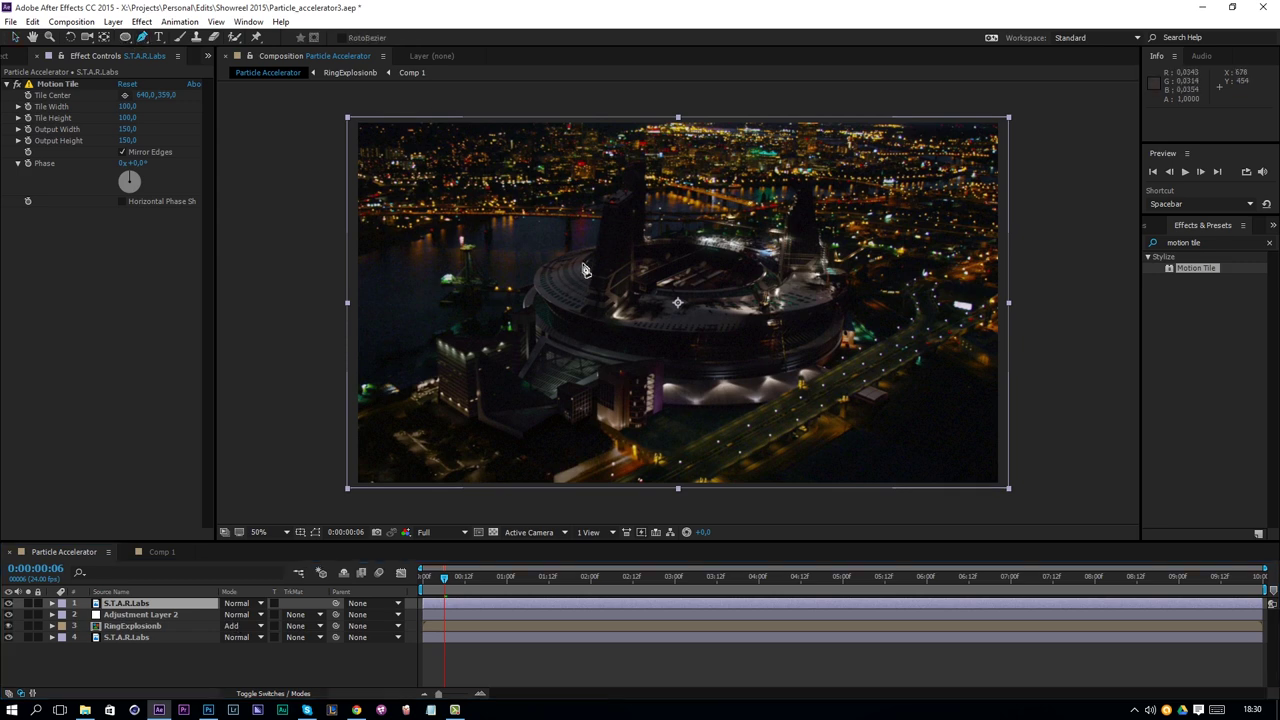
left_click_drag(553, 258, 569, 256)
left_click(594, 247)
left_click(606, 212)
left_click(631, 167)
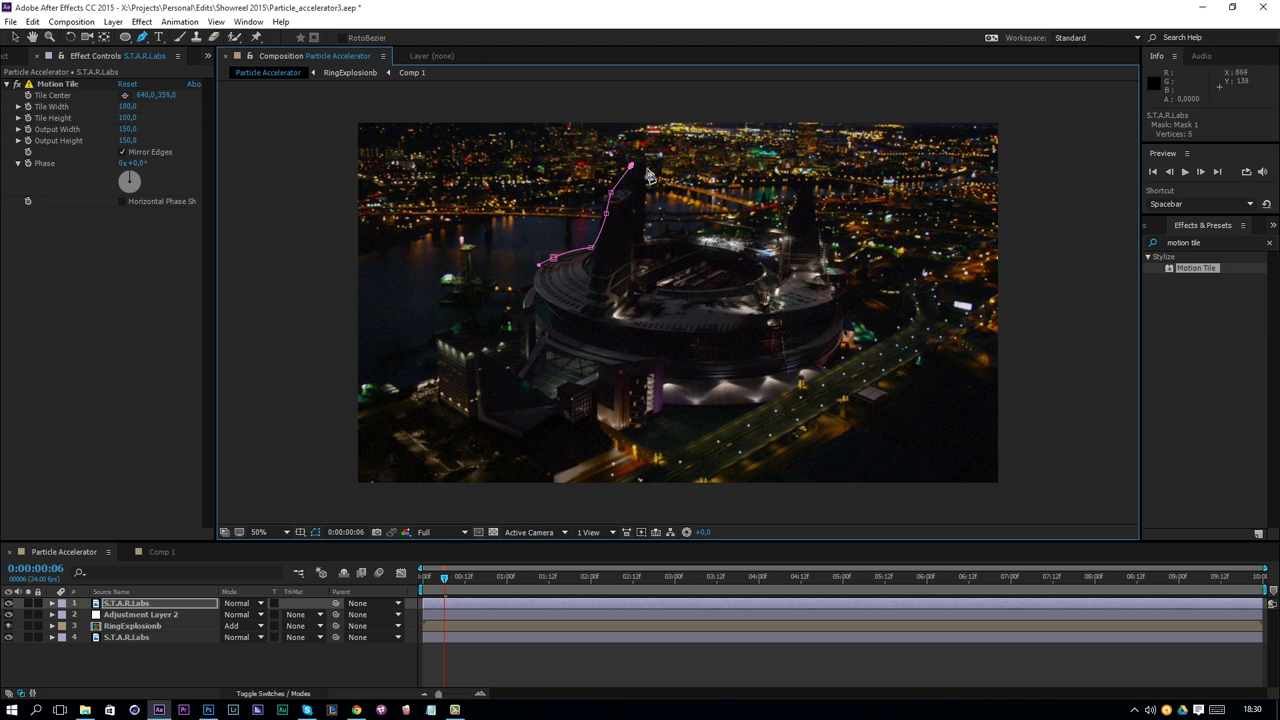
left_click(644, 177)
left_click(645, 236)
left_click(779, 246)
left_click(788, 178)
left_click(822, 263)
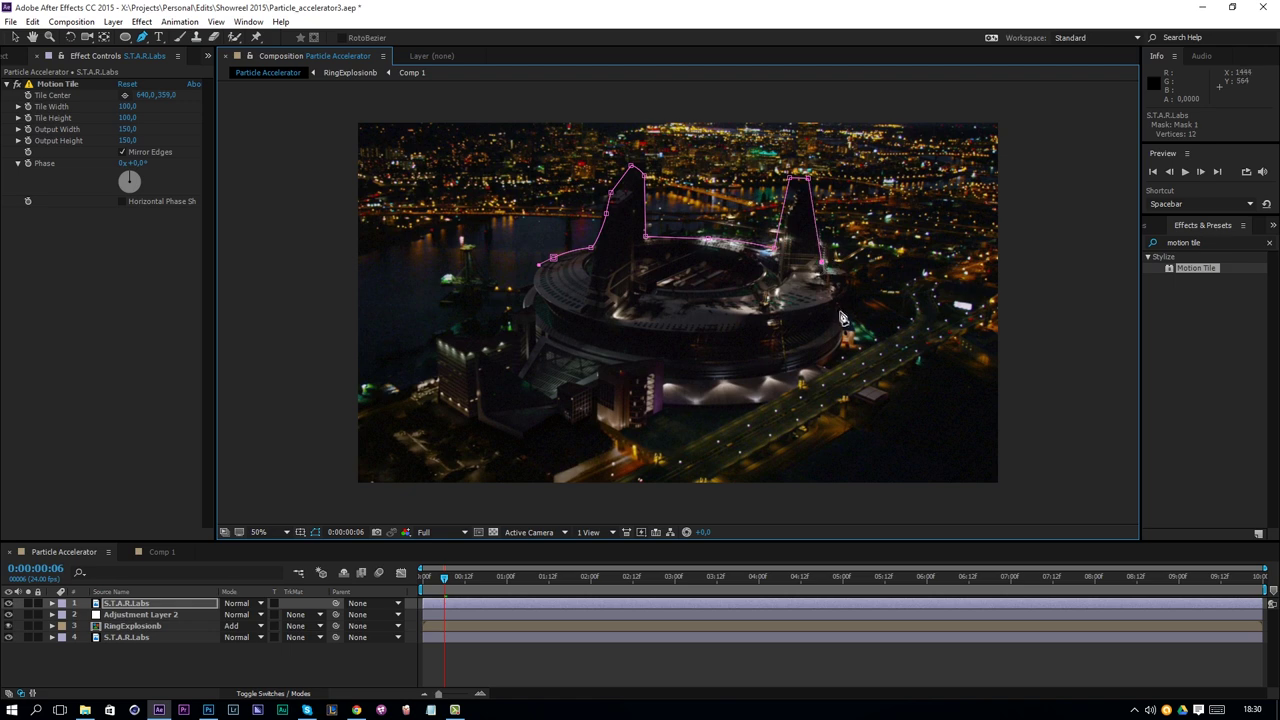
left_click(835, 355)
left_click(581, 351)
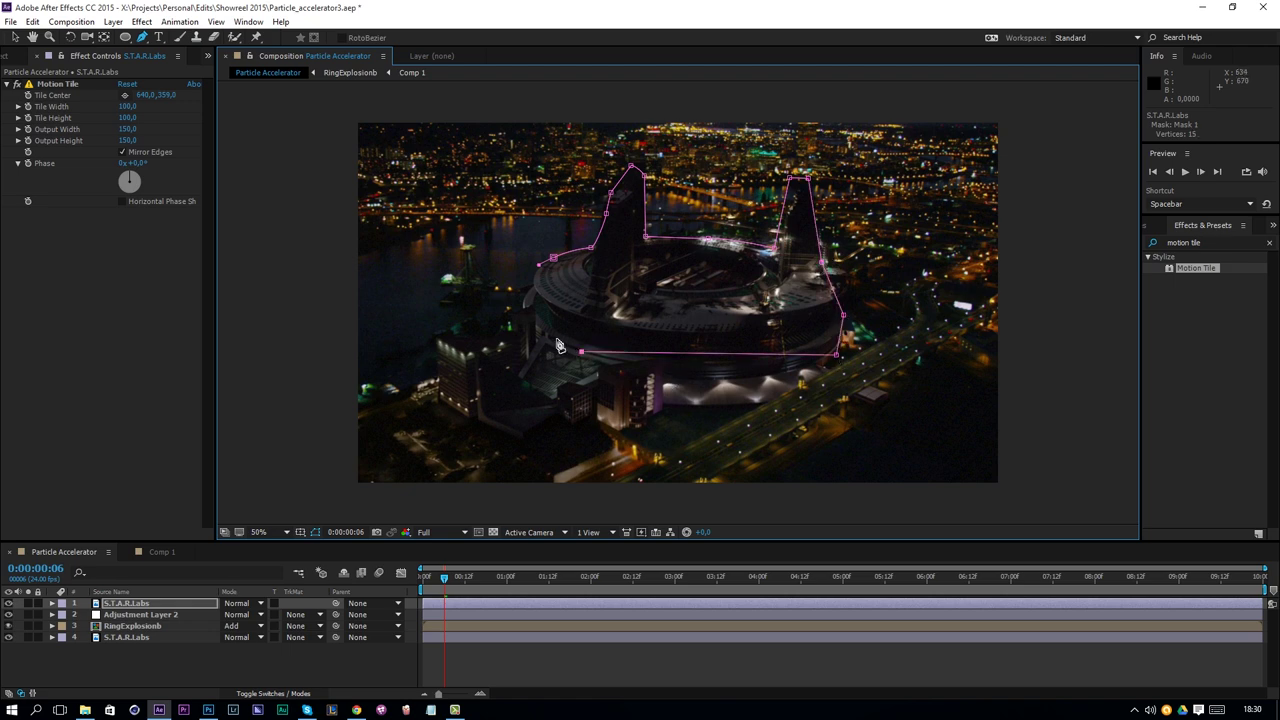
left_click(554, 259)
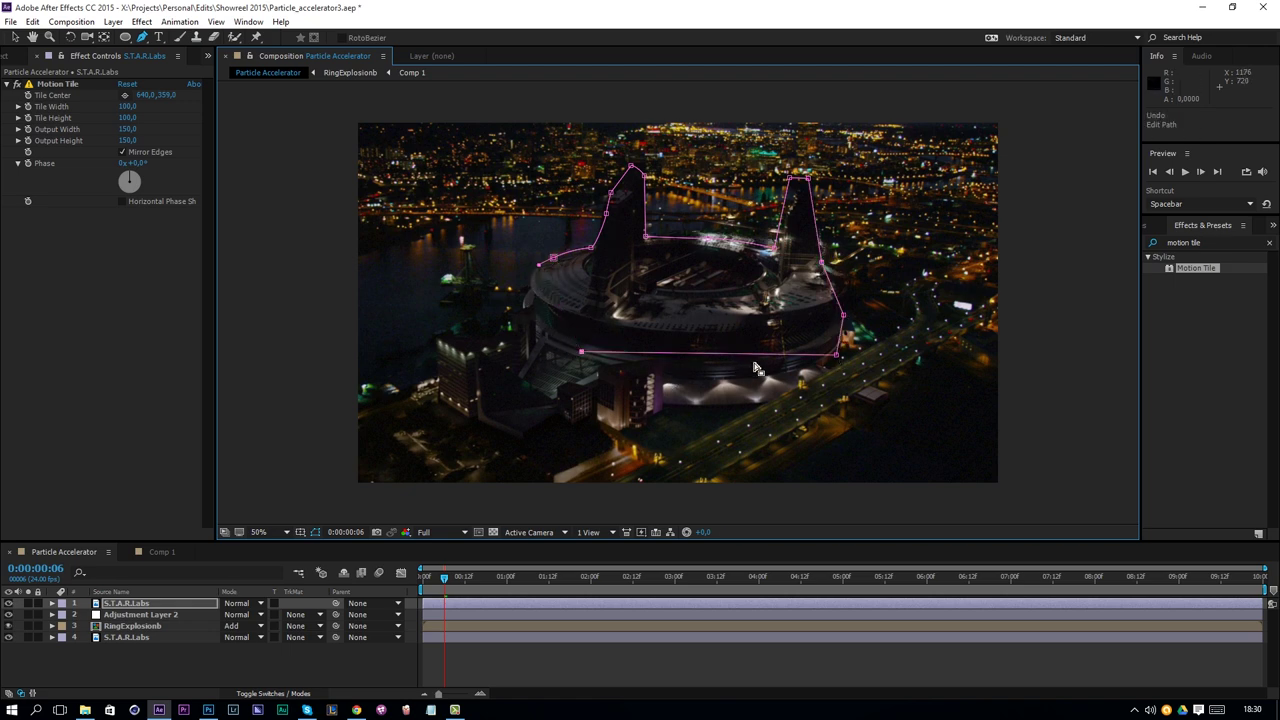
key("ctrl+z")
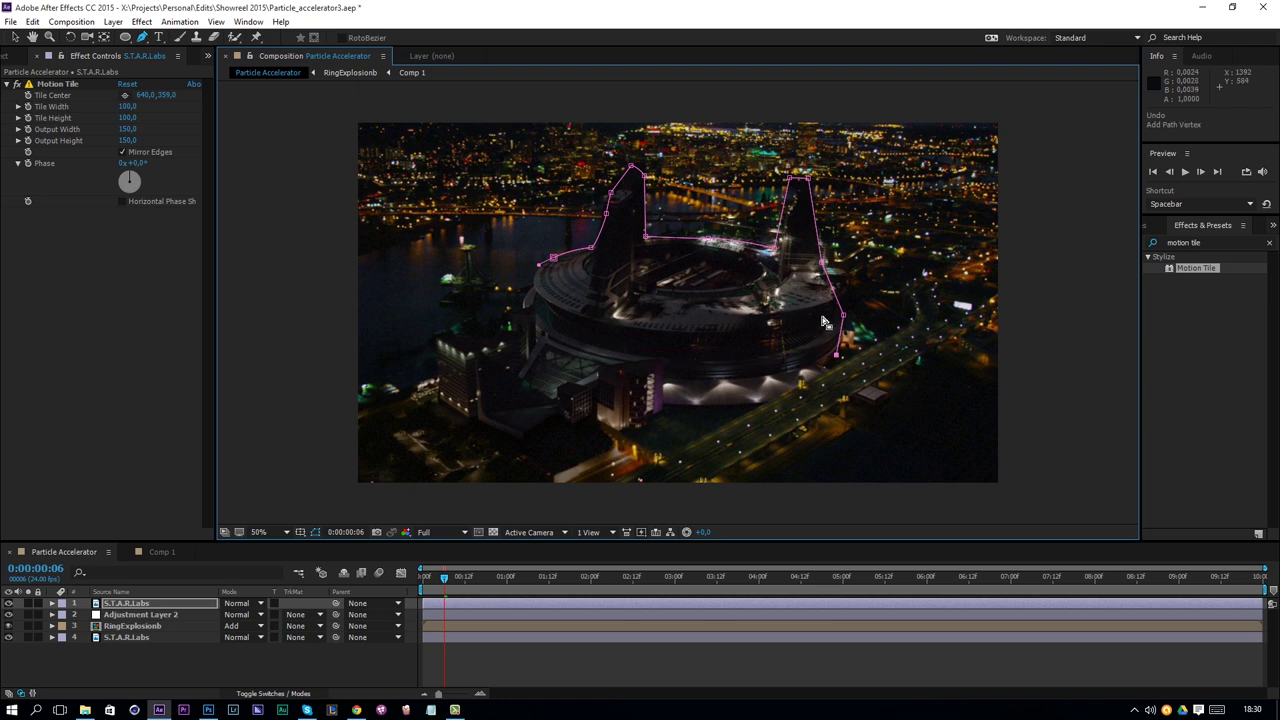
Close the building mask with a curved lower edge along the front of the ring, and scrub the shockwave
left_click_drag(794, 316, 786, 316)
left_click_drag(641, 332, 536, 316)
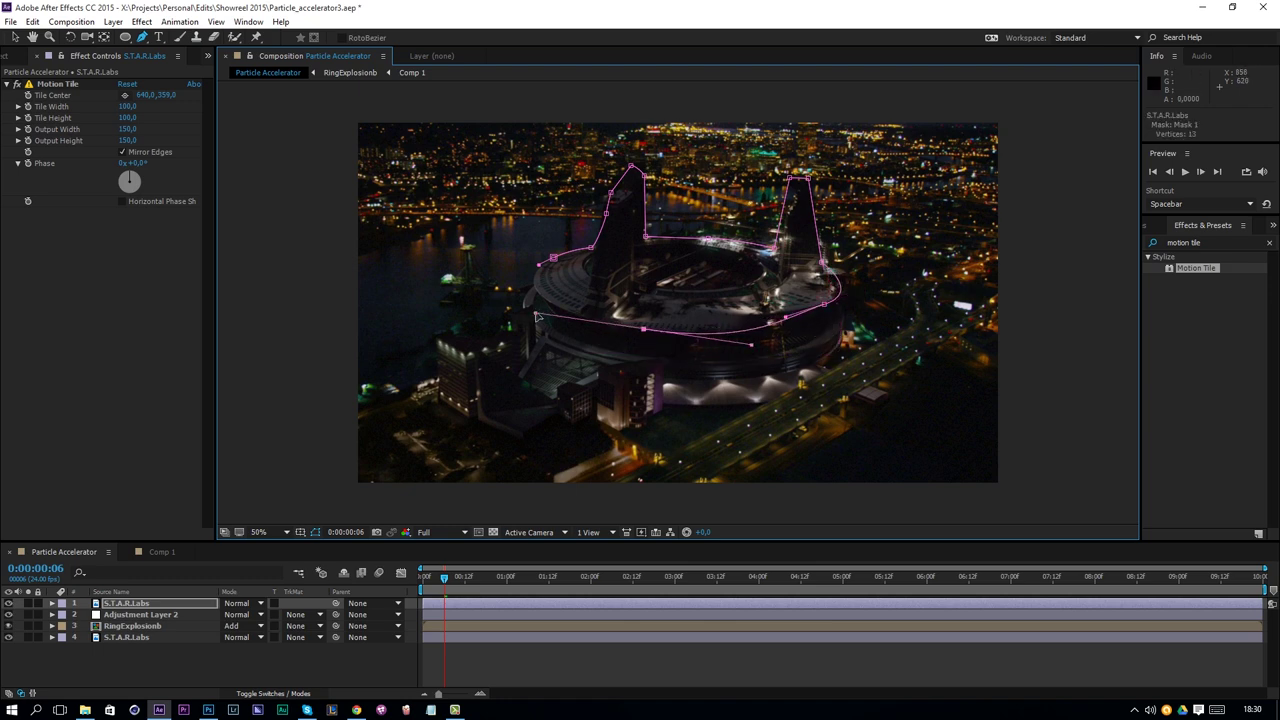
left_click_drag(545, 265, 587, 246)
left_click(158, 675)
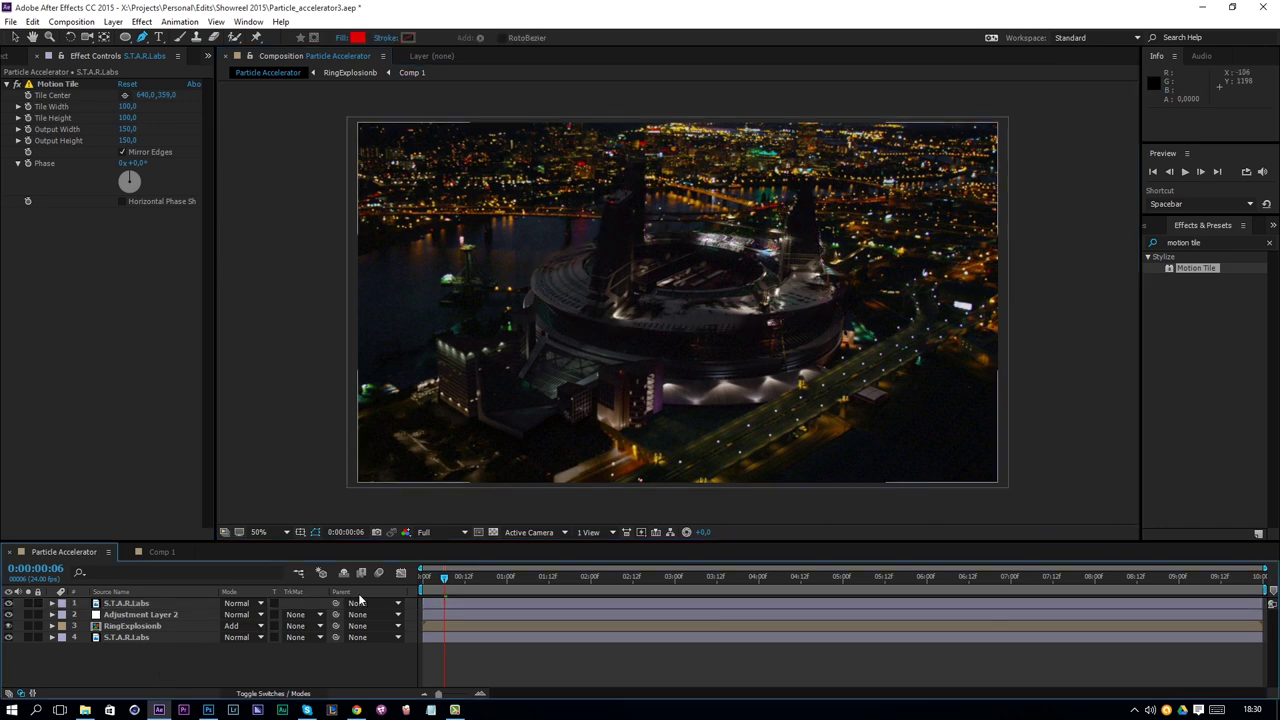
left_click_drag(445, 577, 475, 578)
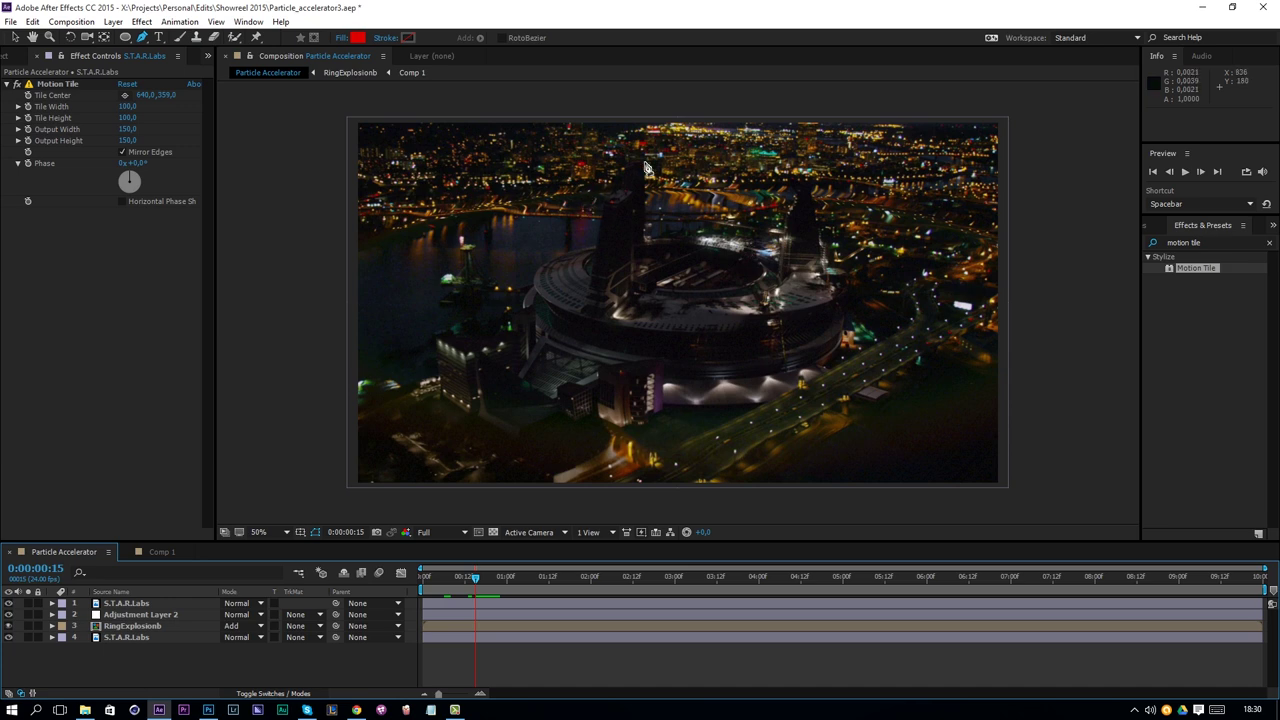
key("v")
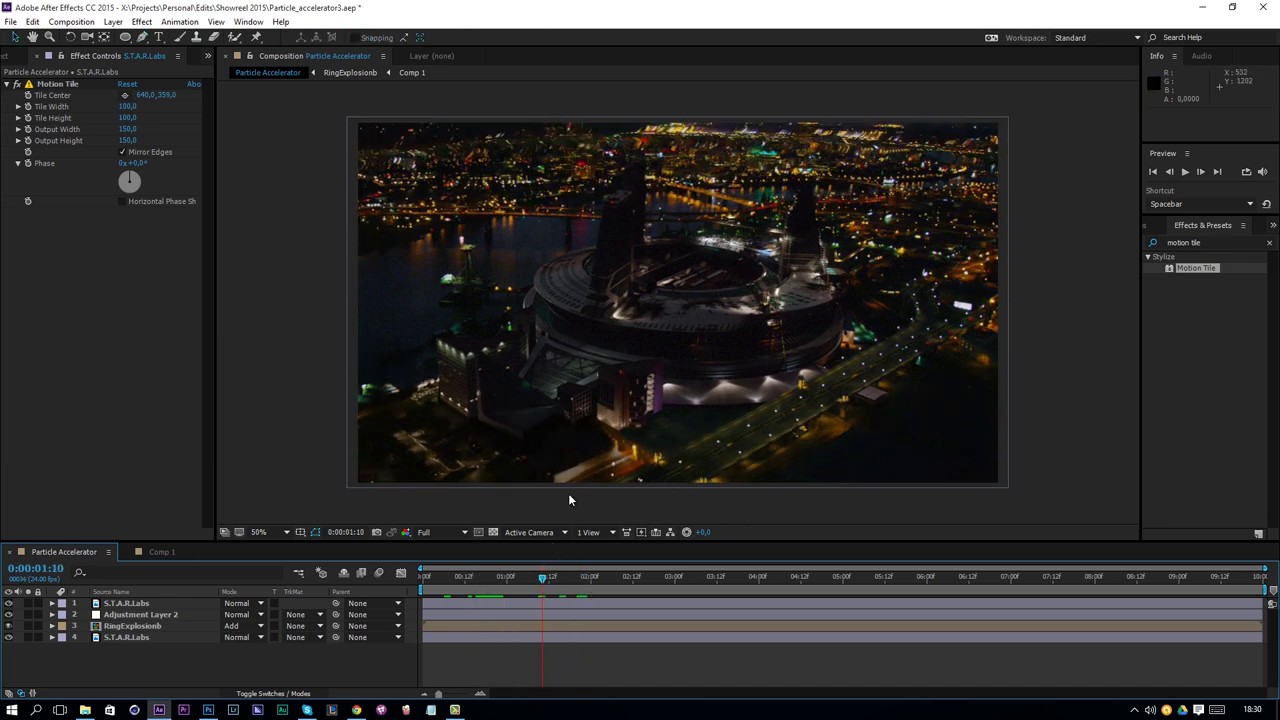
Draw a second mask on the top S.T.A.R.Labs layer, covering the skyline strip along the image's upper edge
left_click(526, 603)
key("g")
left_click(342, 150)
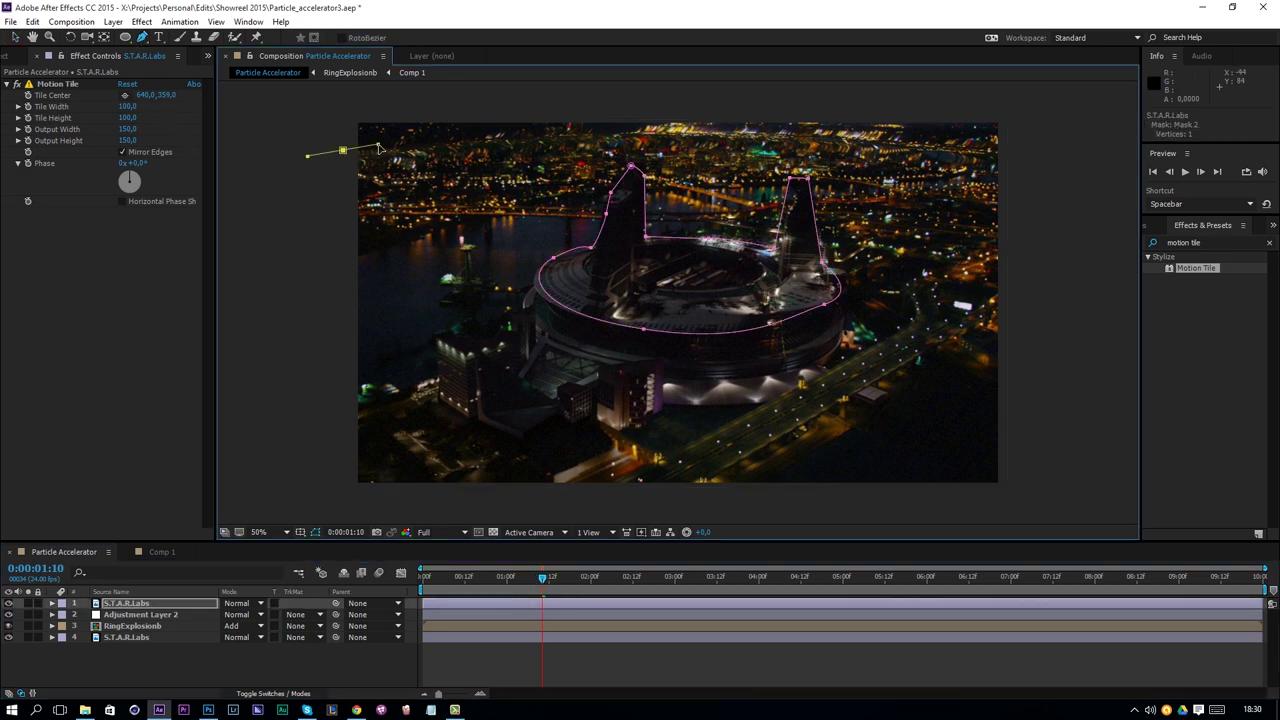
left_click_drag(500, 143, 558, 140)
left_click_drag(704, 138, 826, 148)
left_click_drag(912, 150, 998, 145)
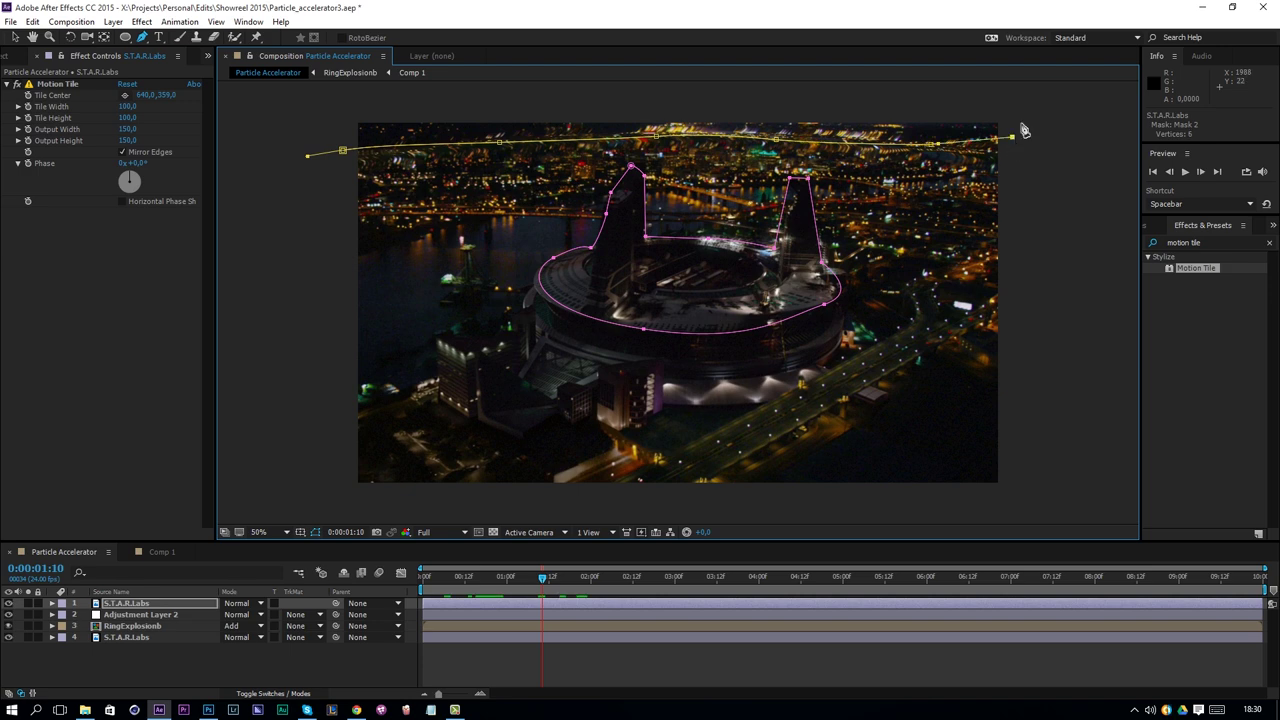
left_click(731, 95)
left_click(347, 107)
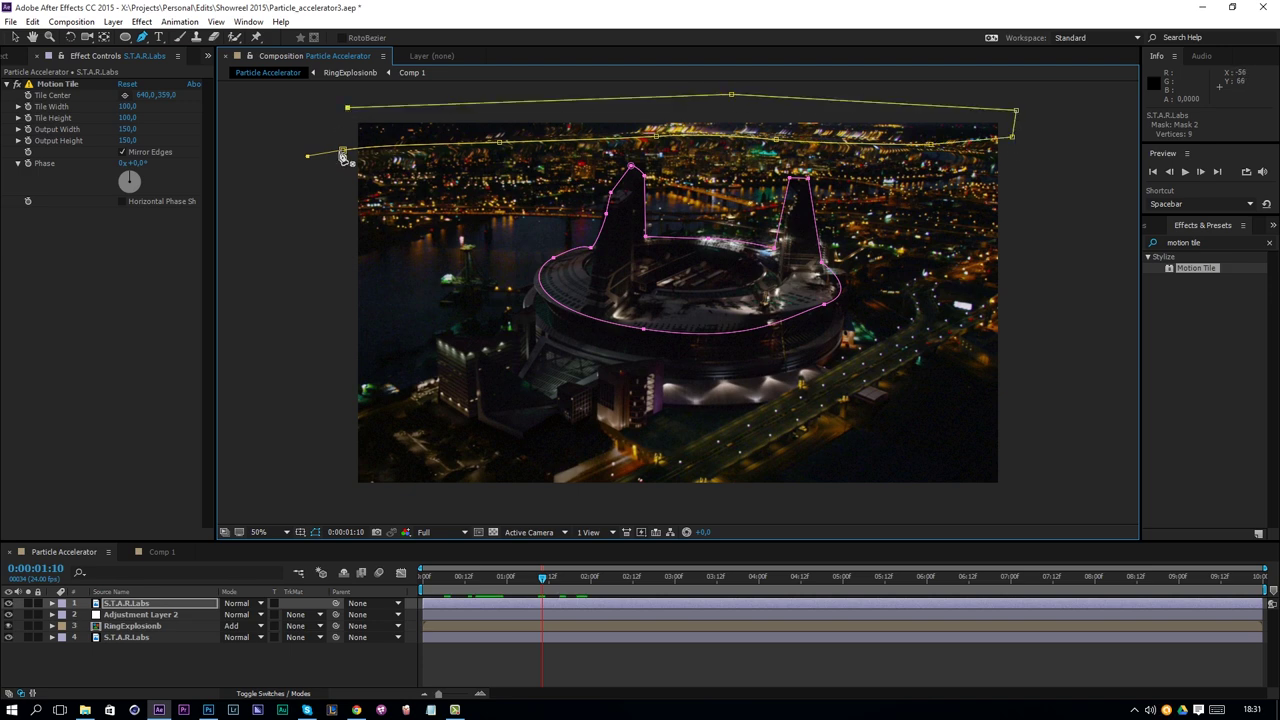
Set the skyline mask's feather to 42 pixels
key("f")
left_click_drag(253, 650, 428, 633)
key("v")
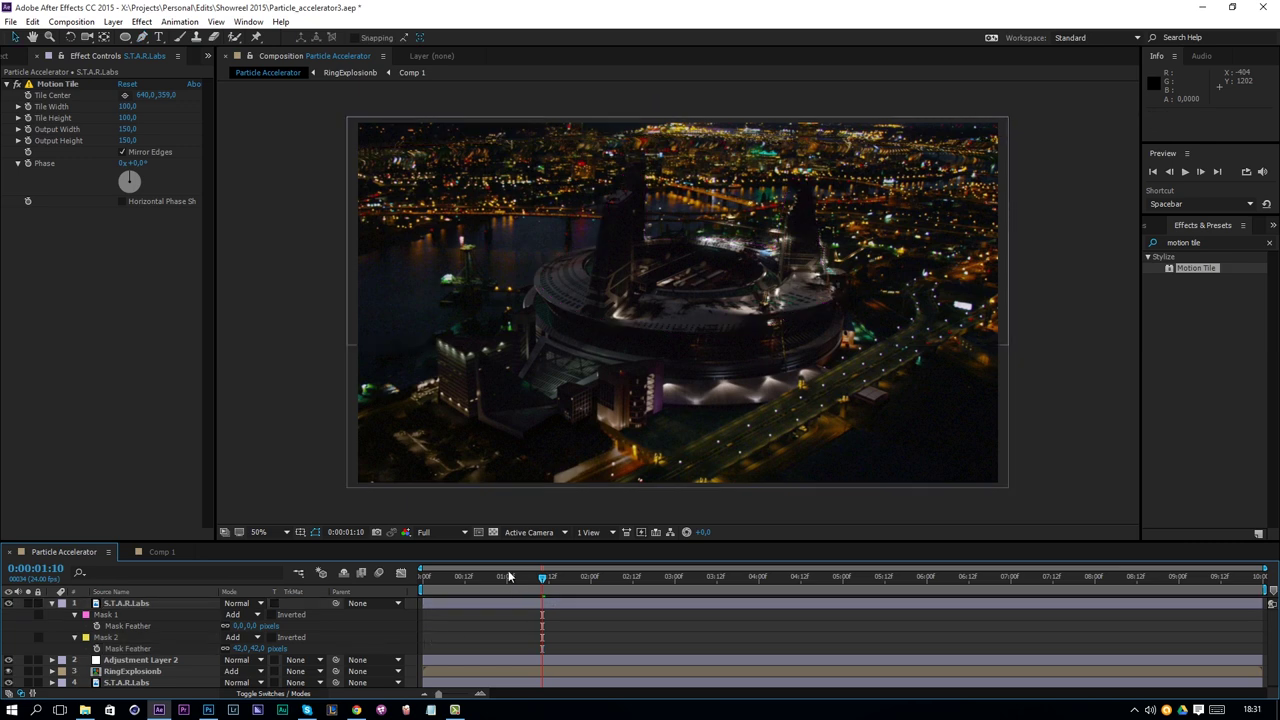
Try the Subtract mode on the skyline mask, preview the shockwave, and return the mask to Add
left_click(211, 645)
left_click(251, 640)
left_click(270, 565)
key("space")
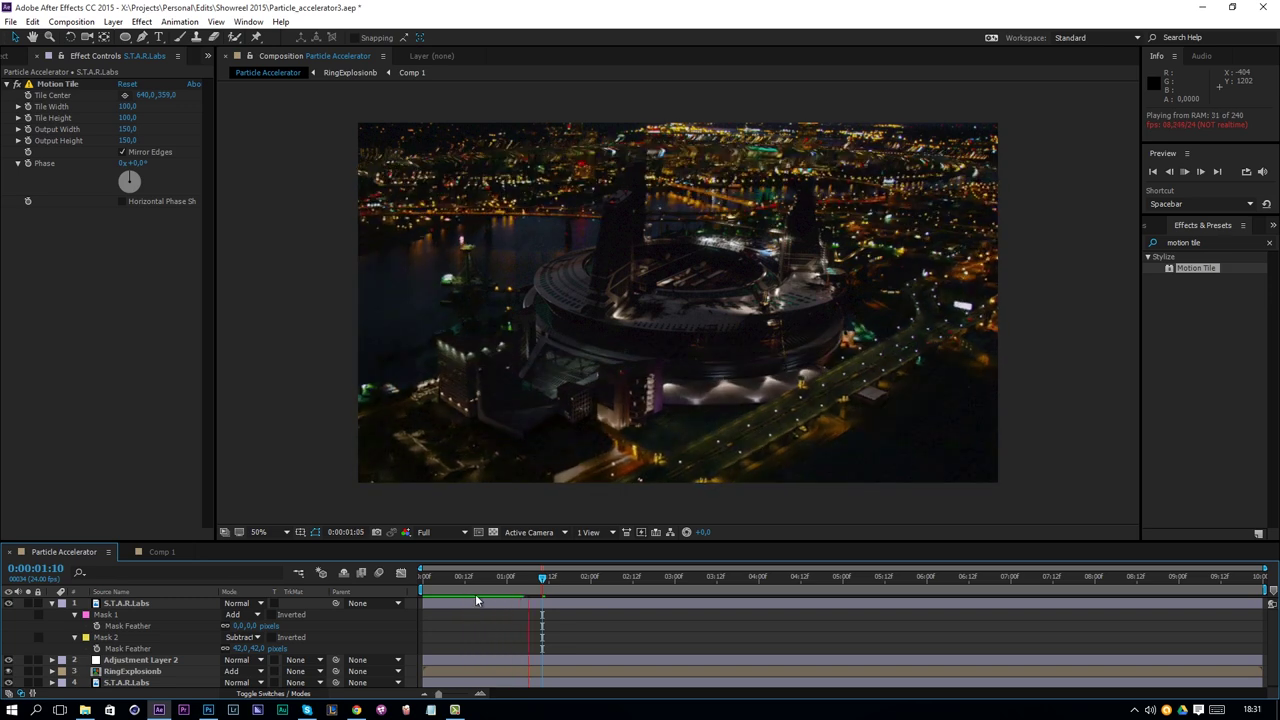
left_click_drag(587, 576, 559, 577)
left_click(243, 637)
left_click(268, 551)
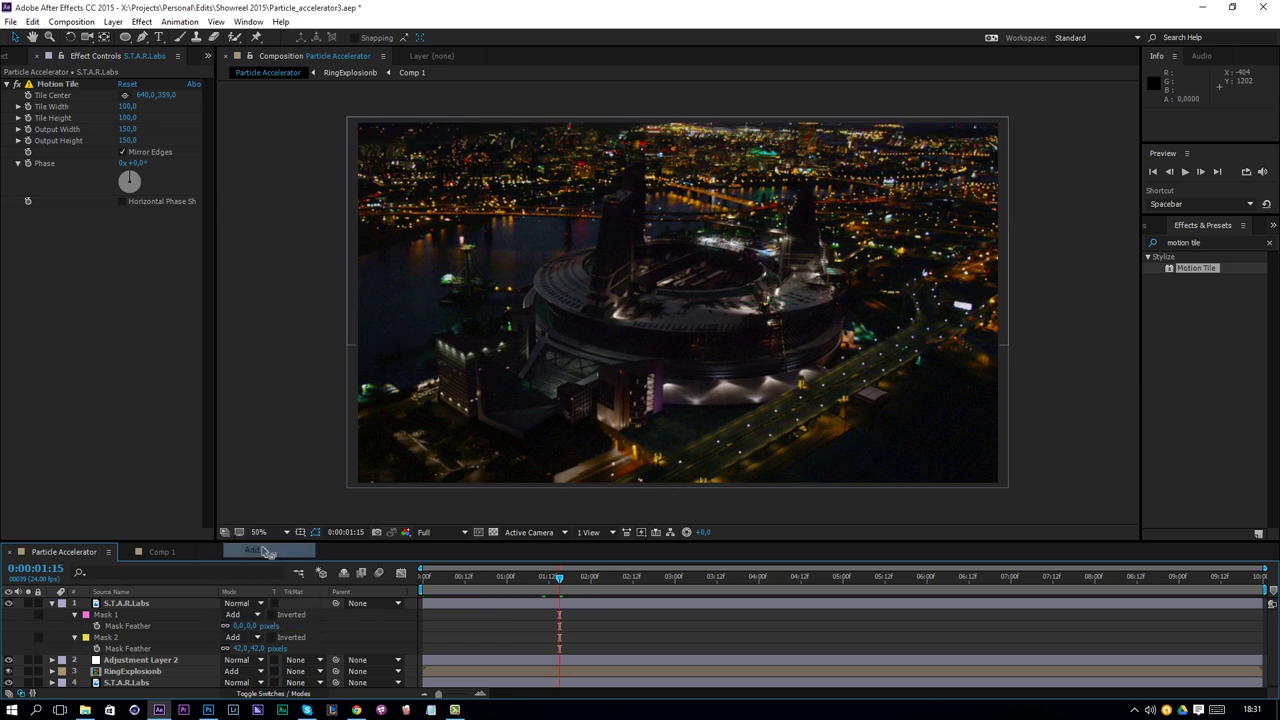
Move the skyline mask's lower edge and its lower-right corner slightly down, and preview the shockwave
left_click(125, 603)
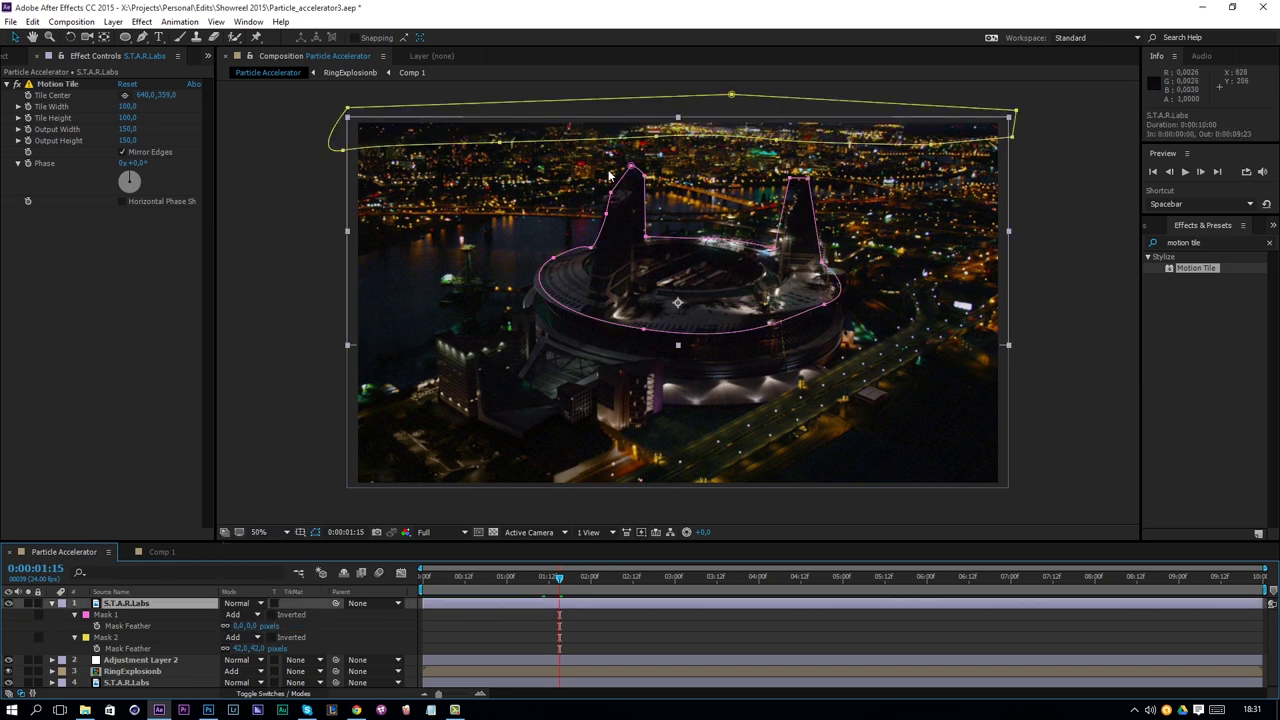
left_click(769, 147)
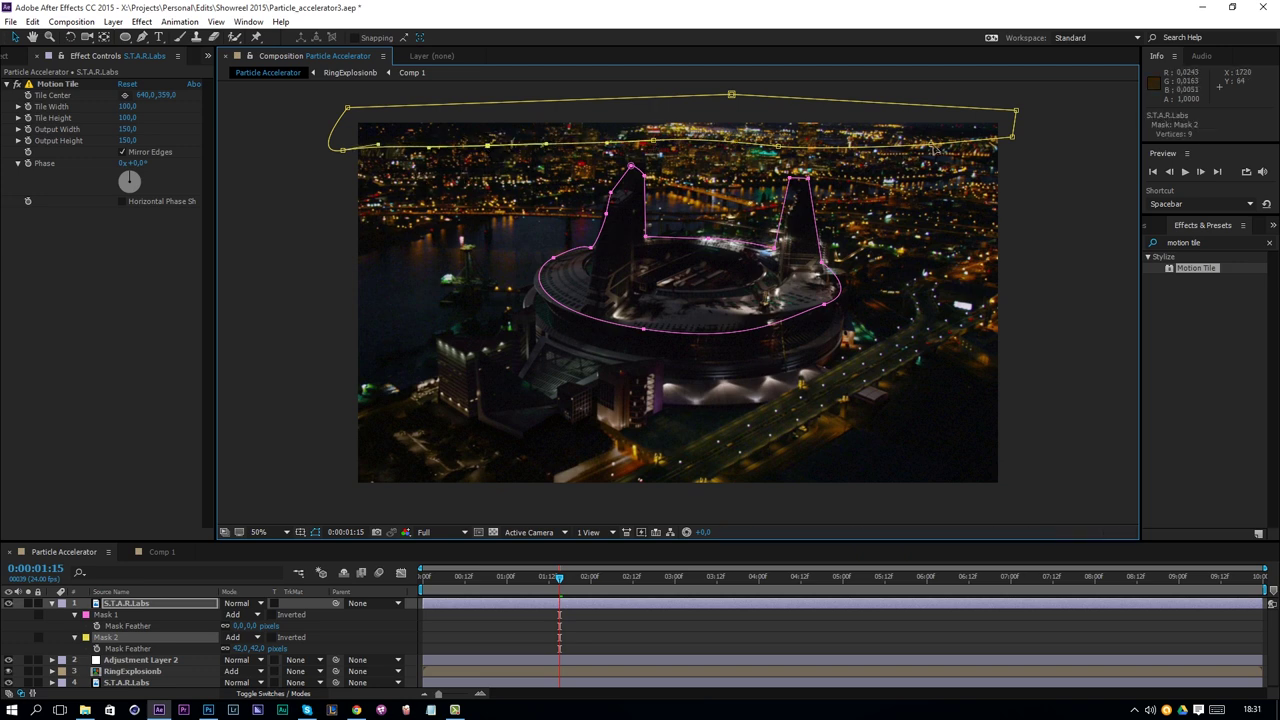
left_click_drag(1013, 140, 1021, 145)
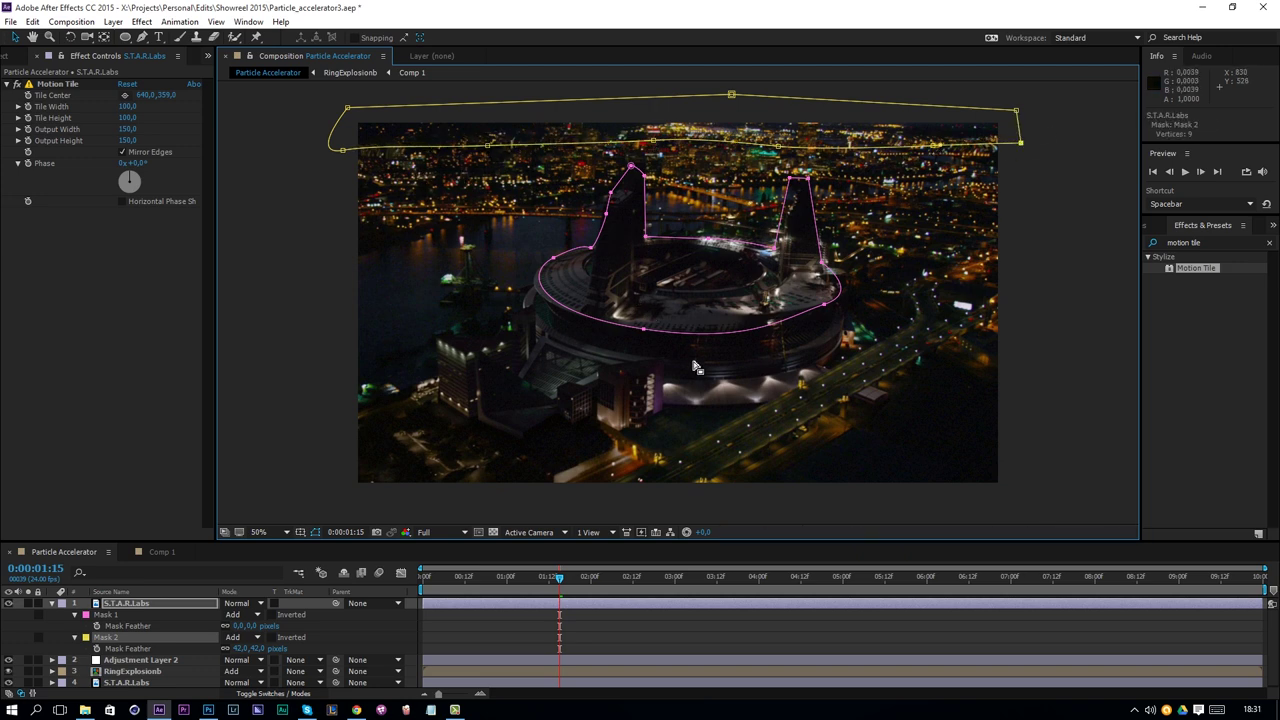
key("space")
left_click(503, 577)
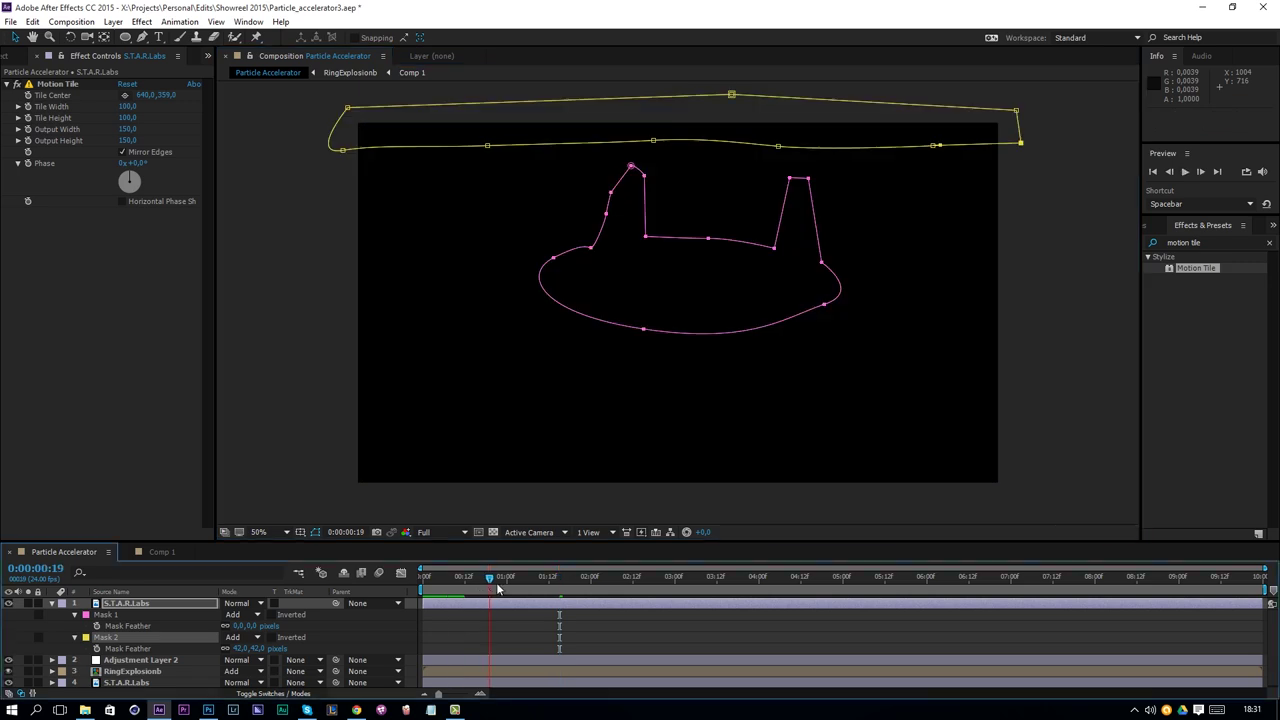
key("space")
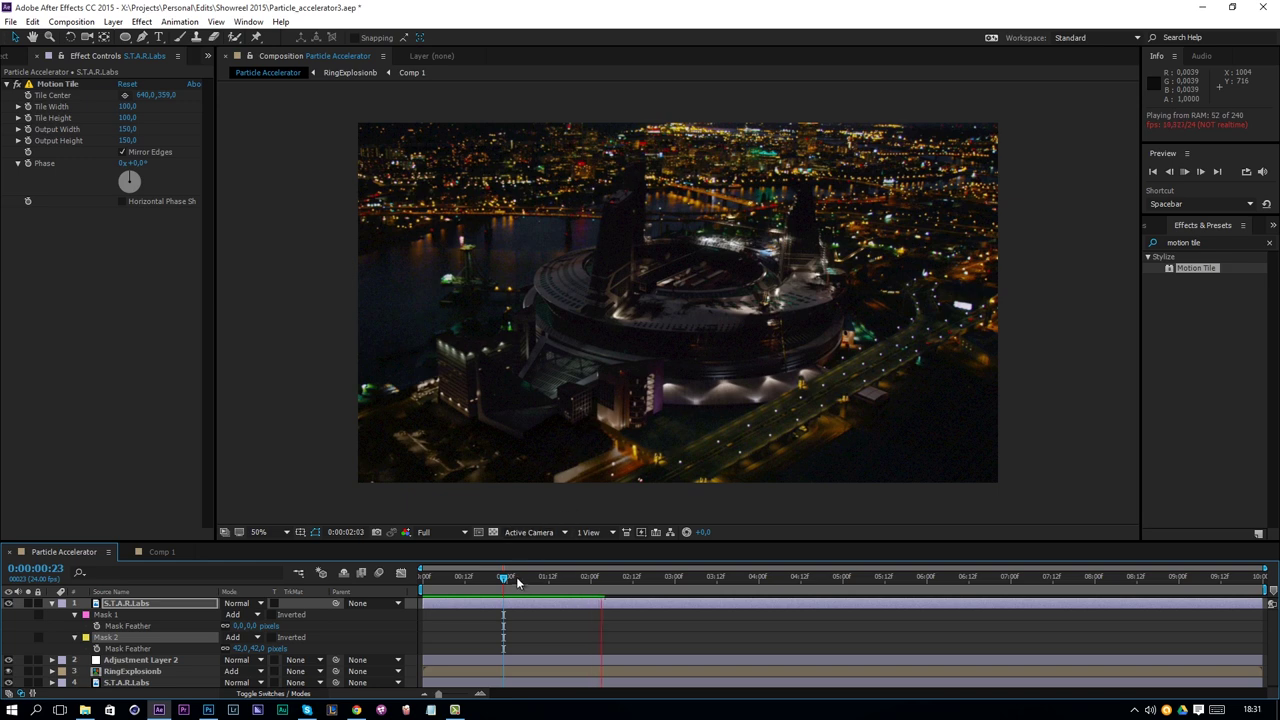
Extend the skyline mask's lower edge and corners further down, set its feather to 119 pixels, and scrub the result
left_click(534, 574)
left_click(655, 147)
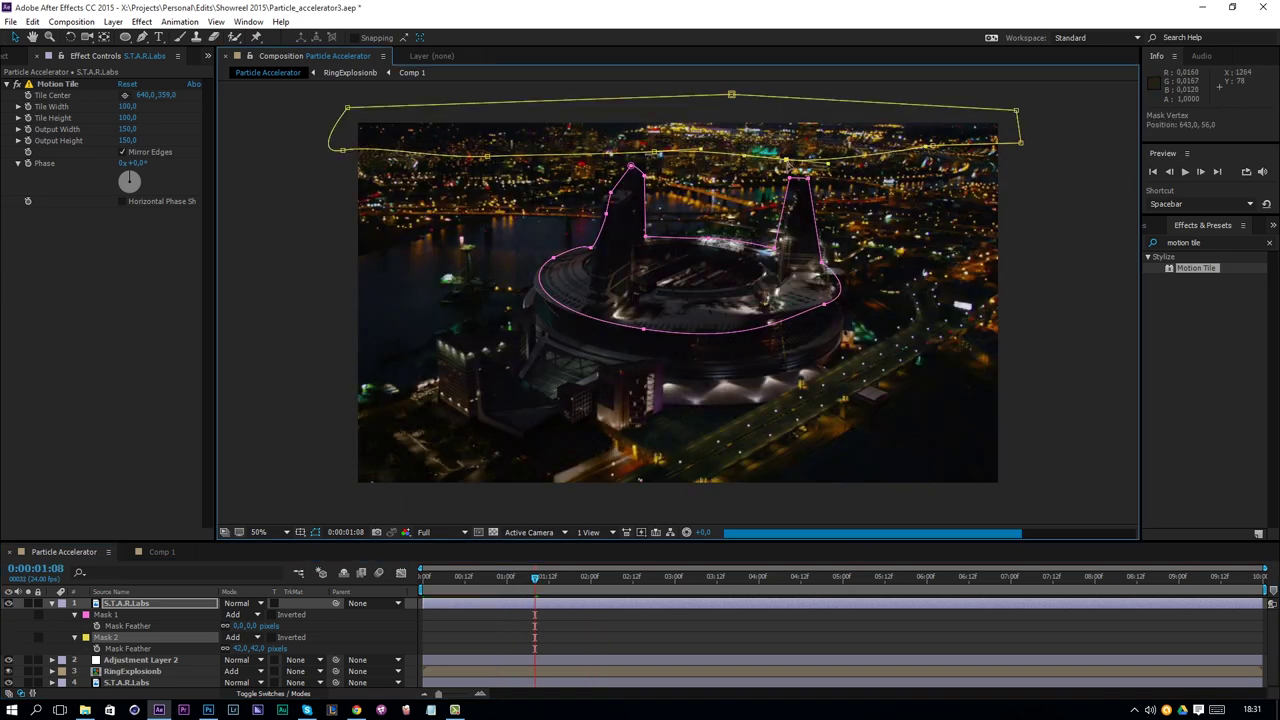
left_click_drag(1020, 143, 1043, 182)
left_click_drag(342, 150, 285, 197)
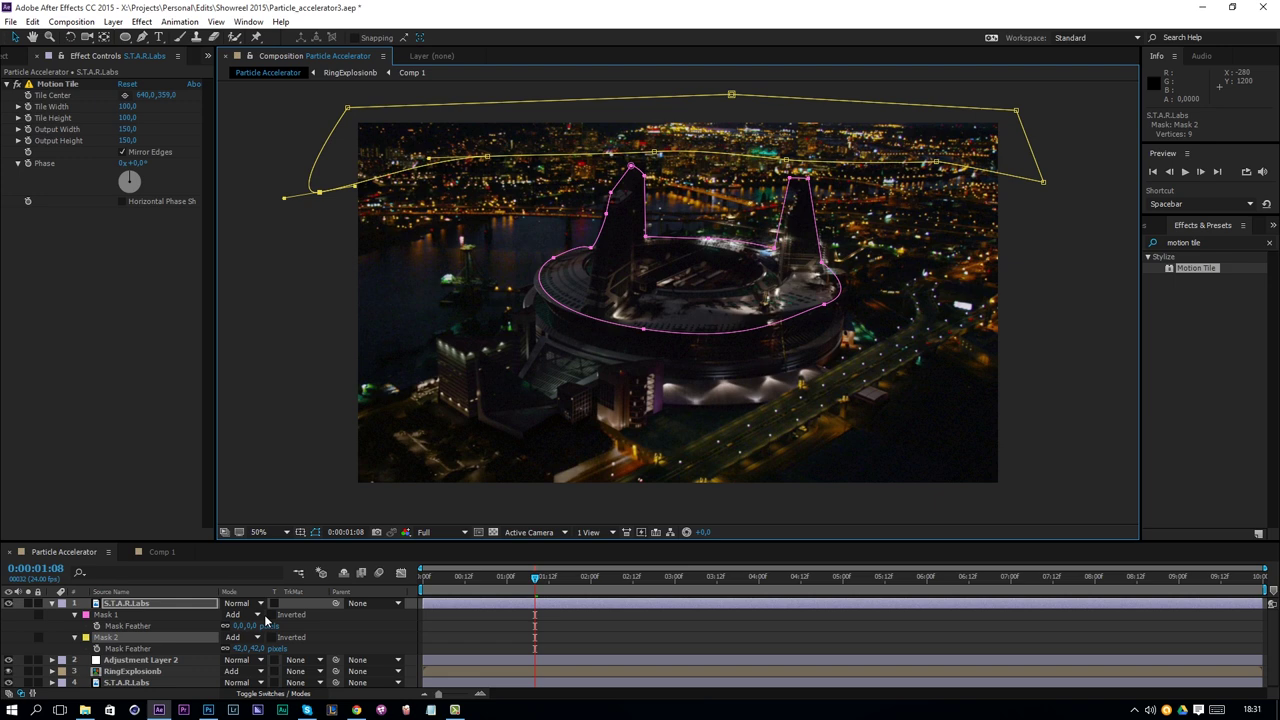
key("ctrl+shift+a")
left_click_drag(462, 576, 559, 584)
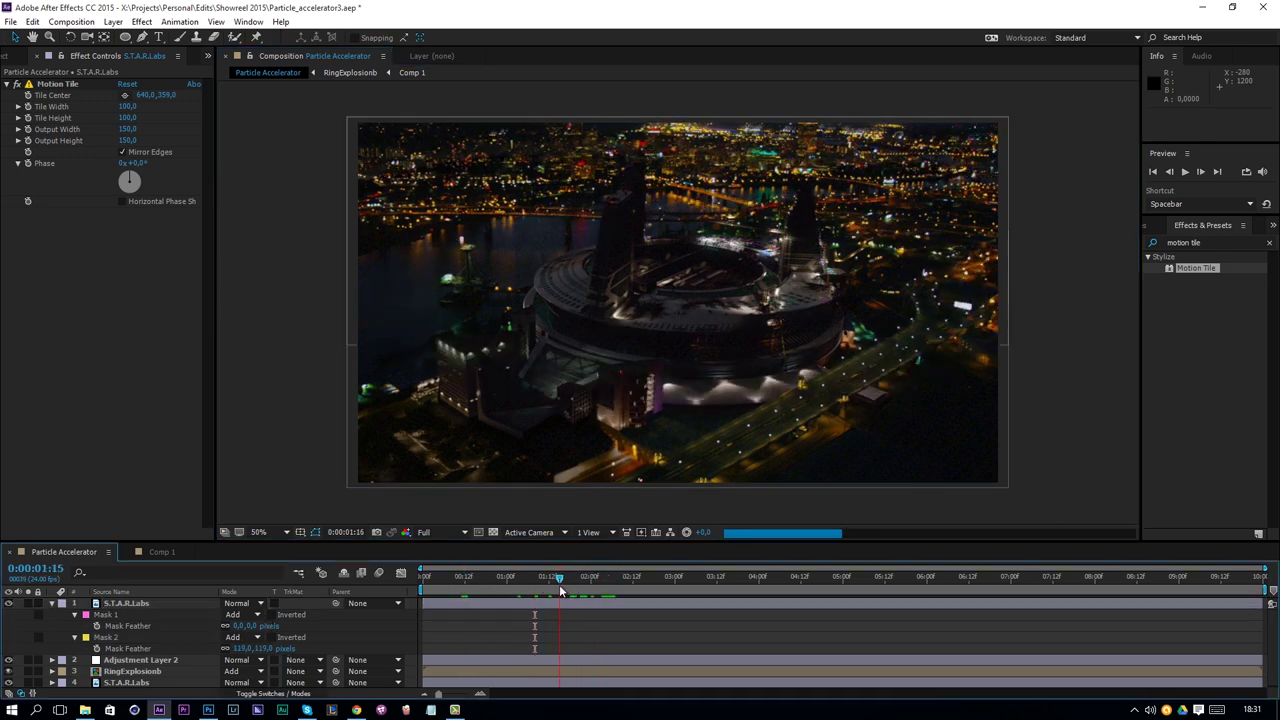
left_click(136, 602)
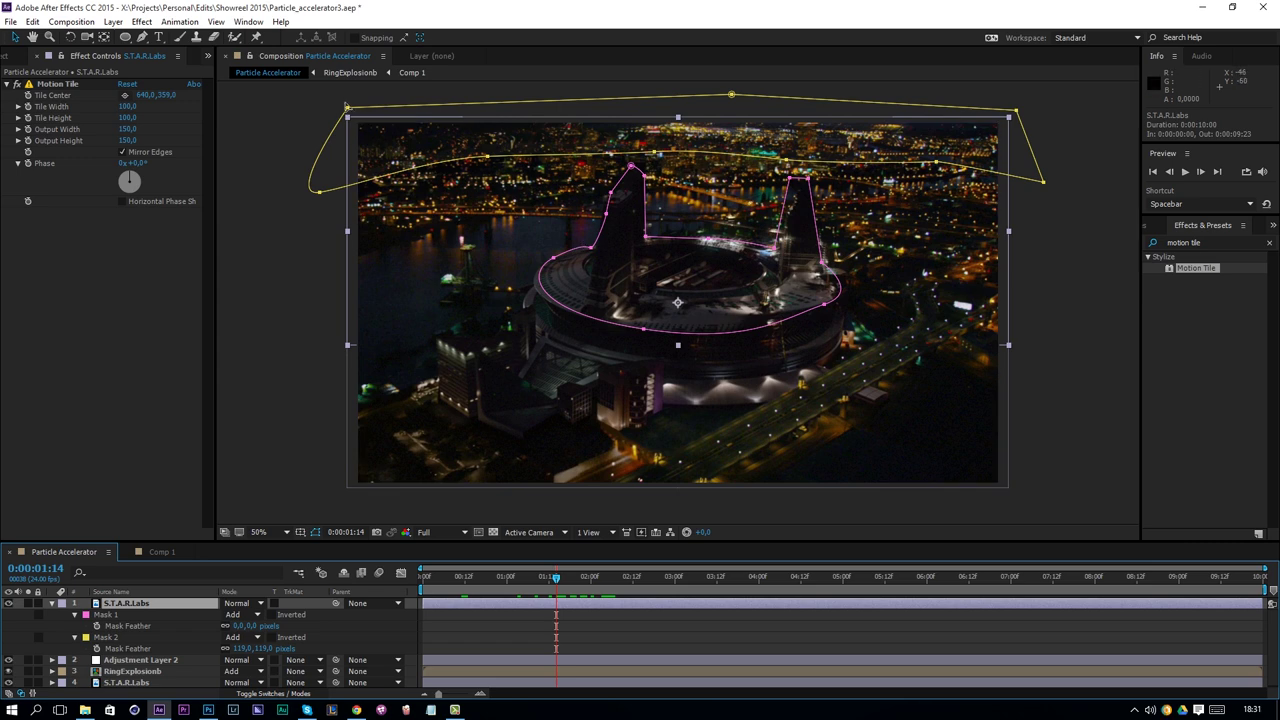
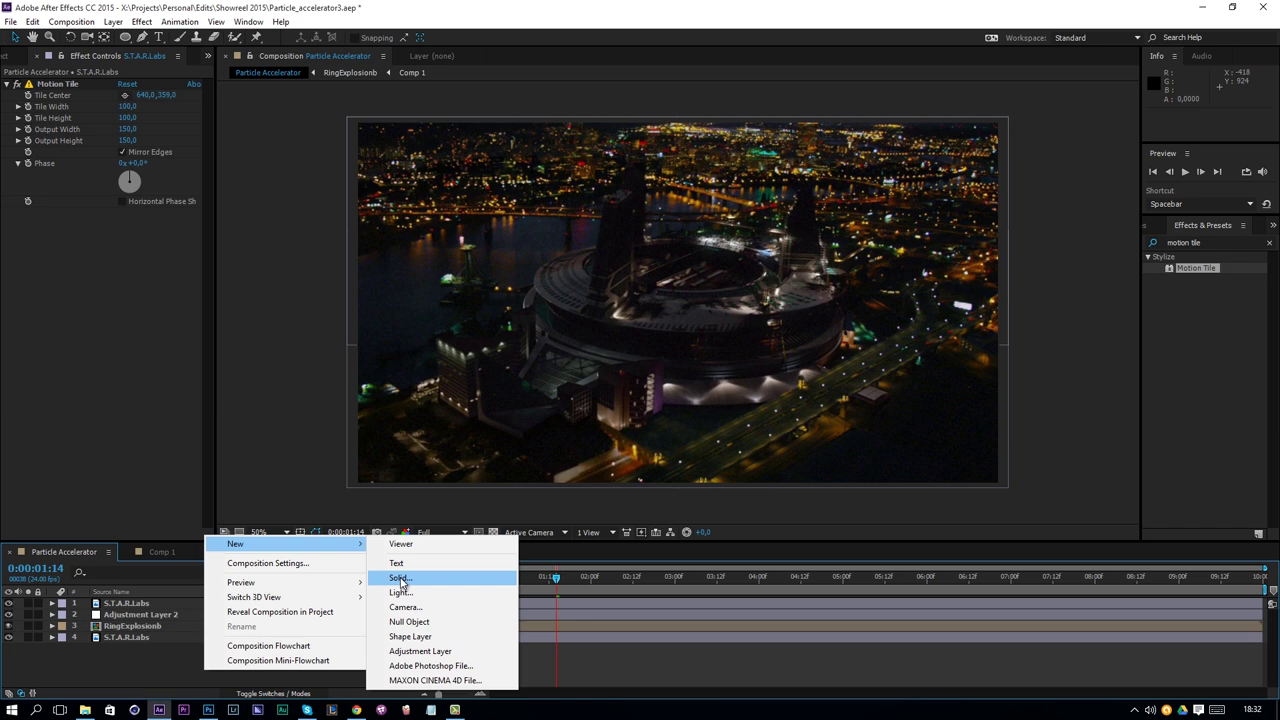
Create a solid layer with the pale orange color FFF0E1
left_click(400, 580)
left_click(631, 439)
left_click_drag(603, 289, 491, 250)
left_click_drag(660, 404, 670, 430)
left_click(500, 273)
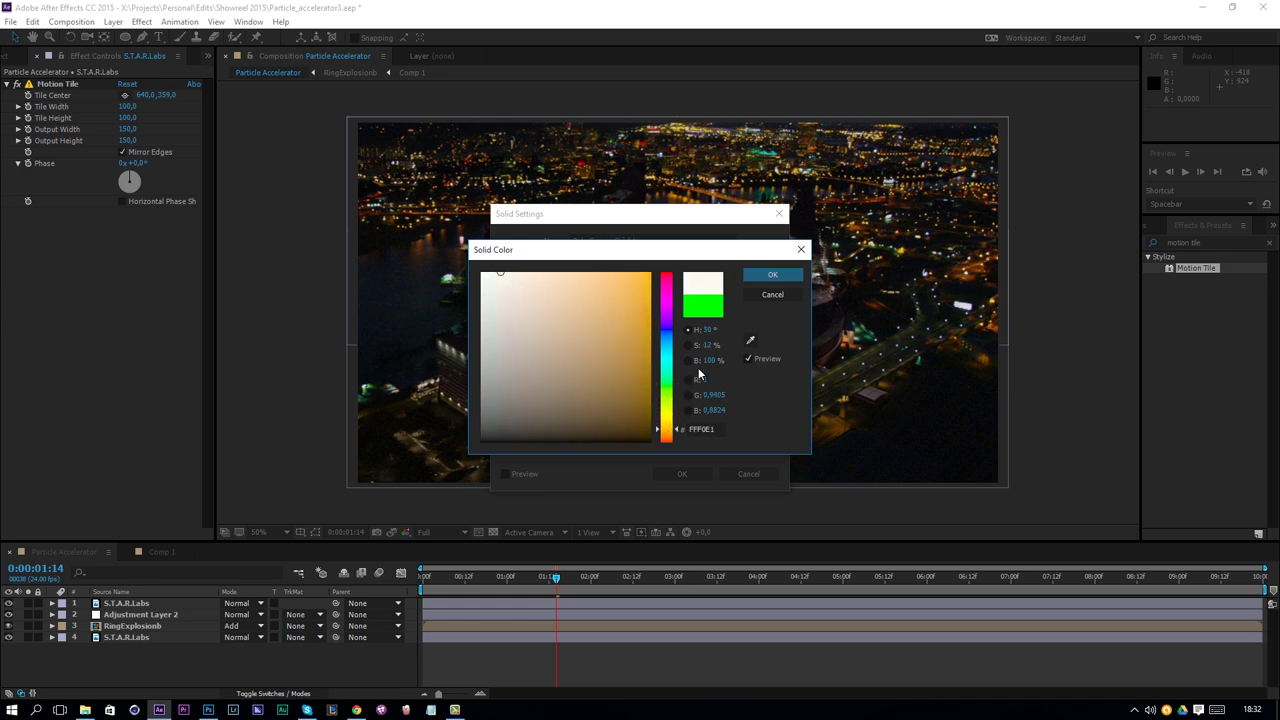
left_click(772, 274)
left_click(682, 473)
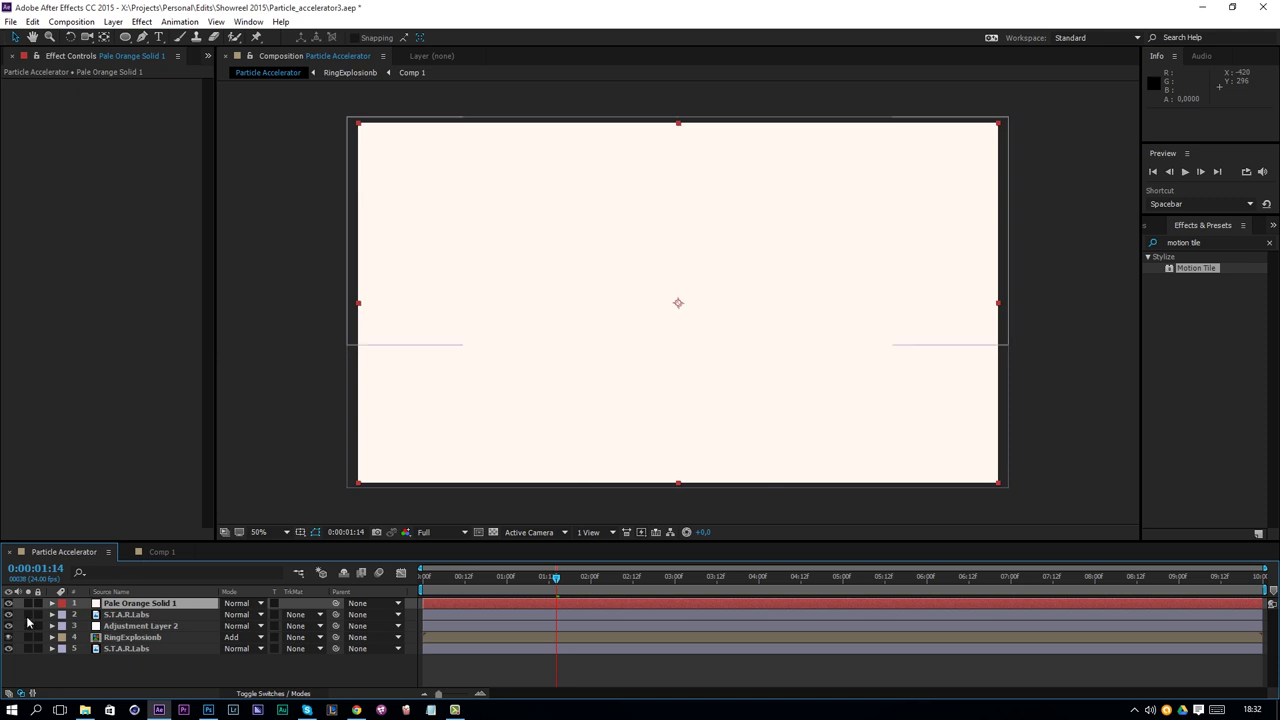
Hide the pale orange solid and draw an elliptical mask on it, about 440 by 360 pixels, over the building's central opening
left_click(9, 604)
left_click(10, 604)
left_click(12, 602)
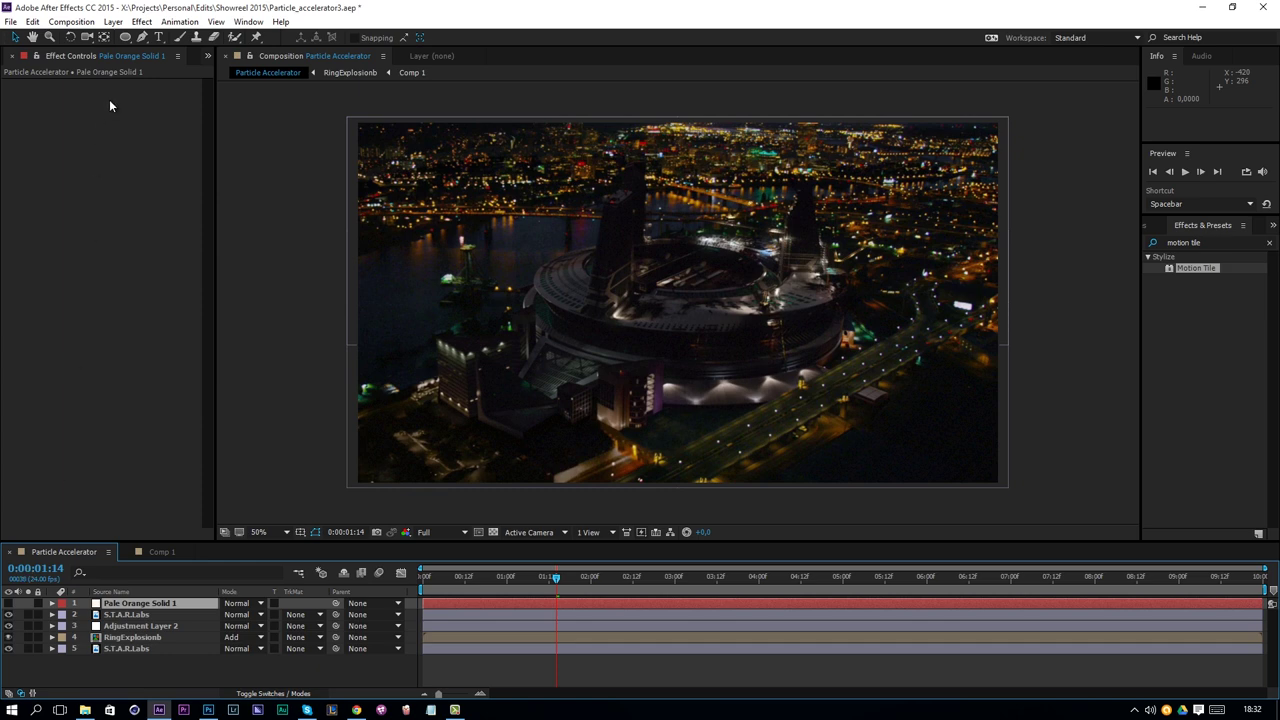
left_click(125, 36)
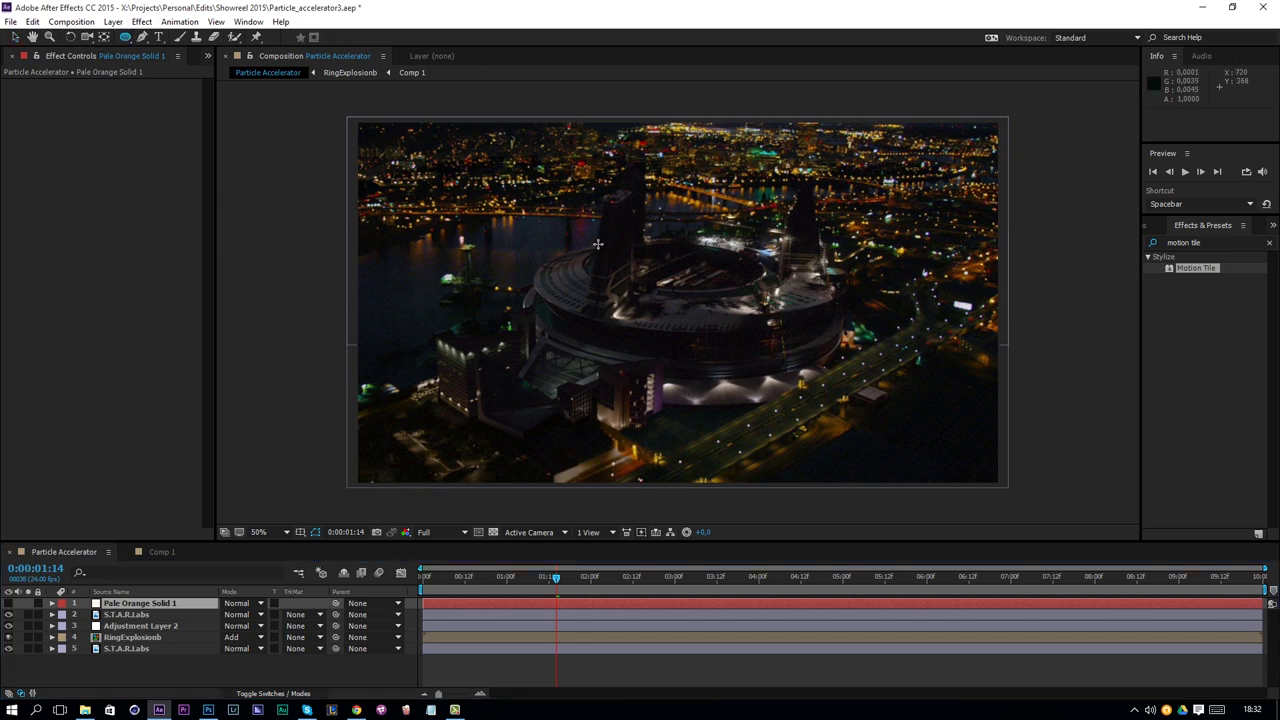
left_click_drag(626, 235, 770, 325)
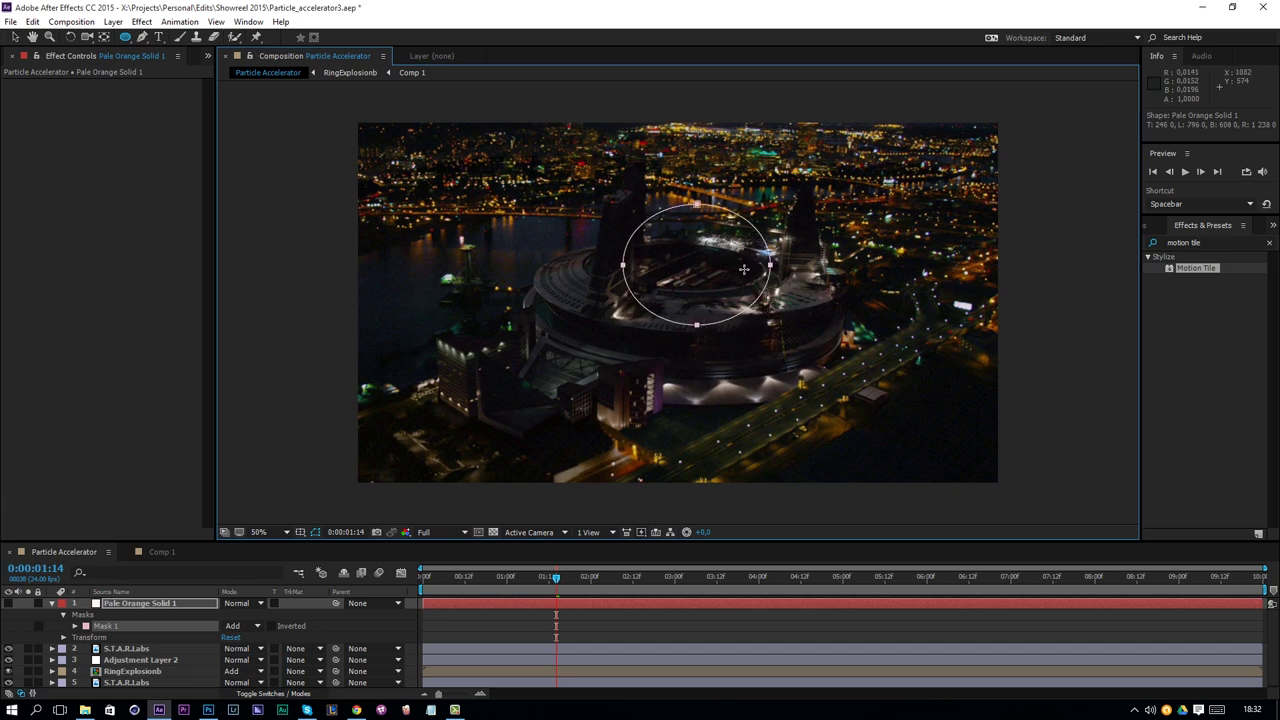
mouse_move(816, 368)
left_mouse_down()
mouse_move(888, 428)
mouse_move(784, 278)
mouse_move(789, 257)
left_mouse_up()
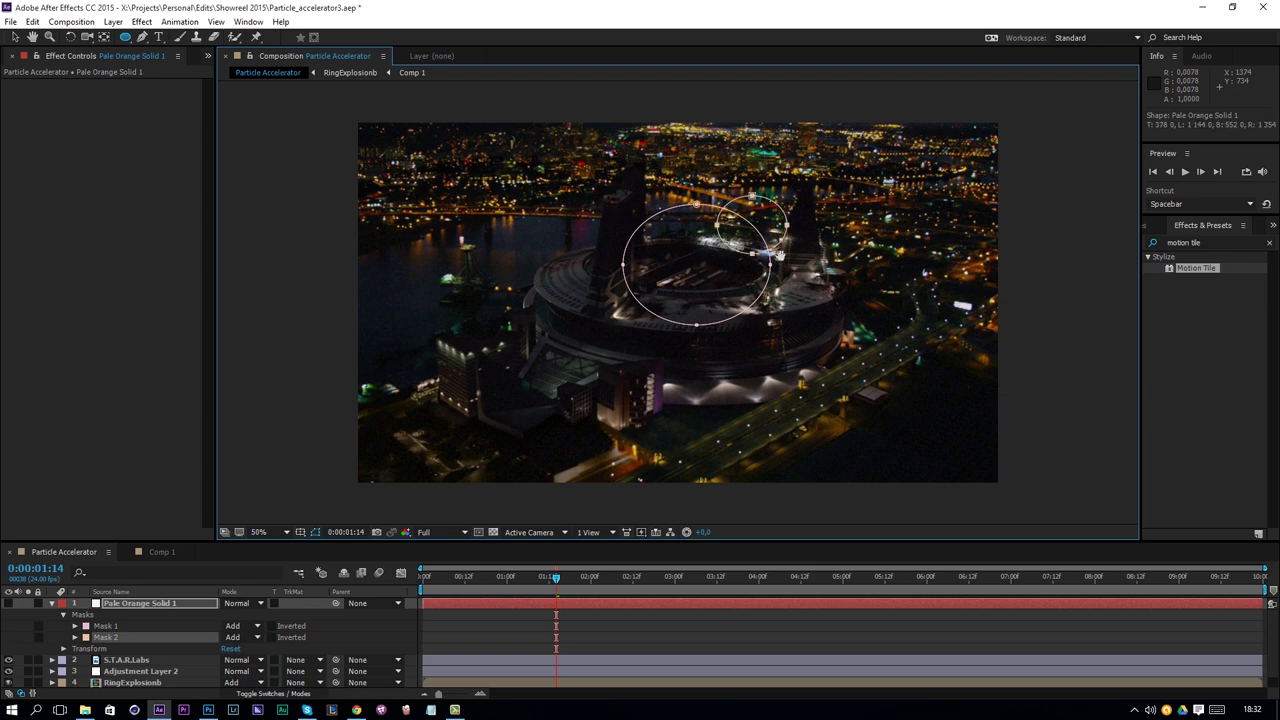
key("ctrl+z")
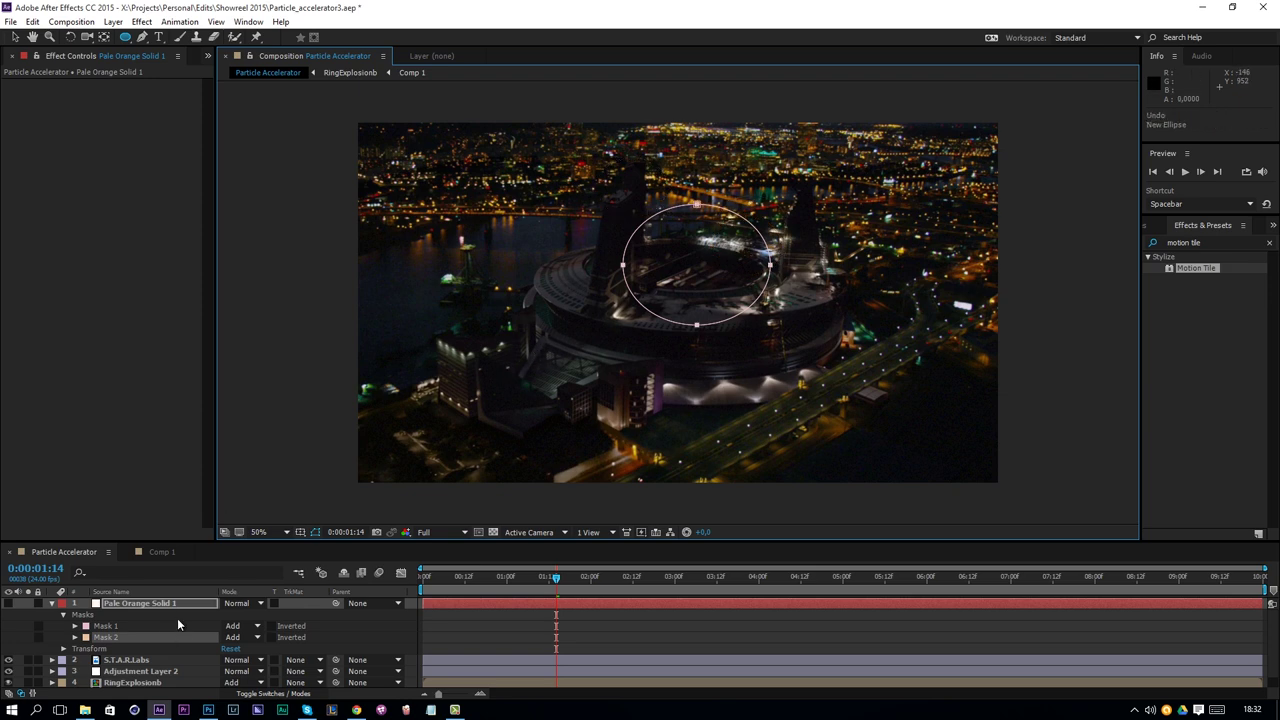
key("Delete")
left_click(138, 604)
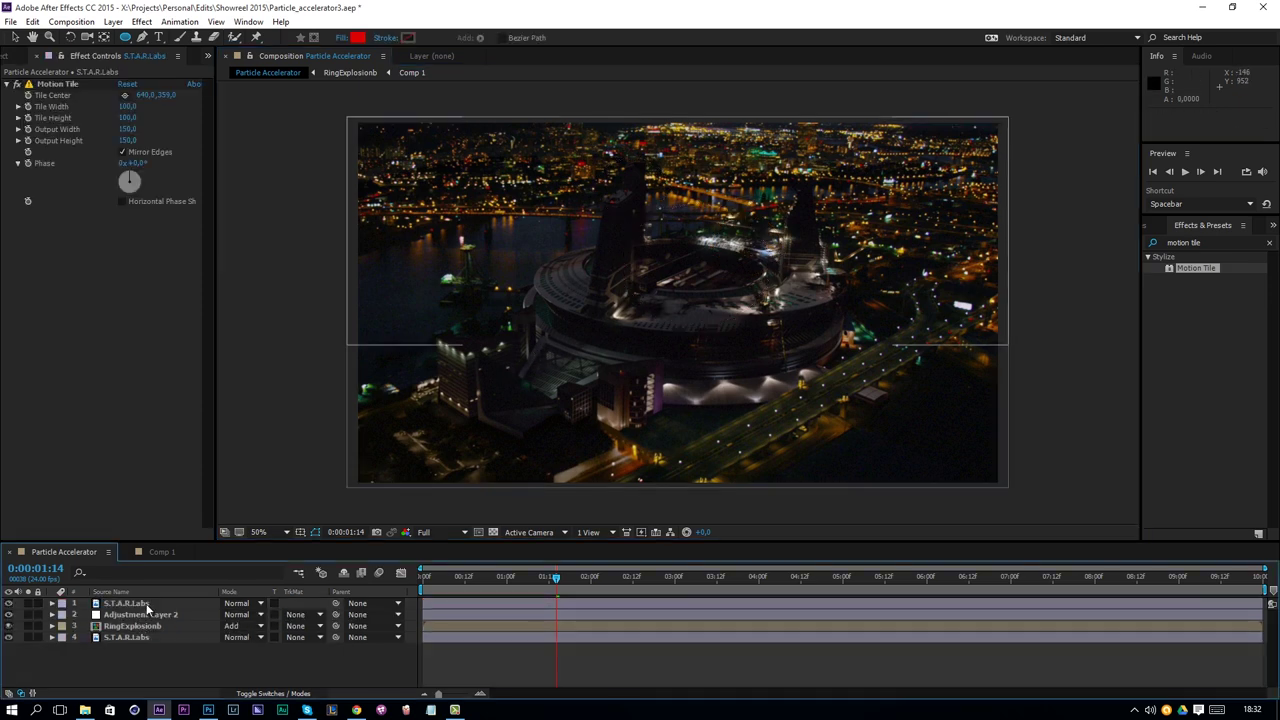
key("ctrl+z")
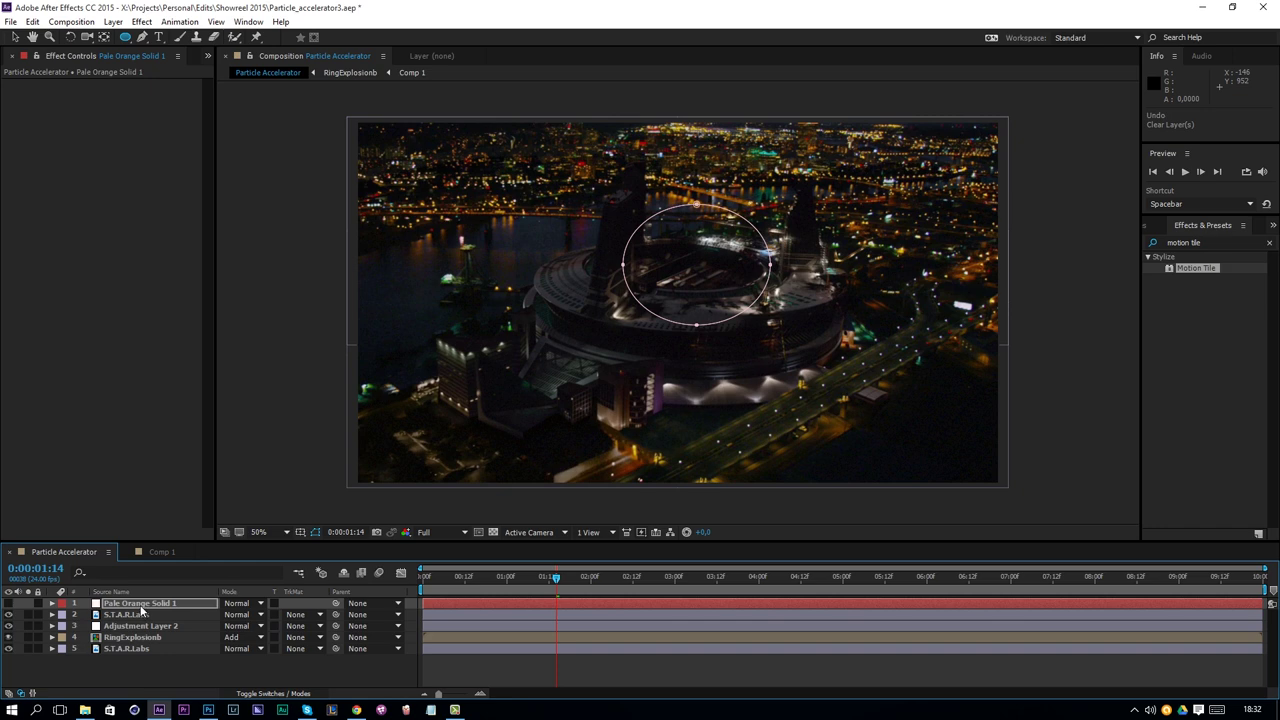
Show the pale orange solid again and feather its elliptical mask by 91 pixels
key("m")
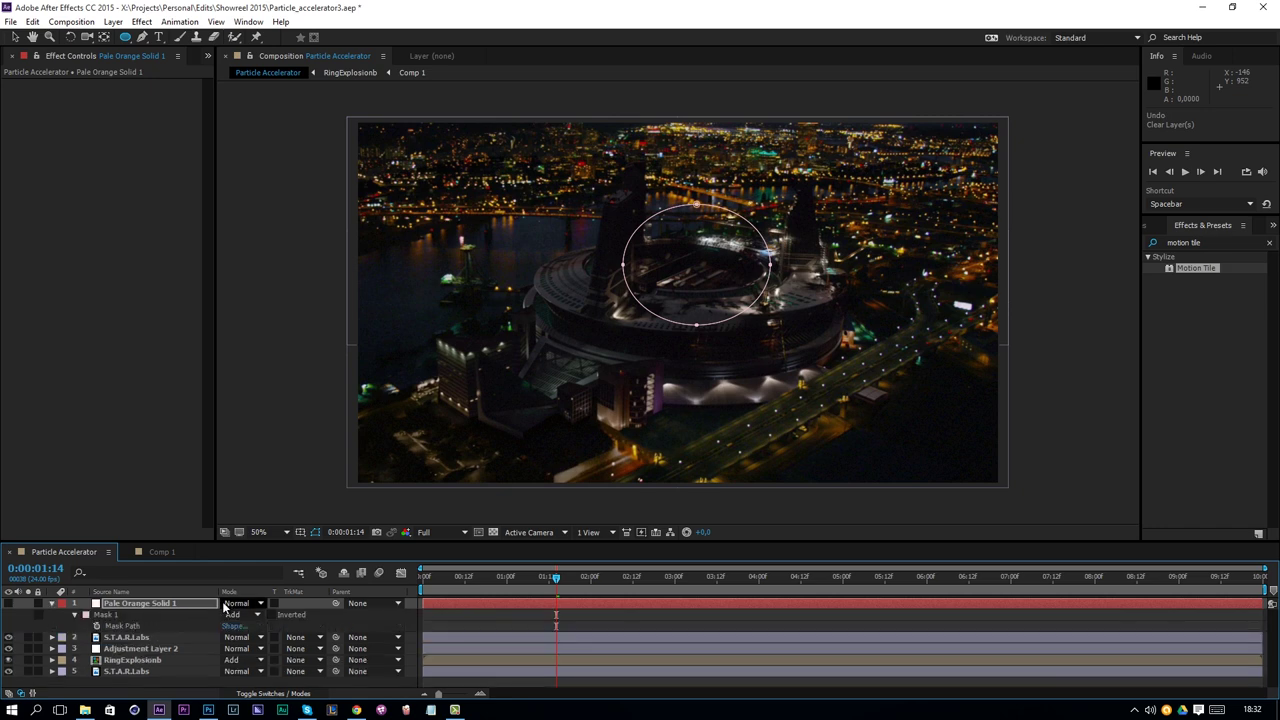
left_click(9, 604)
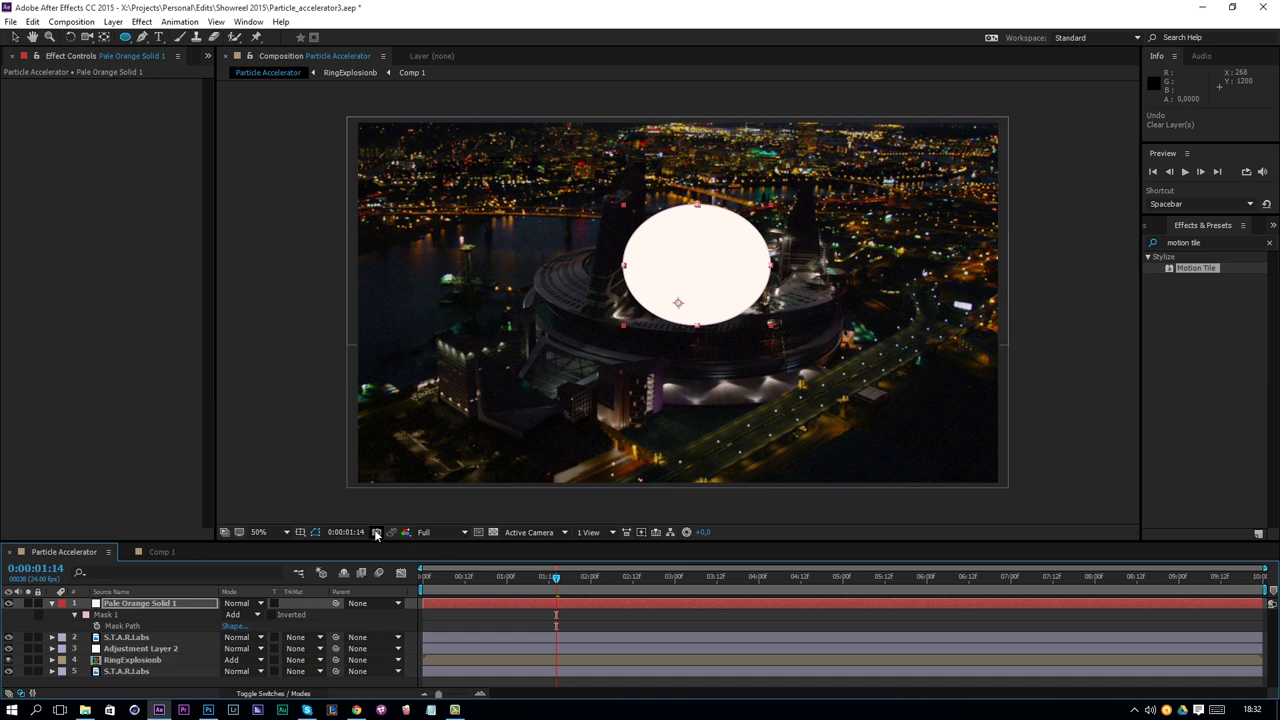
left_click(203, 607)
key("f")
left_click_drag(245, 626, 355, 630)
Set the pale orange solid's blending mode to Add and shift the glow slightly right and down over the building's opening
left_click(258, 606)
left_click(290, 156)
left_click(15, 36)
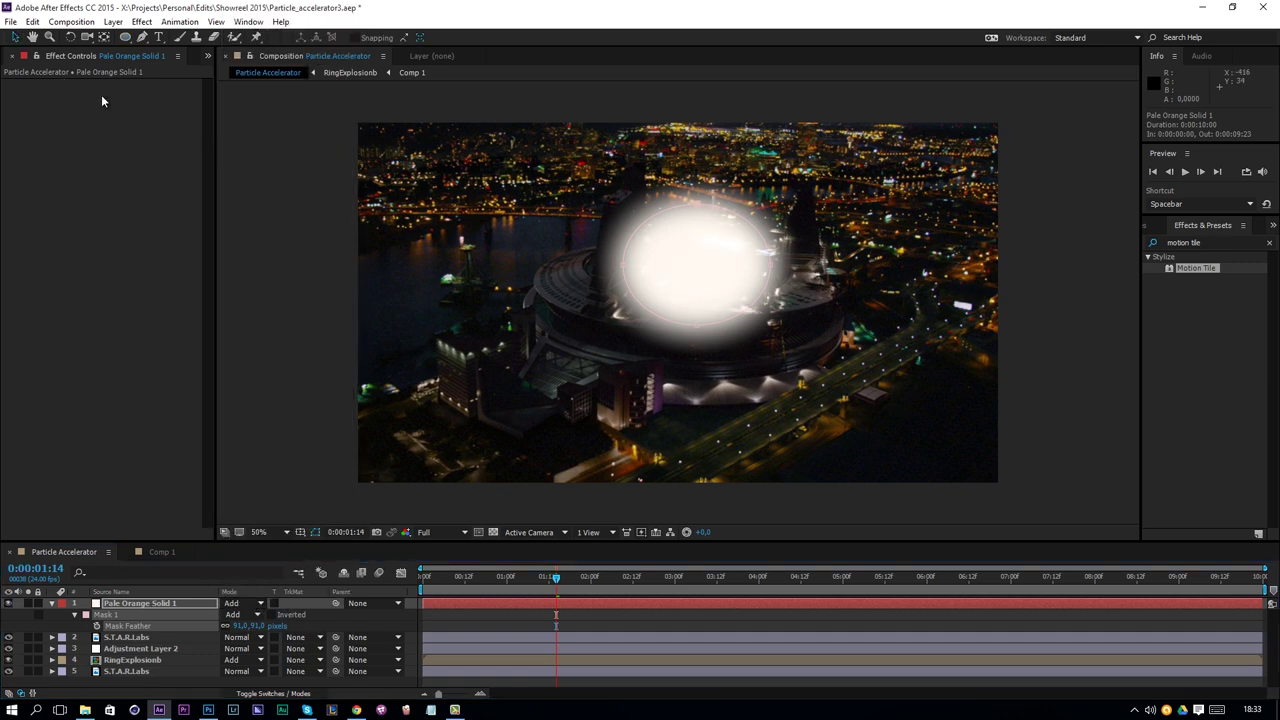
left_click(685, 276)
left_click_drag(673, 289, 687, 293)
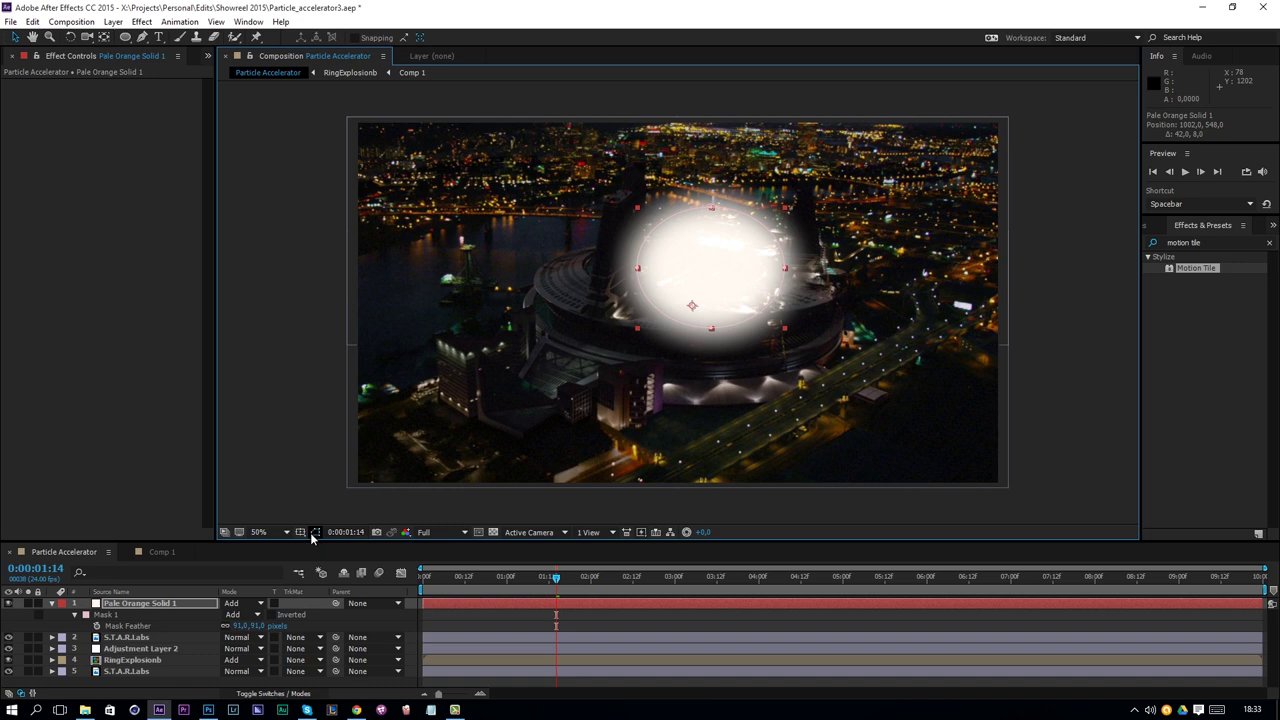
Go to 0:00:02:18 and recolor the pale orange solid to the deeper orange tint FFDAB6
left_click_drag(556, 580, 655, 594)
left_click(177, 604)
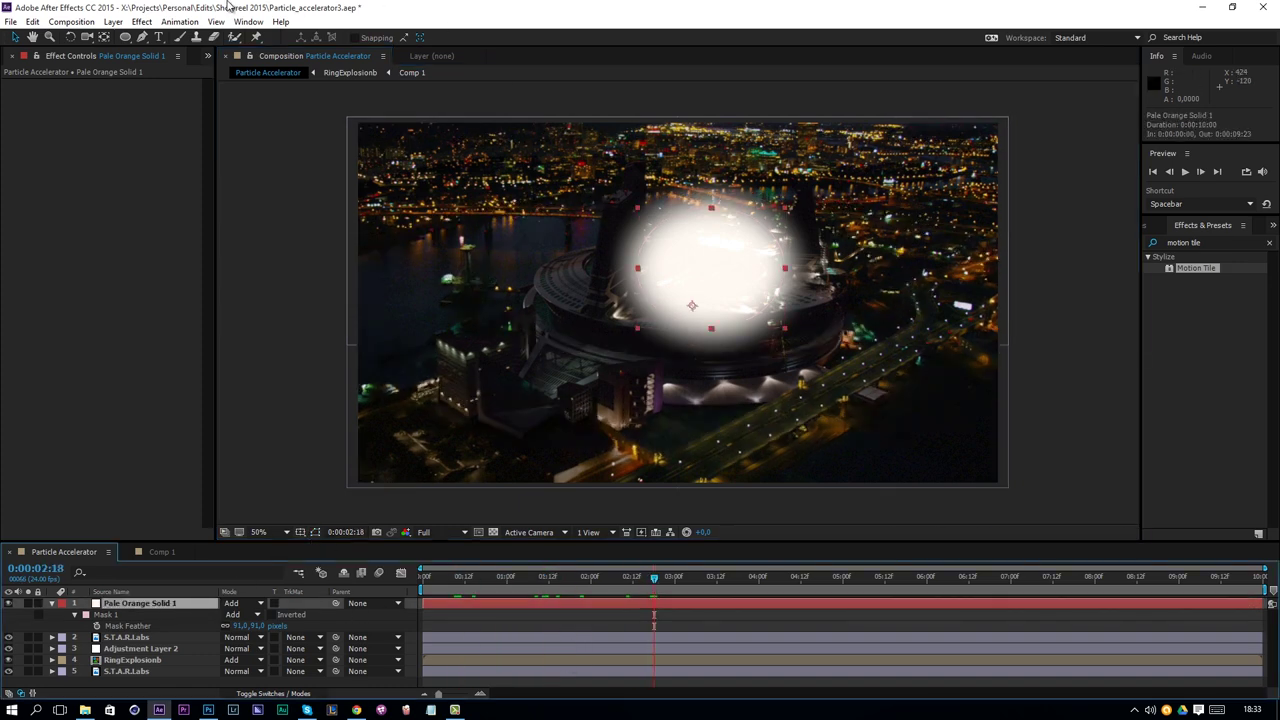
left_click(113, 21)
left_click(143, 51)
left_click(632, 420)
left_click_drag(537, 349, 529, 261)
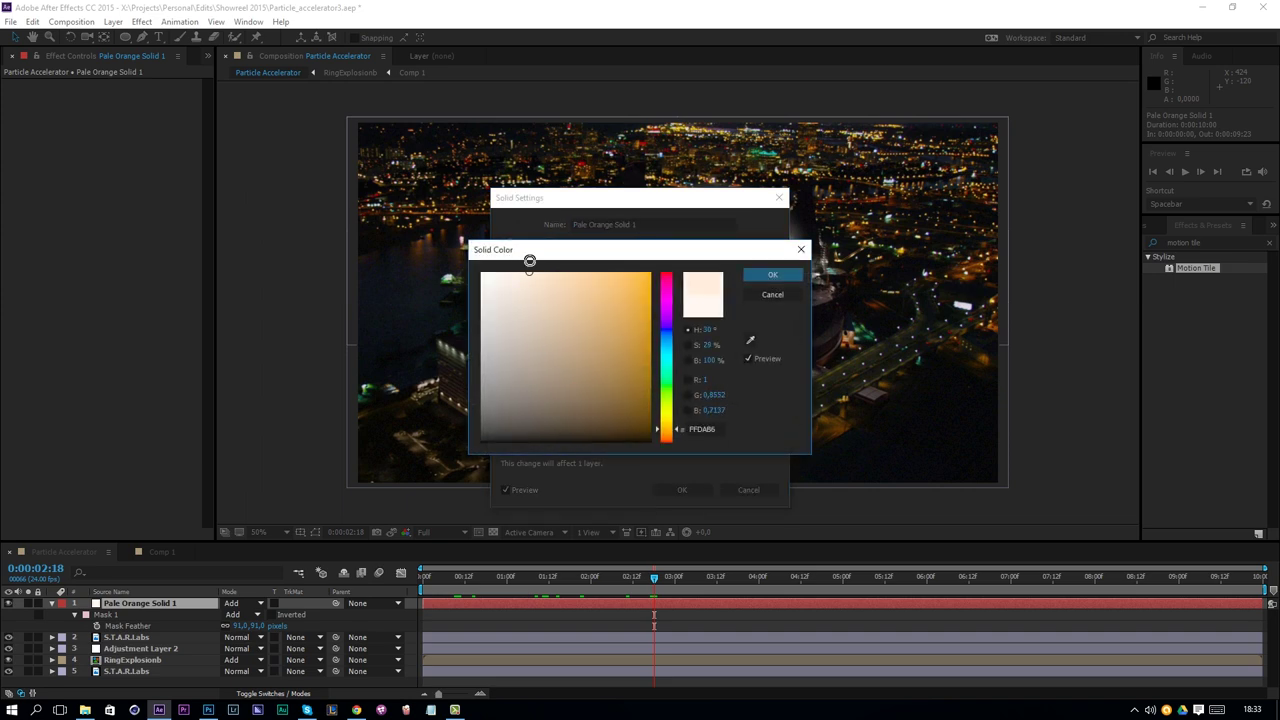
left_click(749, 272)
left_click(684, 489)
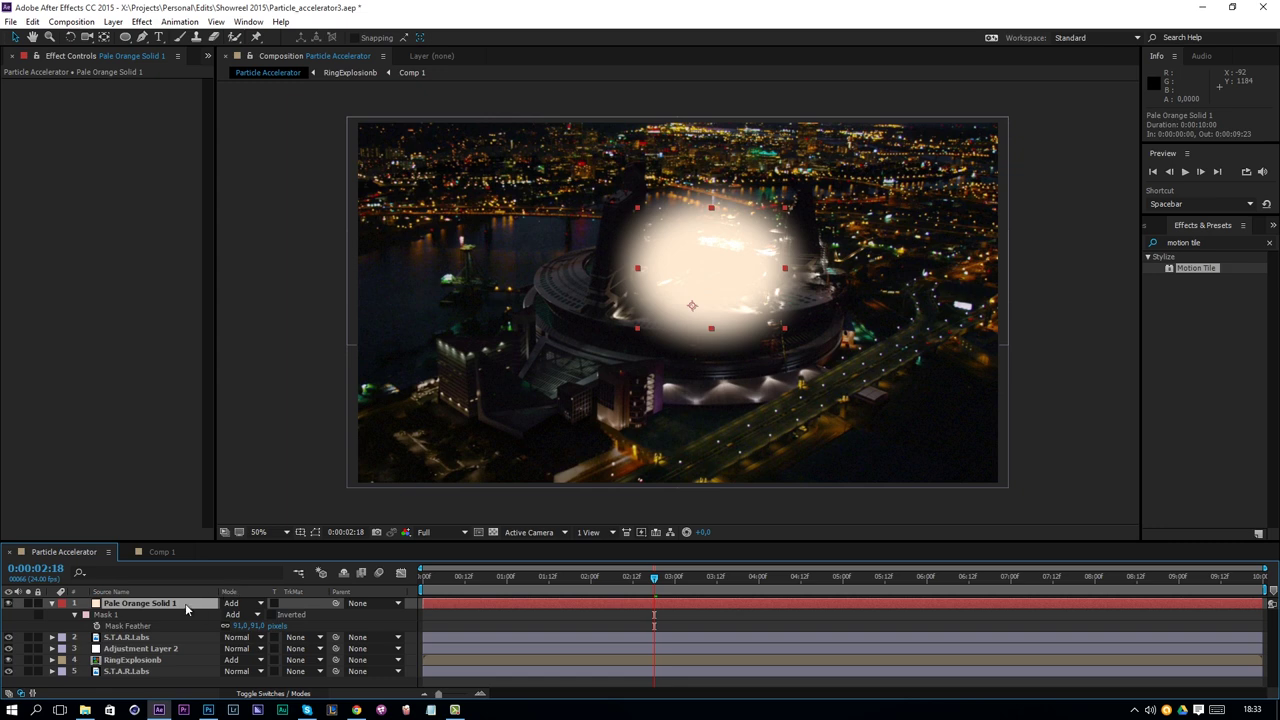
Duplicate the pale orange glow, scale the copy down, and center it inside the original glow
key("ctrl+d")
key("s")
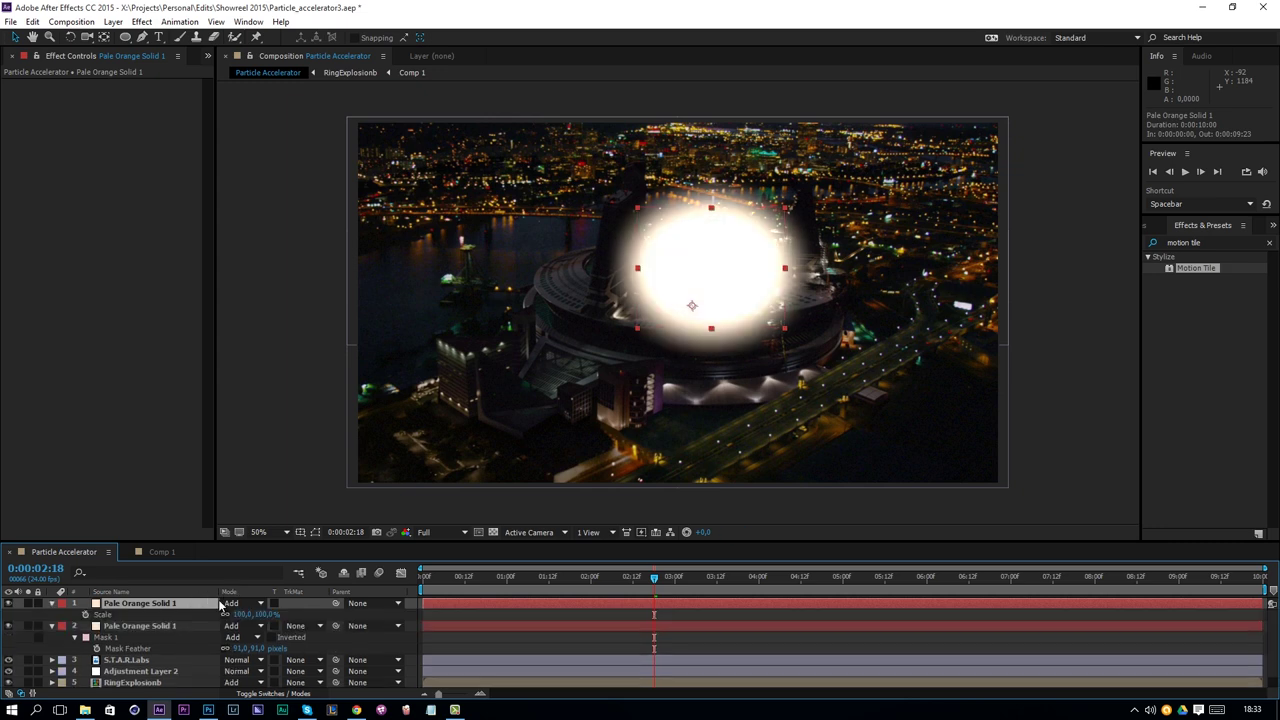
left_click_drag(240, 614, 205, 614)
left_click_drag(729, 285, 734, 266)
Set the mask feather to 123 pixels on the smaller glow and 149 pixels on the larger one
key("f")
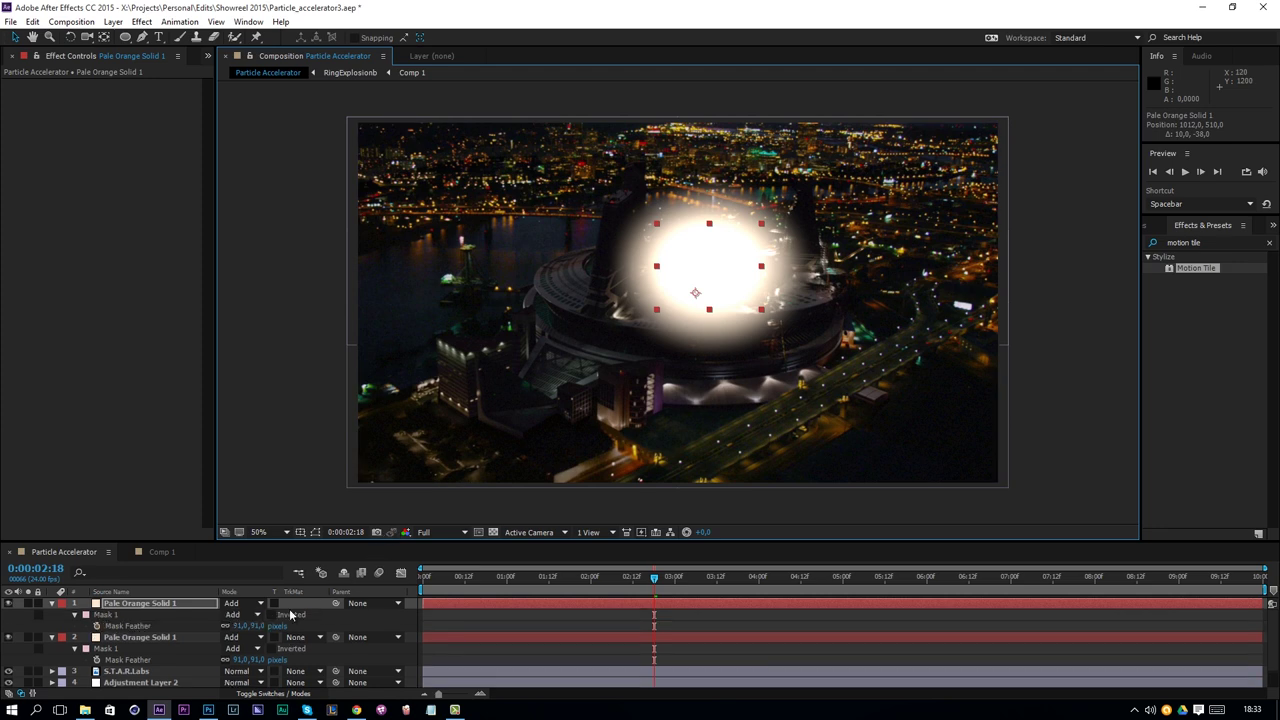
key("f")
key("f")
left_click_drag(256, 625, 300, 660)
left_click(158, 640)
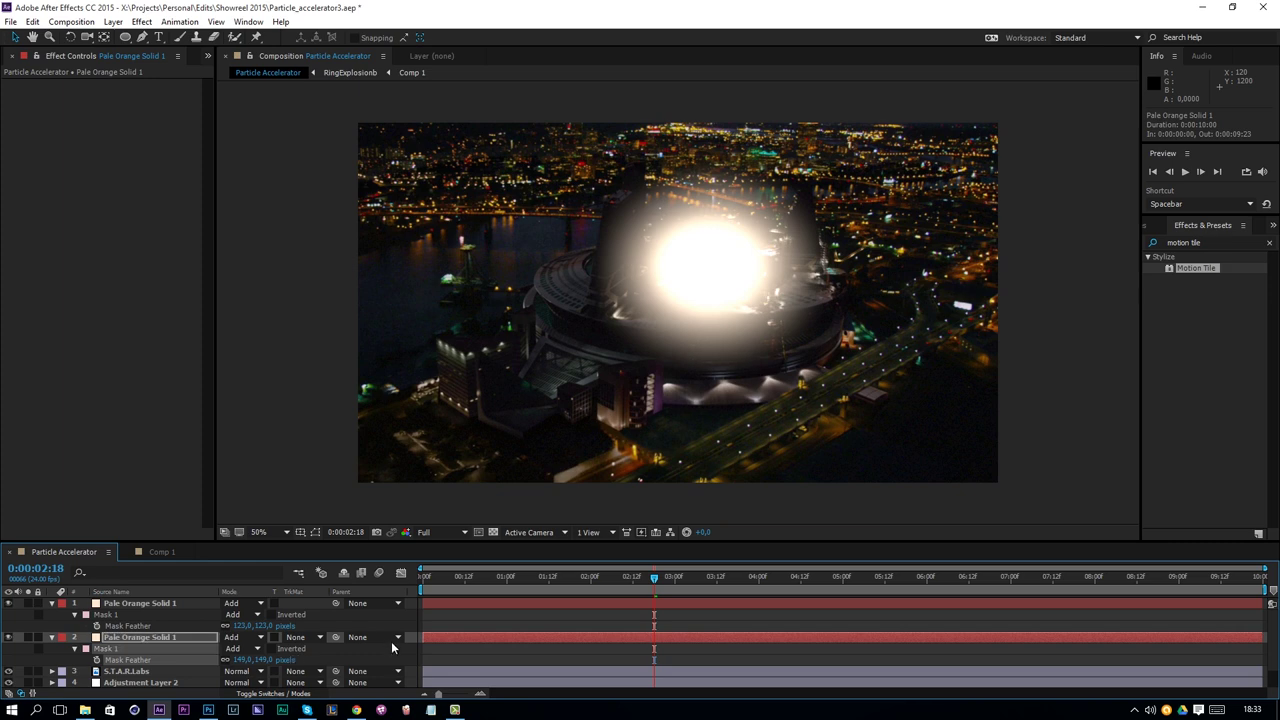
Lower the larger glow's opacity to 17%
left_click(180, 641)
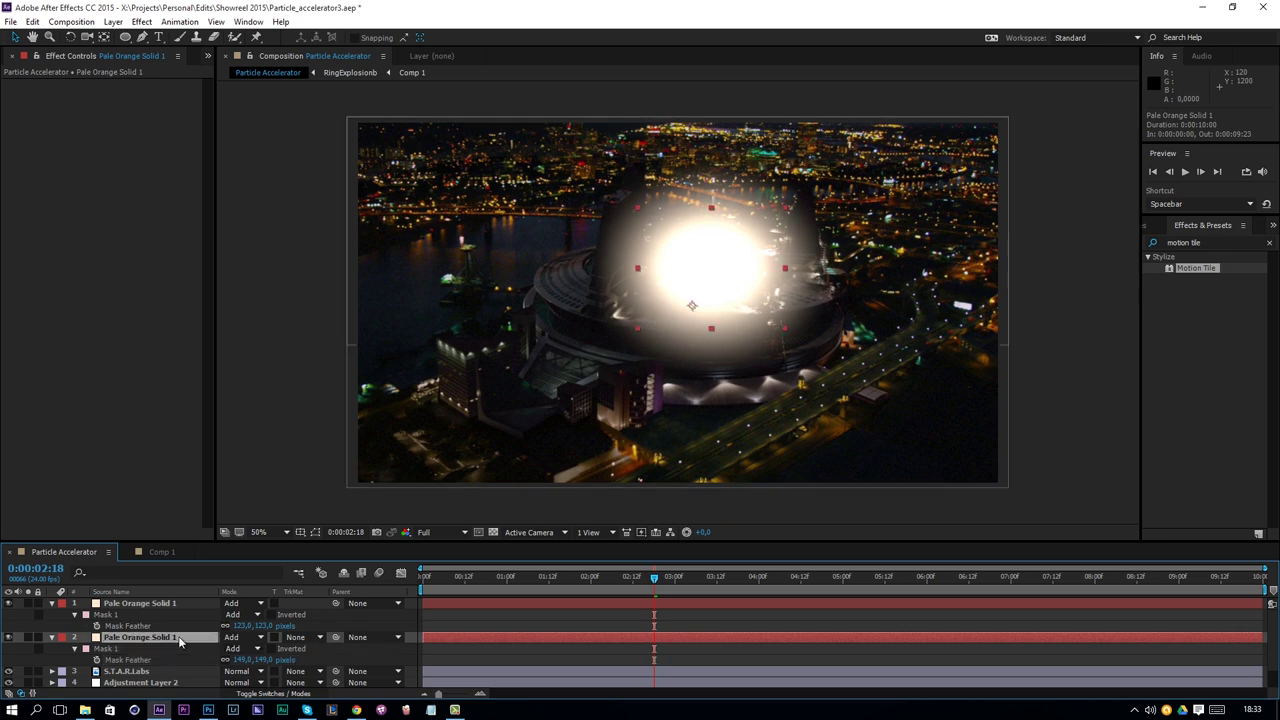
key("t")
left_click_drag(230, 648, 183, 648)
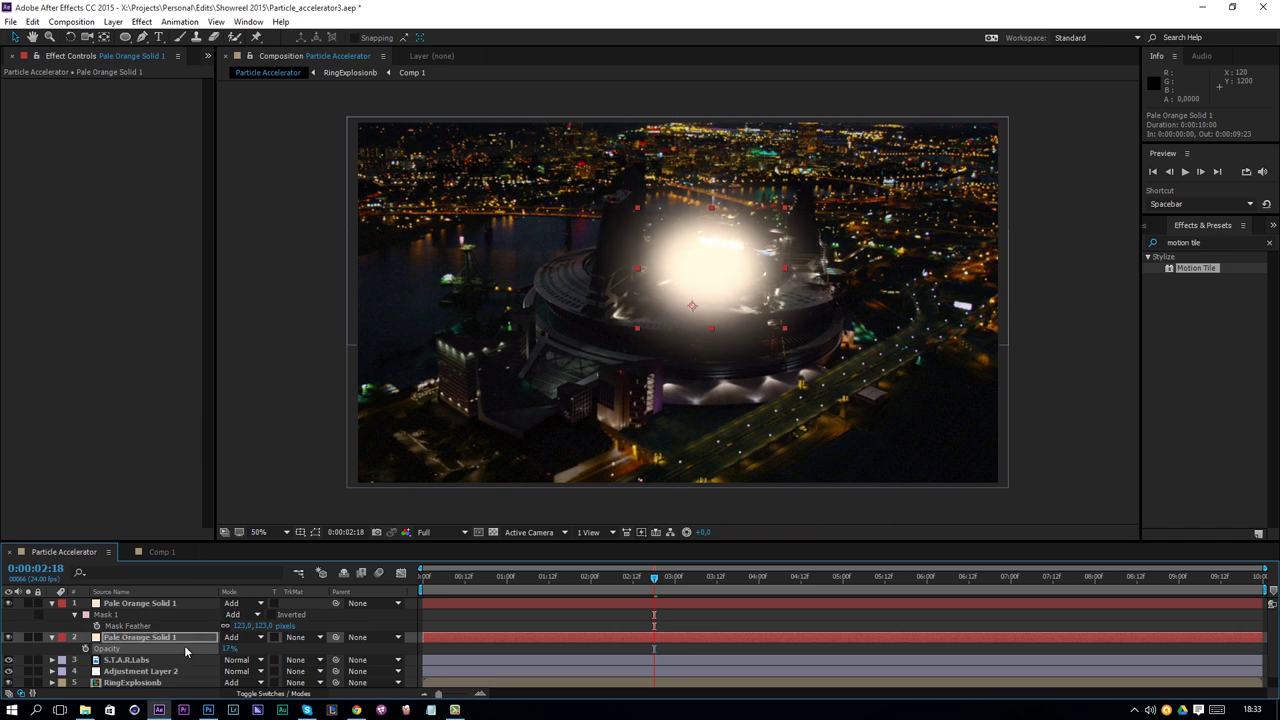
Duplicate the smaller glow, scale the new copy to 55%, and nudge it back to the glow's center
left_click(145, 609)
key("ctrl+d")
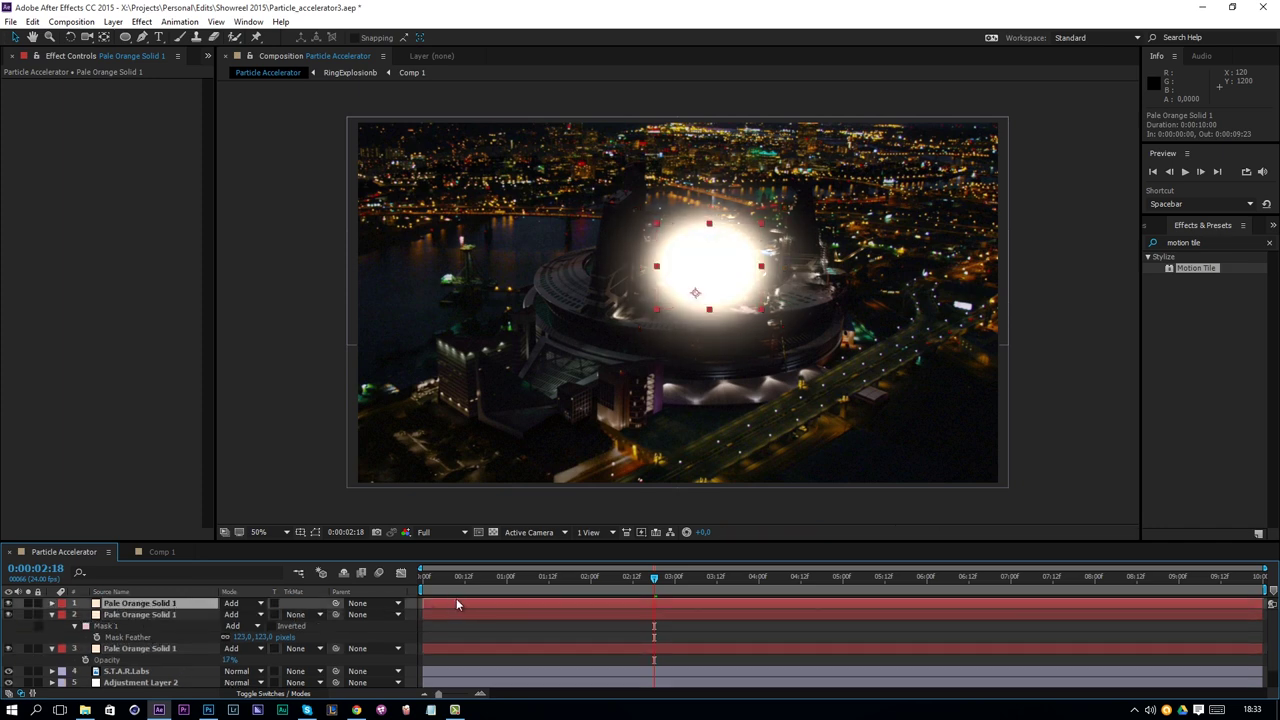
key("f")
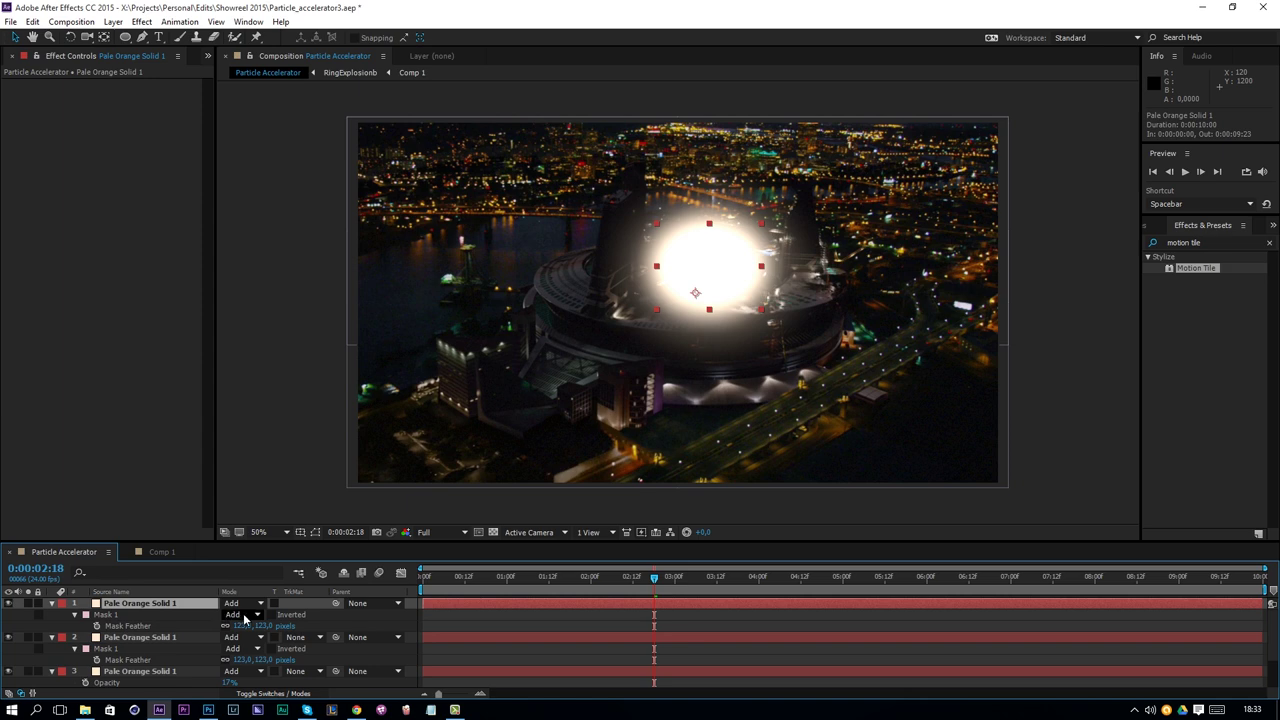
key("s")
left_click_drag(240, 614, 224, 614)
left_click_drag(707, 271, 709, 266)
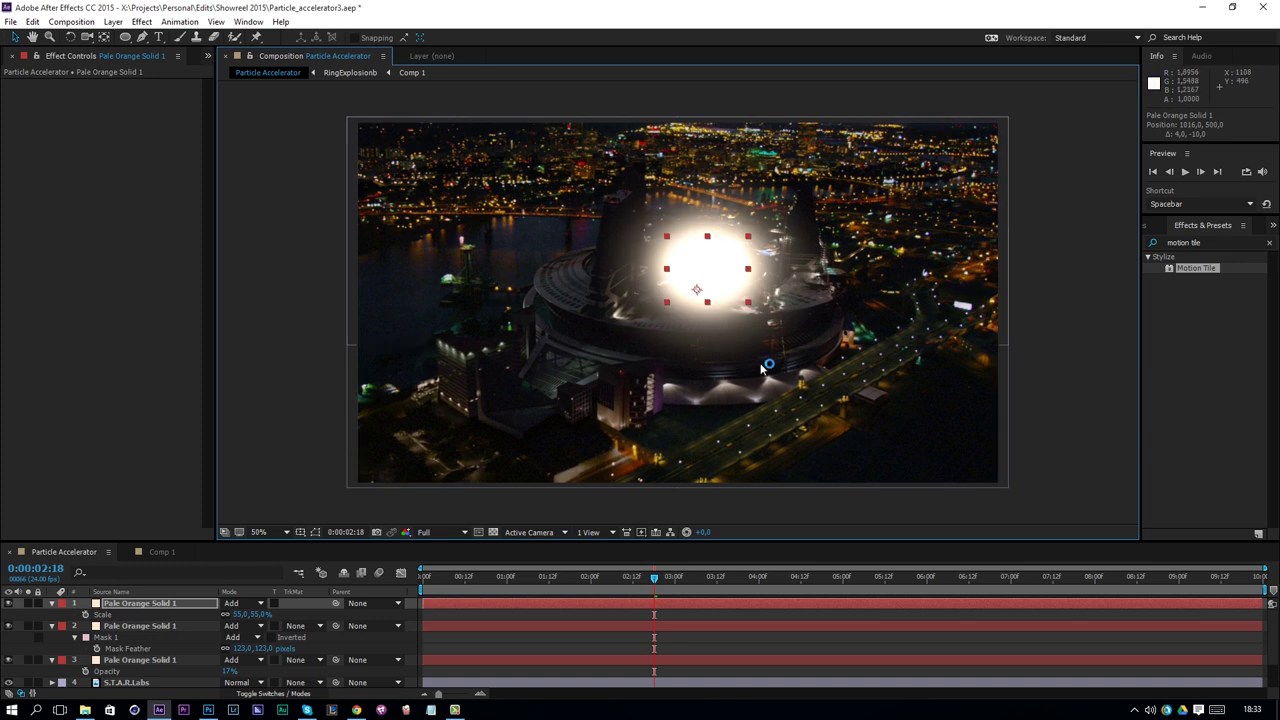
Collapse the expanded properties of all layers and deselect the layers
left_click(714, 621)
left_click(714, 614)
key("ctrl+a")
left_click(52, 604)
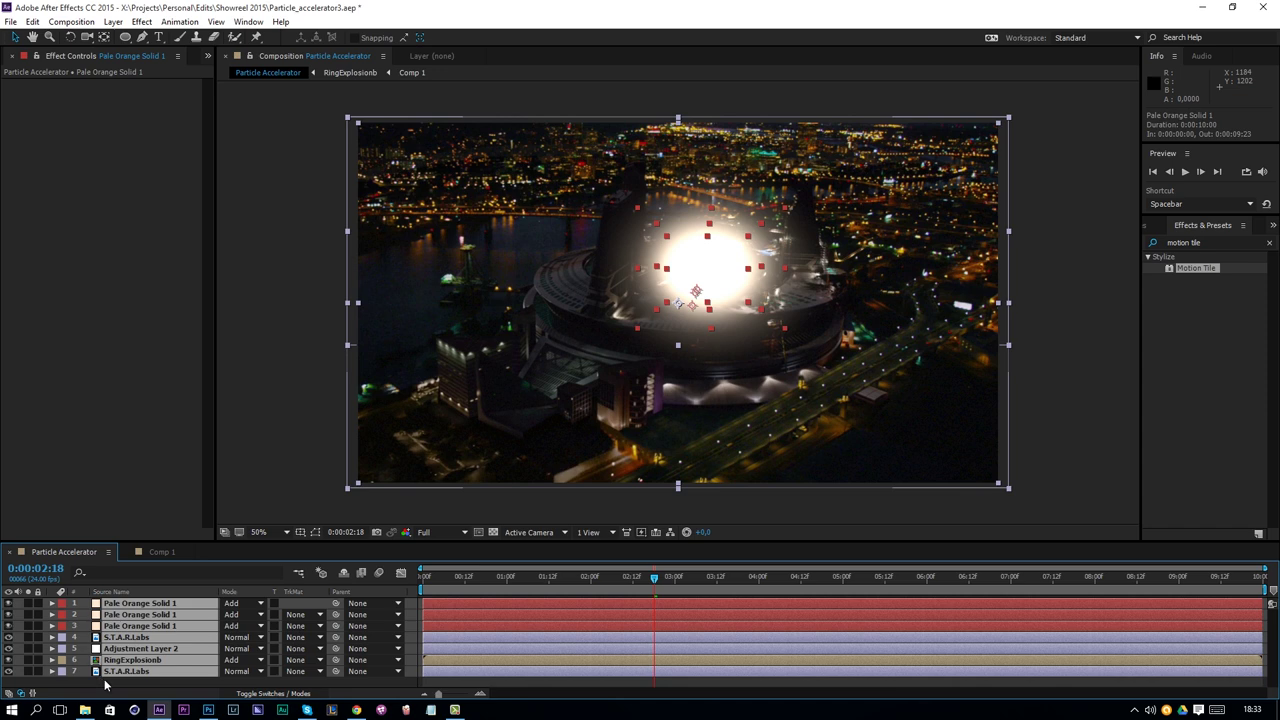
left_click(105, 685)
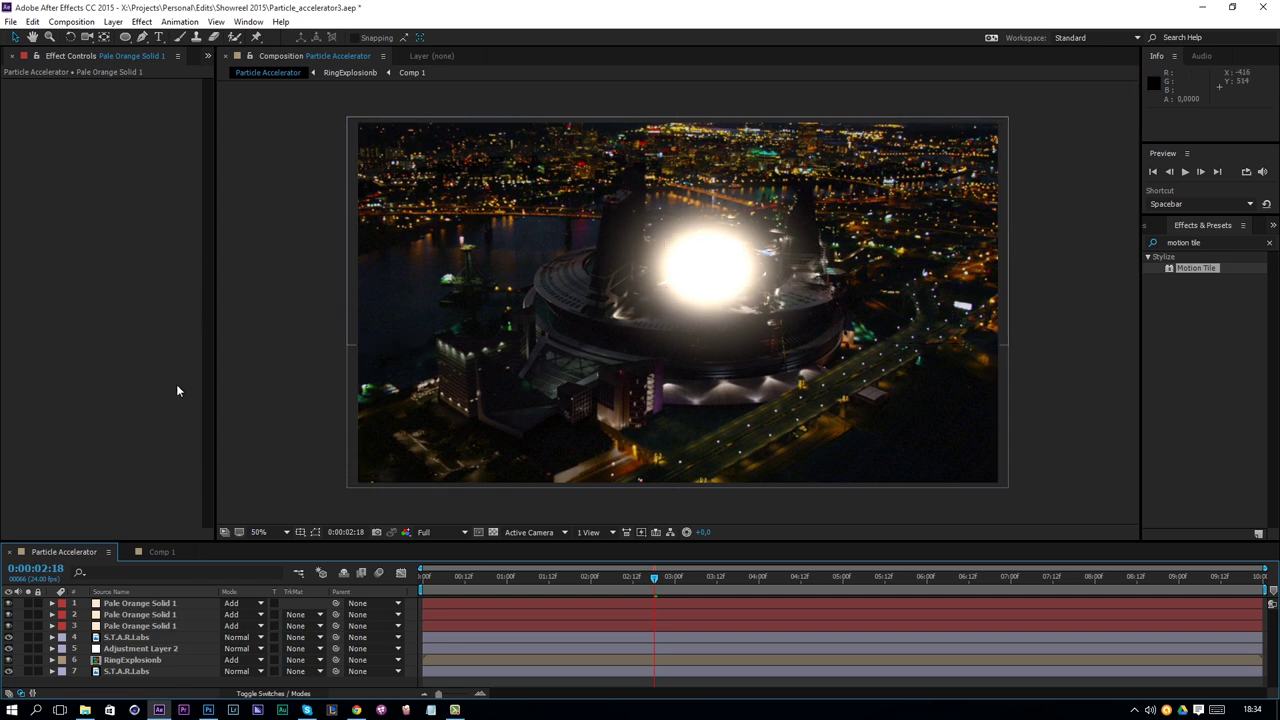
Create a 1920 by 1080 pixel solid layer with the saturated blue color 000BEF
left_click(113, 21)
mouse_move(130, 37)
left_click(385, 51)
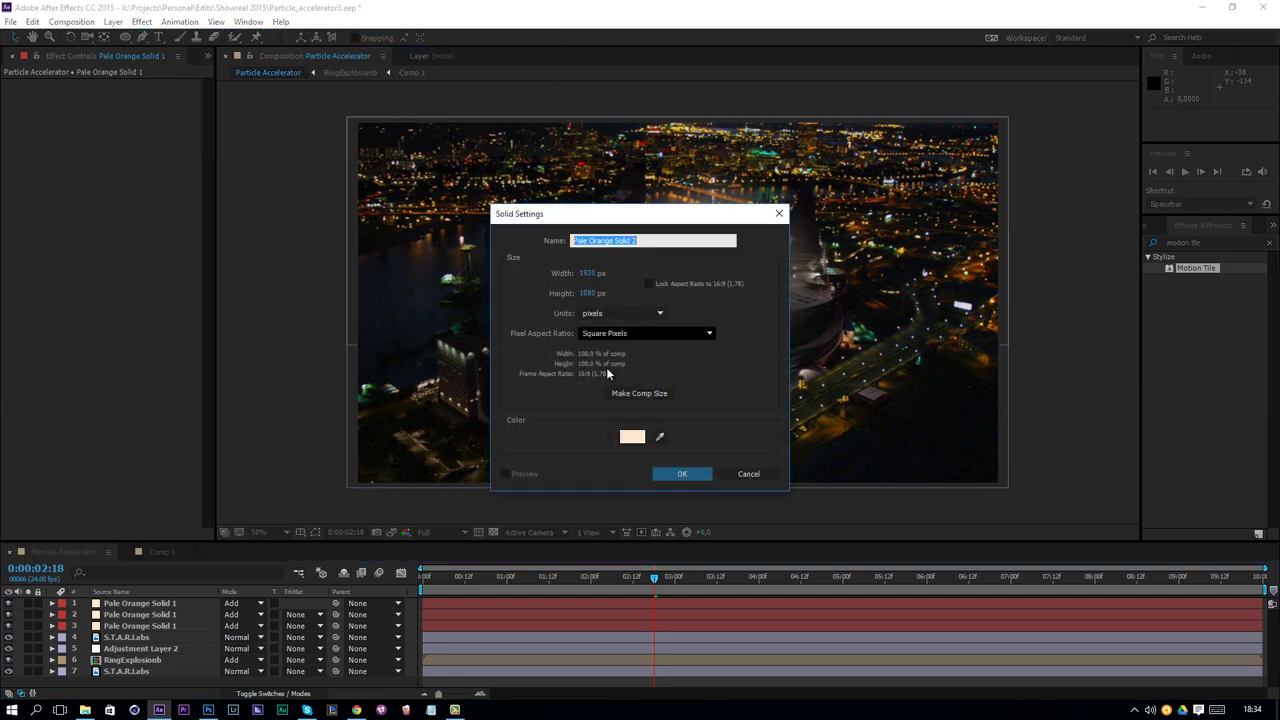
left_click(636, 437)
left_click_drag(662, 408, 663, 336)
mouse_move(616, 294)
left_mouse_down()
mouse_move(634, 281)
mouse_move(640, 293)
left_mouse_up()
left_click(650, 272)
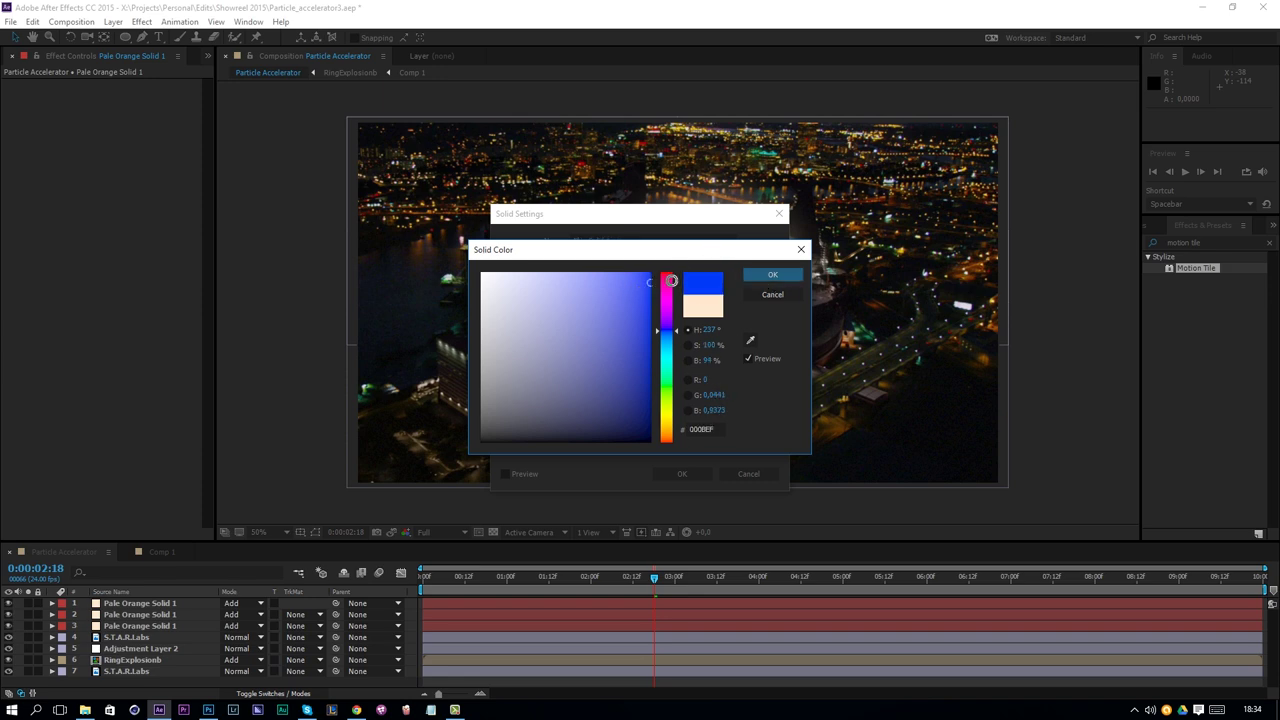
left_click(773, 275)
left_click(682, 473)
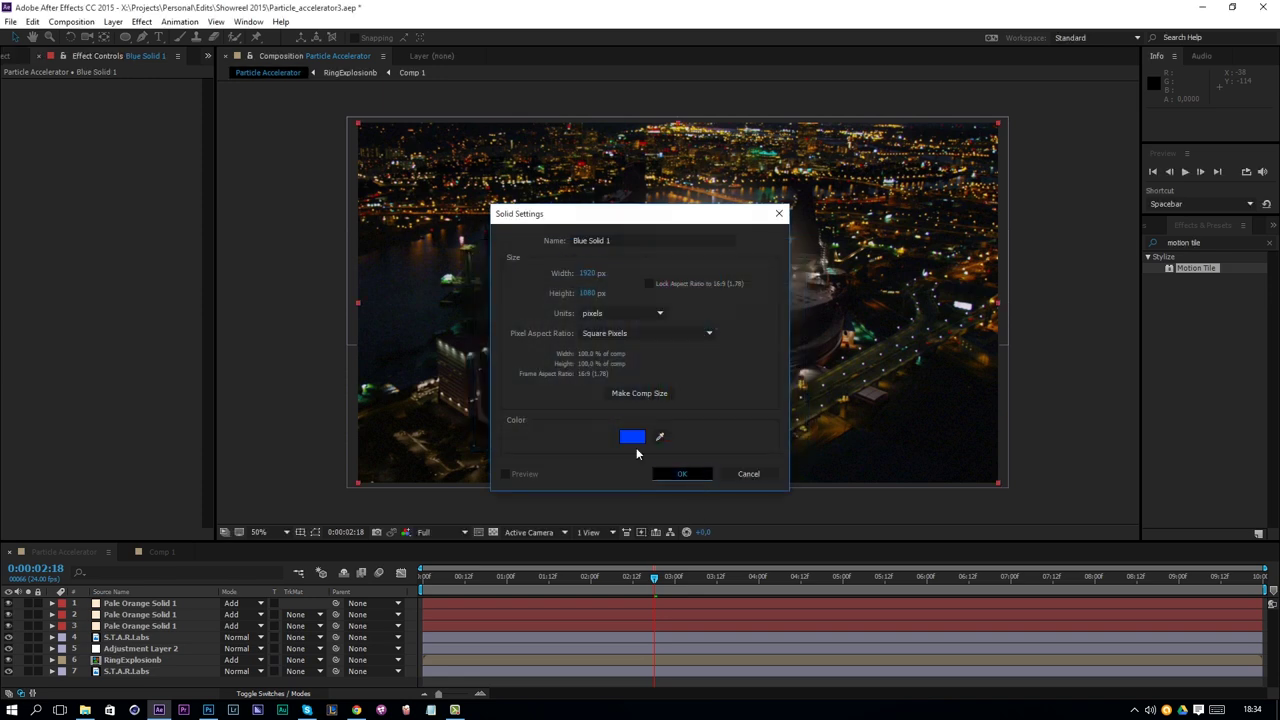
Hide the blue solid and draw a thin four-point streak mask on it, spanning the frame horizontally through the glow
left_click(142, 37)
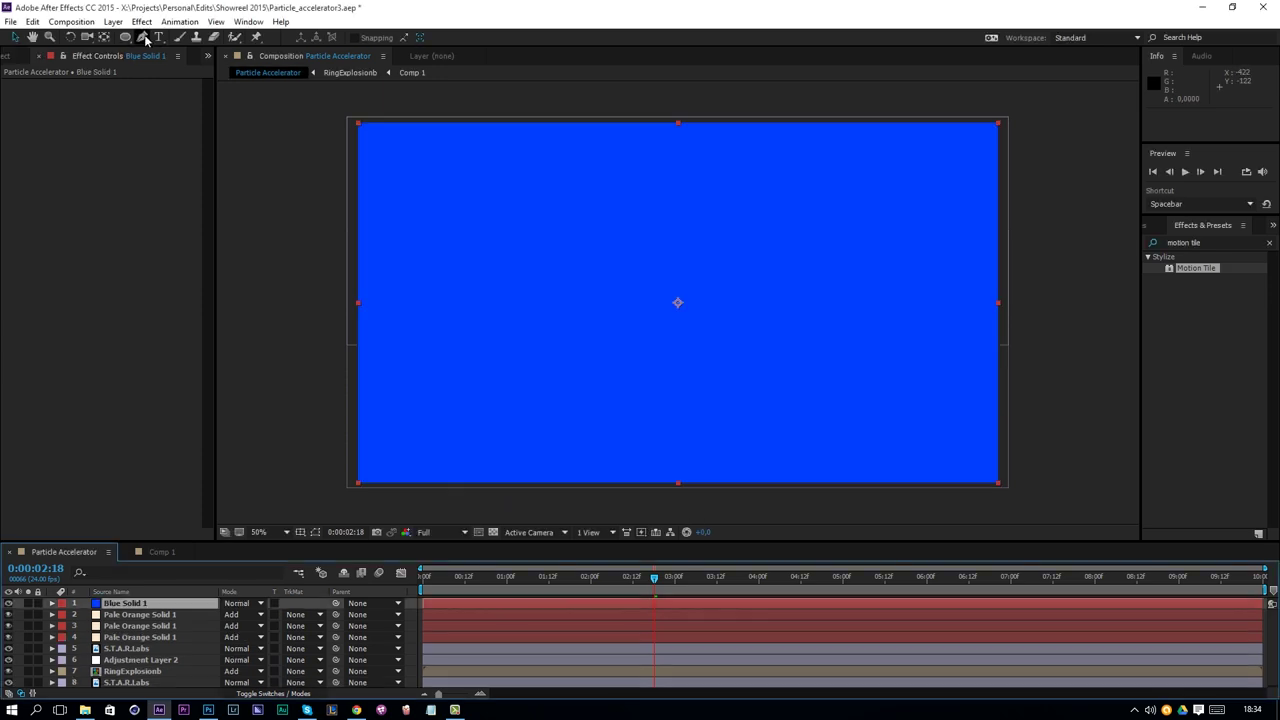
left_click(9, 603)
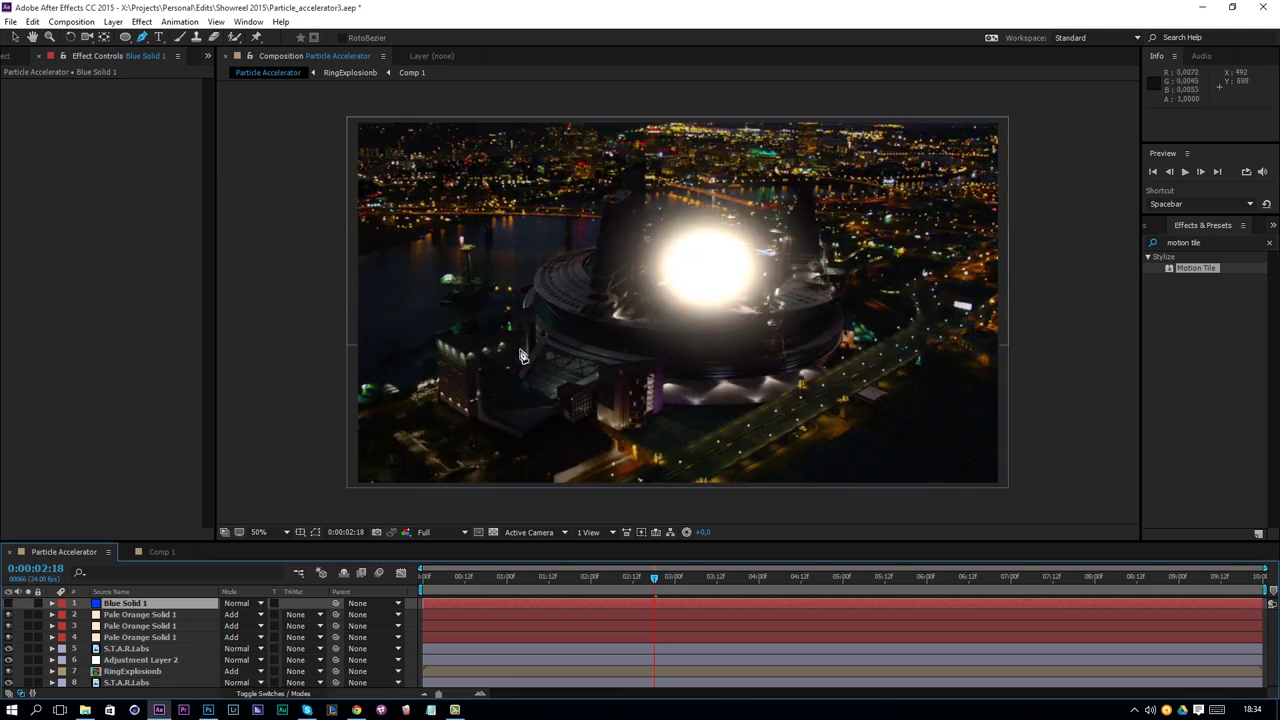
left_click(357, 259)
left_click(706, 250)
left_click(1043, 256)
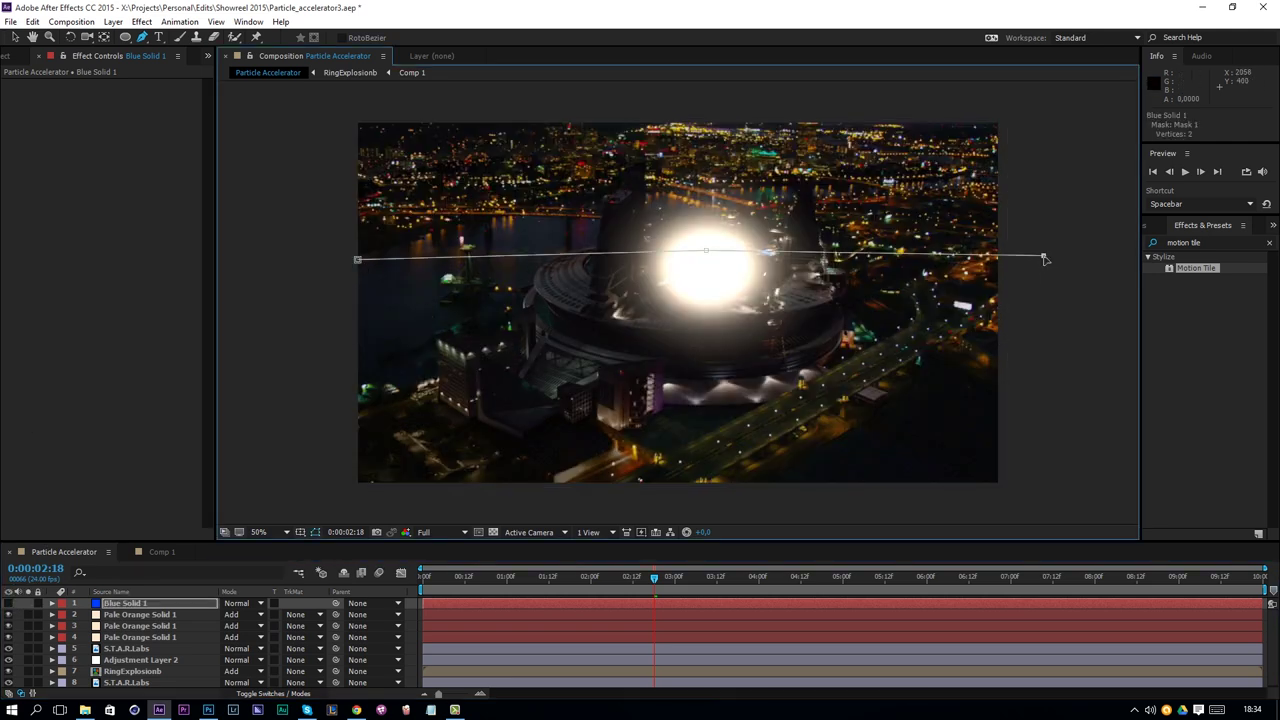
left_click(701, 262)
left_click(357, 259)
Show the blue solid again and feather its streak mask by 5 pixels
left_click(8, 603)
key("f")
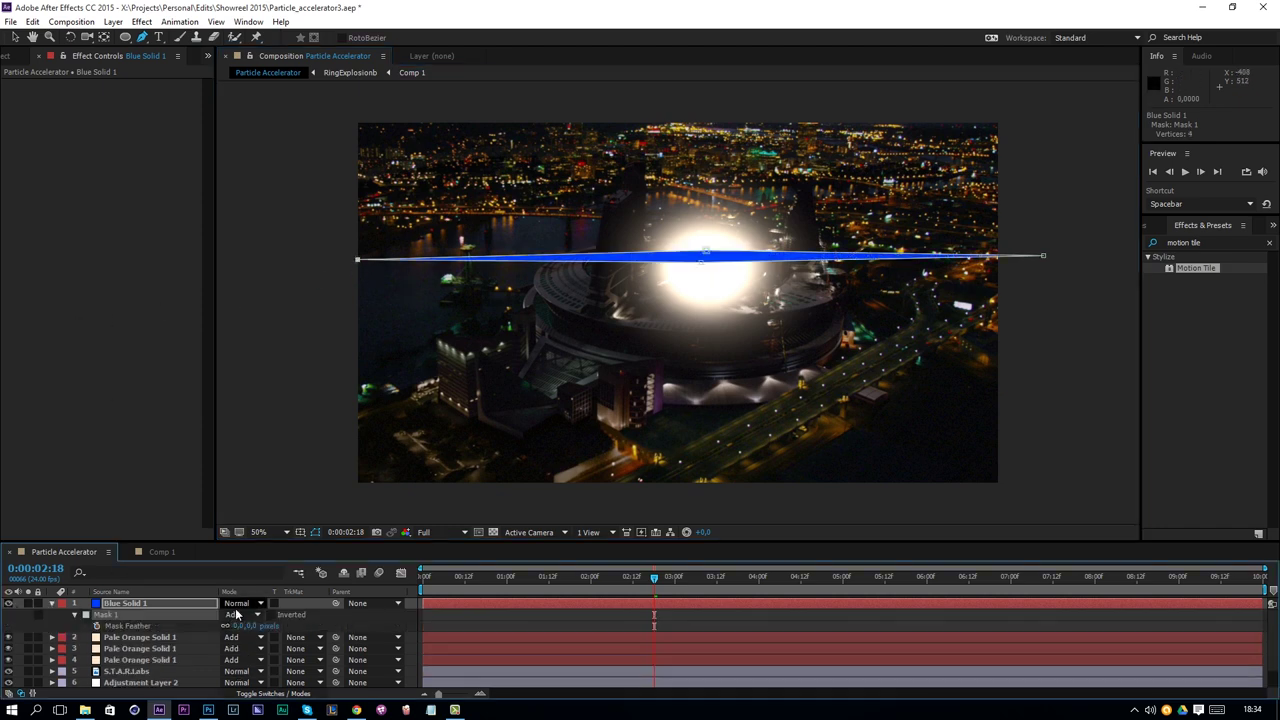
key("v")
left_click_drag(240, 626, 242, 626)
Add an elliptical mask about 1454 by 694 pixels around the streak's middle and set its mode to Intersect
key("q")
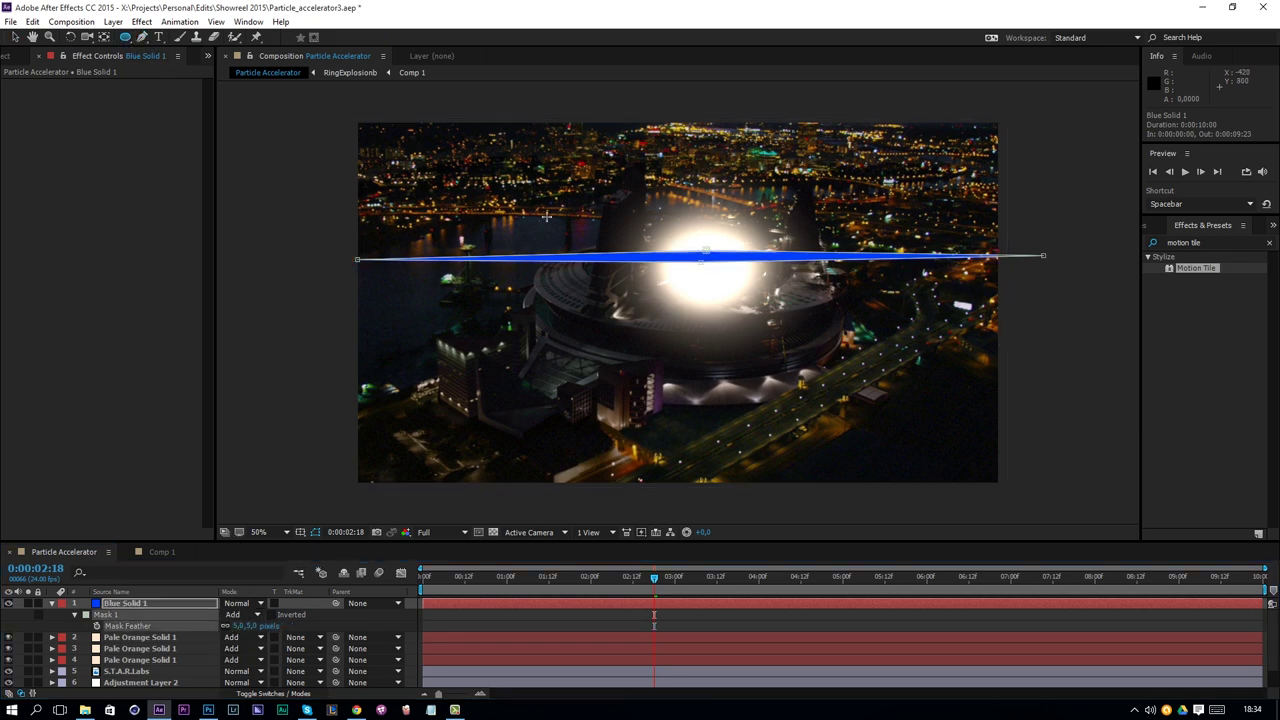
left_click_drag(452, 132, 935, 366)
left_click(235, 649)
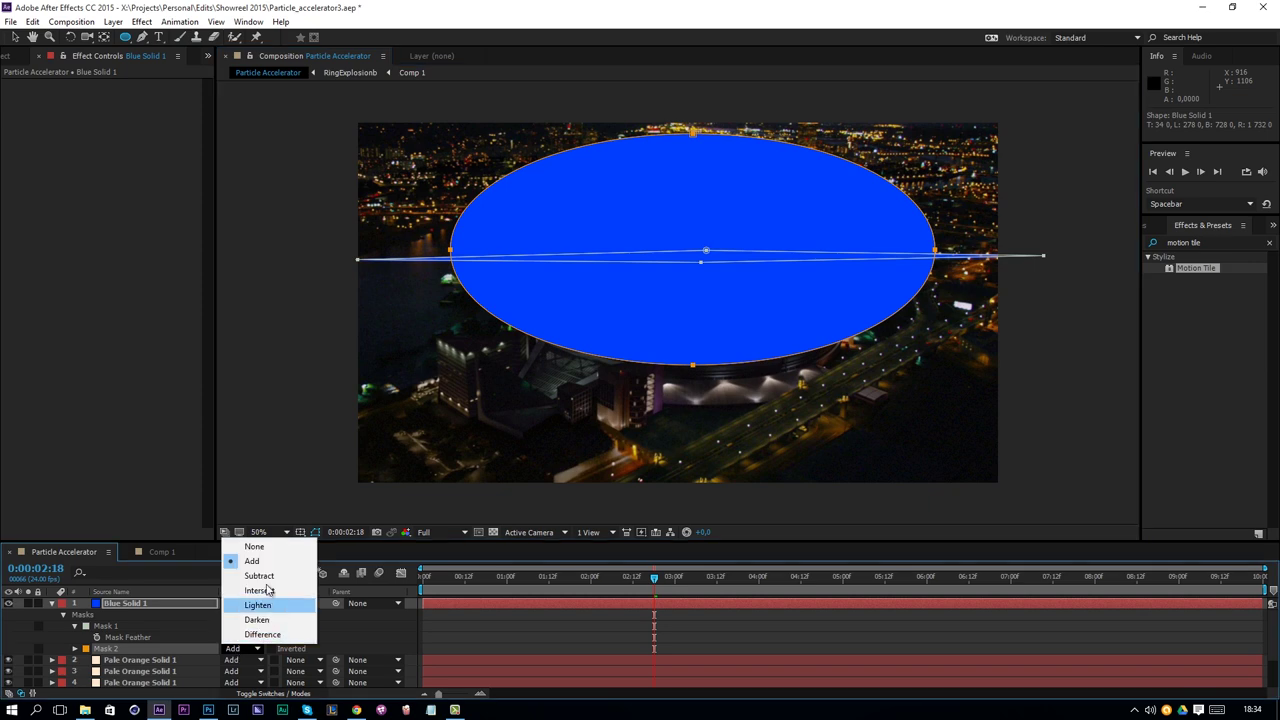
left_click(264, 577)
left_click(240, 649)
left_click(258, 590)
Feather the blue solid's elliptical mask by 233 pixels and turn off the mask outlines in the viewer
key("f")
key("f")
left_click_drag(260, 648, 683, 629)
key("v")
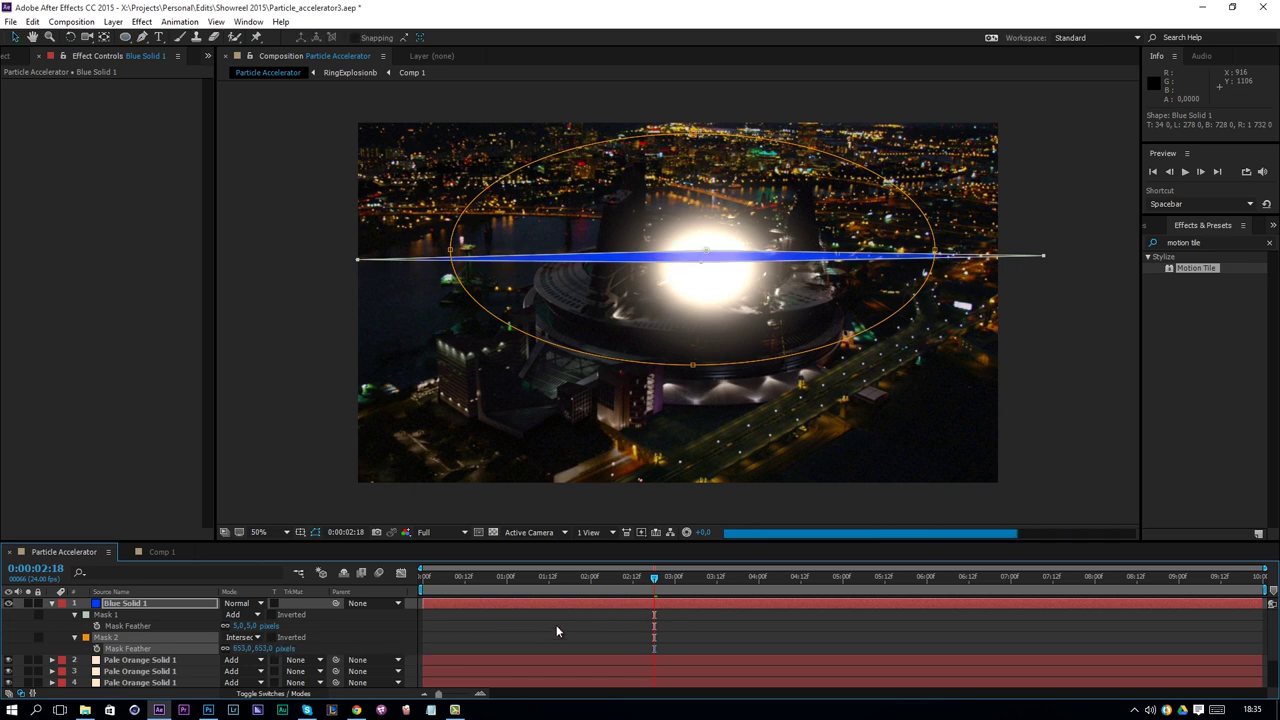
left_click(533, 634)
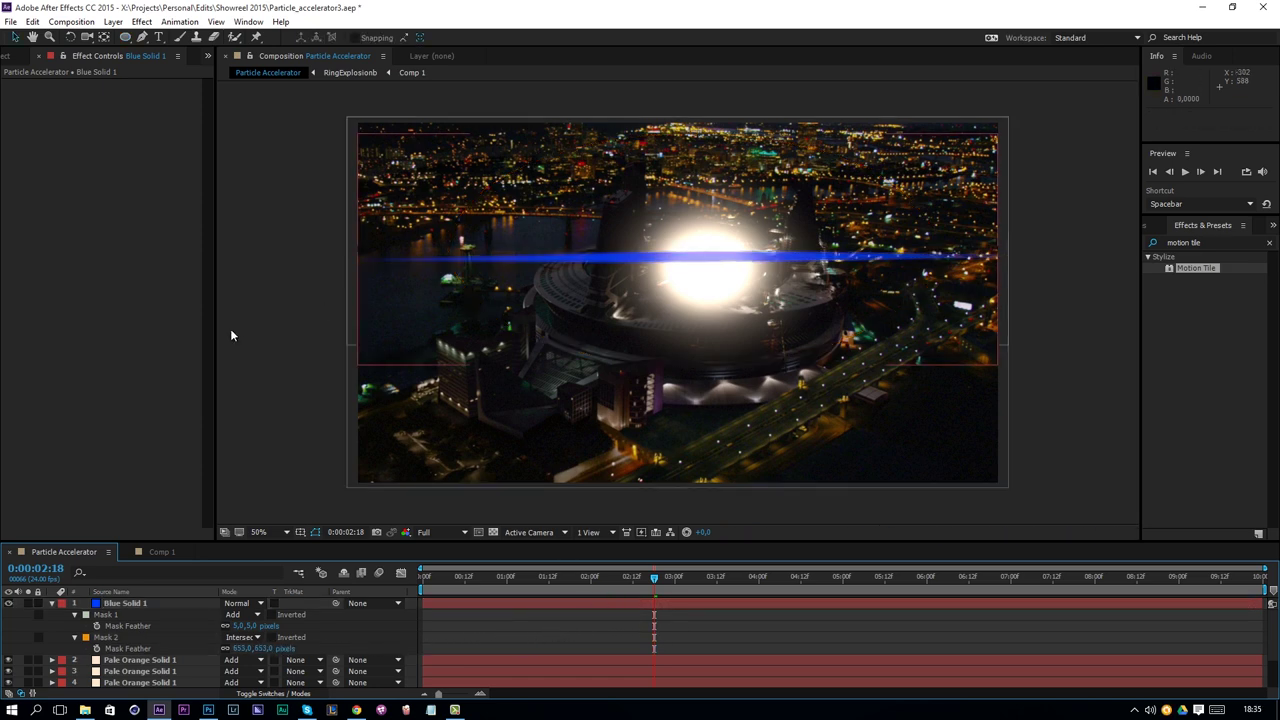
left_click_drag(245, 648, 185, 648)
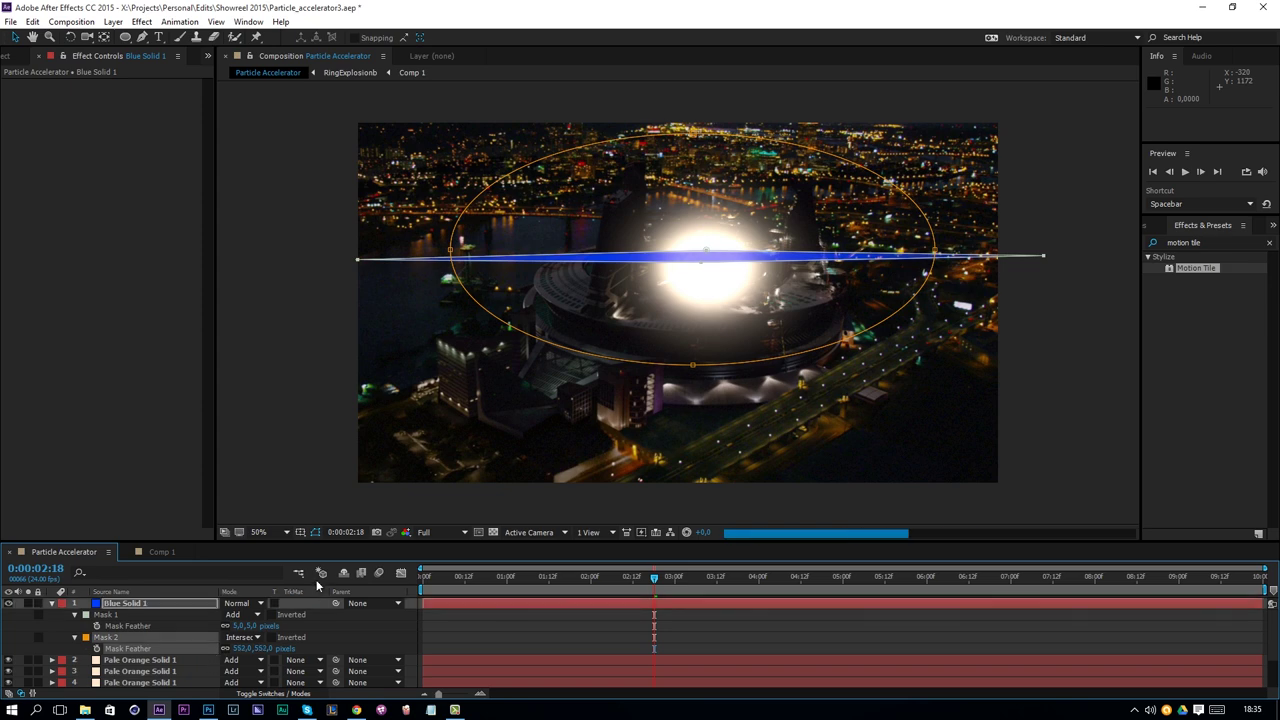
left_click(316, 532)
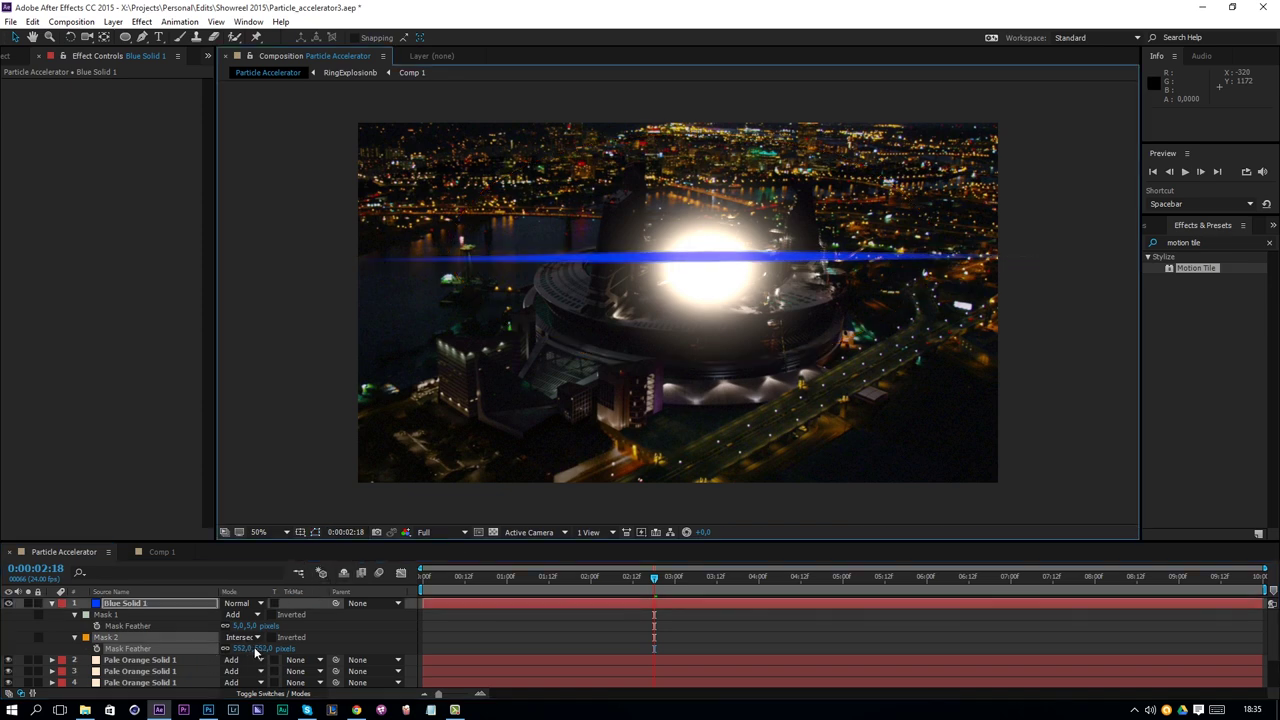
left_click_drag(262, 648, 32, 648)
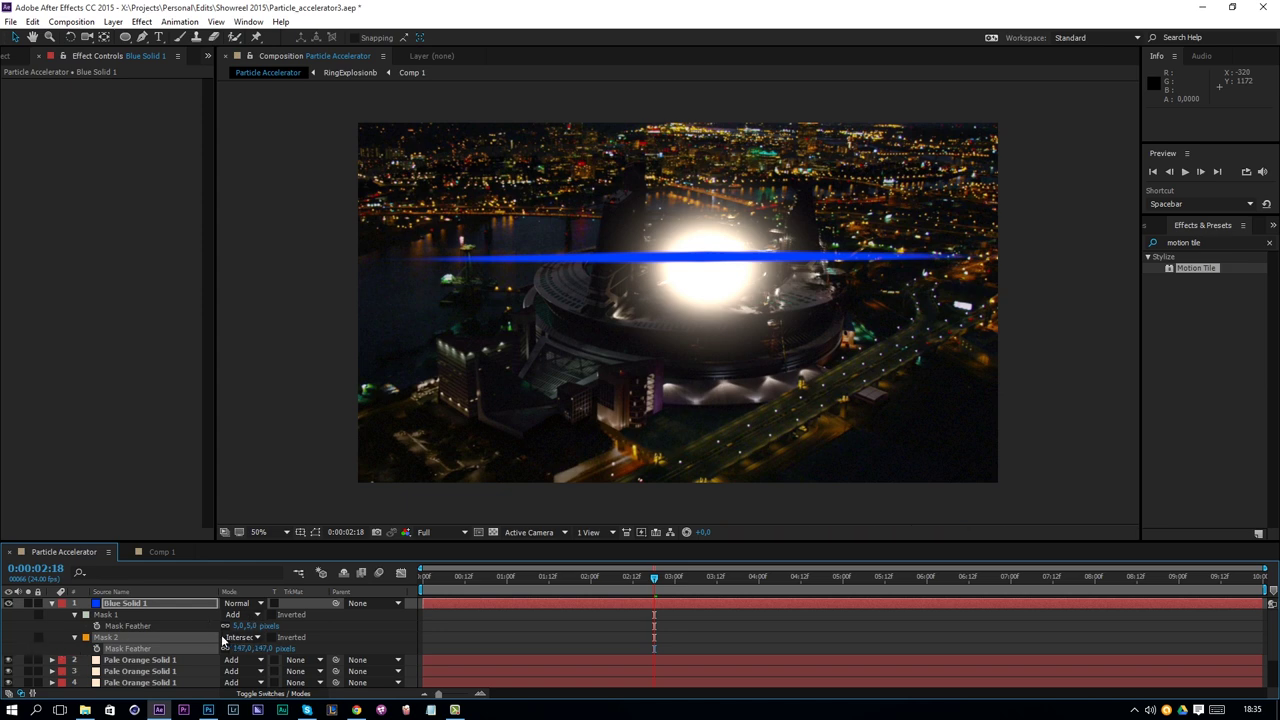
left_click_drag(263, 648, 282, 649)
Set the blue streak's blending mode to Add and its opacity to 11%
left_click(254, 604)
left_click(262, 156)
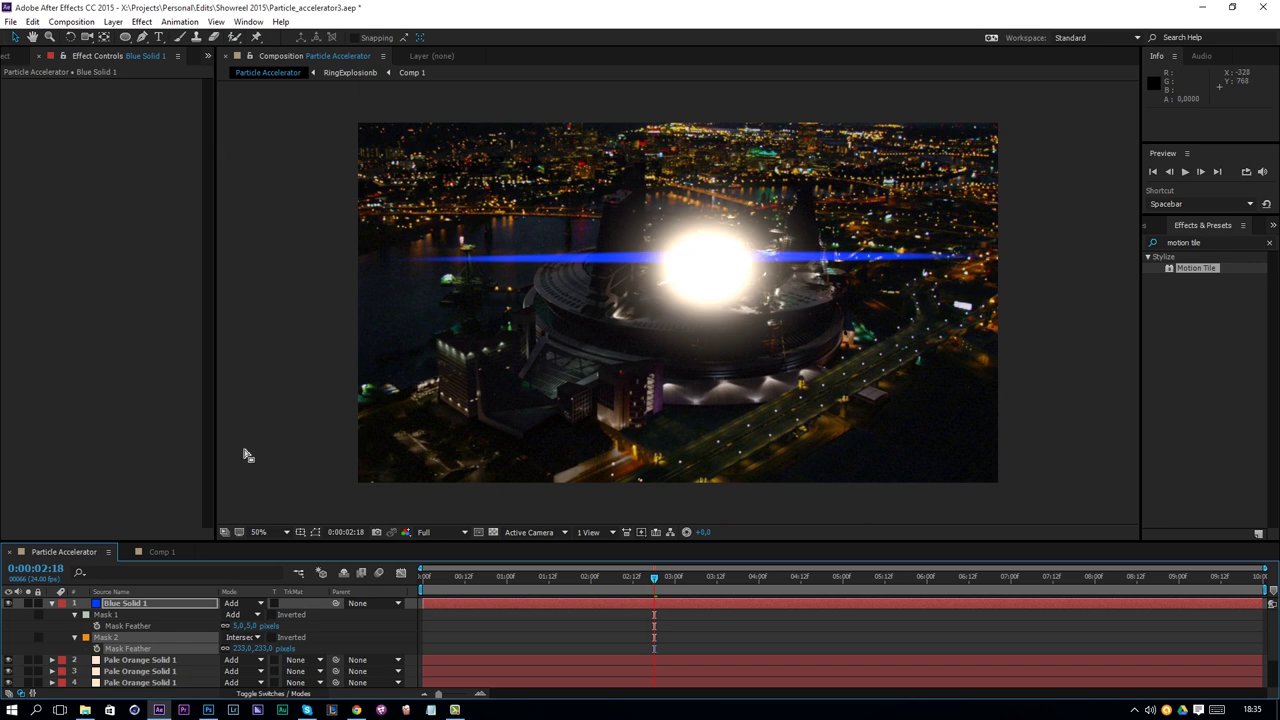
left_click(175, 603)
key("t")
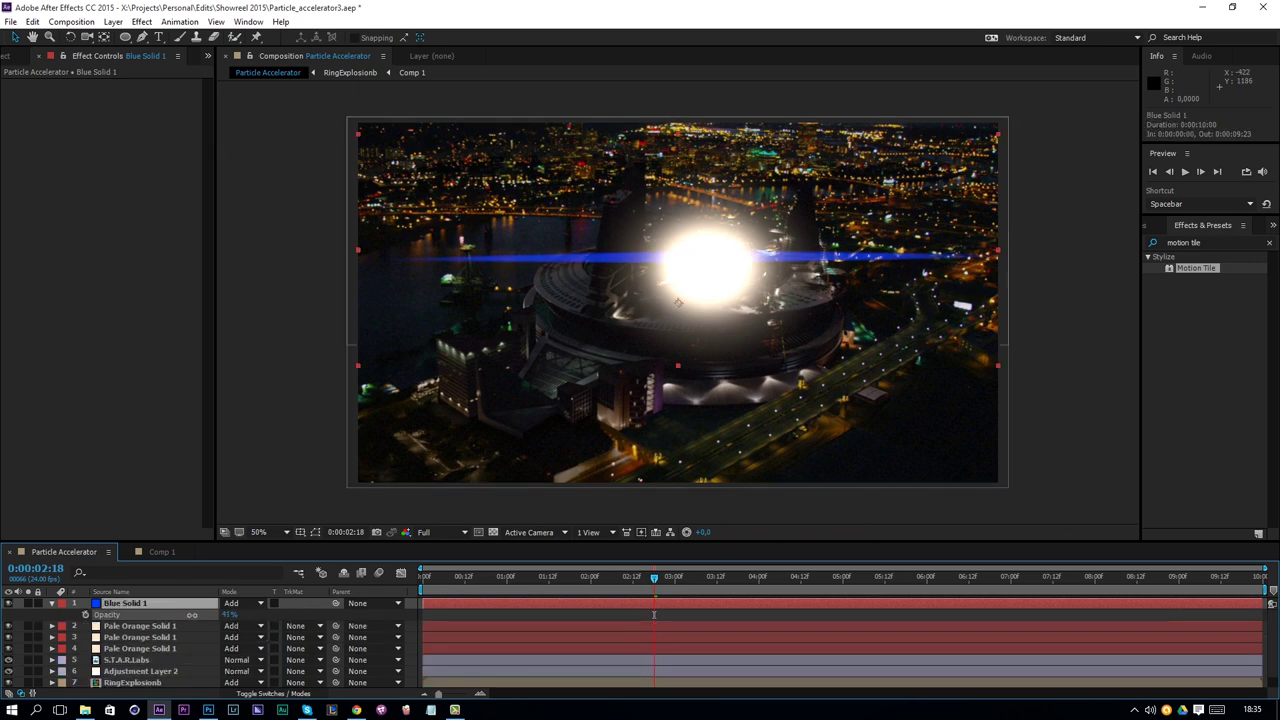
left_click_drag(229, 614, 205, 614)
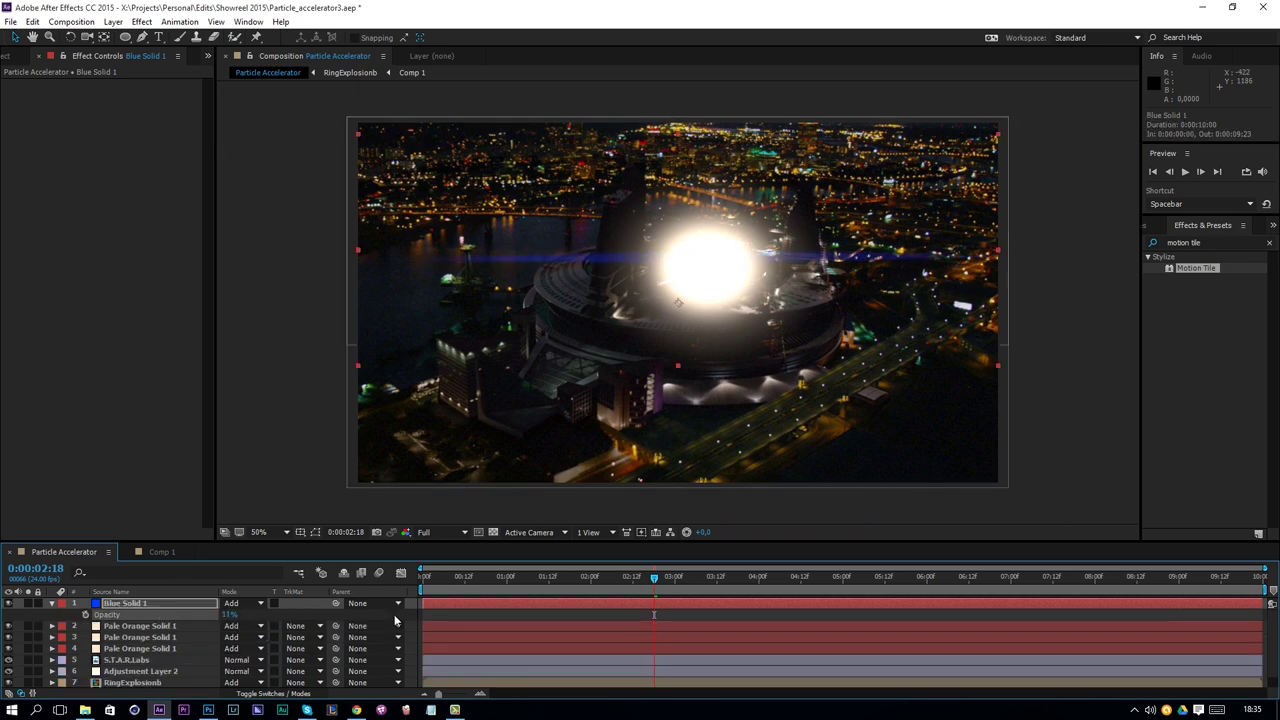
left_click(443, 617)
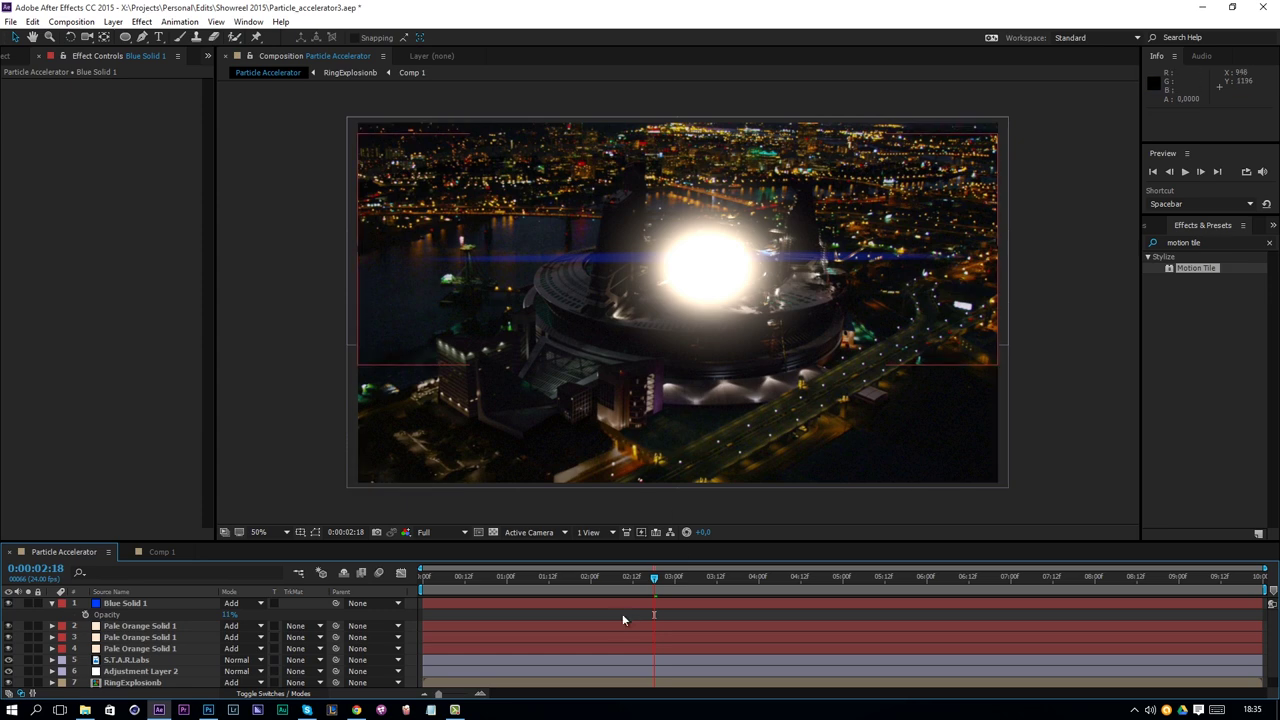
Widen the blue streak's elliptical mask by moving its right-hand point out to the image's right edge
left_click(616, 603)
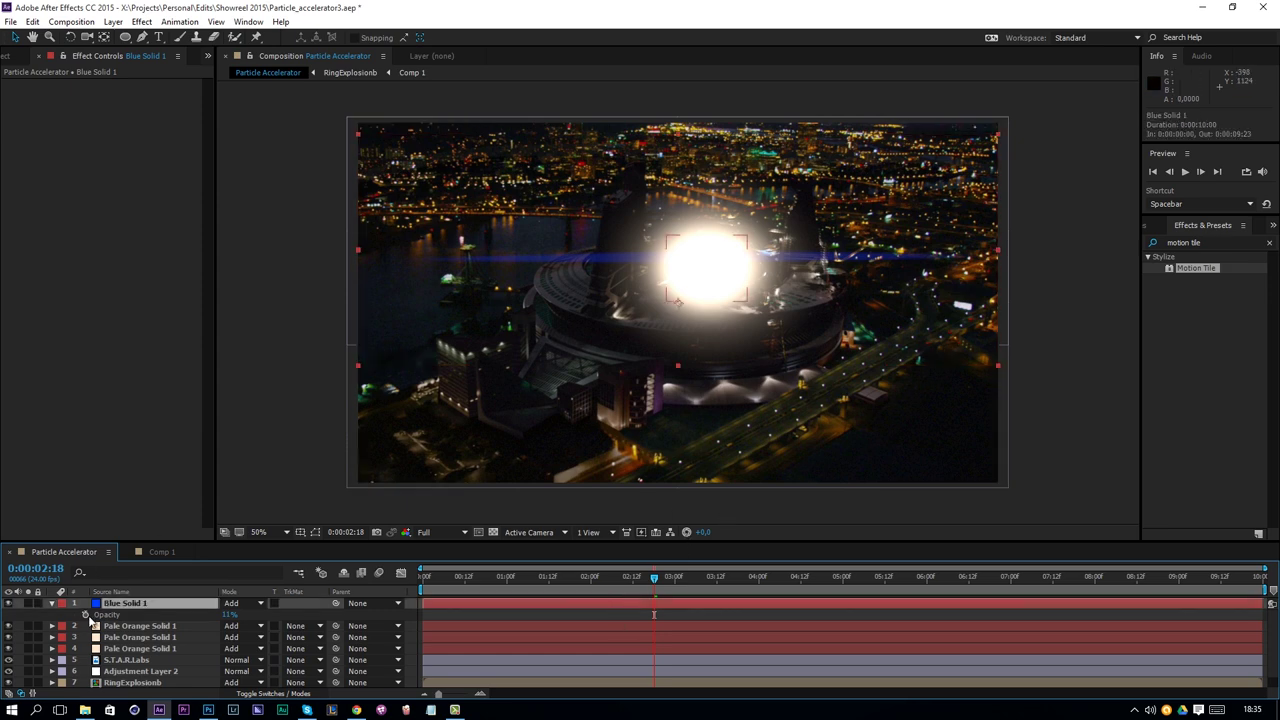
left_click(313, 532)
left_click_drag(1044, 259, 963, 255)
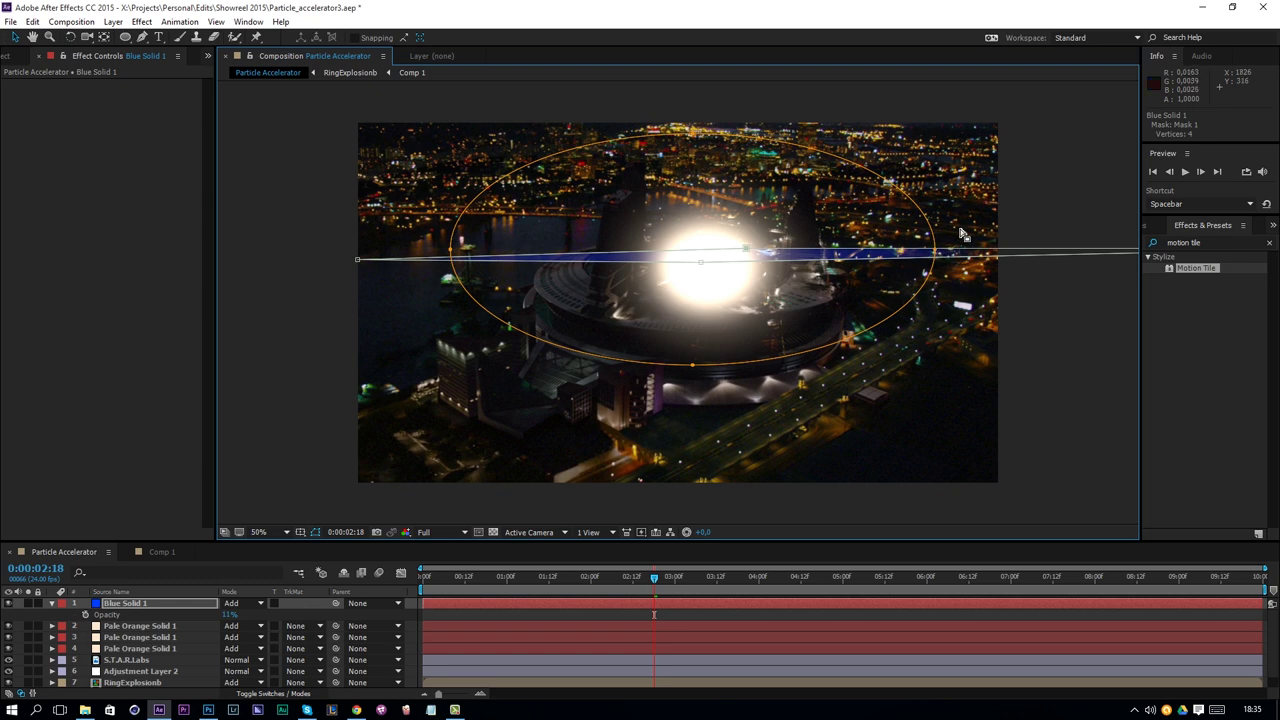
double_click(967, 234)
key("m")
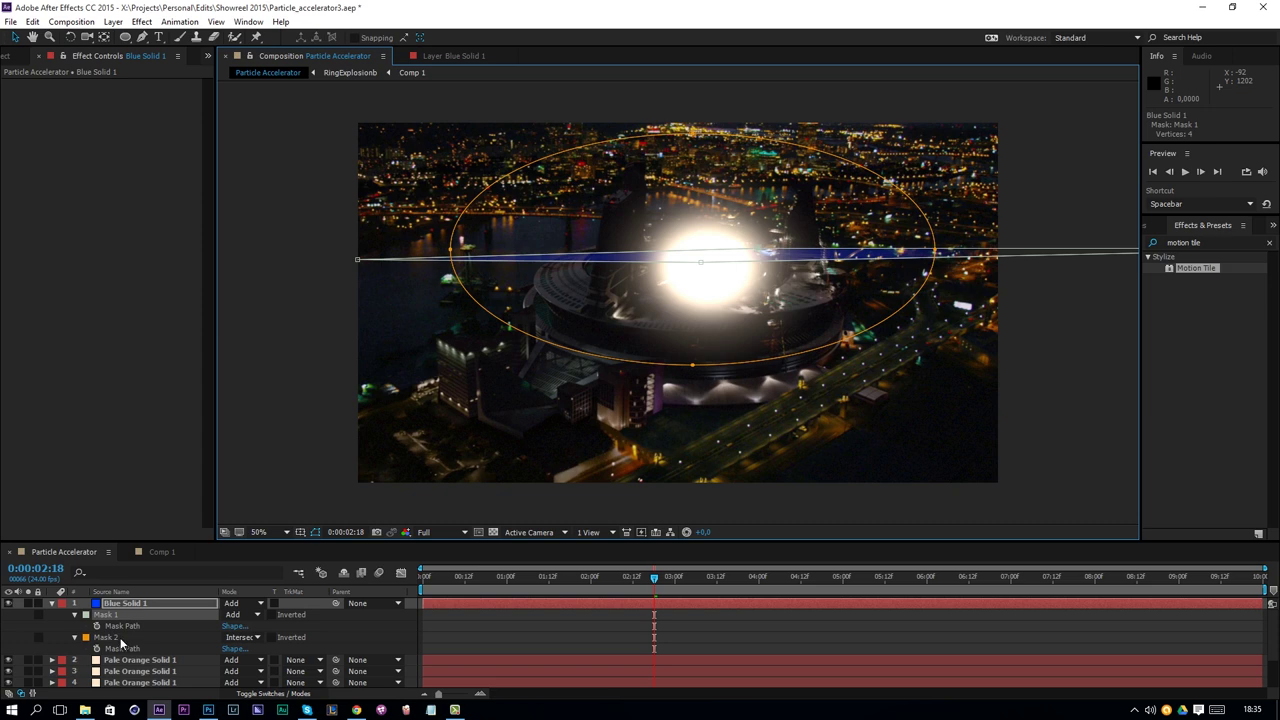
left_click(118, 638)
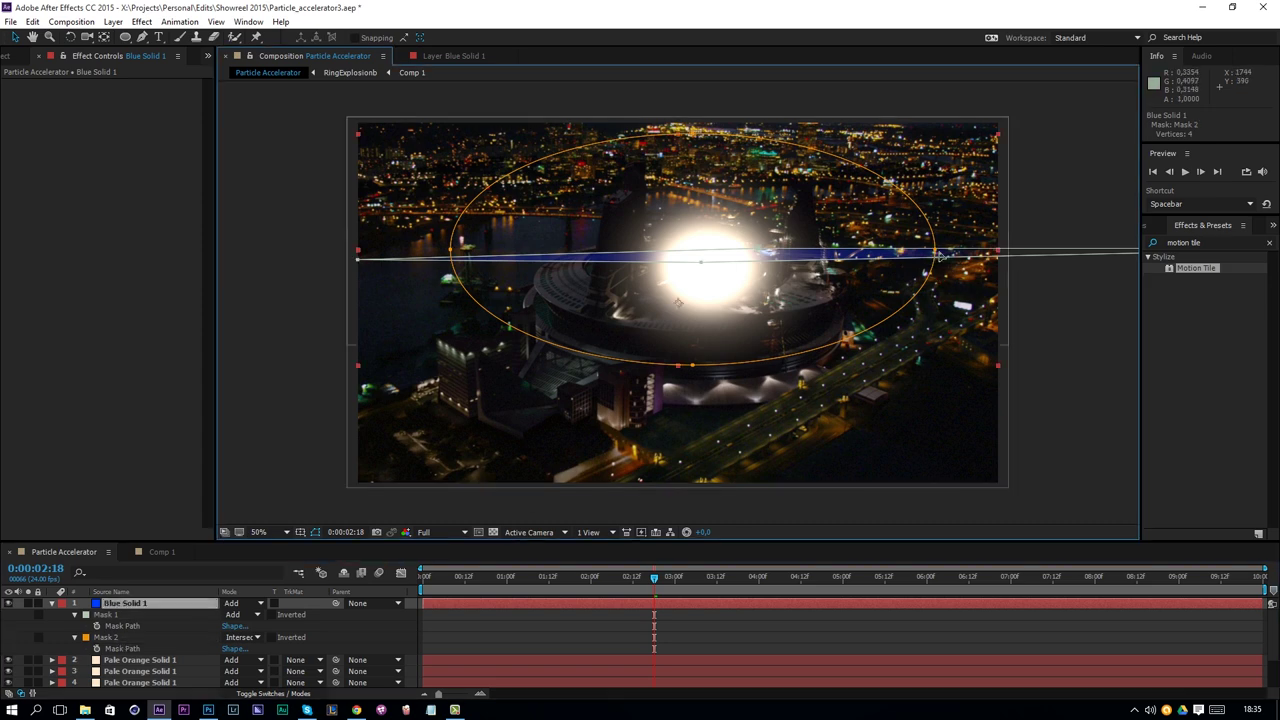
left_click_drag(941, 254, 386, 377)
scroll(941, 257, "up", 4)
left_click_drag(656, 323, 381, 388)
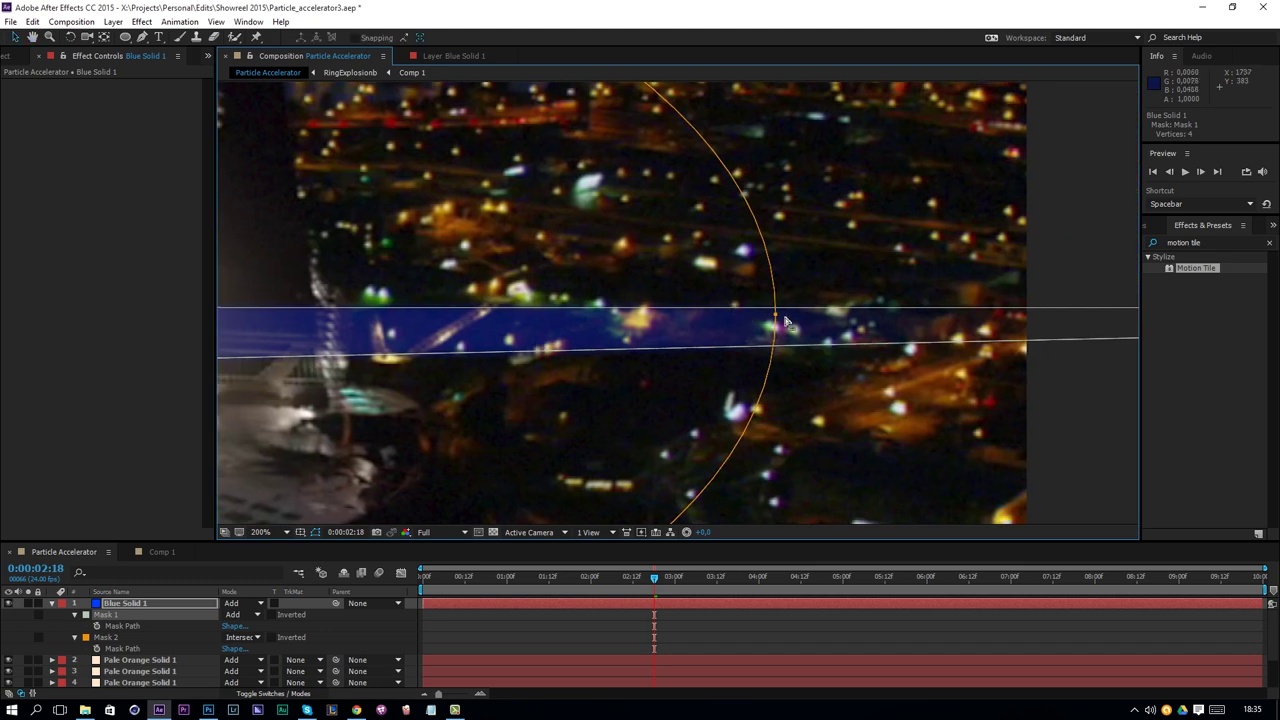
left_click(776, 318)
left_click_drag(778, 320, 1044, 320)
key("comma")
key("comma")
left_click_drag(968, 352, 1056, 342)
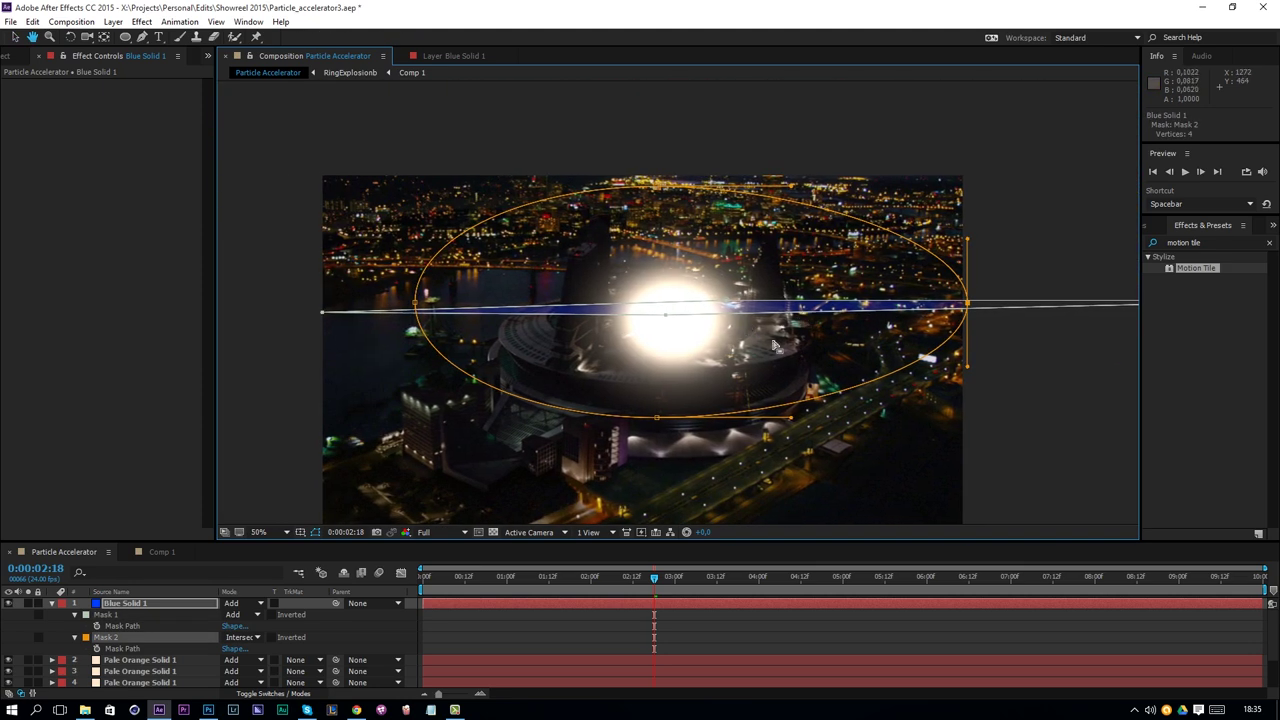
Hide the mask outlines in the viewer and undo the last layer deletion
left_click(315, 532)
left_click_drag(663, 415, 717, 380)
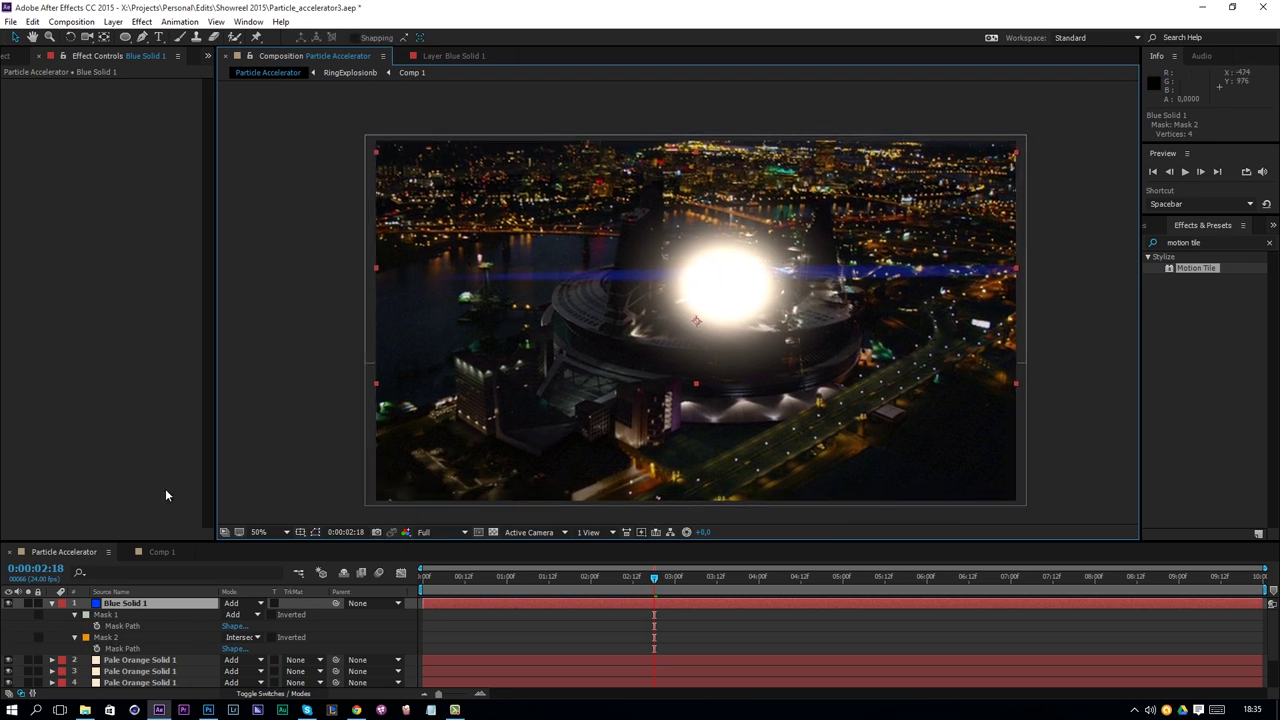
key("ctrl+z")
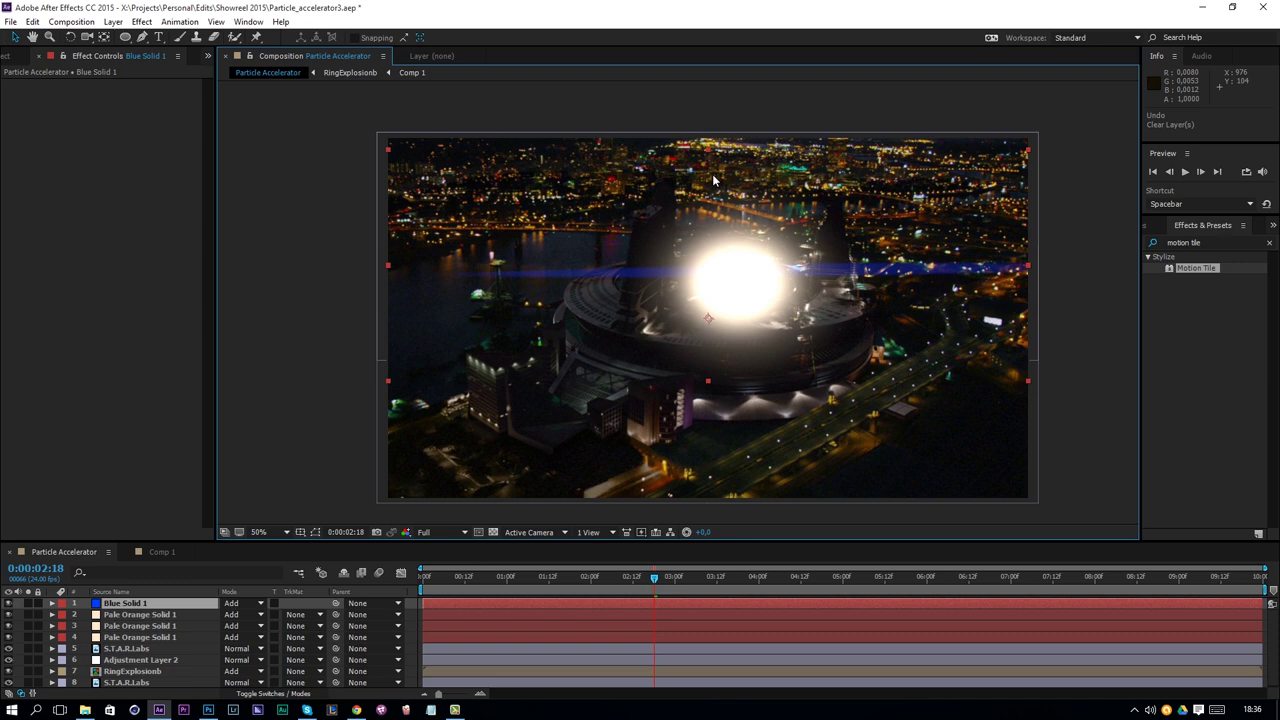
Create a new composition 500 px wide and 2000 px high
left_click(71, 21)
left_click(90, 33)
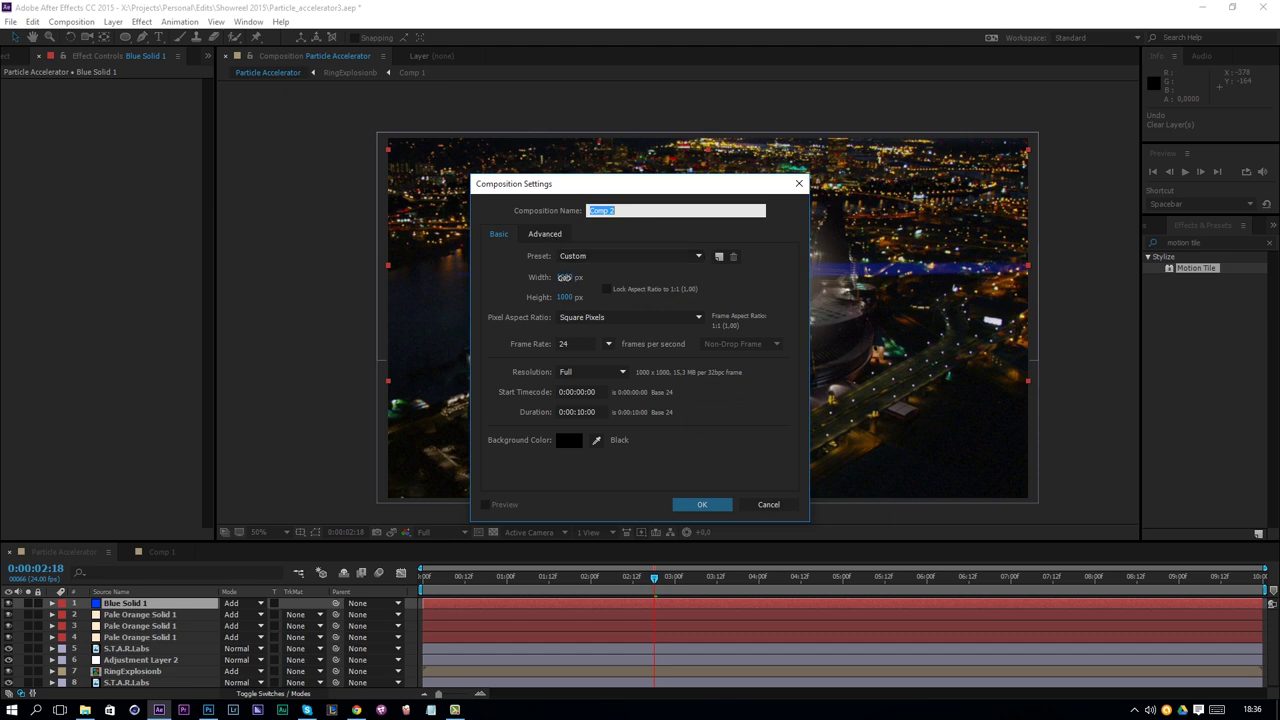
left_click(566, 277)
key("Tab")
type("2000")
key("Tab")
type("500")
key("Return")
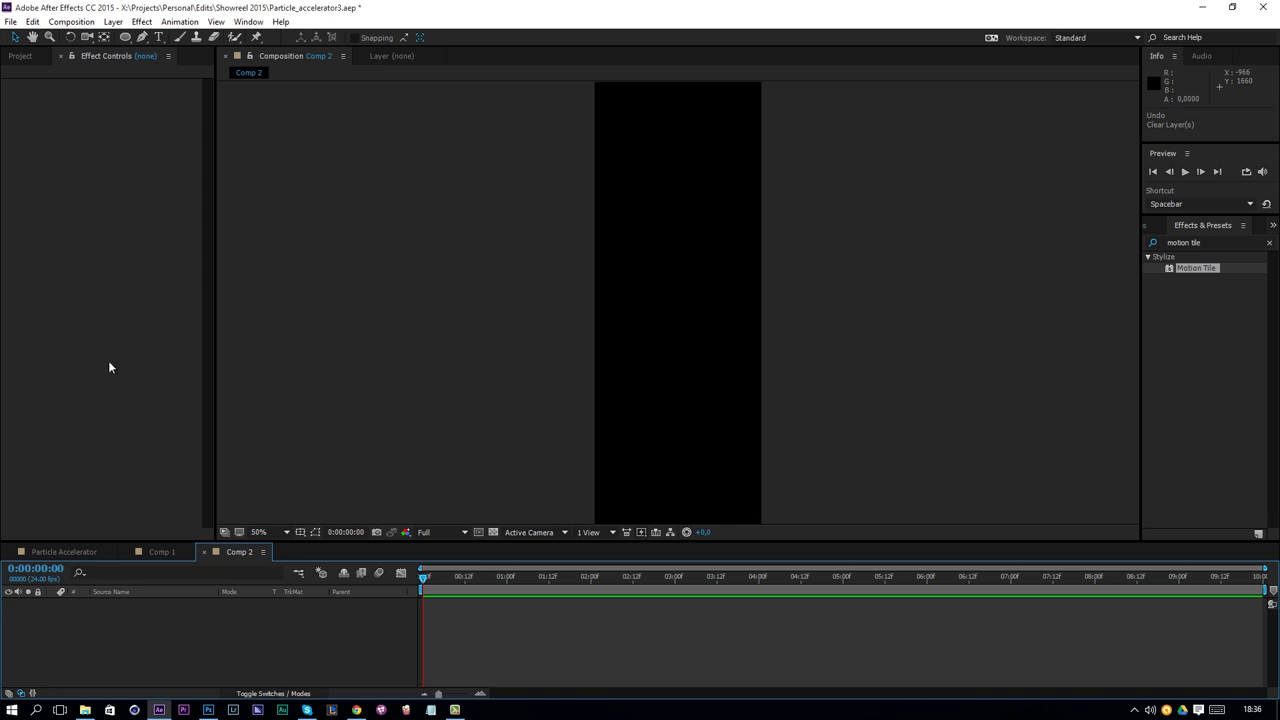
Rename the new composition to Energy_beam
left_click(71, 21)
left_click(108, 52)
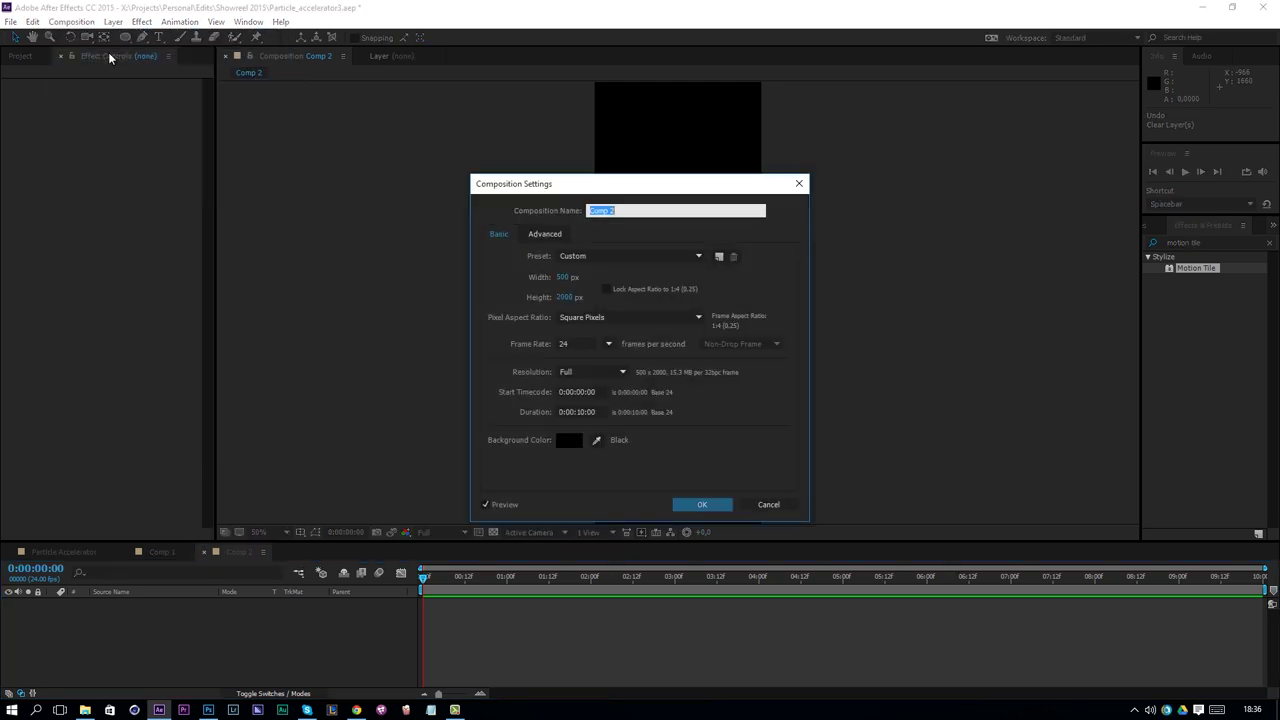
type("Energy_beam")
key("Return")
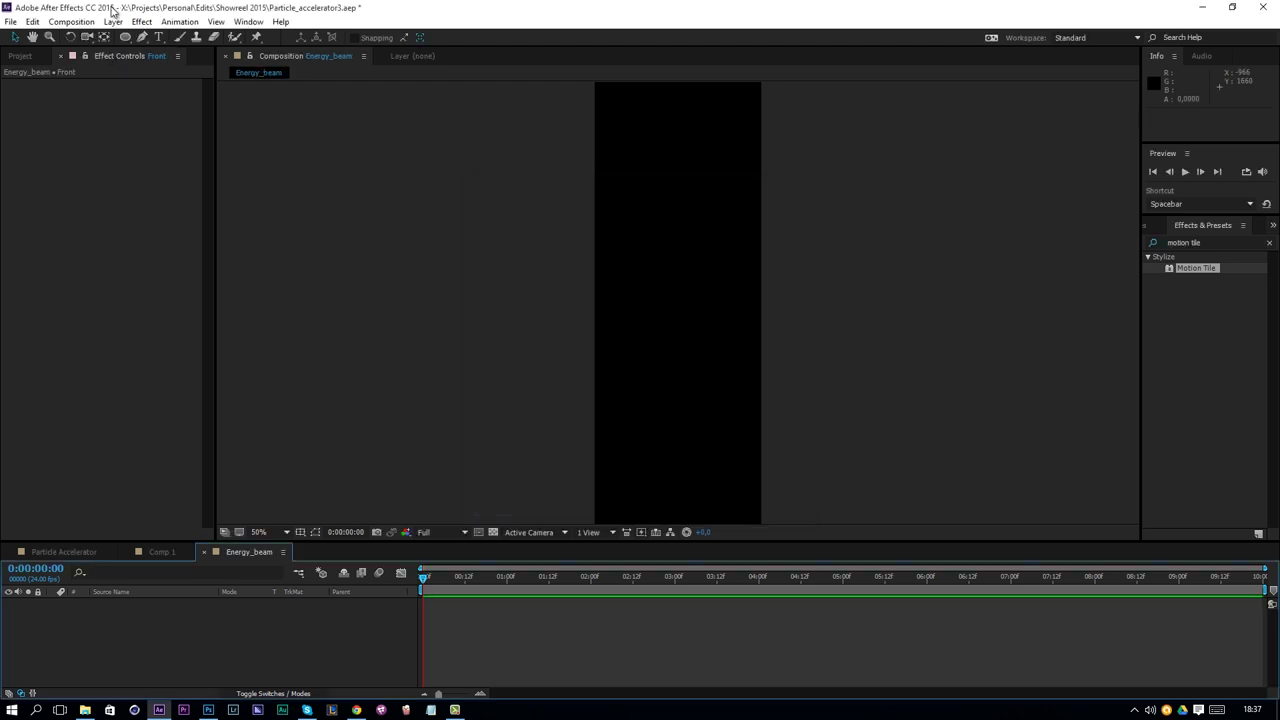
Add a blue solid the size of the composition to Energy_beam
left_click(113, 21)
mouse_move(145, 34)
left_click(409, 49)
left_click(630, 393)
left_click(677, 478)
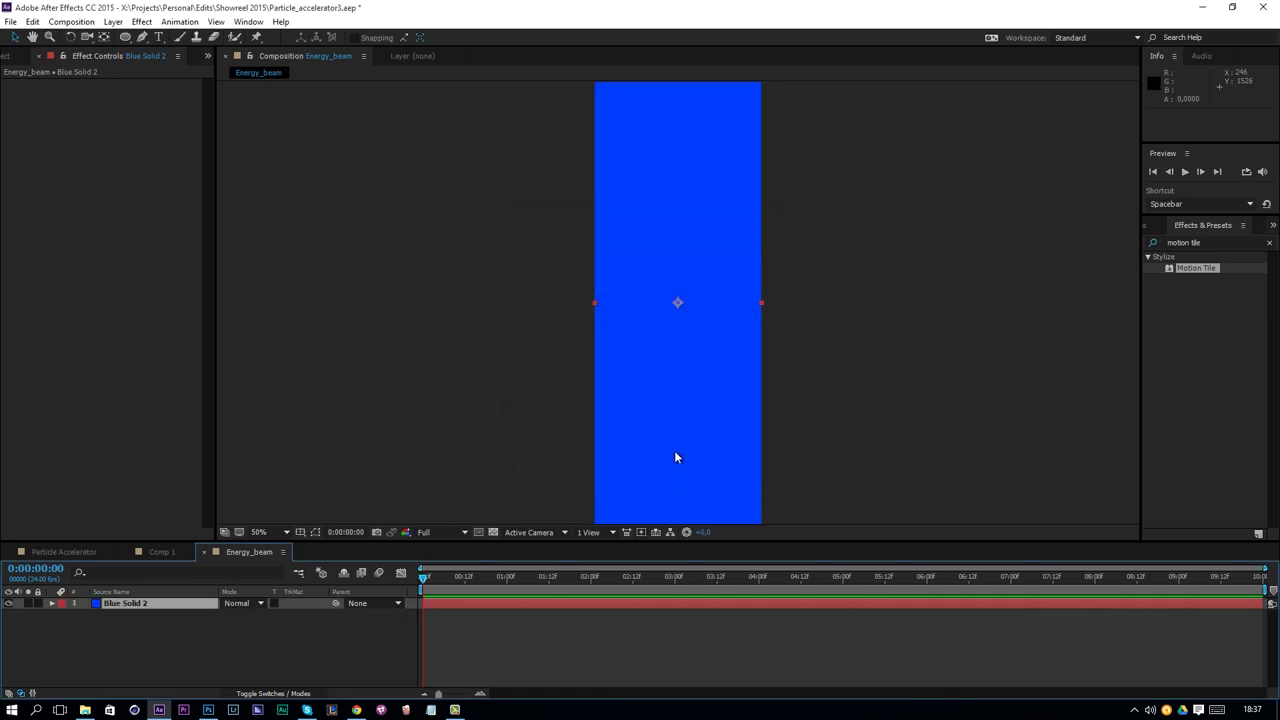
Apply Trapcode Particular to the blue solid and place its emitter near the lower end of the frame at about 250, 1572
left_click(143, 22)
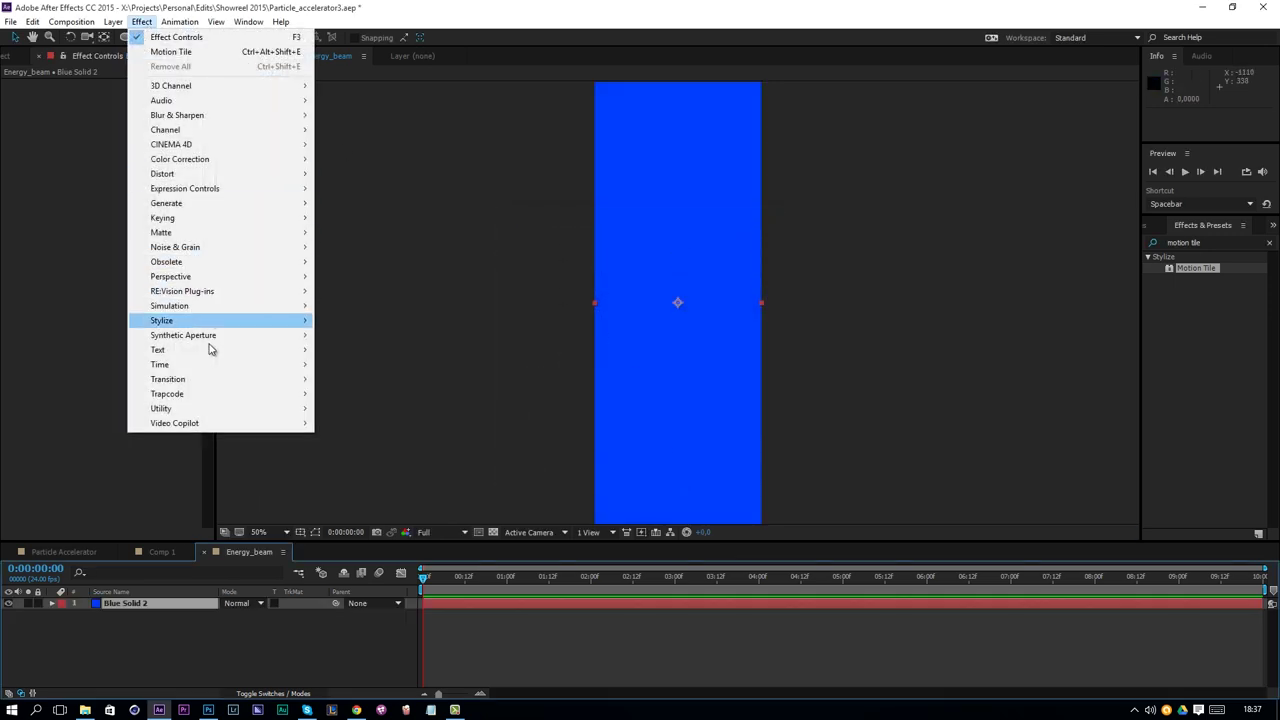
mouse_move(205, 393)
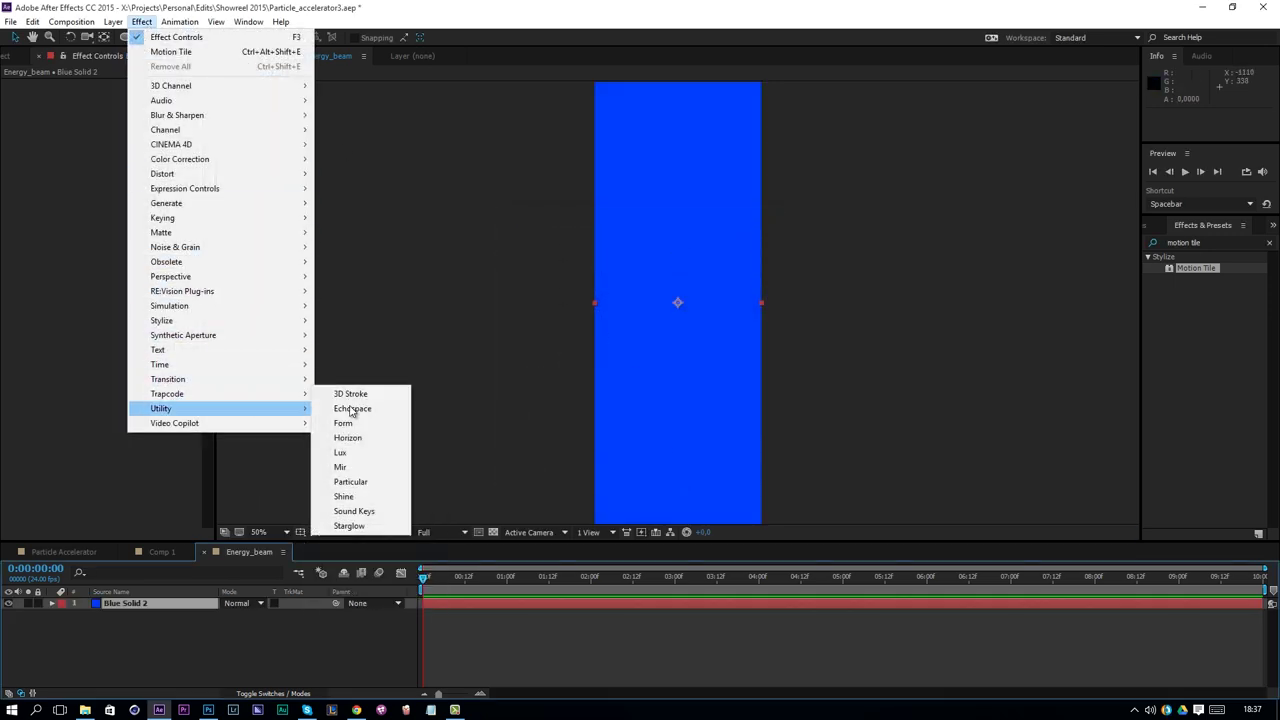
left_click(358, 482)
left_click(17, 107)
left_click(125, 141)
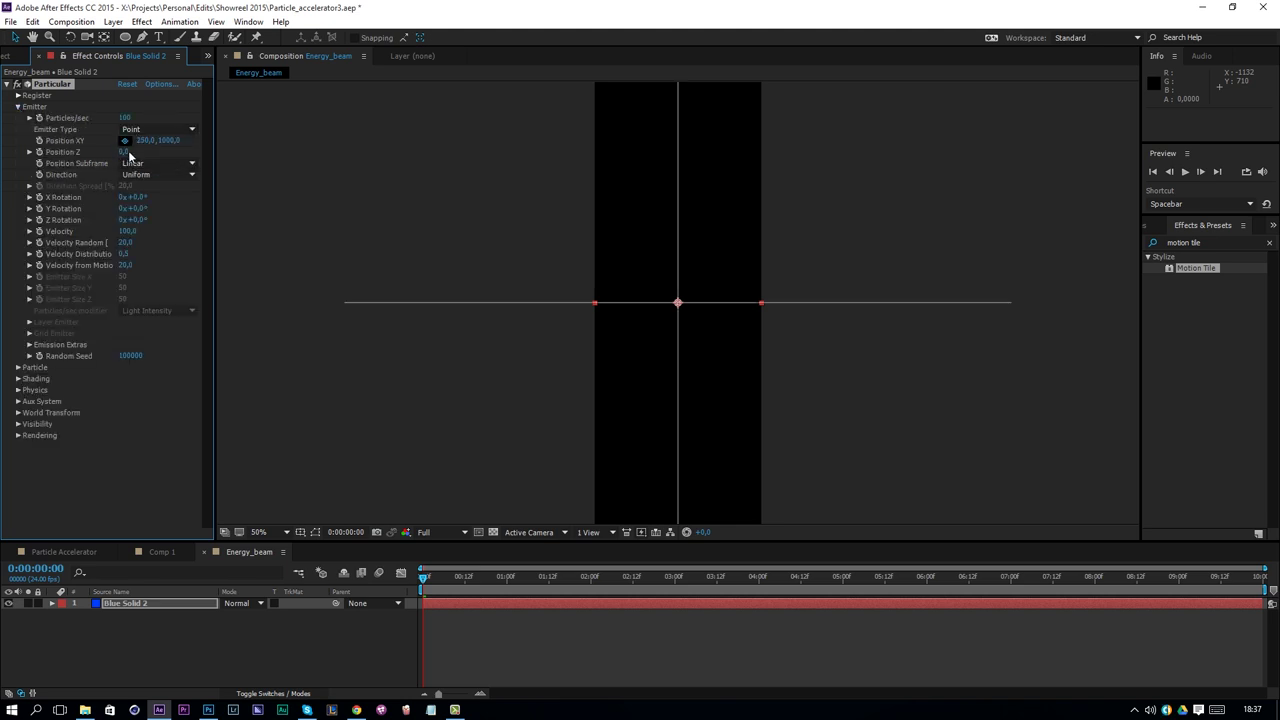
left_click(678, 492)
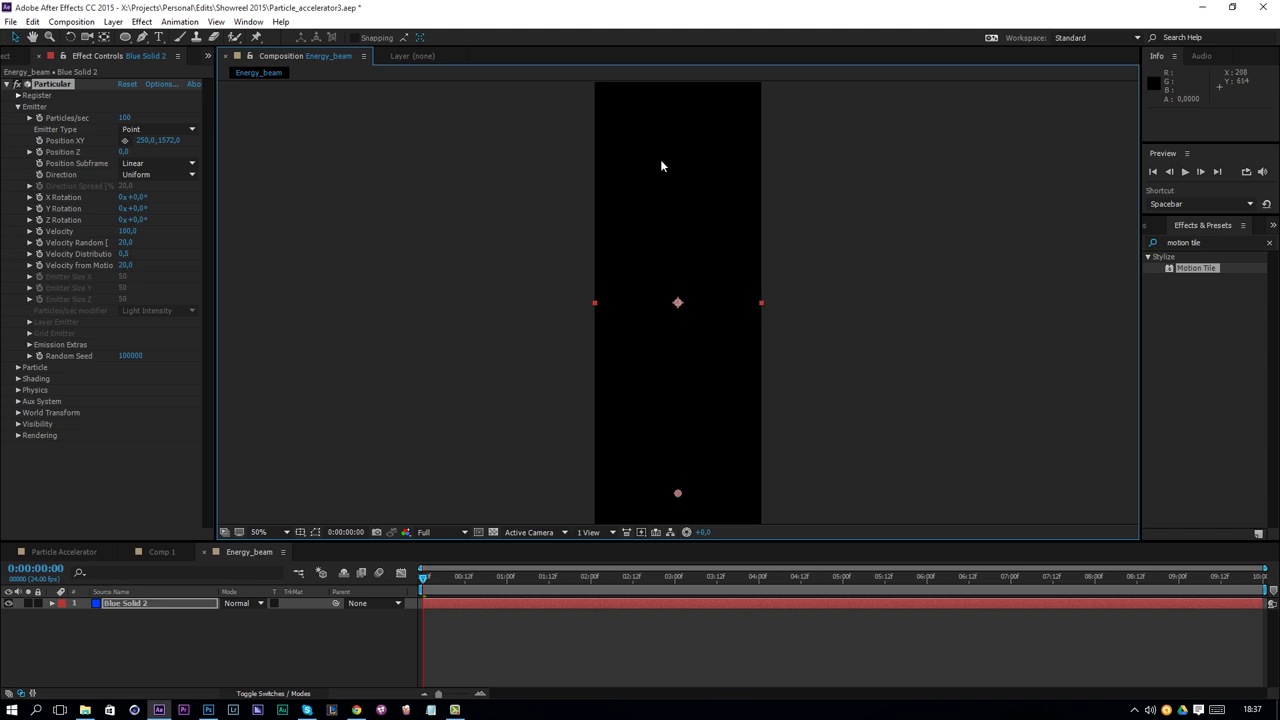
Set the emitter's Velocity, Velocity Random, Velocity Distribution and Velocity from Motion to 0 and its type to Box
left_click(126, 231)
type("0")
key("Tab")
type("0")
key("Tab")
key("Tab")
type("0")
key("Return")
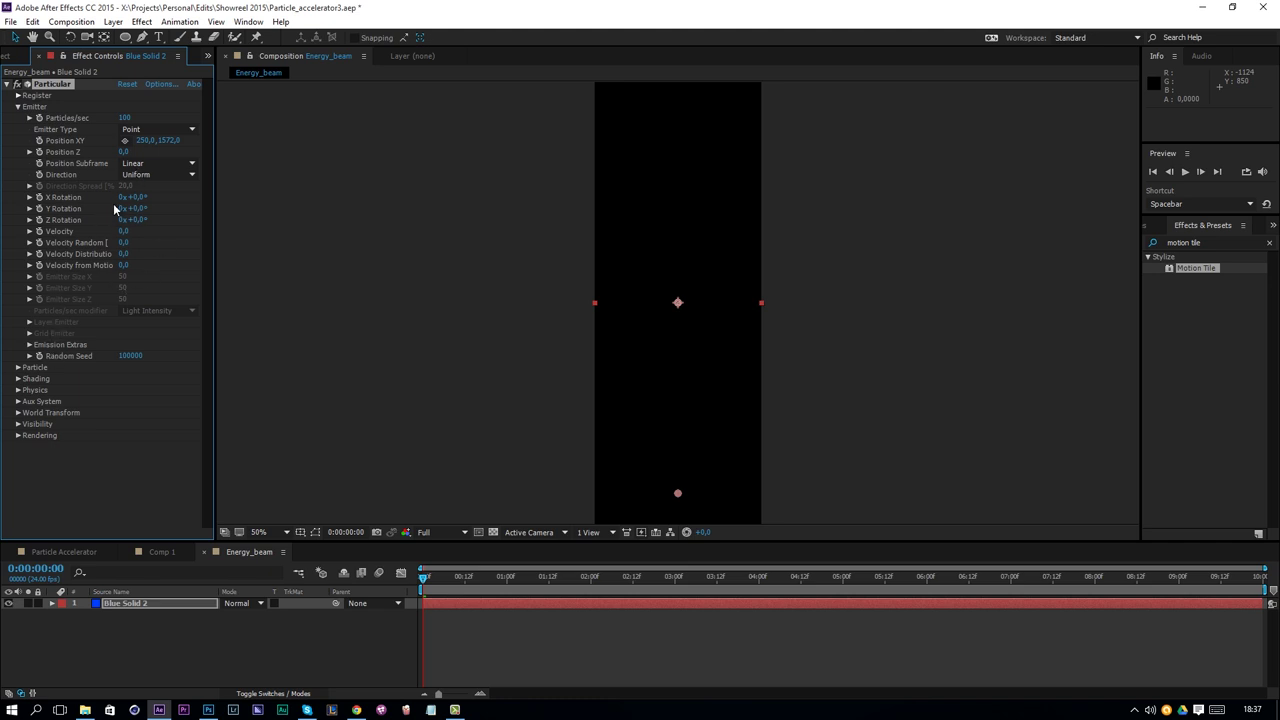
left_click(157, 129)
left_click(152, 155)
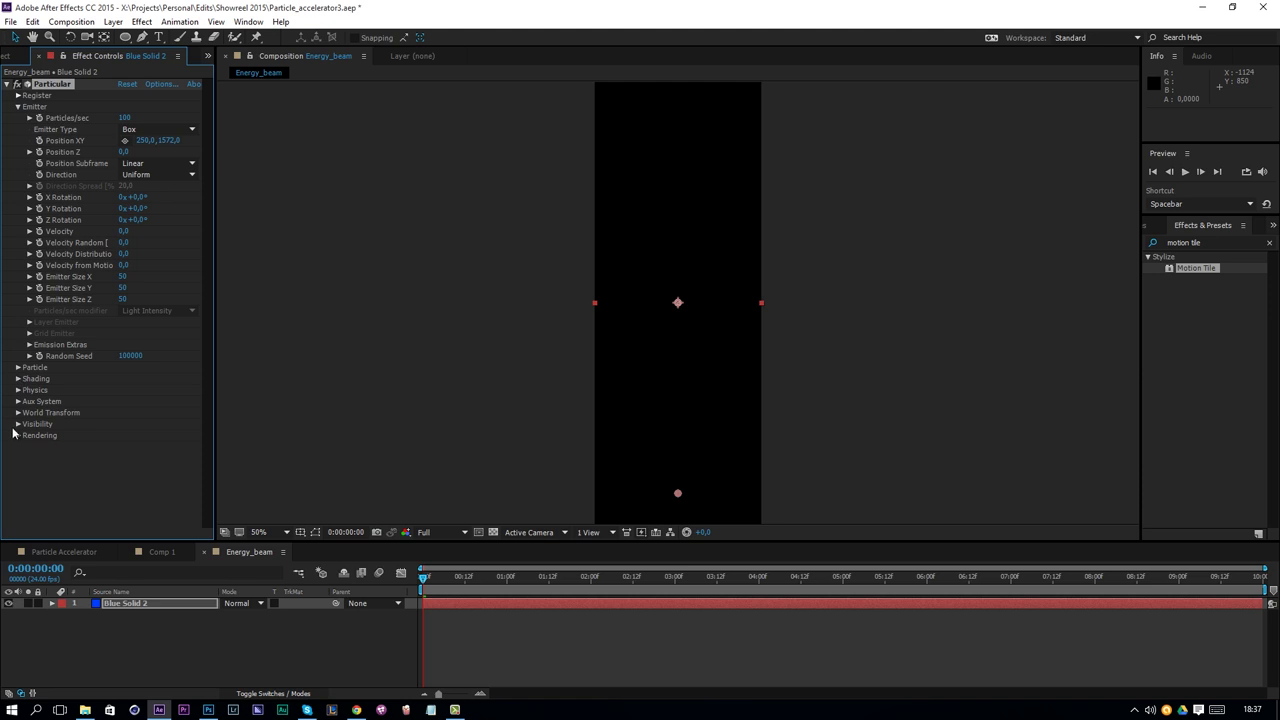
Set Particular's Wind Y to -157 and lengthen the solid layer to 0:00:20:01, starting at -0:00:09:17
left_click(18, 390)
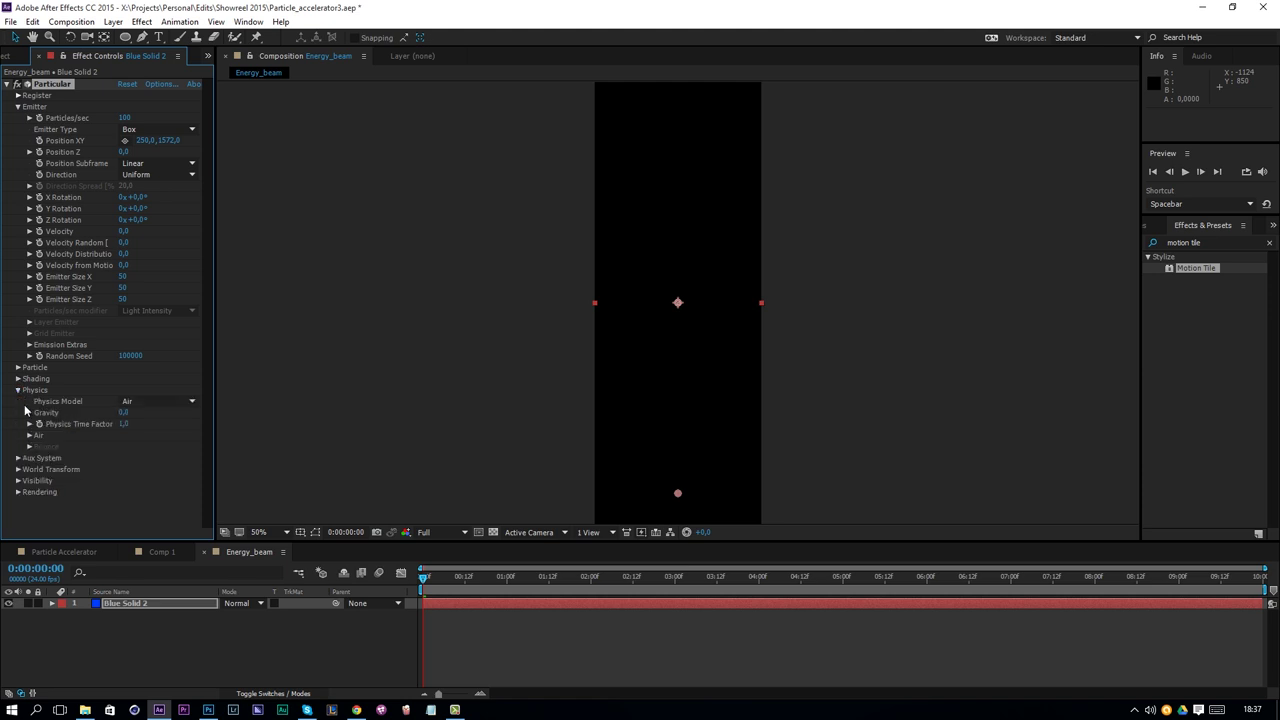
left_click(29, 437)
scroll(29, 441, "down", 3)
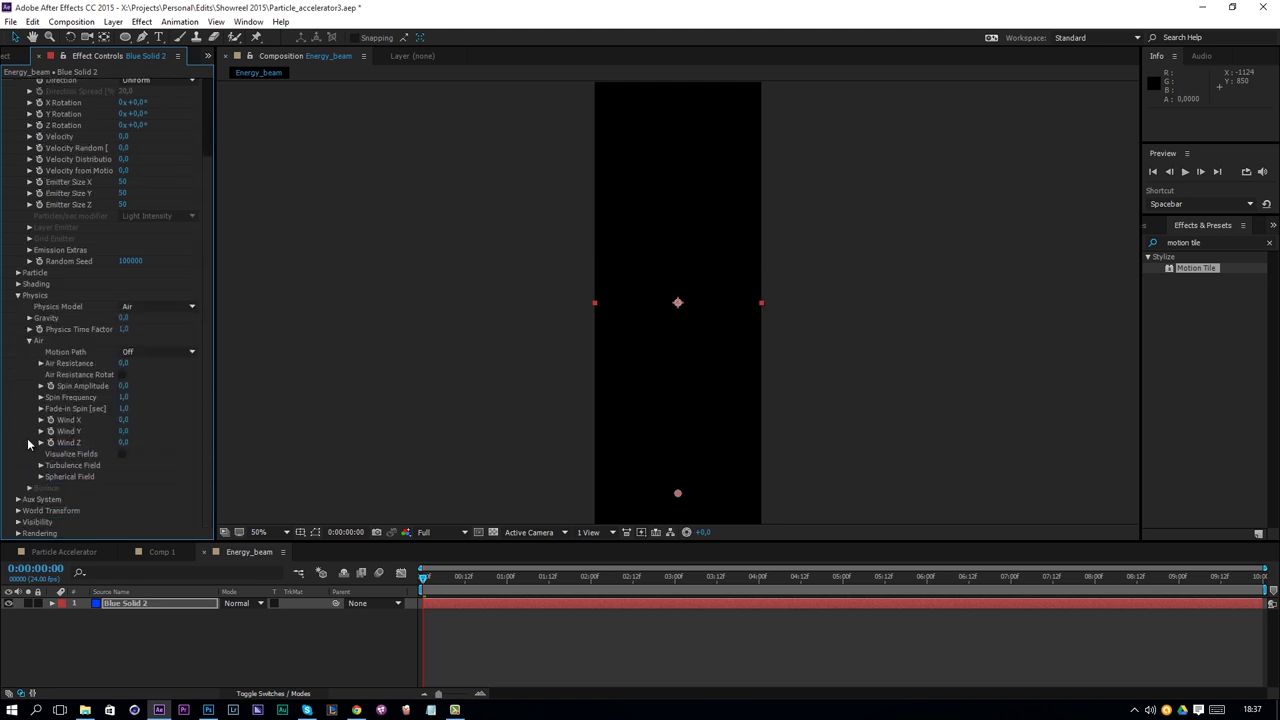
left_click_drag(121, 429, 76, 438)
left_click_drag(1246, 606, 1277, 620)
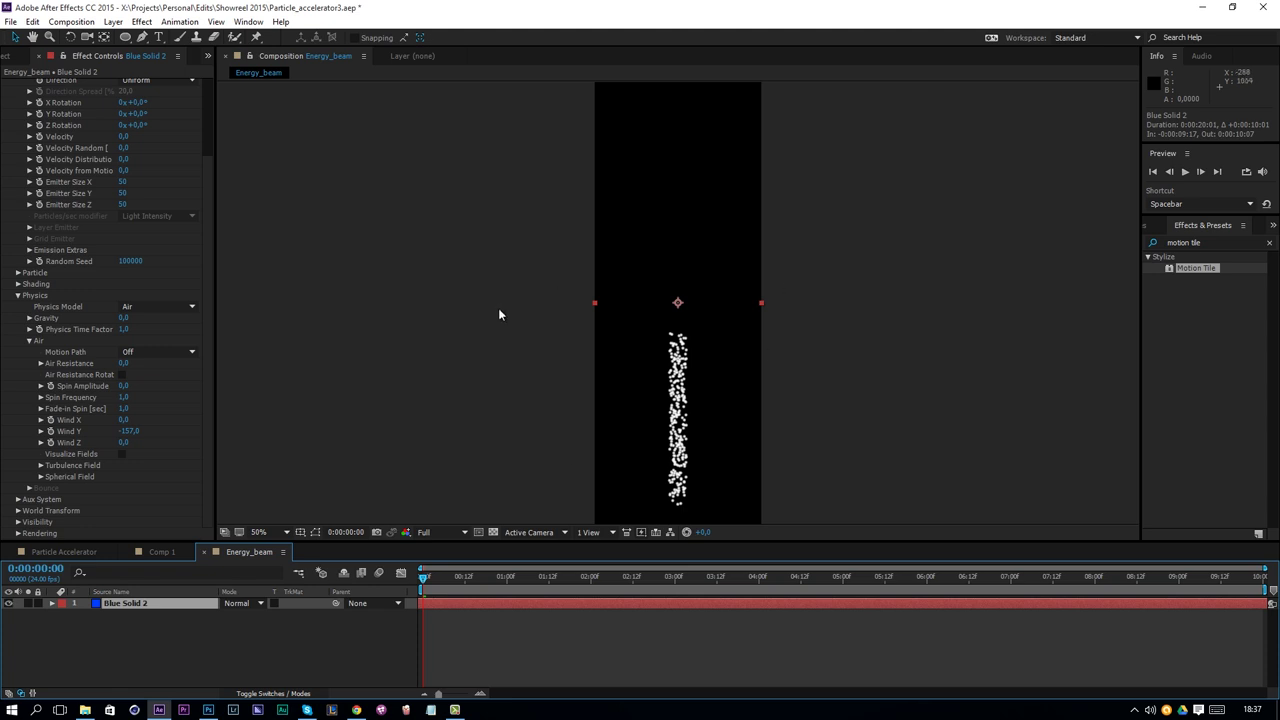
Set the particle life to 7 seconds and the emission rate to 50 particles per second
left_click(17, 273)
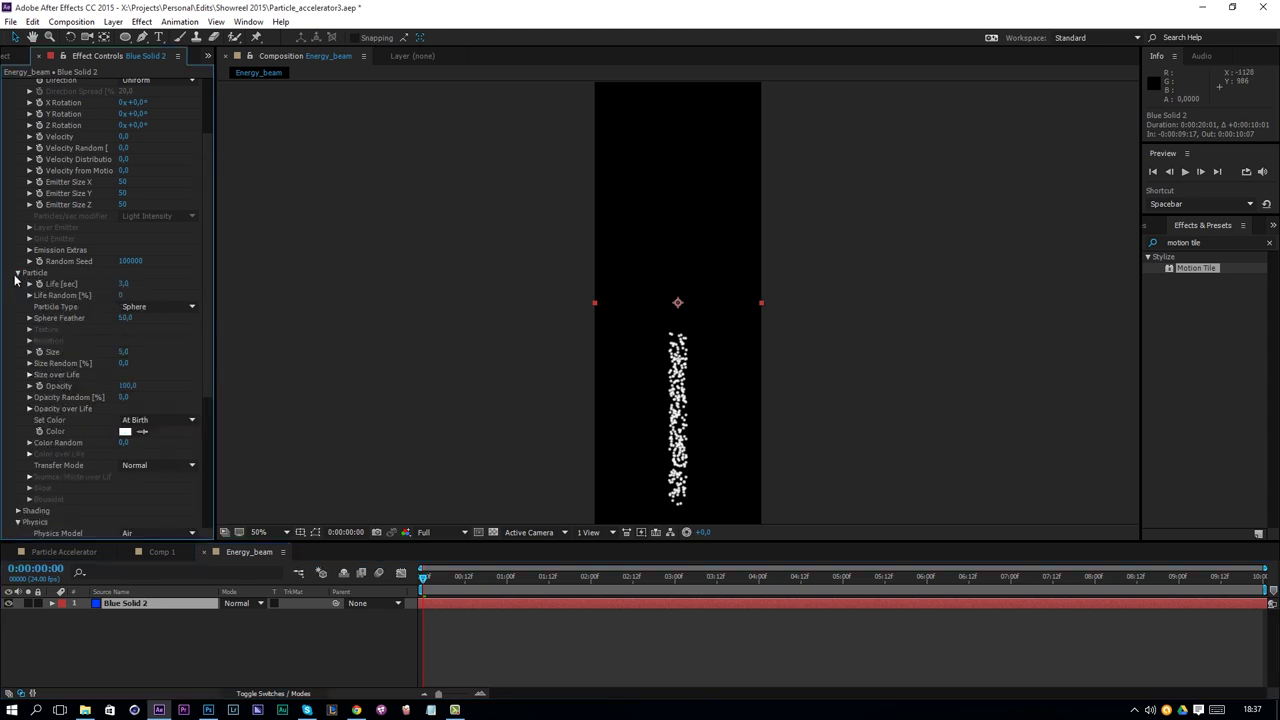
left_click(123, 285)
key("Return")
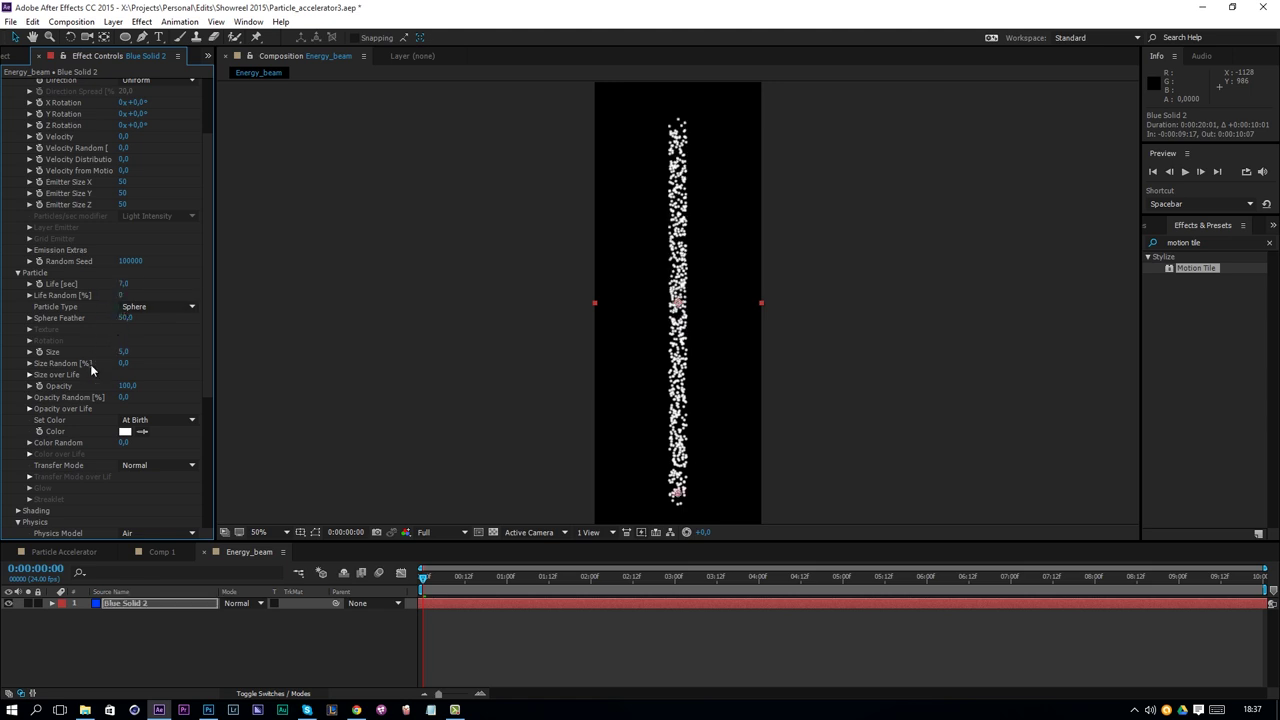
left_click(125, 318)
left_click(165, 330)
scroll(211, 326, "up", 3)
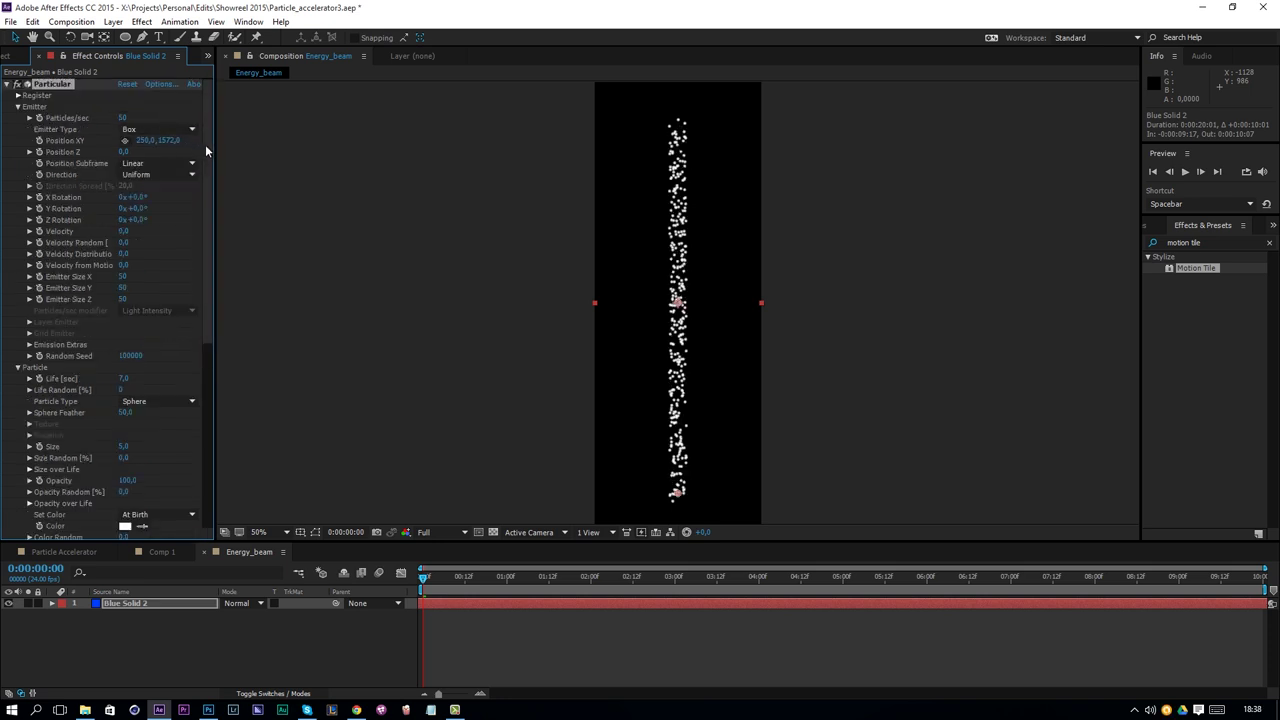
Turn on motion blur in Particular's rendering settings and raise the shutter angle to 3117
left_click_drag(206, 149, 309, 394)
left_click(18, 533)
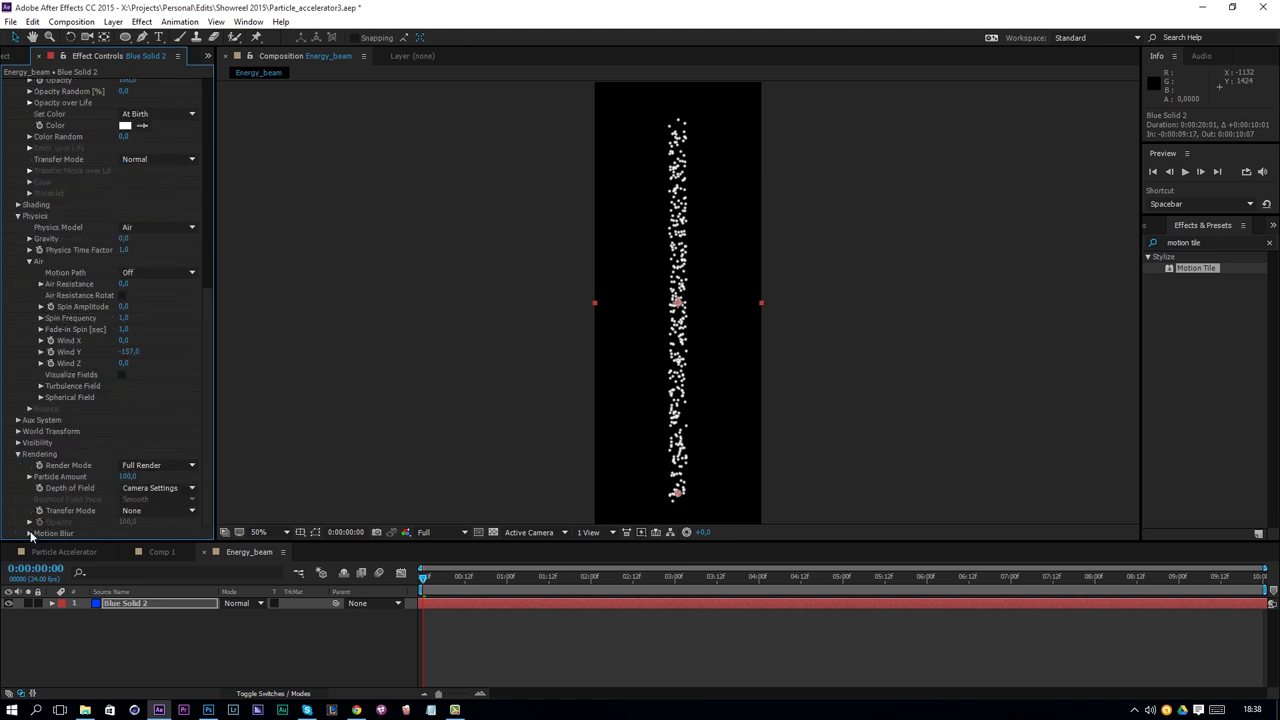
left_click(30, 533)
left_click(140, 454)
left_click(125, 497)
left_click_drag(142, 465, 1040, 466)
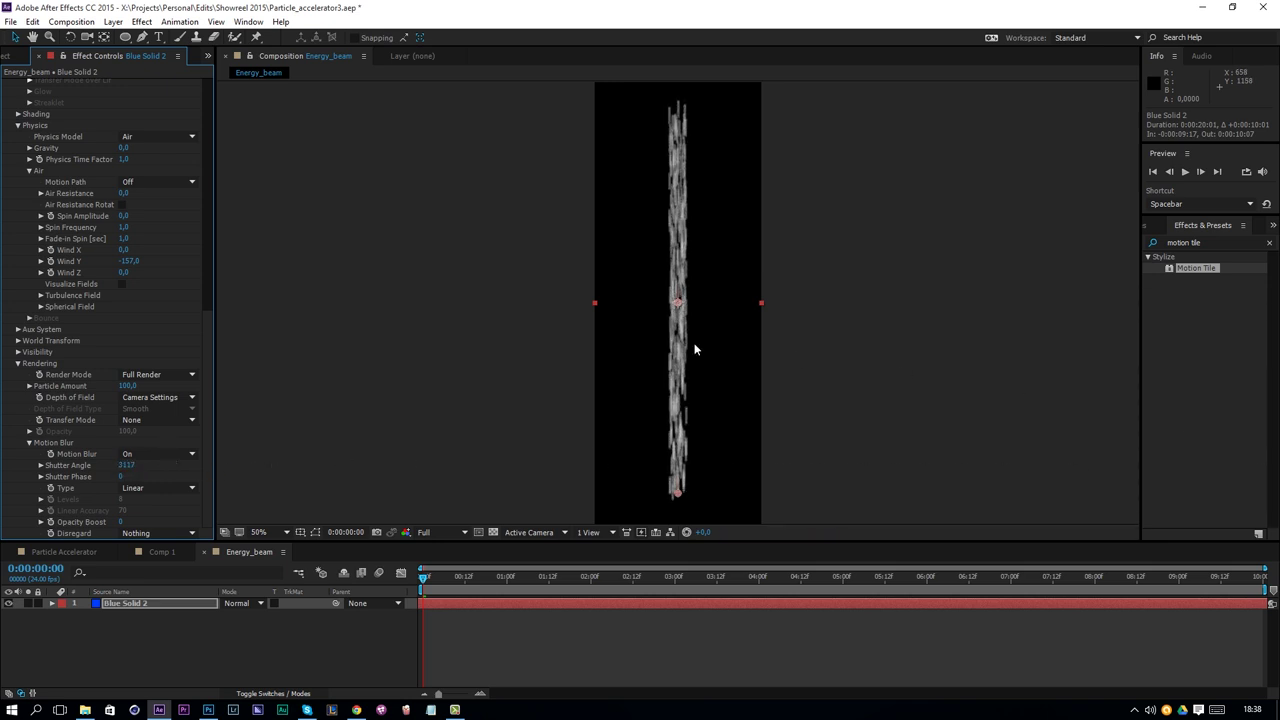
Set the emission rate to 25 particles per second and the particle size to 10
left_click_drag(207, 329, 206, 148)
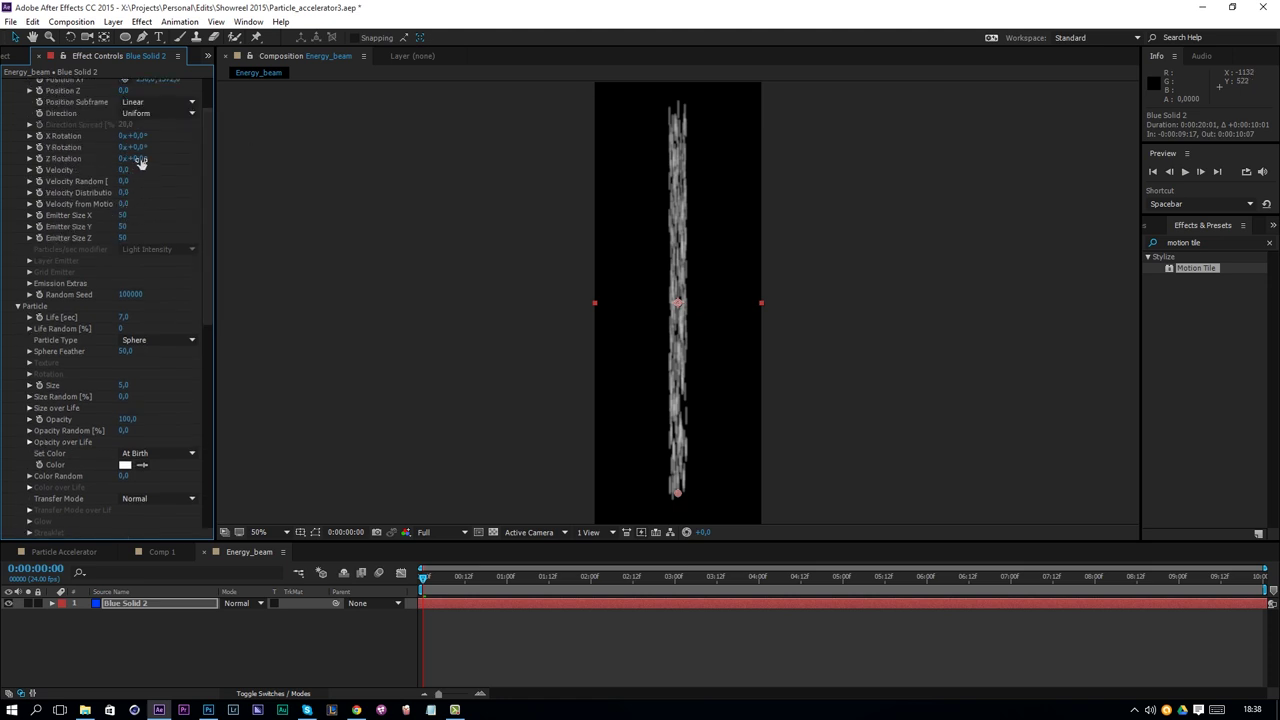
scroll(140, 162, "up", 2)
left_click(123, 117)
type("25")
key("Return")
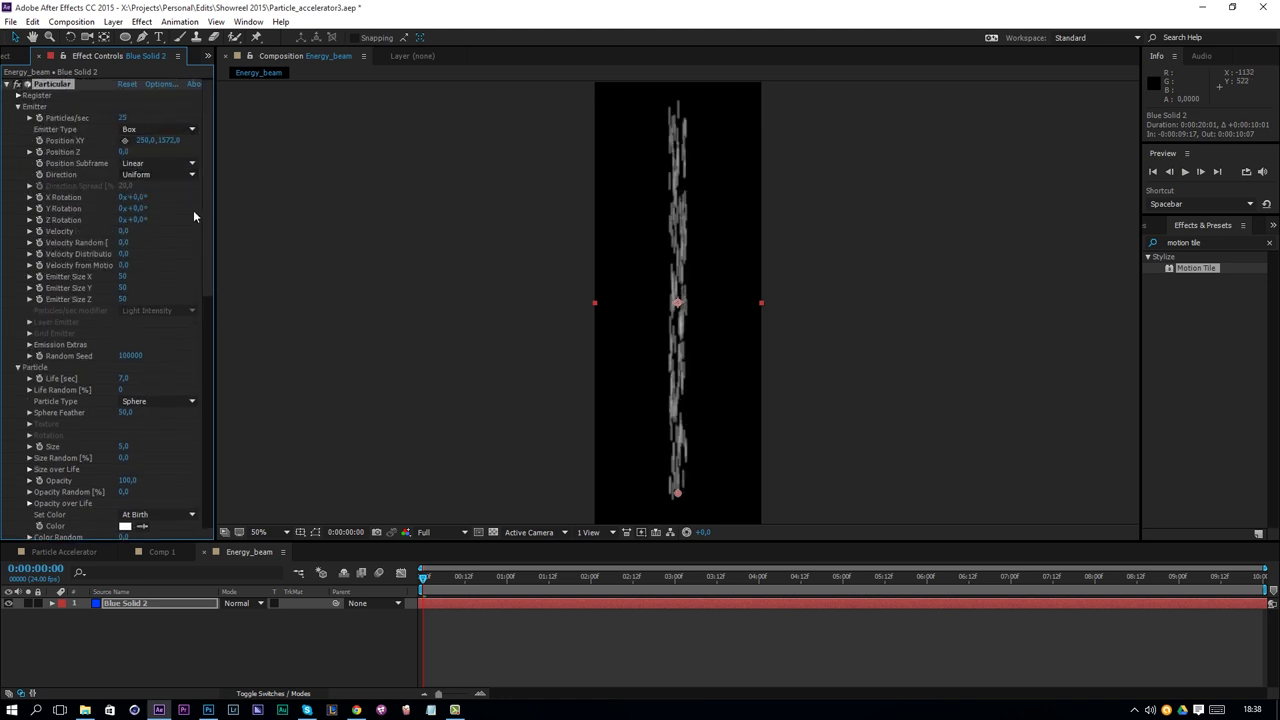
left_click(124, 446)
type("8")
key("Return")
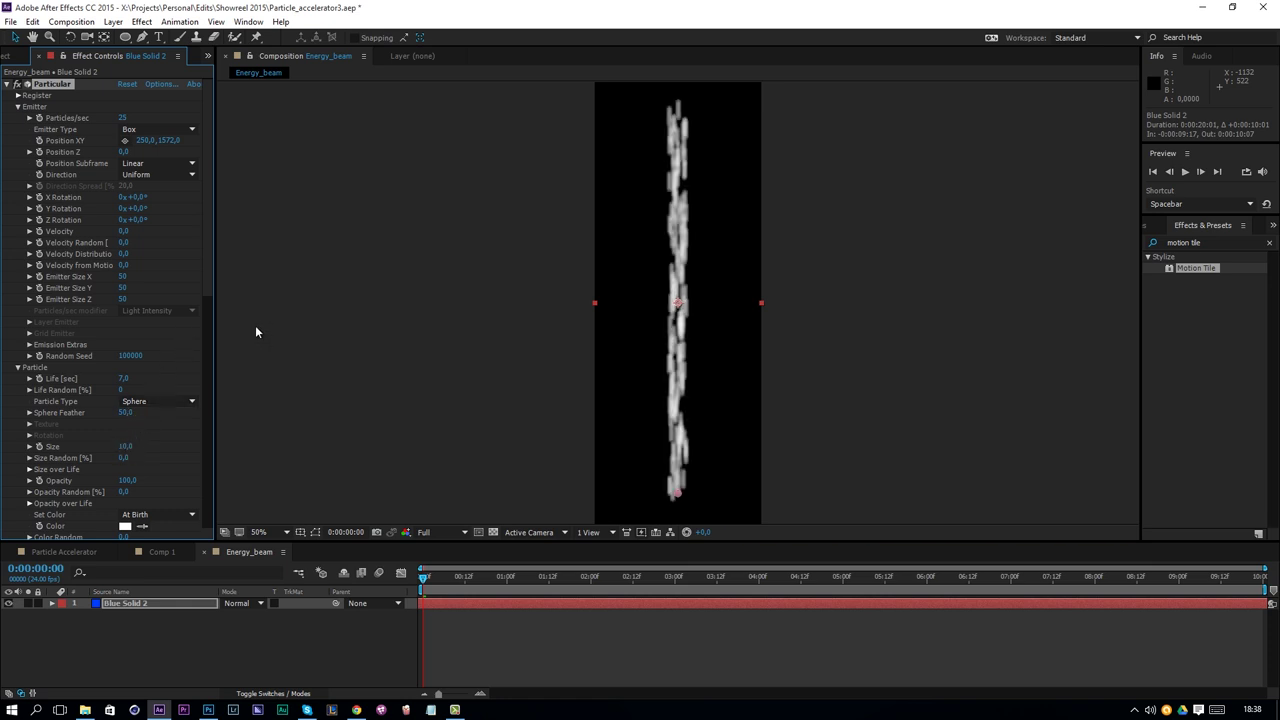
Set the turbulence field's Affect Position to 38 and preview the beam's motion
key("space")
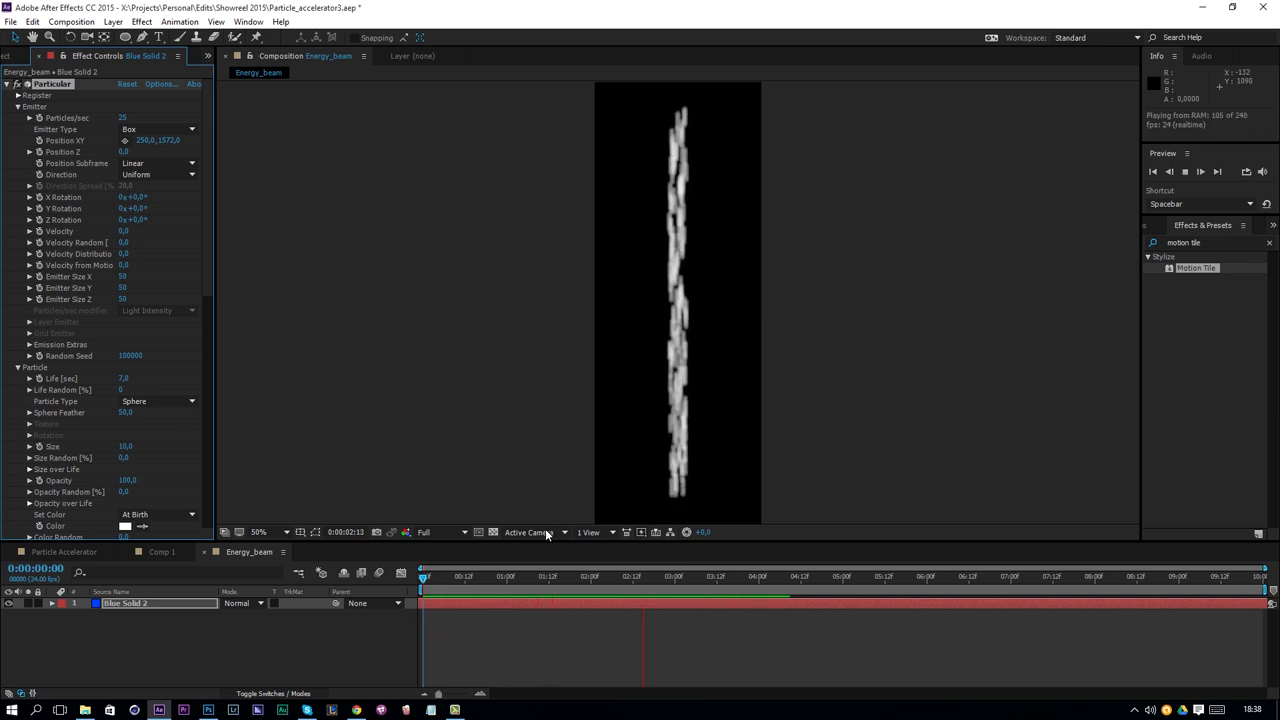
left_click(687, 588)
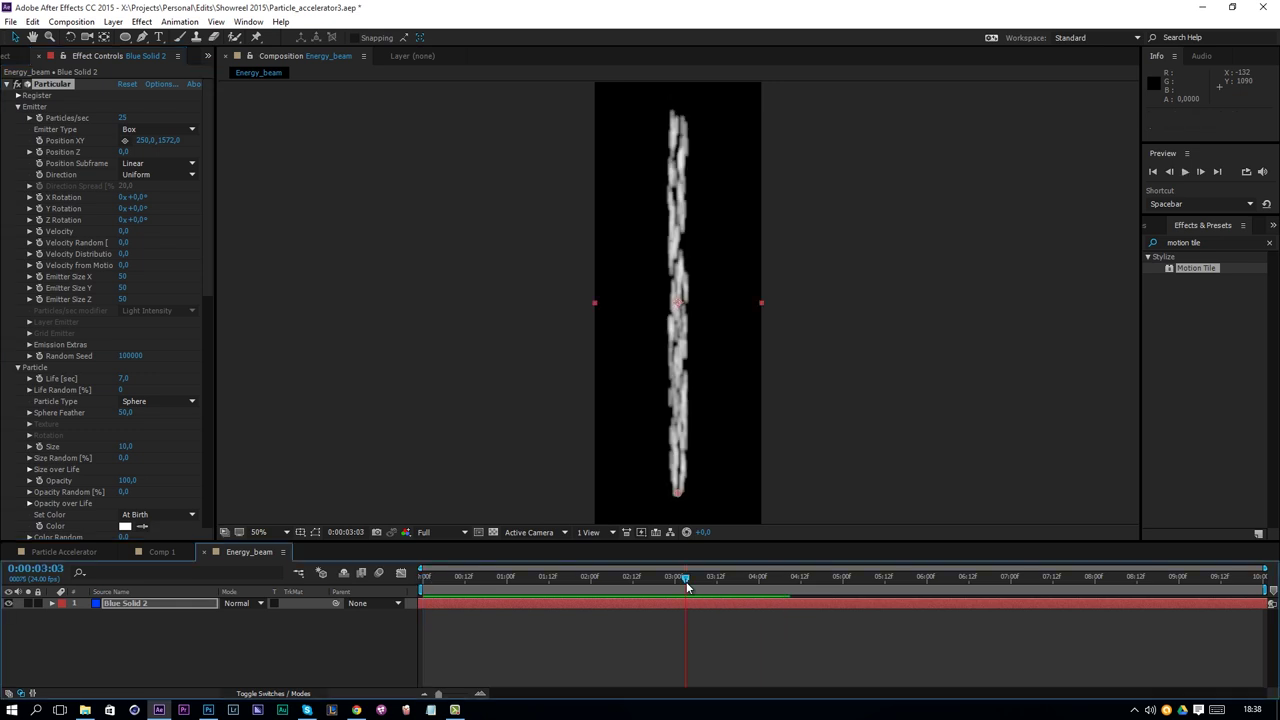
scroll(202, 262, "down", 10)
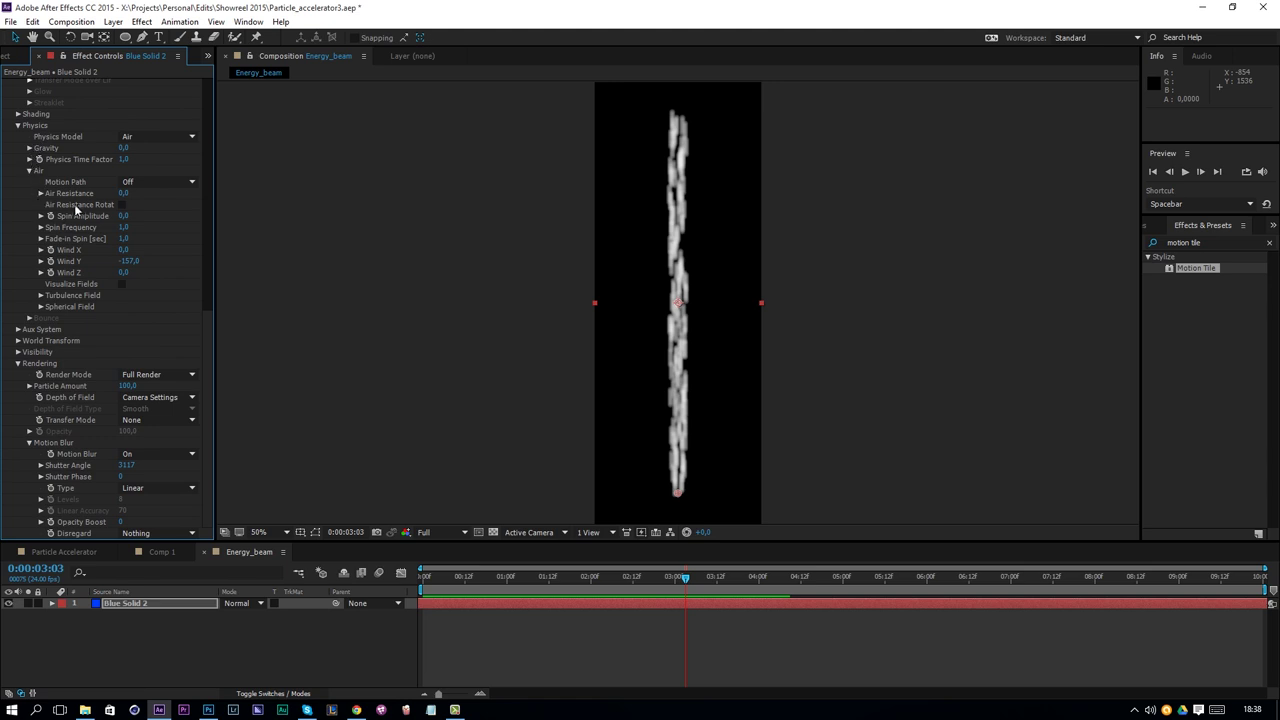
left_click(41, 296)
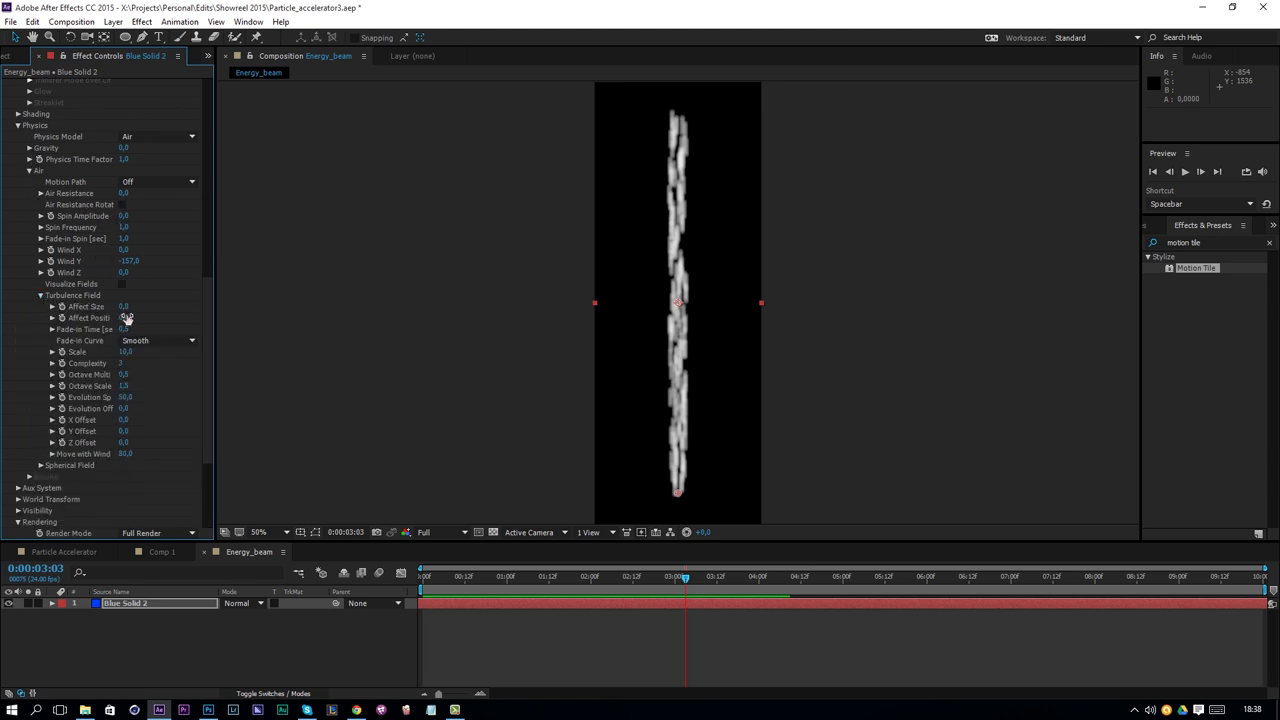
left_click_drag(127, 317, 157, 327)
key("space")
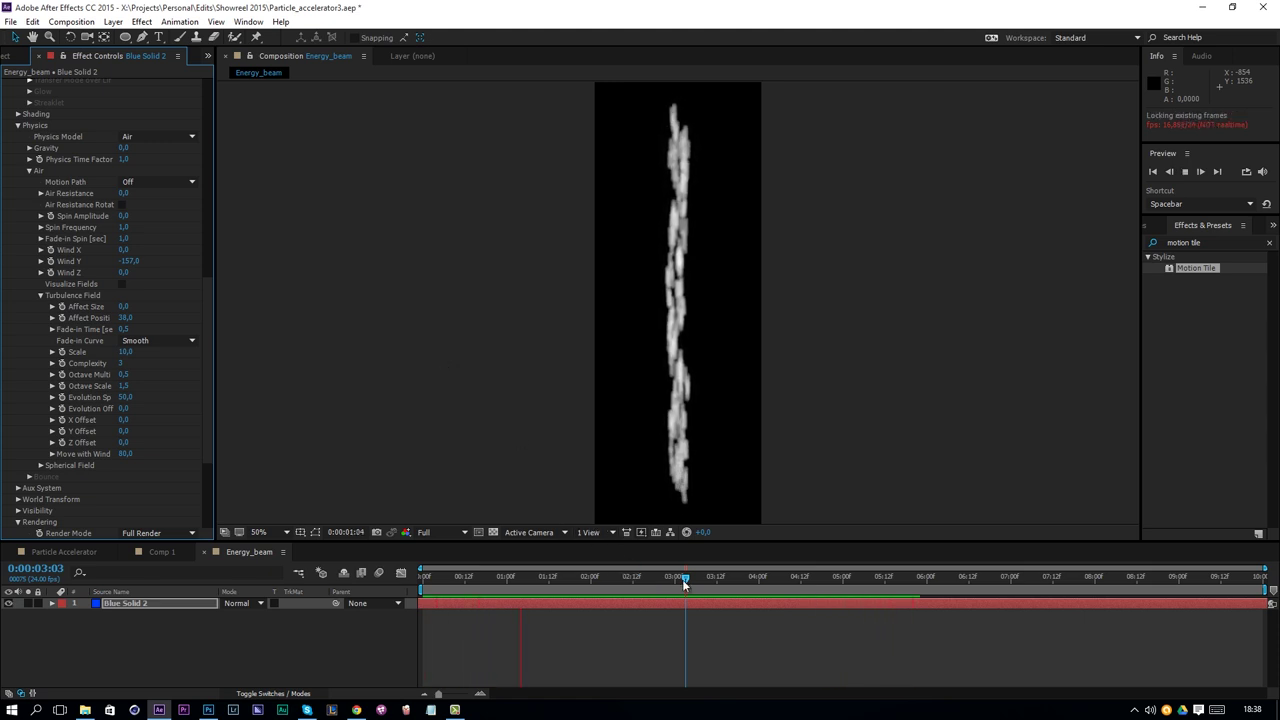
Stop the beam preview and add the Energy_beam composition as the top layer of the Particle Accelerator composition
key("space")
right_click(195, 630)
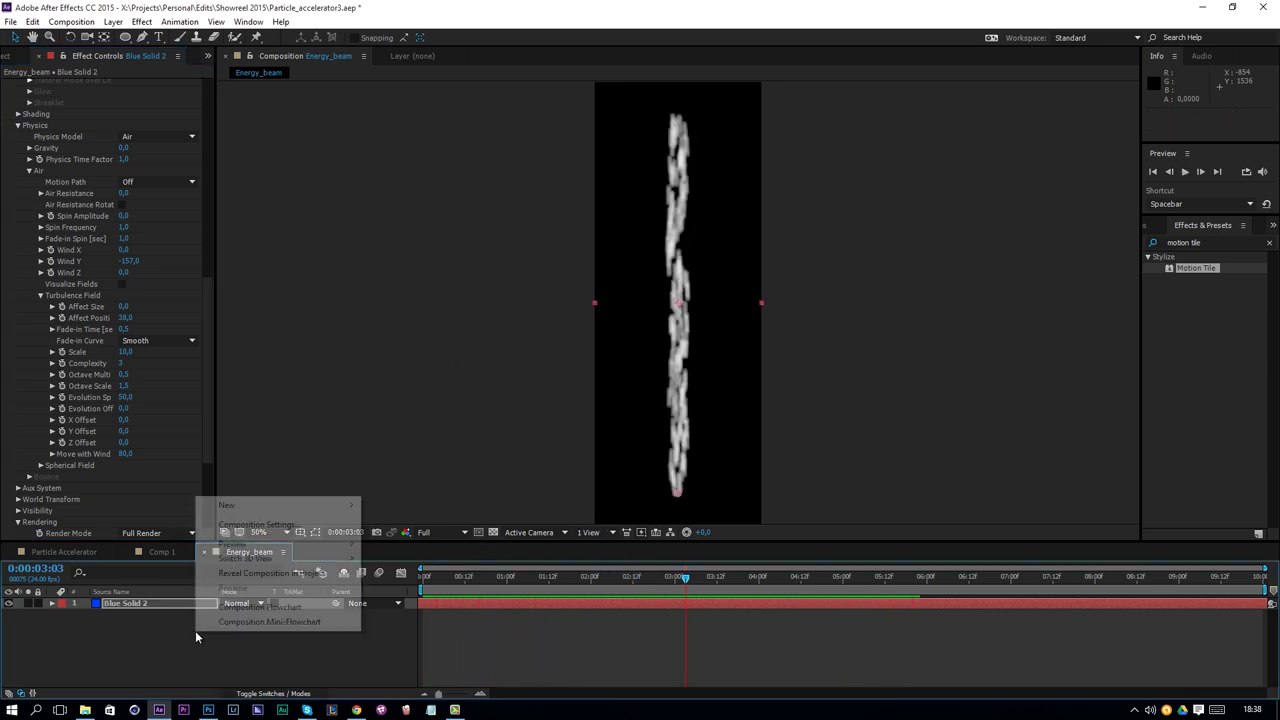
left_click(68, 657)
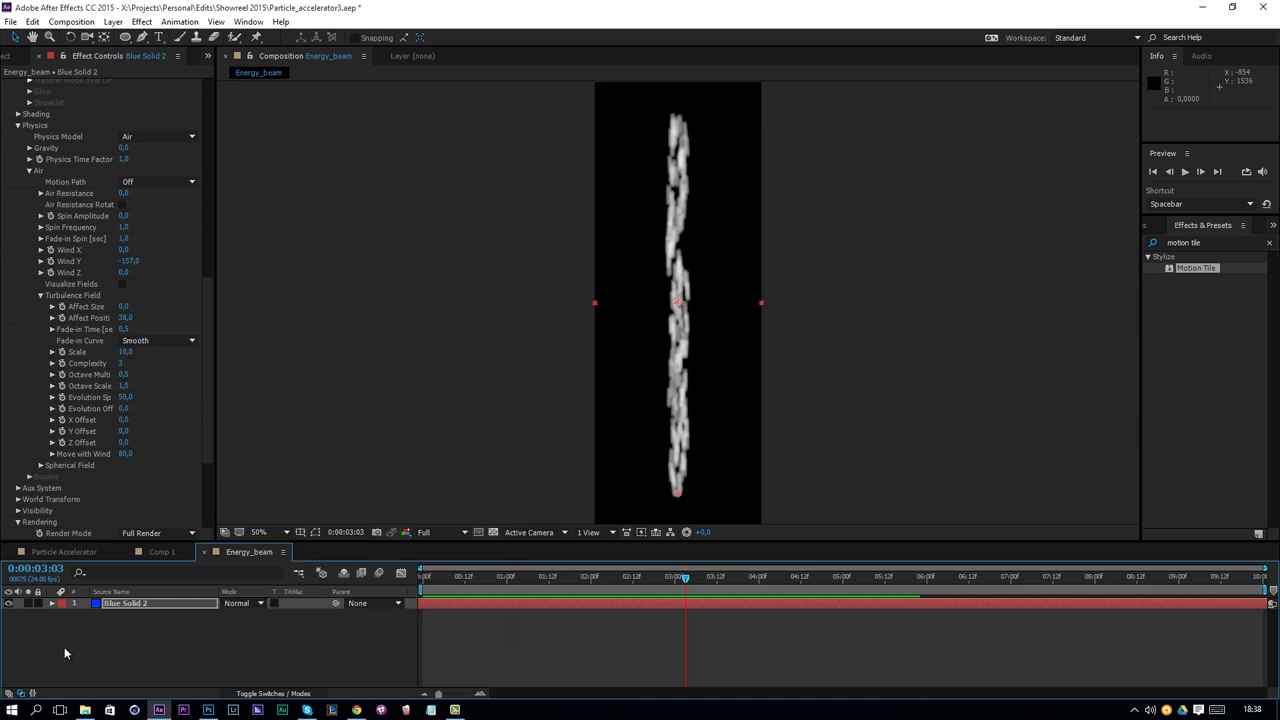
left_click(64, 551)
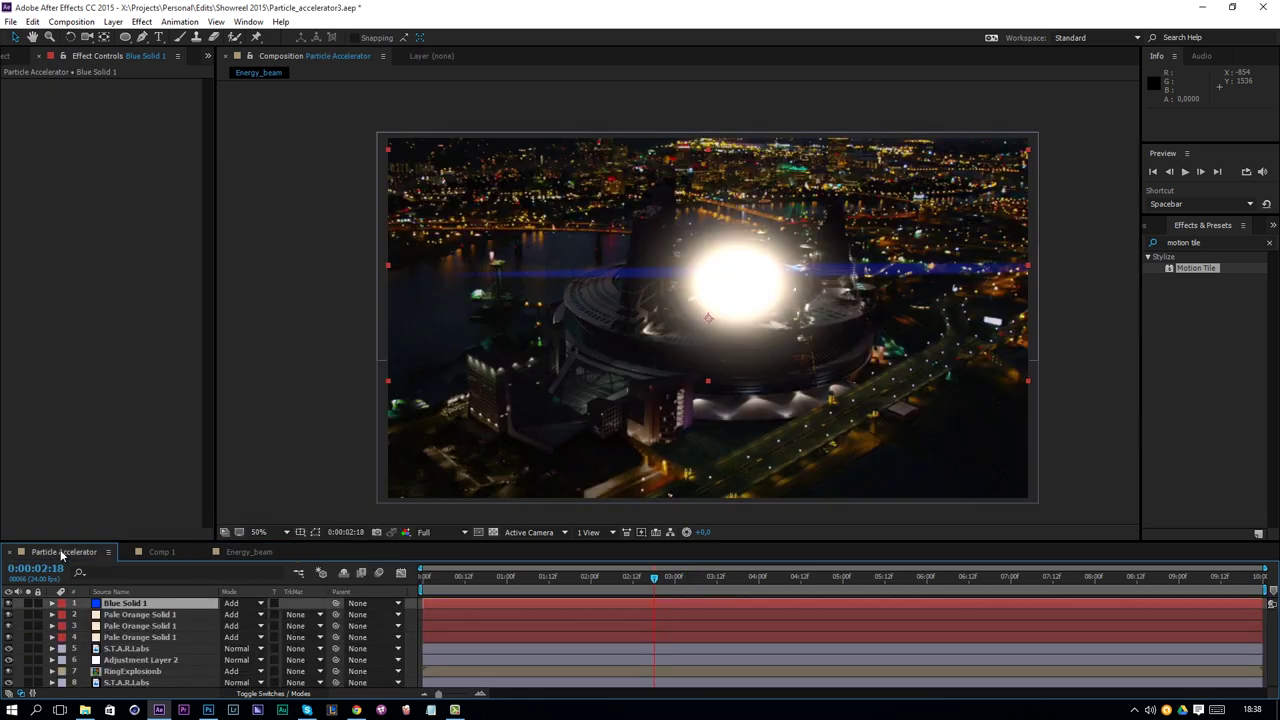
left_click(20, 57)
left_click(60, 189)
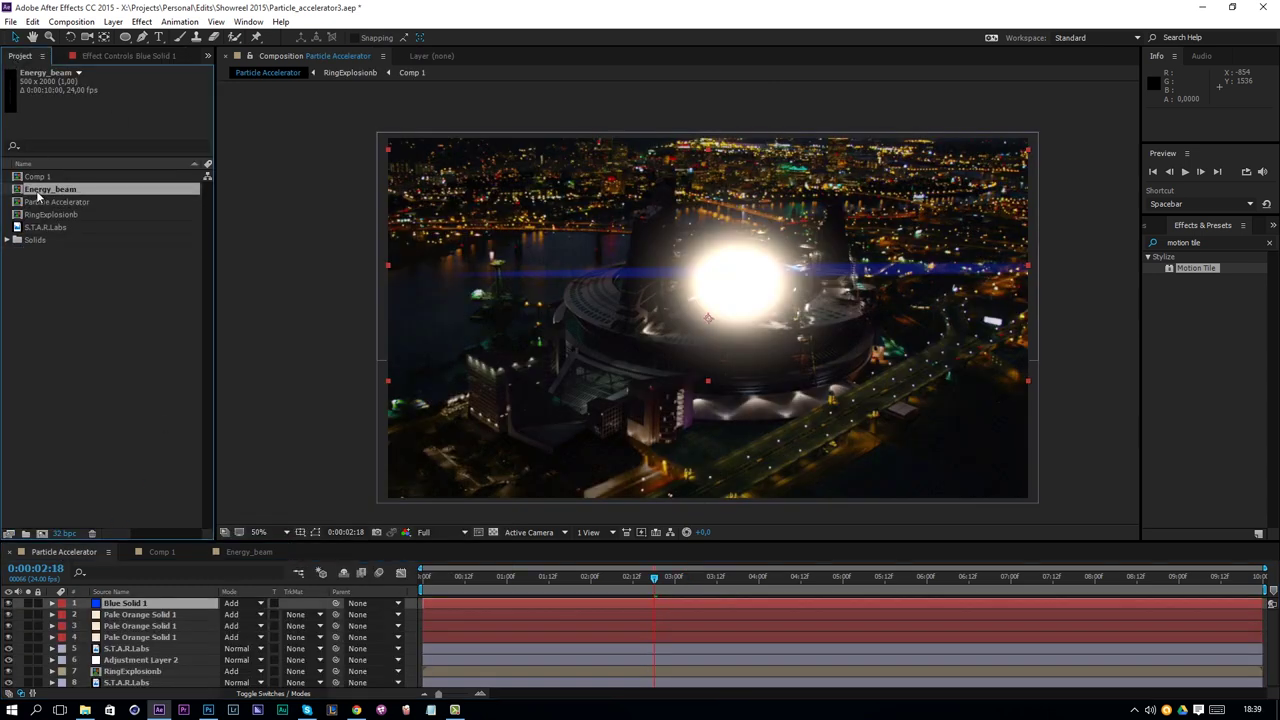
left_click_drag(38, 193, 205, 608)
Set the Energy_beam layer's blending mode to Add and move the beam up so it rises from the white glow
left_click(240, 603)
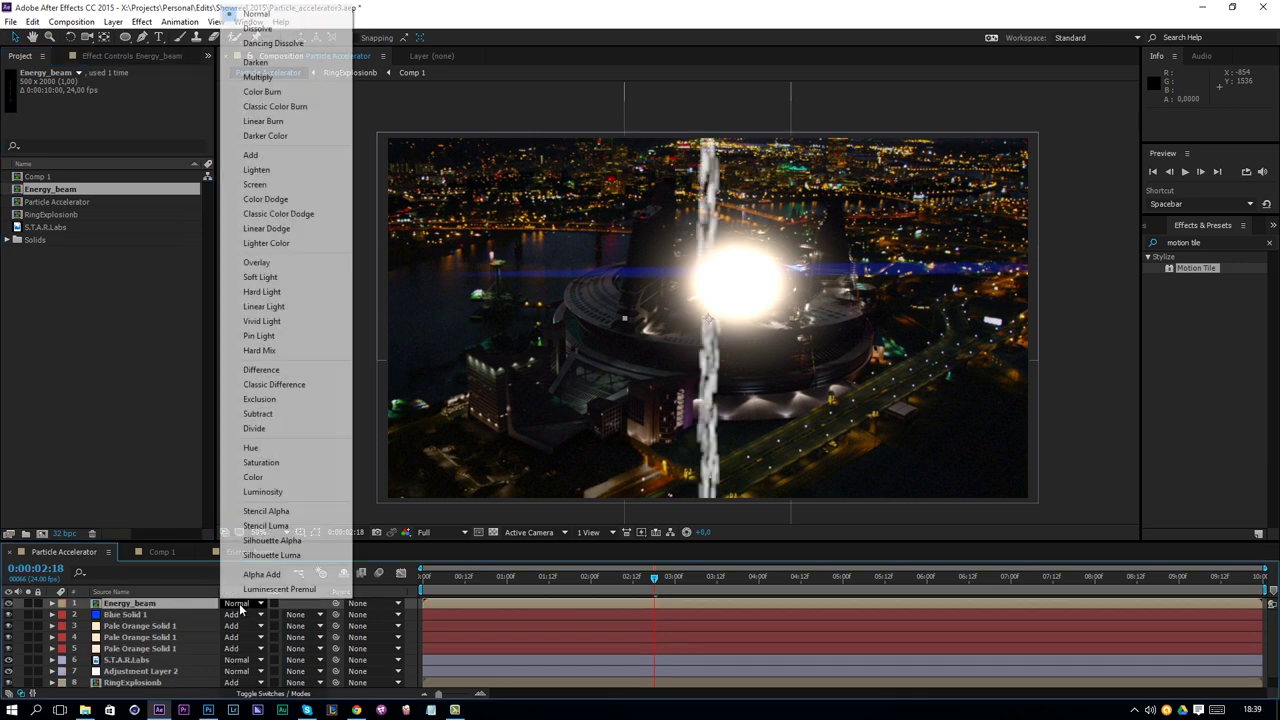
left_click(258, 160)
left_click_drag(705, 470, 729, 280)
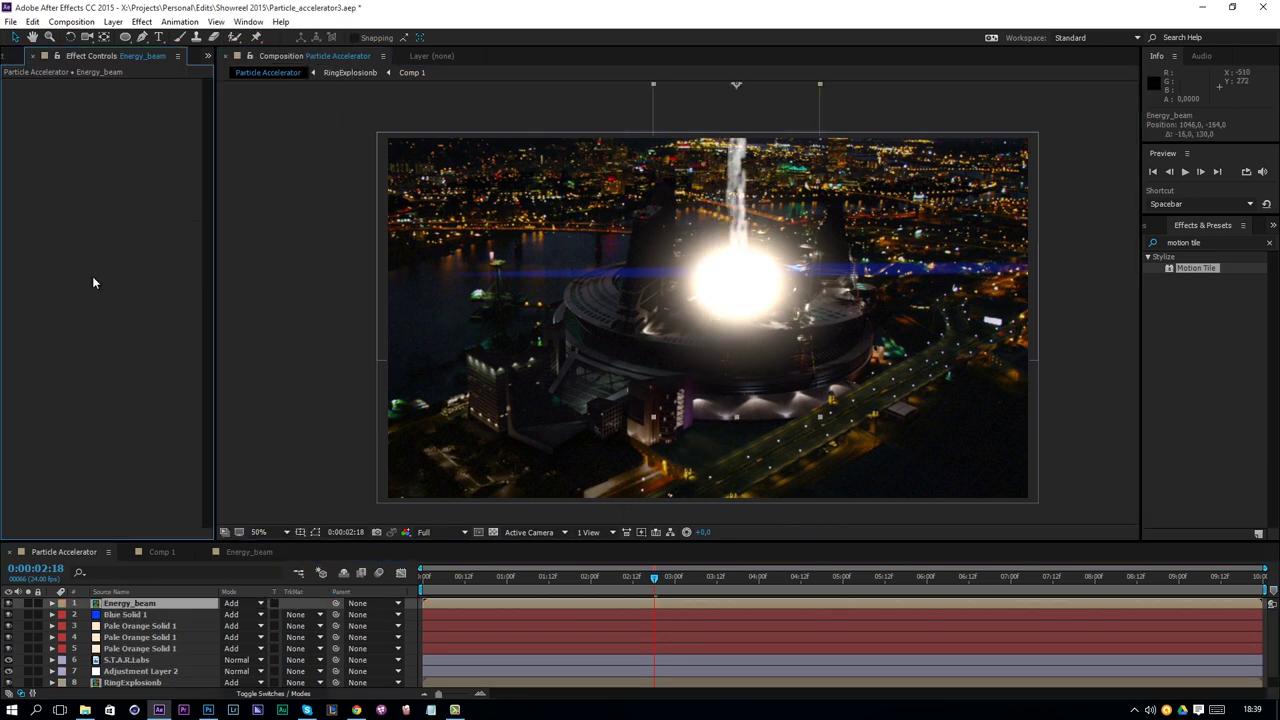
Apply VC Color Vibrance to the Energy_beam layer and set its color to orange FF5400
left_click(141, 21)
mouse_move(186, 426)
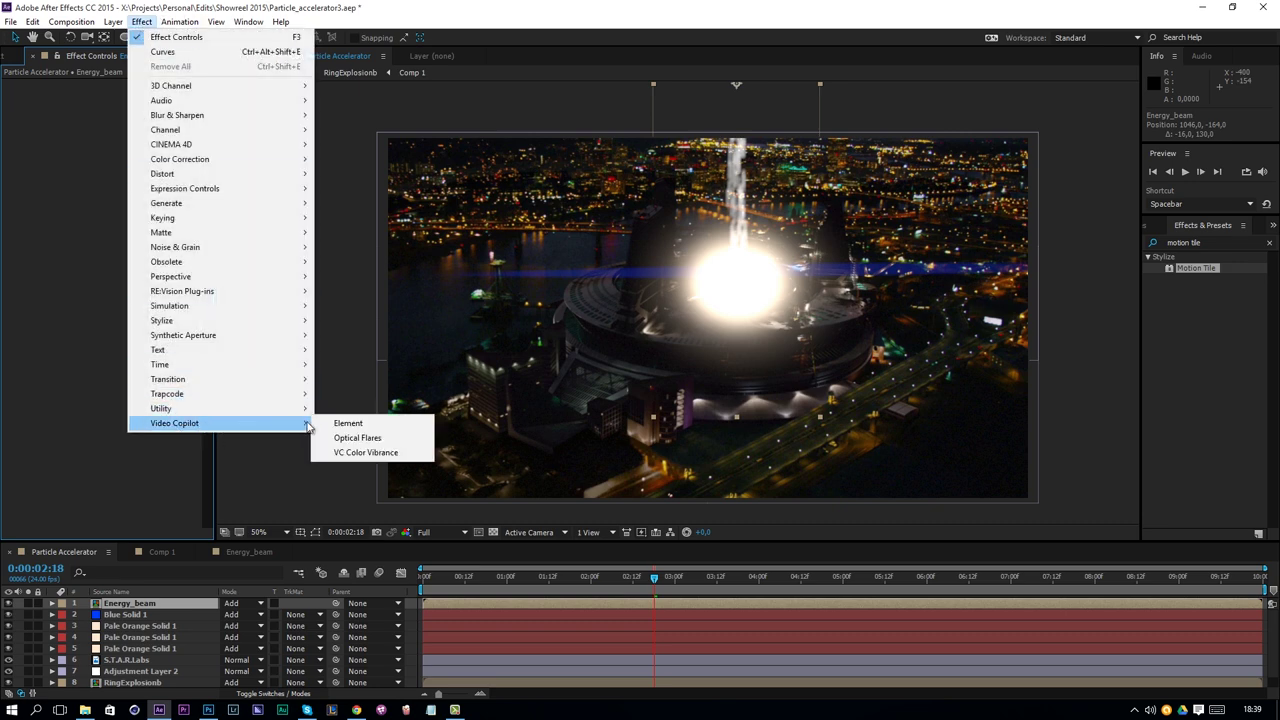
left_click(366, 453)
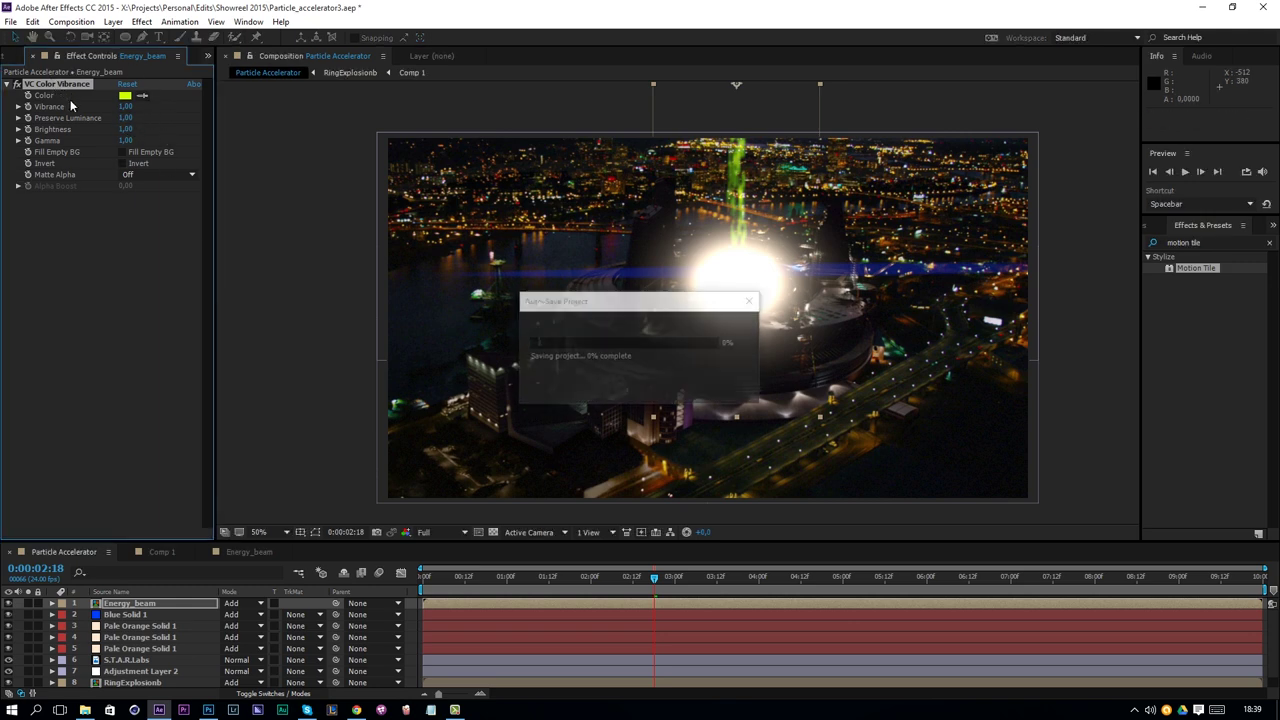
left_click(124, 95)
left_click_drag(668, 380, 666, 427)
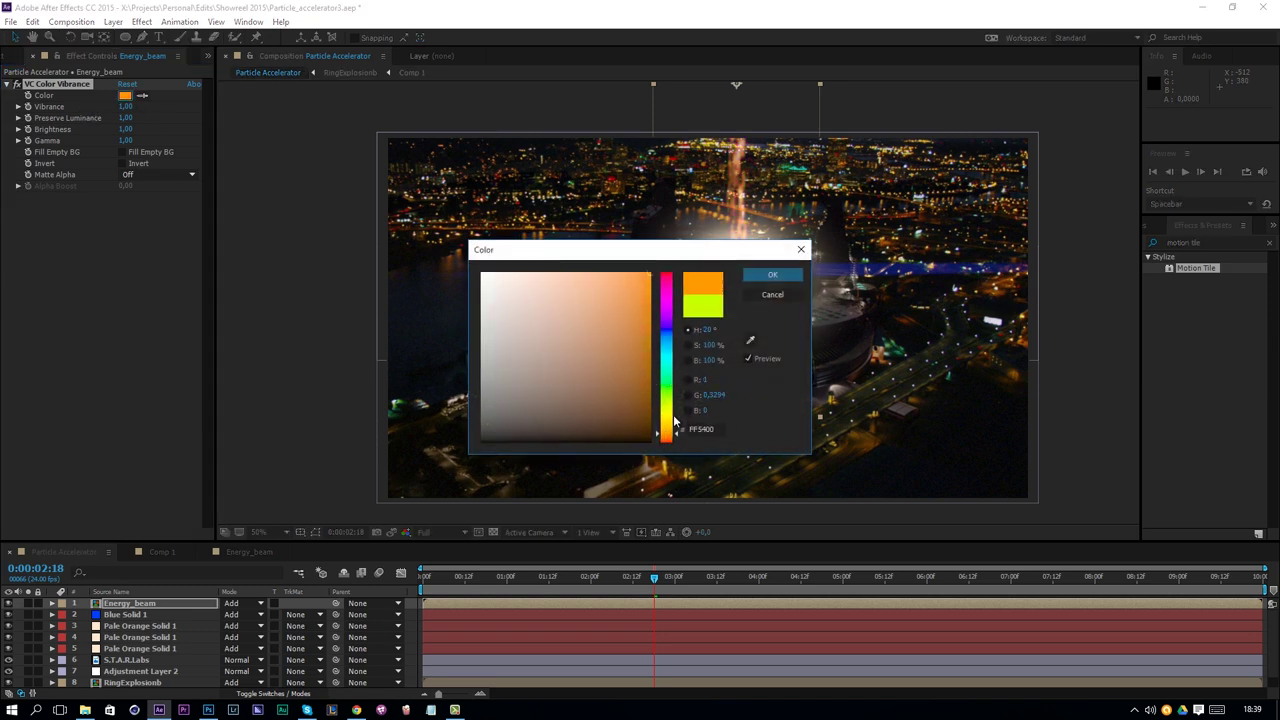
left_click(770, 276)
Solo the Energy_beam layer, set the Color Vibrance color to FF6600, and compare the beam with the effect off and on
left_click(28, 604)
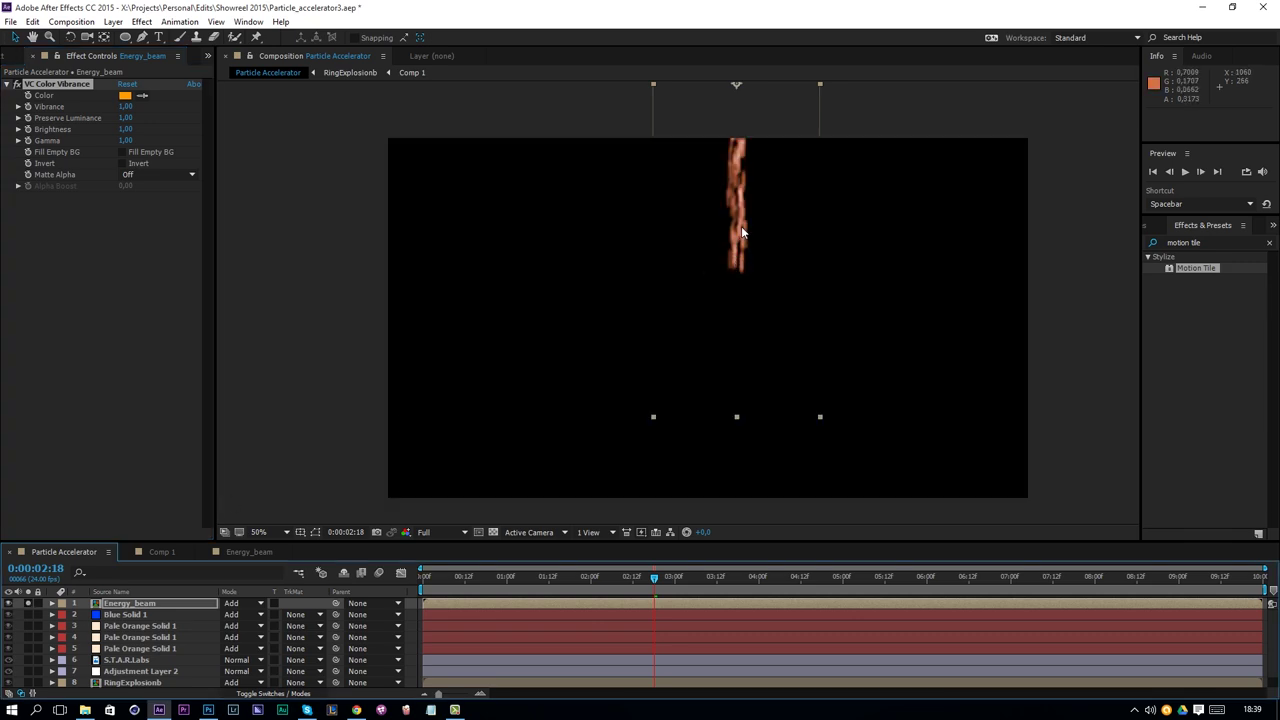
left_click(124, 95)
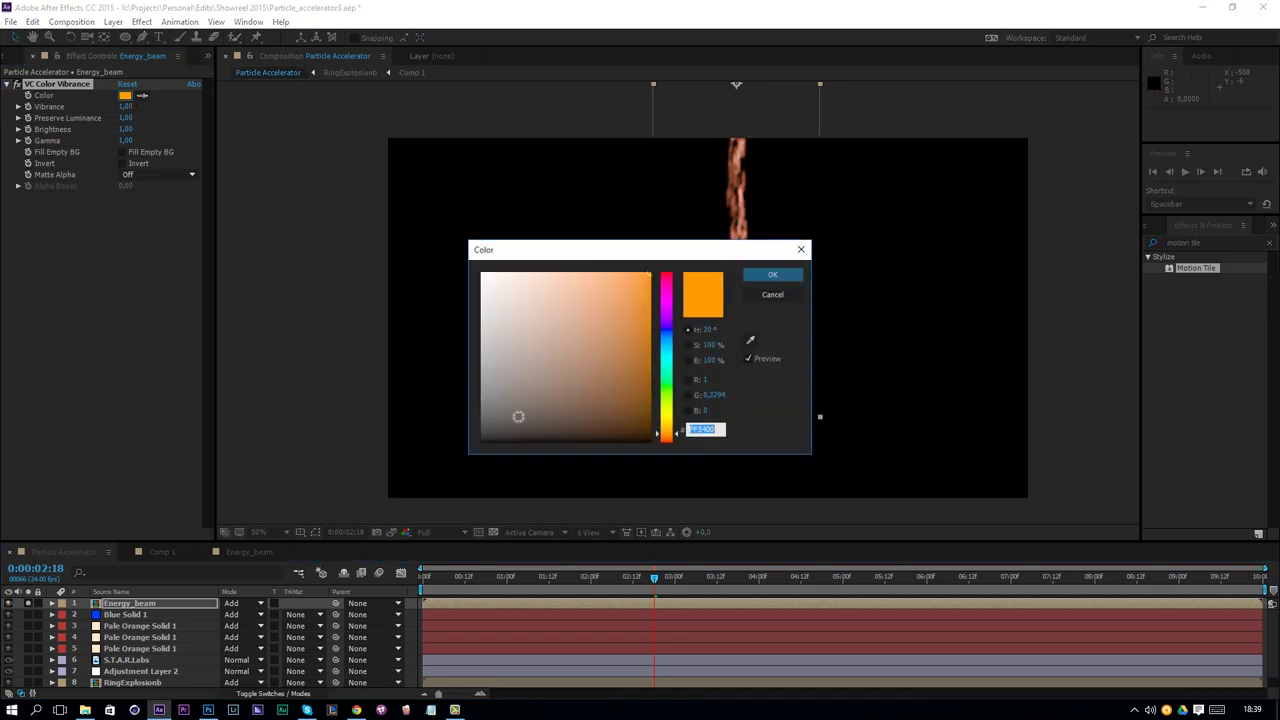
left_click(666, 437)
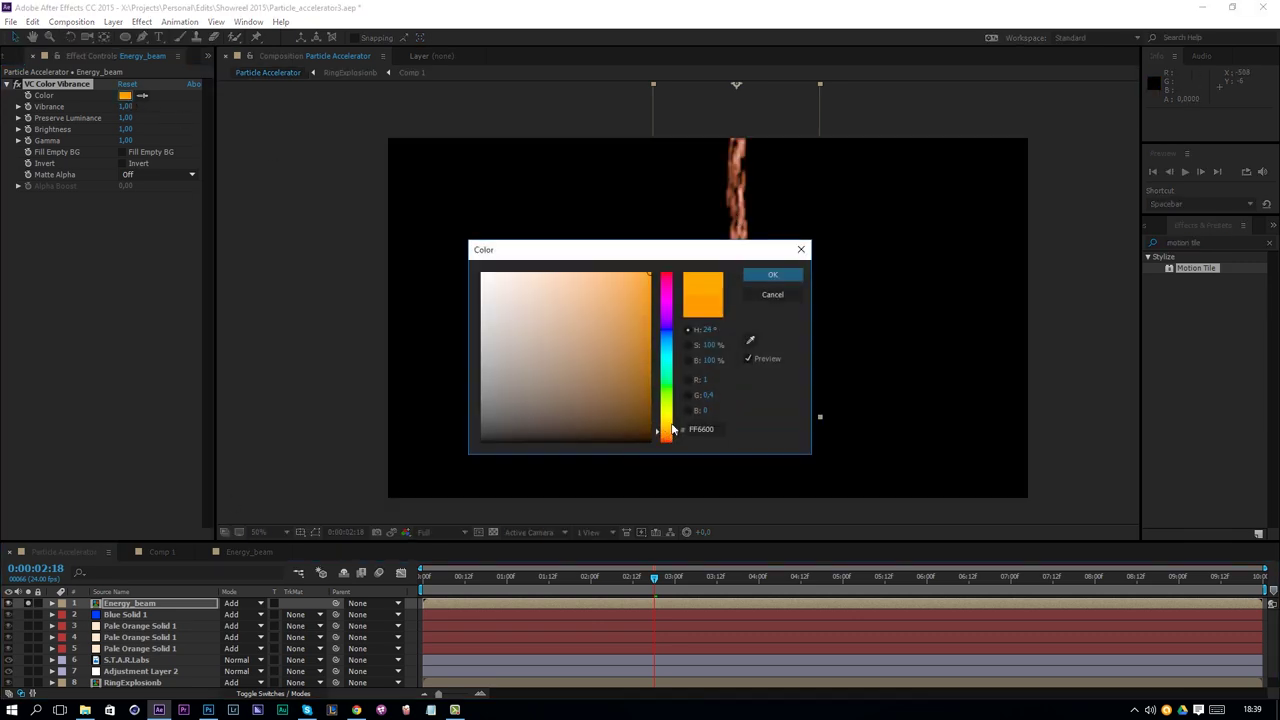
left_click(772, 275)
left_click(16, 85)
left_click(16, 85)
Try a Fill effect on the Energy_beam layer for comparison with Color Vibrance, and delete it
left_click(141, 21)
mouse_move(200, 203)
left_click(368, 425)
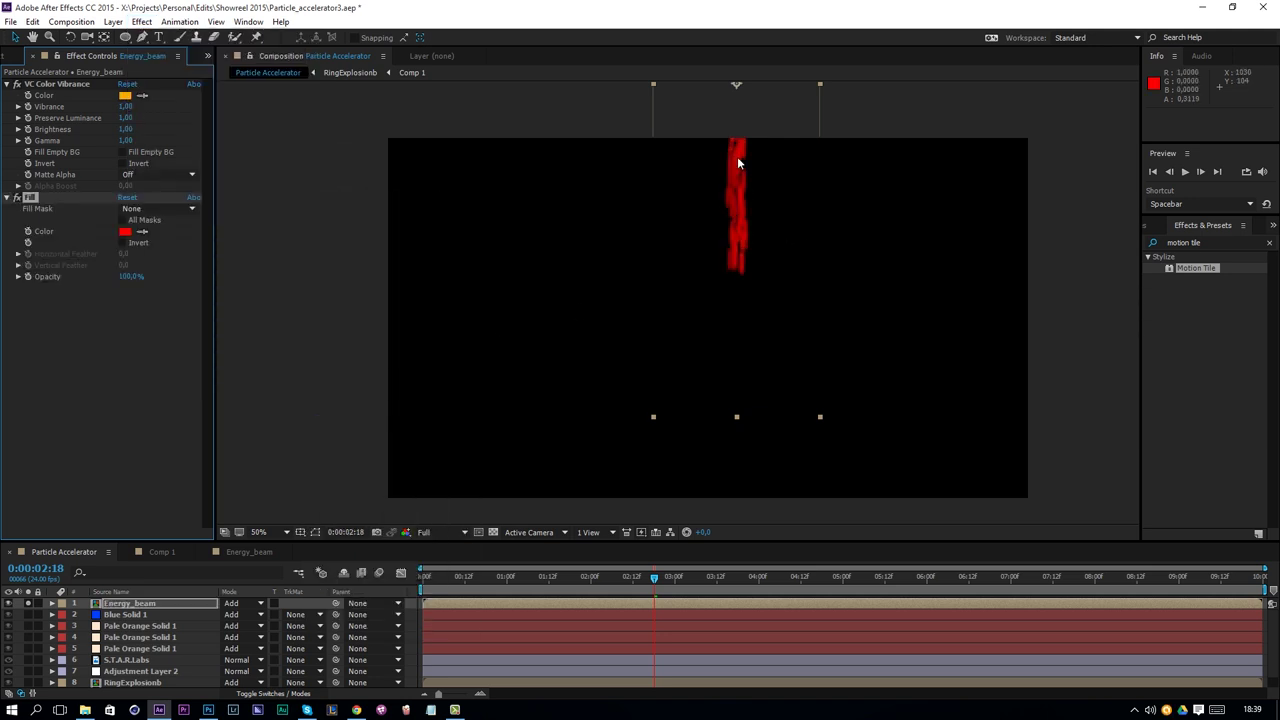
left_click(17, 198)
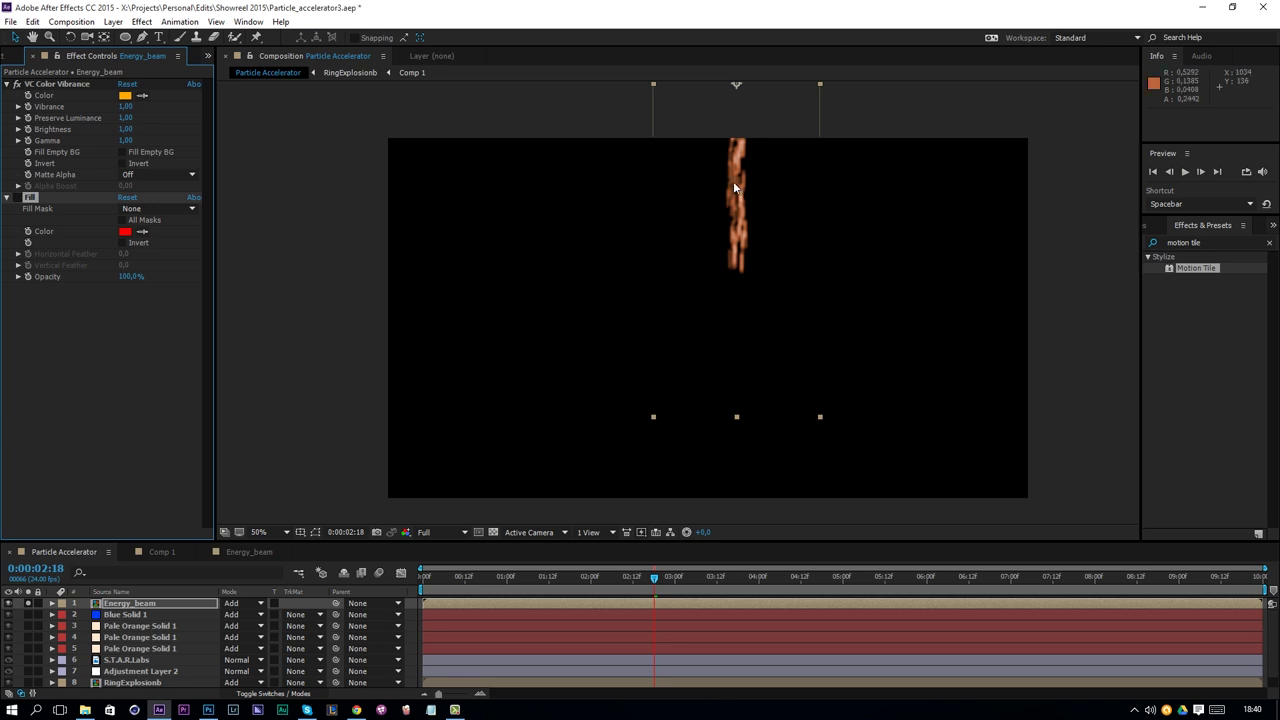
key("Delete")
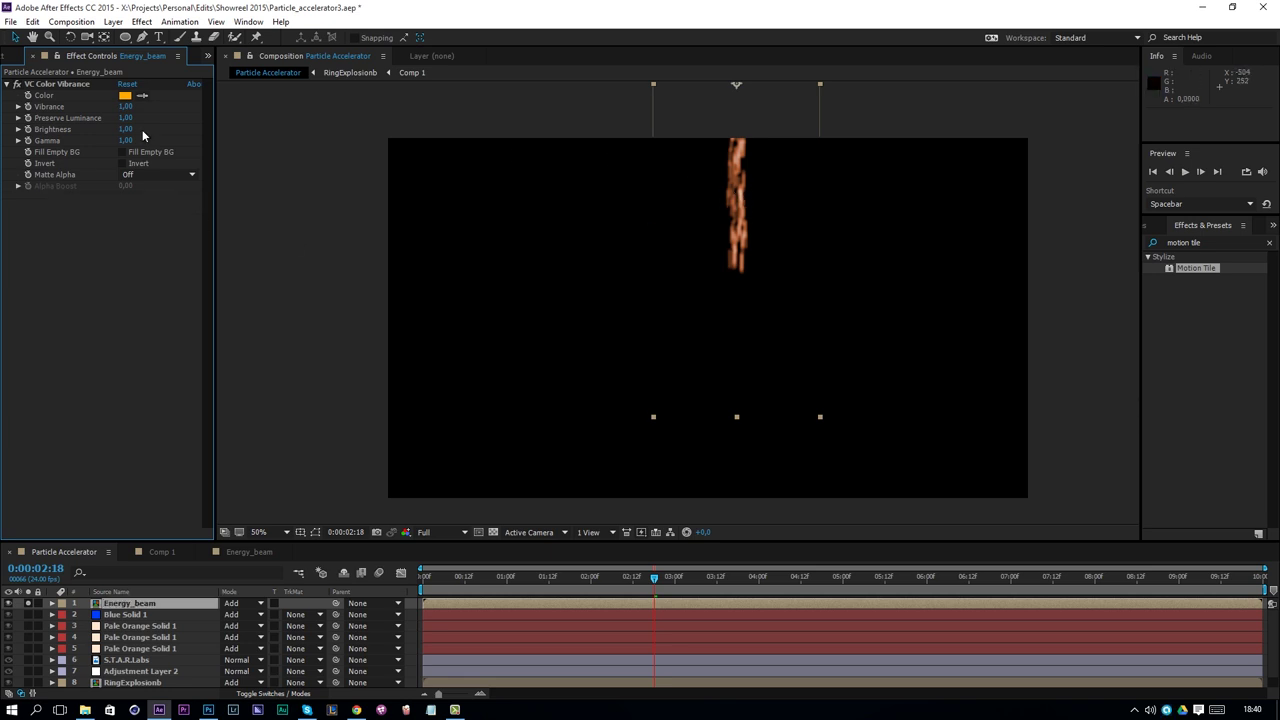
Shift the Color Vibrance color to a golden yellow and unsolo the Energy_beam layer
left_click(125, 95)
left_click_drag(664, 437, 667, 428)
key("Return")
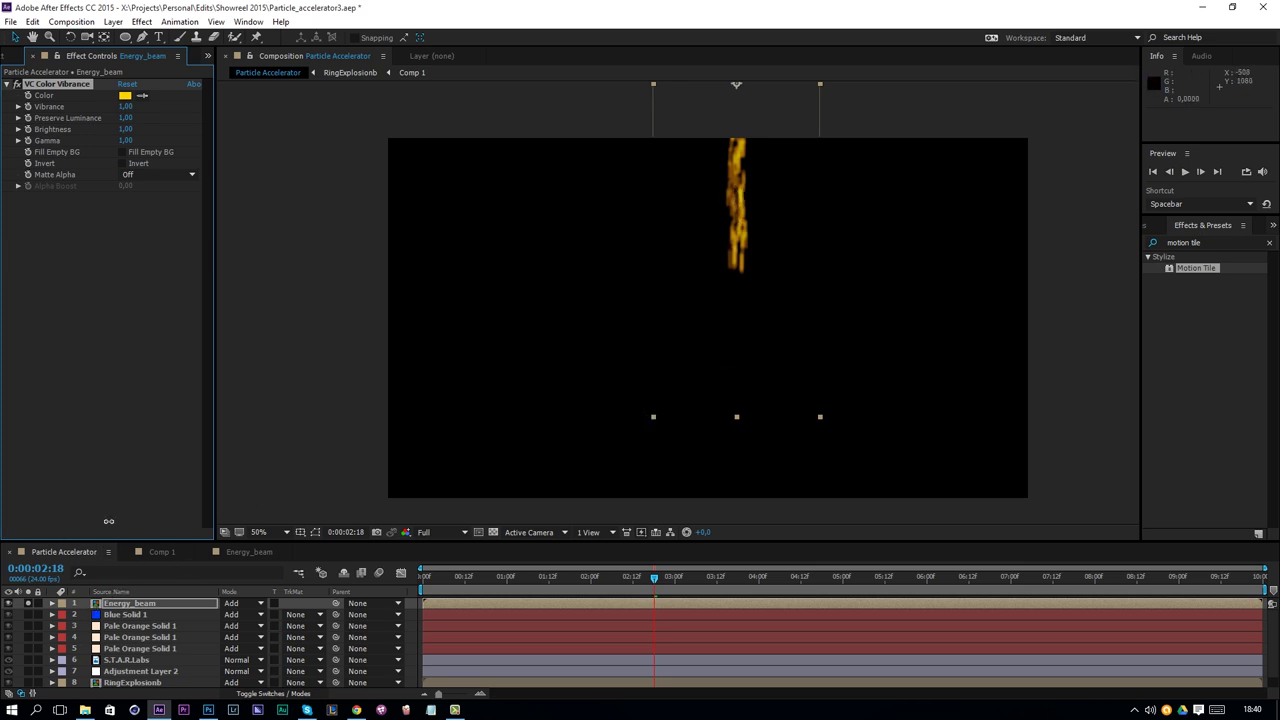
left_click(27, 603)
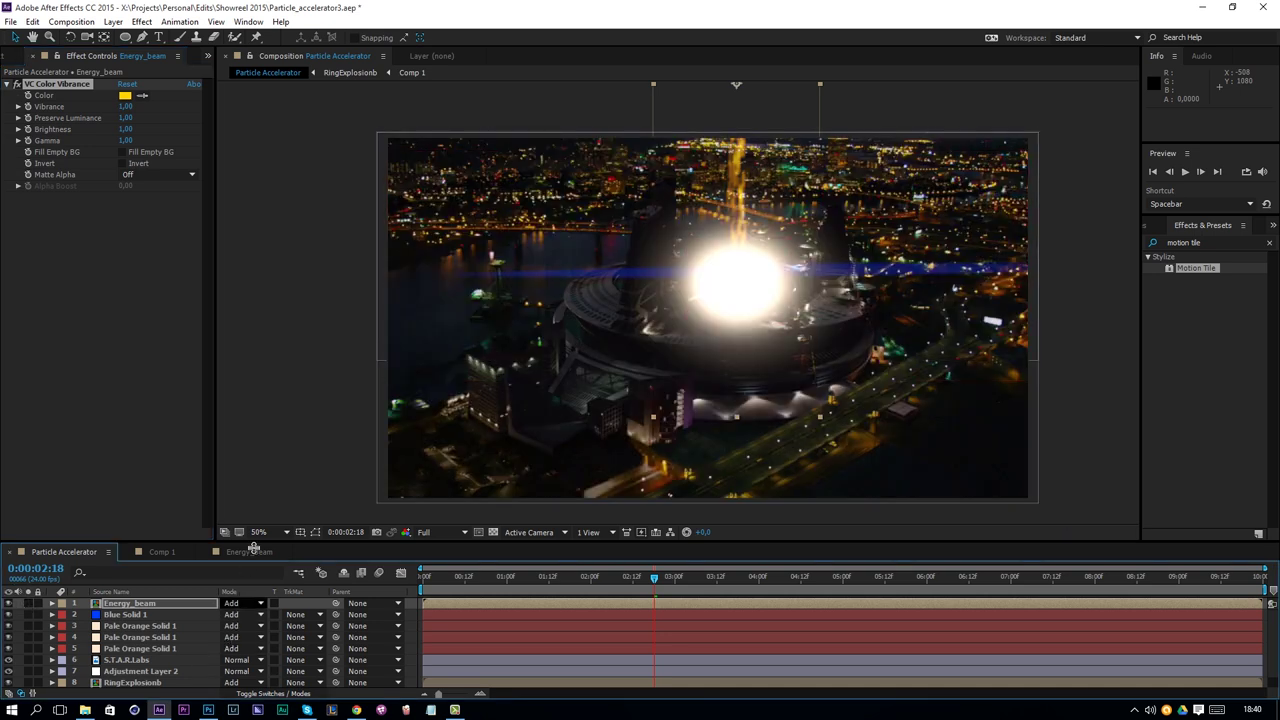
Apply a Glow effect to the Energy_beam layer with a threshold of 42.7% and an intensity of 0.6
left_click(142, 22)
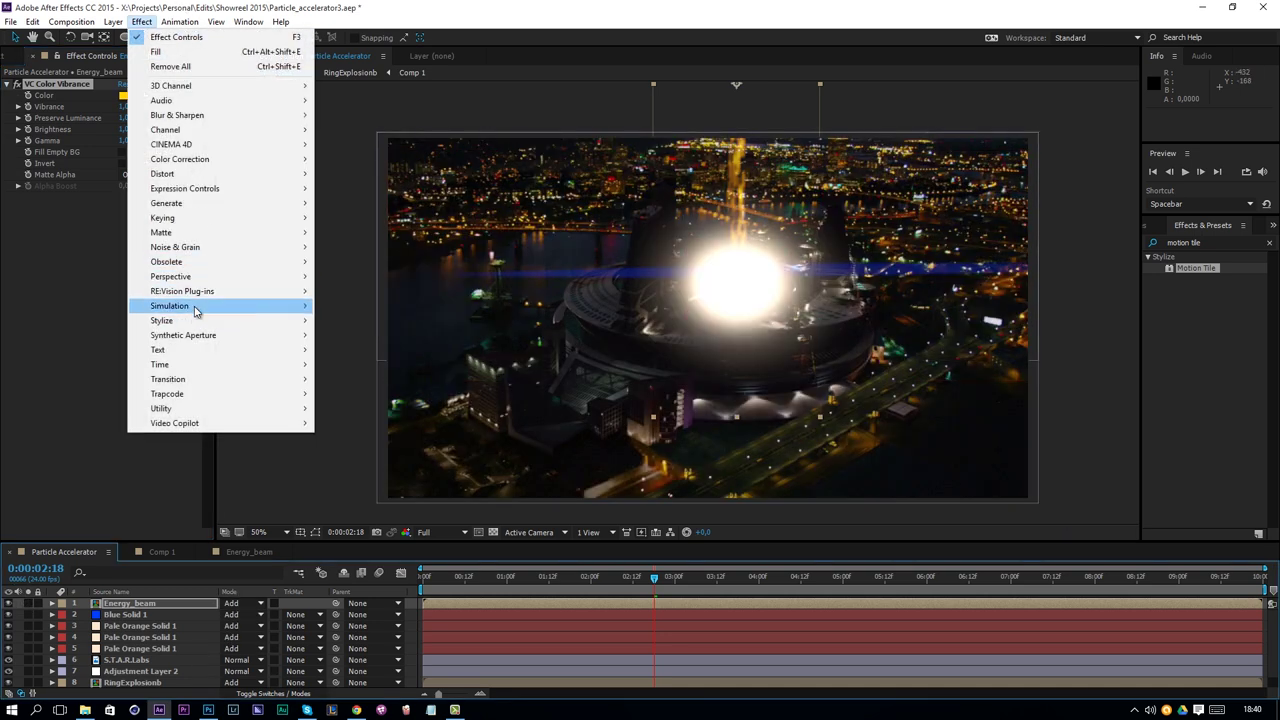
mouse_move(195, 320)
left_click(339, 526)
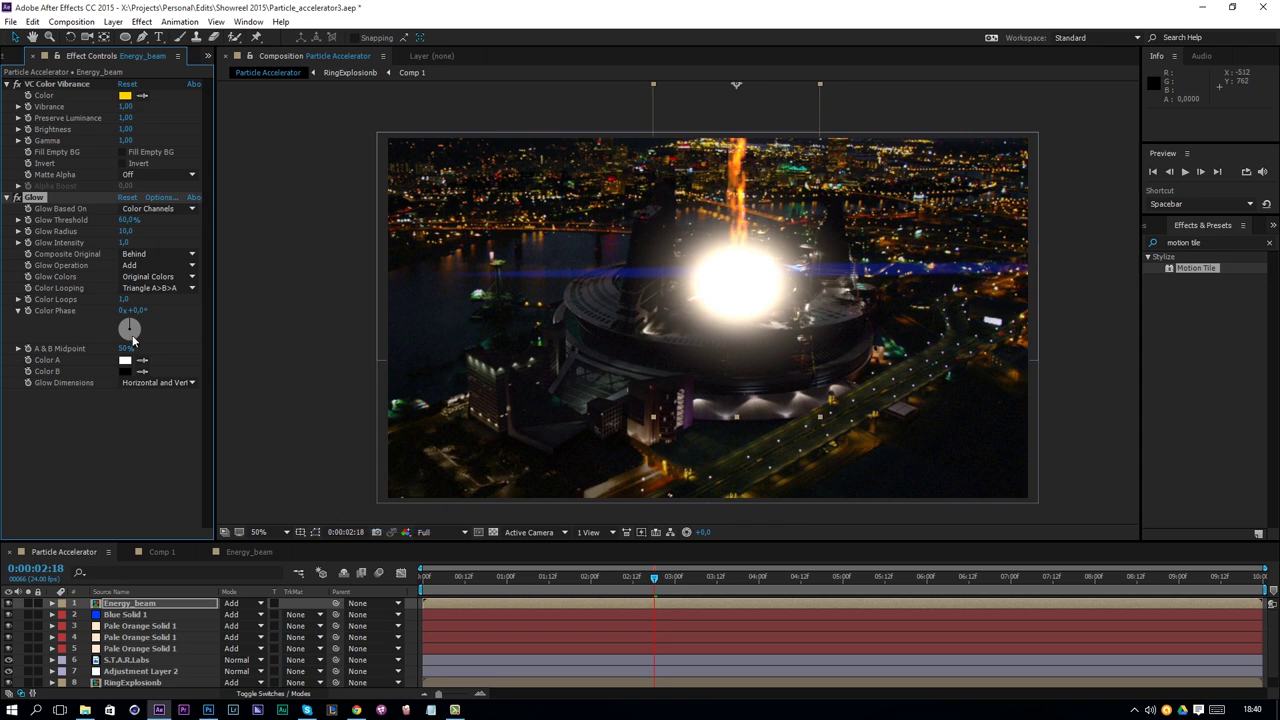
mouse_move(124, 242)
left_mouse_down()
mouse_move(114, 221)
mouse_move(101, 224)
mouse_move(108, 248)
left_mouse_up()
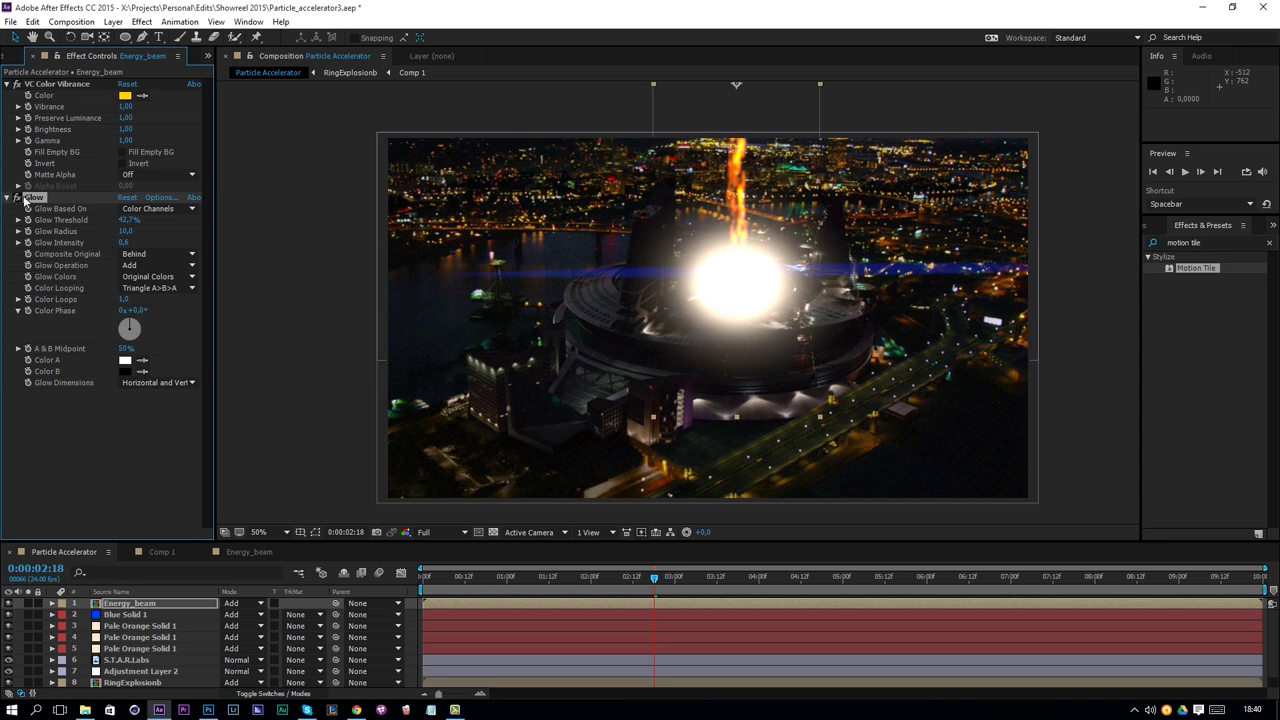
Duplicate the beam's Glow effect, set the copy's radius to 187 and intensity to 0.2, and preview the composition
key("ctrl+d")
mouse_move(126, 381)
left_mouse_down()
mouse_move(160, 382)
mouse_move(118, 398)
left_mouse_up()
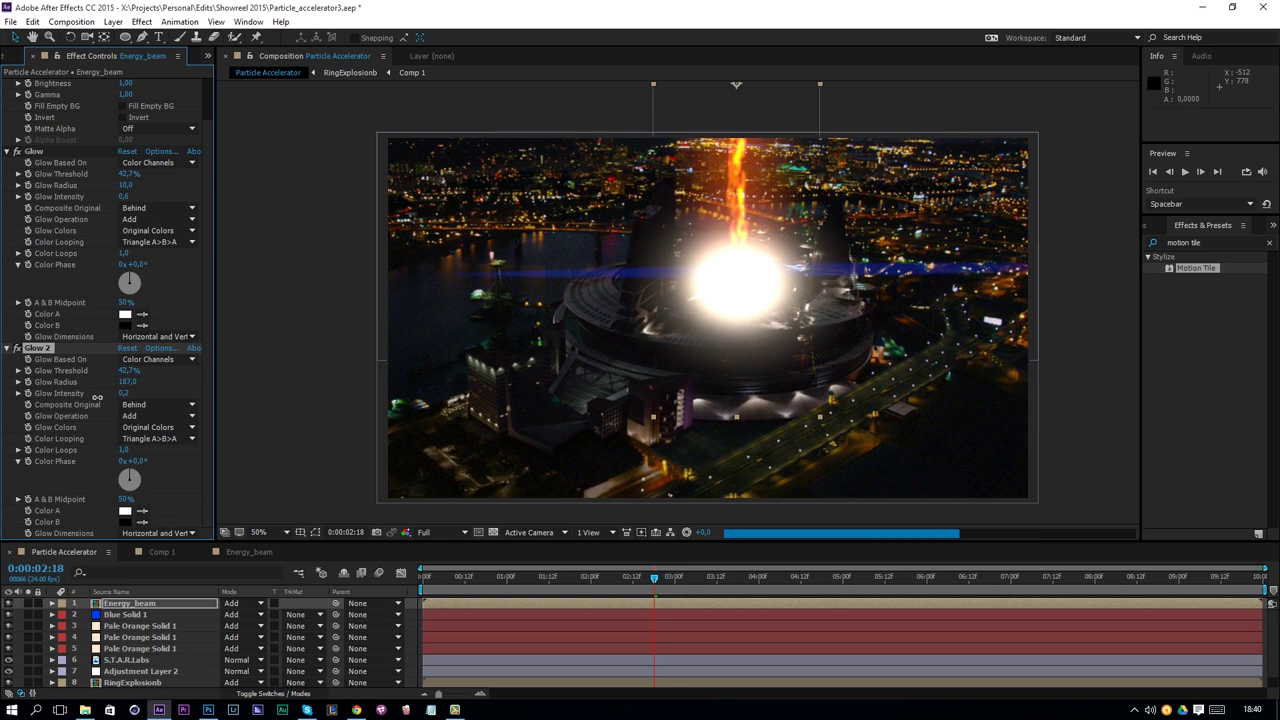
key("space")
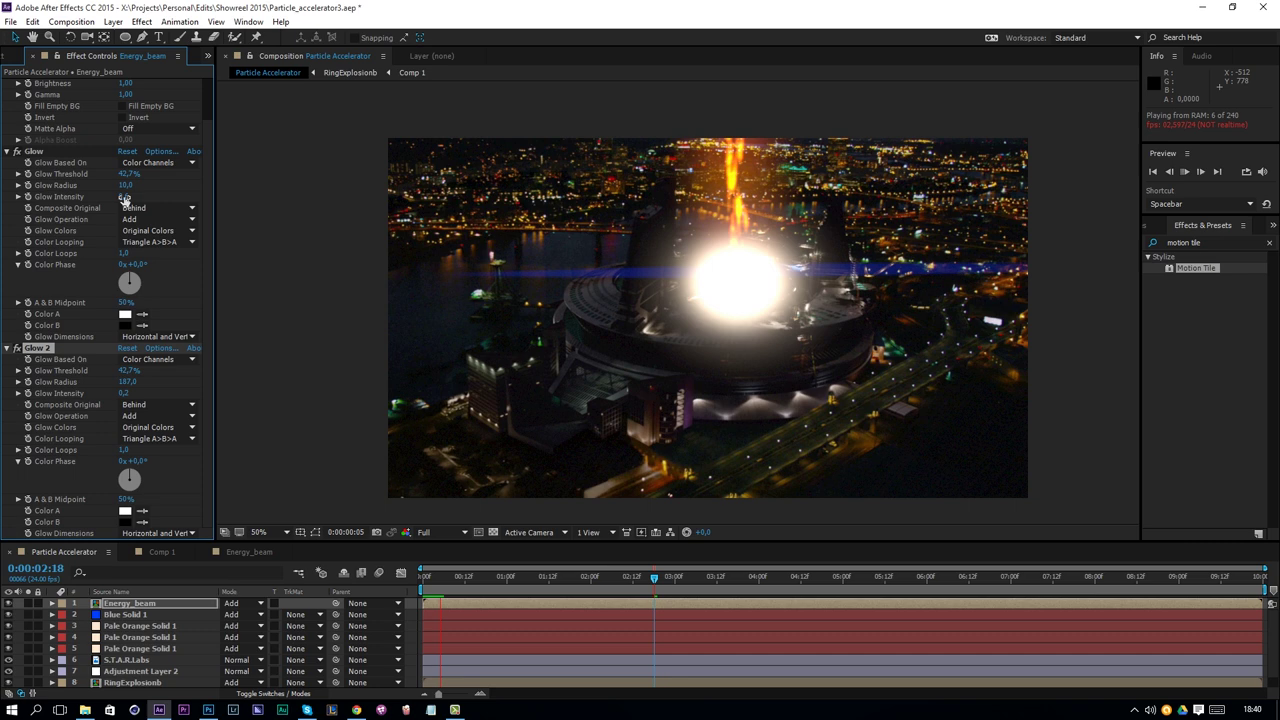
key("space")
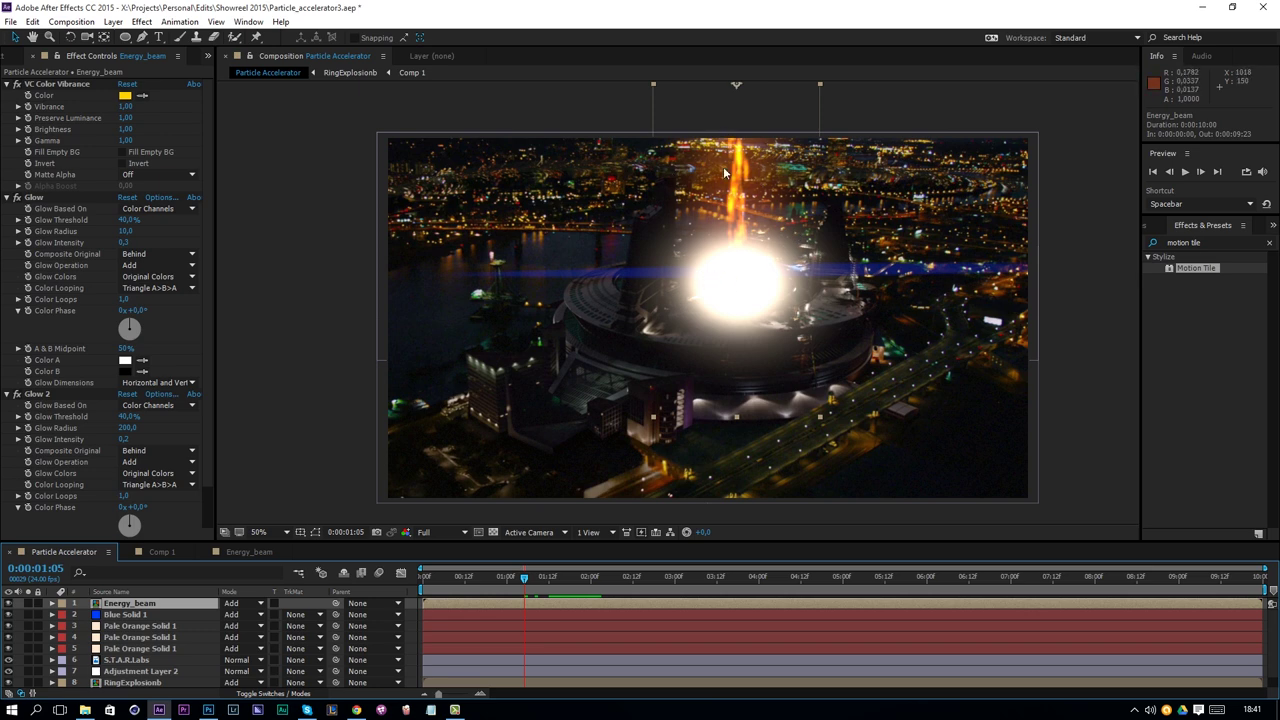
Add the expression wiggle(8,10) to the opacity of the Pale Orange Solid on layer 5 and preview it soloed
left_click(146, 648)
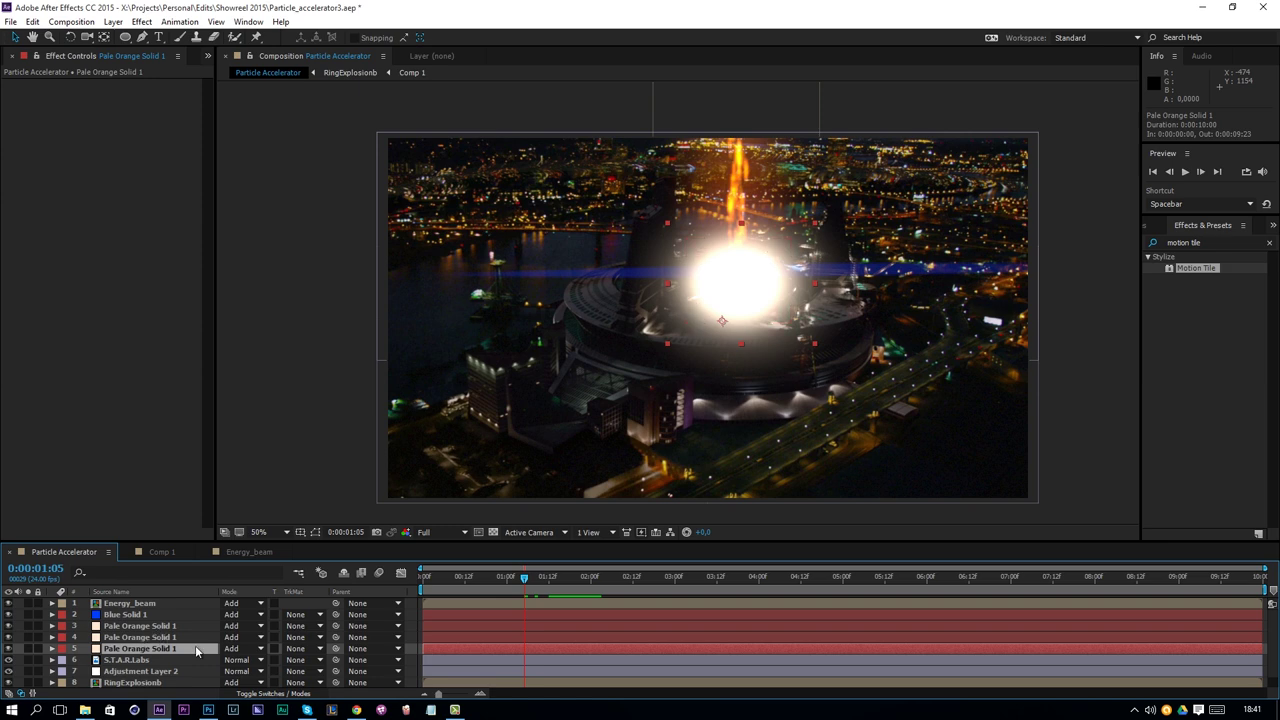
key("t")
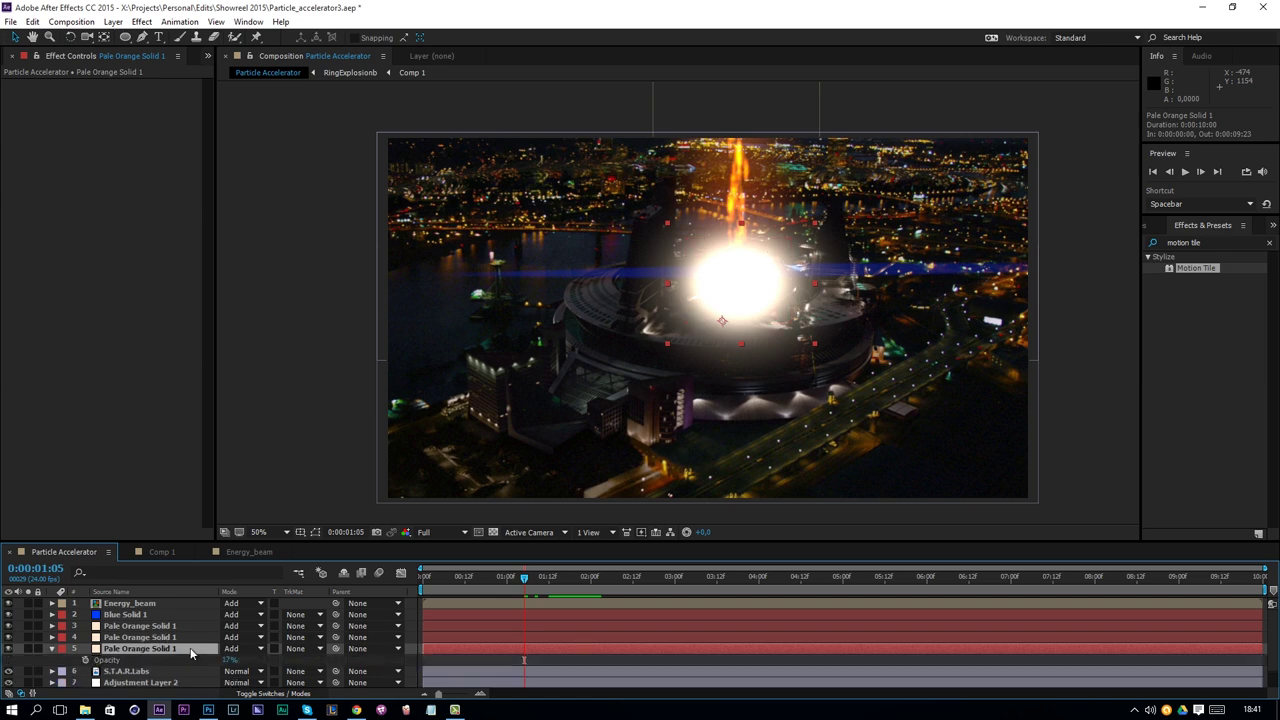
left_click(86, 661, "alt")
type("wiggle(8, 10")
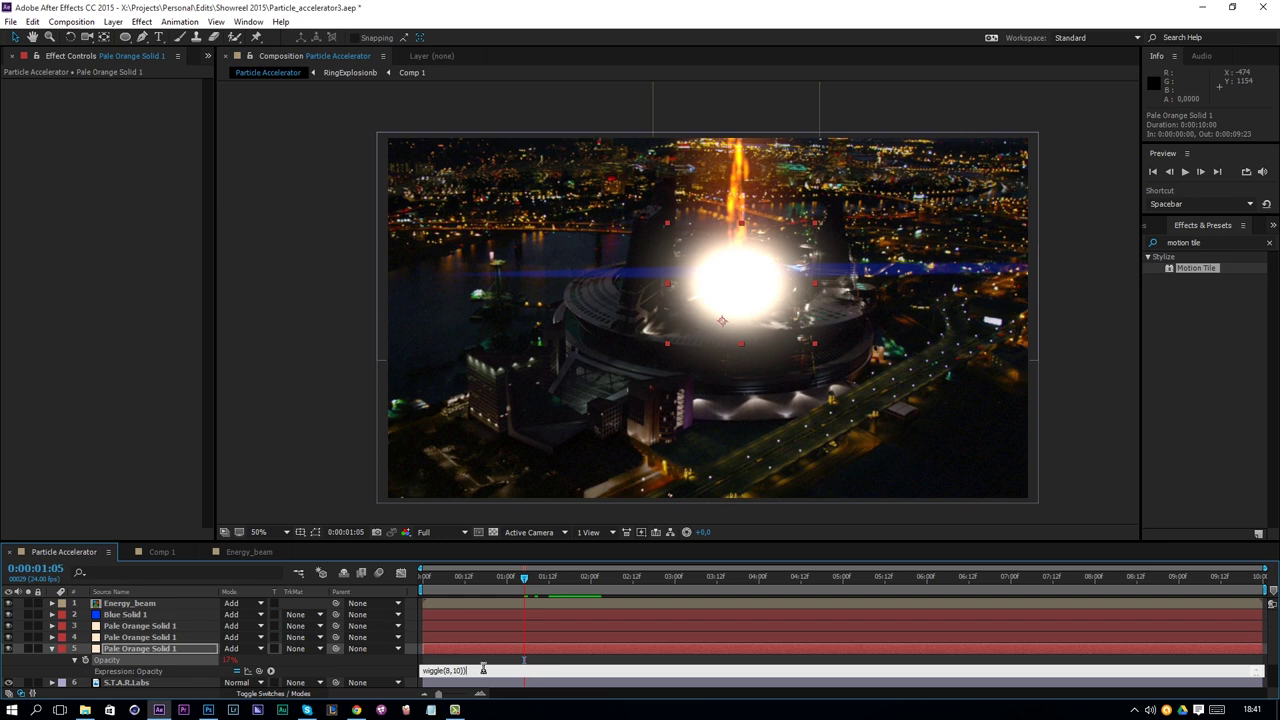
left_click(28, 648)
key("space")
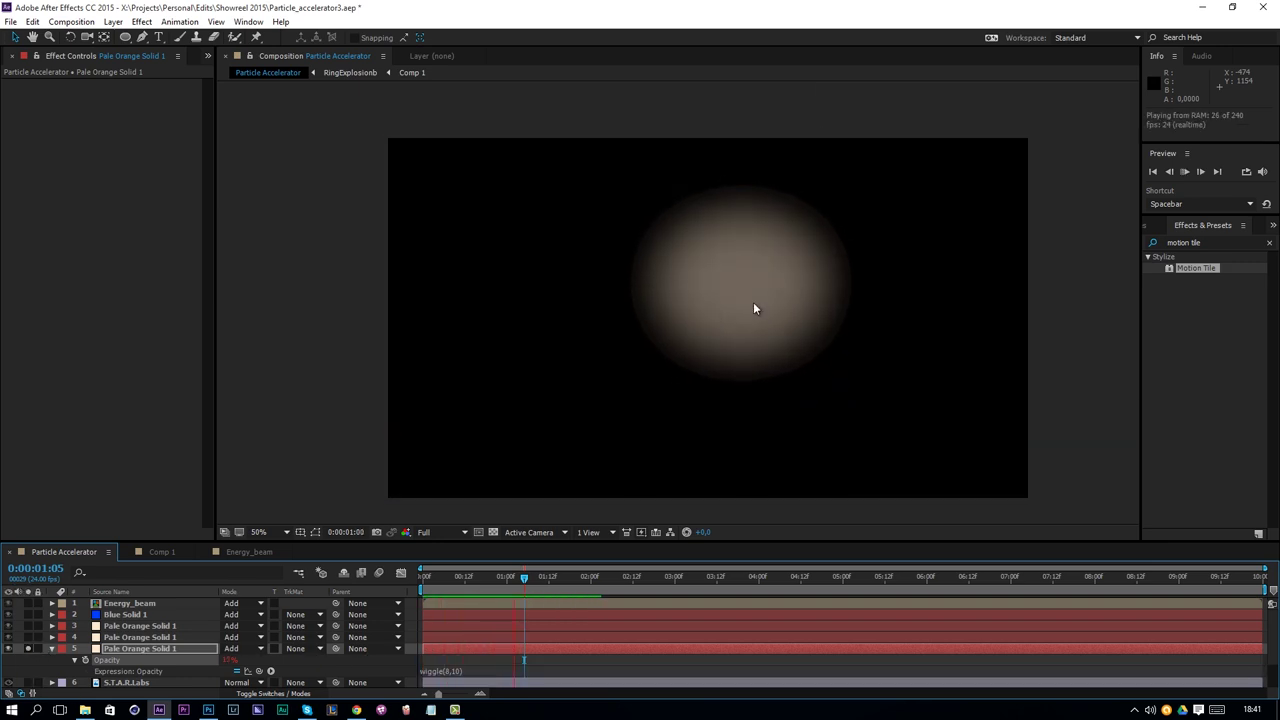
key("space")
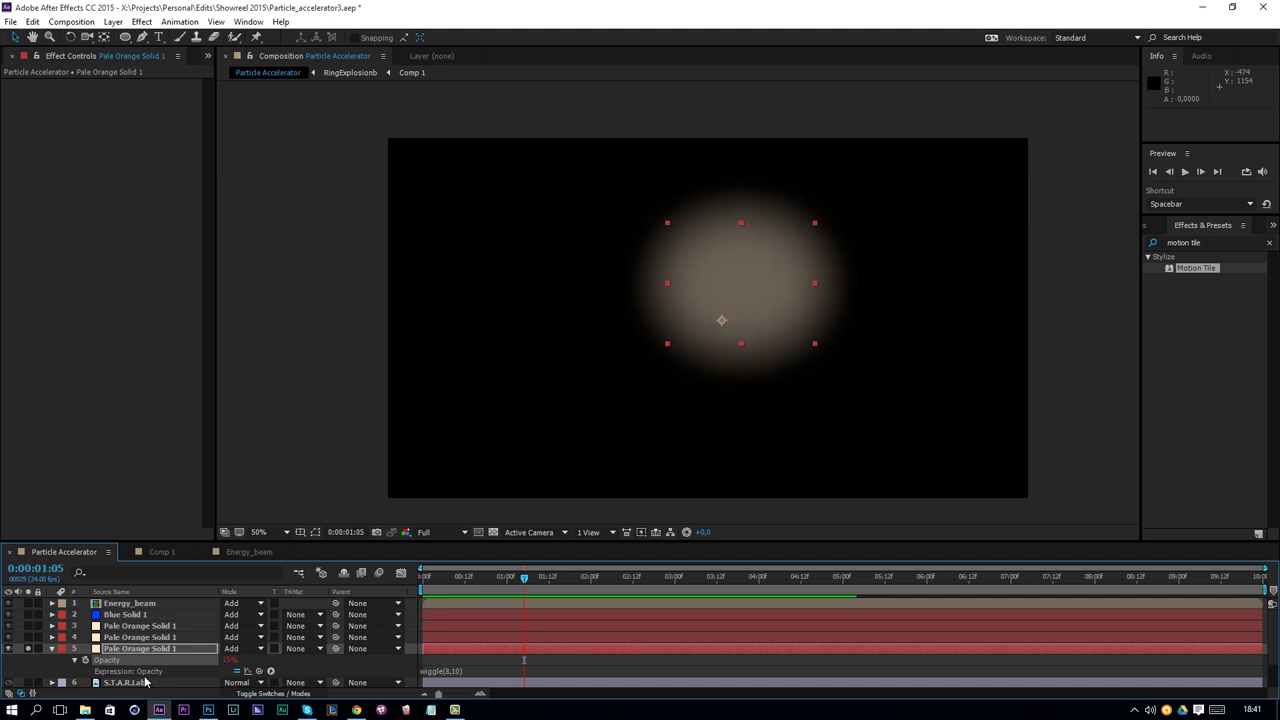
Unsolo layer 5, add wiggle(8,10) to the opacity of the Pale Orange Solid on layer 4, and copy the expression
left_click(28, 648)
left_click(122, 639)
key("t")
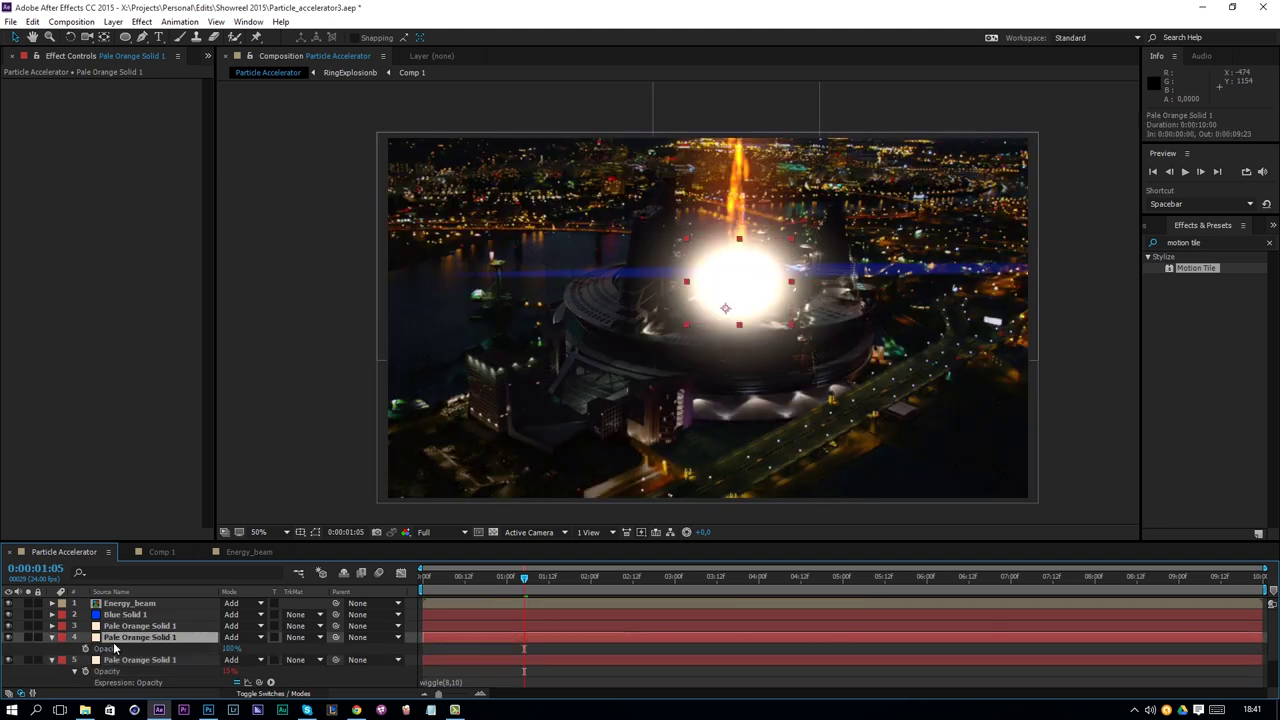
left_click(86, 648, "alt")
type("wiggle(8,10")
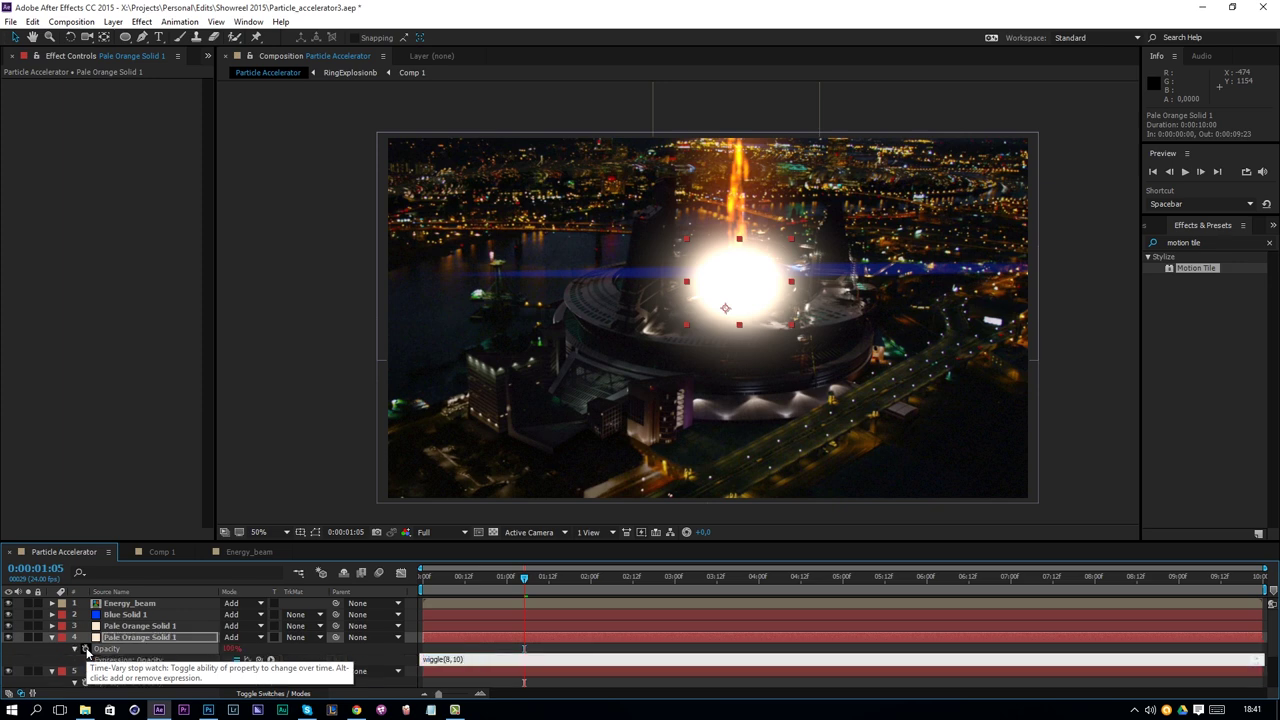
key("ctrl+a")
key("ctrl+c")
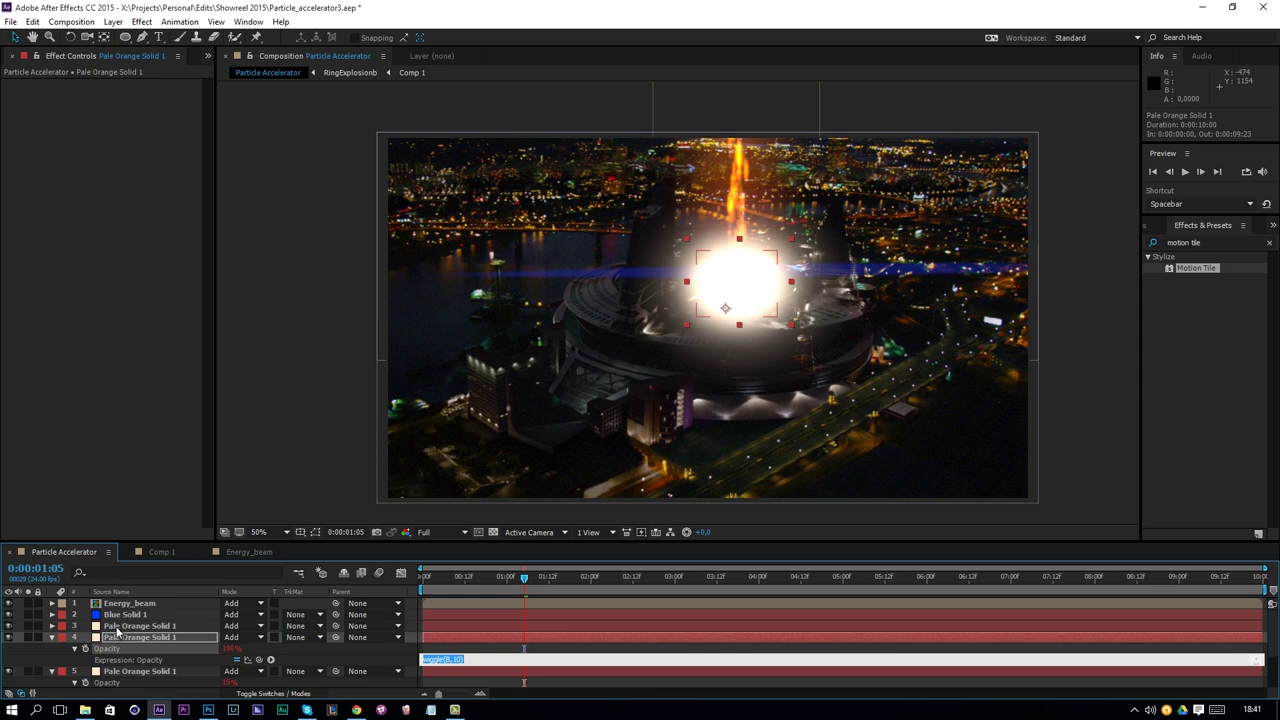
Paste the copied wiggle expression onto the opacity of the Pale Orange Solid on layer 3
left_click(119, 627)
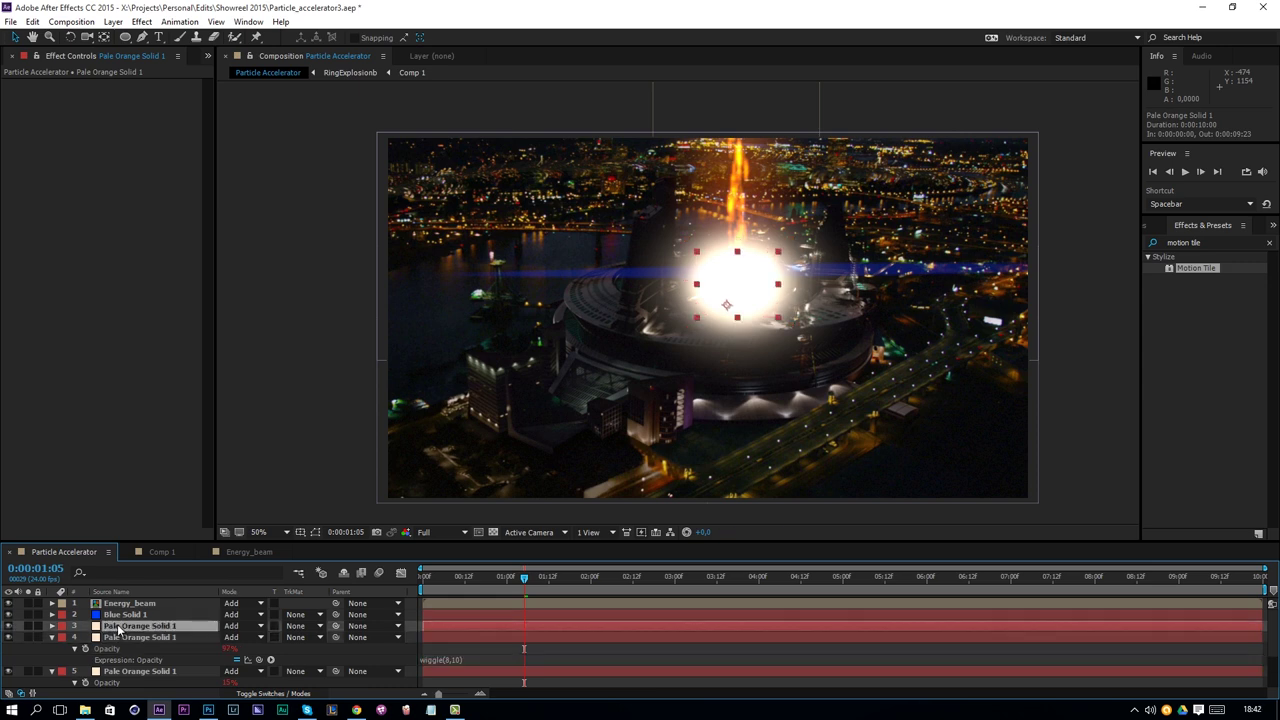
key("t")
left_click(86, 637, "alt")
key("ctrl+v")
left_click(490, 621)
Replace the opacity expressions of layers 3 and 4 with links to the opacity of the Pale Orange Solid on layer 5
scroll(470, 605, "down", 2)
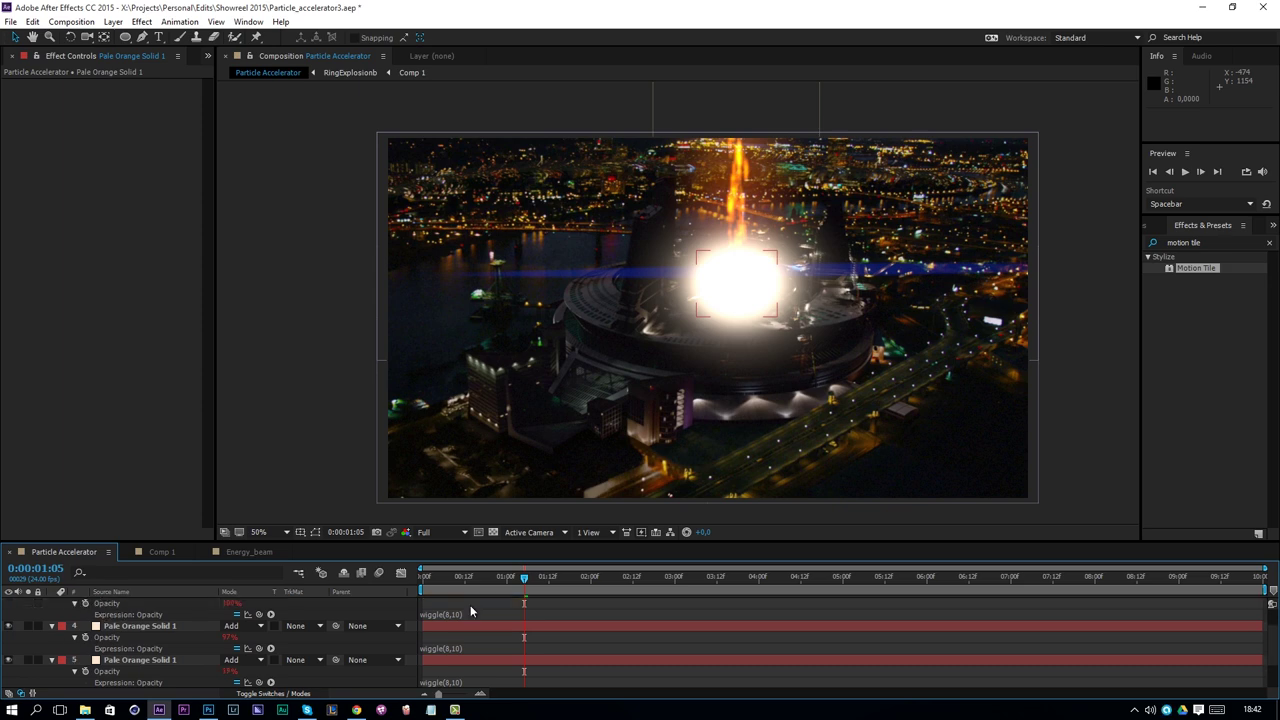
left_click(466, 612)
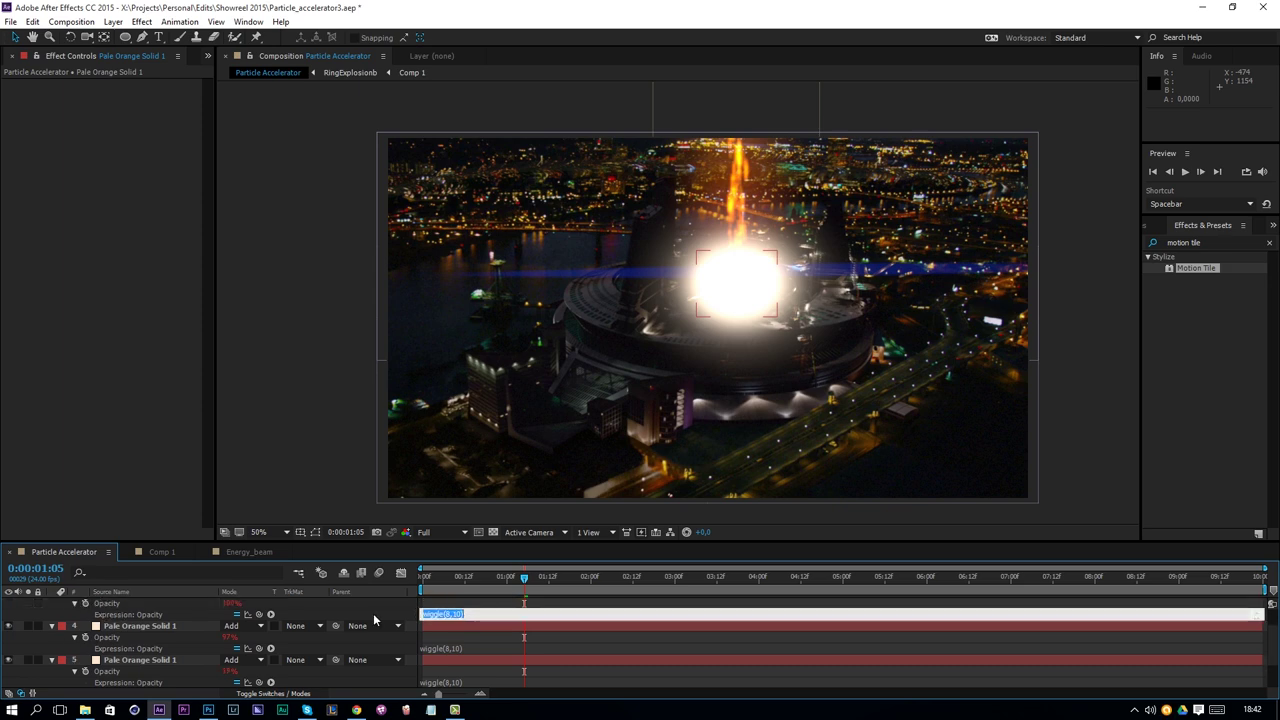
left_click_drag(259, 614, 143, 680)
left_click(445, 647)
left_click_drag(259, 648, 143, 678)
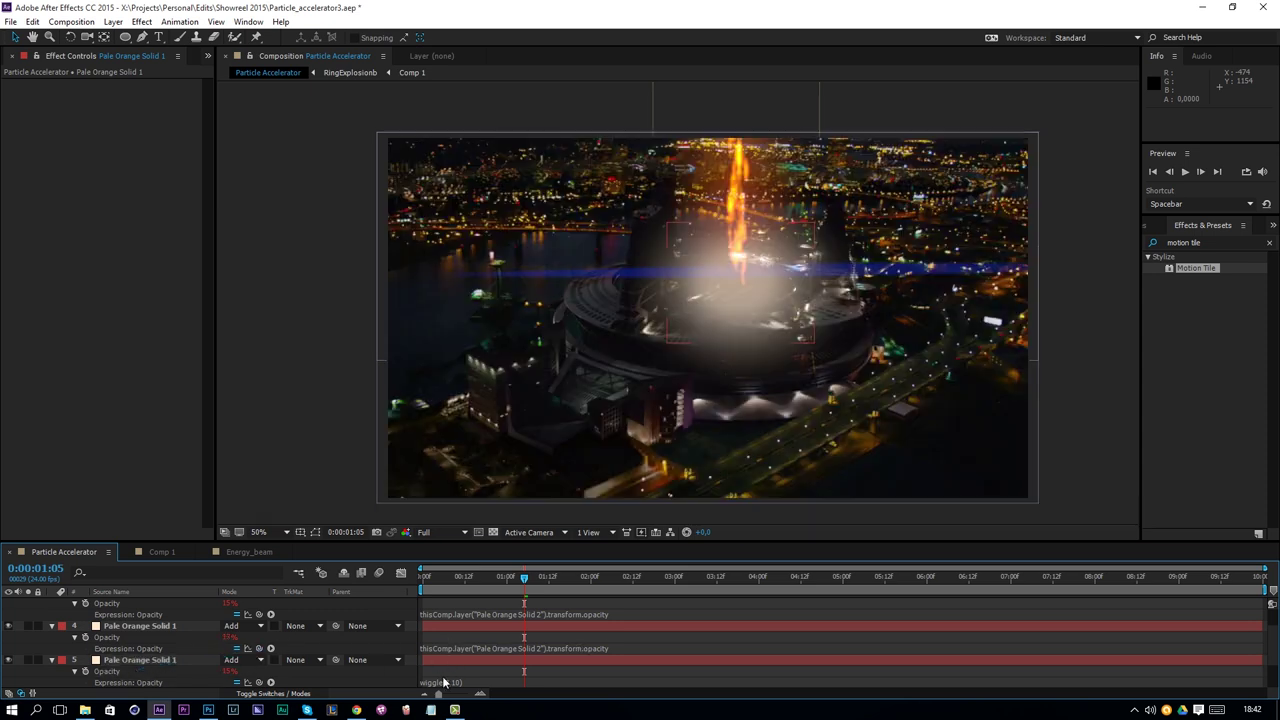
Try a frequency of 6 in the wiggle expression on layer 5's opacity and set it back to 8
left_click(455, 683)
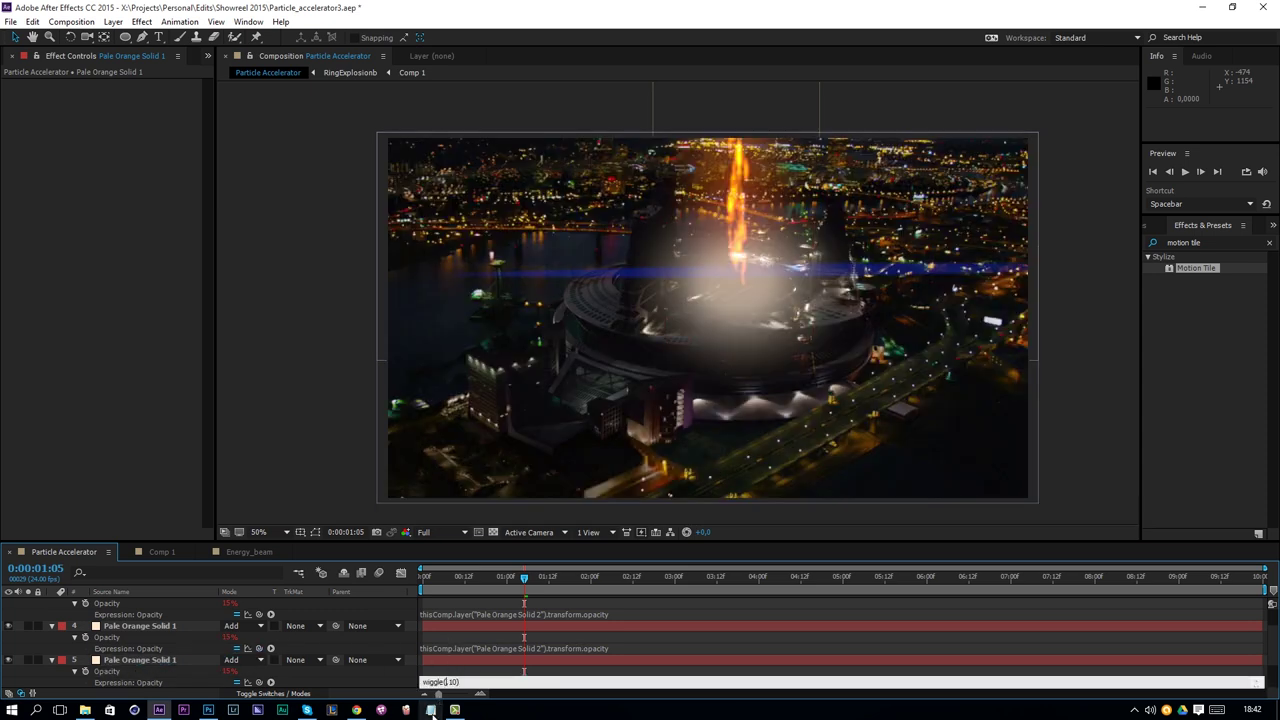
left_click(570, 672)
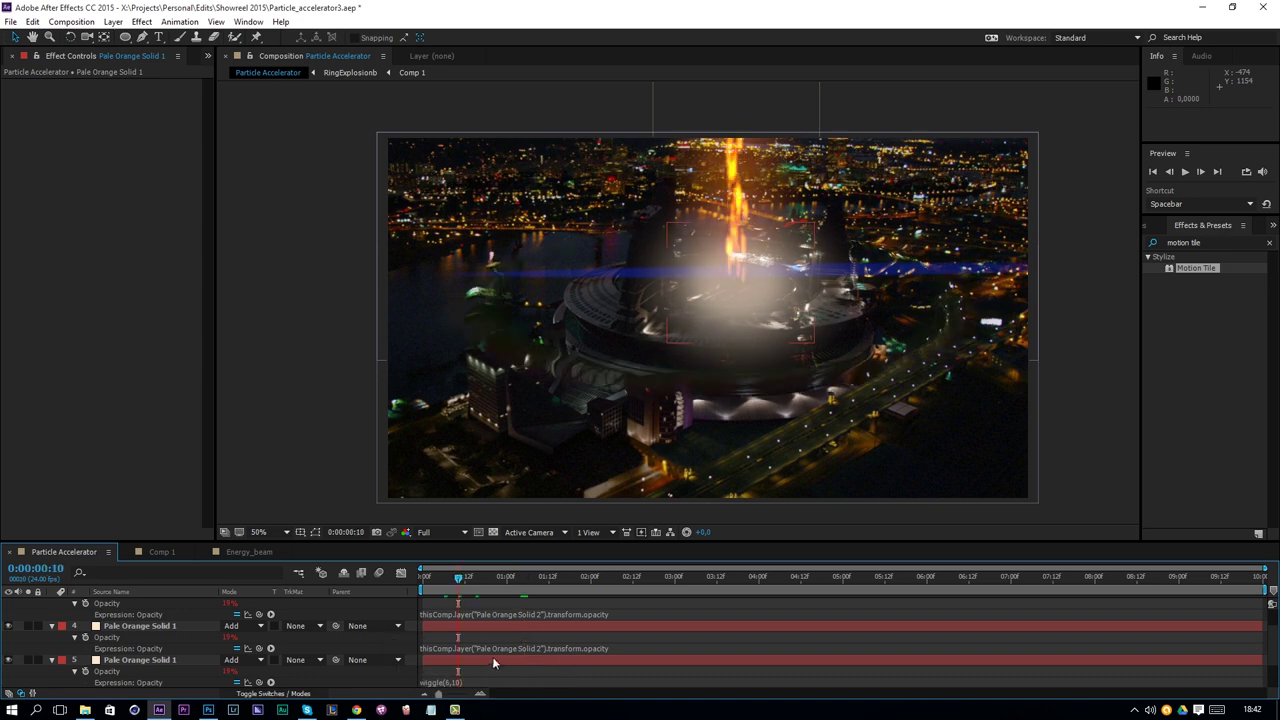
left_click(449, 682)
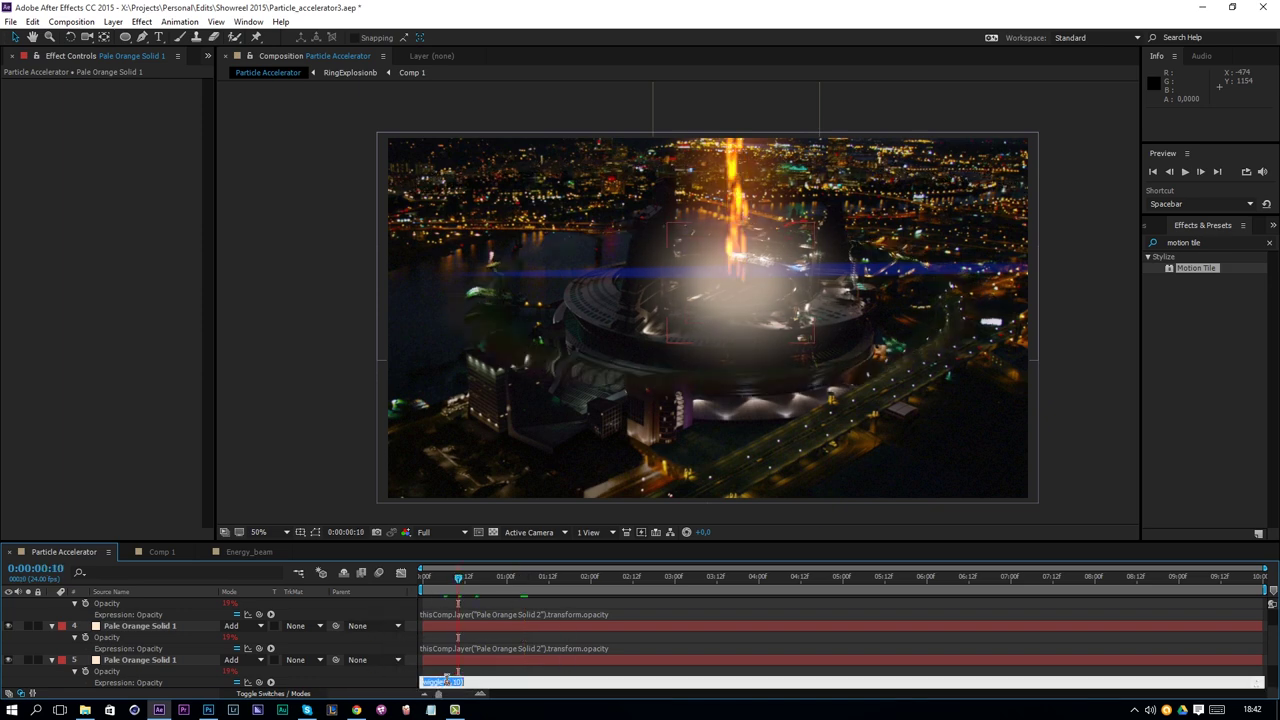
key("BackSpace")
type("8")
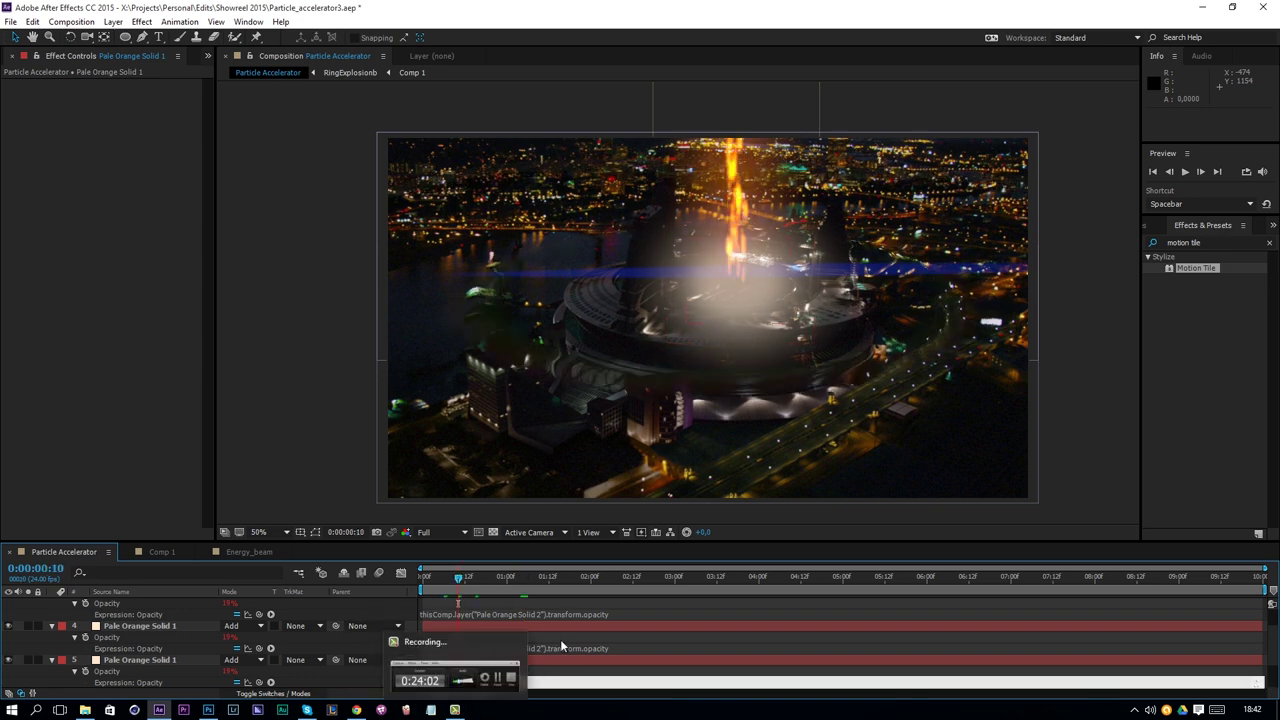
left_click(560, 639)
Remove the opacity expression from the Pale Orange Solid on layer 3 and preview the composition from the start
left_click_drag(476, 586, 444, 580)
scroll(464, 648, "up", 2)
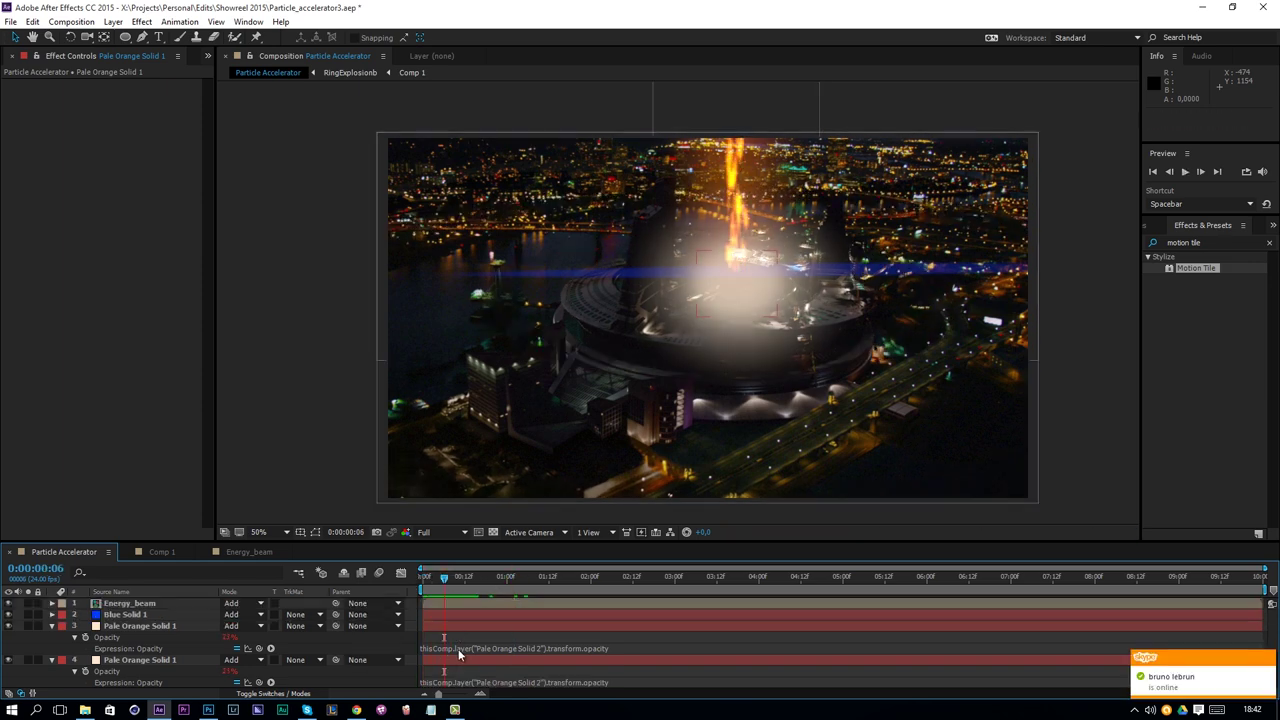
left_click(462, 648)
key("KP_Enter")
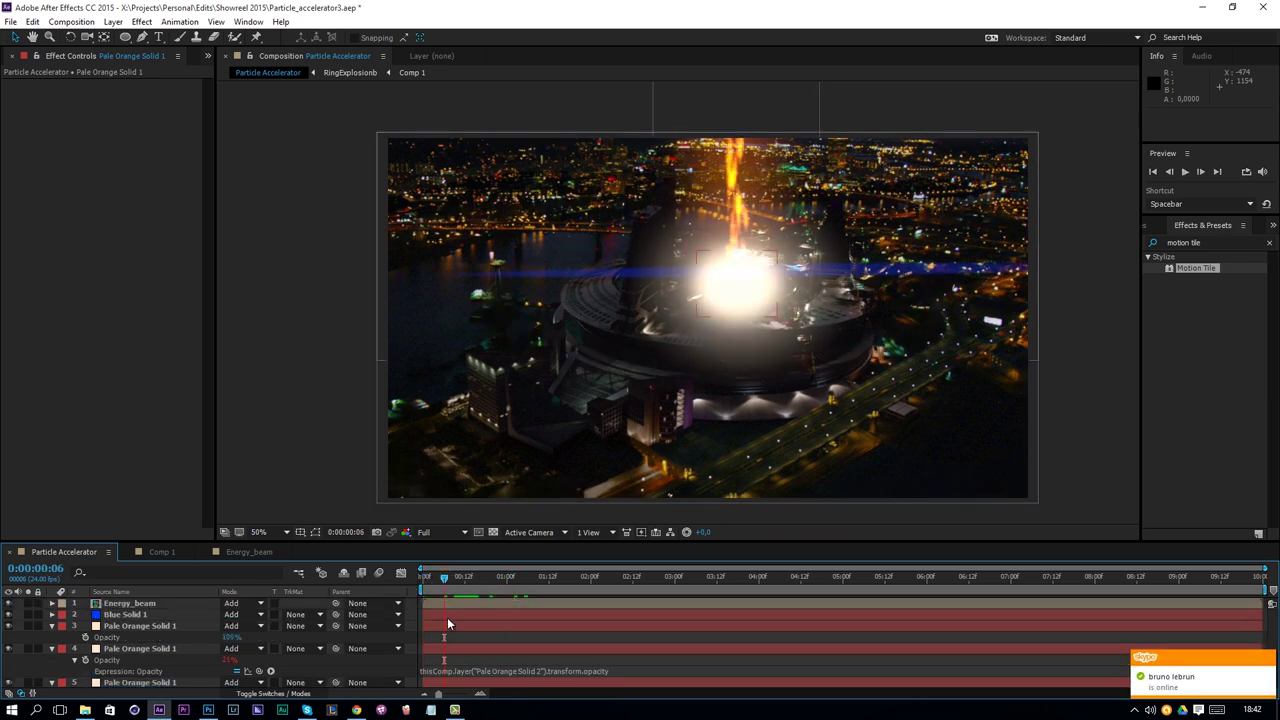
left_click_drag(437, 576, 422, 577)
key("space")
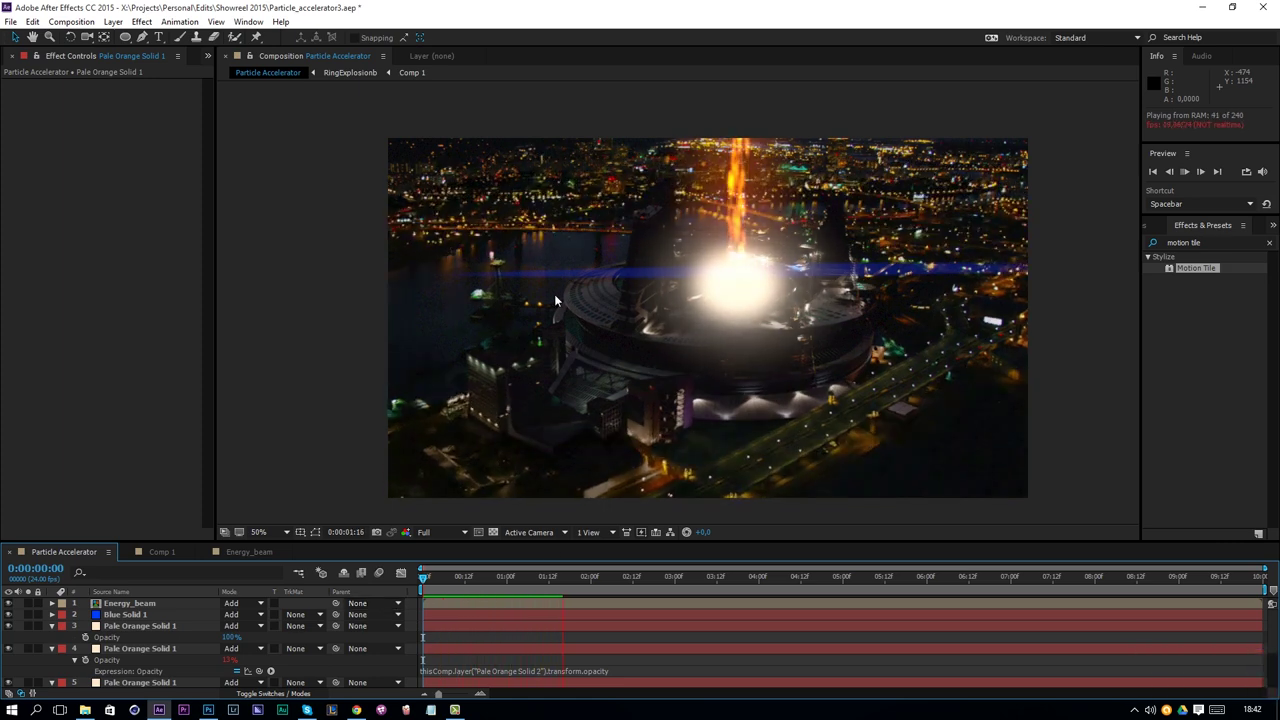
Change the opacity expression of the Pale Orange Solid on layer 5 to wiggle(8,5) and check another frame
left_click(472, 578)
scroll(488, 639, "down", 2)
left_click(457, 670)
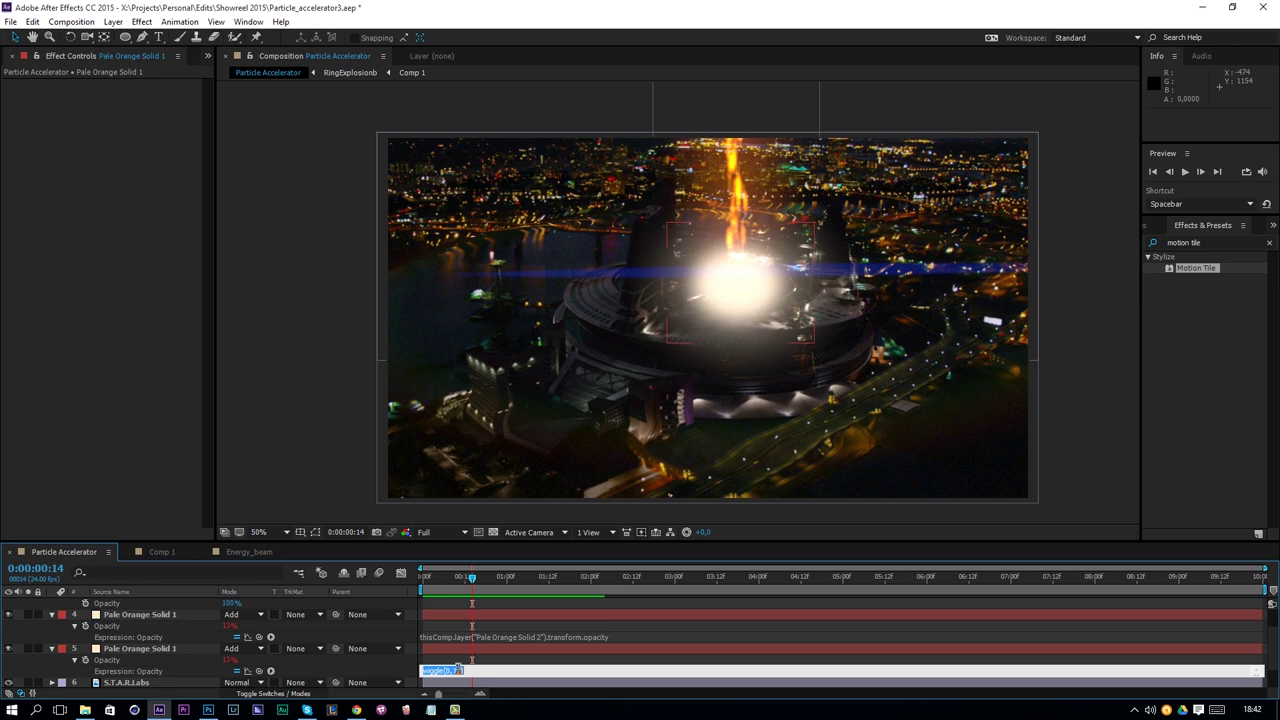
left_click(506, 578)
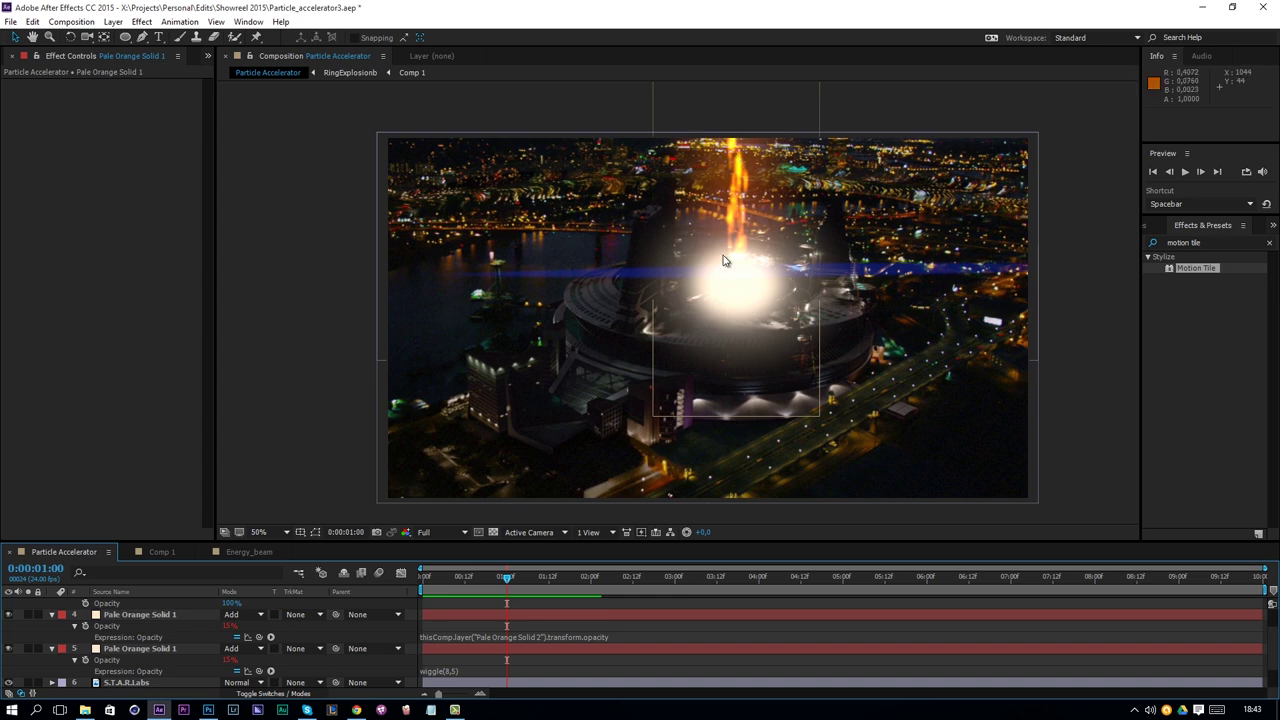
Try 50 particles per second on the Energy_beam solid, check the beam in Particle Accelerator, and restore the rate to 25
left_click(233, 554)
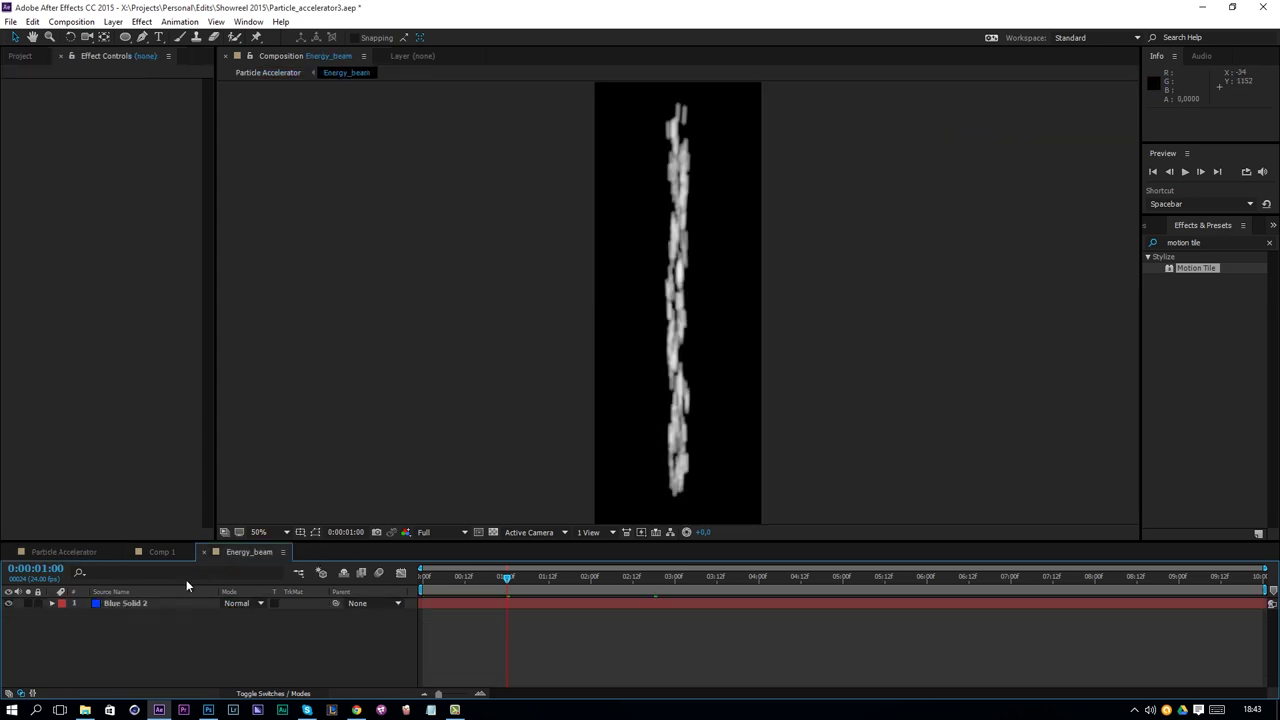
left_click(136, 602)
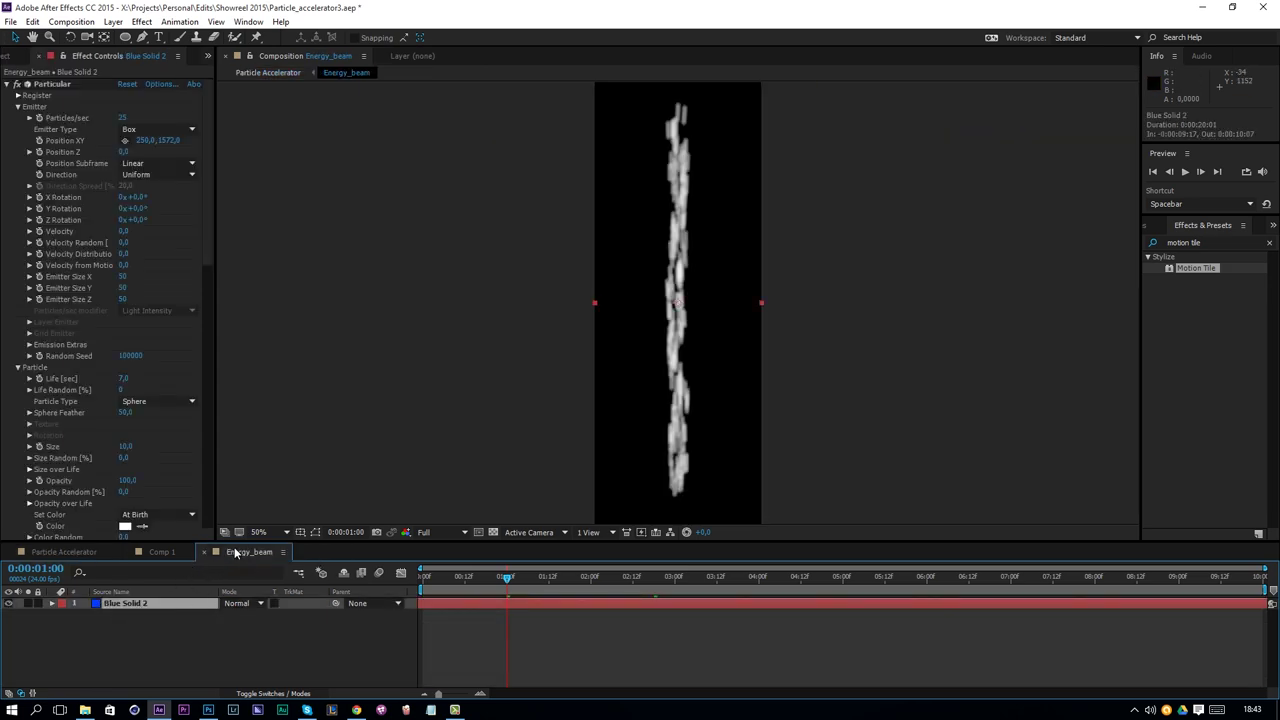
left_click(125, 118)
type("50")
key("Return")
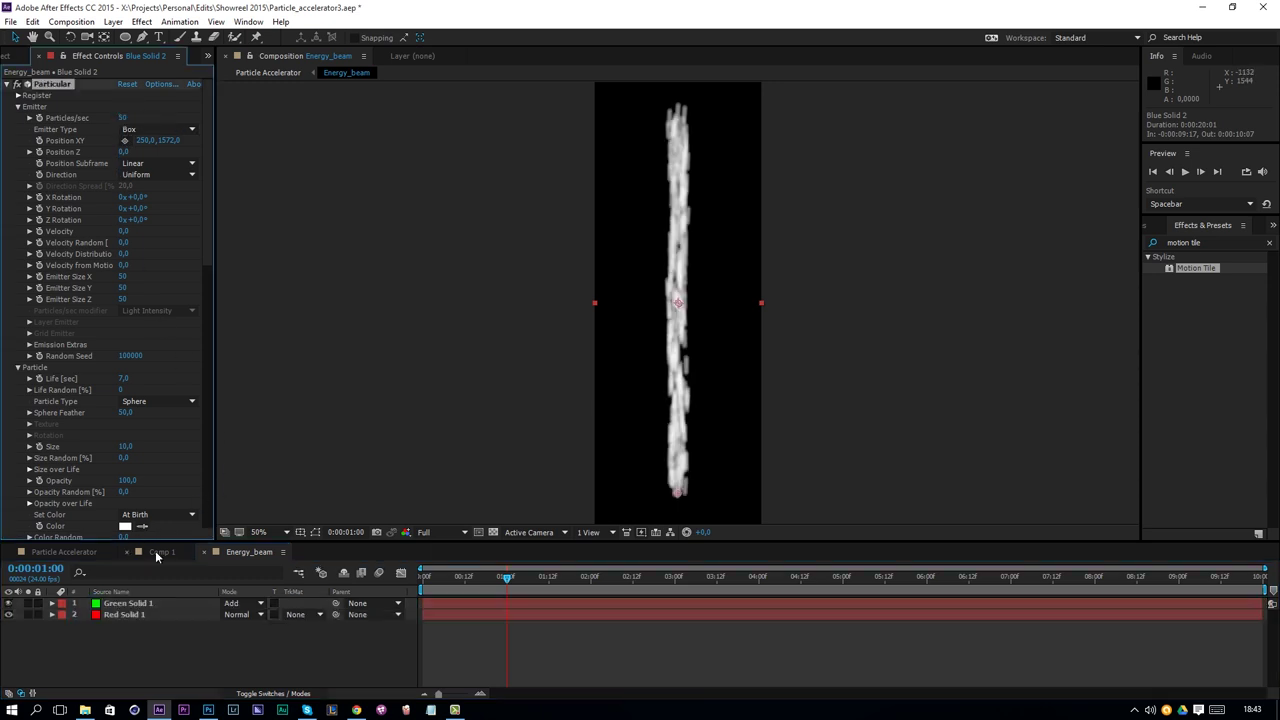
left_click(156, 553)
left_click(66, 552)
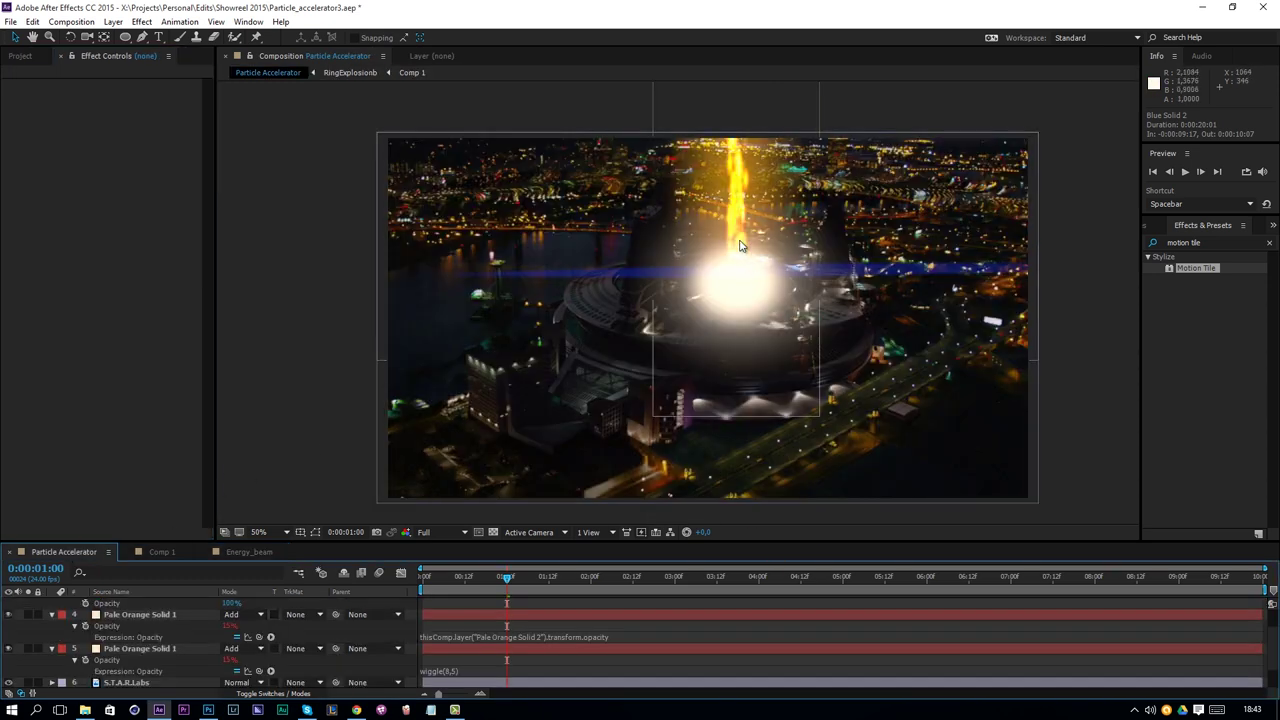
left_click(236, 552)
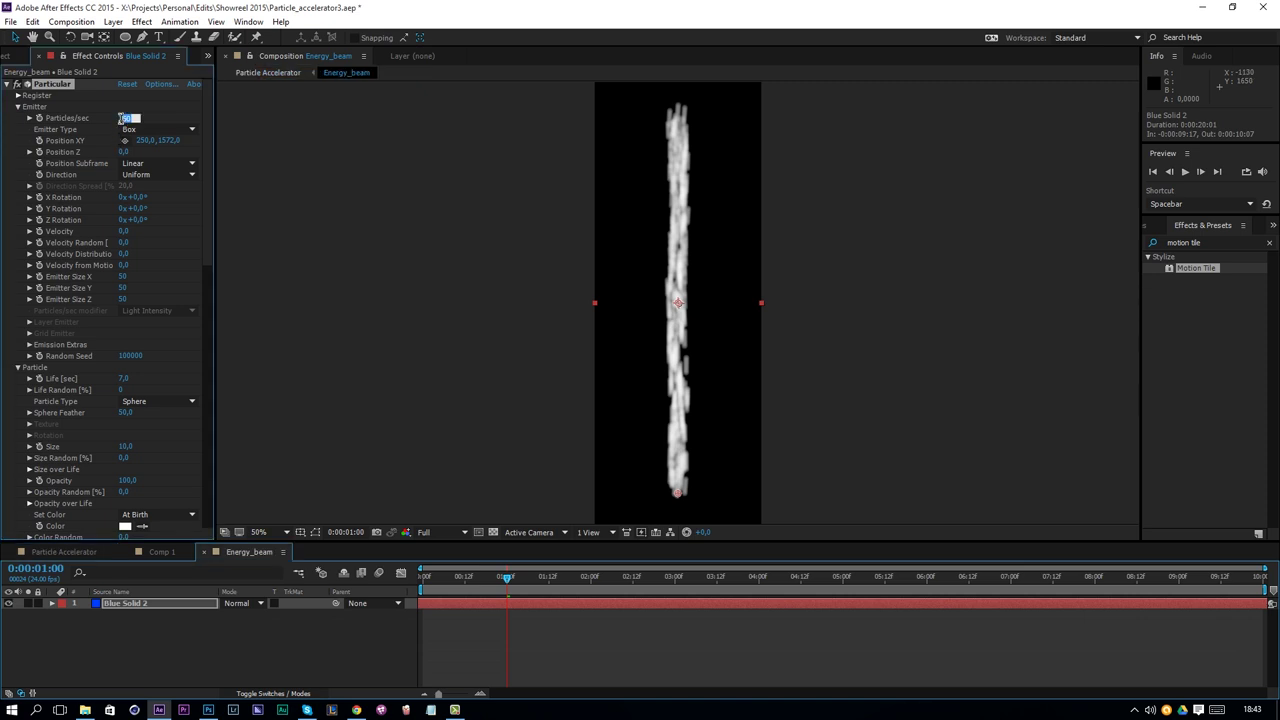
left_click(60, 552)
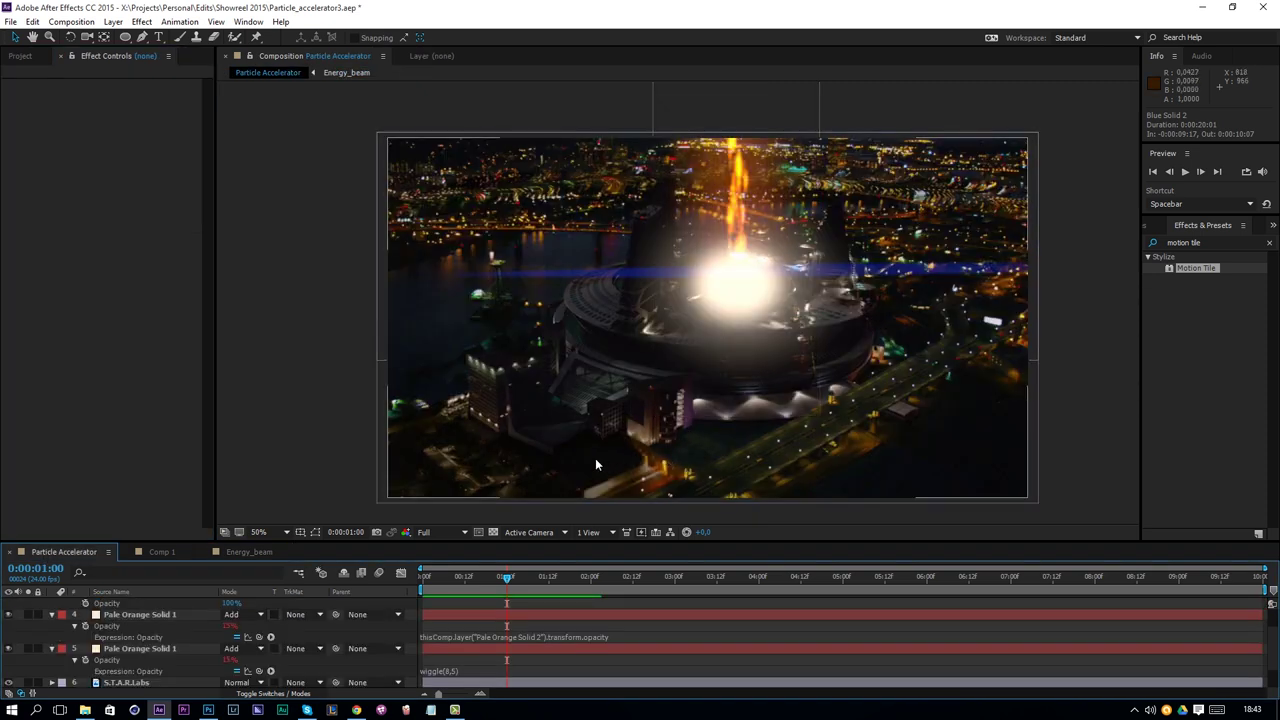
Create a new composition 1000 px wide and 2000 px high, at 24 fps with a duration of 0:00:10:00
left_click(100, 37)
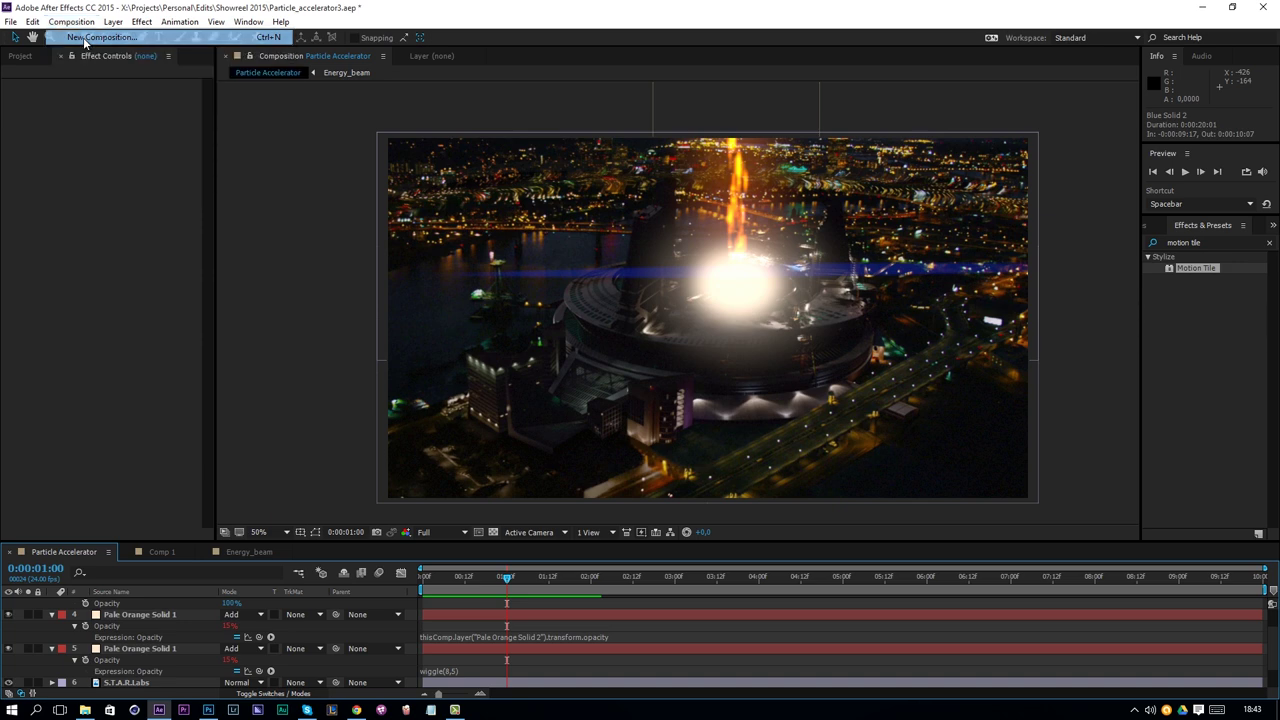
left_click(564, 277)
type("666")
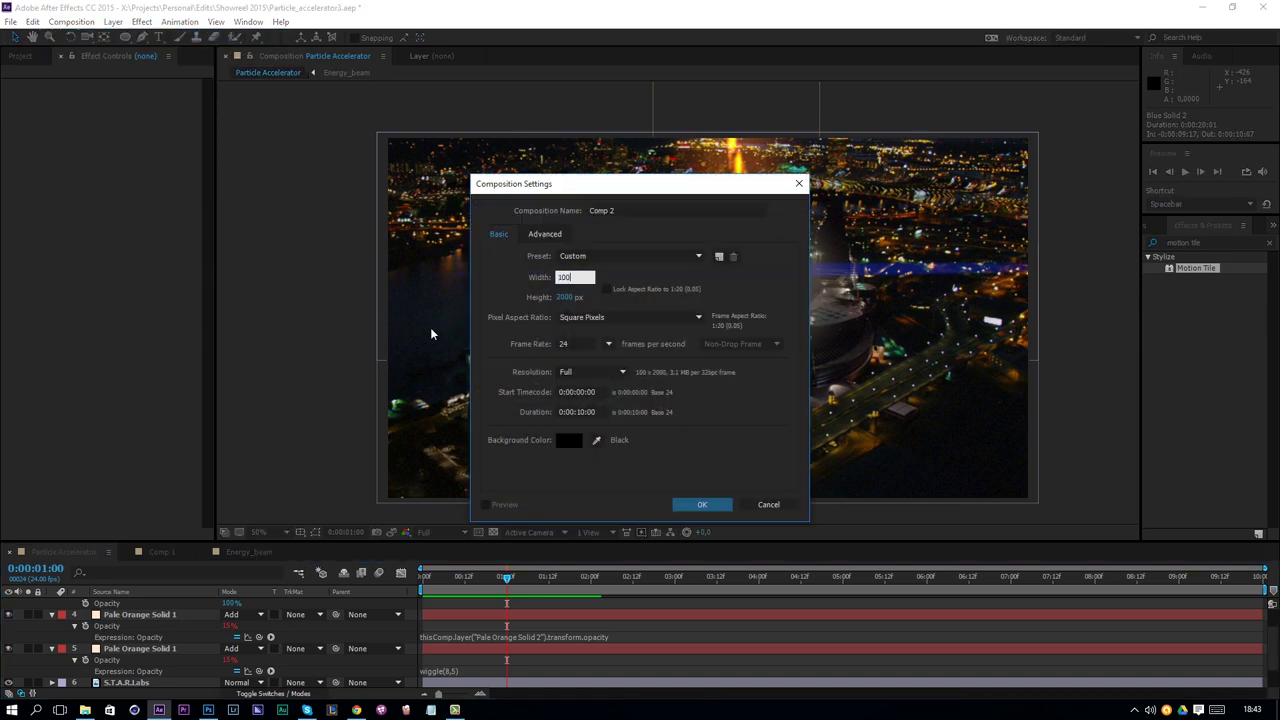
key("Return")
key("comma")
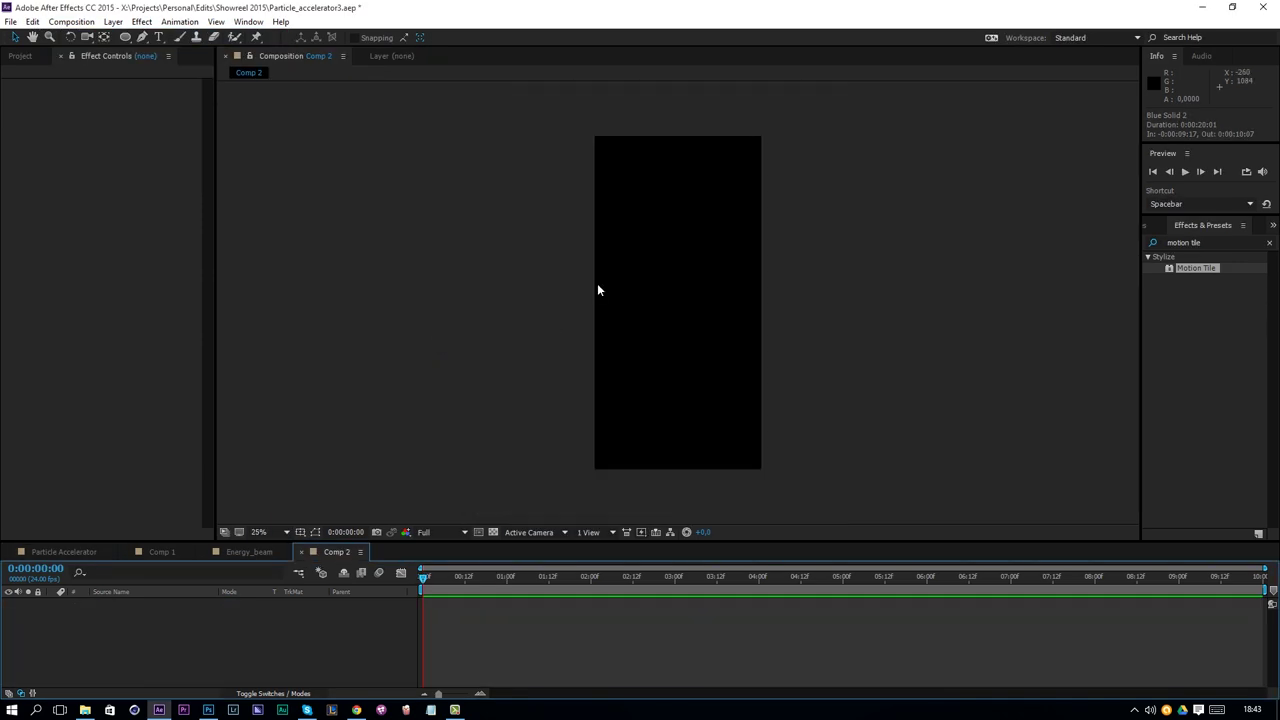
right_click(237, 640)
mouse_move(329, 506)
left_click(451, 539)
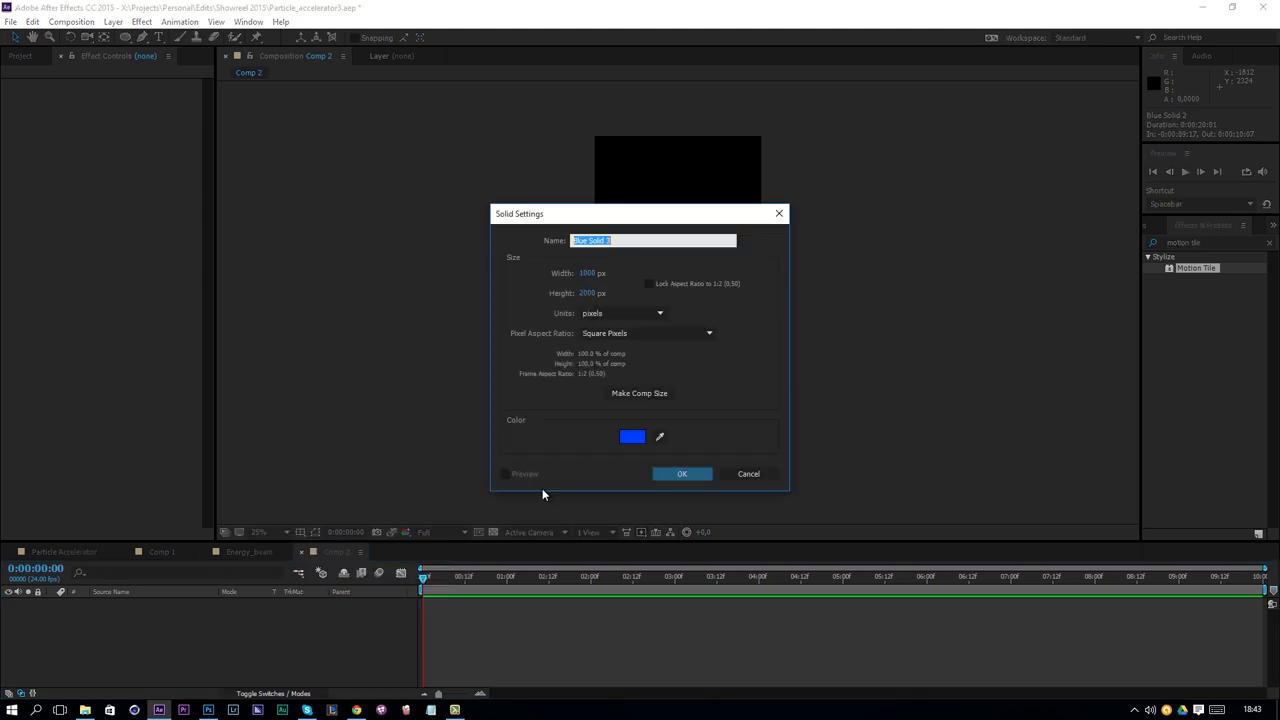
left_click(748, 473)
Rename the new composition as Broad Beam Effect in its settings
left_click(72, 21)
left_click(102, 54)
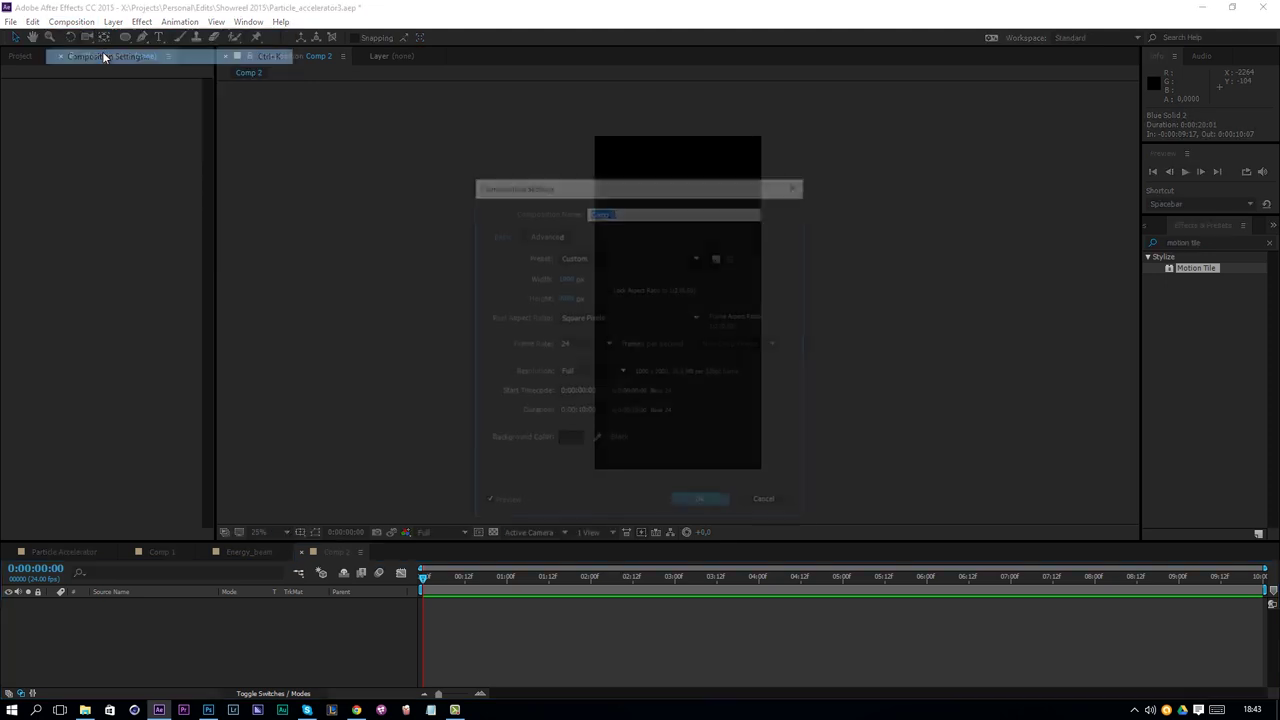
type("Bre")
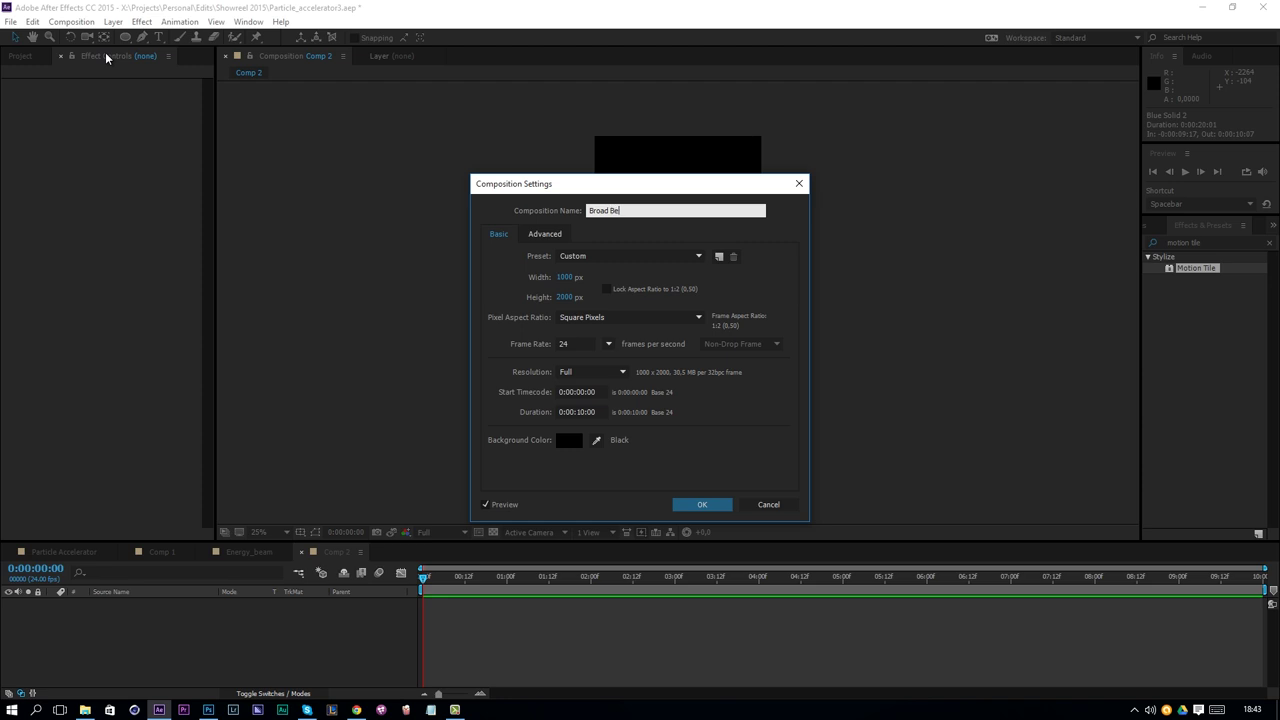
type("ad Beam Effect")
key("Return")
Add a blue solid to the Broad Beam Effect composition and apply the Trapcode Particular effect to it
left_click(113, 21)
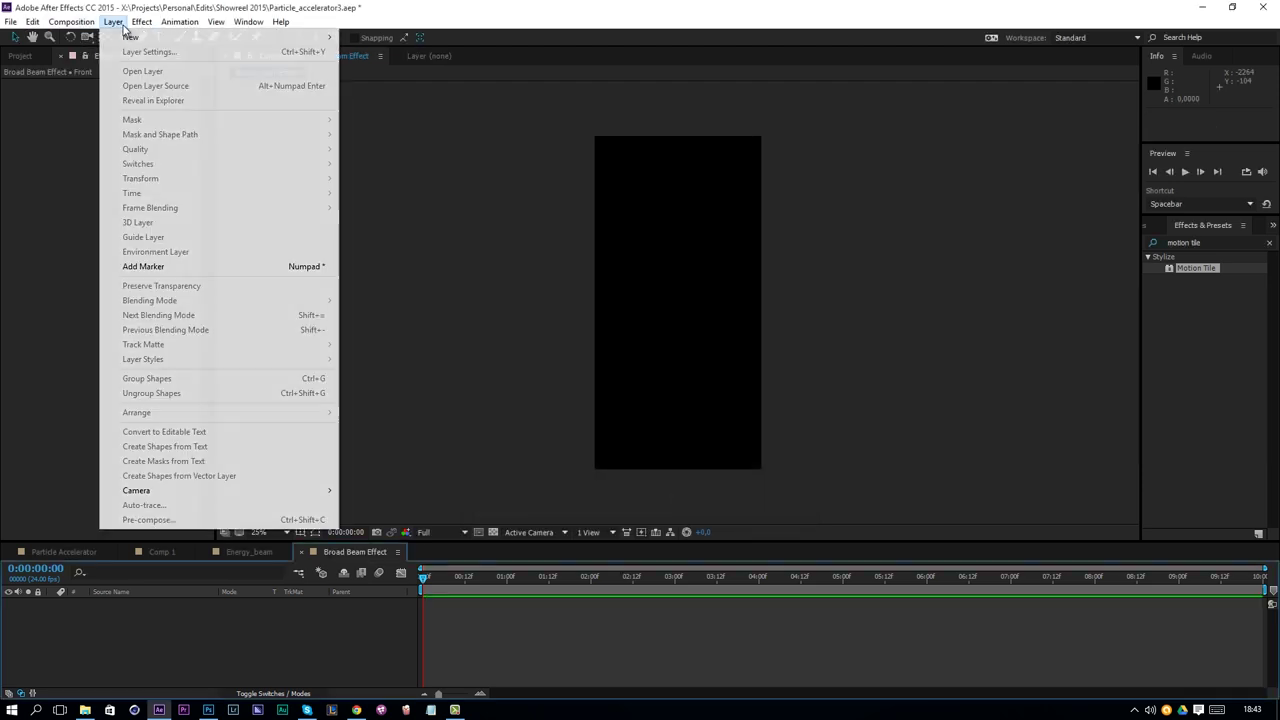
mouse_move(300, 36)
left_click(427, 53)
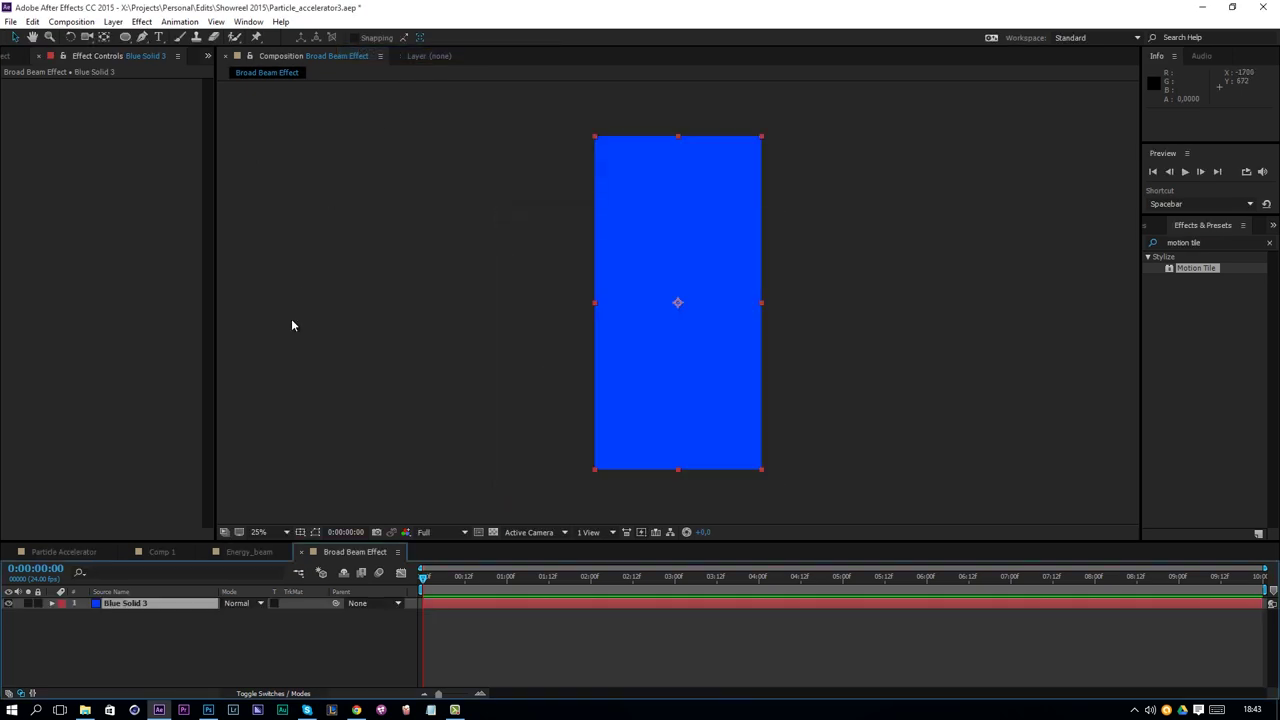
left_click(141, 21)
mouse_move(265, 394)
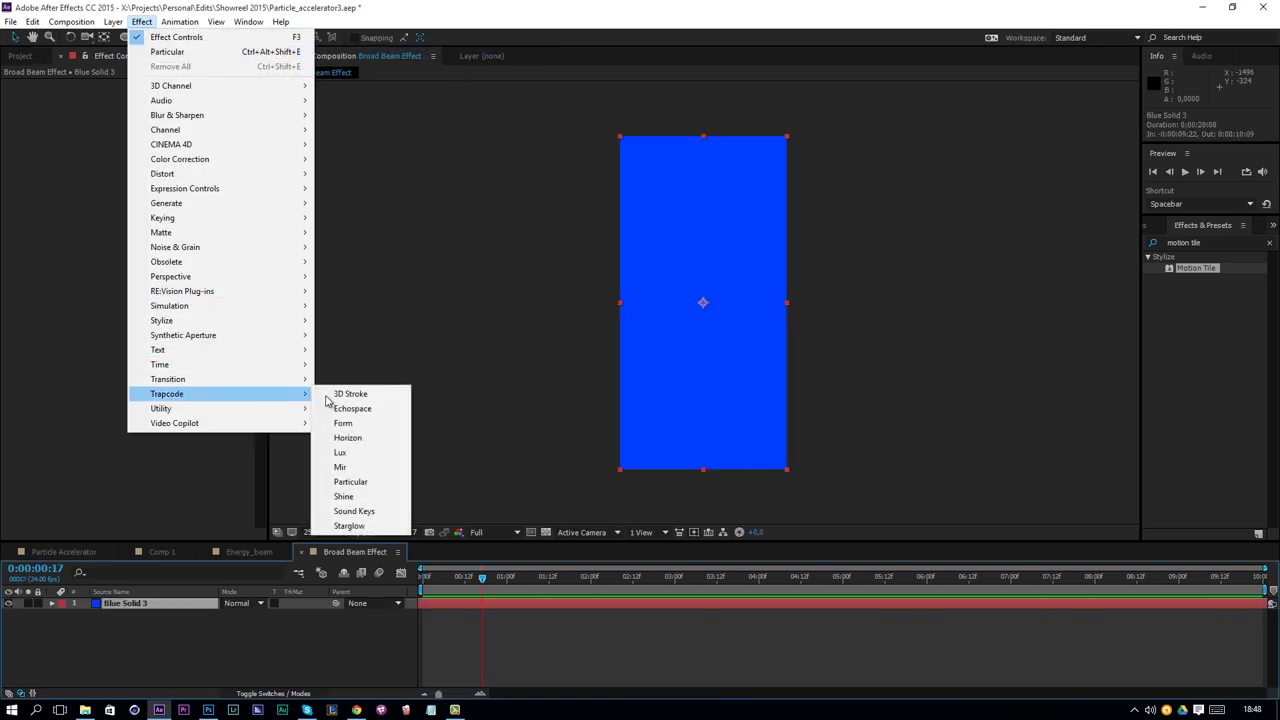
left_click(372, 484)
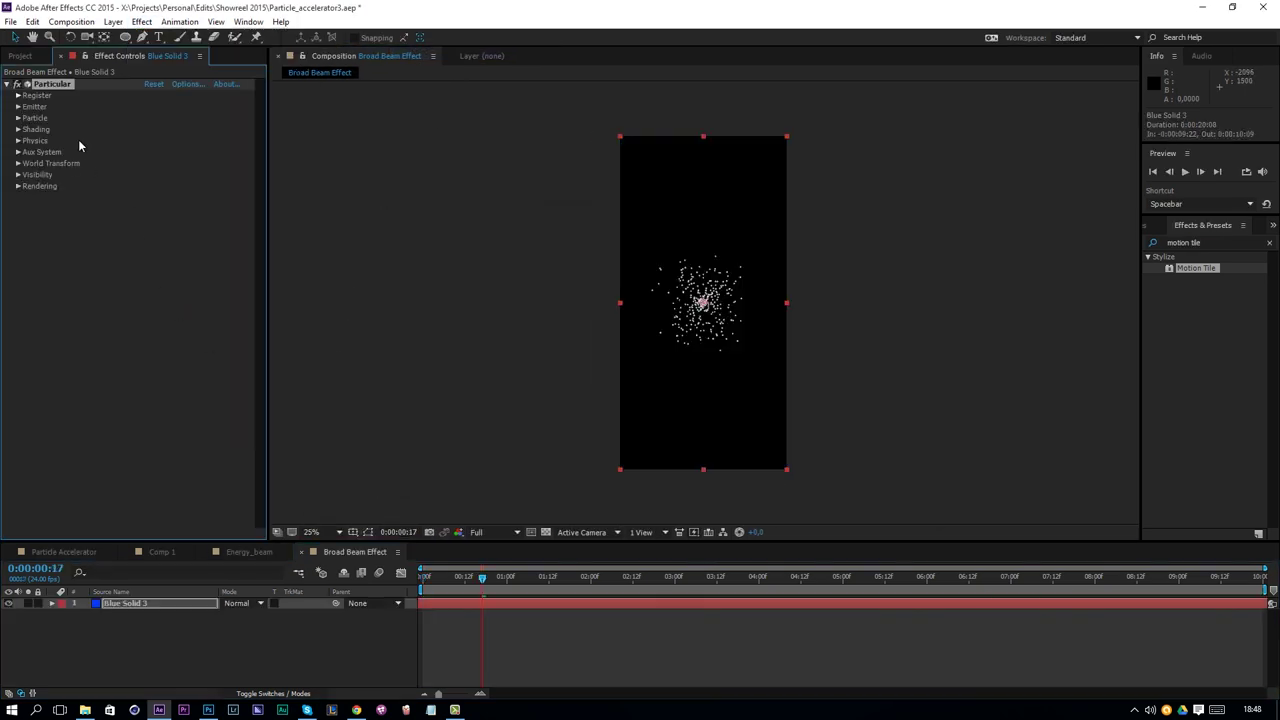
Set Particular's emitter type to Box, with Emitter Size X and Emitter Size Z at 350
left_click(18, 107)
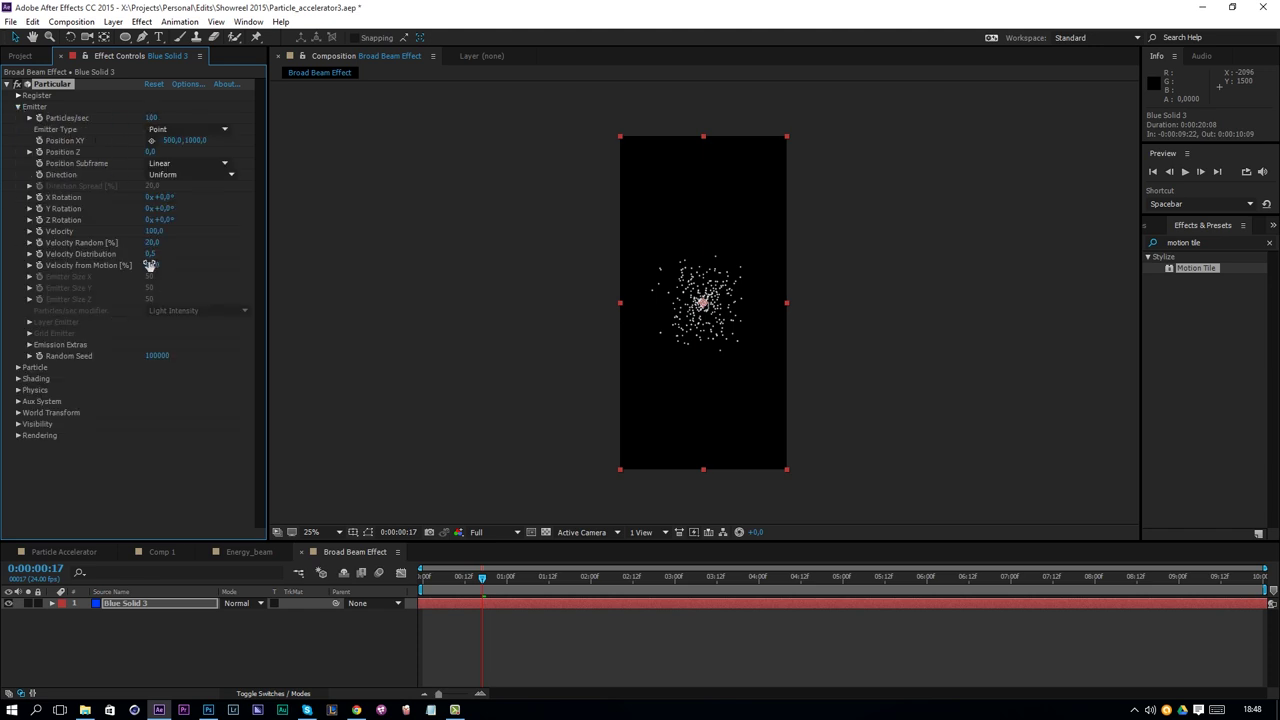
left_click(180, 130)
left_click(162, 159)
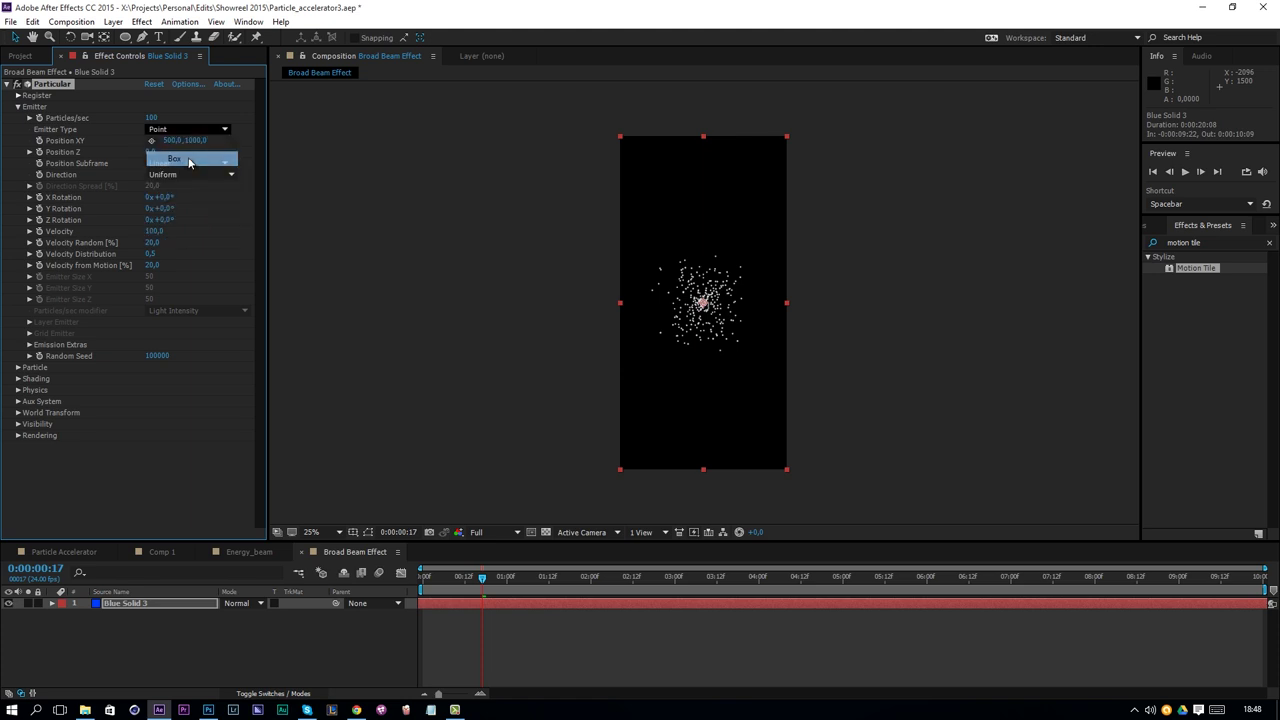
left_click(150, 277)
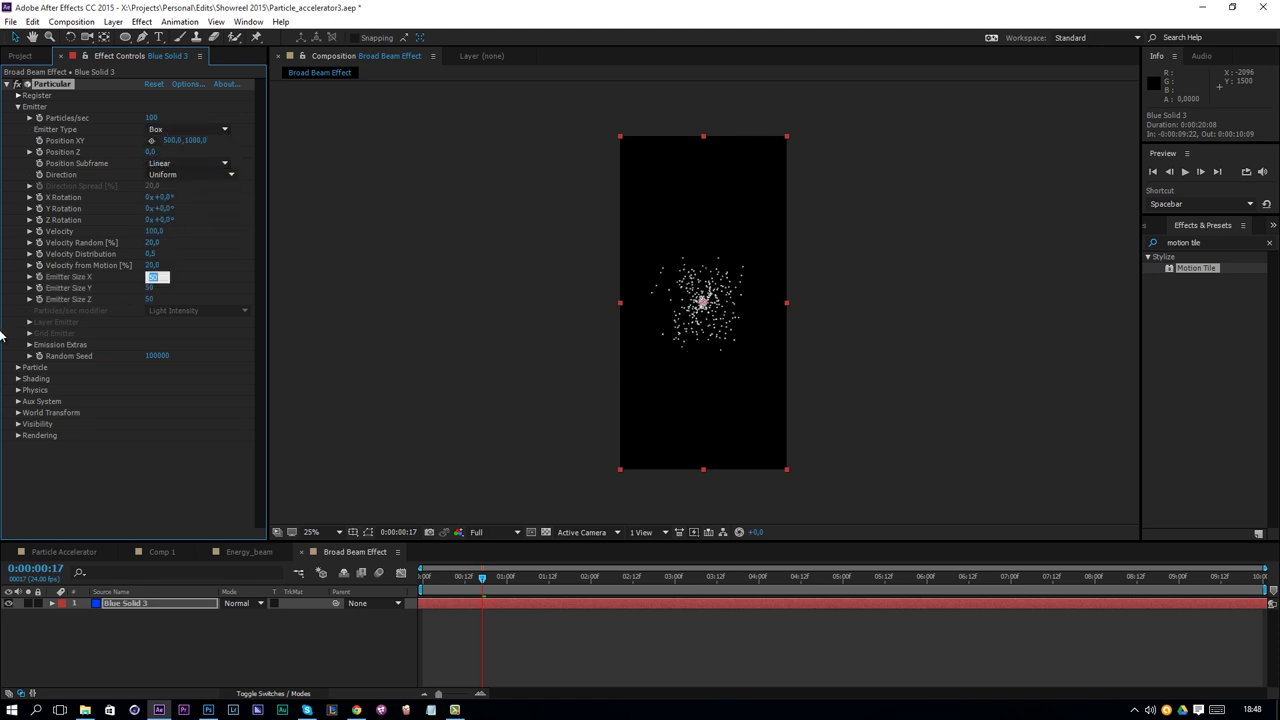
type("350")
key("Return")
left_click(150, 299)
type("350")
key("Return")
Set the emitter's Velocity, Velocity Random, Velocity Distribution and Velocity from Motion all to 0
left_click(152, 231)
type("0")
left_click(151, 242)
type("0")
left_click(151, 254)
type("0")
left_click(152, 265)
type("0")
key("Return")
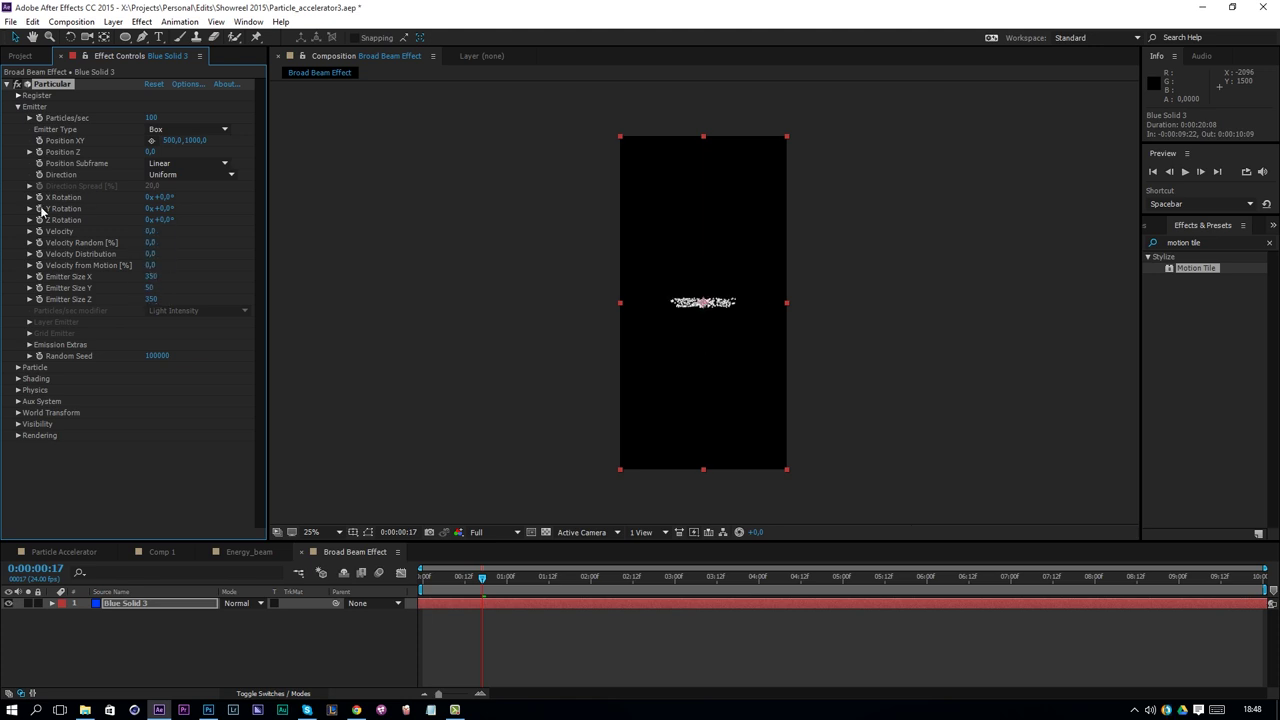
Set the particle life to 8 seconds and move the emitter down to about 500, 1792
left_click(17, 368)
scroll(78, 352, "down", 2)
left_click(150, 317)
left_click(706, 306)
key("ctrl+z")
left_click_drag(706, 306, 704, 437)
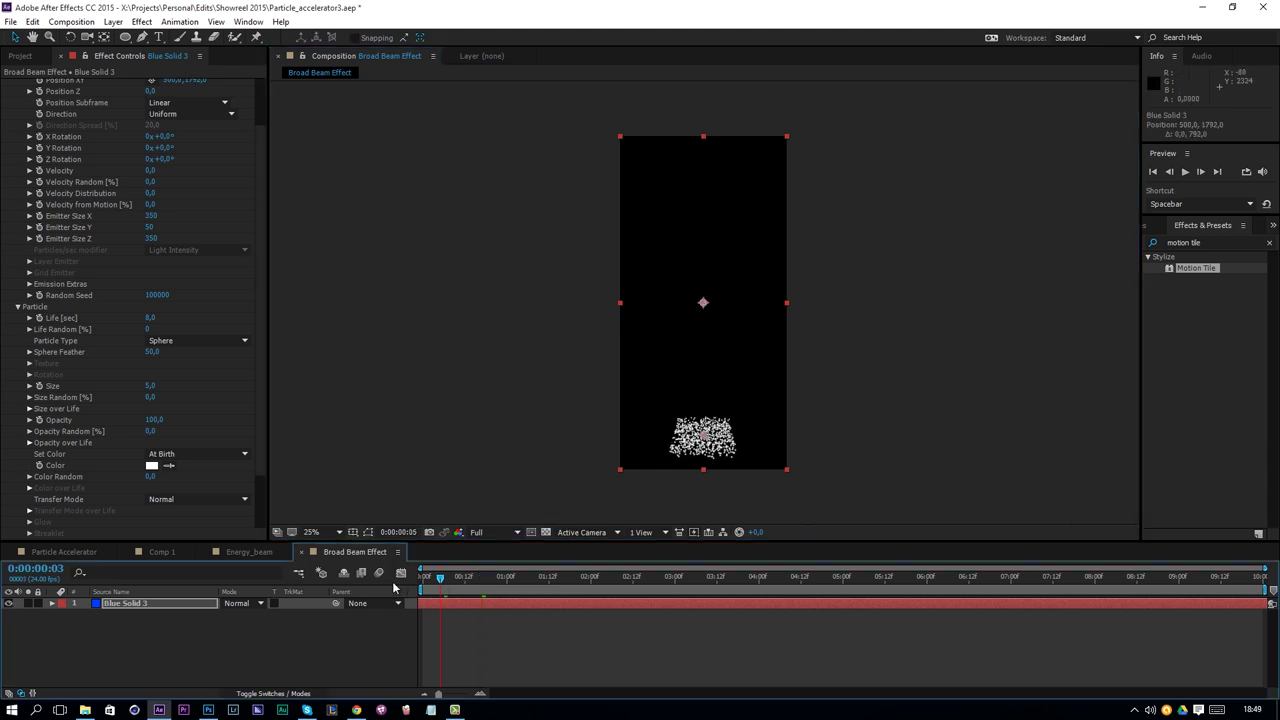
Return to the first frame and extend the end of the blue solid layer to the composition's end
left_click(404, 572)
key("Home")
left_click(985, 608)
left_click_drag(991, 604, 1268, 604)
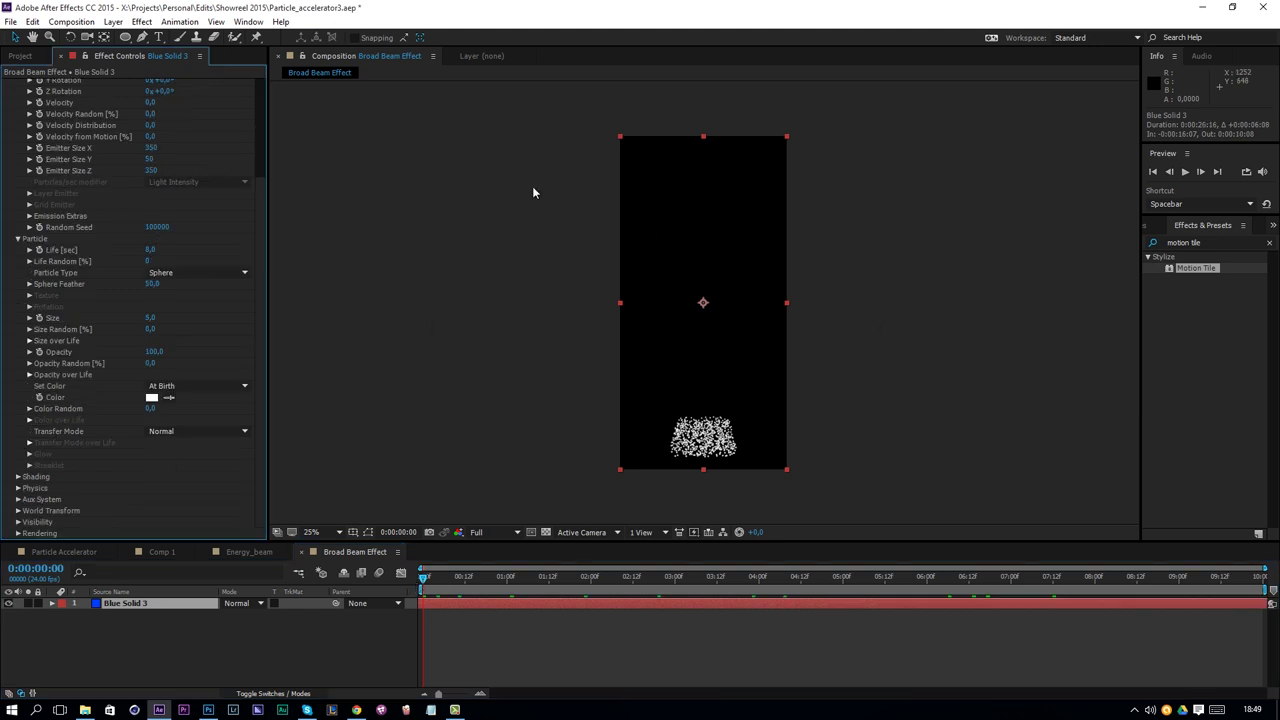
Set Wind Y in Particular's Air physics settings to -216 and preview the rising particles
left_click(17, 488)
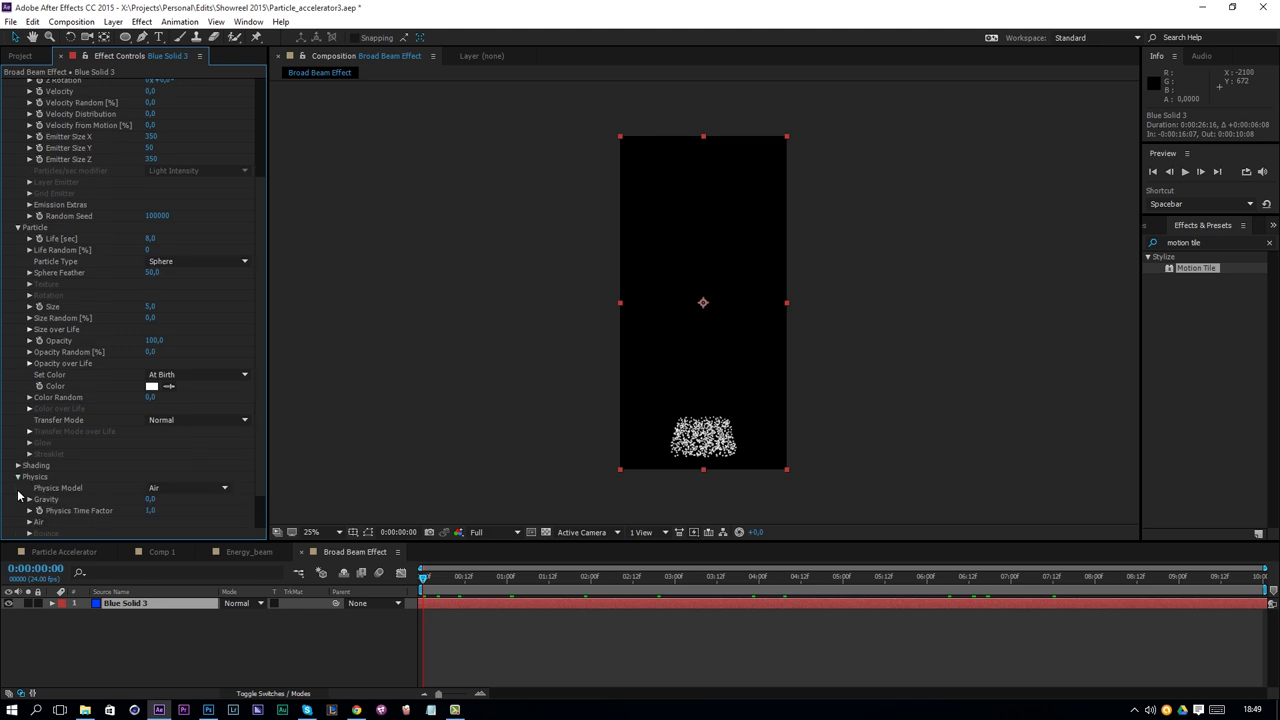
left_click(29, 522)
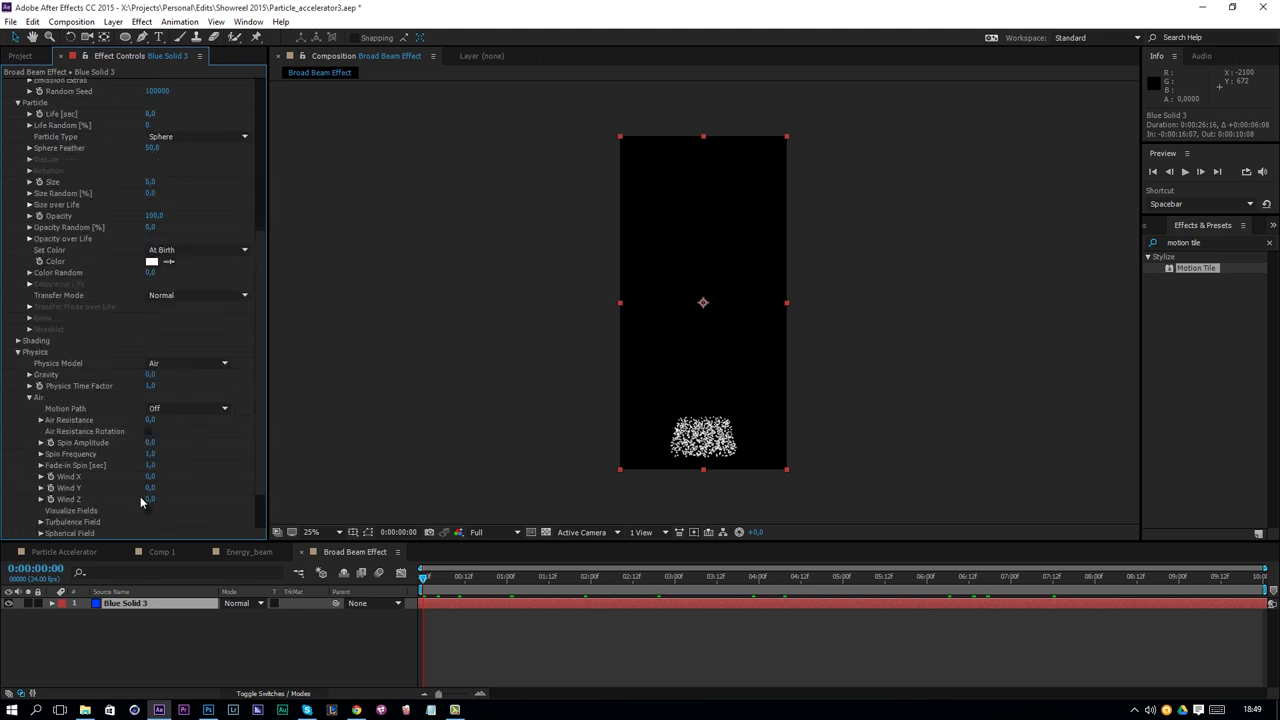
left_click_drag(150, 487, 18, 497)
key("space")
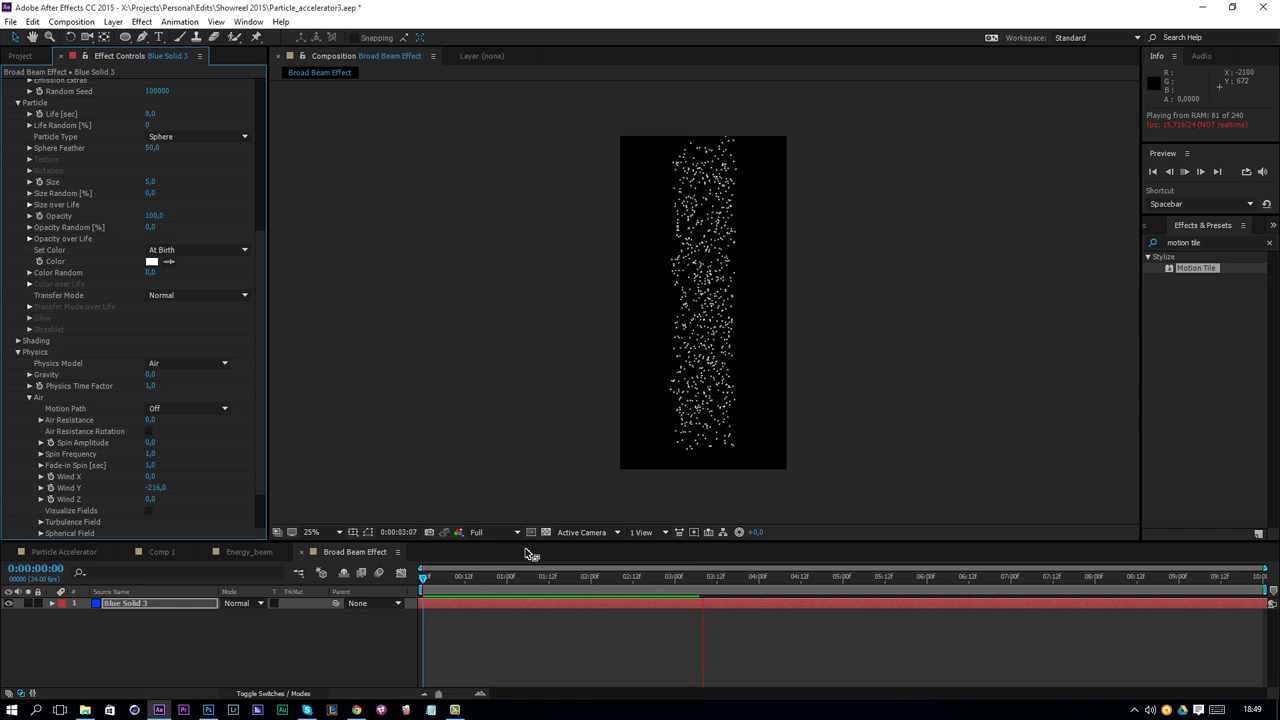
Widen the emitter to 500 for both Emitter Size X and Z, and check the beam at 0:00:01:16
scroll(190, 262, "up", 5)
left_click(152, 277)
type("500")
left_click(148, 299)
type("500")
key("Return")
left_click_drag(466, 583, 563, 586)
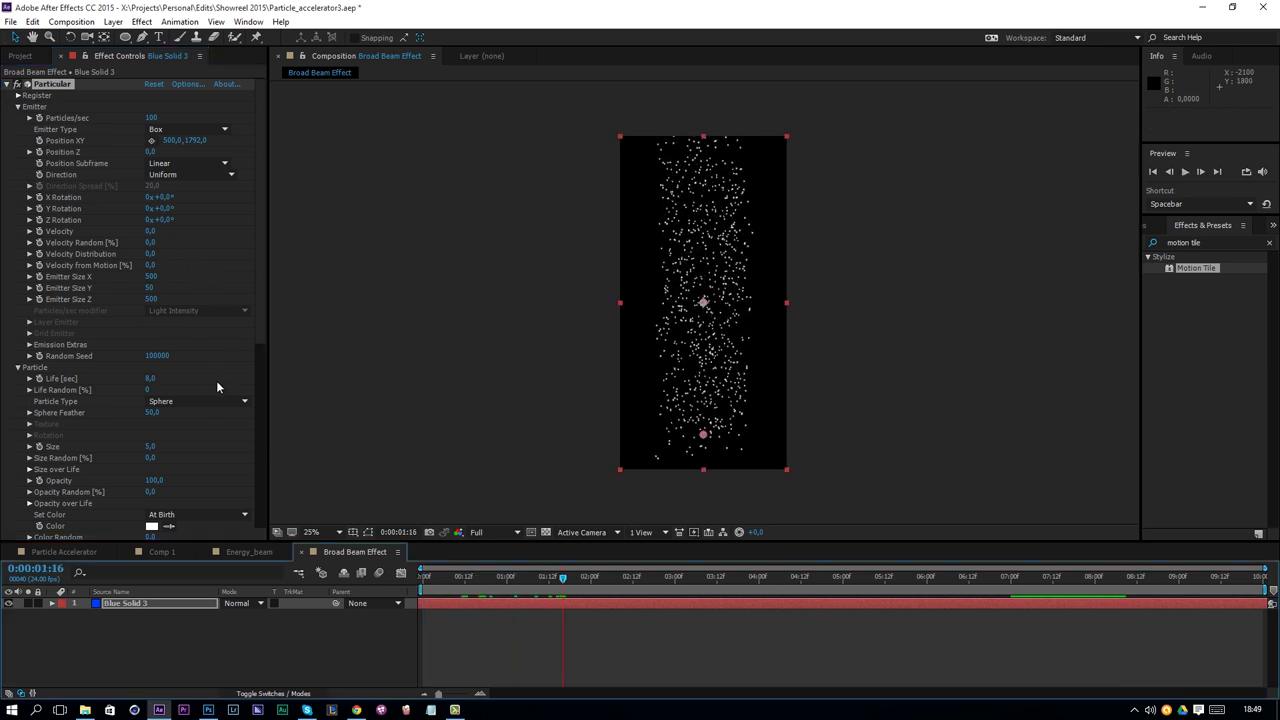
Set the particle Size in Particular to 23
left_click(150, 446)
type("23")
key("Return")
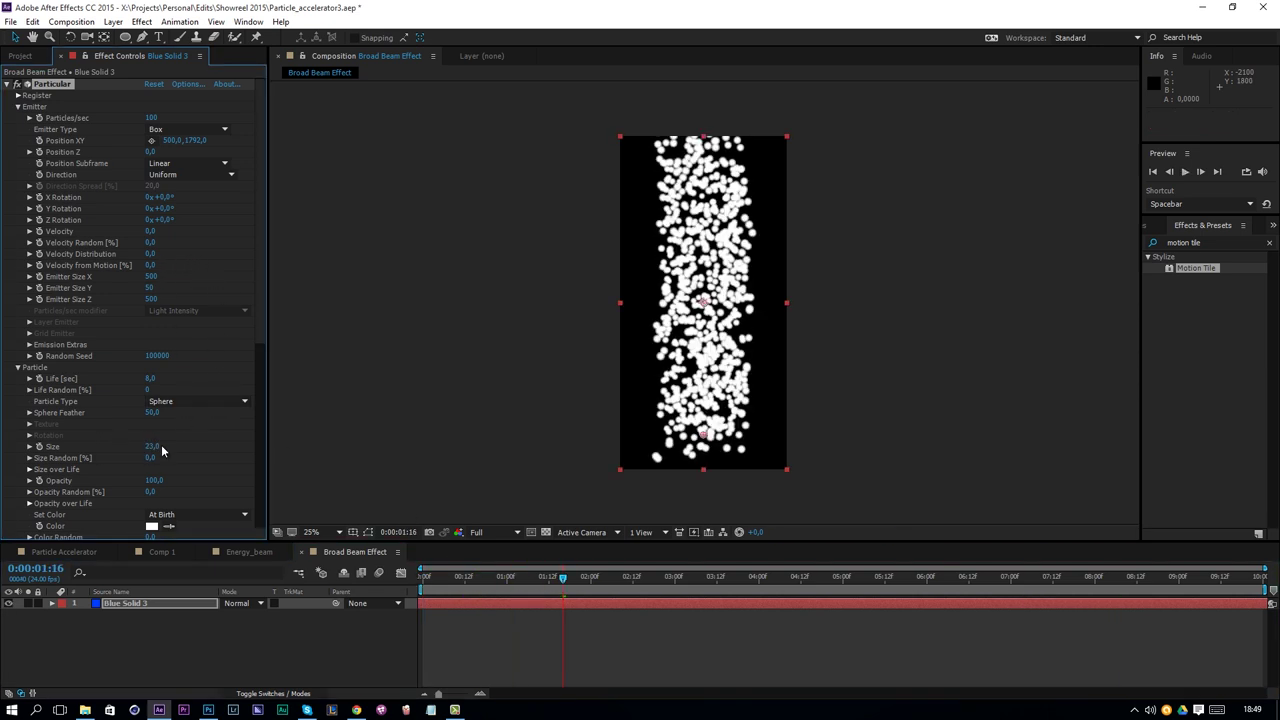
Find the CC Vector Blur effect and apply it to the blue solid layer
left_click(1218, 242)
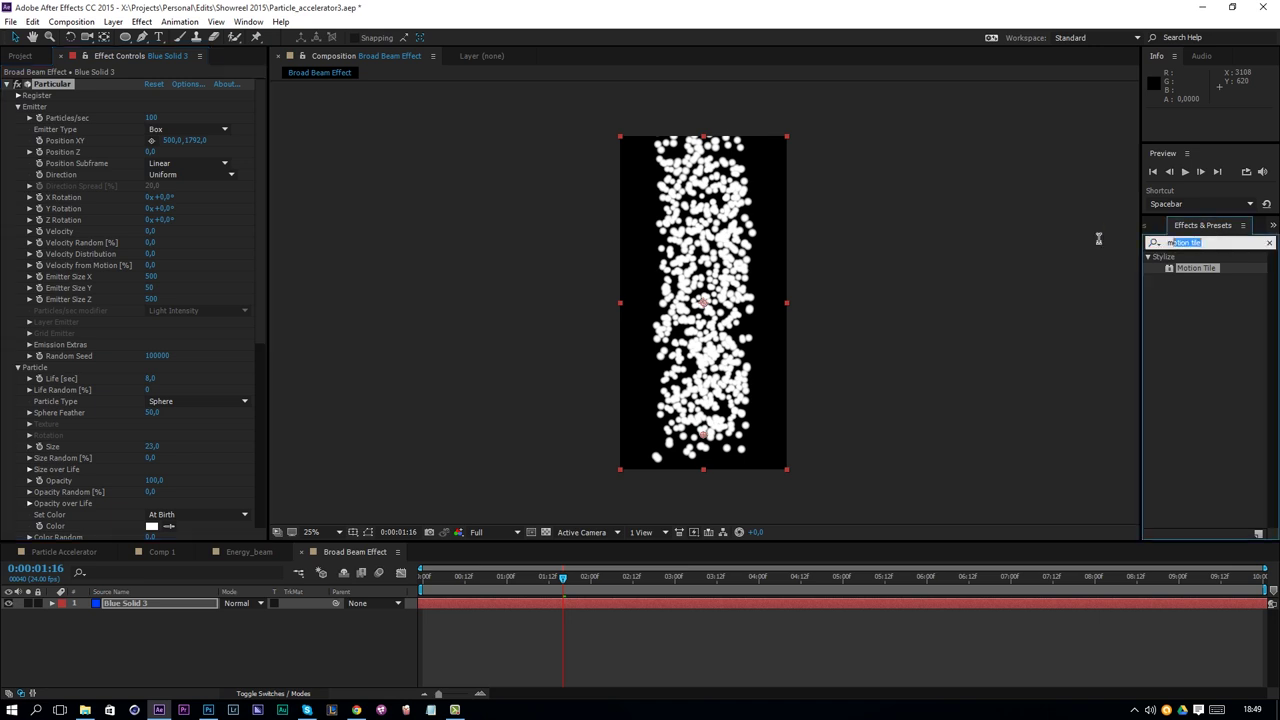
type("vect")
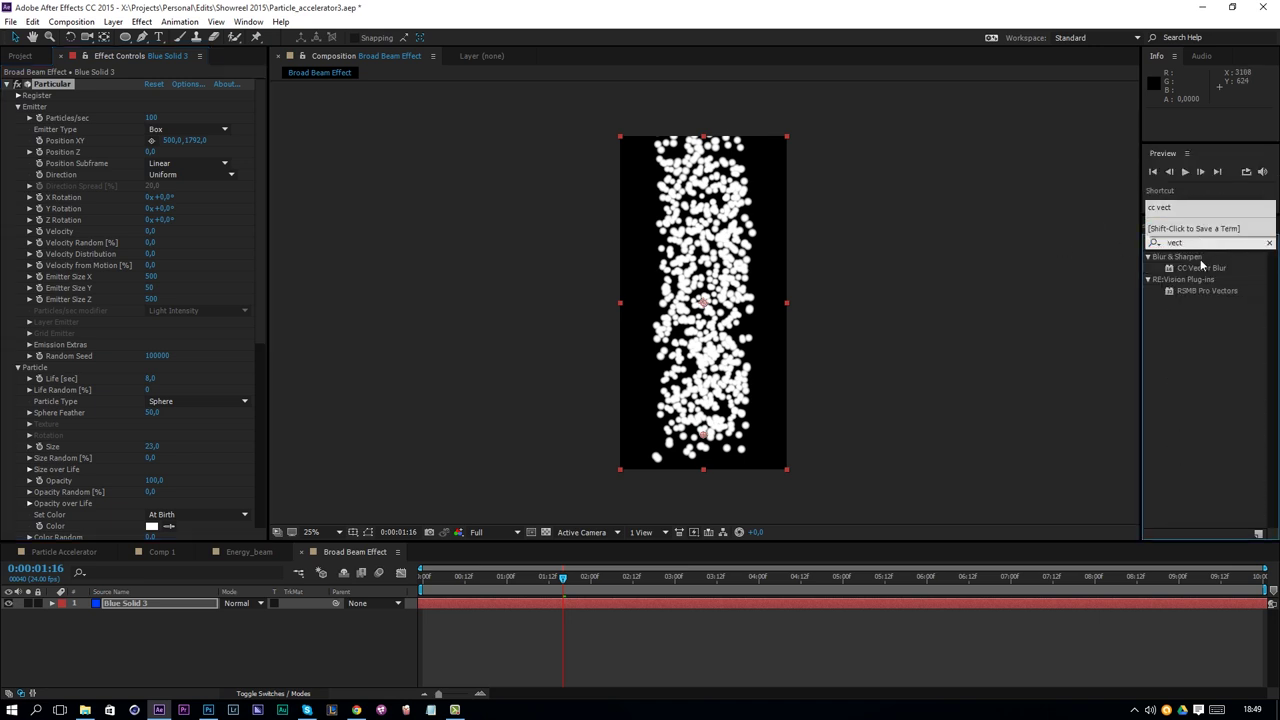
left_click_drag(1203, 270, 449, 605)
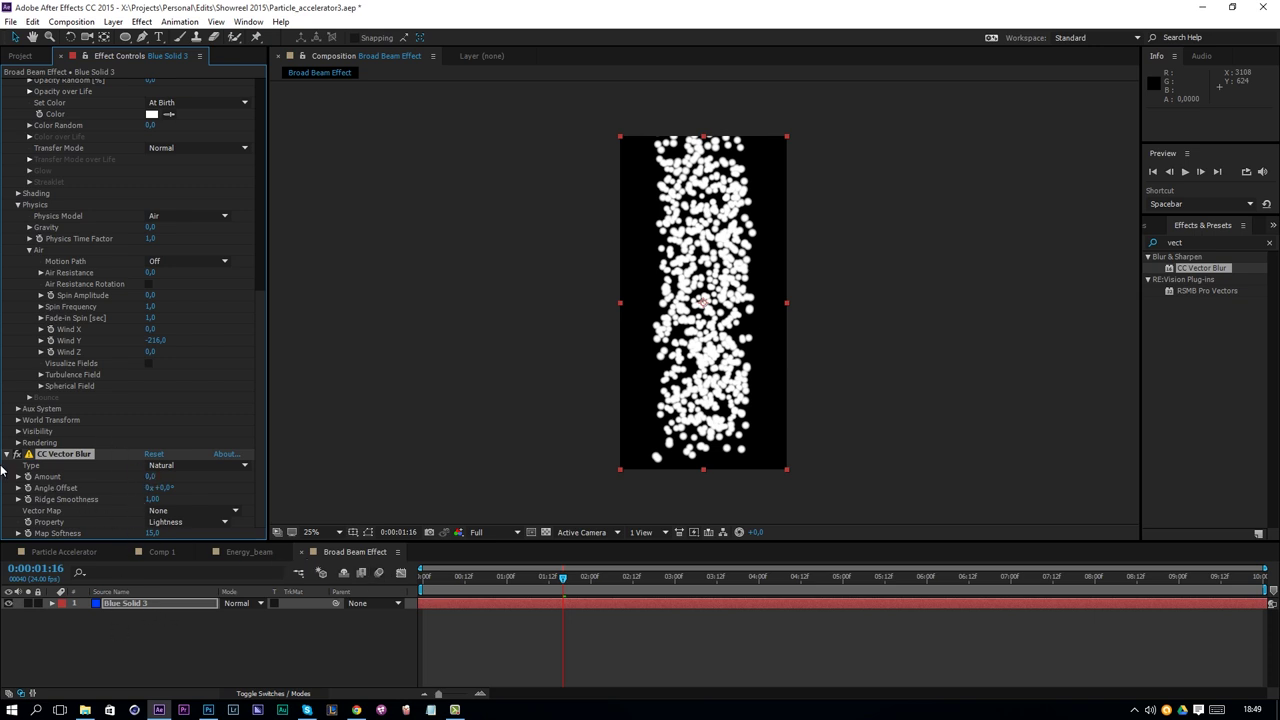
Try CC Vector Blur amounts of 77 and 30, and settle on an Amount of 10
left_click_drag(150, 477, 200, 477)
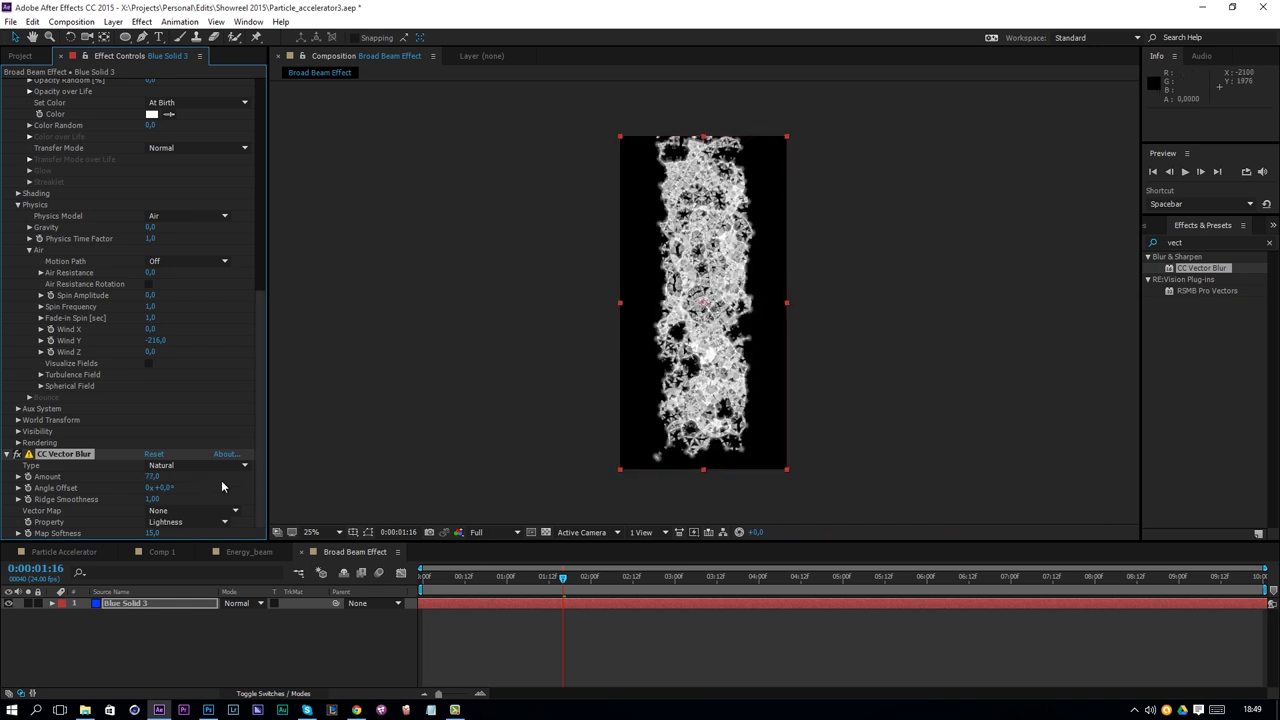
left_click(155, 476)
type("30")
key("Return")
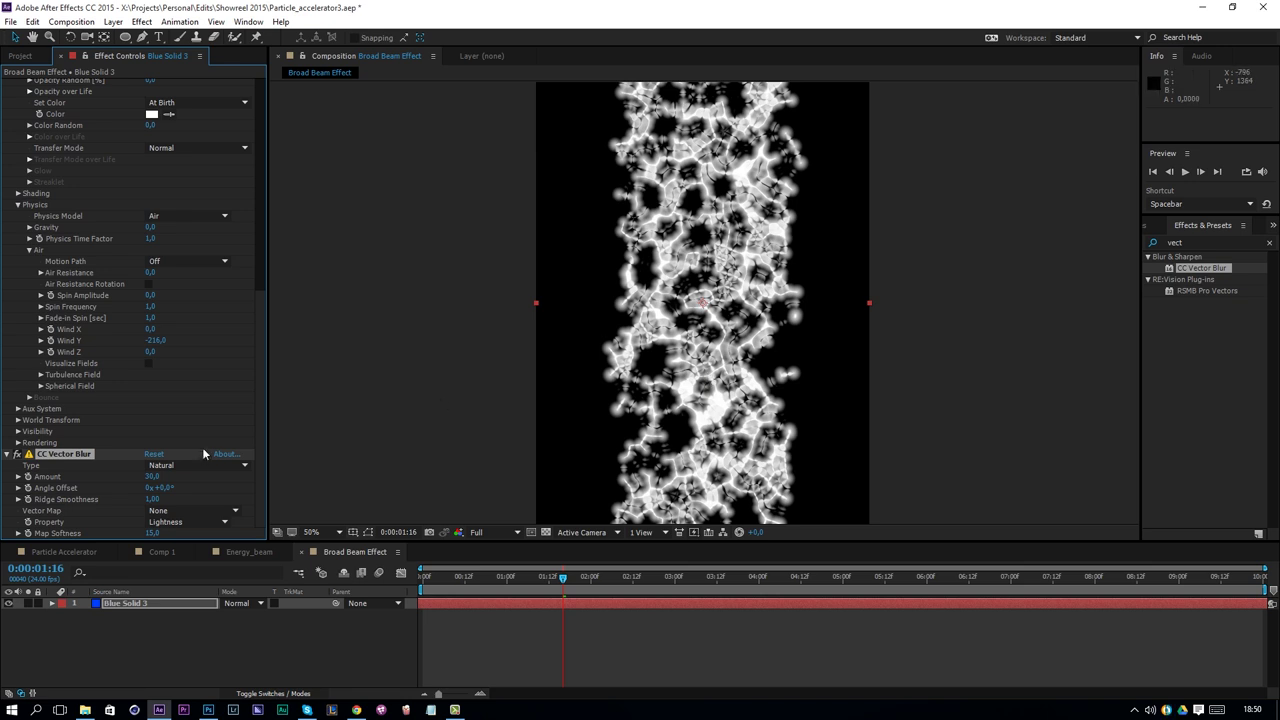
left_click(153, 478)
type("10")
key("Return")
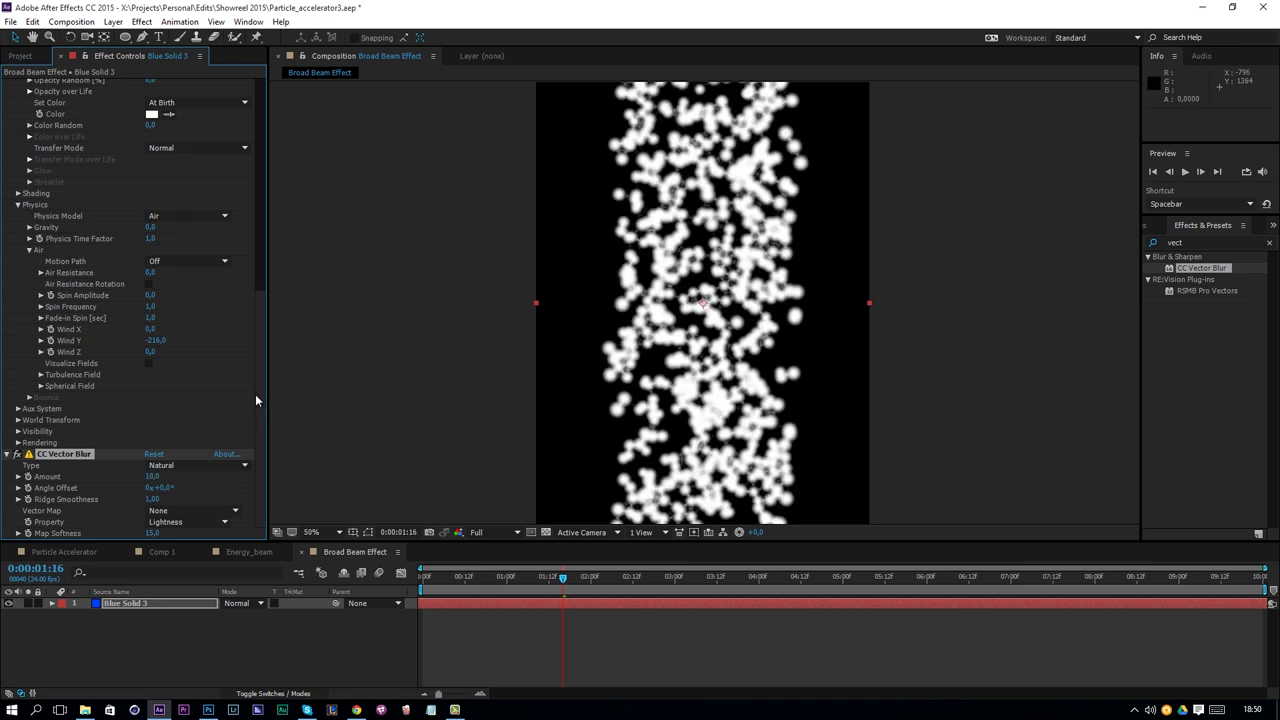
Set the particles' Size Random to 100% and Sphere Feather to 100, with the preview playing
left_click_drag(263, 385, 275, 173)
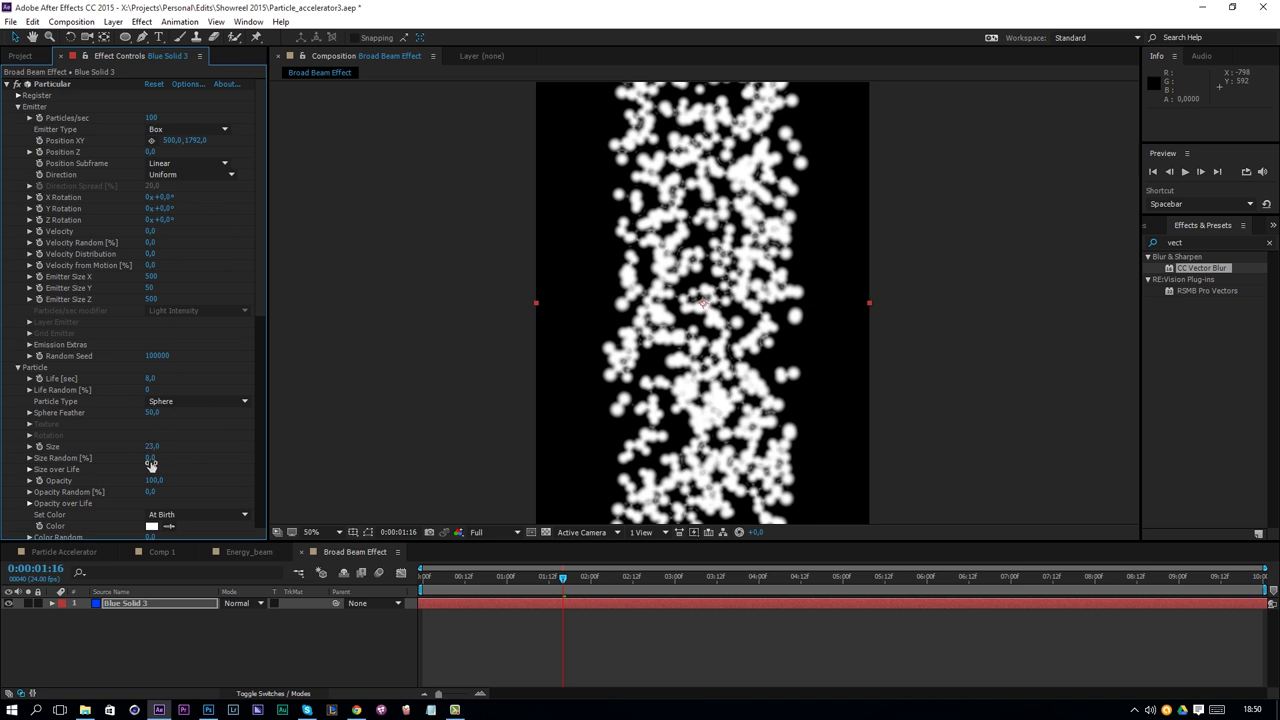
left_click_drag(150, 461, 252, 458)
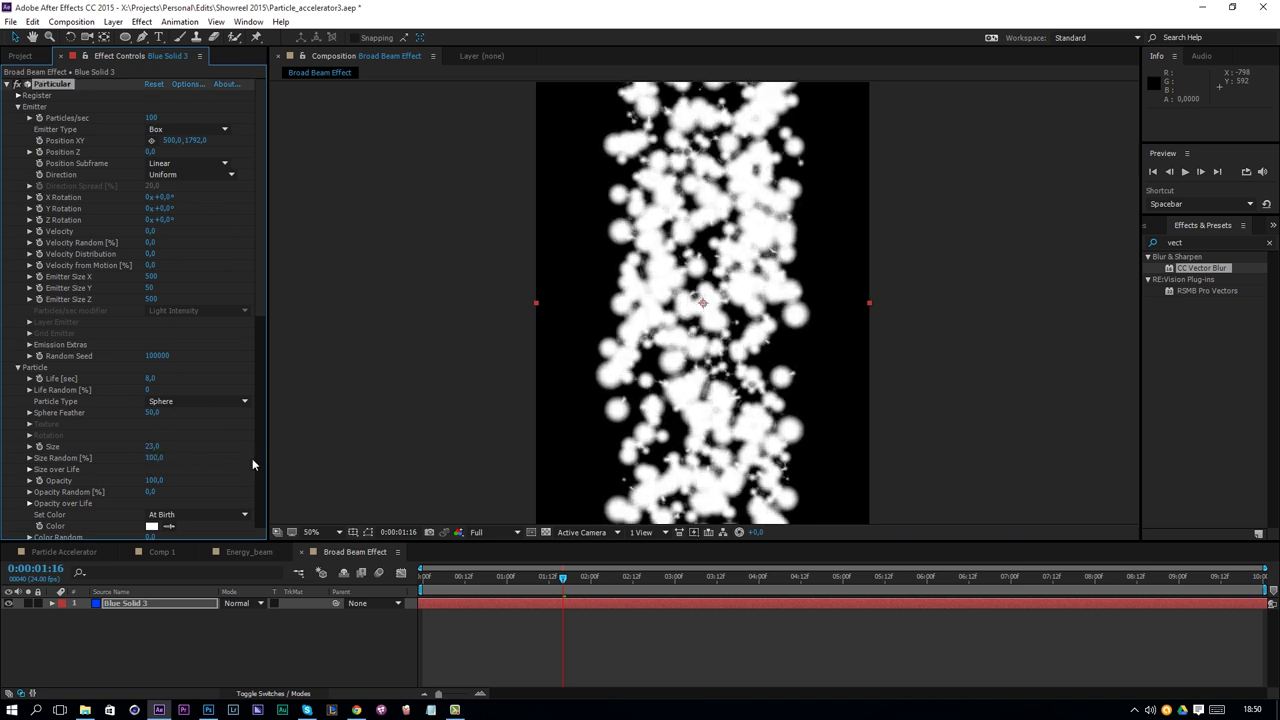
key("space")
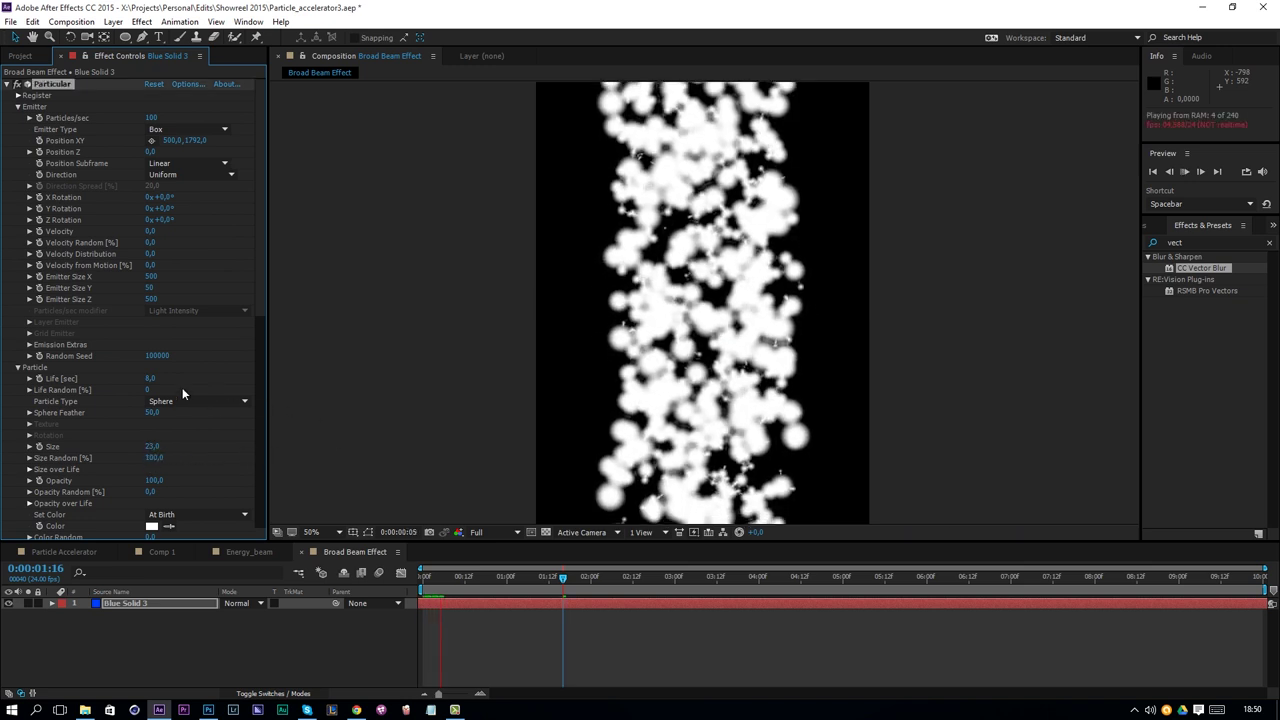
left_click_drag(222, 418, 256, 418)
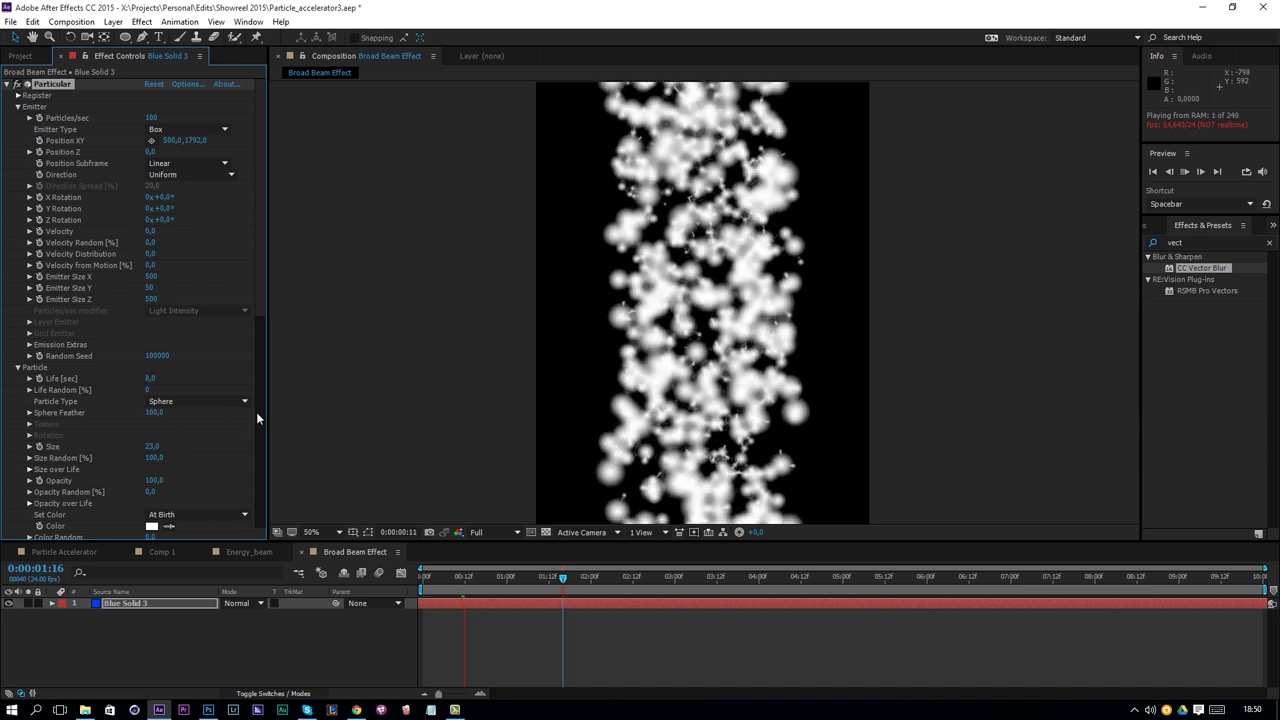
left_click_drag(173, 418, 0, 425)
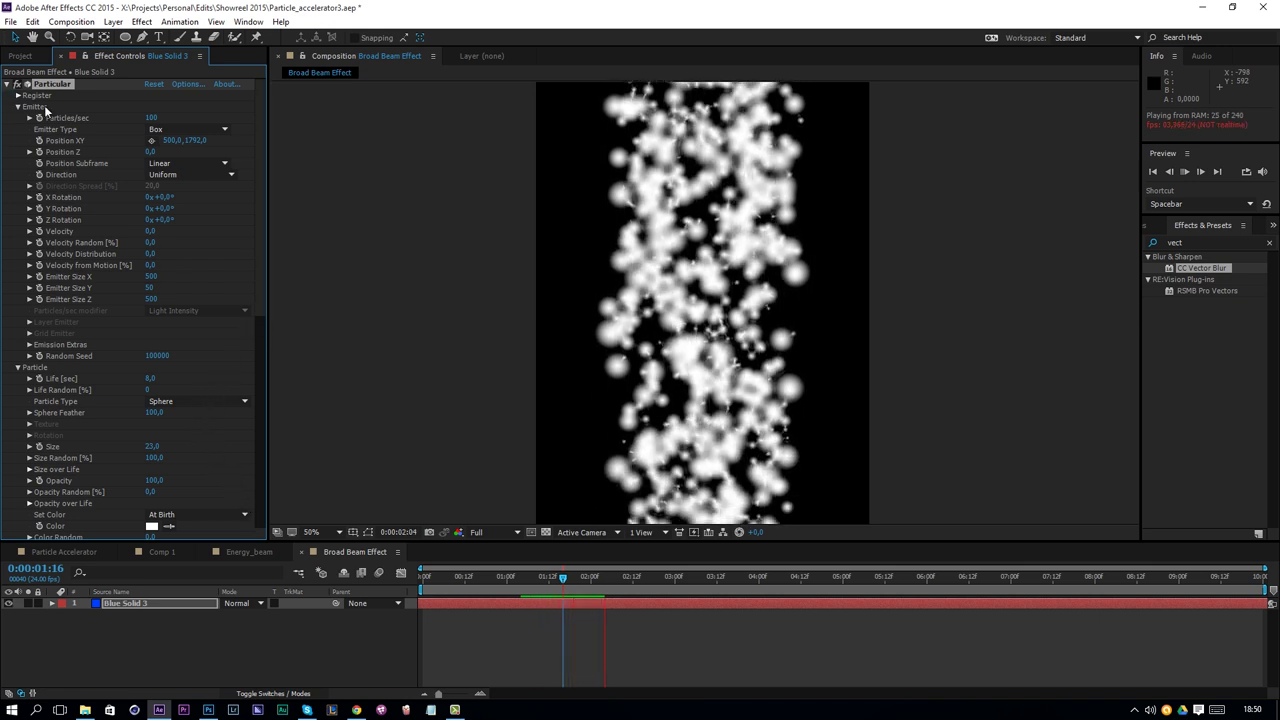
Change the Particle Type to Cloudlet and reduce the particle Size to 14
scroll(230, 300, "down", 2)
left_click(208, 345)
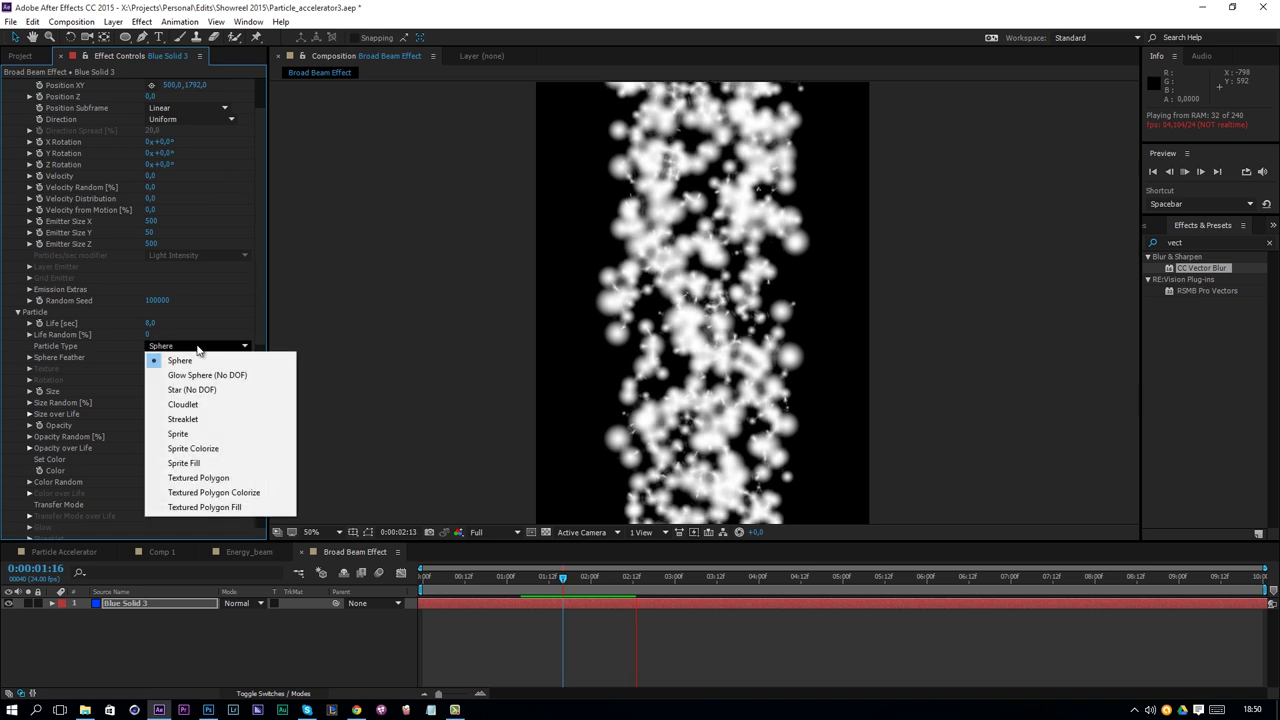
left_click(206, 405)
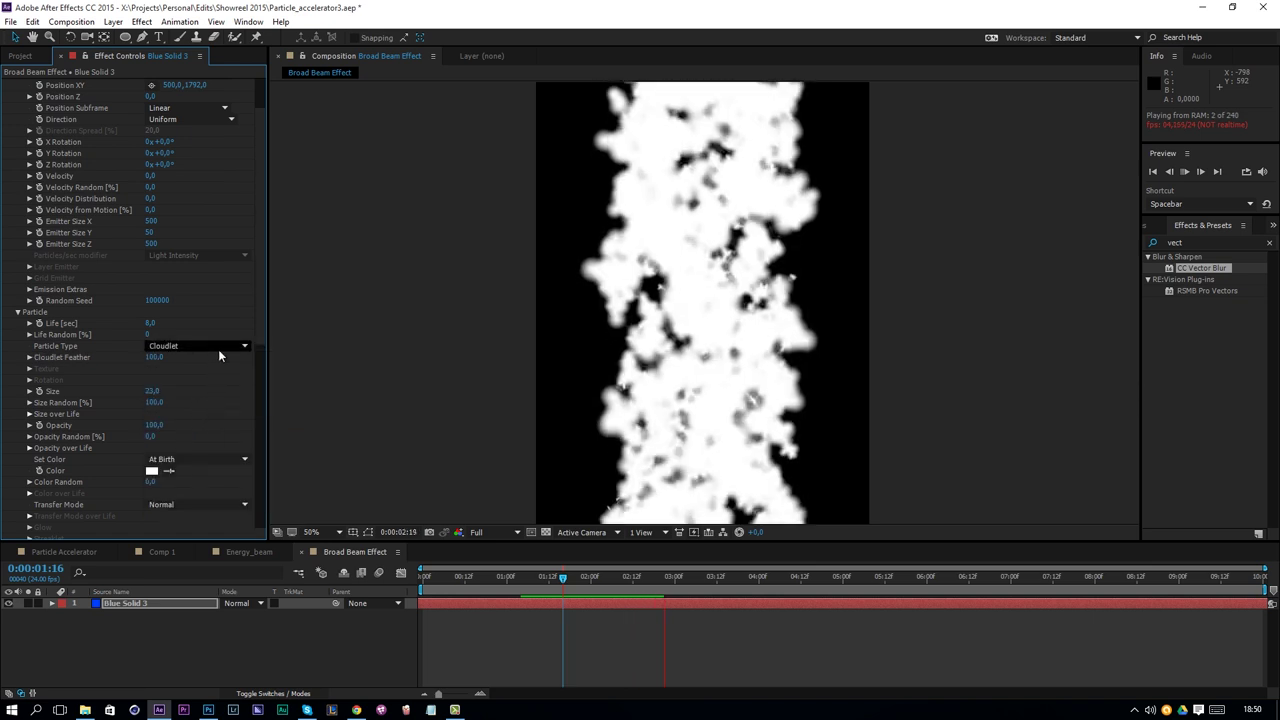
left_click_drag(158, 356, 156, 373)
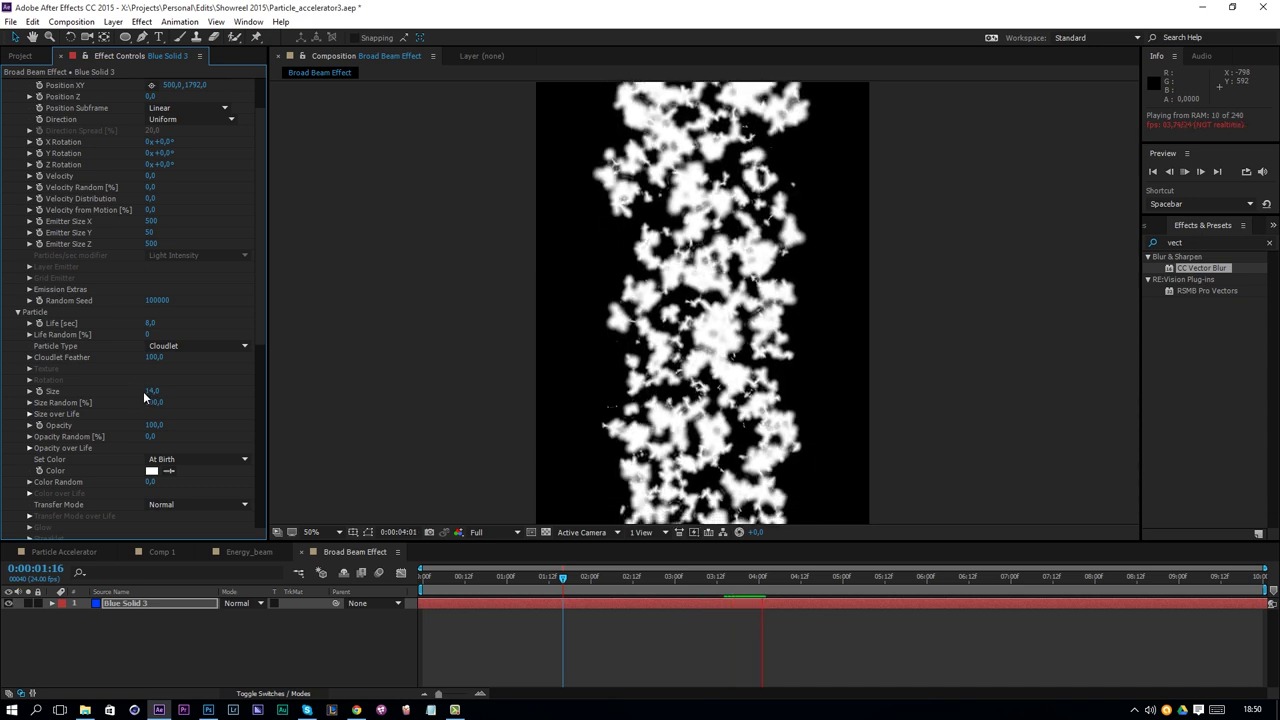
Set the Air Turbulence Field's Affect Position to 500 and Evolution Speed to 5
scroll(187, 468, "down", 8)
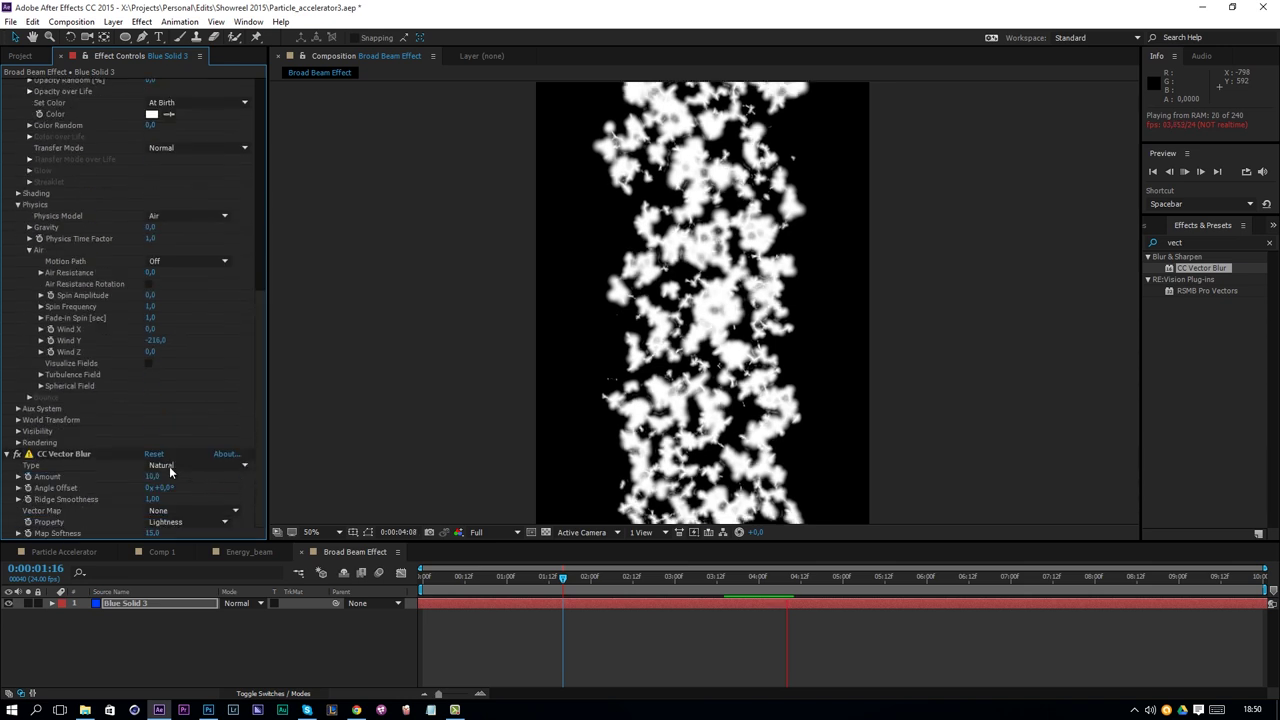
left_click(41, 374)
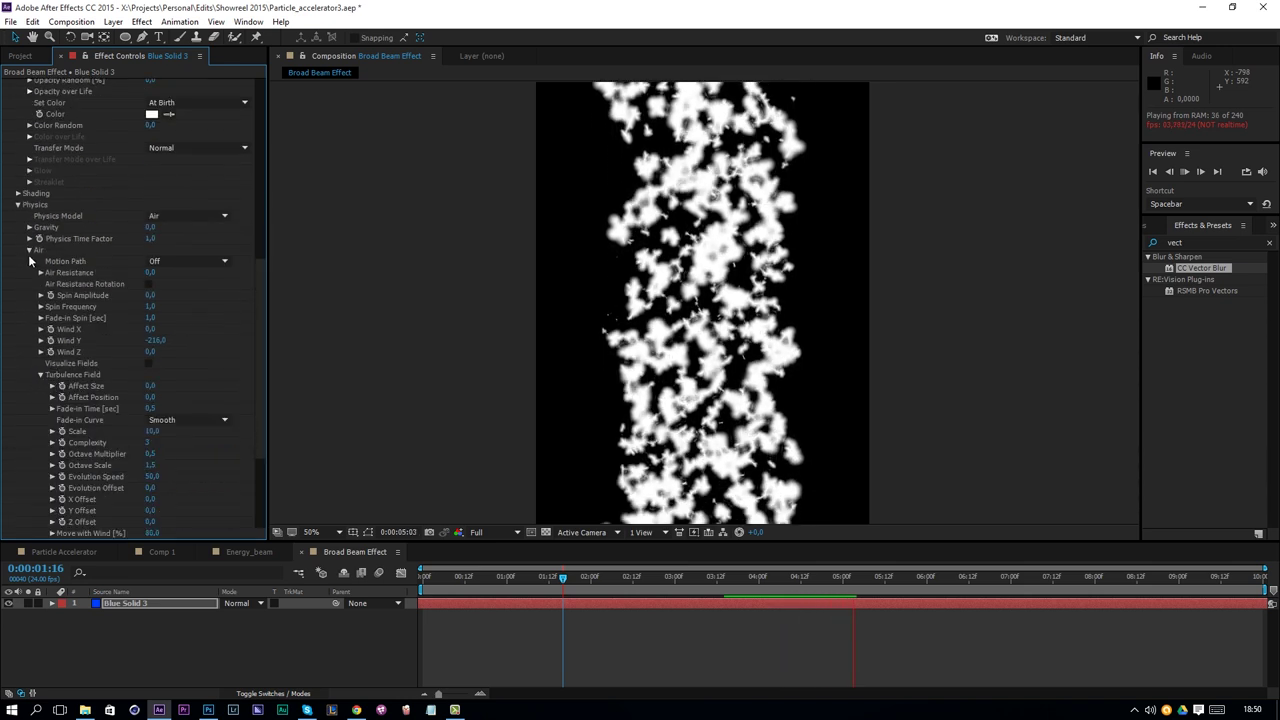
left_click(148, 399)
type("500")
key("Return")
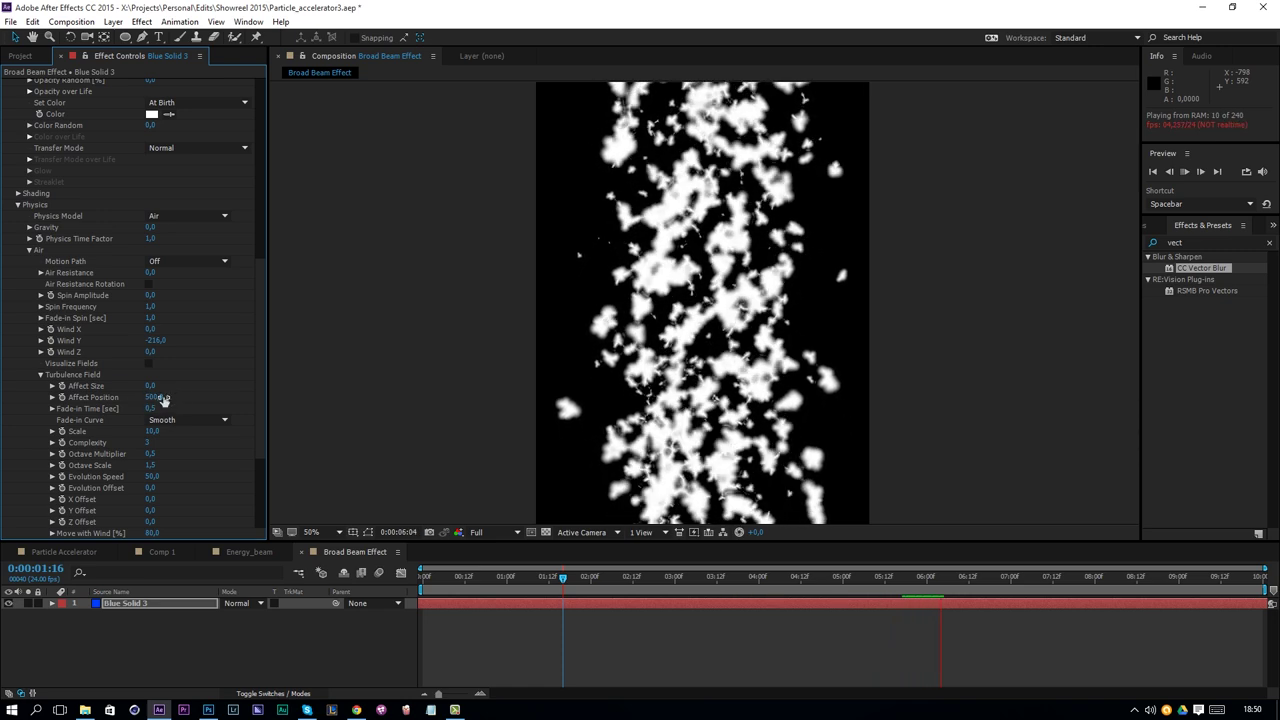
left_click(153, 455)
key("Escape")
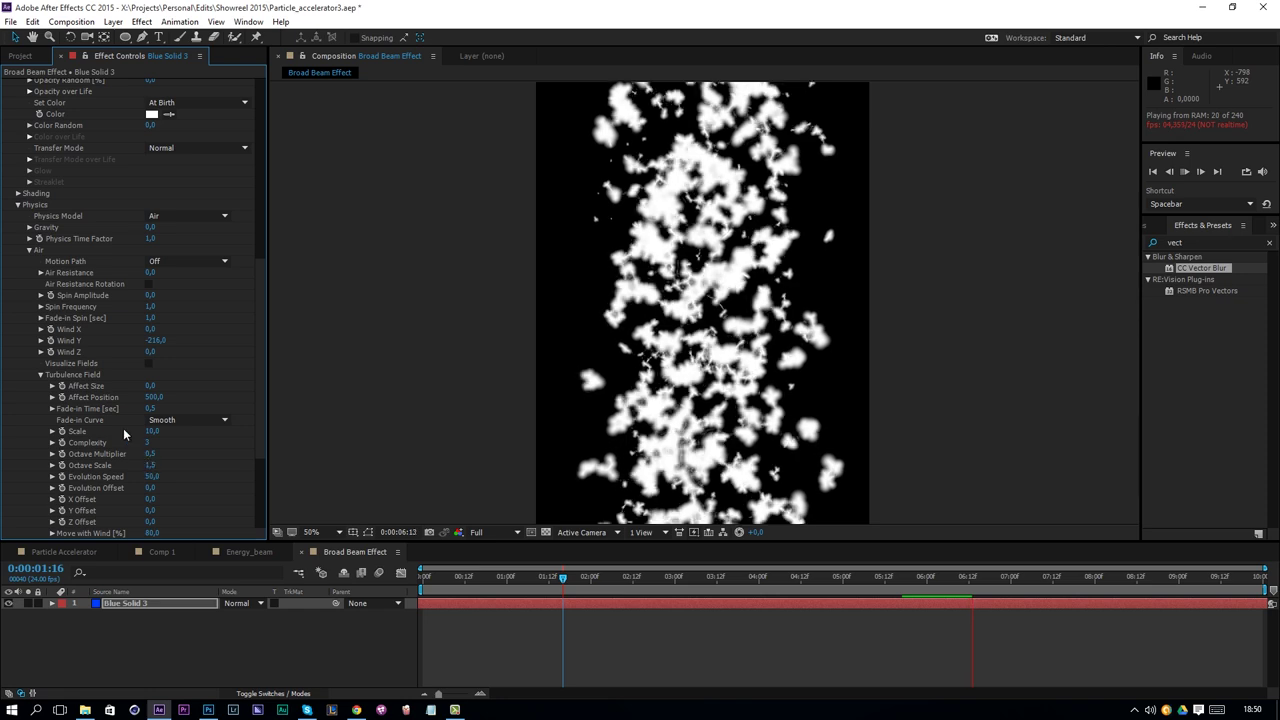
scroll(98, 494, "down", 1)
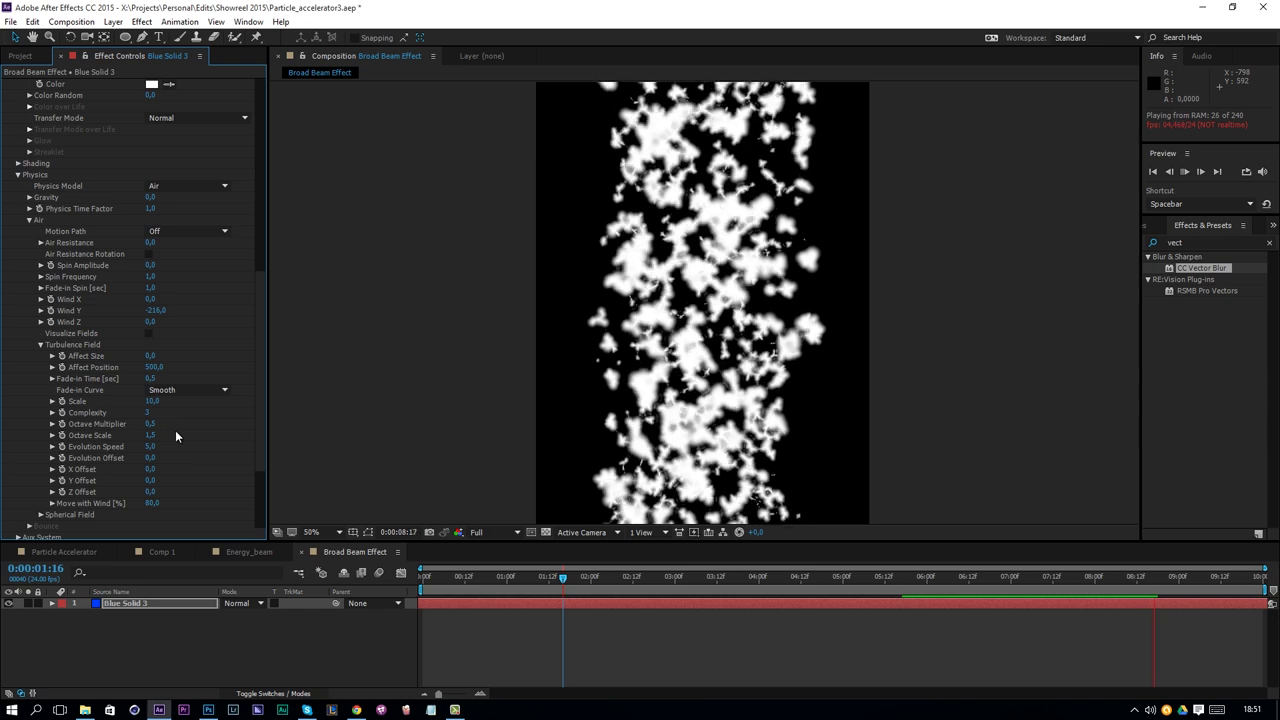
Try particle Opacity 20 with 50% Opacity Random, and settle on Opacity 50 with 100% Opacity Random
left_click_drag(263, 306, 285, 181)
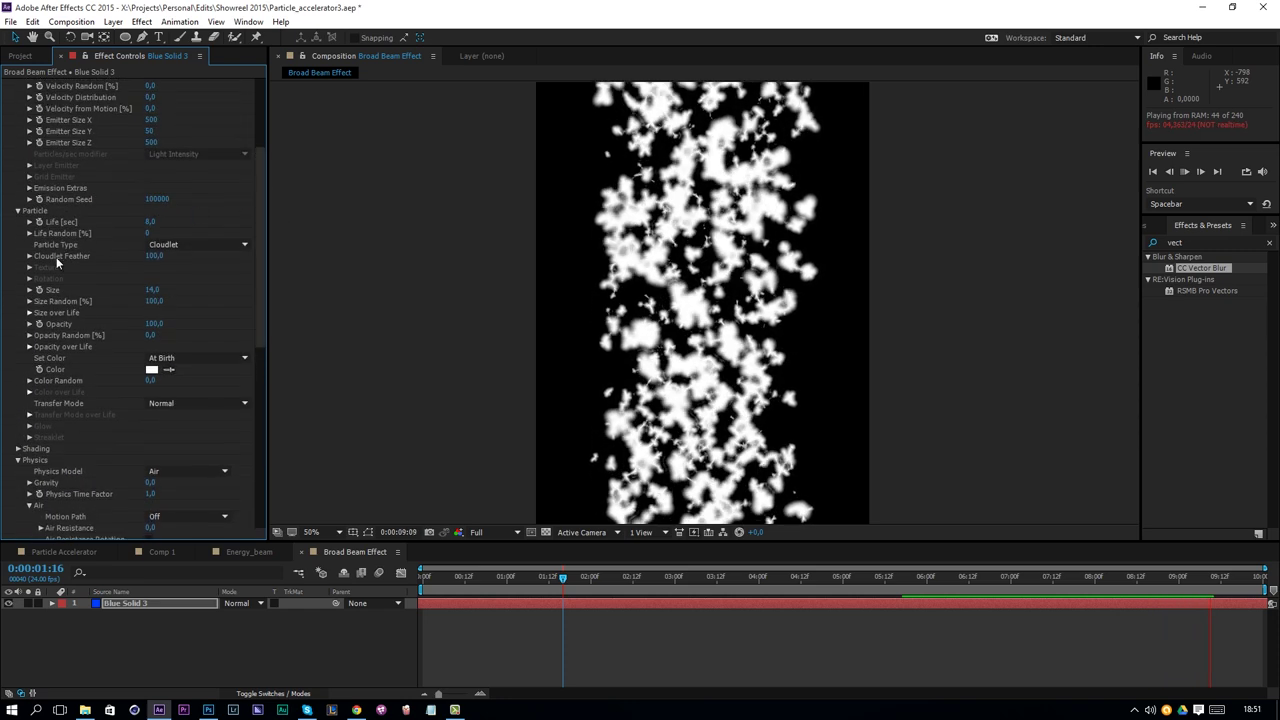
left_click(151, 324)
type("20")
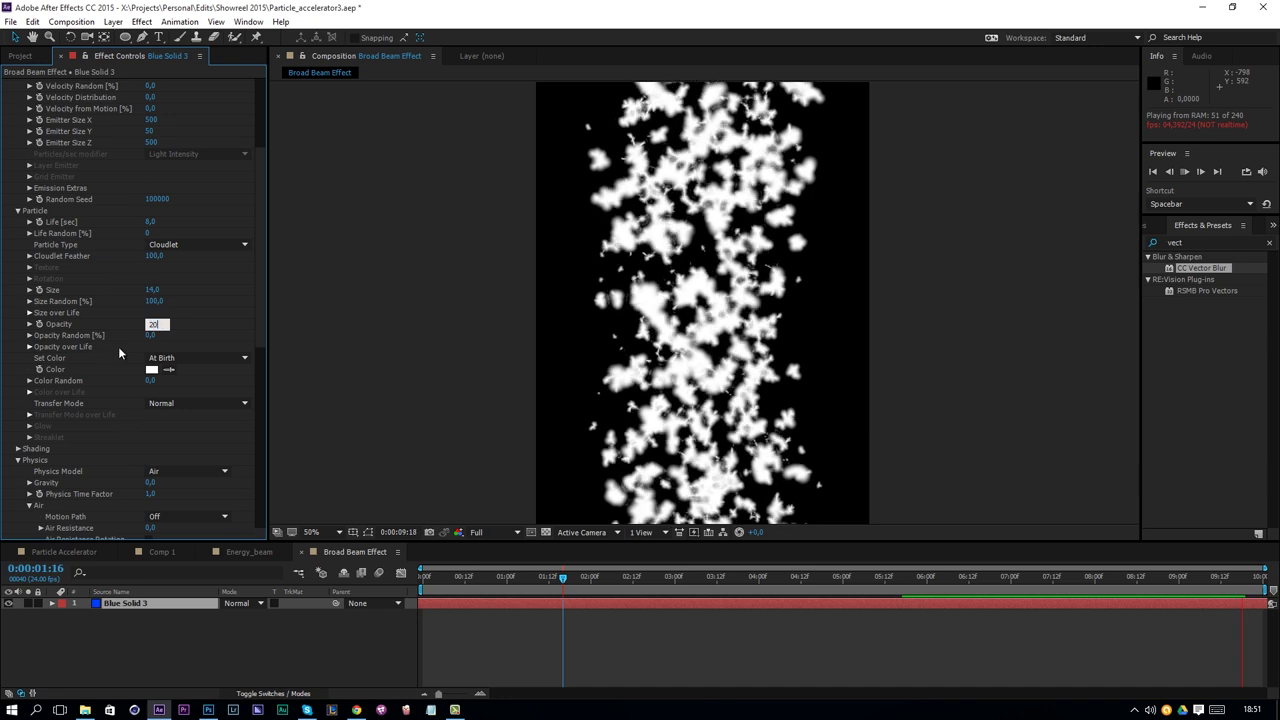
key("Return")
left_click(151, 335)
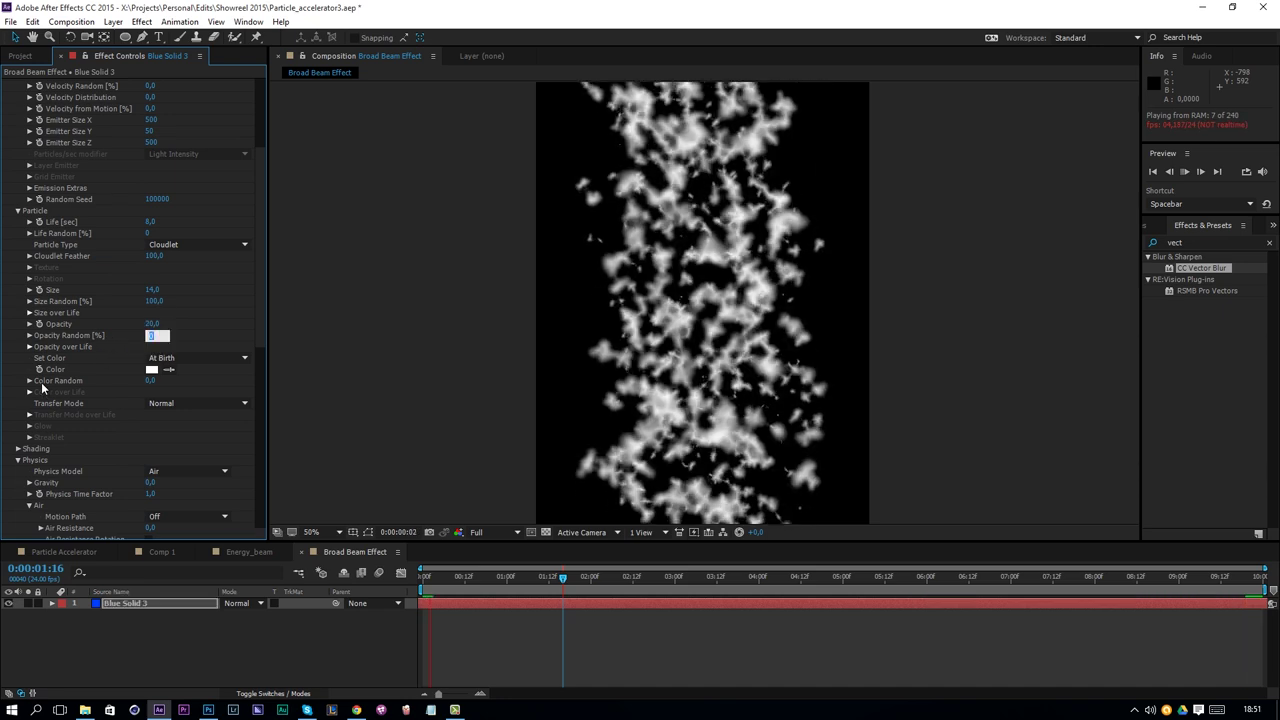
type("50")
key("Return")
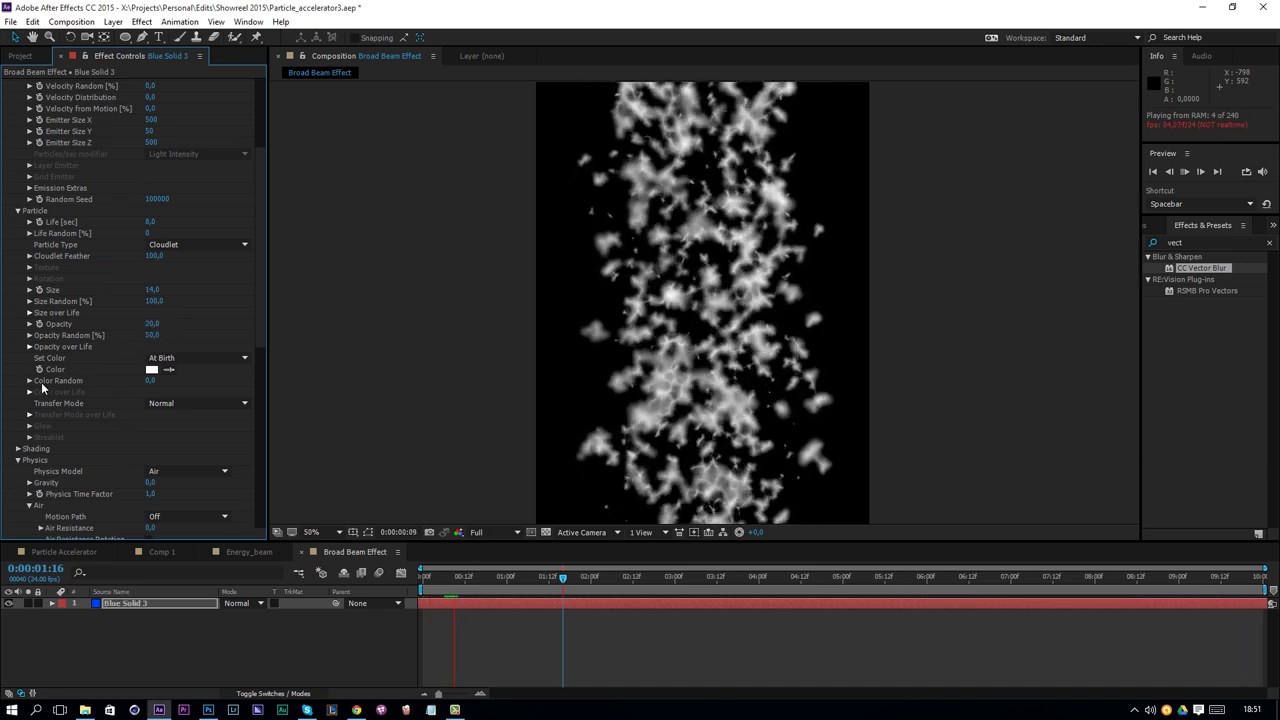
left_click(148, 335)
type("100")
key("Return")
left_click(151, 324)
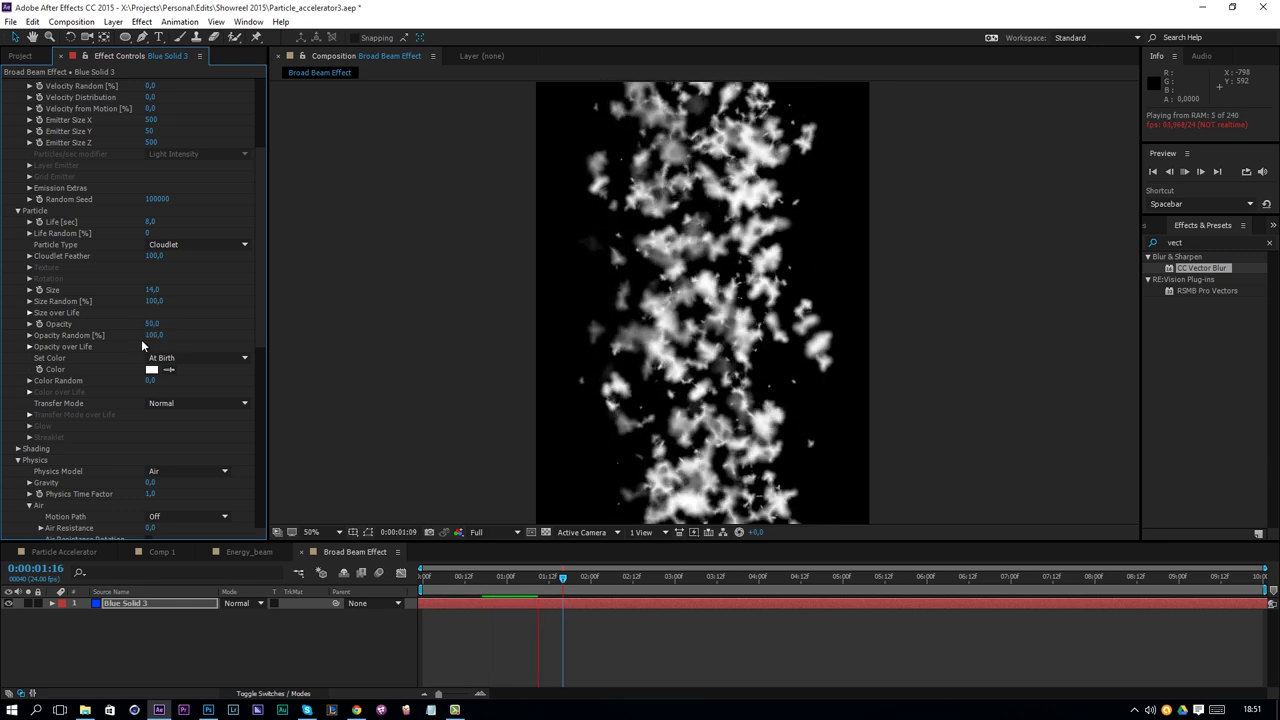
Increase the emitter's Particles/sec to 200 and lower the particle Opacity to 20
scroll(260, 317, "up", 5)
left_click(152, 118)
type("200")
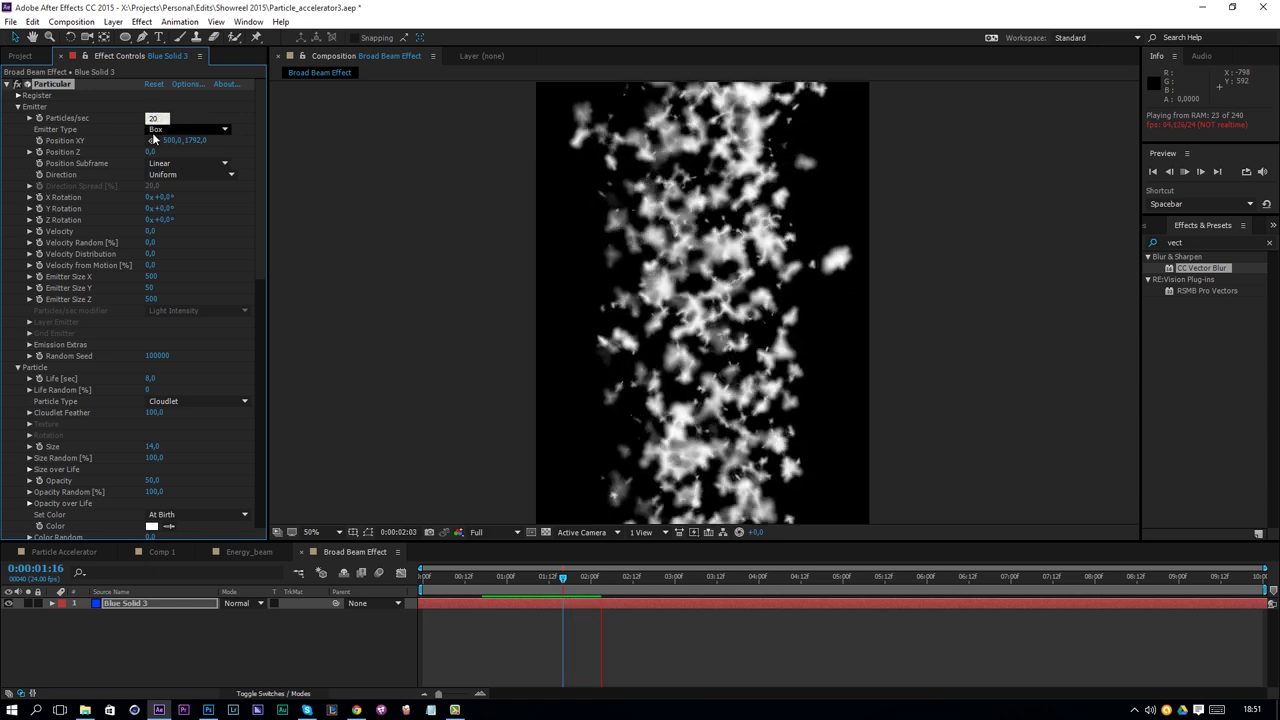
key("Return")
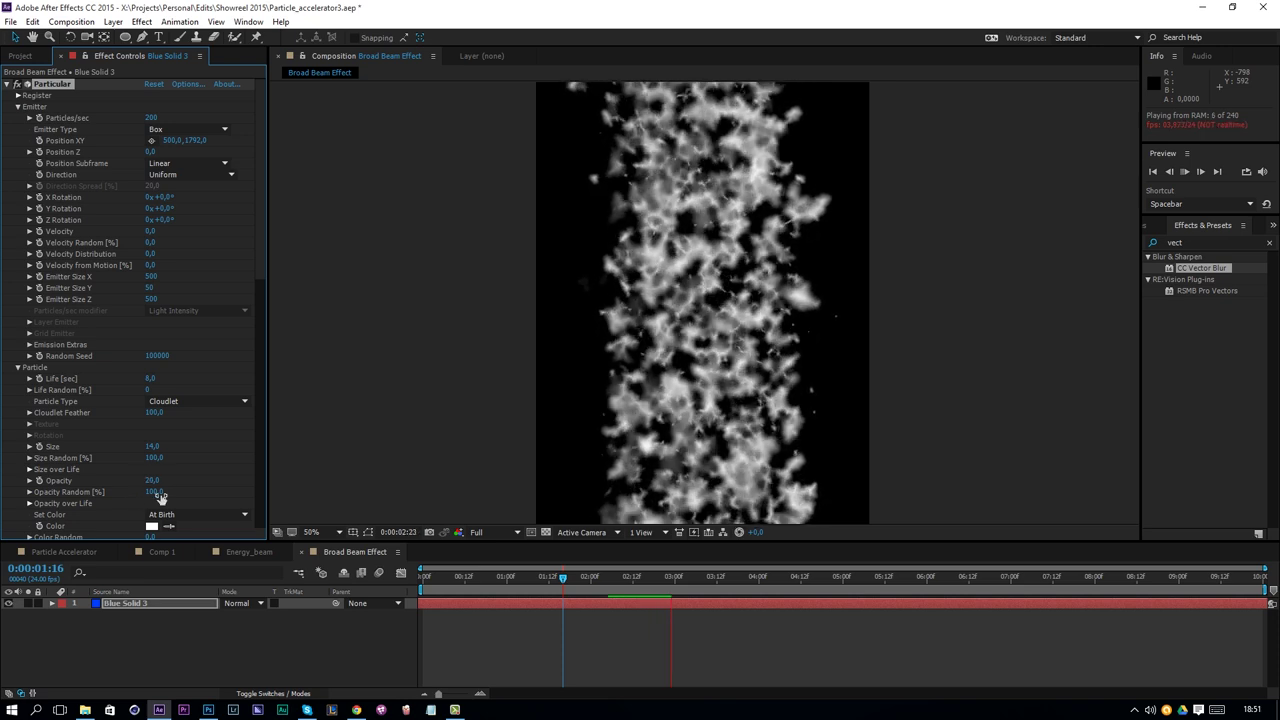
Turn on Motion Blur in Particular's Rendering settings, raise its Shutter Angle to 552 and preview the beam
scroll(100, 450, "down", 10)
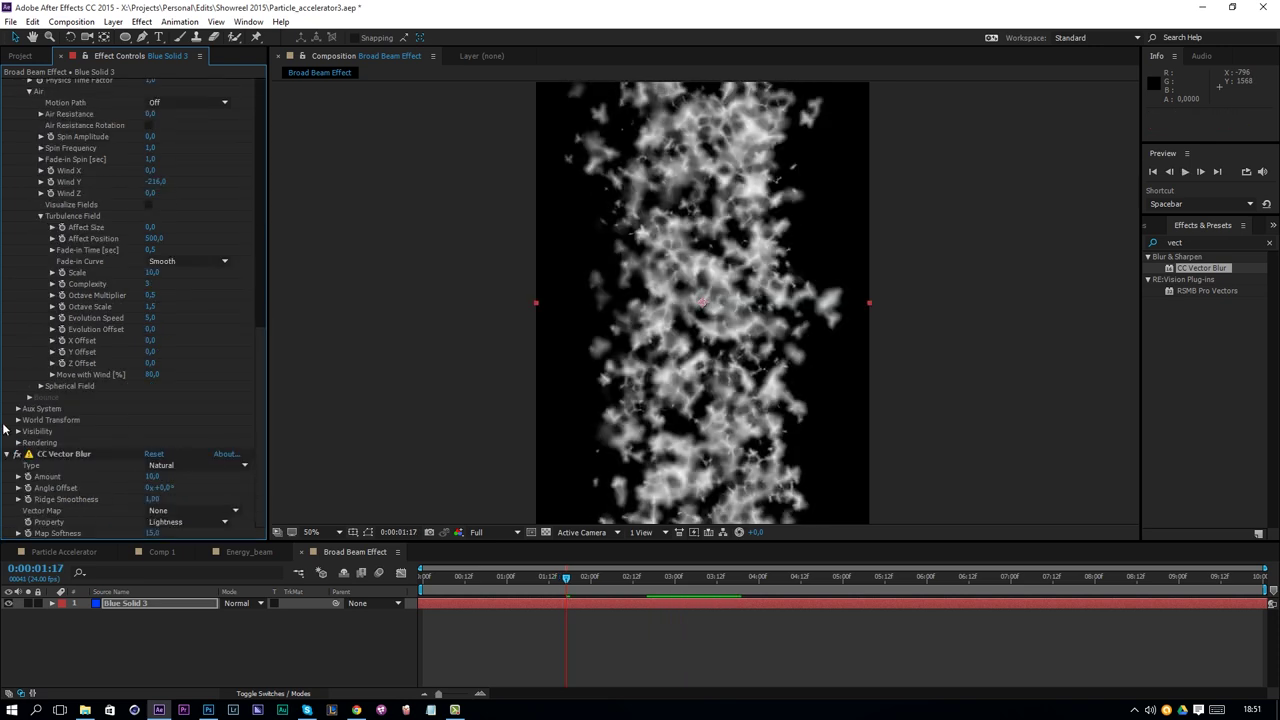
left_click(18, 443)
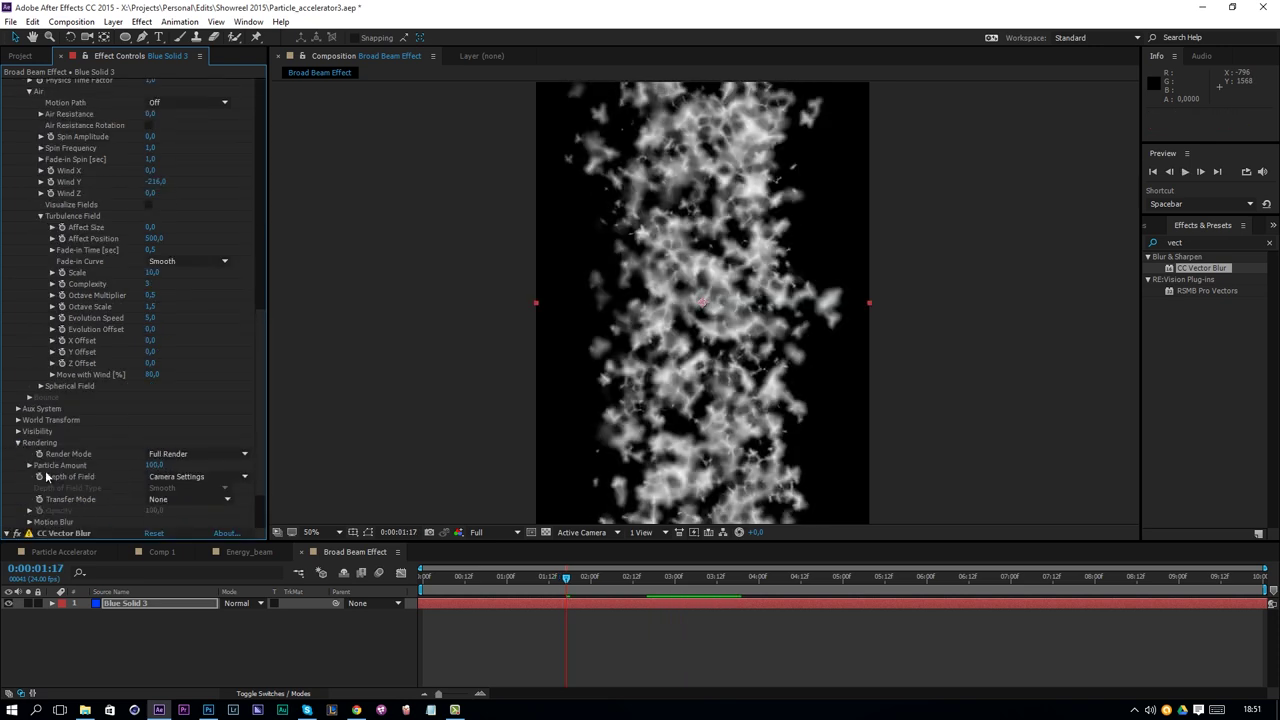
left_click(29, 522)
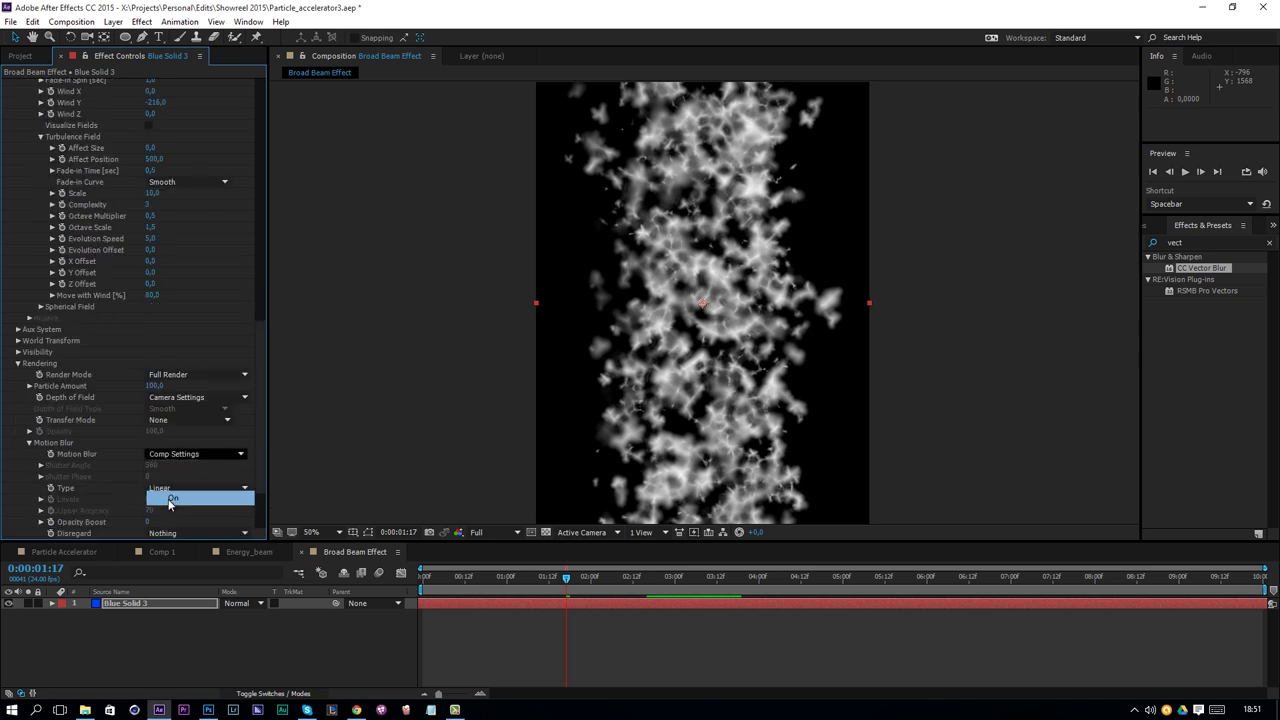
left_click(172, 498)
left_click_drag(200, 467, 449, 594)
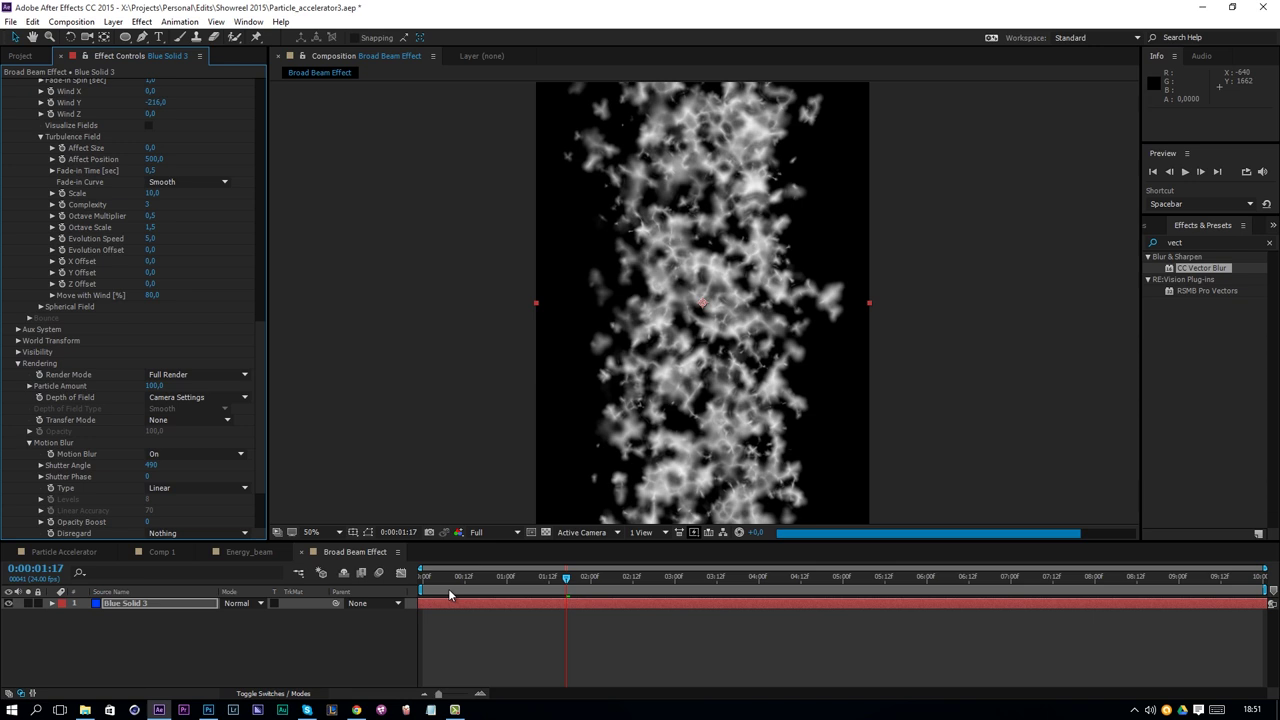
key("space")
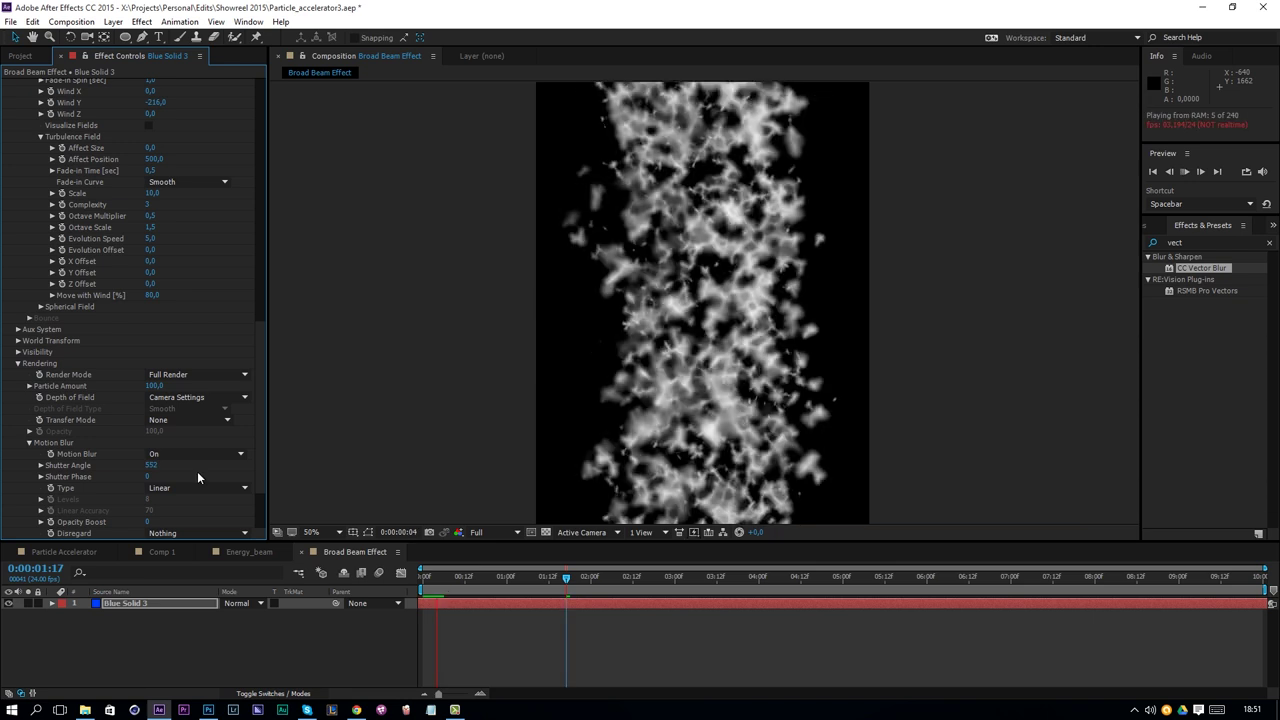
Set Particular's motion blur Shutter Angle to 800 and check another frame of the particle beam
left_click(150, 465)
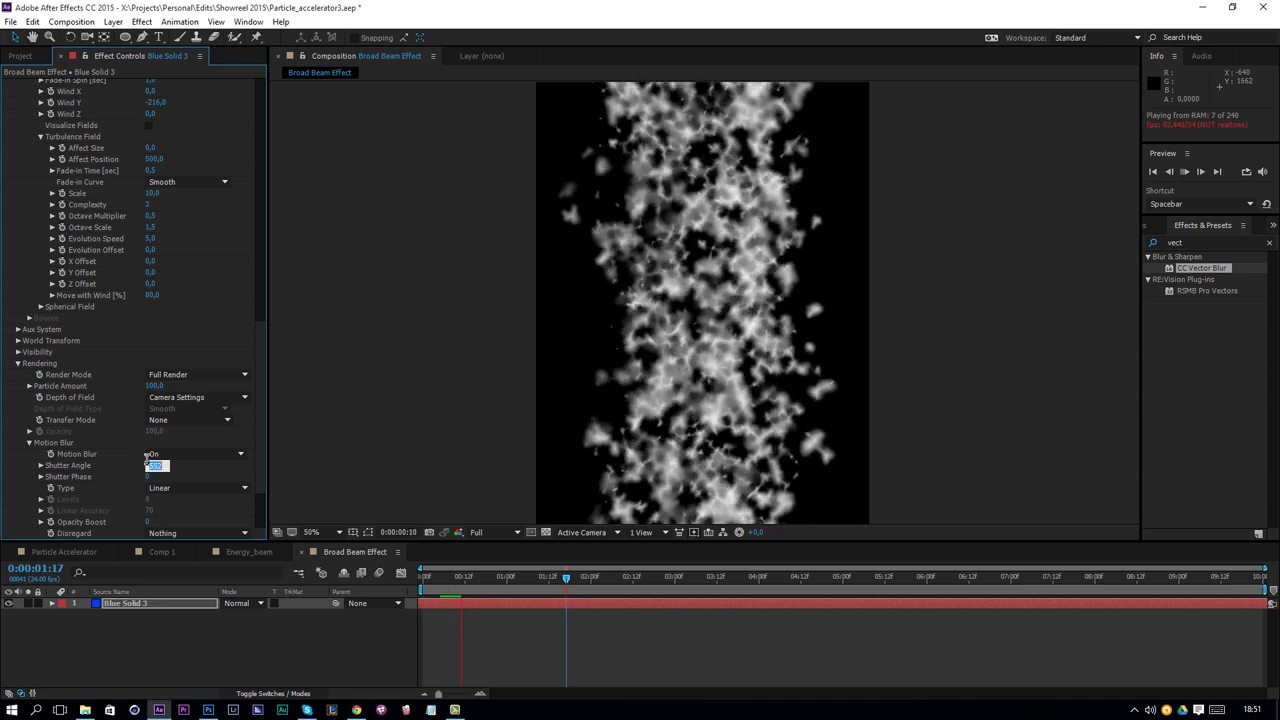
type("800")
key("Return")
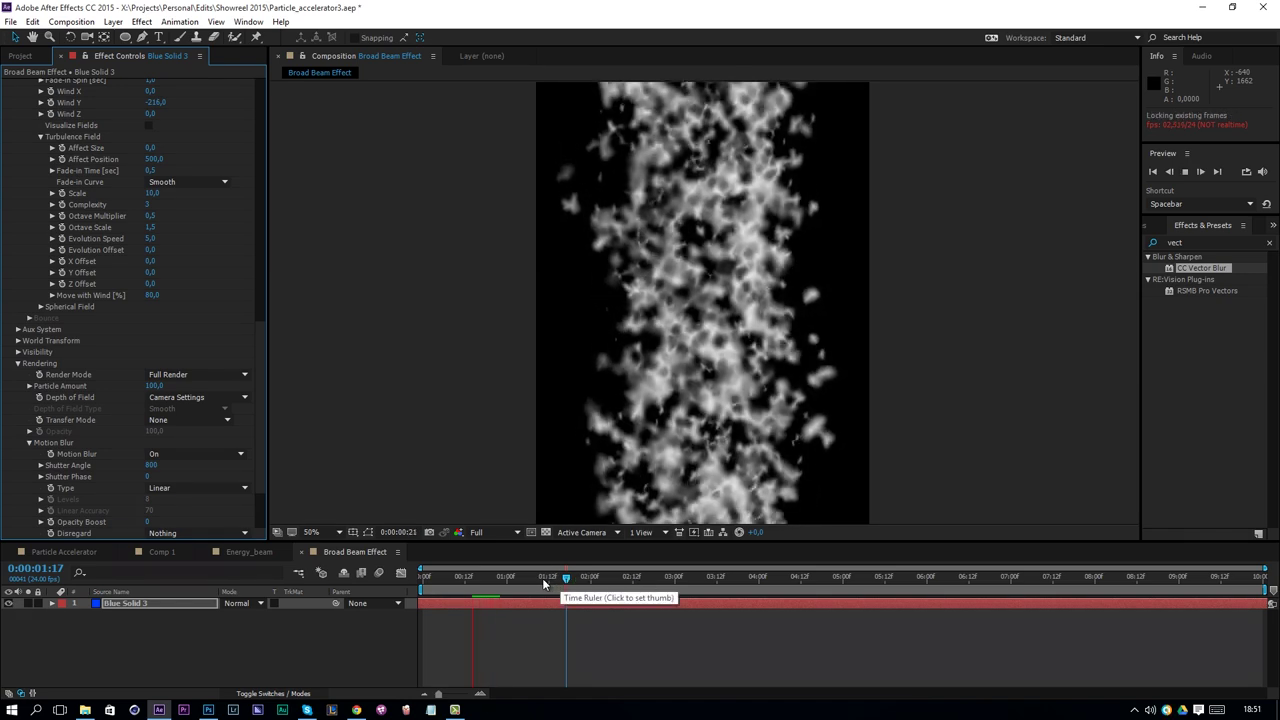
left_click(514, 577)
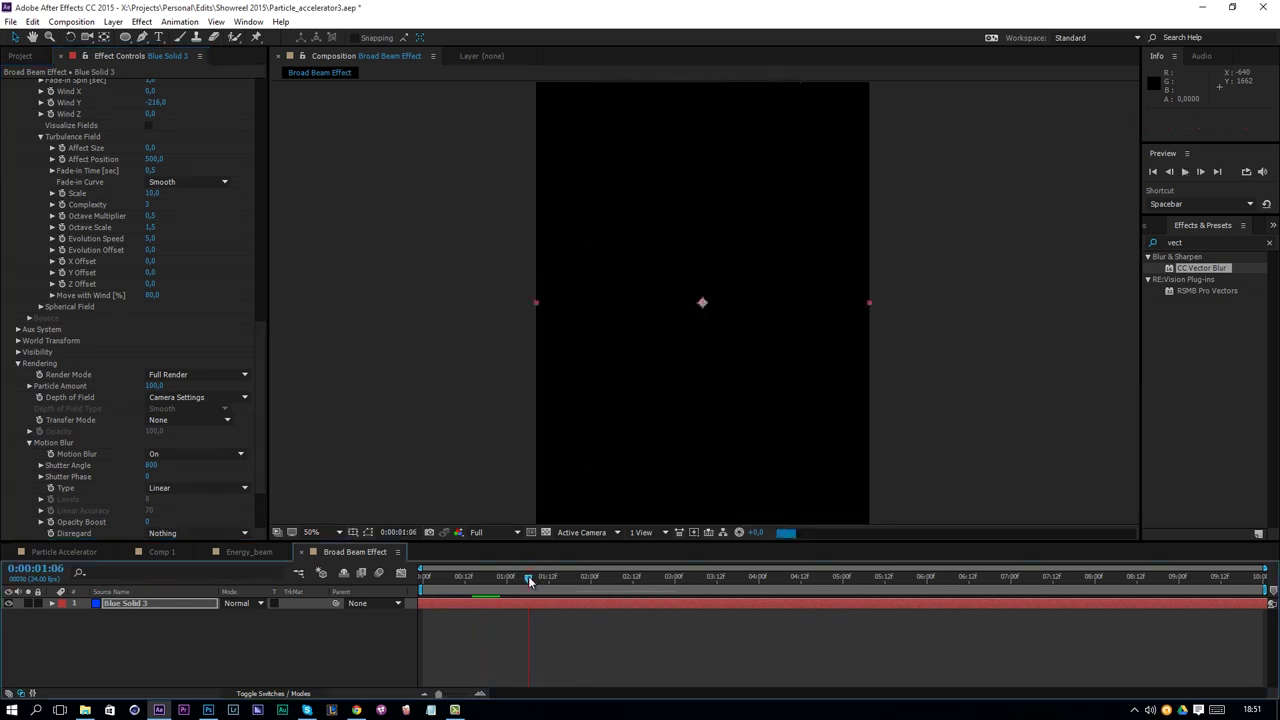
Keep the Full Render mode, turn off Particular's motion blur, and check the beam around frame 23
left_click(165, 374)
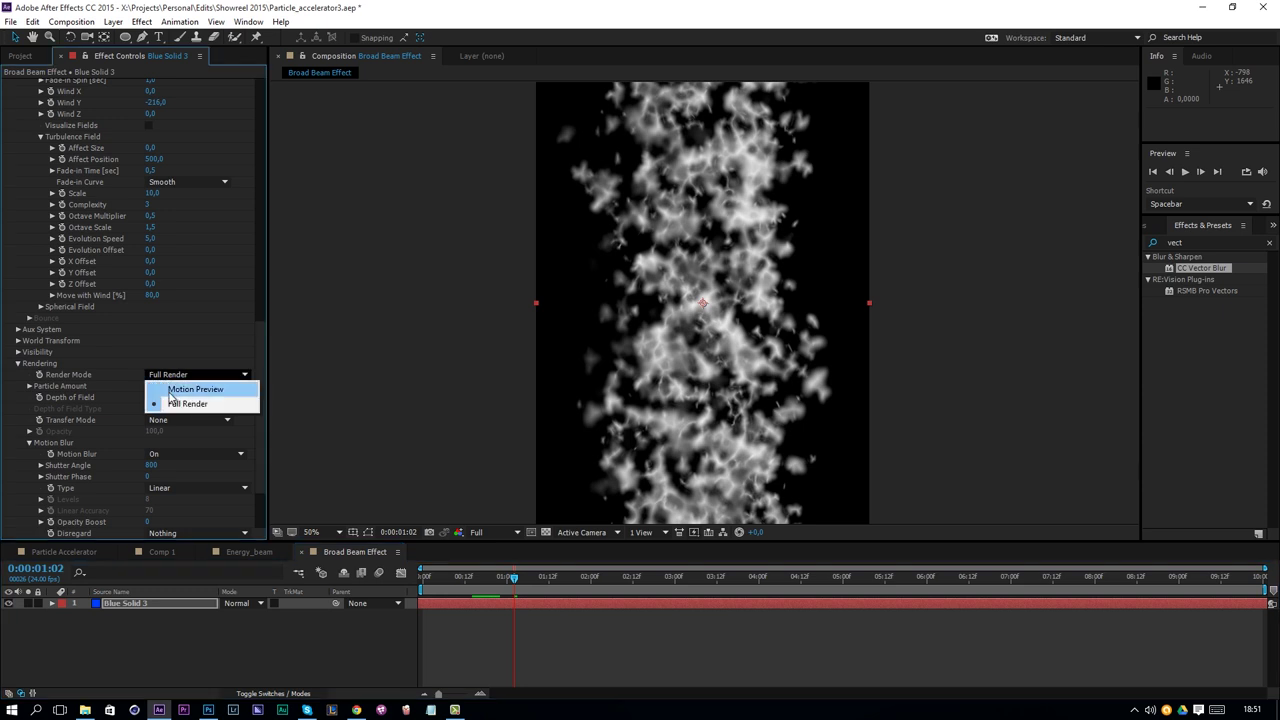
left_click(187, 404)
left_click(195, 453)
left_click(170, 466)
left_click(19, 364)
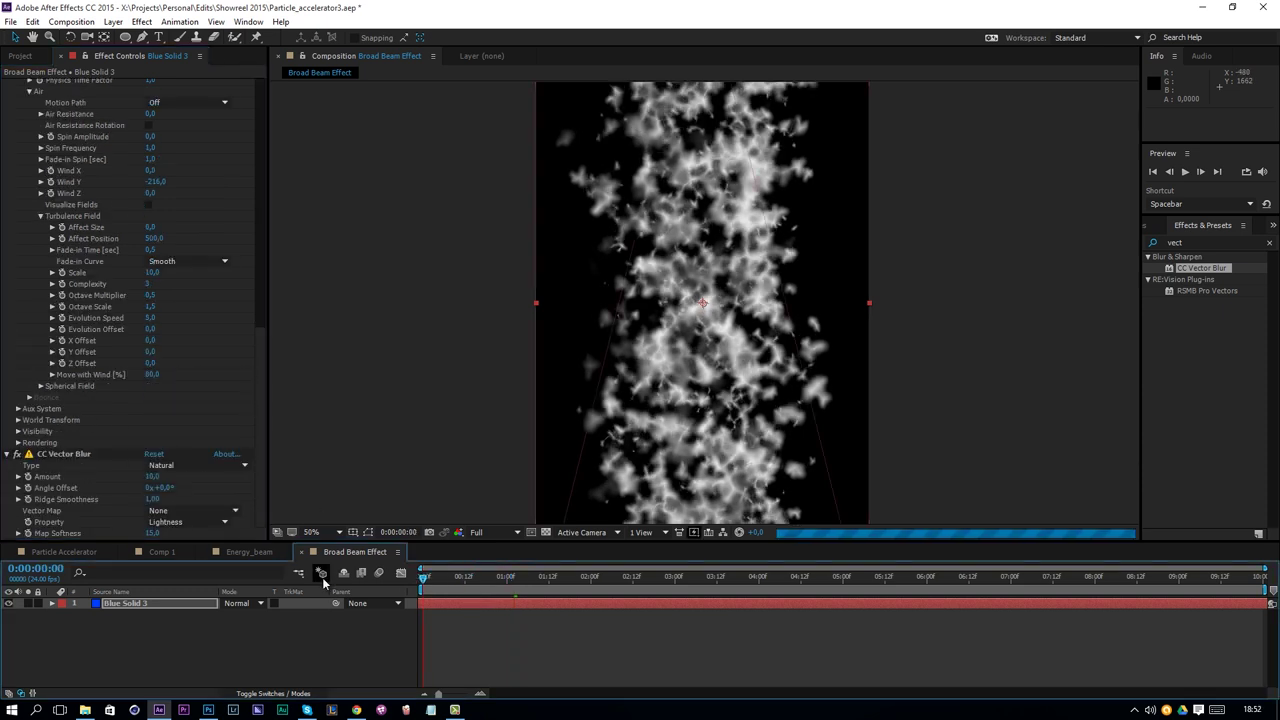
left_click(504, 588)
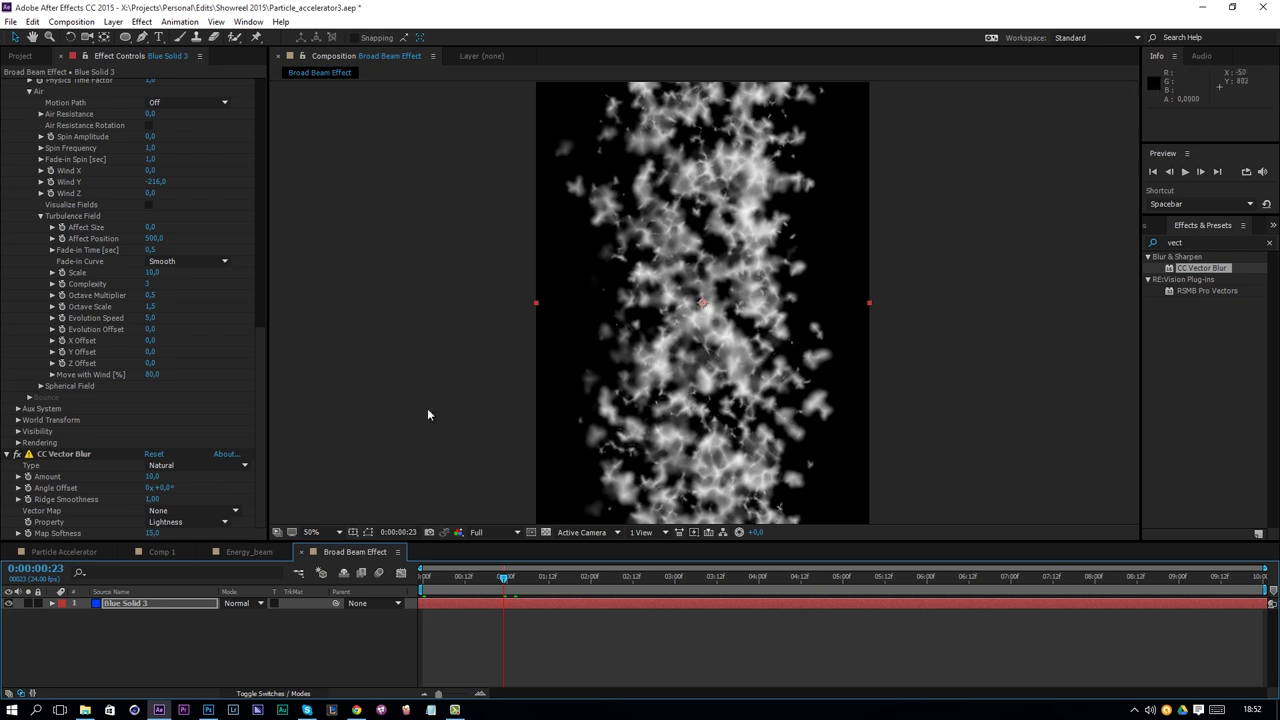
Apply a Directional Blur with a Blur Length of 20 to the particle solid and preview the animation
left_click(141, 21)
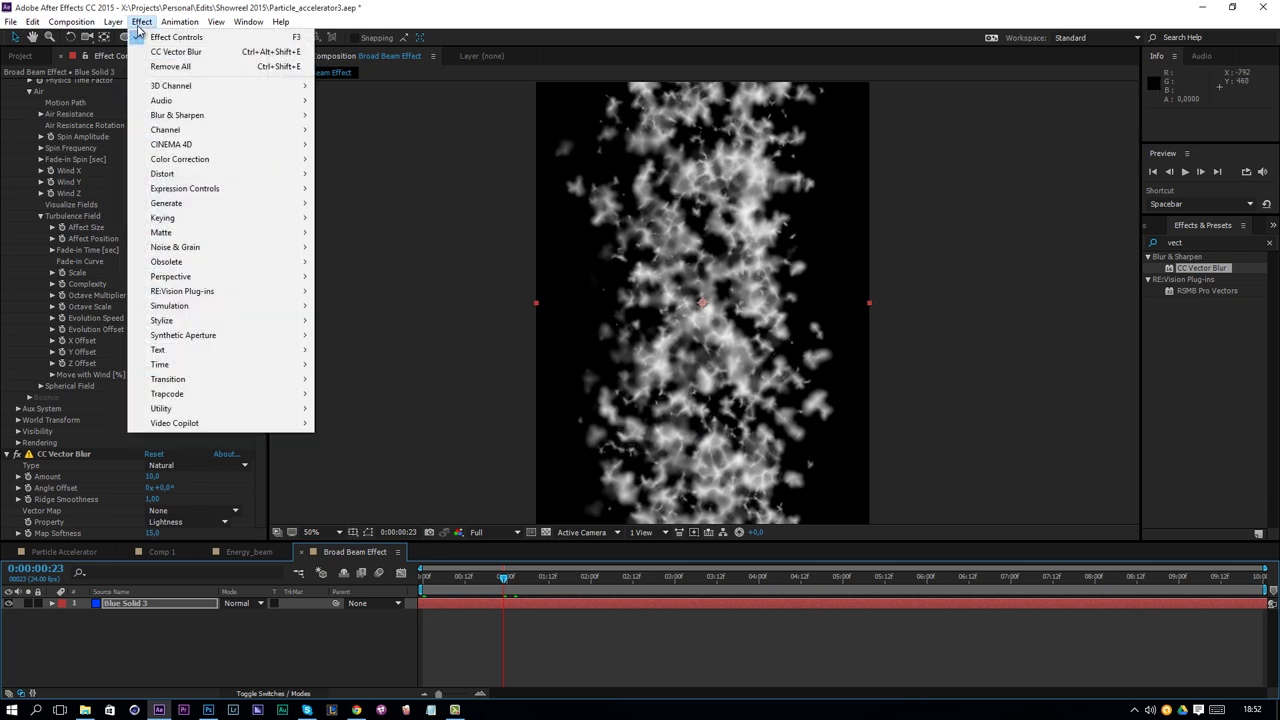
mouse_move(205, 117)
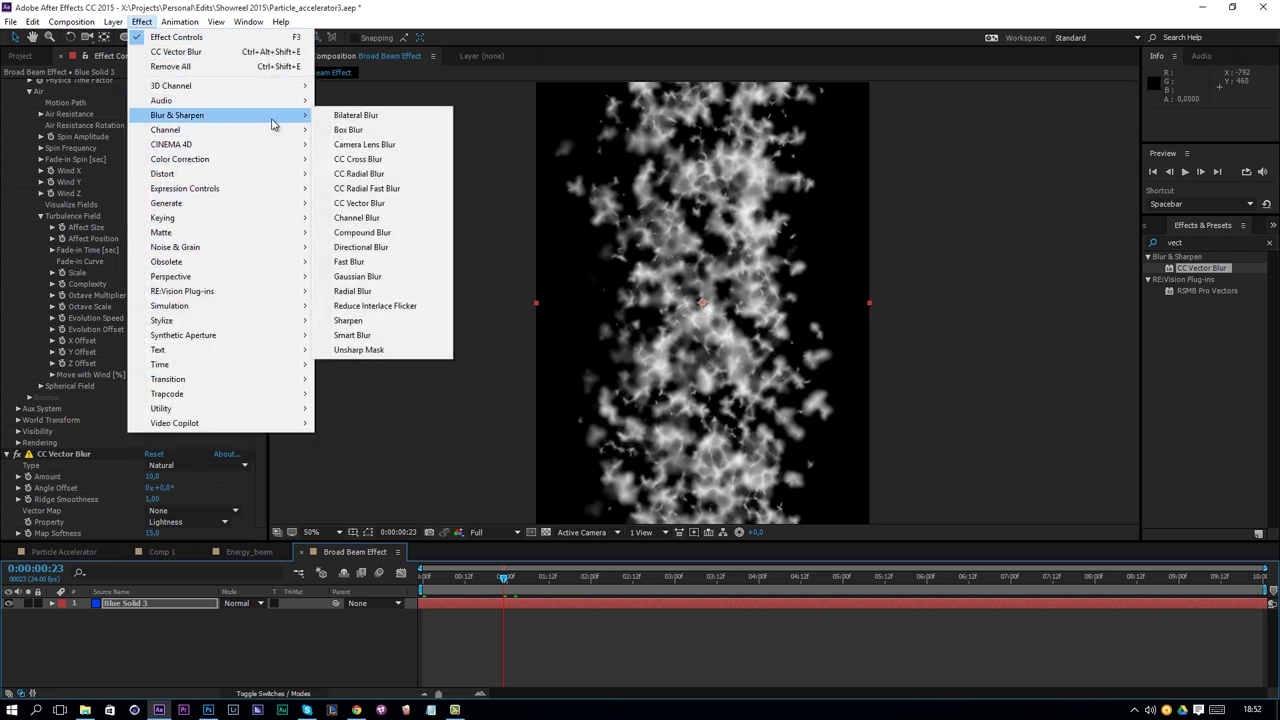
left_click(362, 247)
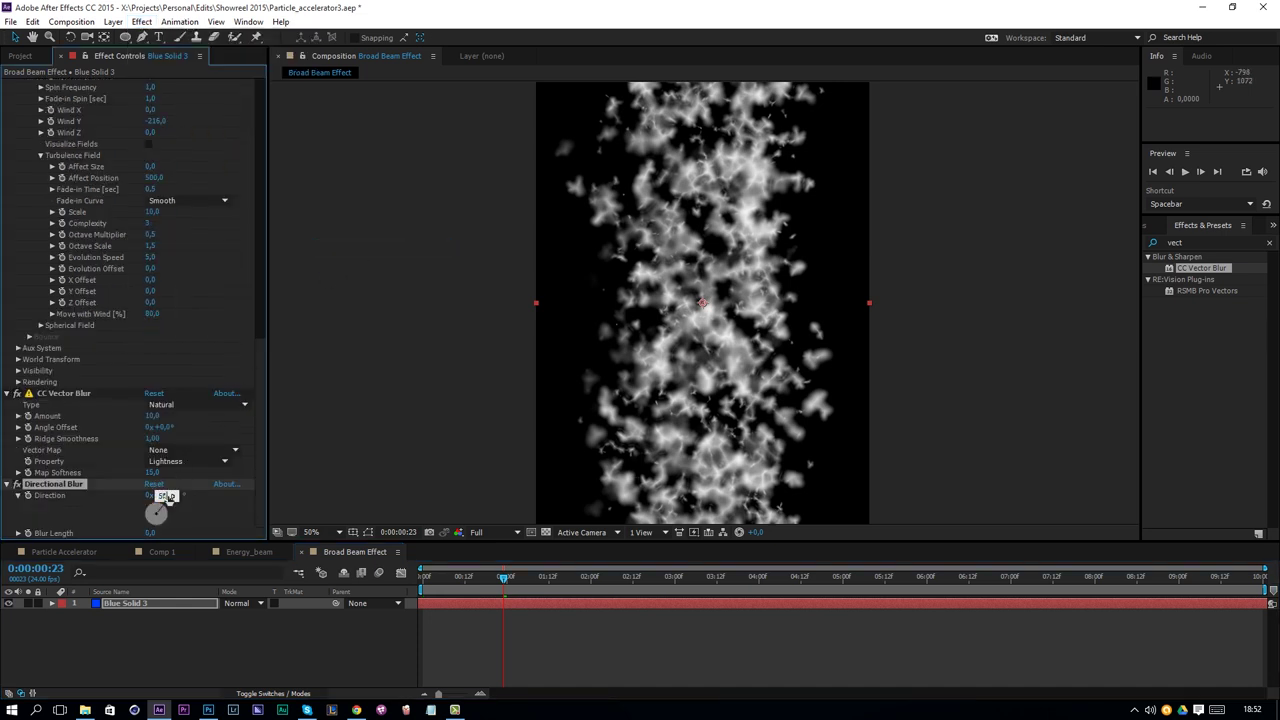
left_click_drag(145, 530, 195, 530)
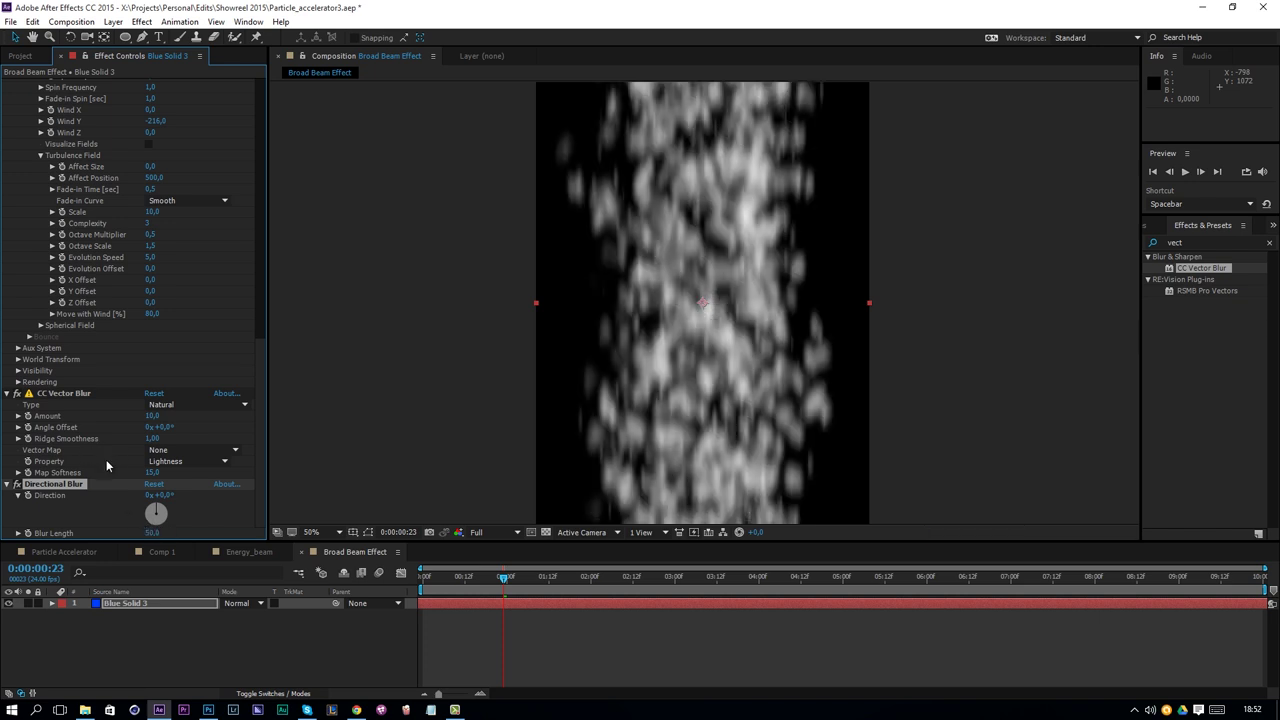
left_click_drag(148, 530, 93, 532)
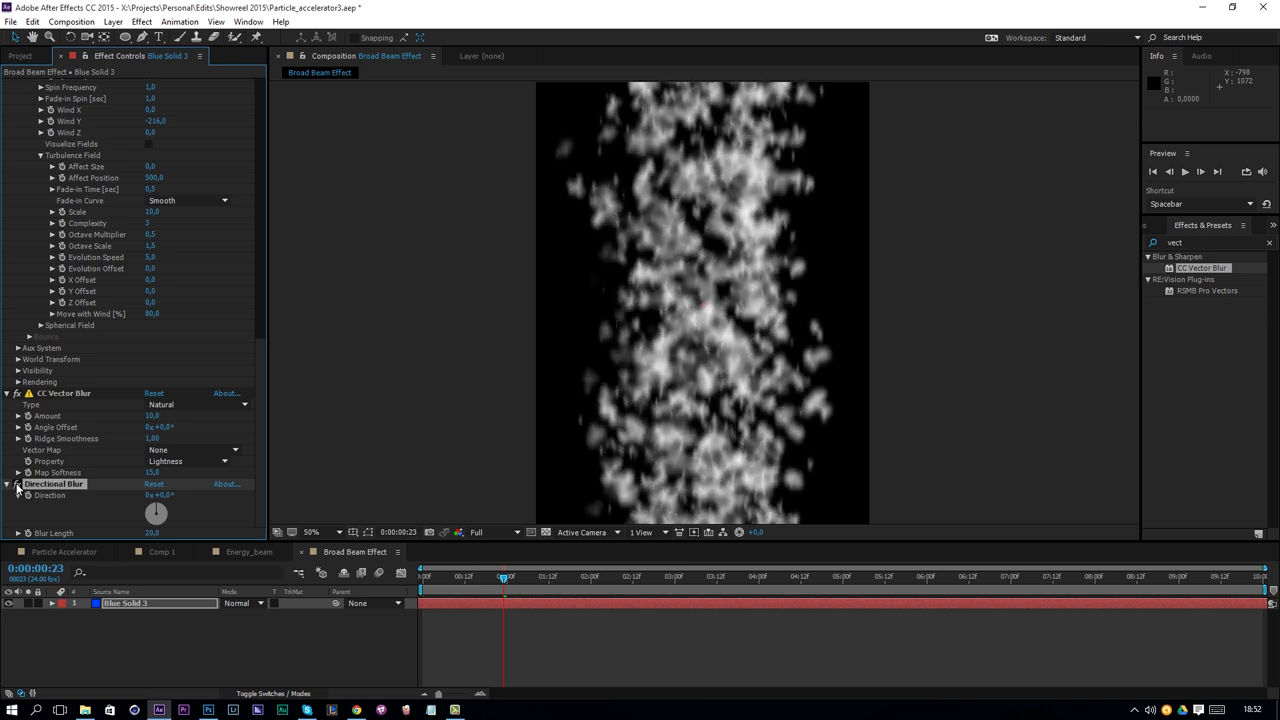
key("space")
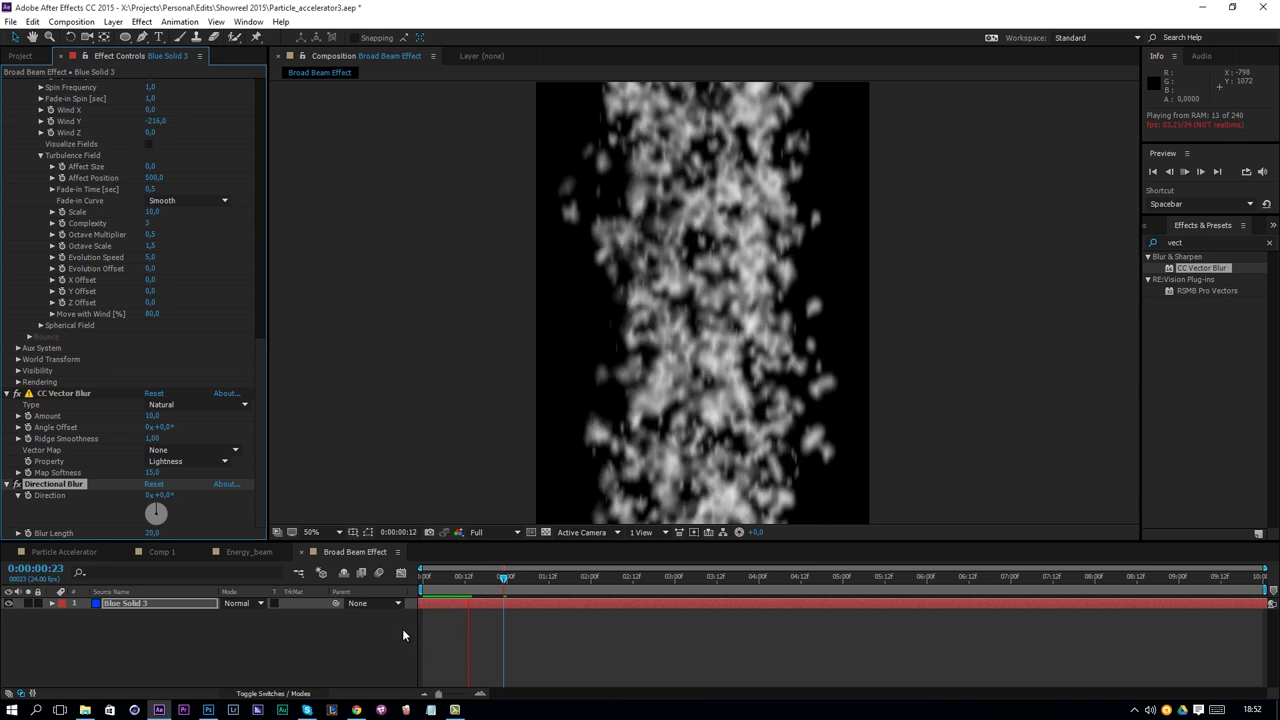
left_click(445, 577)
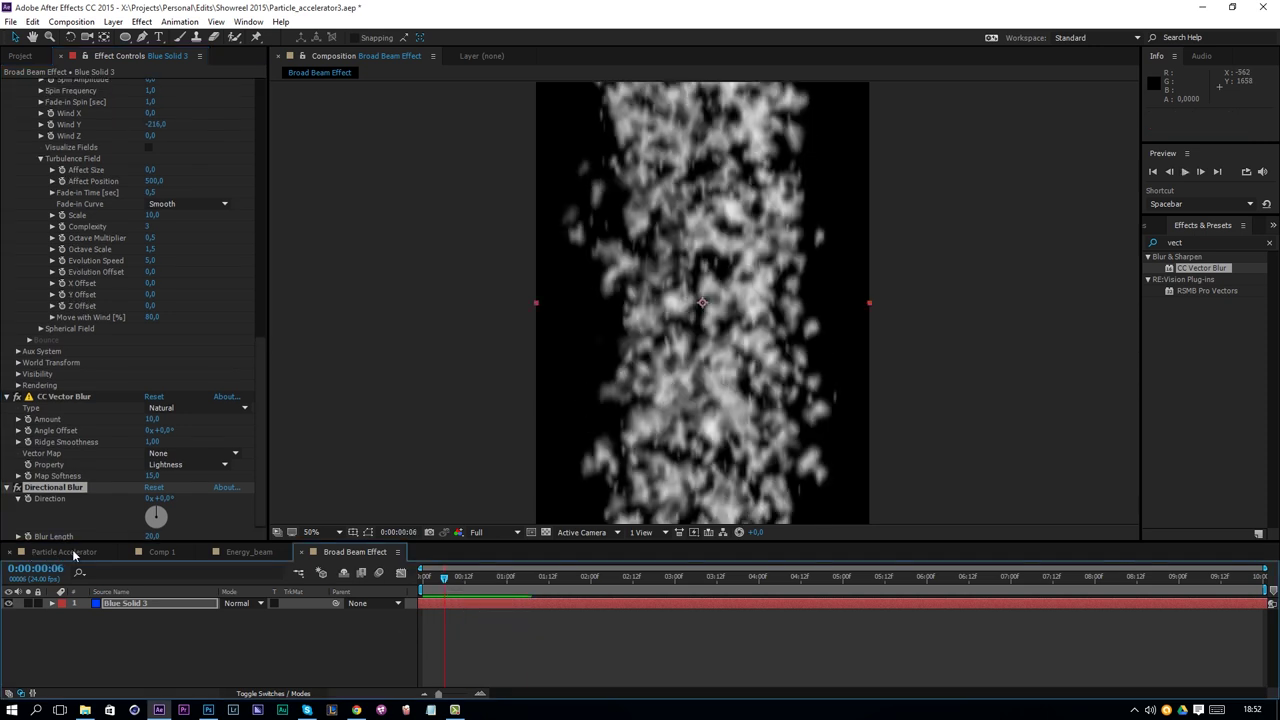
Place the Broad Beam Effect composition as the uppermost layer of Particle Accelerator and set its blending mode to Add
left_click(70, 552)
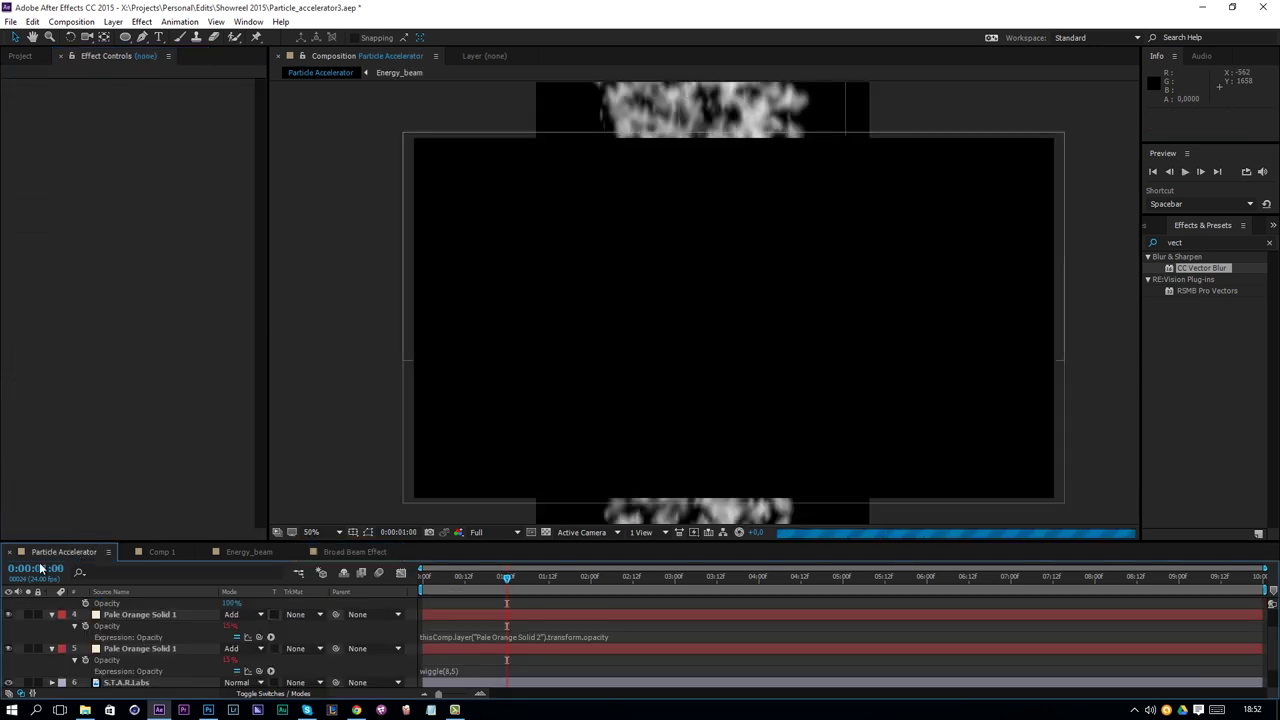
left_click(21, 57)
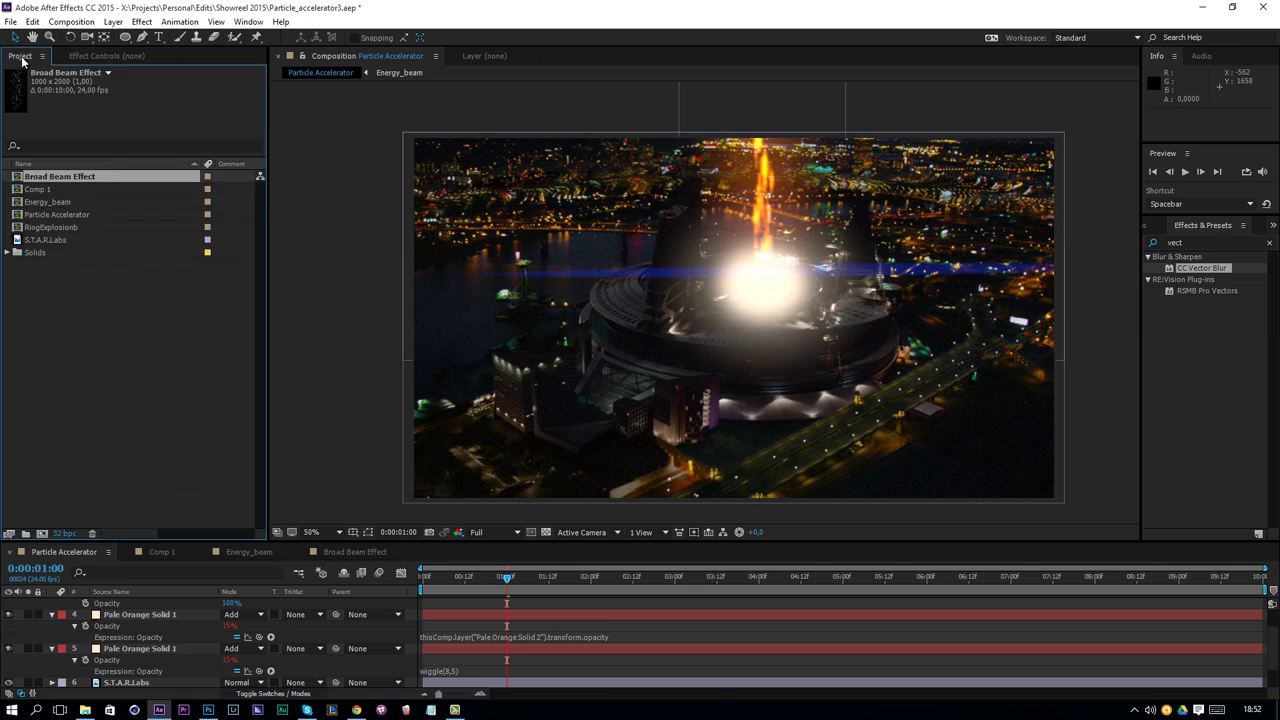
left_click_drag(61, 189, 121, 604)
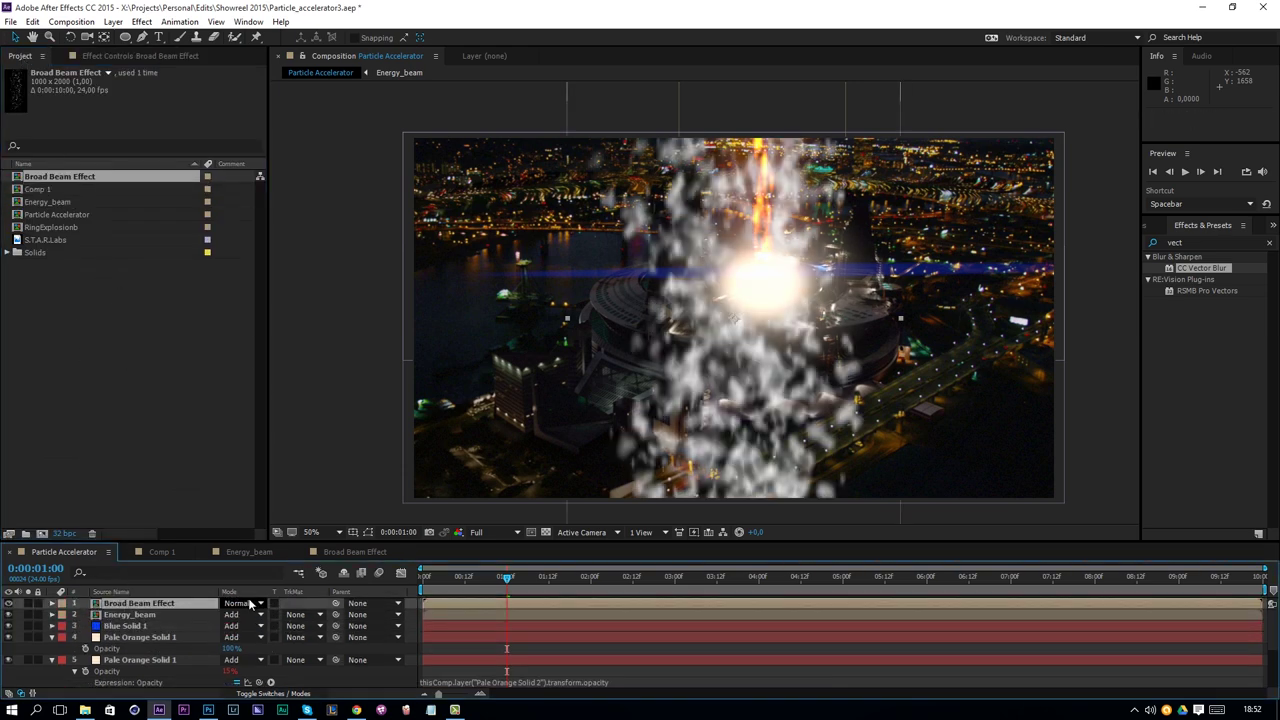
left_click(240, 603)
left_click(251, 155)
Scale the Broad Beam Effect layer to 49% and position it over the beam above the glowing core
left_click_drag(740, 250, 773, 159)
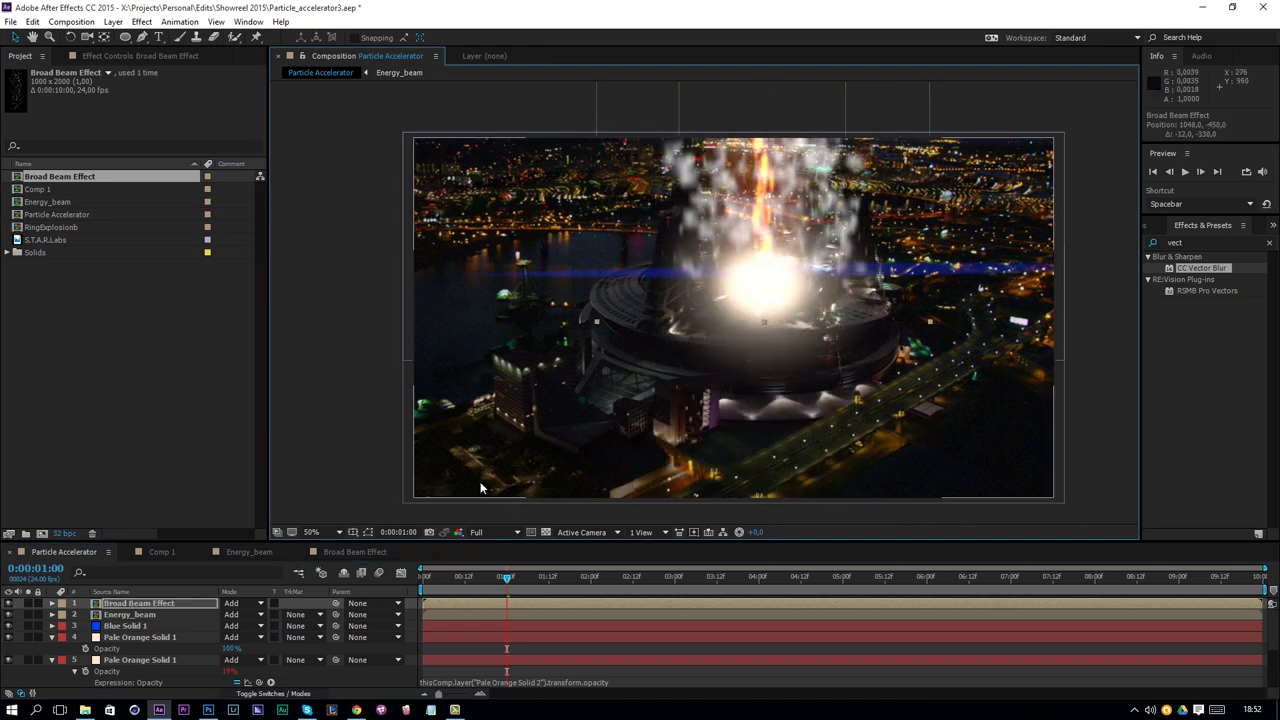
key("s")
left_click_drag(260, 617, 230, 617)
left_click_drag(740, 248, 724, 256)
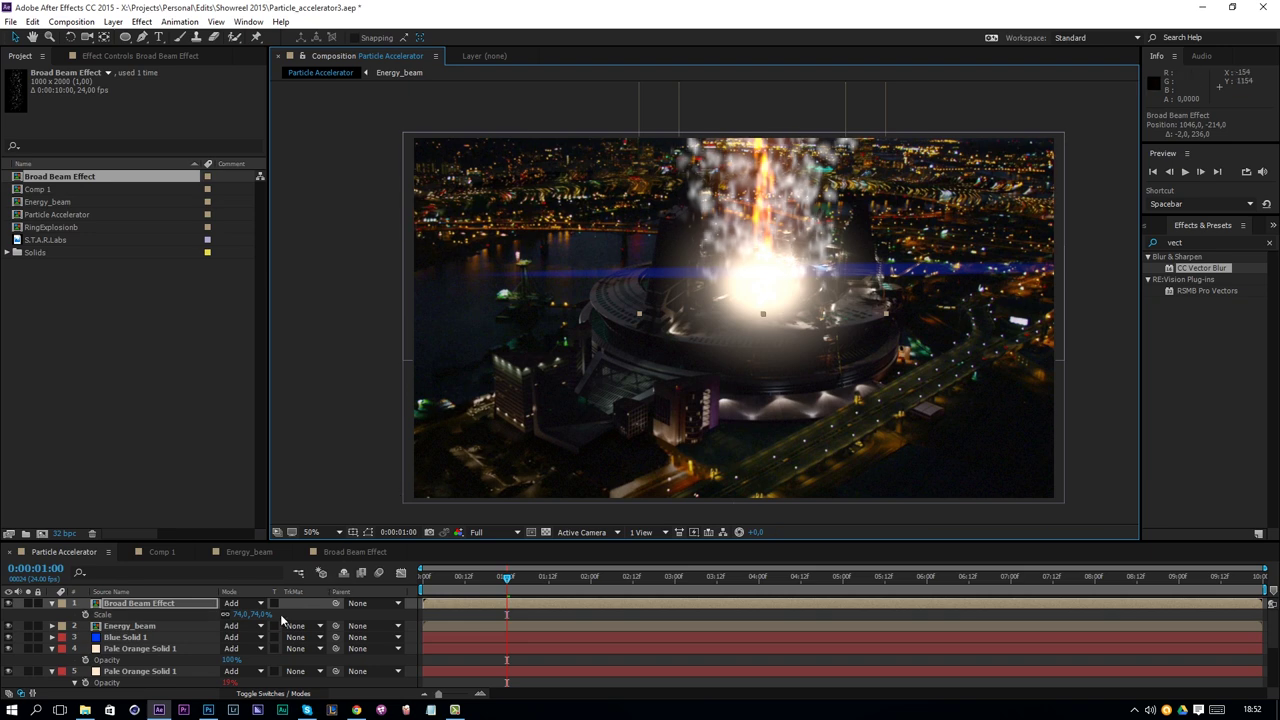
left_click_drag(258, 617, 243, 617)
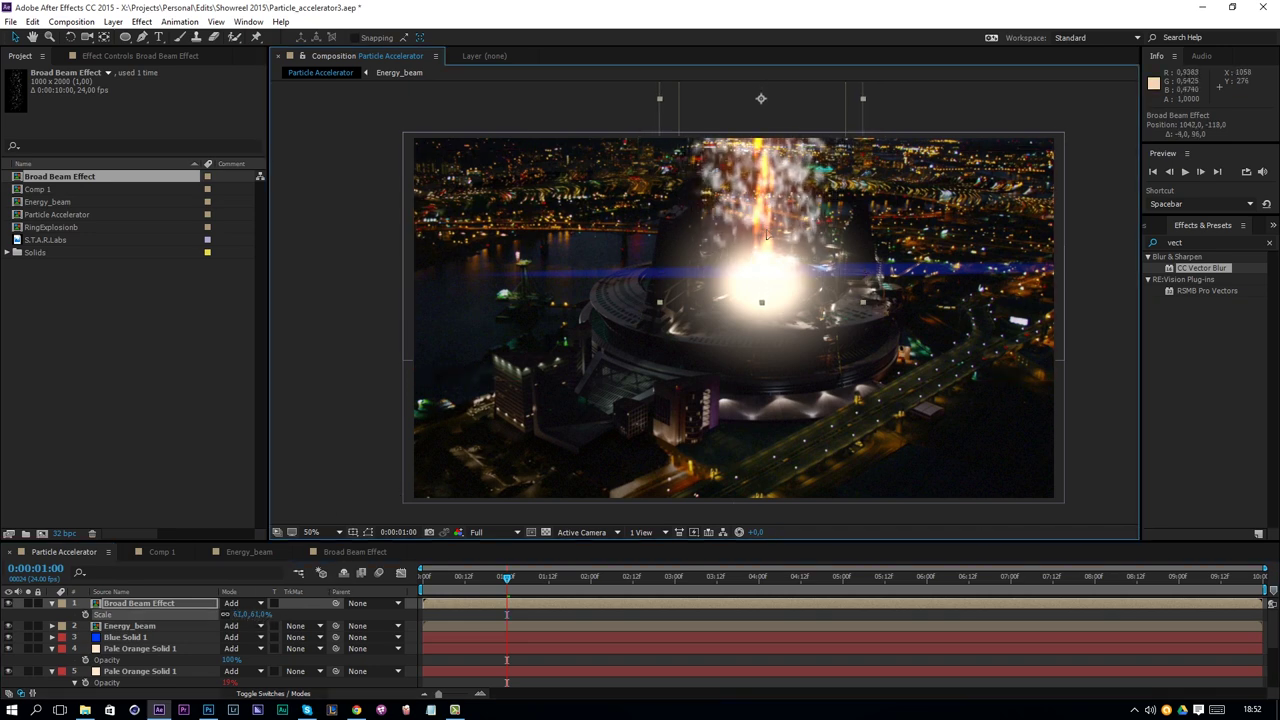
left_click_drag(258, 617, 243, 617)
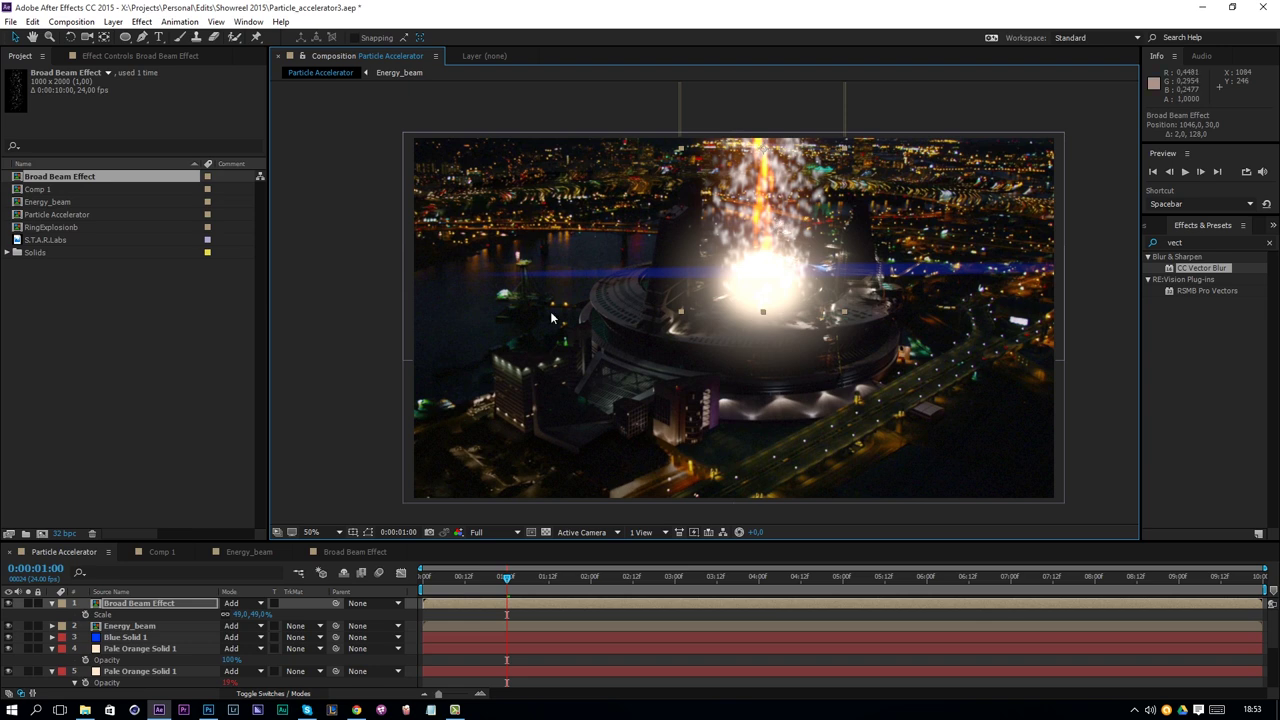
Copy the VC Color Vibrance and both Glow effects from the Energy_beam layer to the Broad Beam Effect layer
left_click(138, 627)
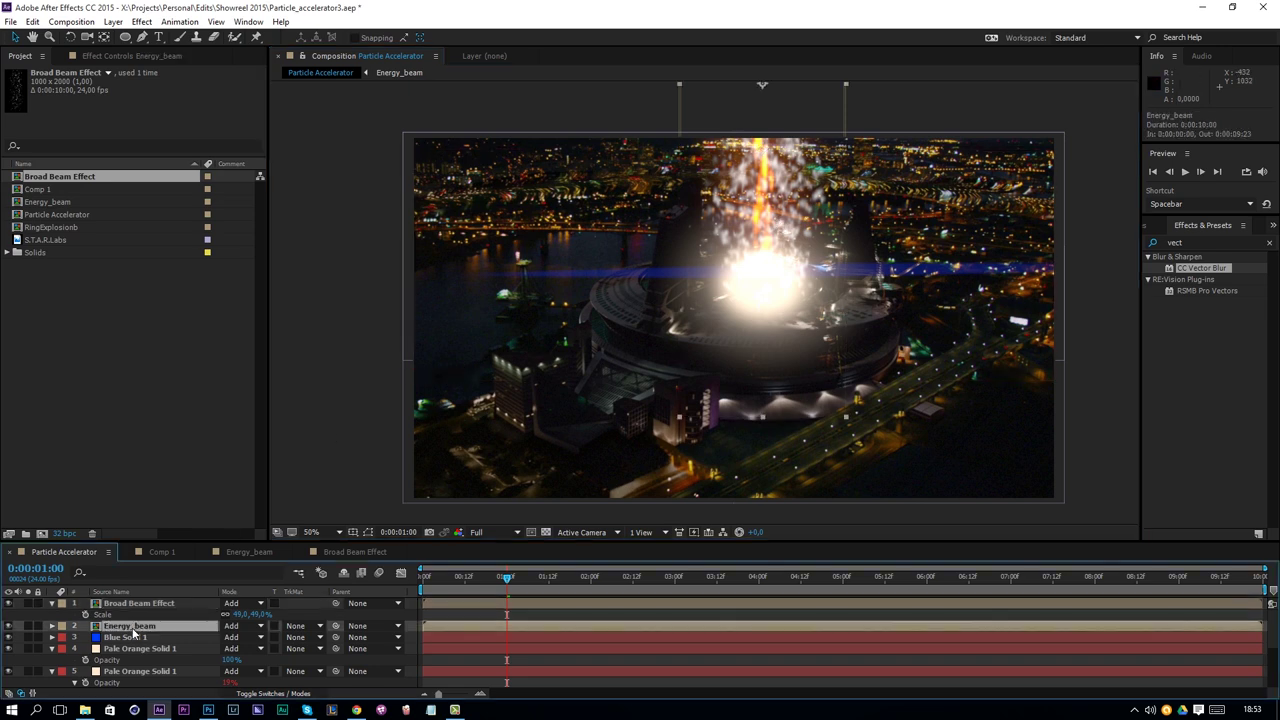
left_click(116, 62)
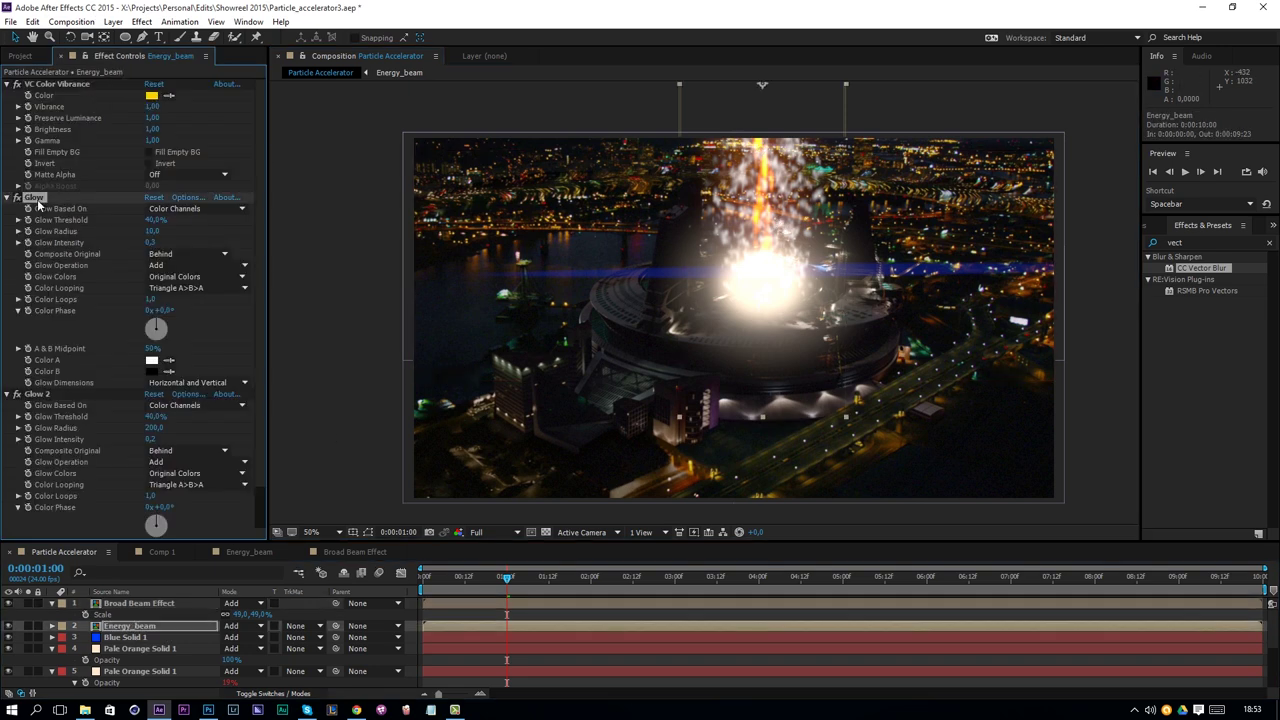
left_click(151, 603)
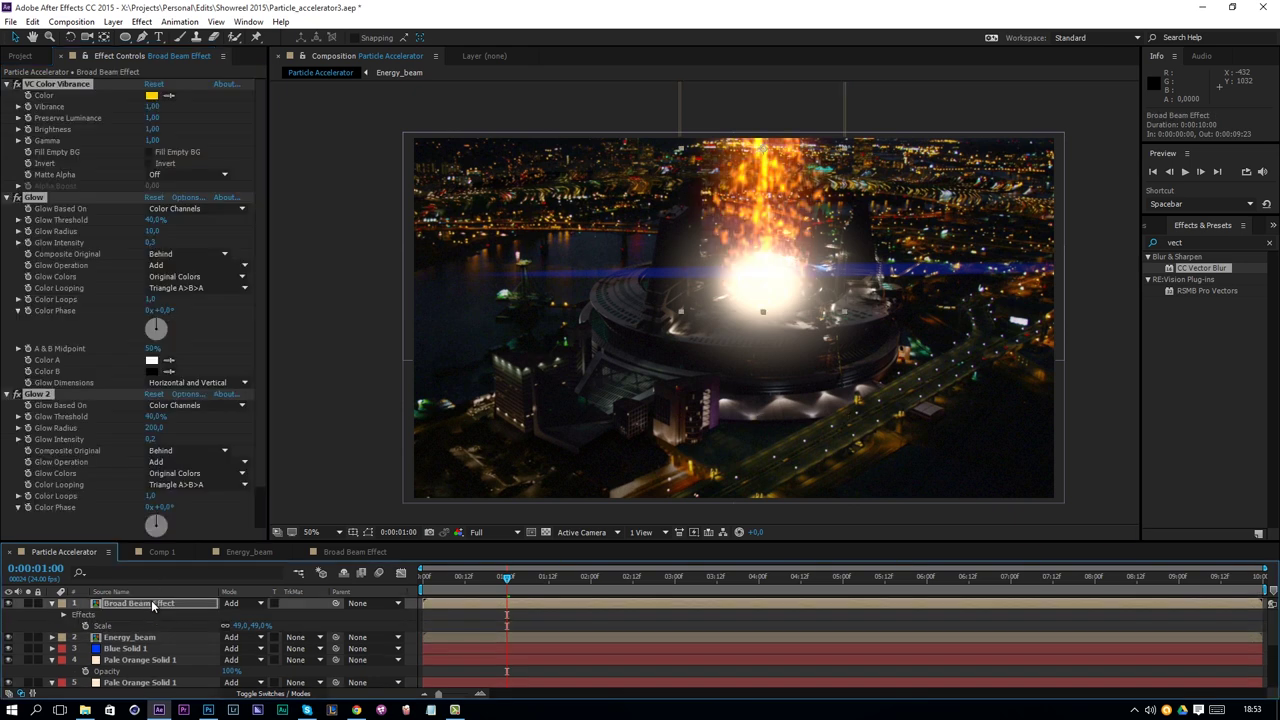
left_click(182, 603)
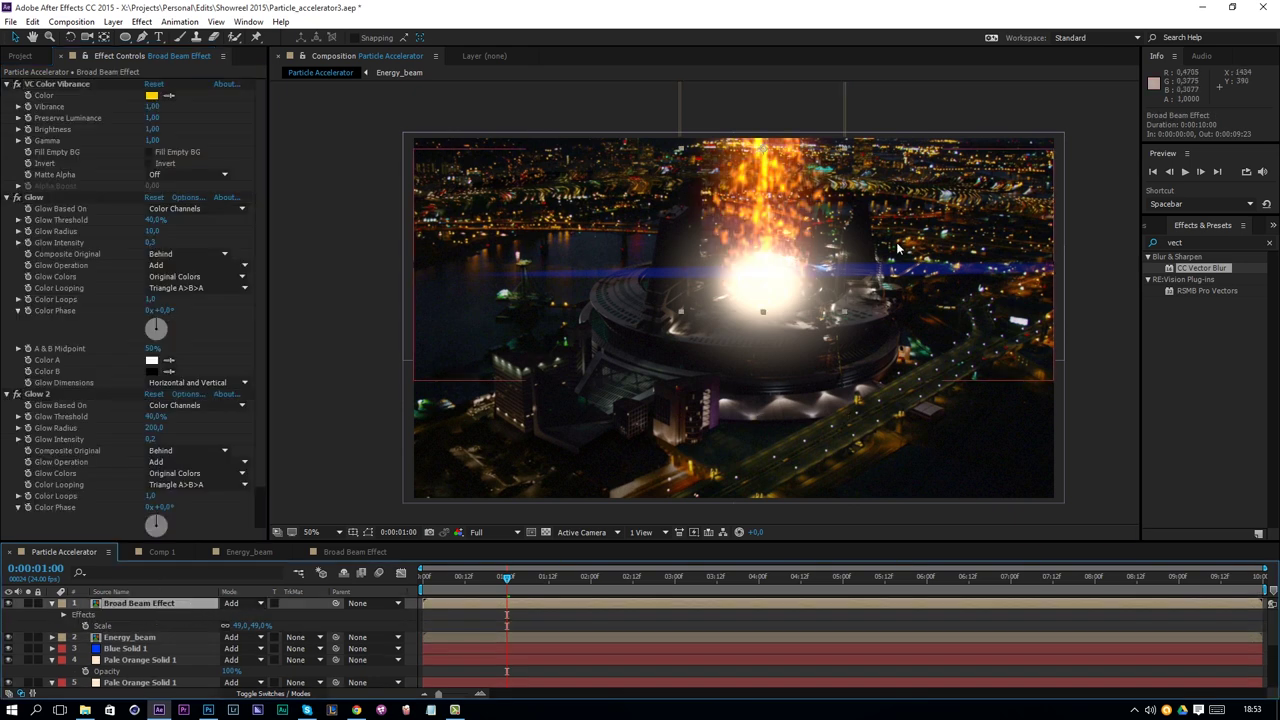
scroll(701, 303, "up", 2)
scroll(808, 278, "down", 2)
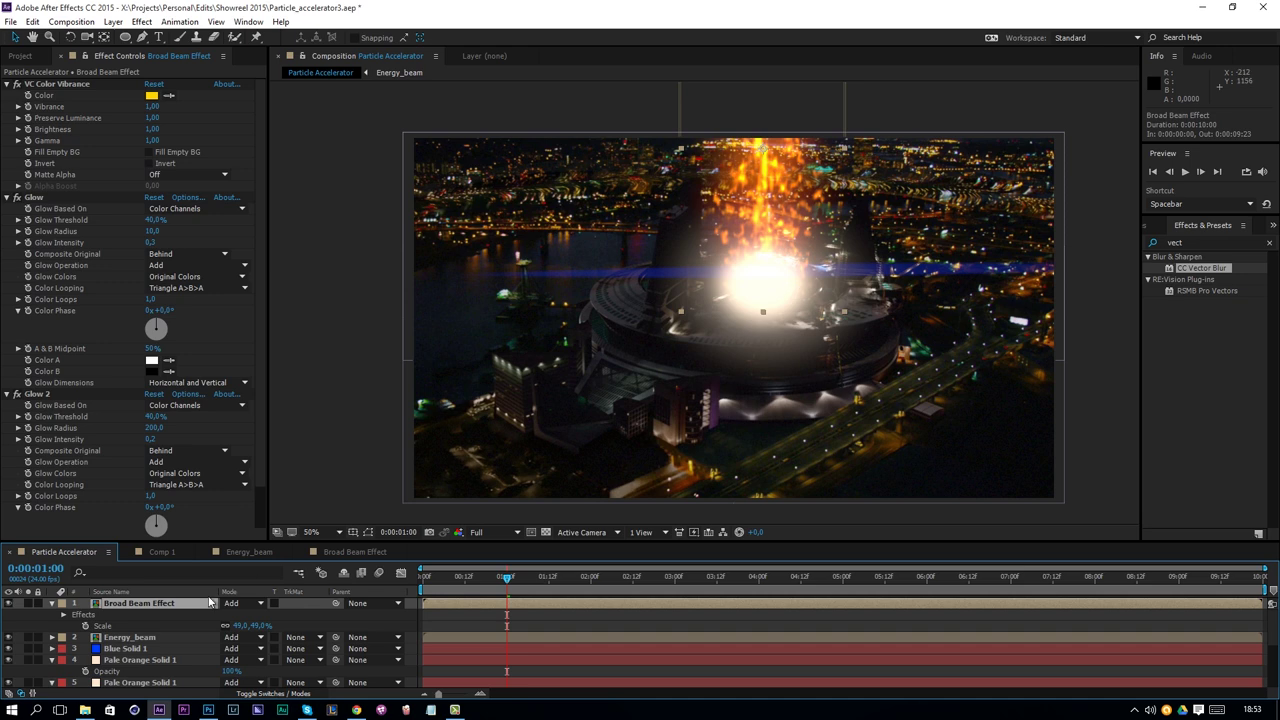
Inside the Broad Beam Effect composition, set Particular's particle Size to 35 and Opacity to 35
double_click(150, 604)
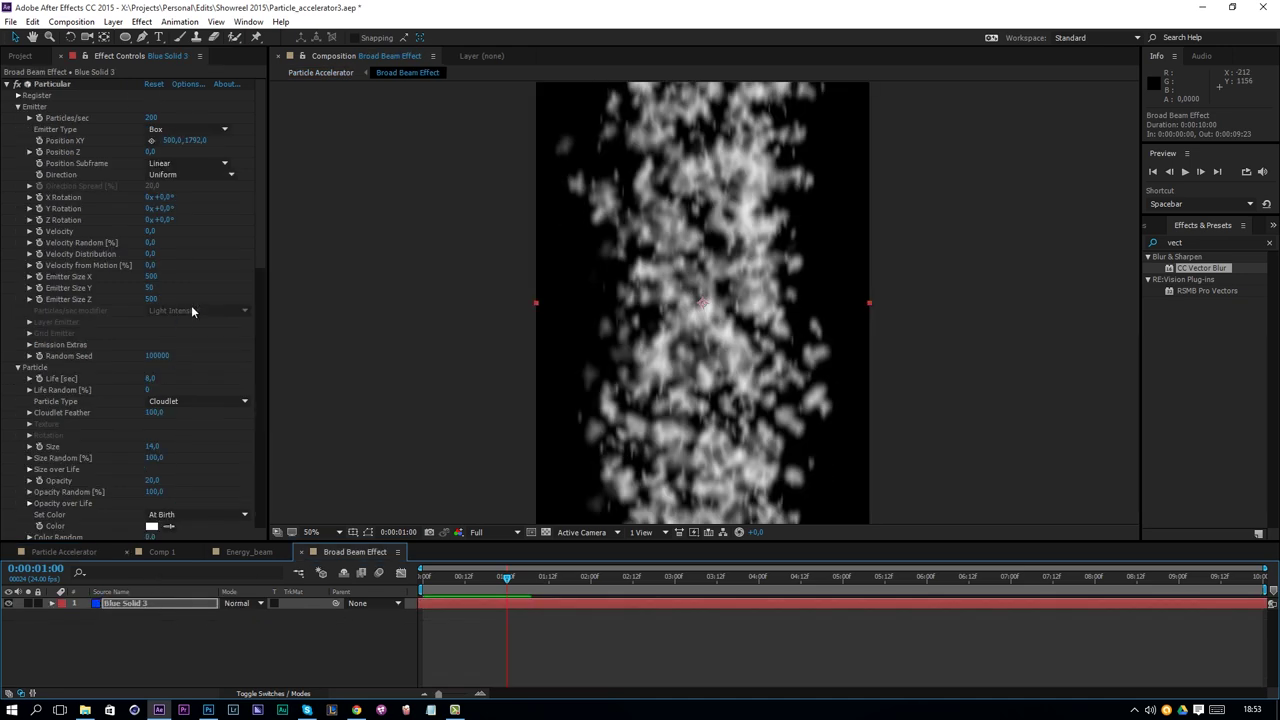
left_click(152, 446)
type("350")
key("Return")
left_click(151, 480)
type("35")
left_click(152, 447)
type("35")
key("Return")
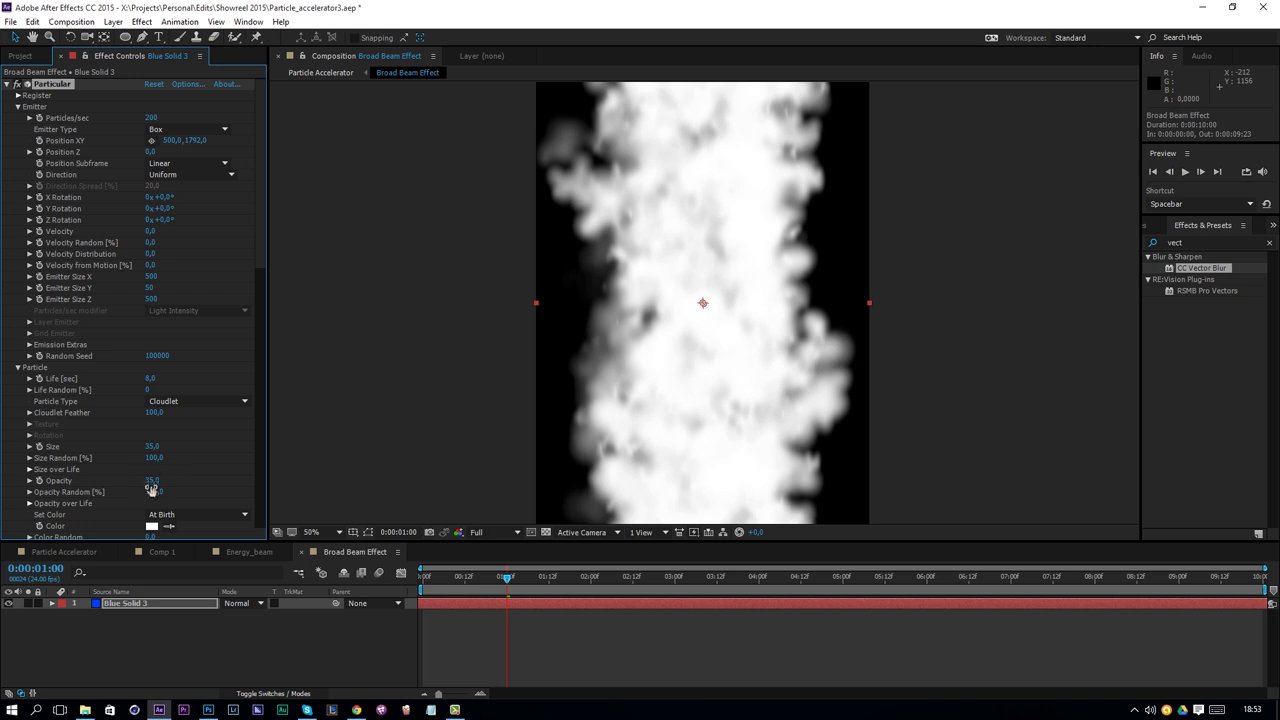
Reduce Particular's particle Opacity to 2 and set Opacity Random to 50%
type("15")
key("Return")
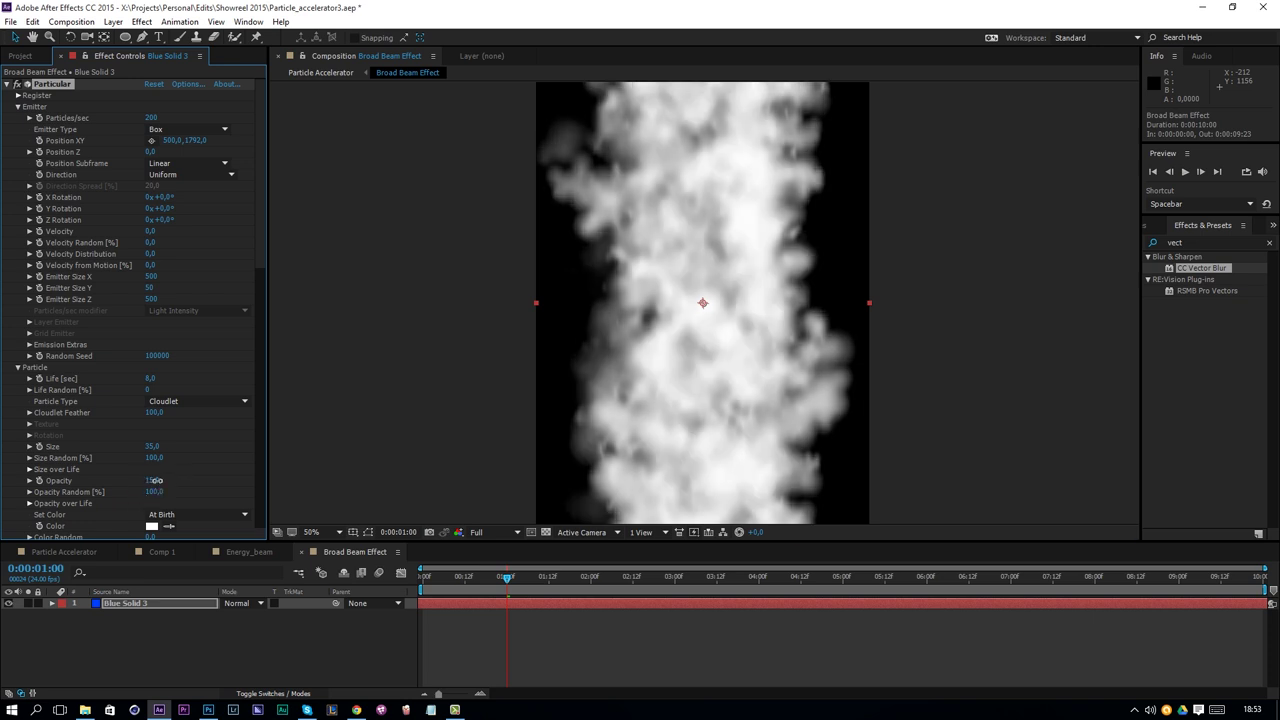
left_click(152, 481)
type("2")
key("Return")
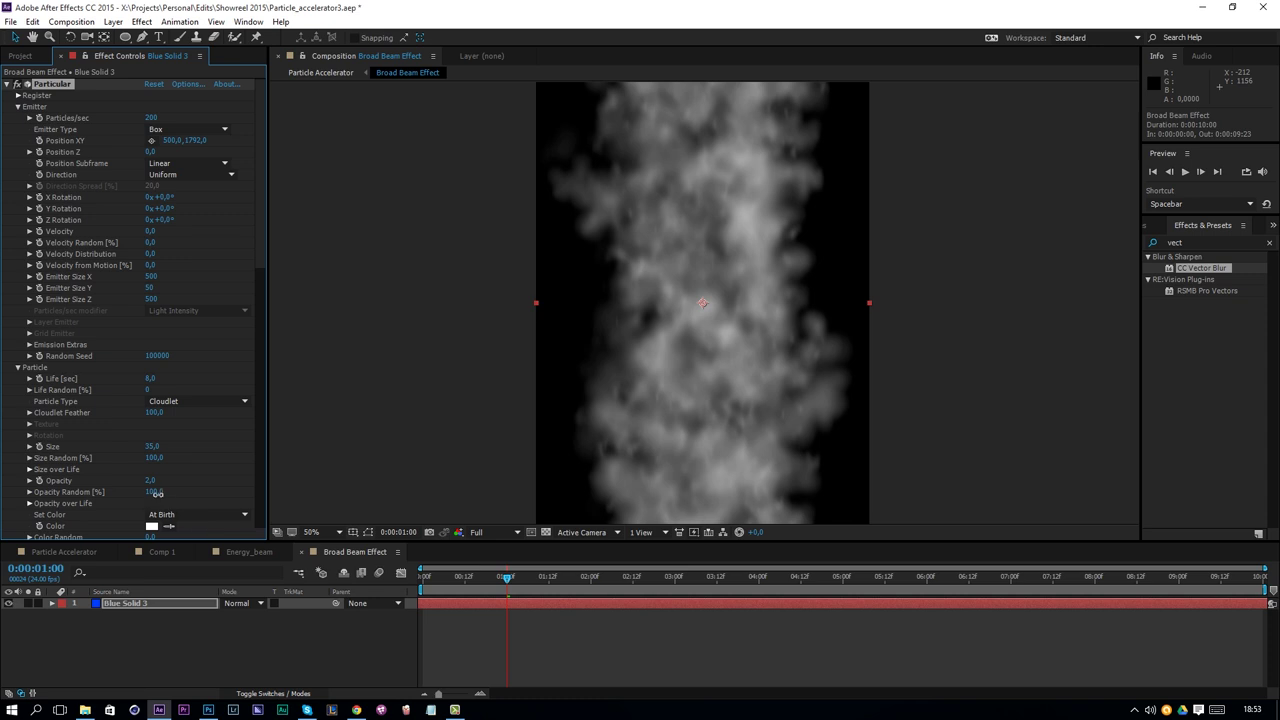
type("0")
key("Return")
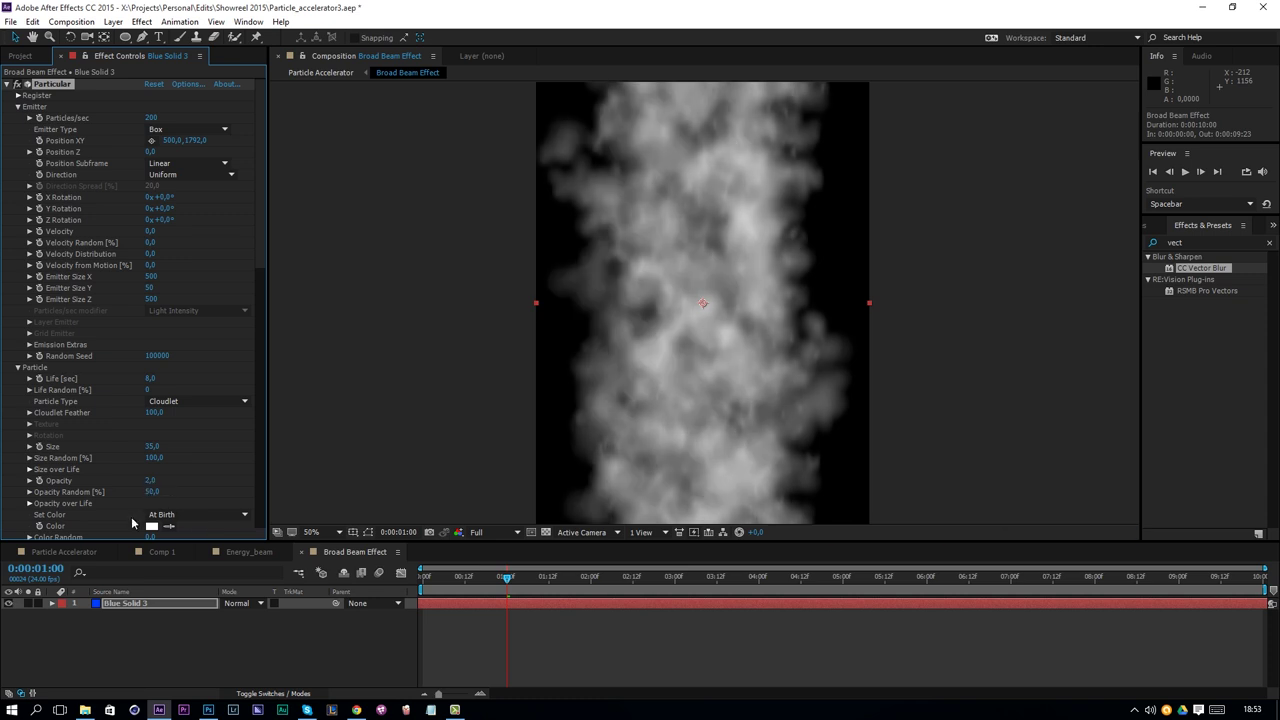
Examine the softened beam above the glowing core in the Particle Accelerator composition at 100% magnification
left_click(245, 553)
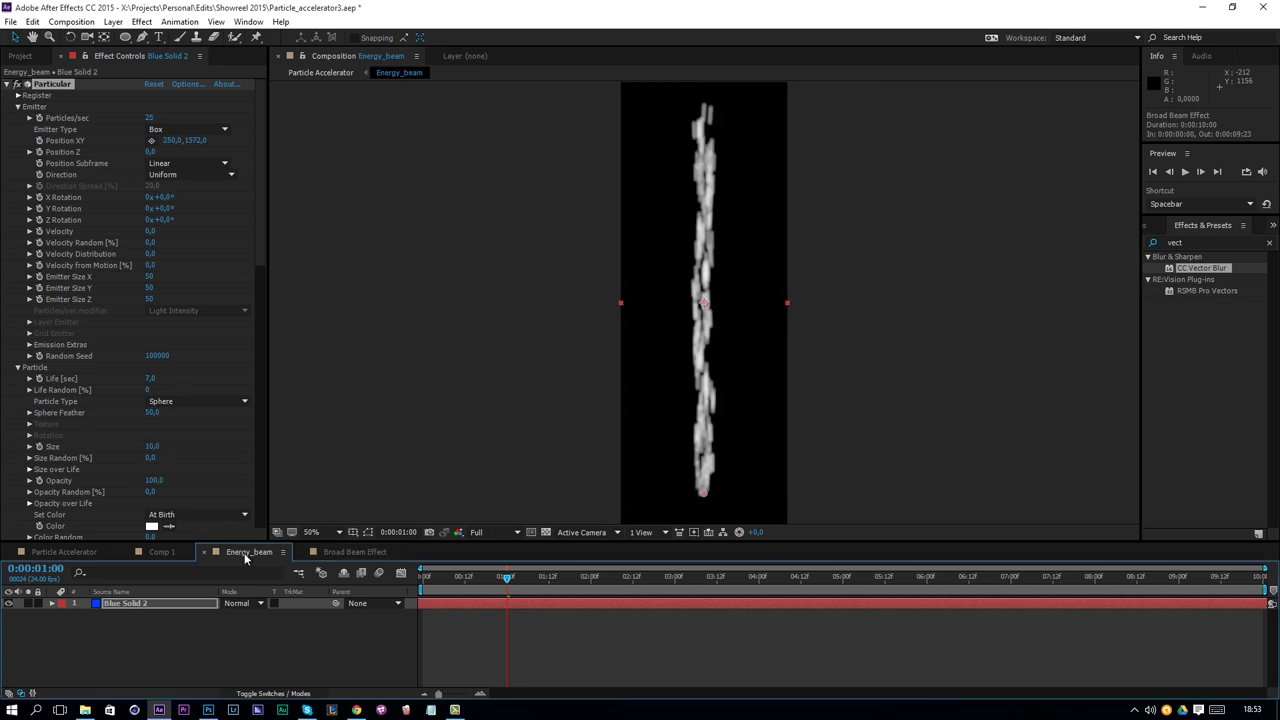
left_click(73, 553)
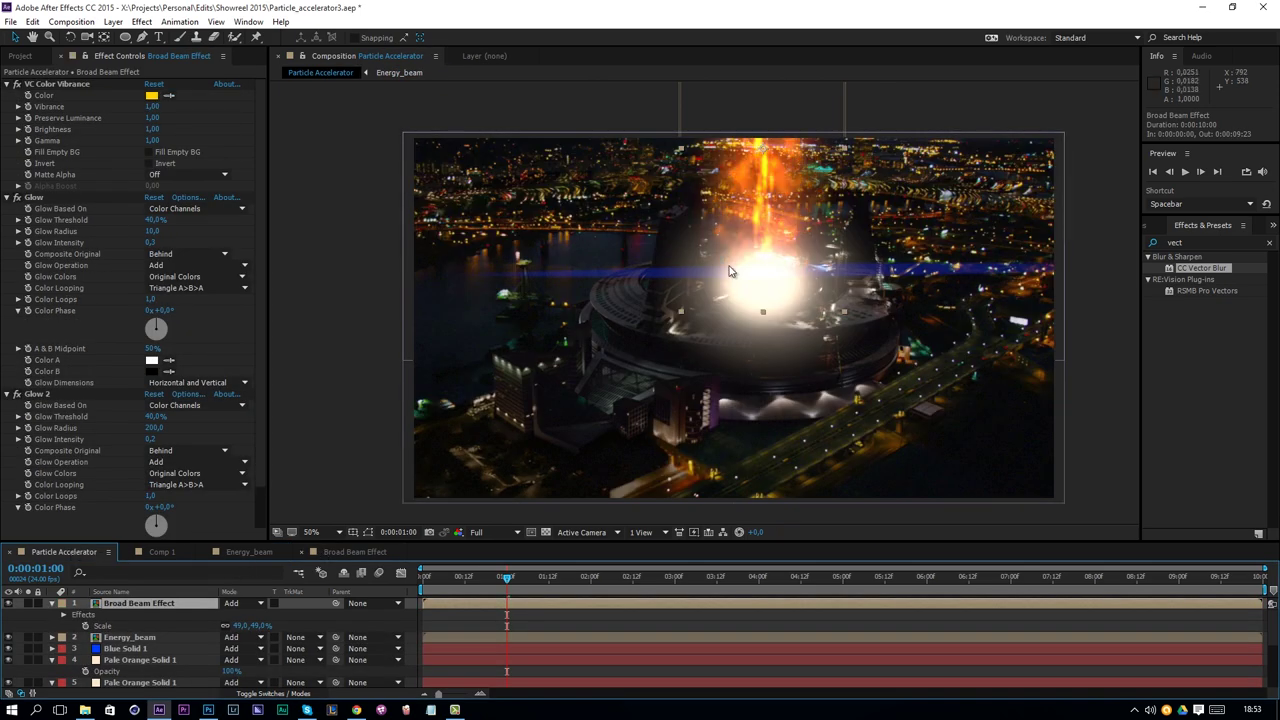
scroll(777, 209, "up", 2)
key("h")
left_click_drag(835, 181, 754, 274)
key("v")
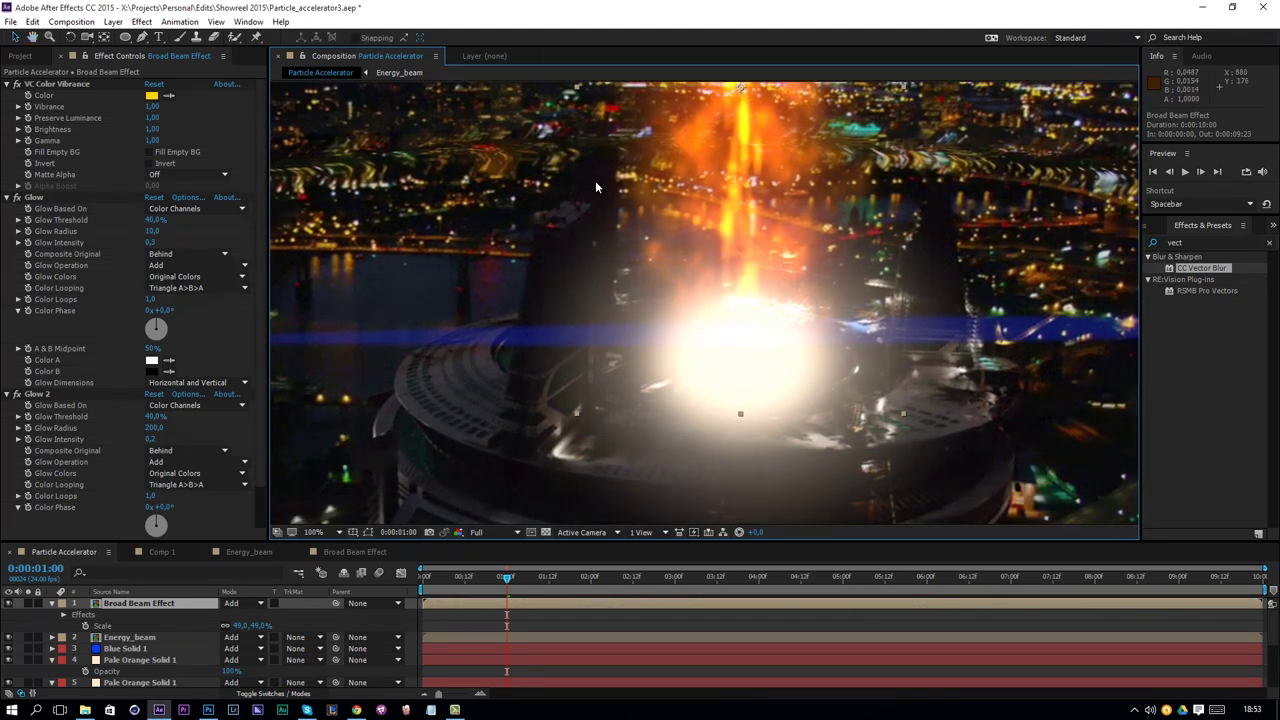
Duplicate the Broad Beam Effect composition in the project and open the duplicate
left_click(20, 56)
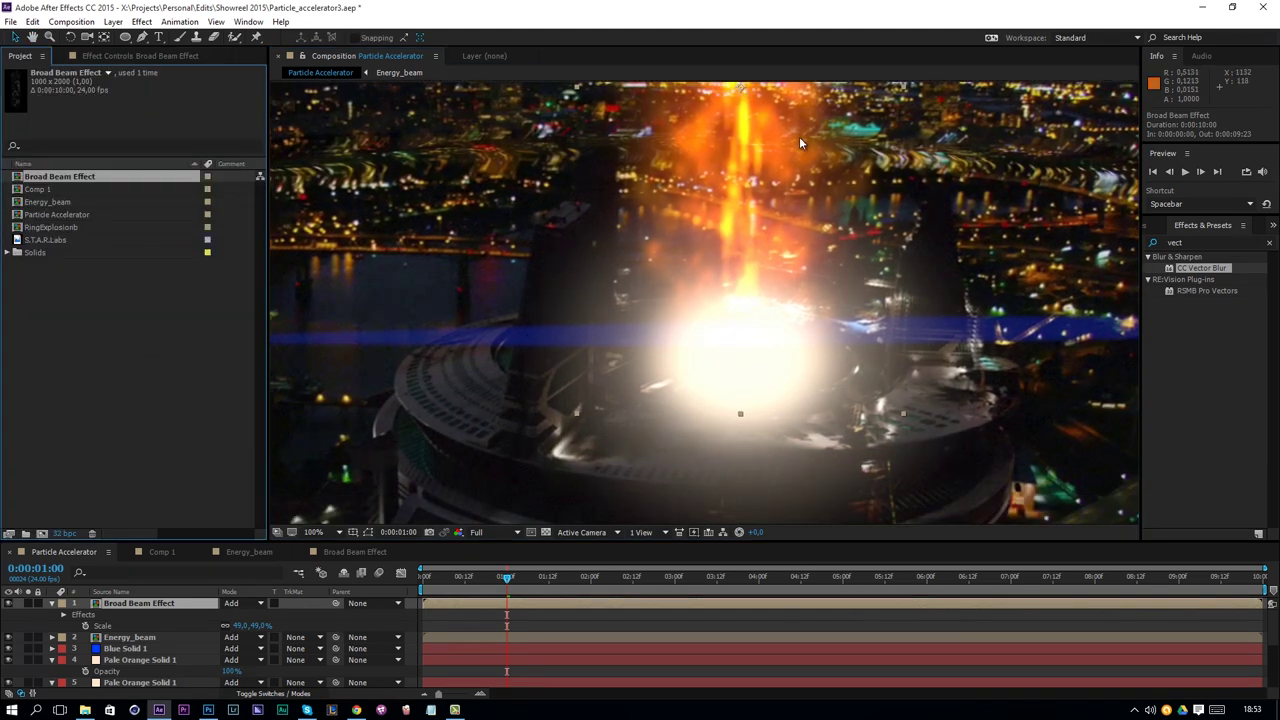
key("ctrl+d")
double_click(83, 189)
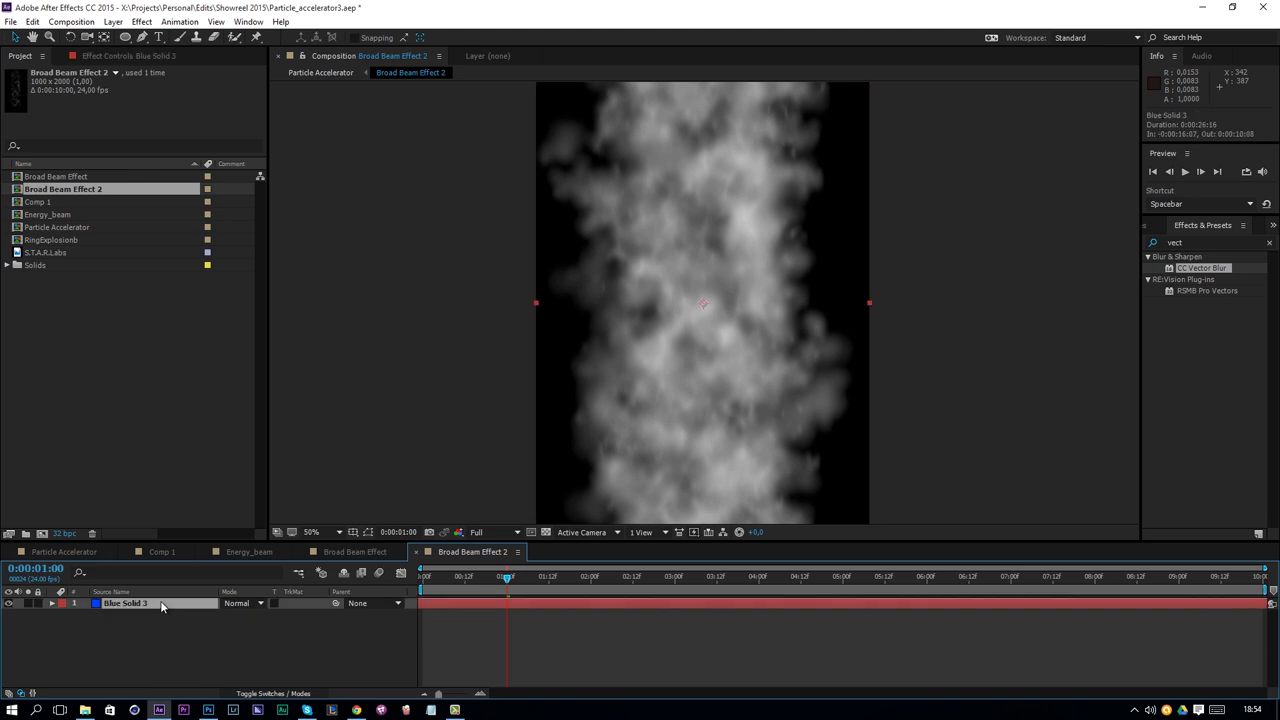
Add a second CC Vector Blur to Blue Solid 3 after the Directional Blur and set its Amount to 50
left_click(139, 57)
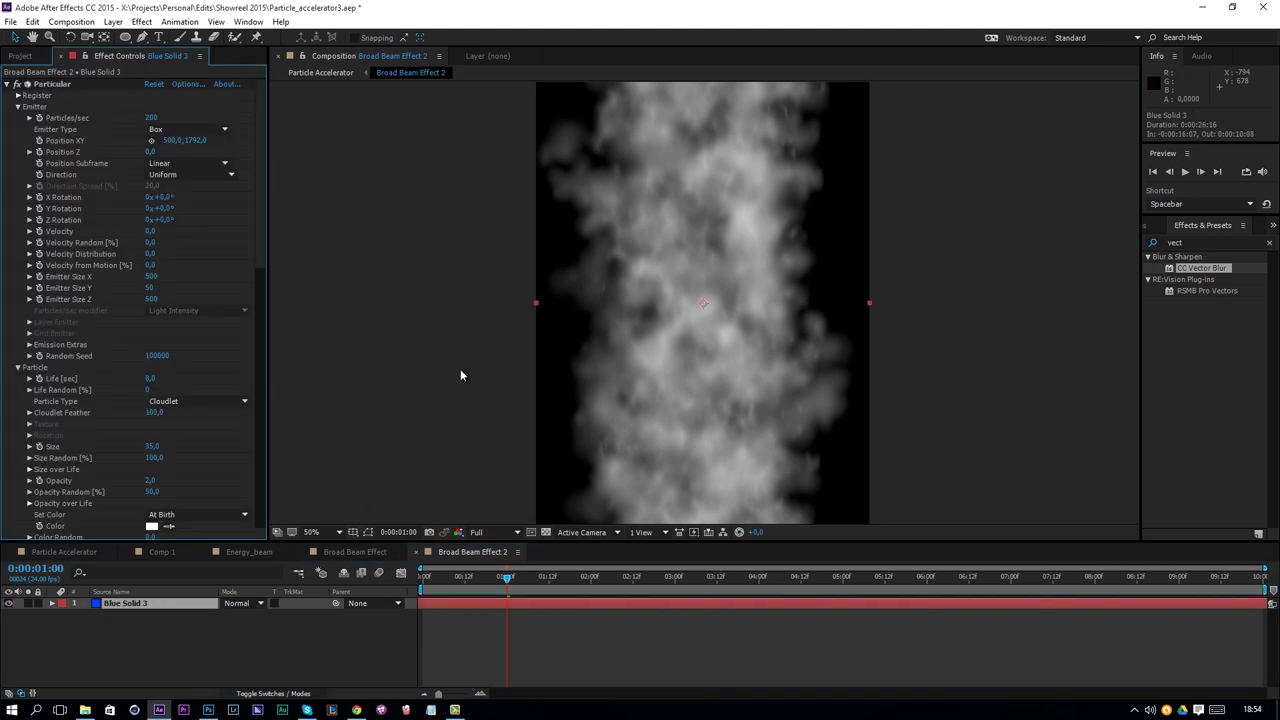
left_click_drag(1210, 276, 553, 607)
left_click_drag(152, 477, 190, 479)
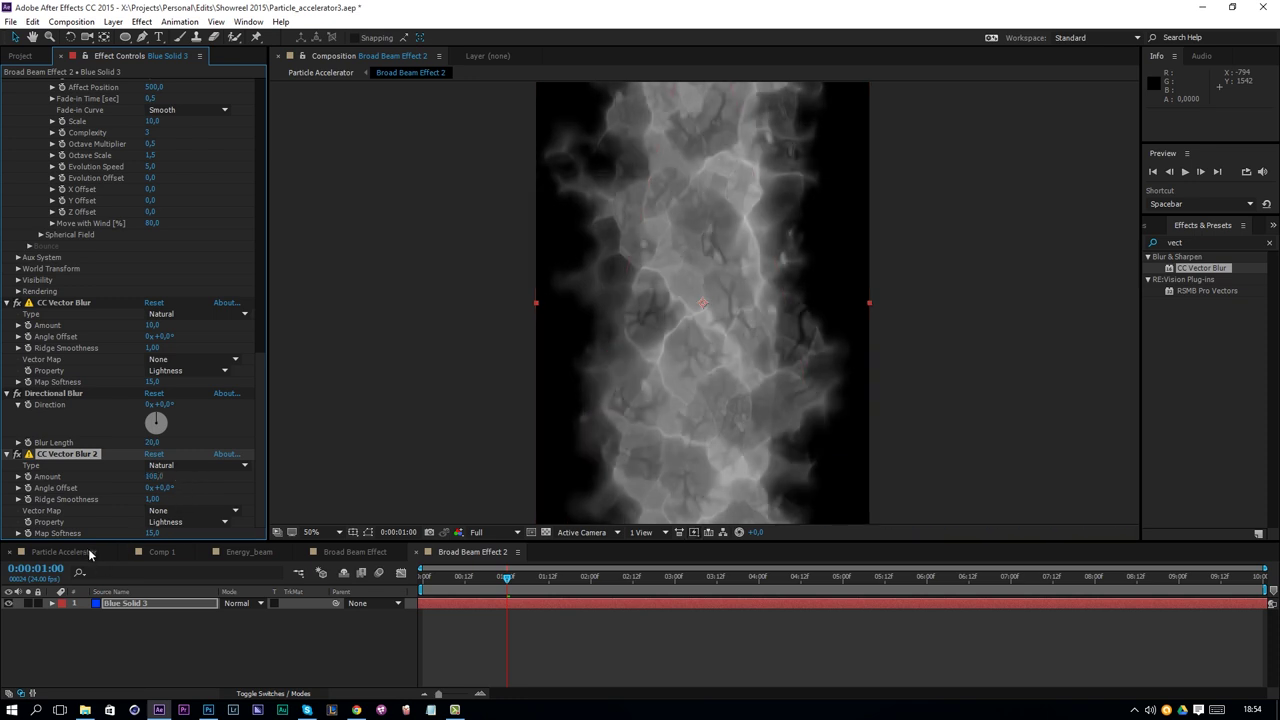
left_click(153, 477)
type("50")
key("Return")
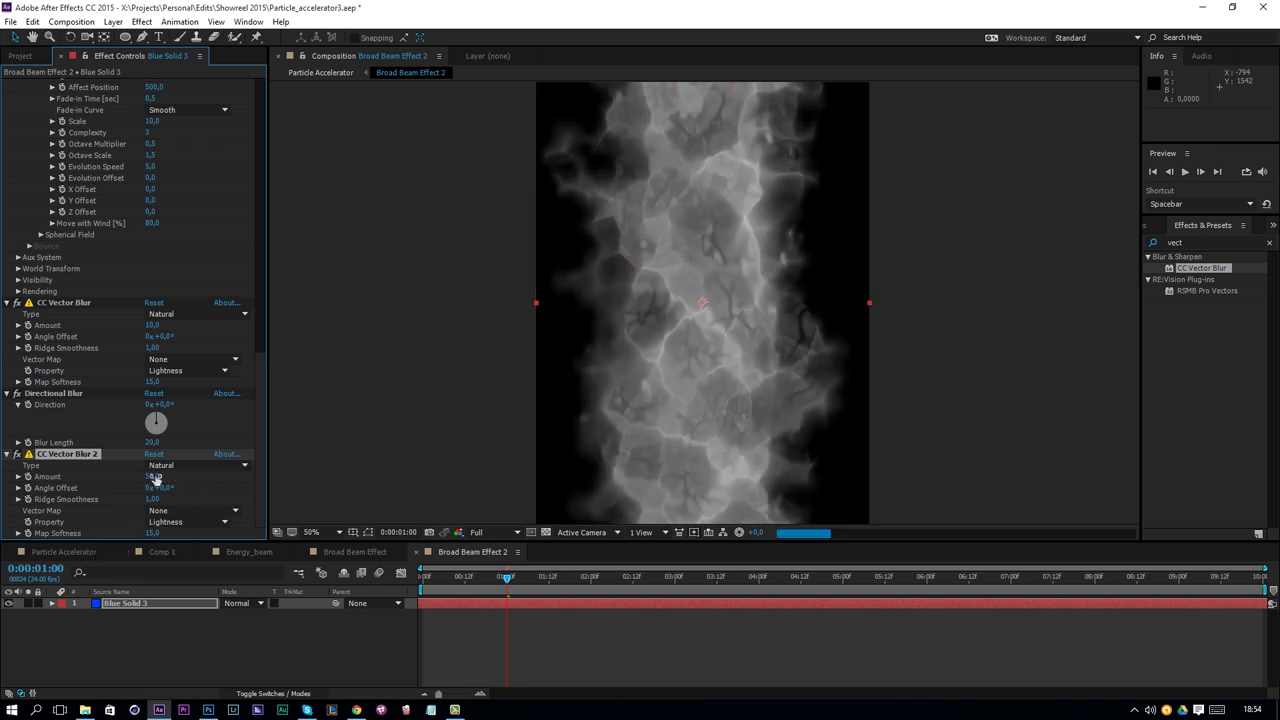
In the Particle Accelerator composition, lower the Broad Beam Effect layer's Opacity to about 26% and check the beam
left_click(75, 551)
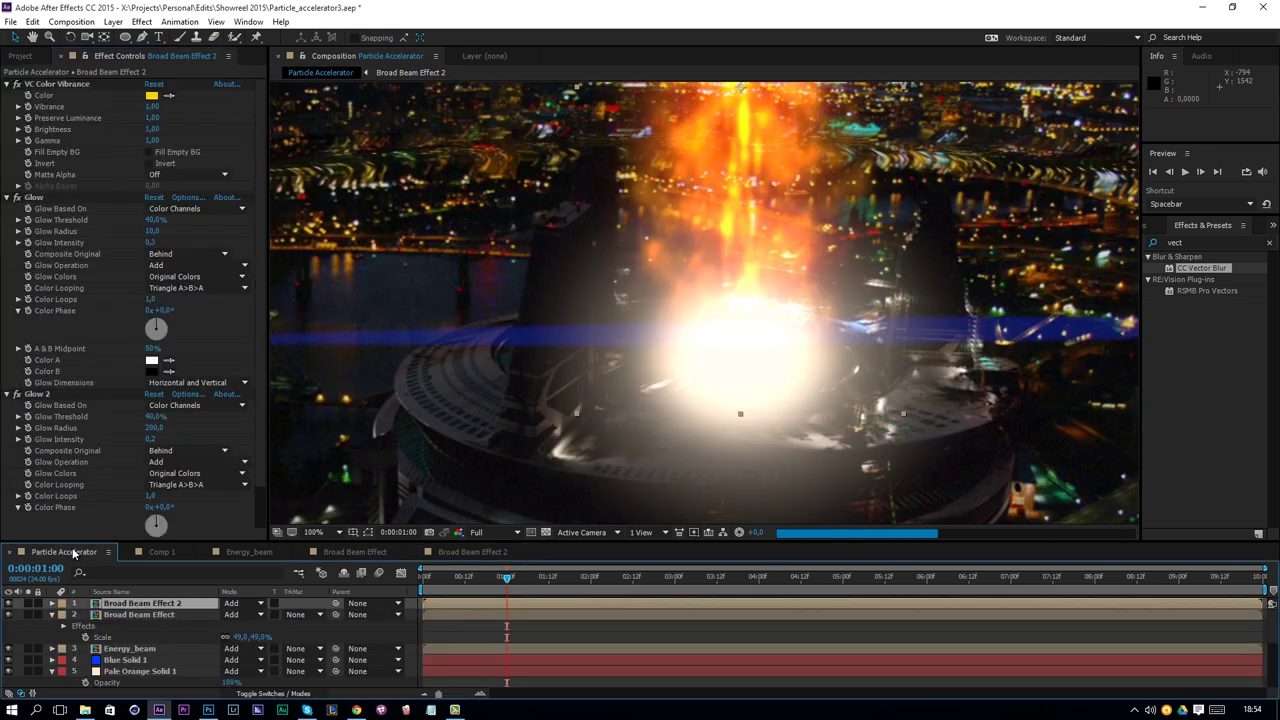
left_click(160, 614)
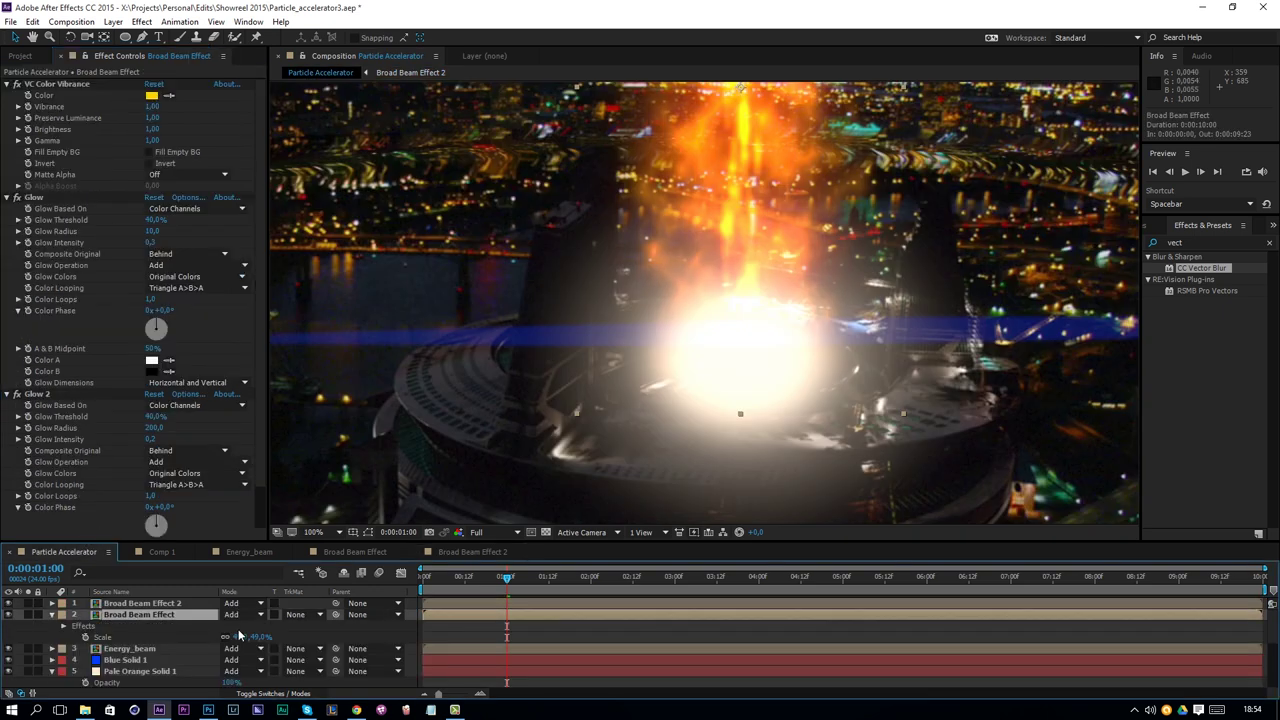
key("t")
mouse_move(148, 625)
left_mouse_down()
mouse_move(201, 626)
mouse_move(166, 626)
left_mouse_up()
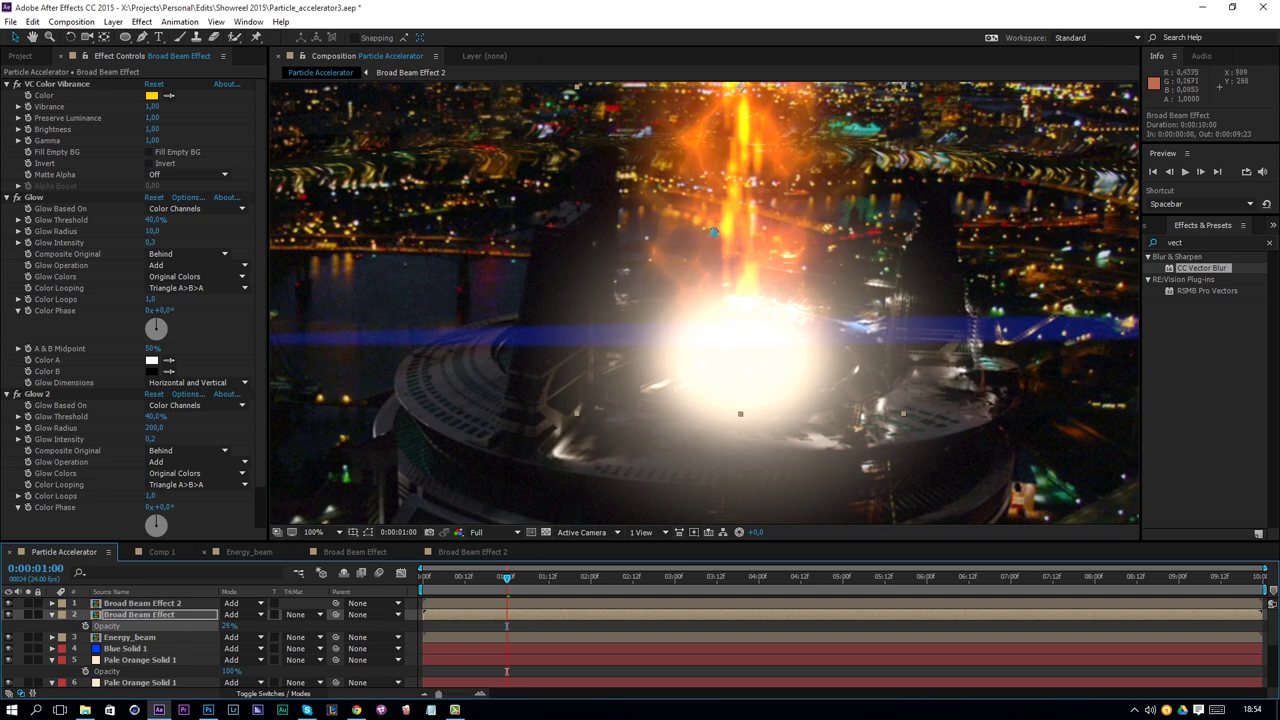
left_click_drag(717, 230, 660, 325)
left_click(150, 603)
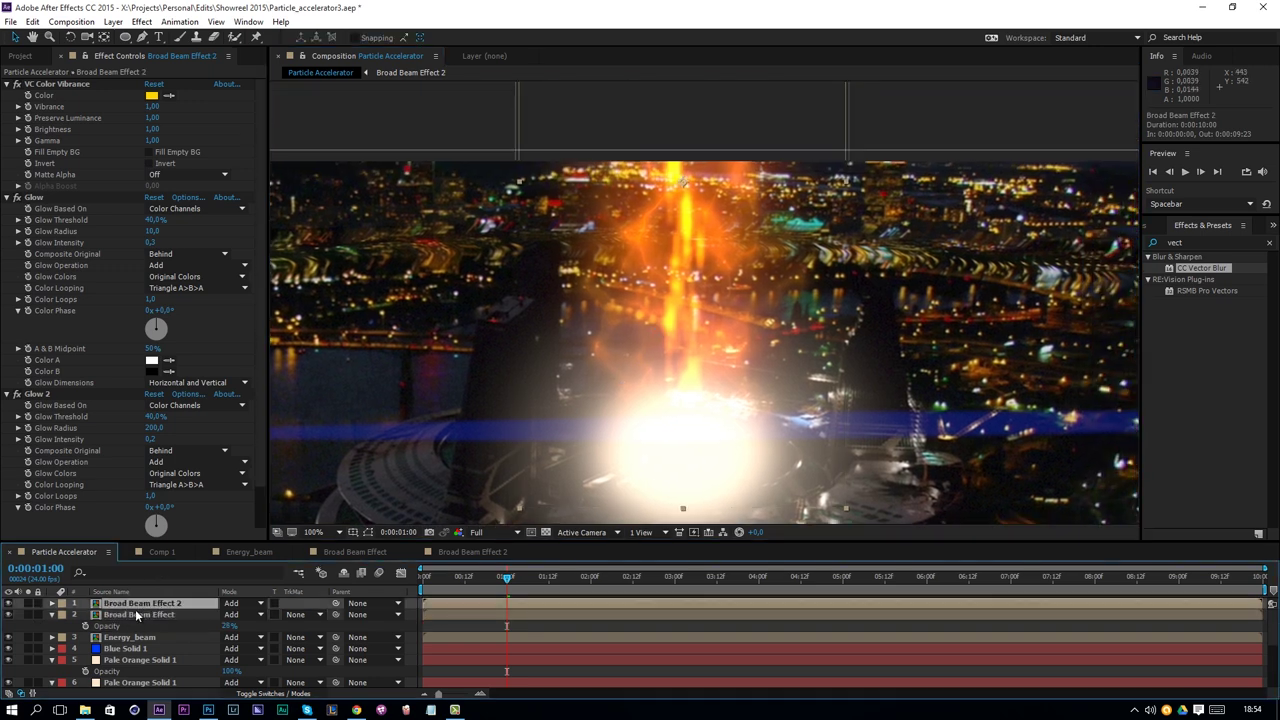
key("ctrl+d")
left_click_drag(783, 603, 590, 597)
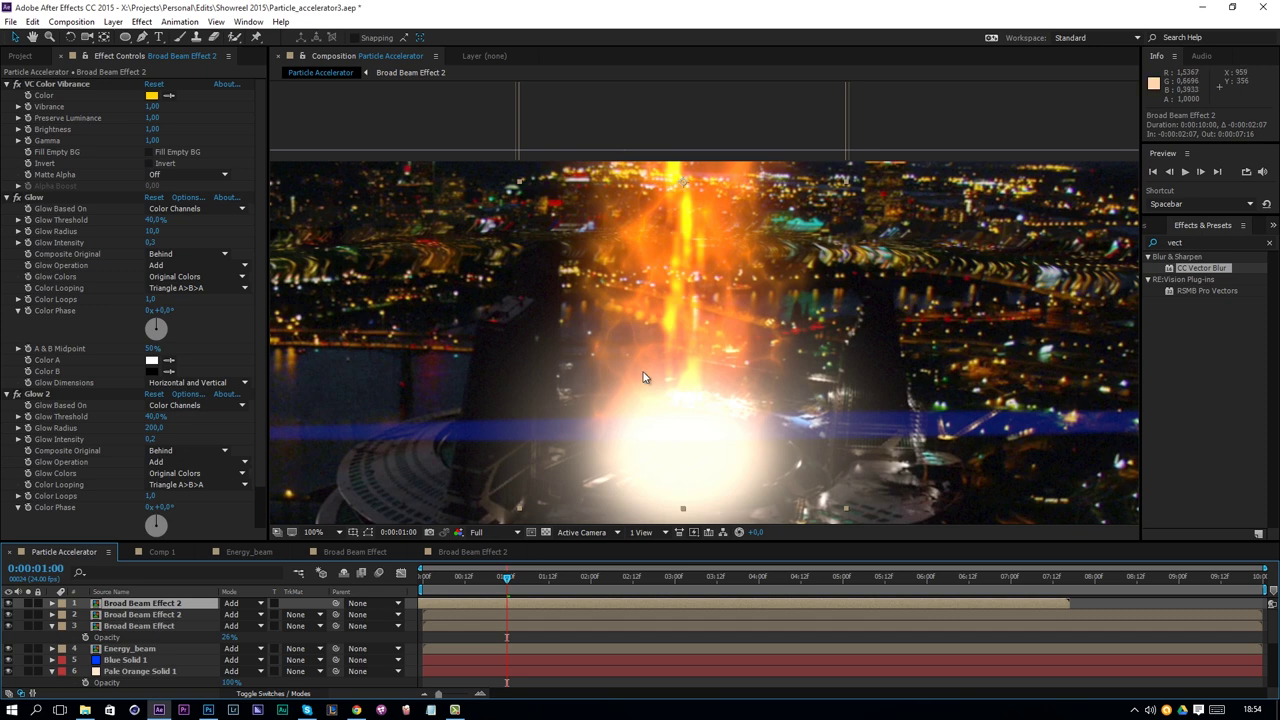
scroll(650, 340, "down", 2)
key("Delete")
Open the Broad Beam Effect 2 composition and set its width to 1500 px
double_click(458, 599)
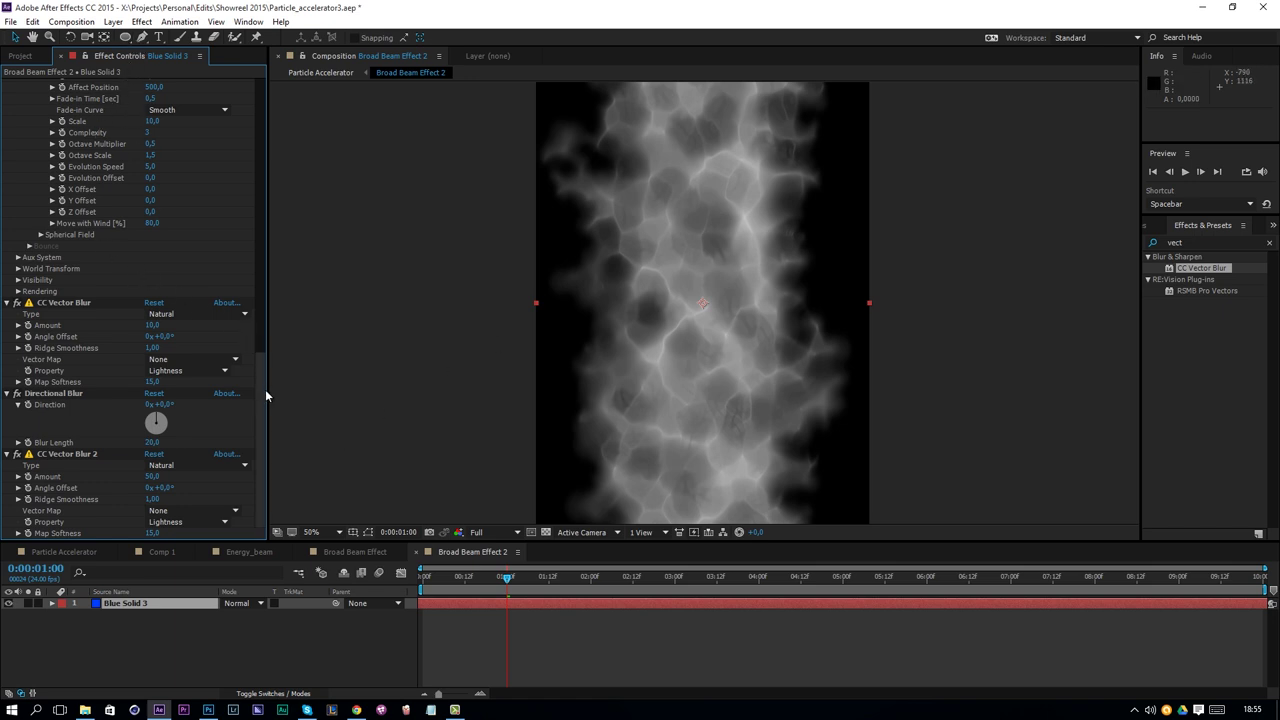
left_click_drag(264, 396, 270, 335)
scroll(259, 286, "up", 1)
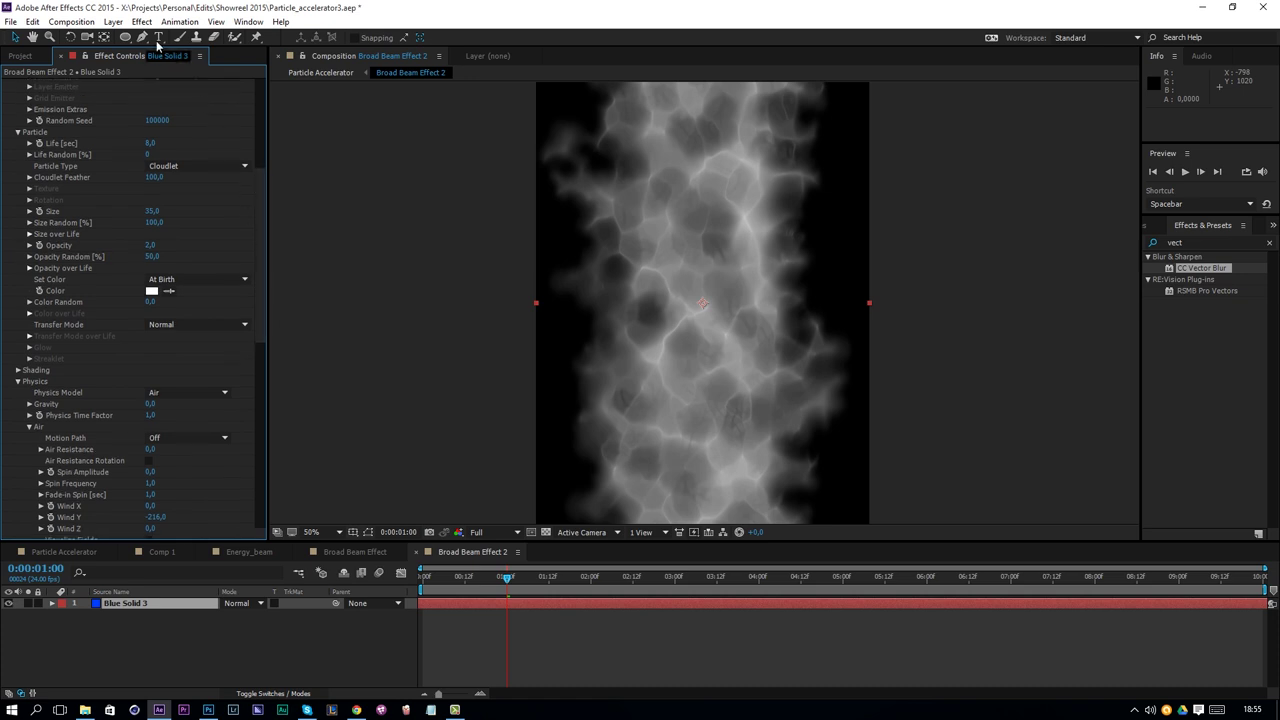
left_click(71, 21)
left_click(107, 56)
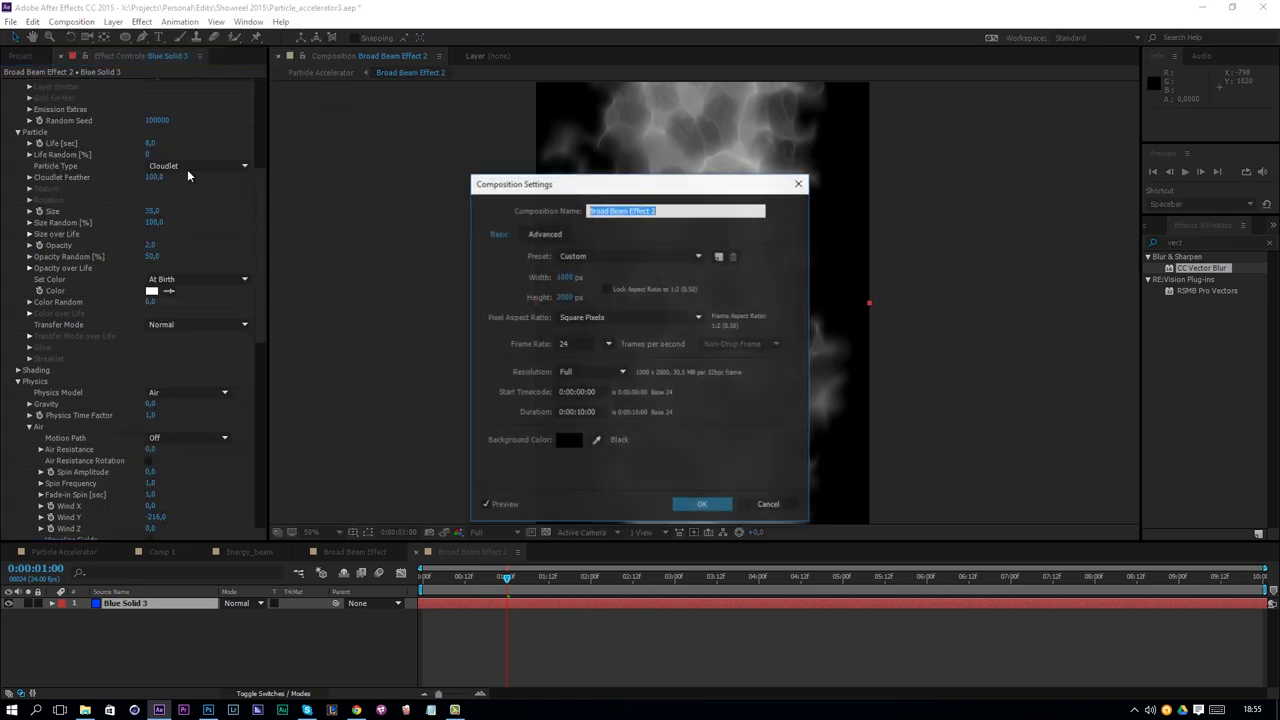
left_click(562, 277)
type("1000")
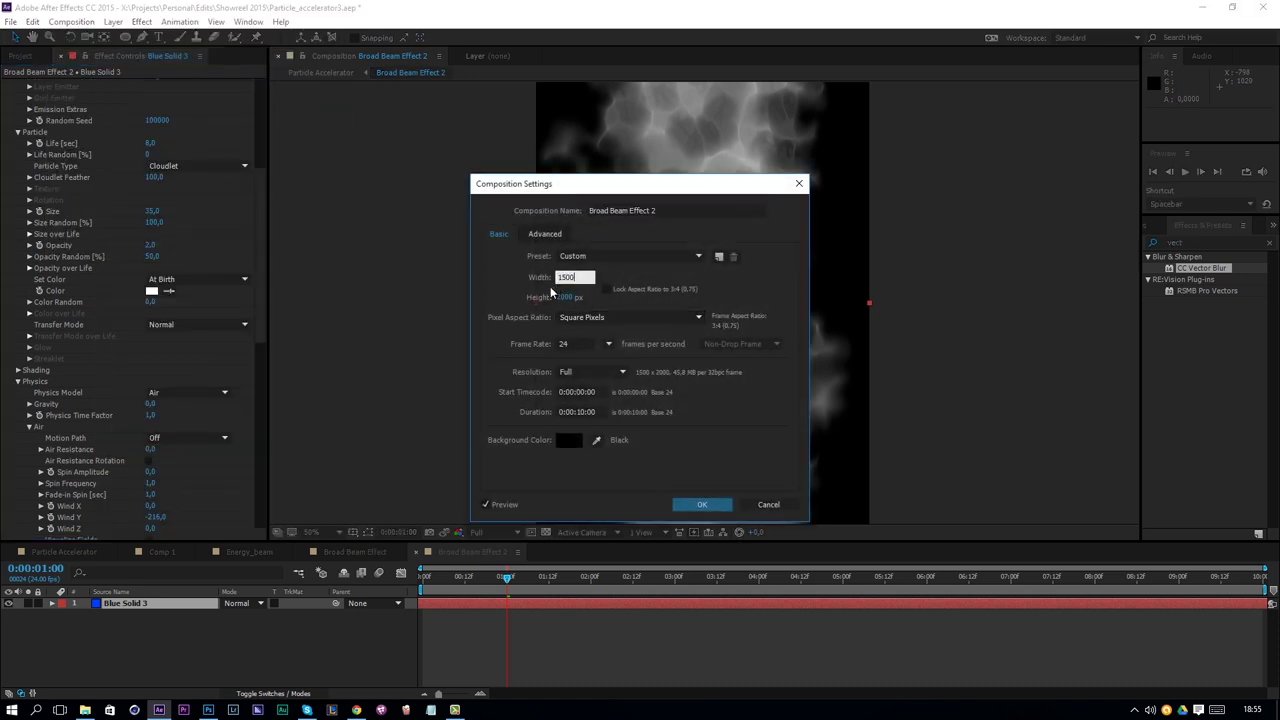
key("Return")
Resize the blue particle solid in Broad Beam Effect 2 to the full composition size as a new solid
left_click(113, 21)
left_click(135, 48)
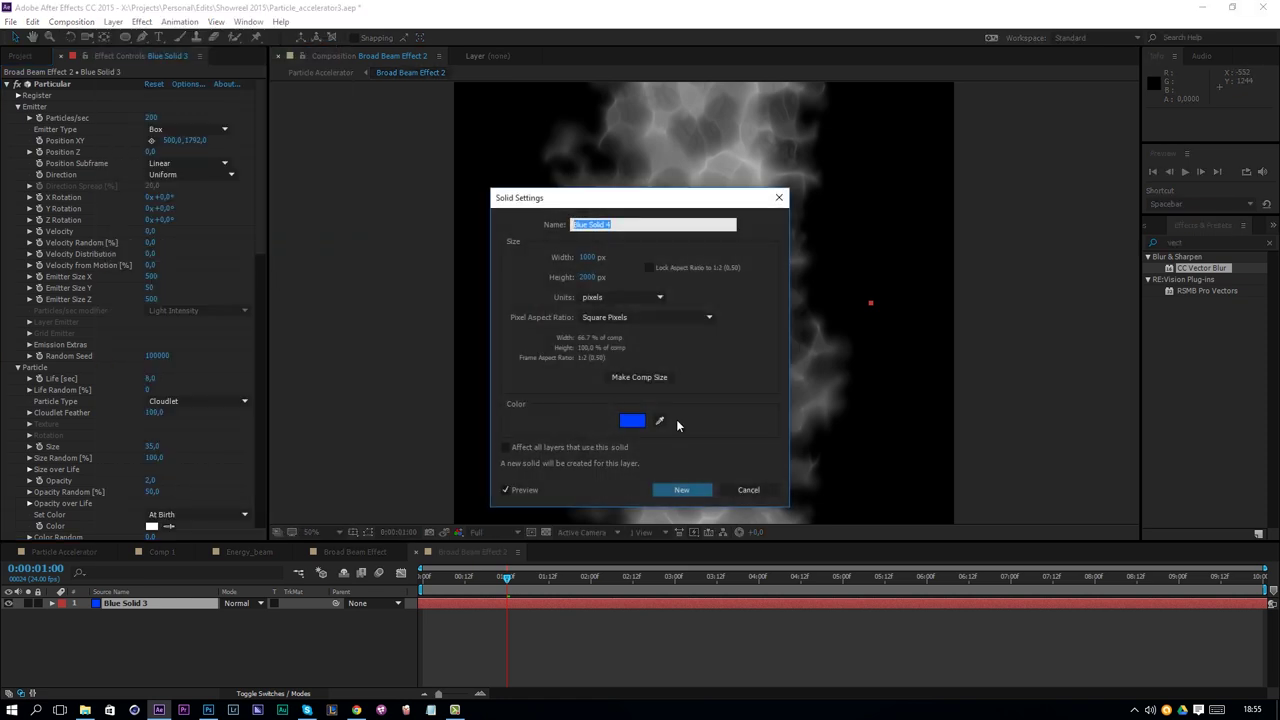
left_click(679, 489)
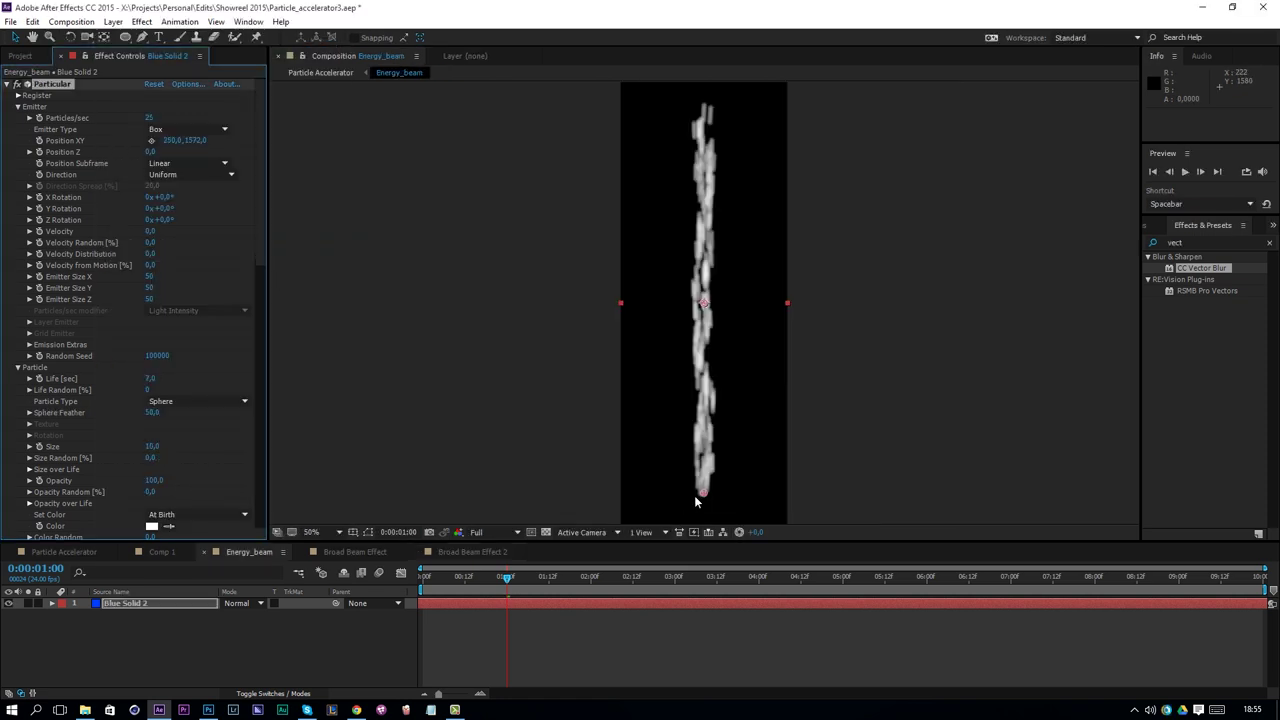
left_click(474, 555)
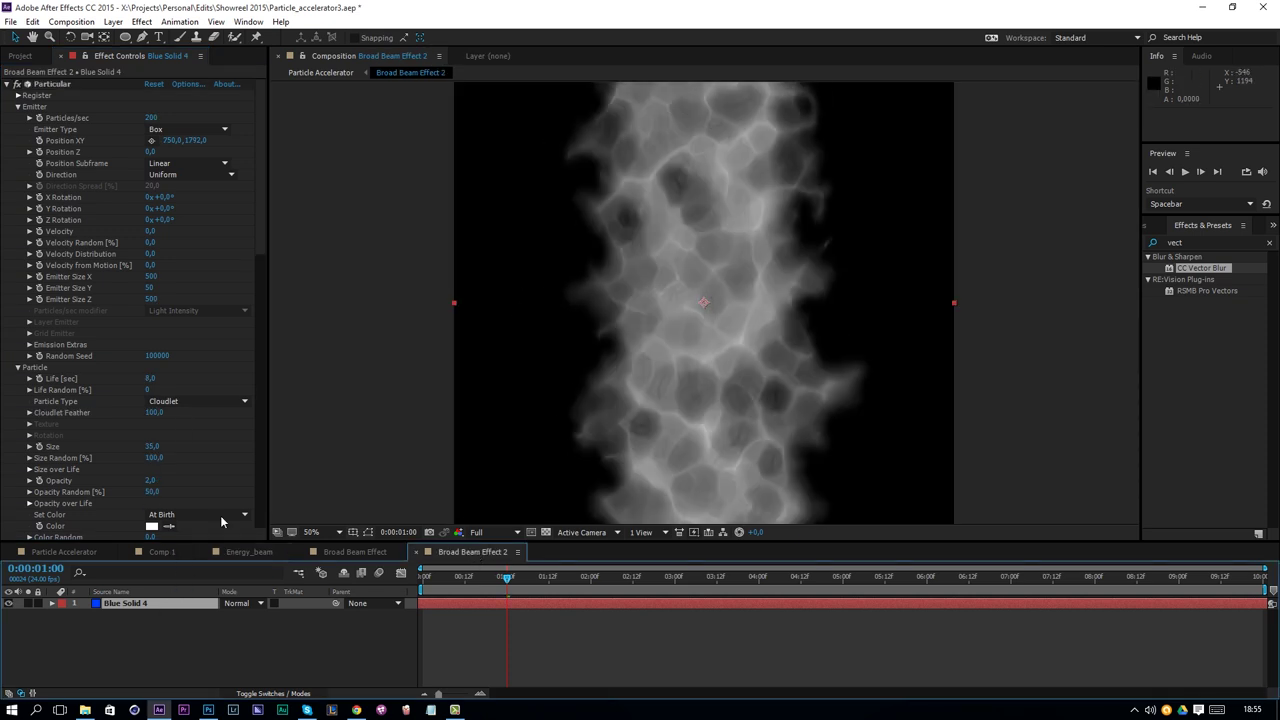
Apply Turbulent Displace to Blue Solid 4 with an Amount of 67 and a Size of 344
left_click(141, 21)
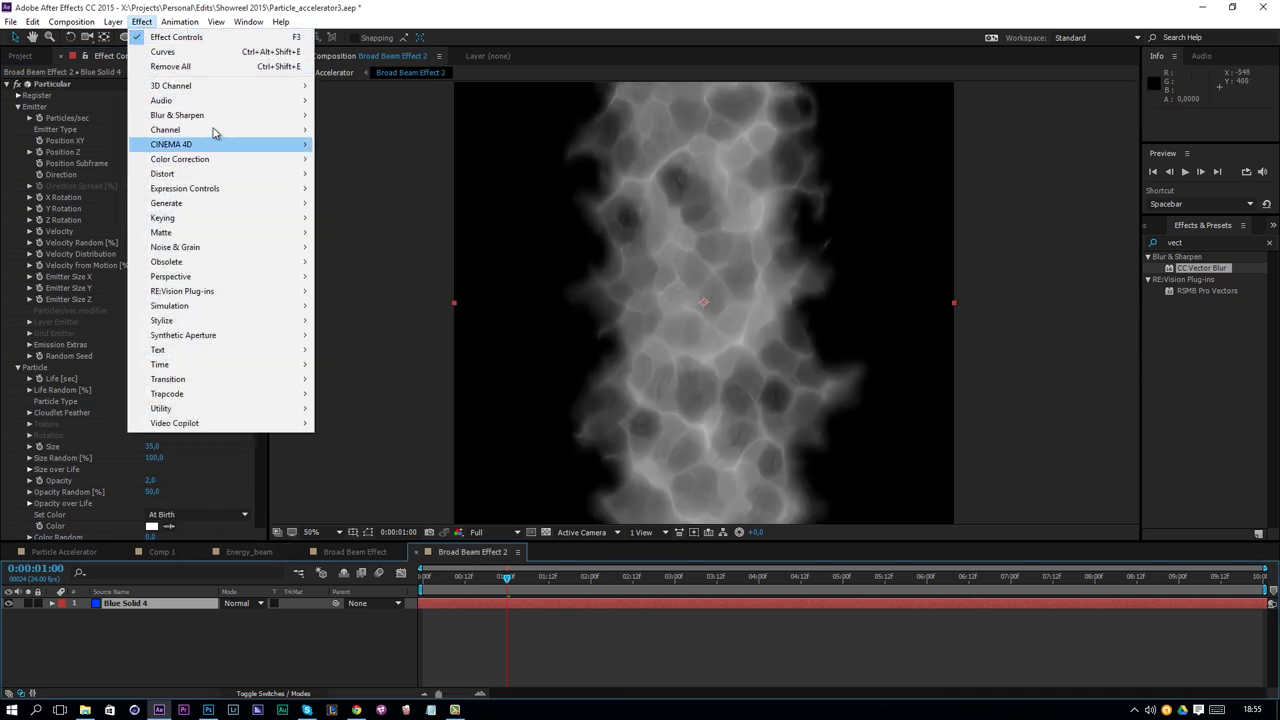
mouse_move(218, 175)
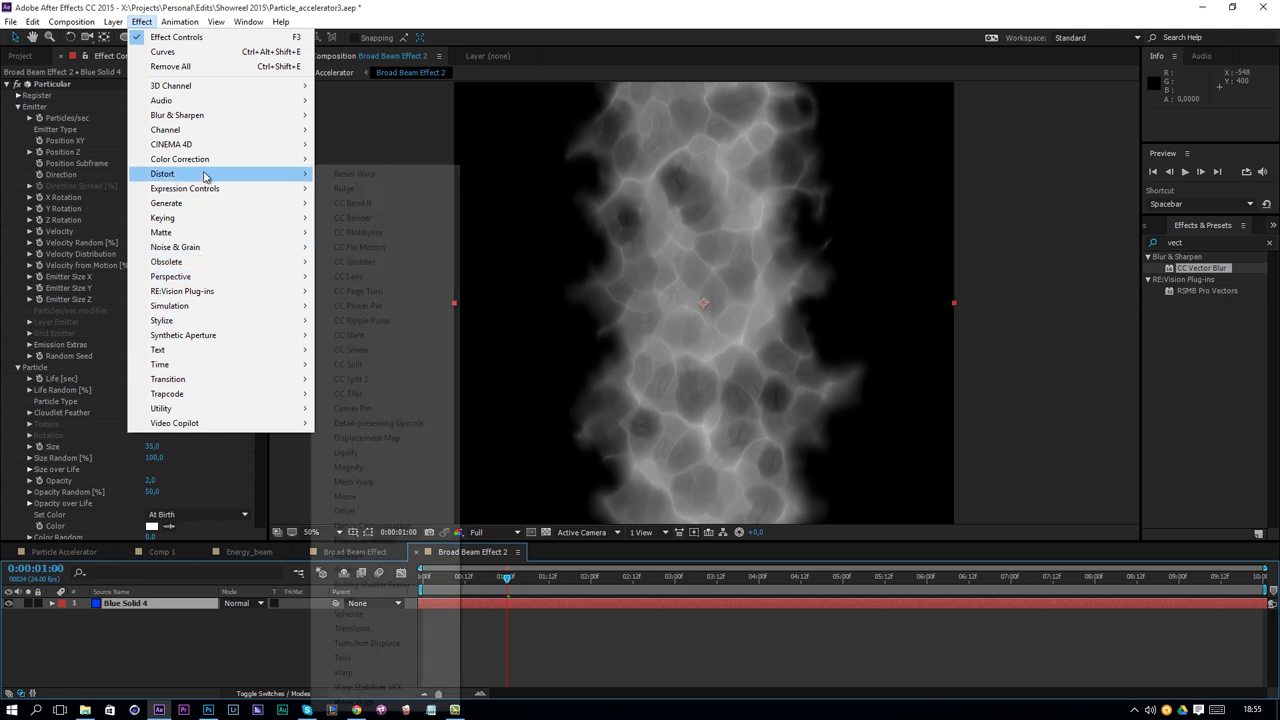
left_click(375, 643)
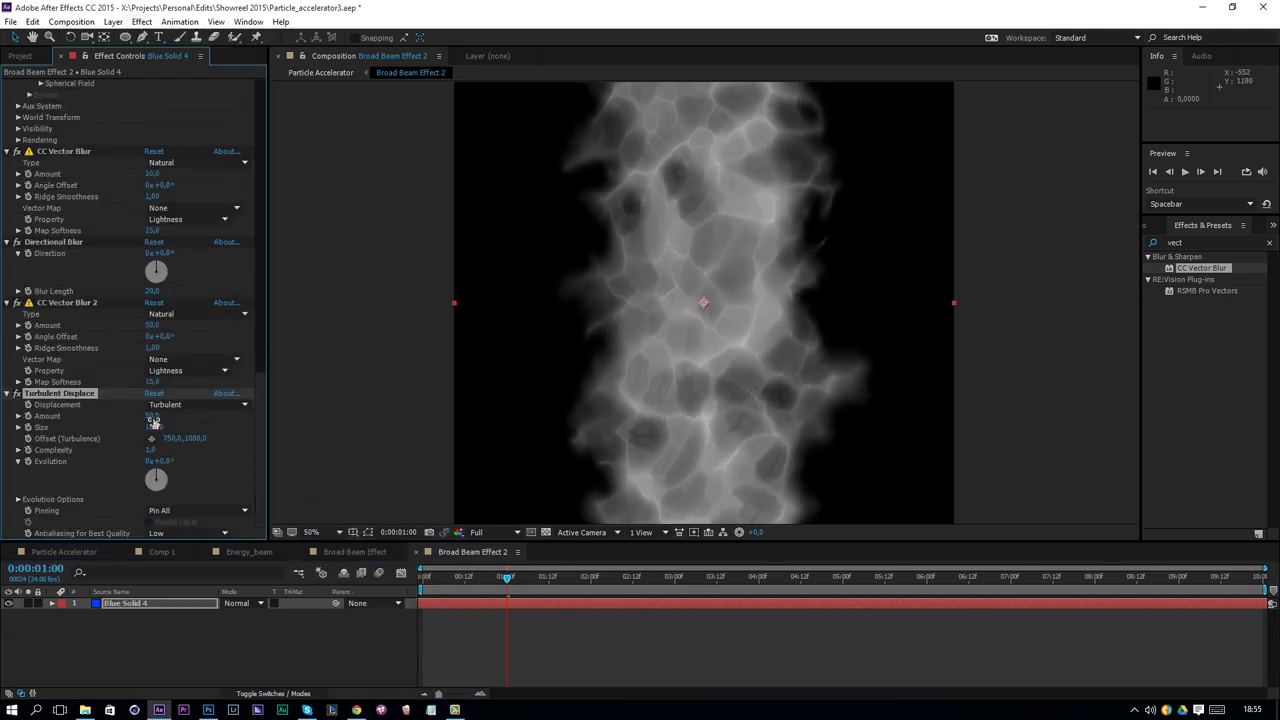
left_click_drag(160, 427, 322, 429)
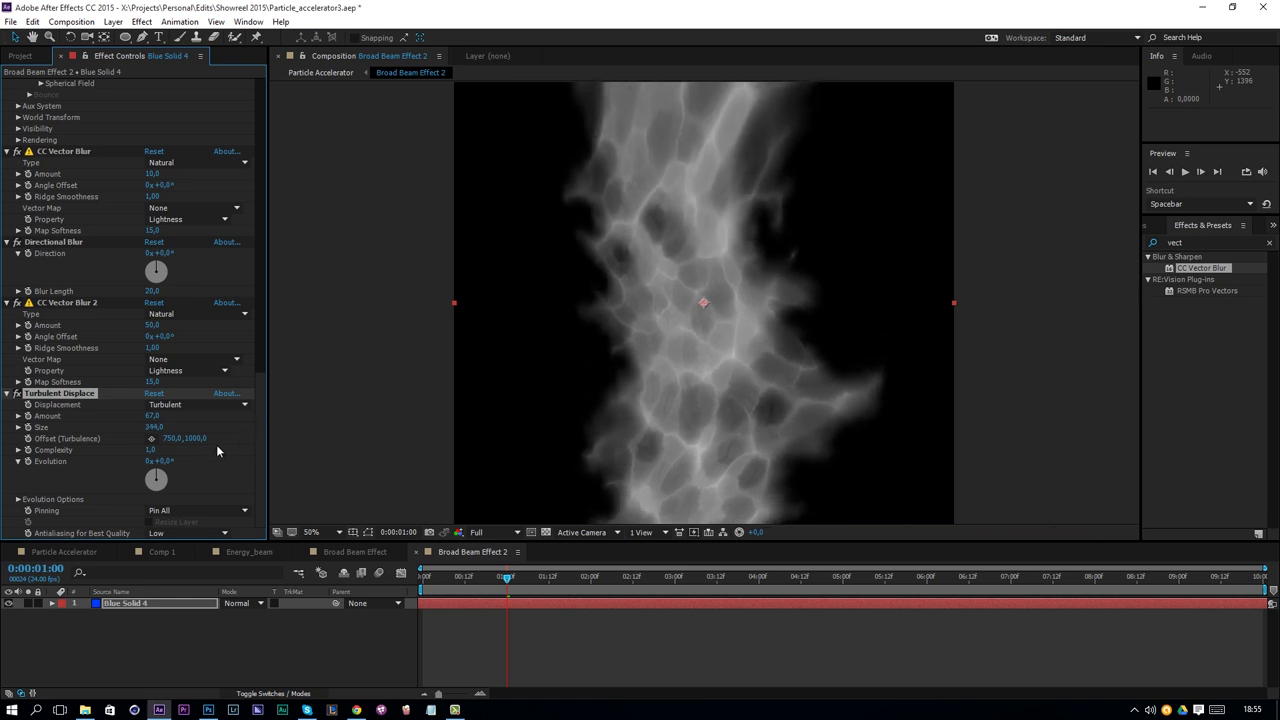
Animate Turbulent Displace's Evolution with the expression time*100 and preview the motion at Quarter resolution
left_click(29, 463, "alt")
type("time*100")
key("KP_Enter")
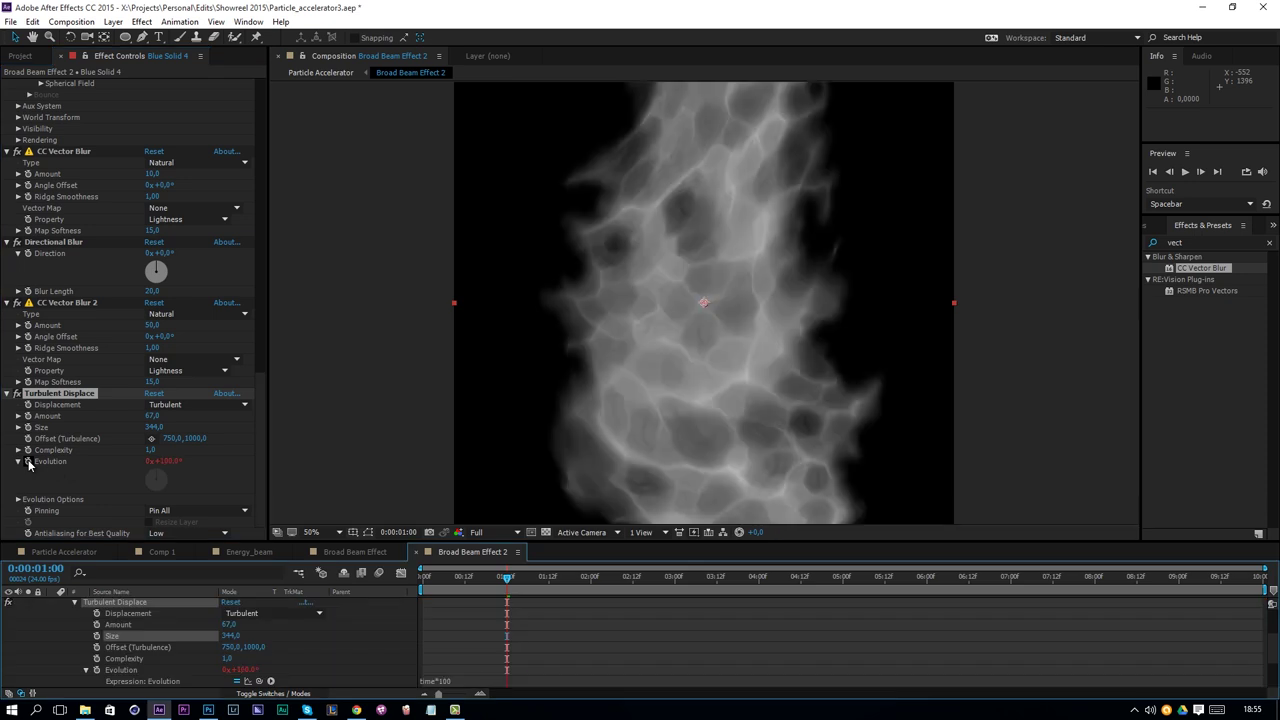
key("space")
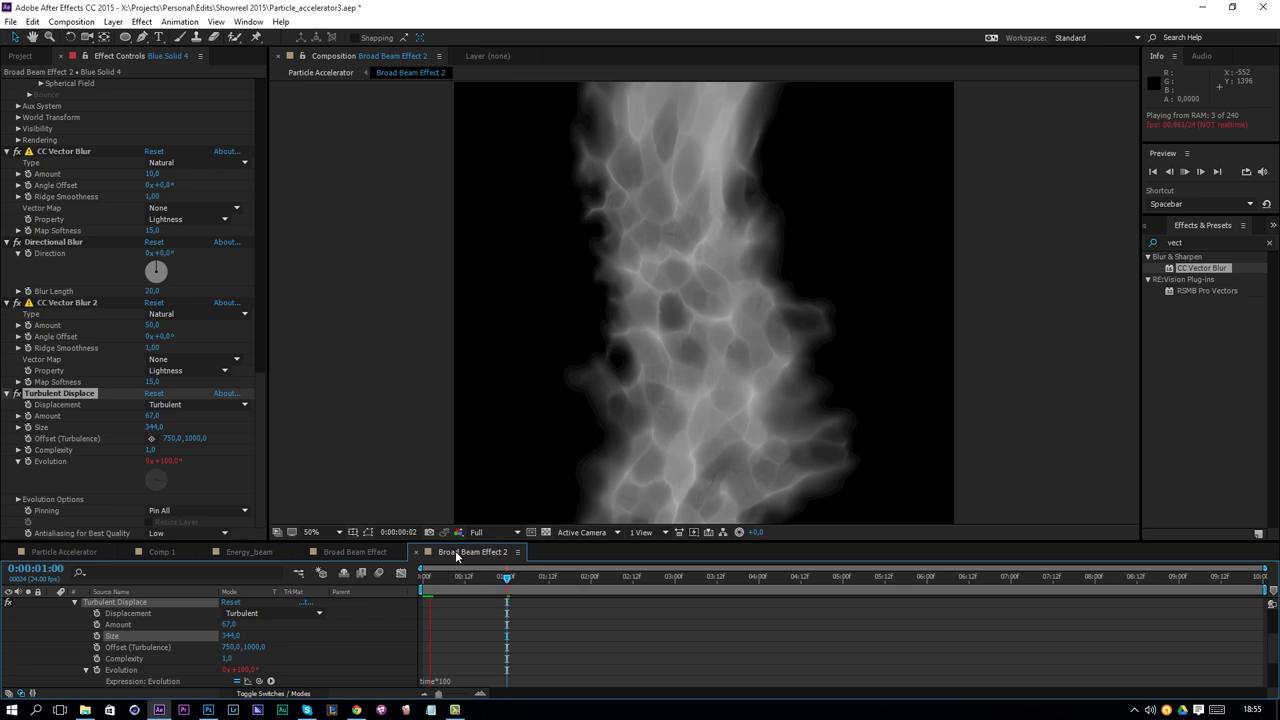
left_click(480, 532)
left_click(503, 612)
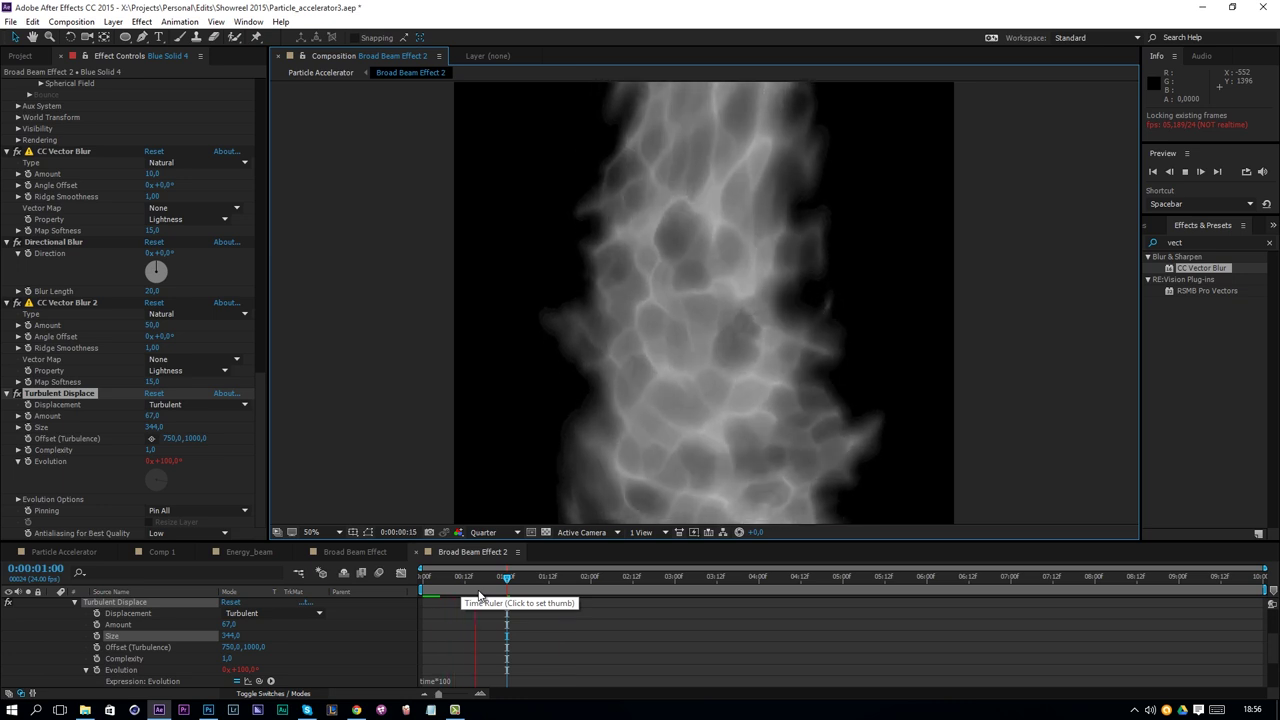
key("space")
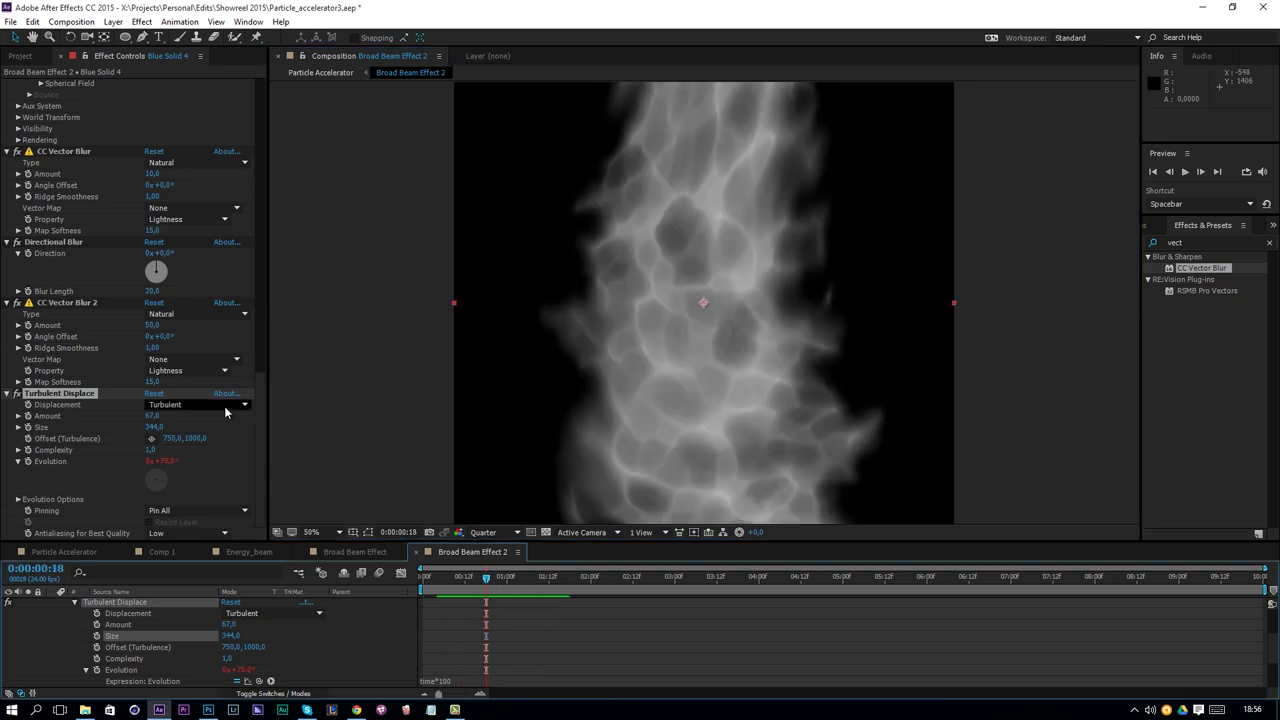
Set Turbulent Displace's Amount to 50 and Size to 200, and preview the beam's motion
left_click(156, 416)
type("50")
key("Return")
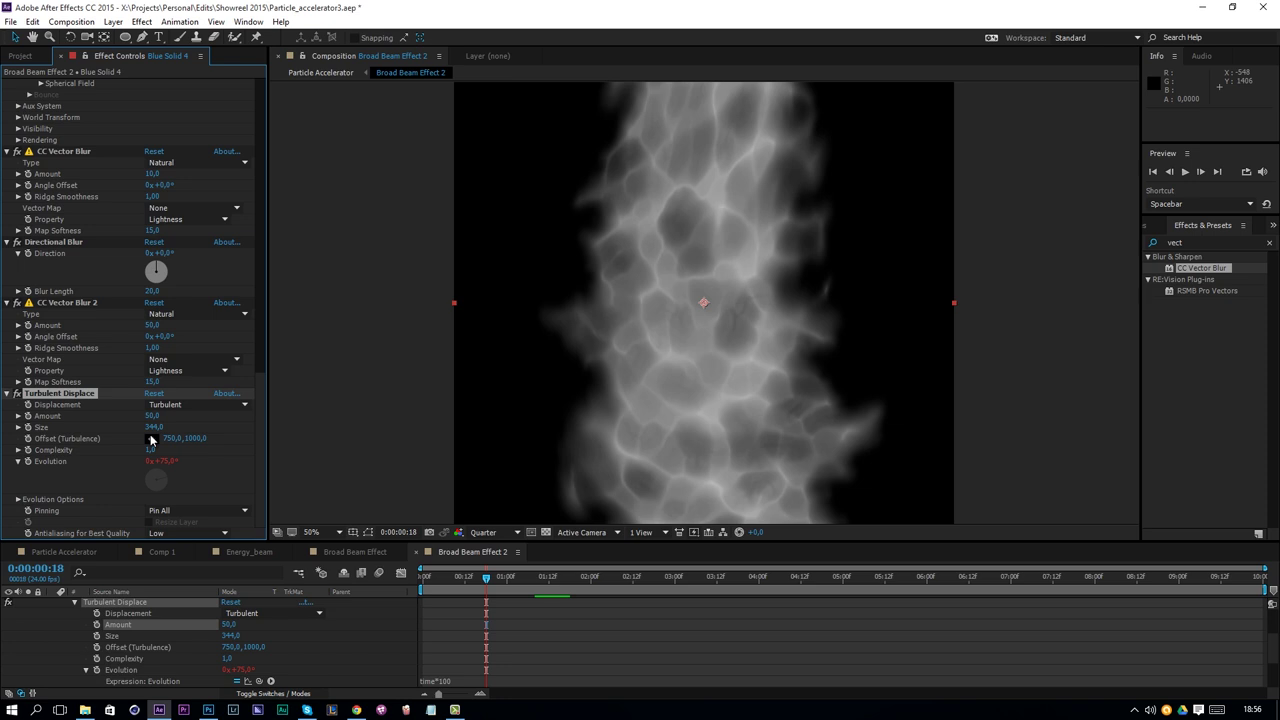
left_click_drag(151, 440, 40, 478)
key("space")
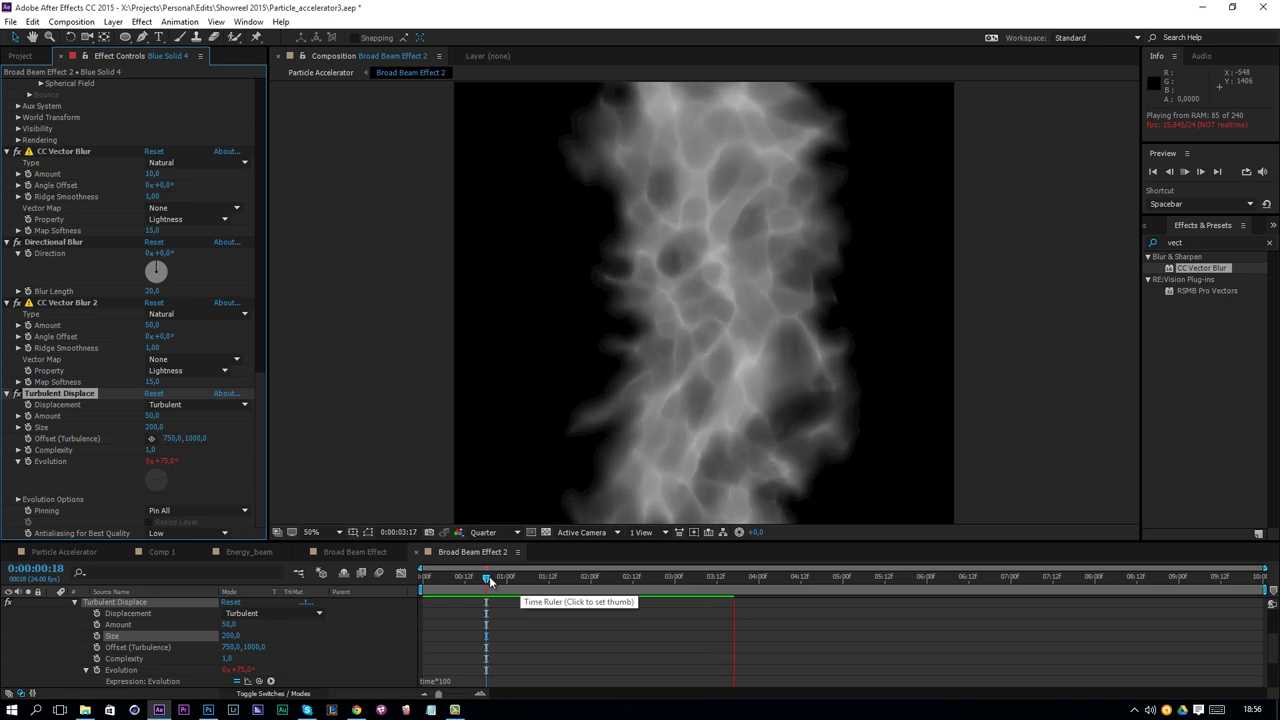
key("space")
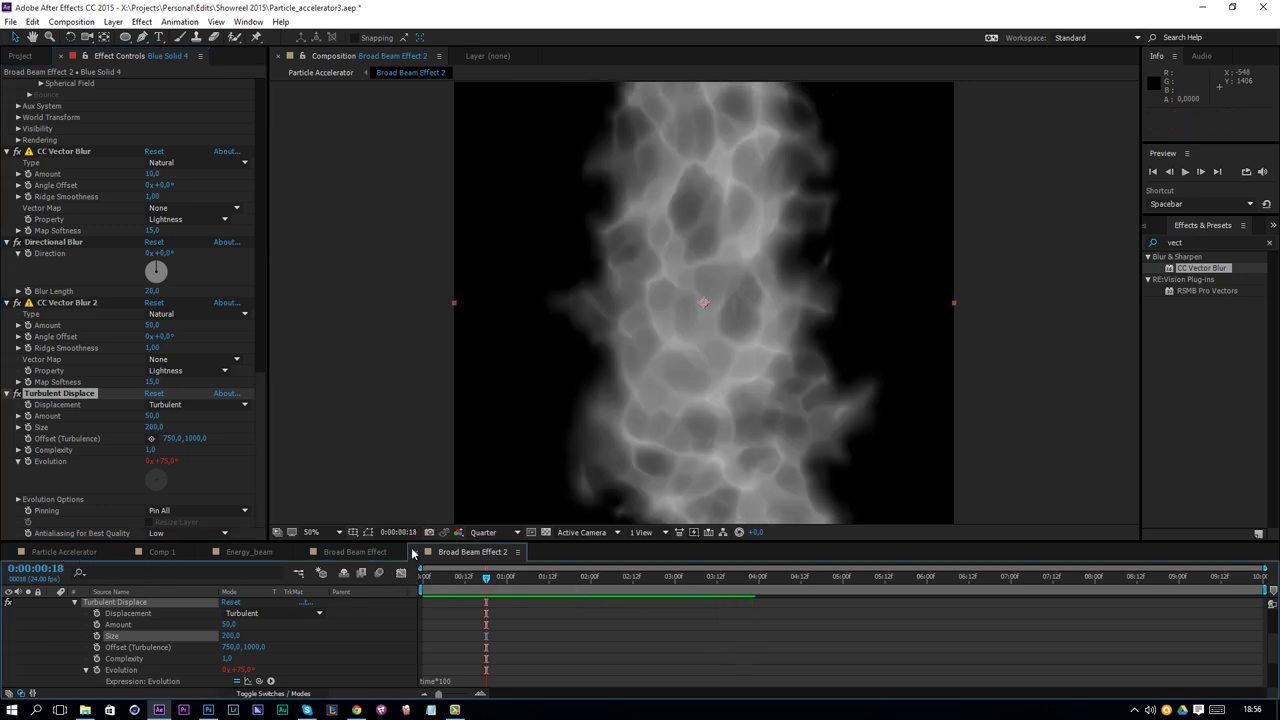
In Particle Accelerator, apply Curves to the Broad Beam Effect 2 layer and pull down the shadows of the RGB curve
left_click(82, 552)
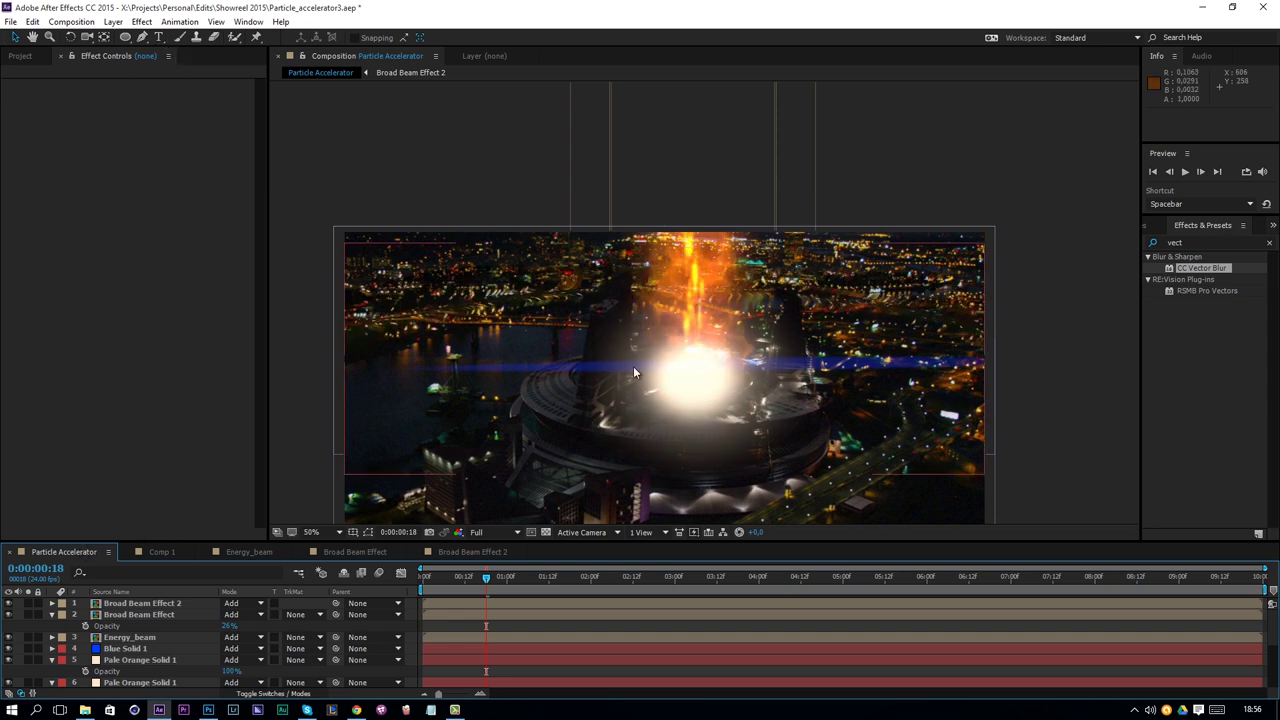
key("period")
left_click(140, 603)
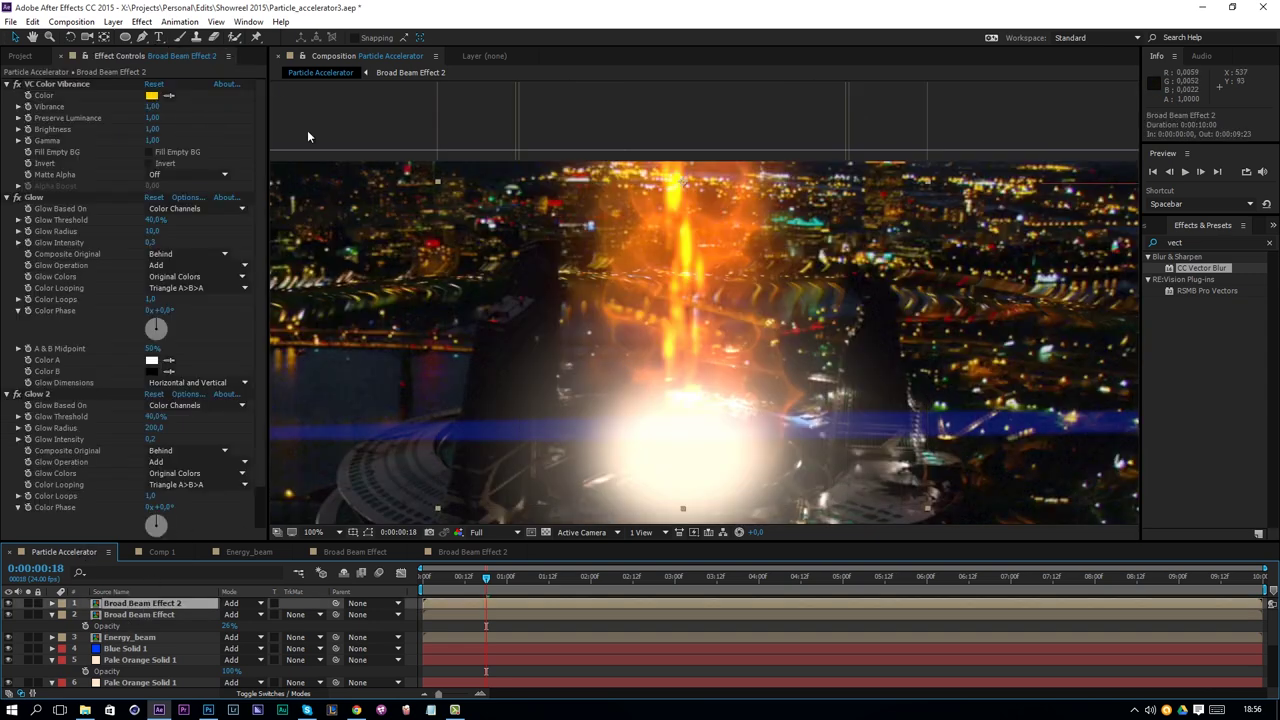
left_click(141, 21)
mouse_move(200, 159)
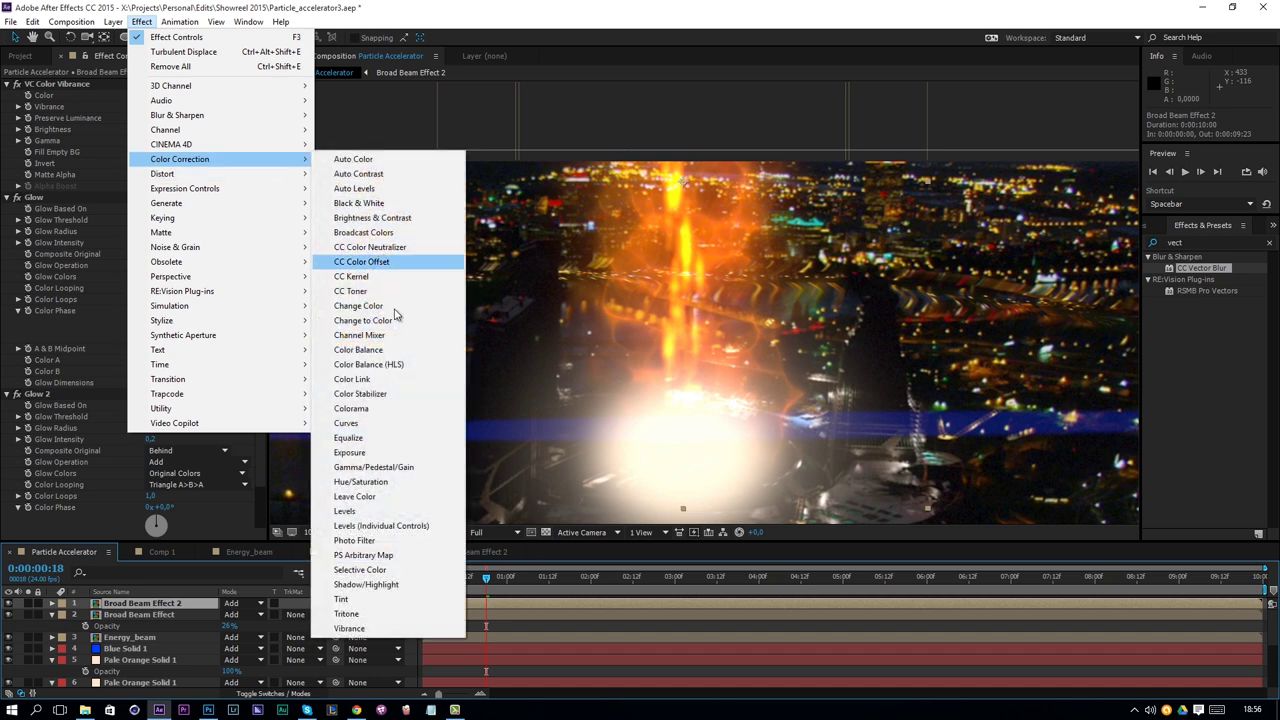
left_click(346, 423)
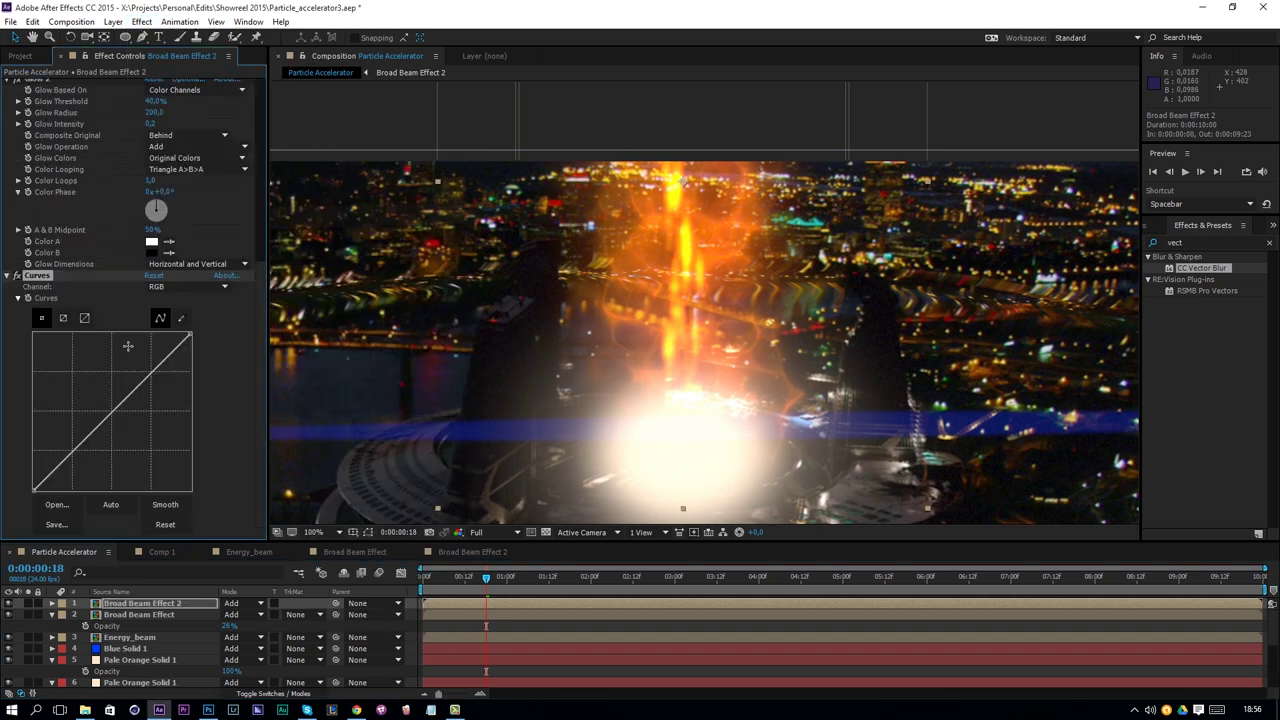
left_click_drag(70, 456, 78, 462)
left_click(190, 286)
left_click(160, 300)
left_click_drag(148, 386, 156, 391)
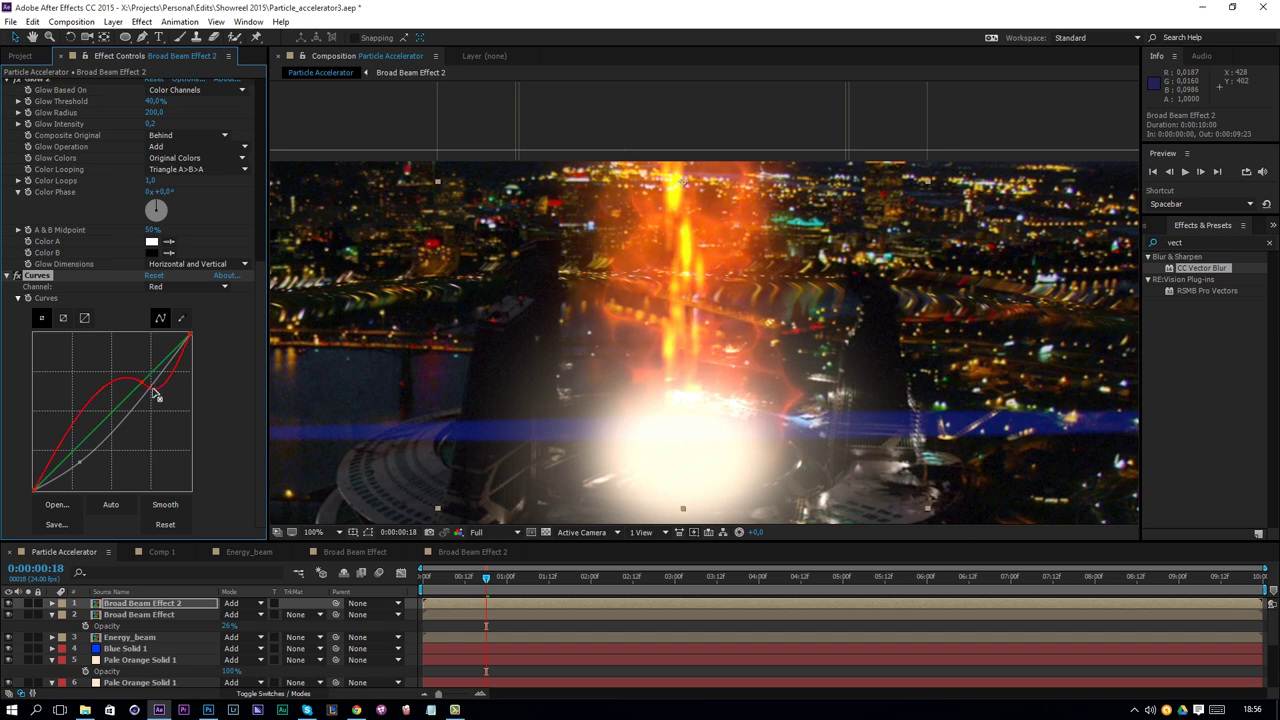
key("ctrl+z")
left_click(182, 288)
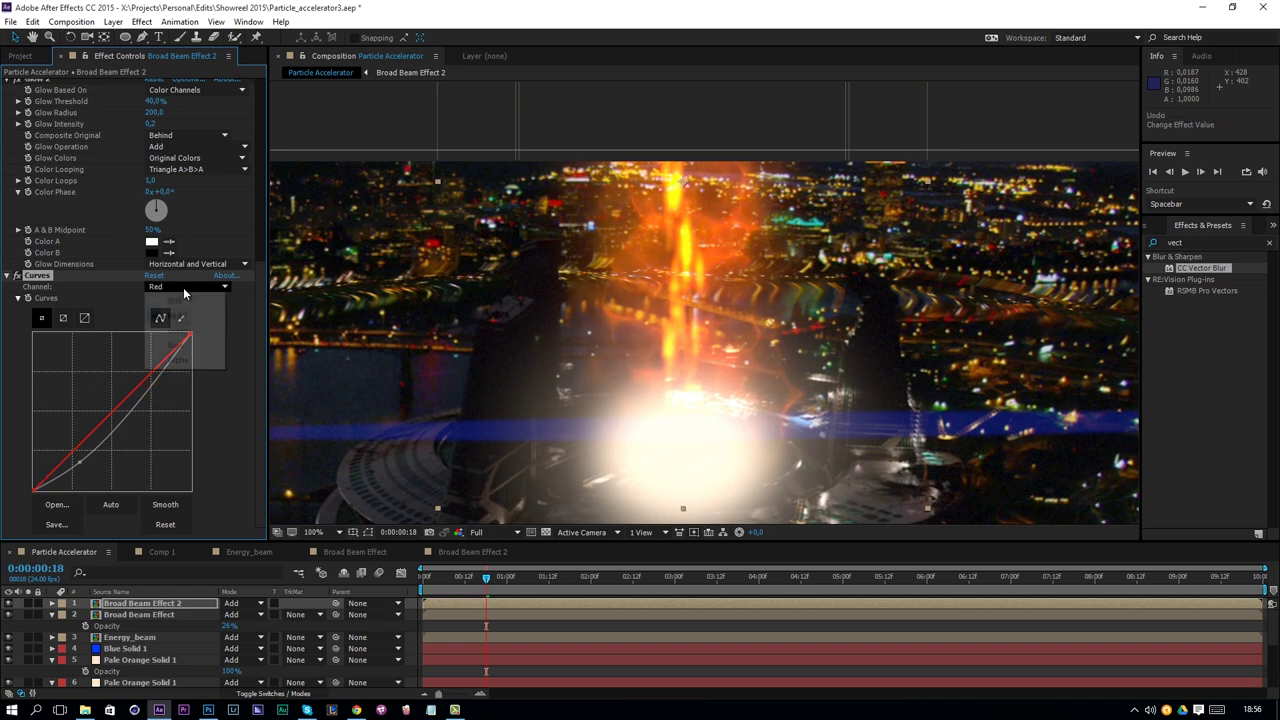
left_click(165, 298)
Raise the highlights and refine the shadow point of the RGB curve to form a contrast-boosting S-curve
left_click_drag(157, 389, 139, 383)
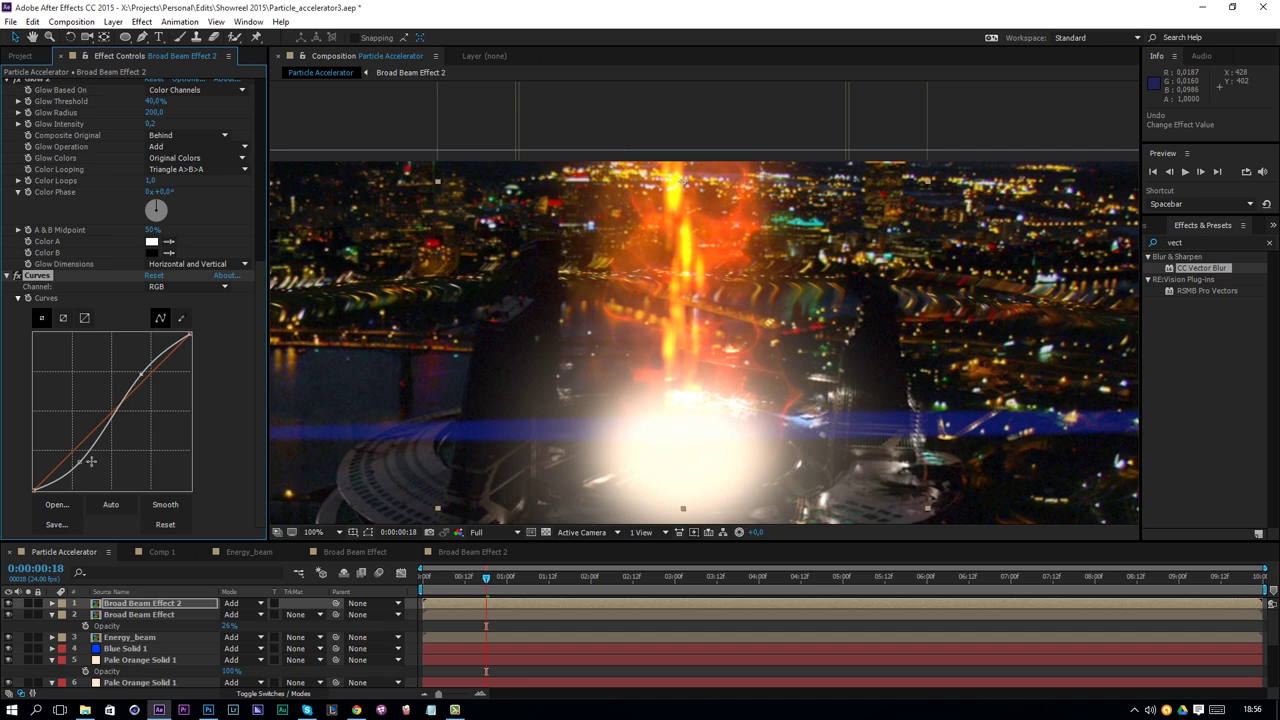
left_click_drag(82, 462, 87, 447)
left_click_drag(140, 376, 133, 370)
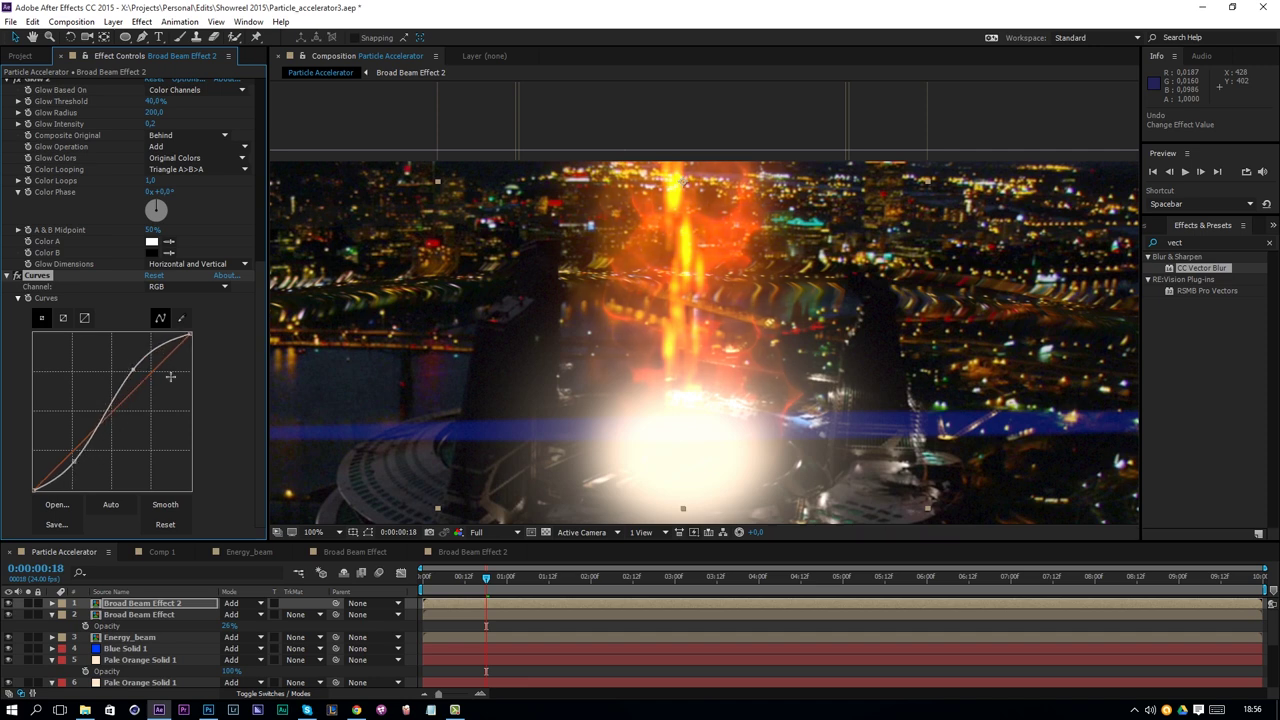
Fit the whole Particle Accelerator frame in view and preview the composited energy beam
left_click(313, 532)
left_click(335, 305)
key("space")
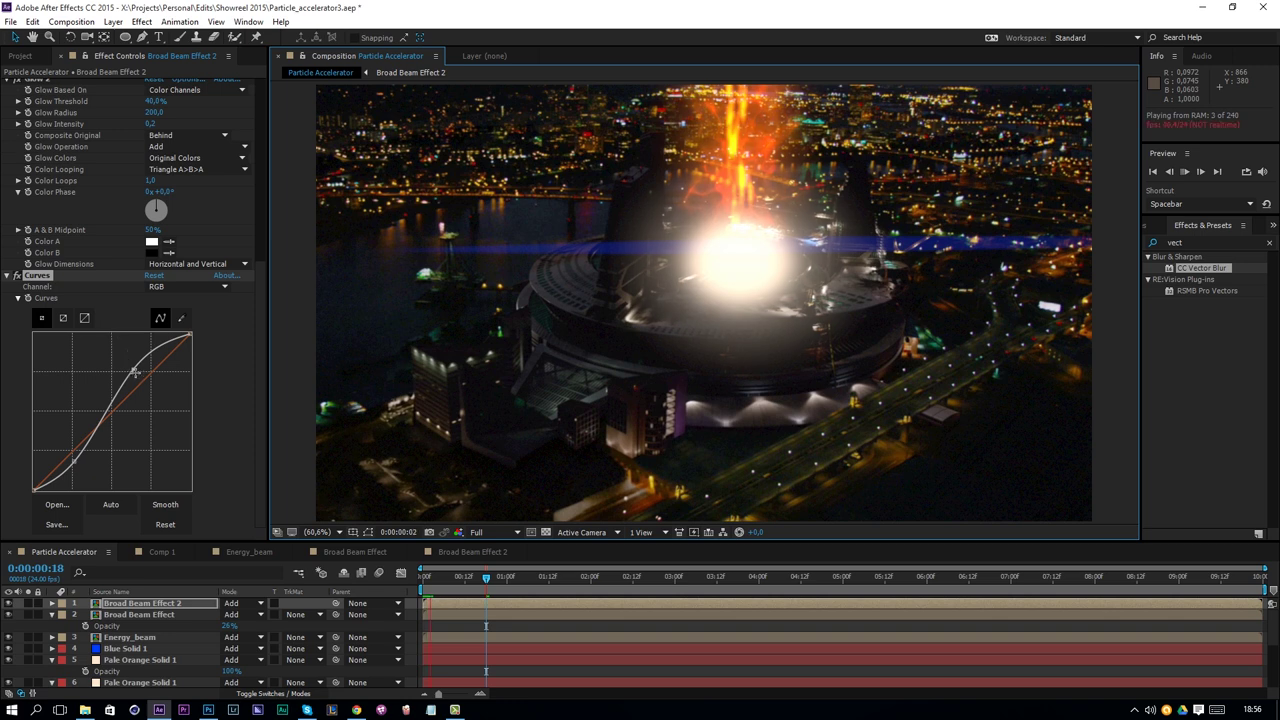
Soften the RGB S-curve on Broad Beam Effect 2 and move Curves ahead of VC Color Vibrance in the effect order
left_click_drag(134, 372, 137, 374)
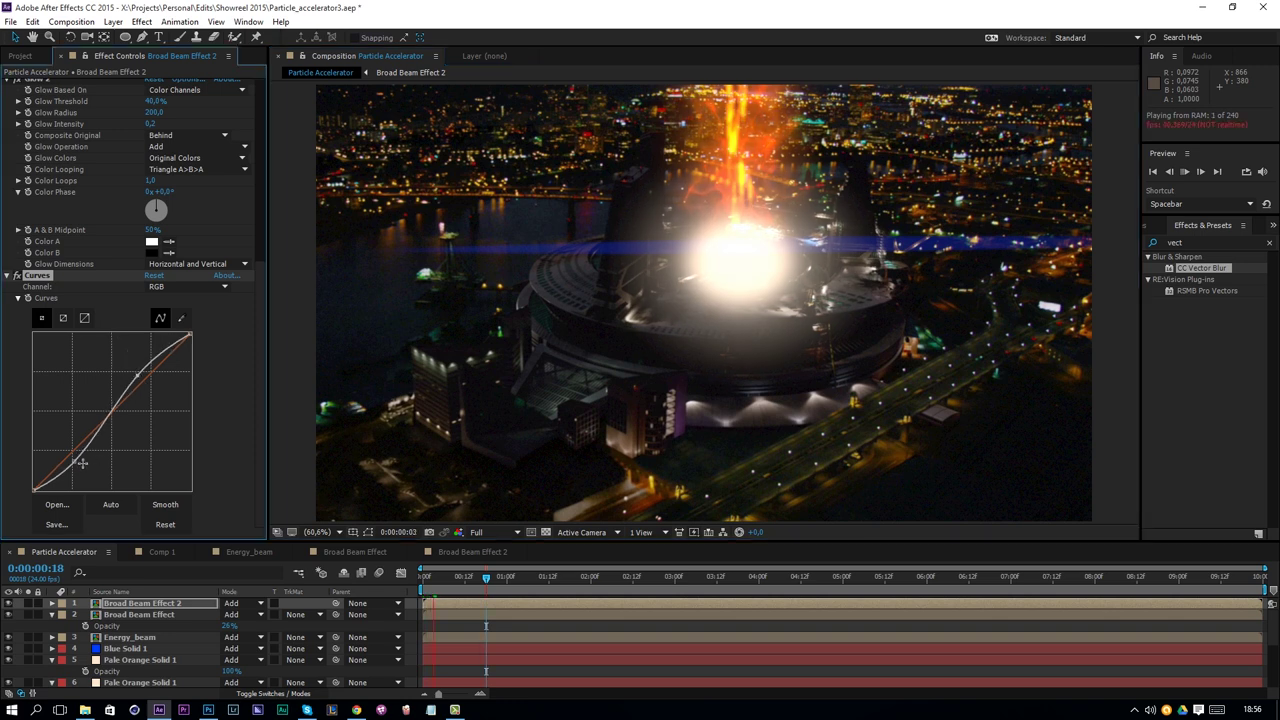
left_click_drag(71, 461, 69, 461)
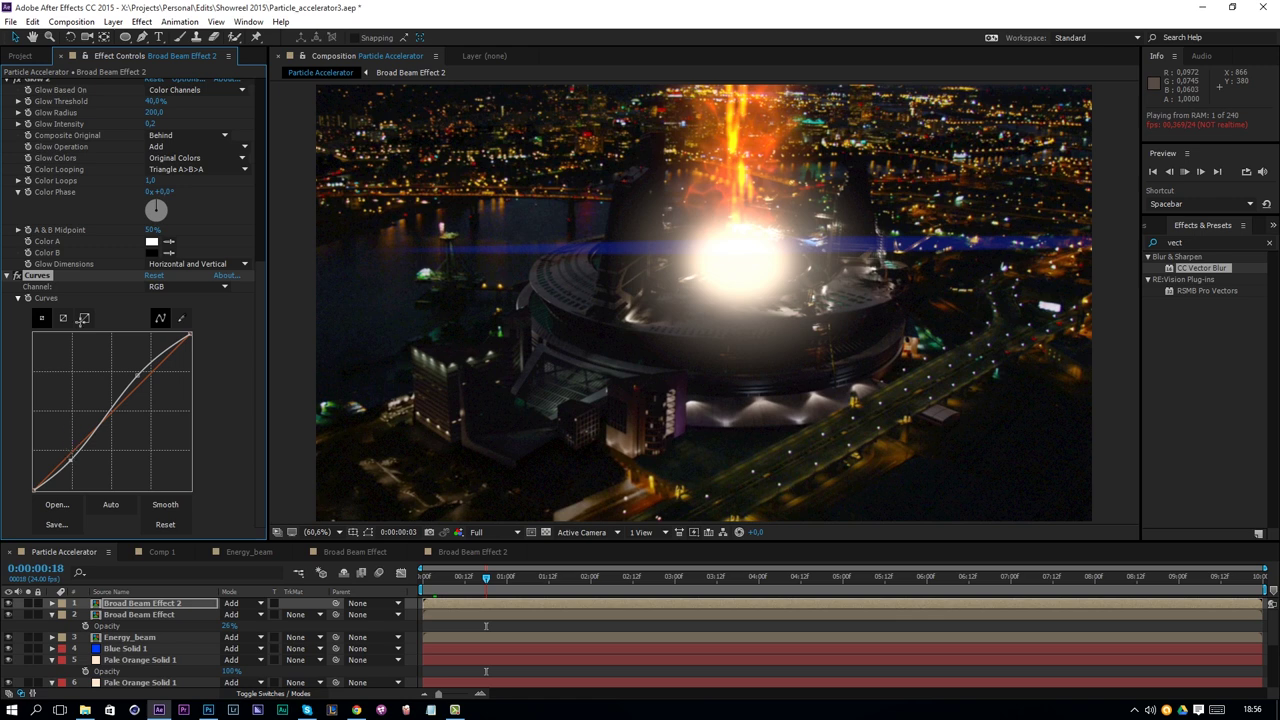
scroll(46, 268, "up", 5)
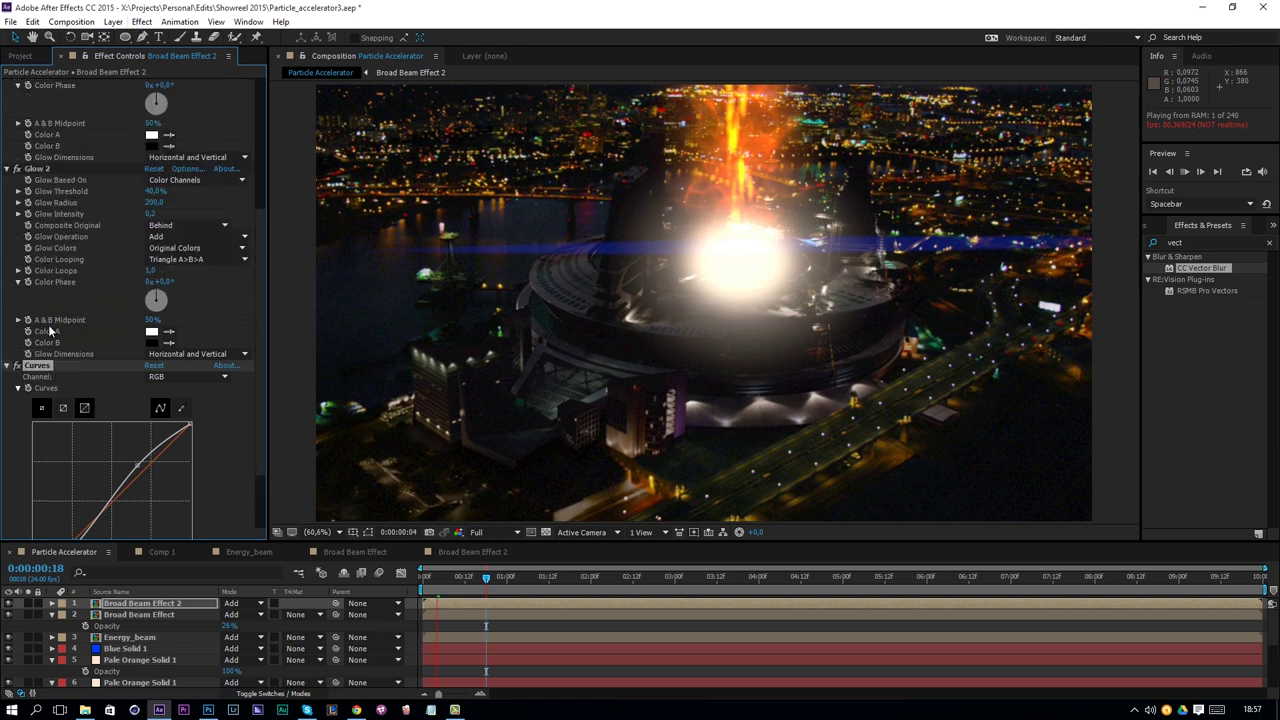
scroll(56, 97, "up", 4)
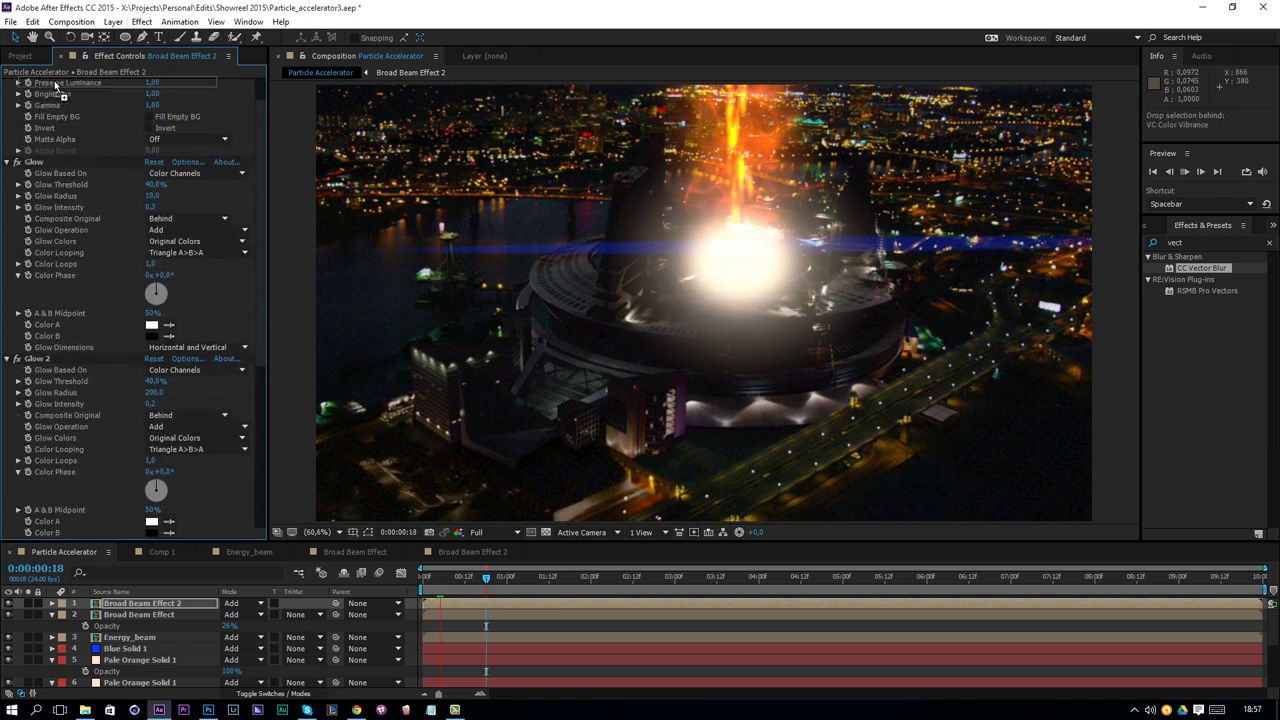
left_click_drag(42, 177, 40, 88)
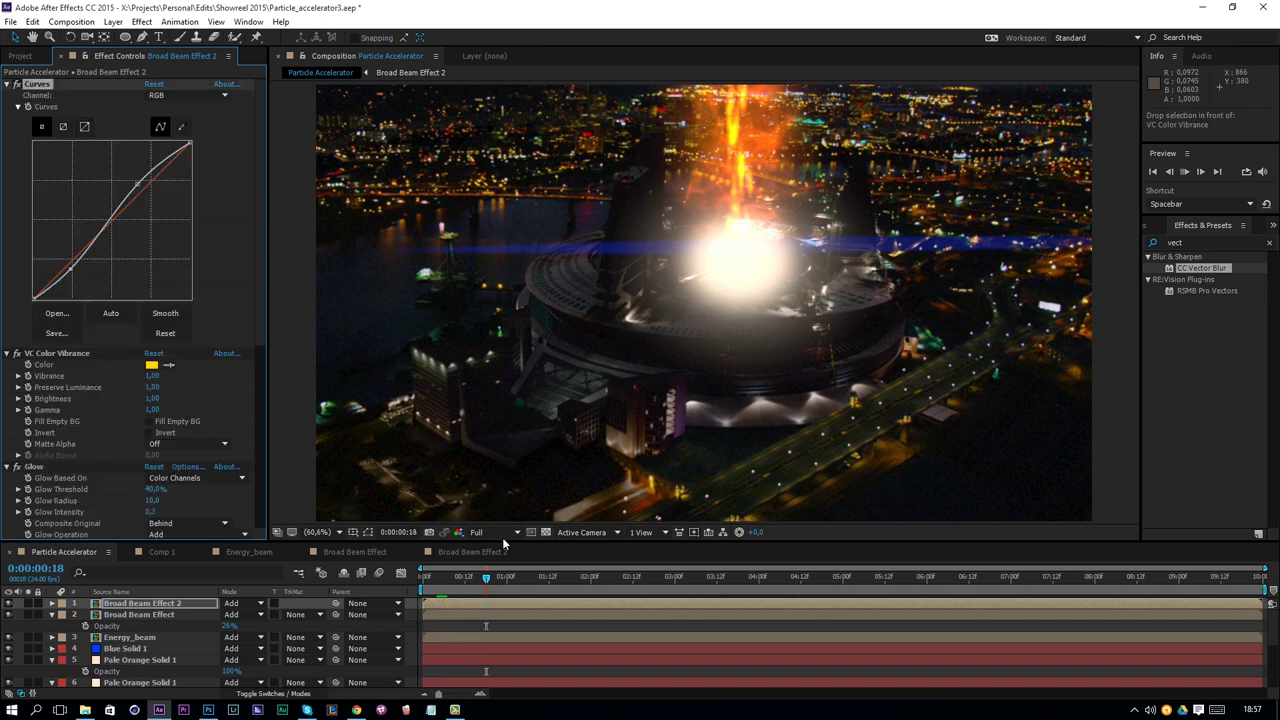
key("space")
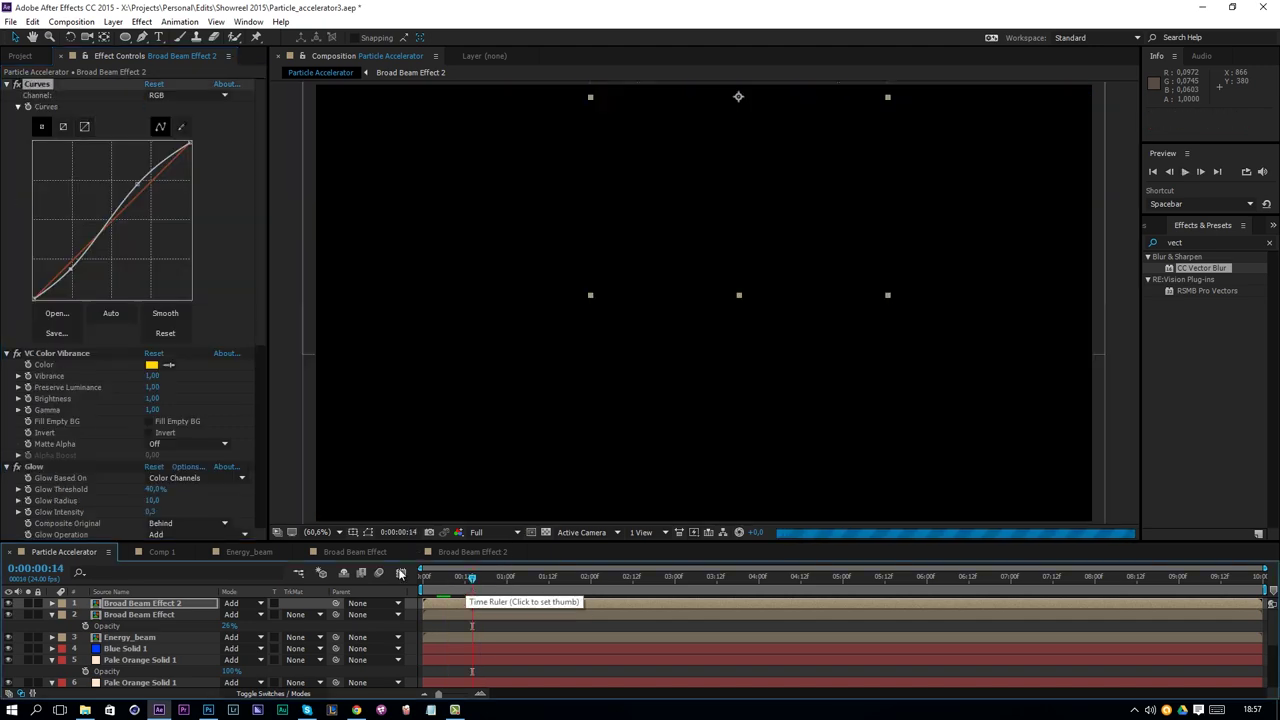
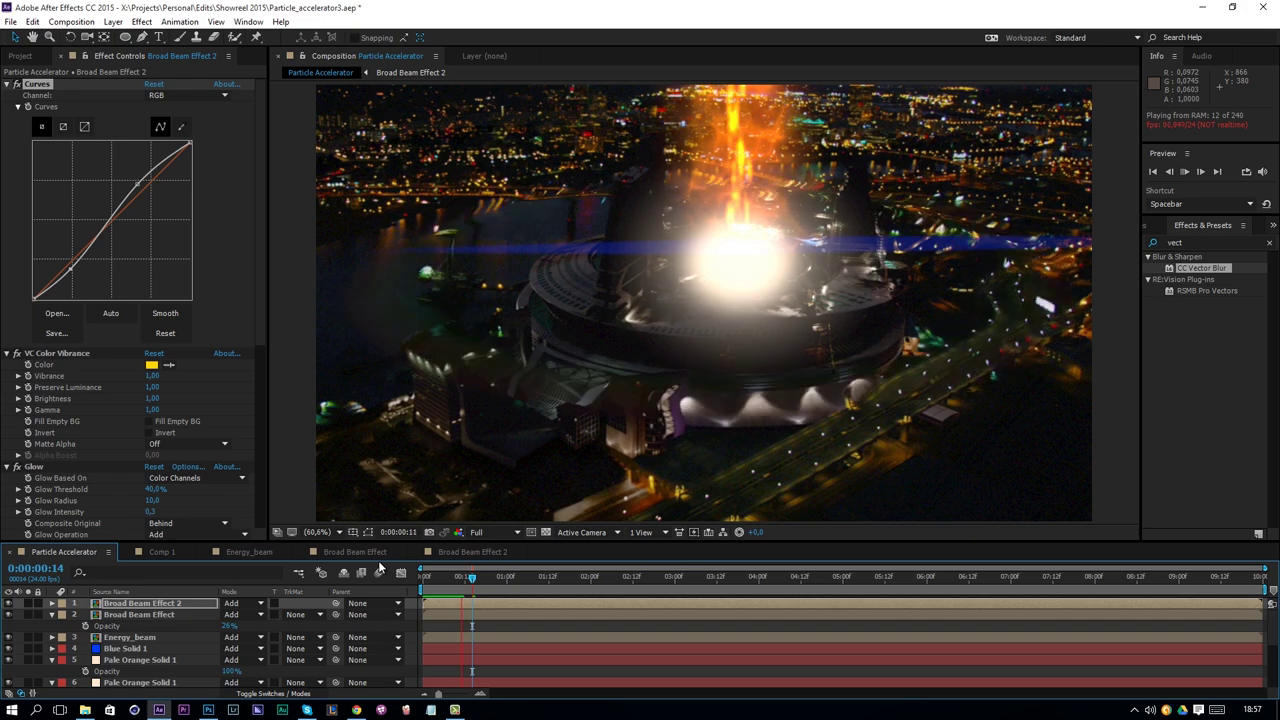
left_click(472, 587)
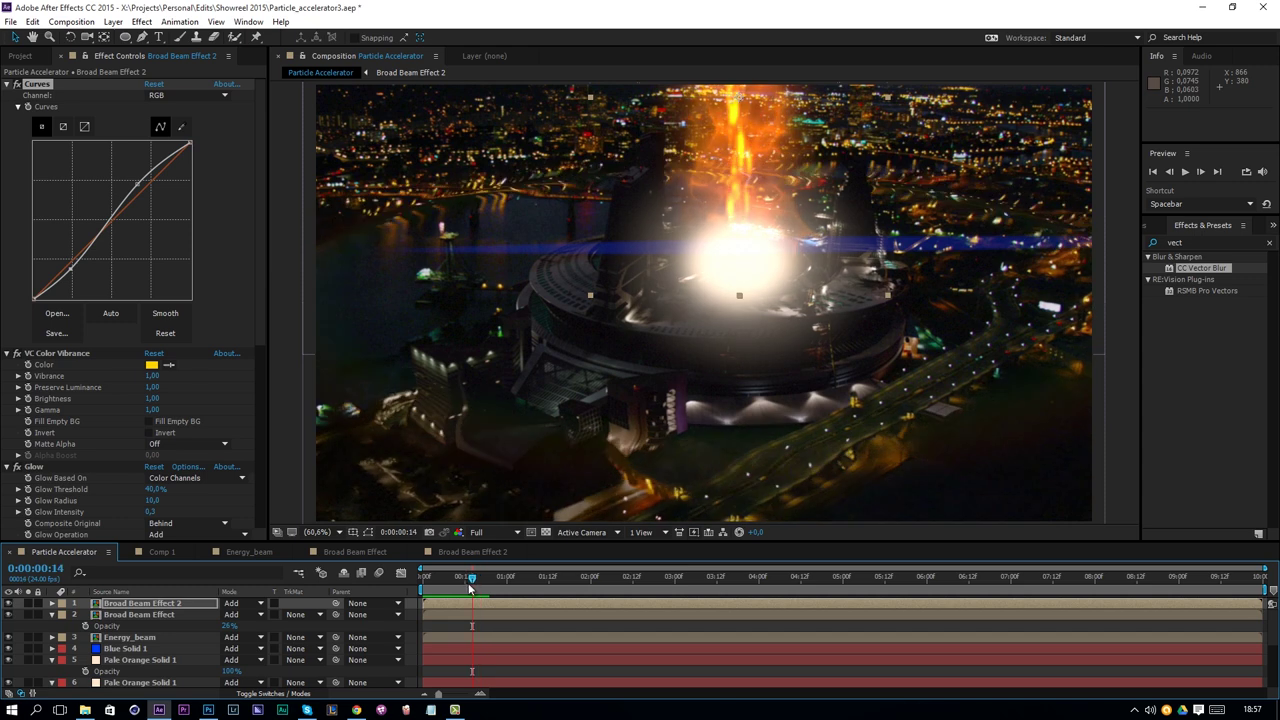
Add an adjustment layer above Broad Beam Effect 2 in Particle Accelerator and apply Glow to it
left_click(113, 22)
mouse_move(150, 37)
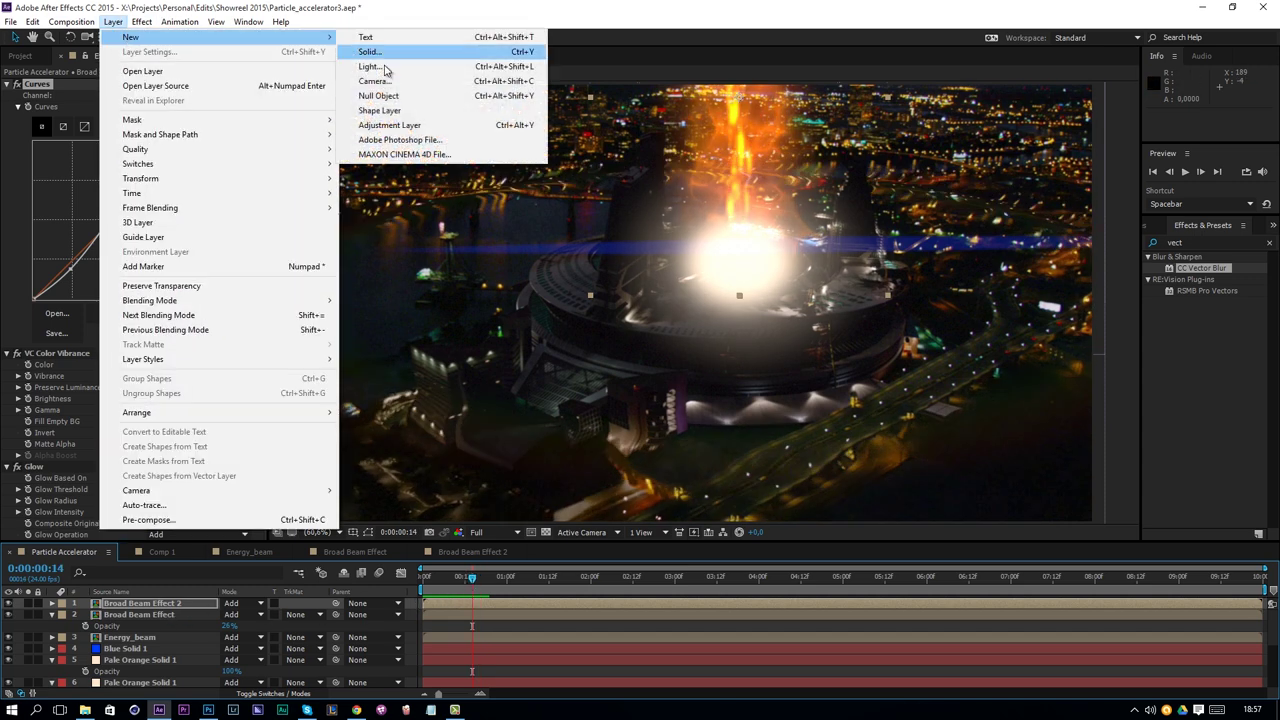
left_click(388, 127)
left_click(141, 22)
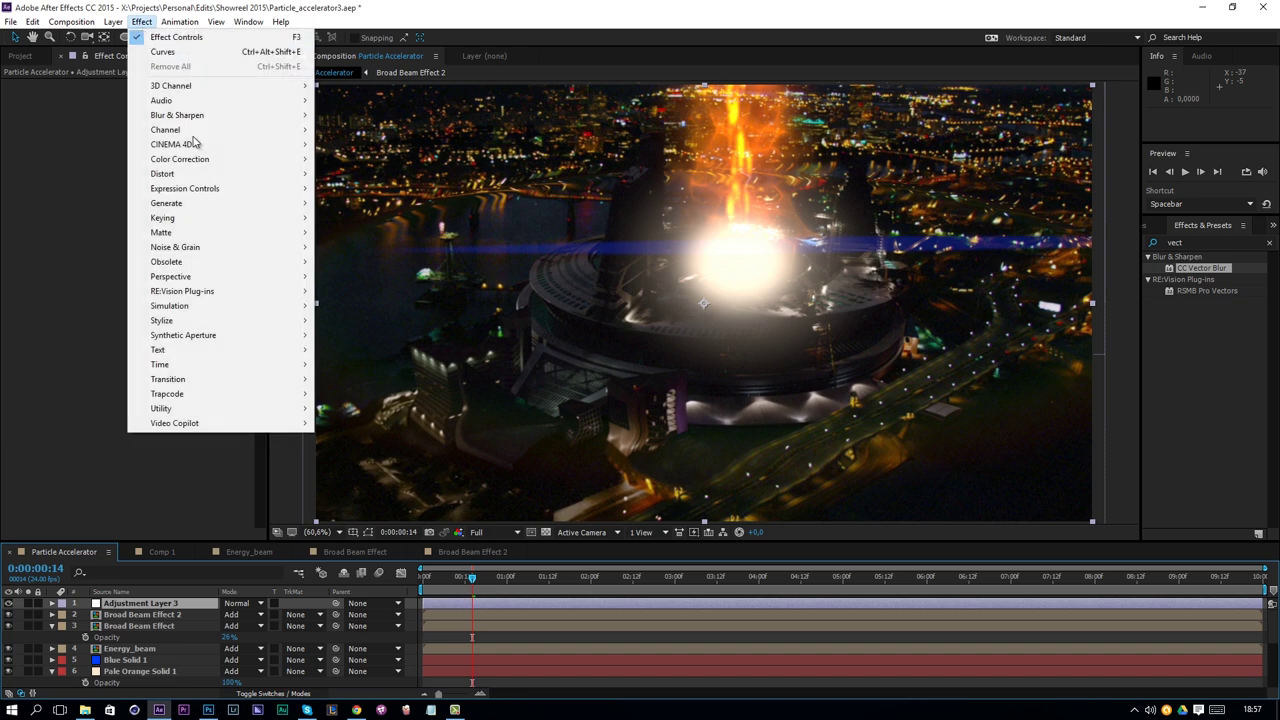
mouse_move(170, 320)
left_click(340, 531)
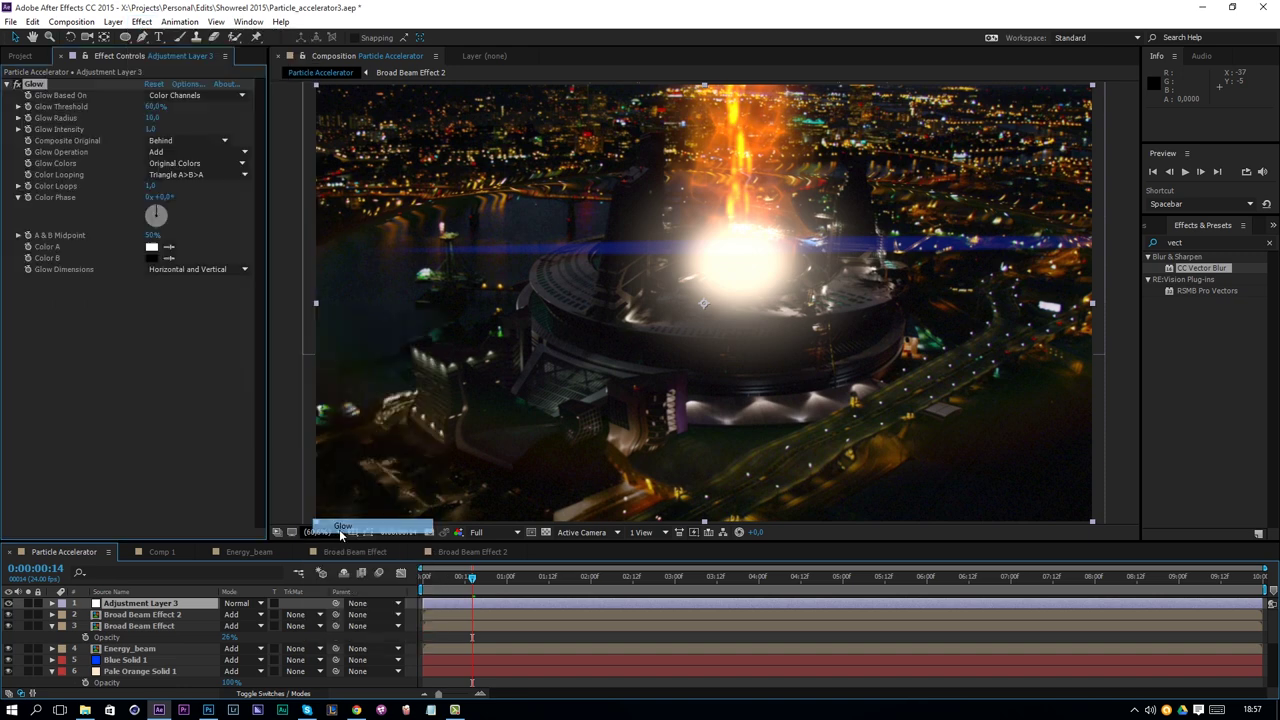
Set the adjustment layer's Glow Radius to about 459 and its Glow Intensity to 0.4
left_click_drag(152, 117, 346, 132)
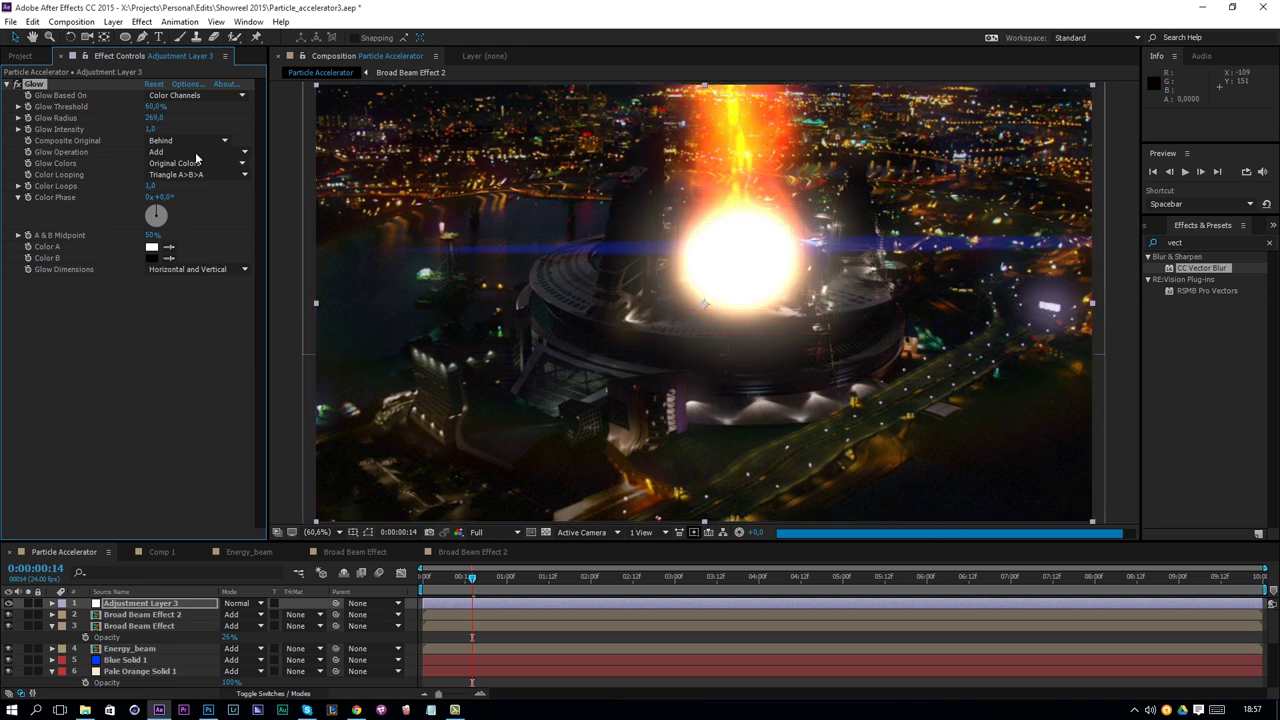
left_click_drag(155, 120, 222, 145)
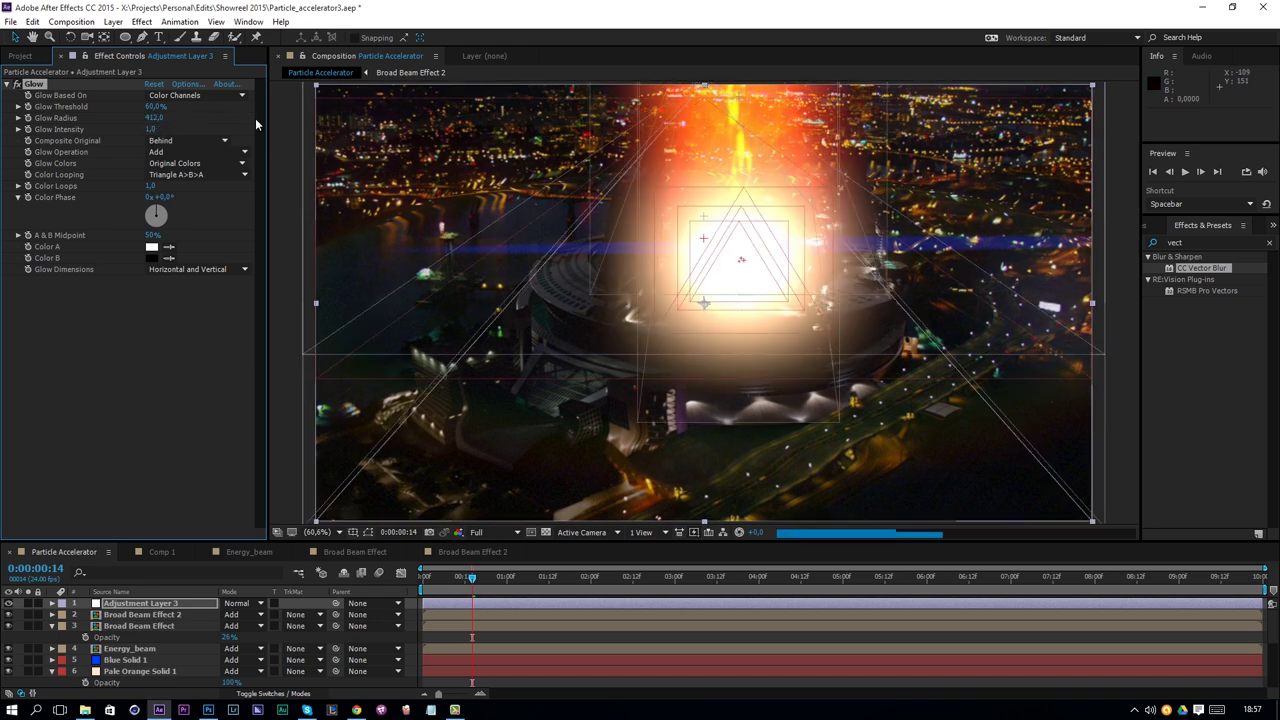
mouse_move(158, 118)
left_mouse_down()
mouse_move(107, 131)
mouse_move(160, 128)
left_mouse_up()
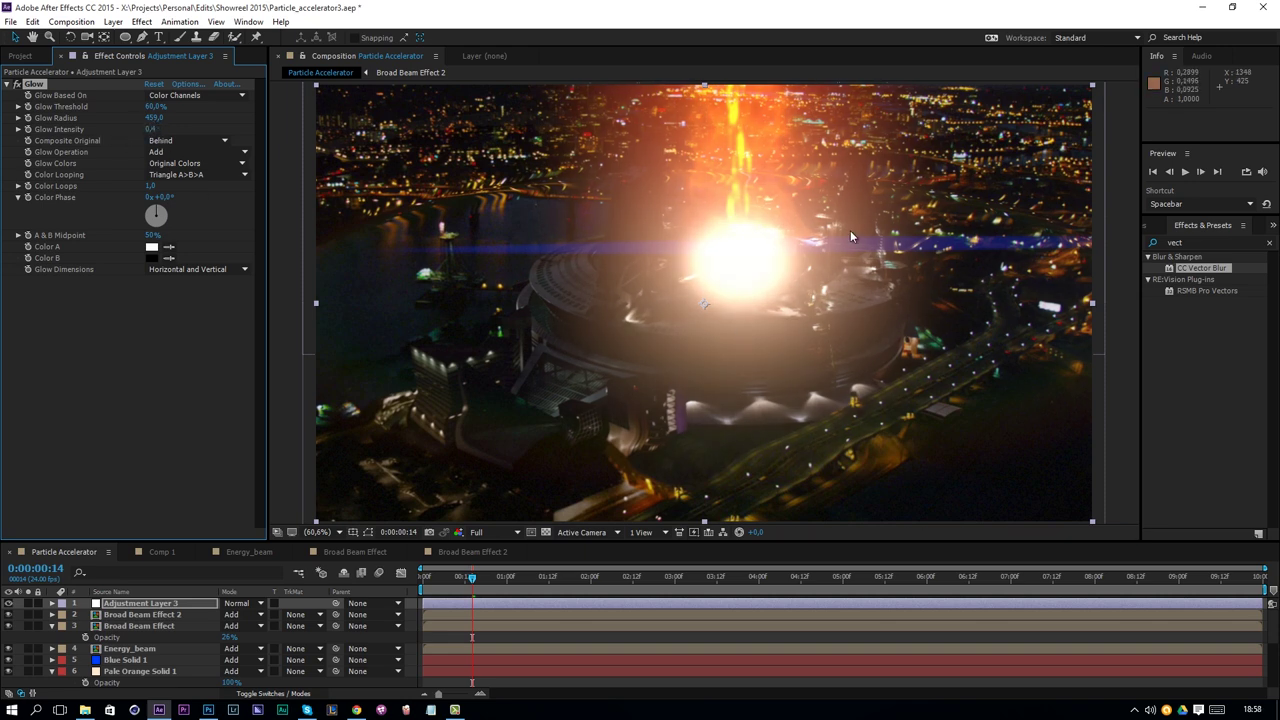
Draw an elliptical mask around the round building on the adjustment layer and feather it about 262 pixels
left_click(124, 38)
left_click_drag(511, 200, 617, 269)
left_click_drag(725, 303, 1006, 452)
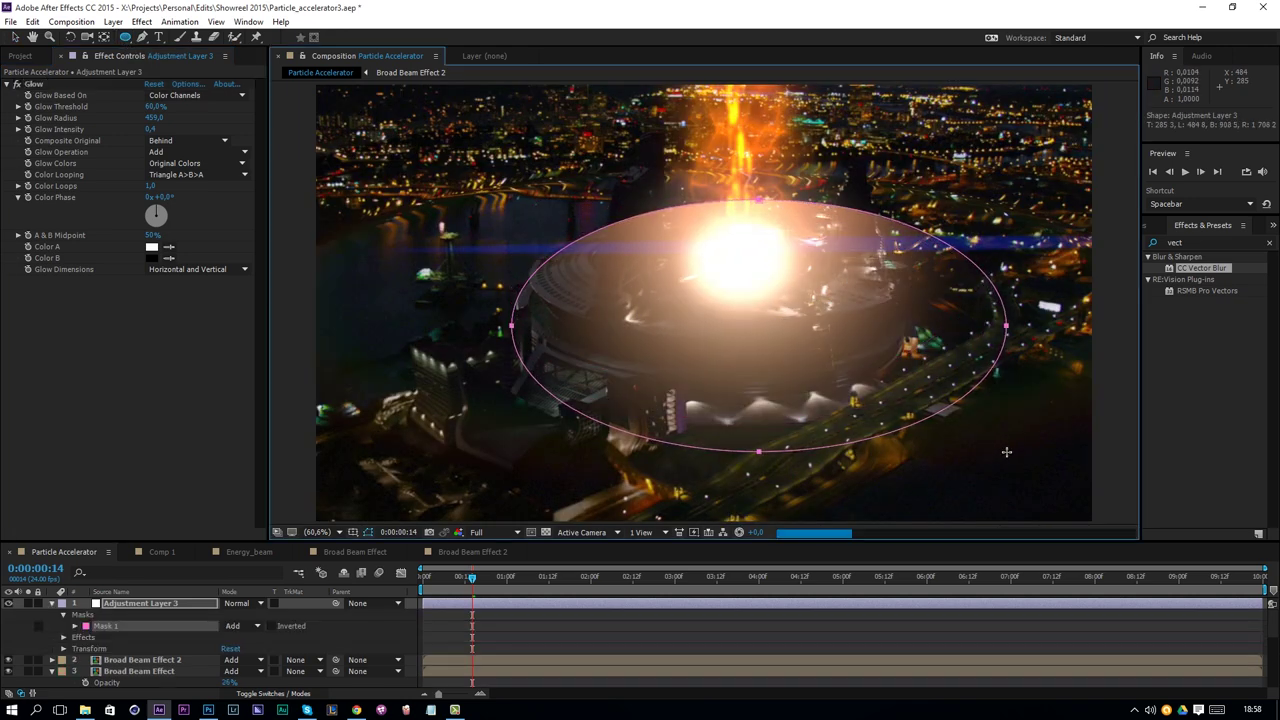
key("f")
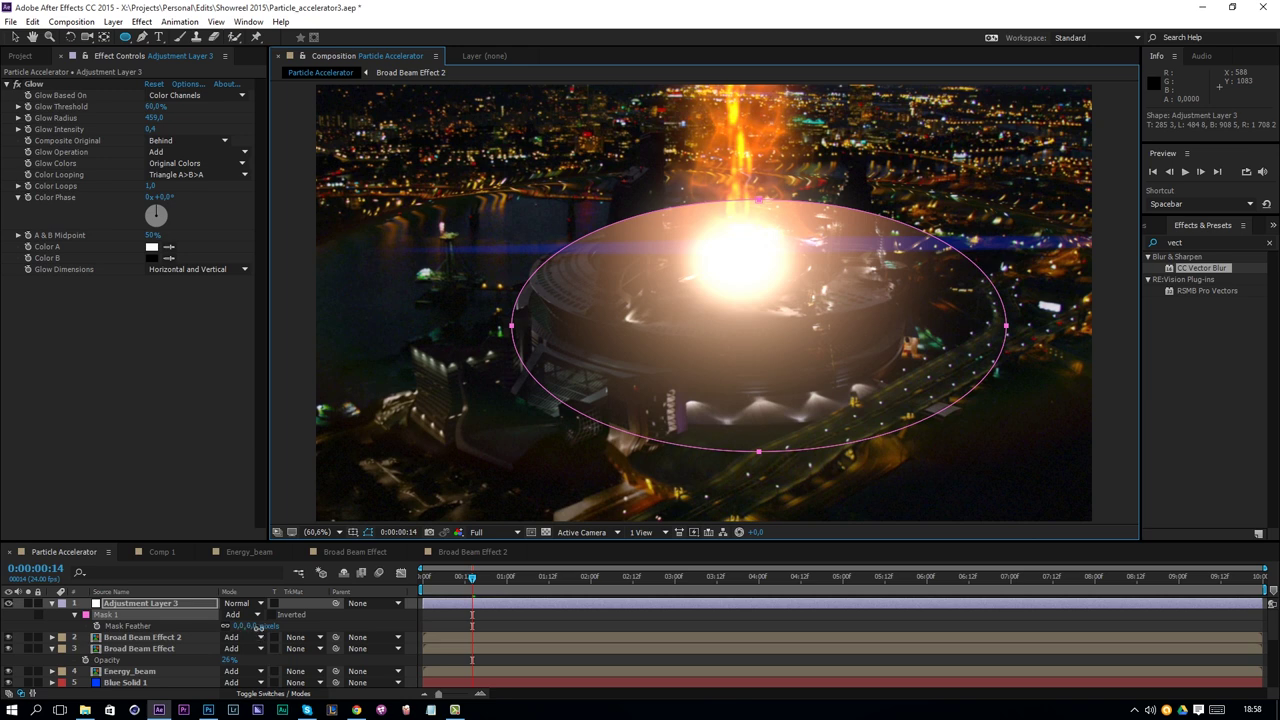
left_click_drag(245, 625, 285, 625)
left_click_drag(497, 632, 432, 634)
key("F2")
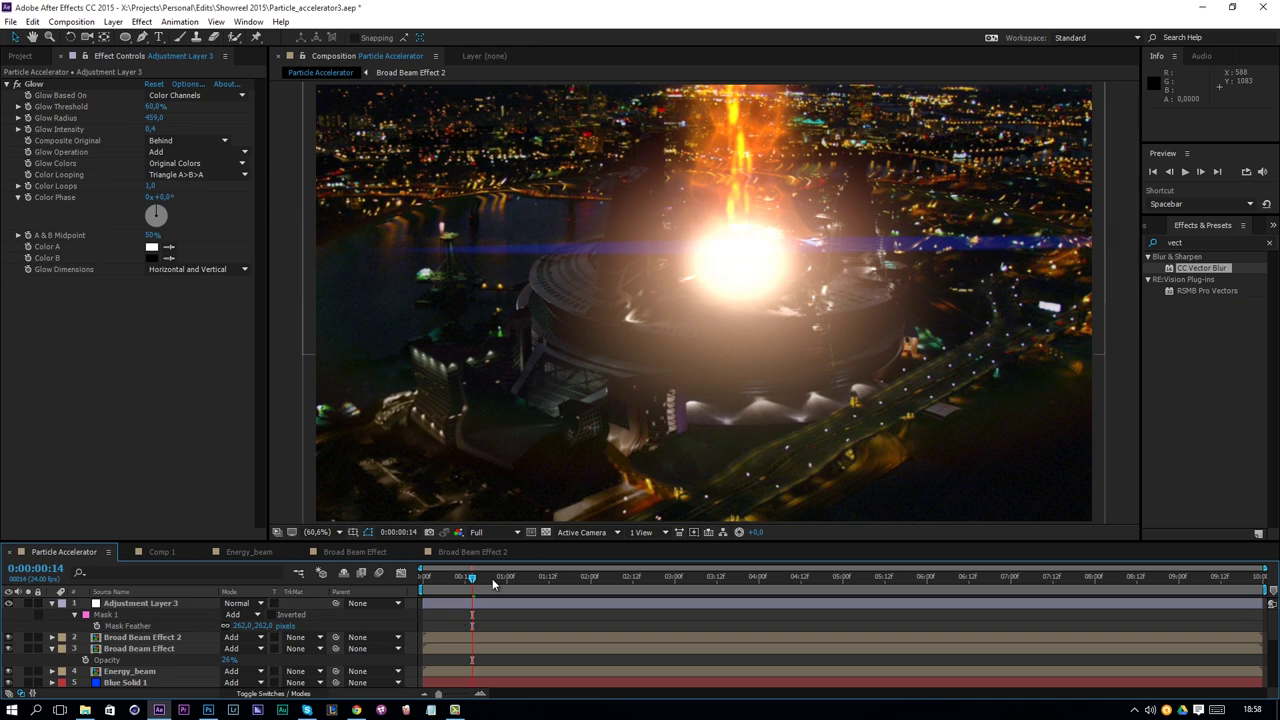
At frame 20, switch the adjustment layer's blending mode to Add and lower its opacity to 46%
left_click(494, 578)
left_click(742, 487)
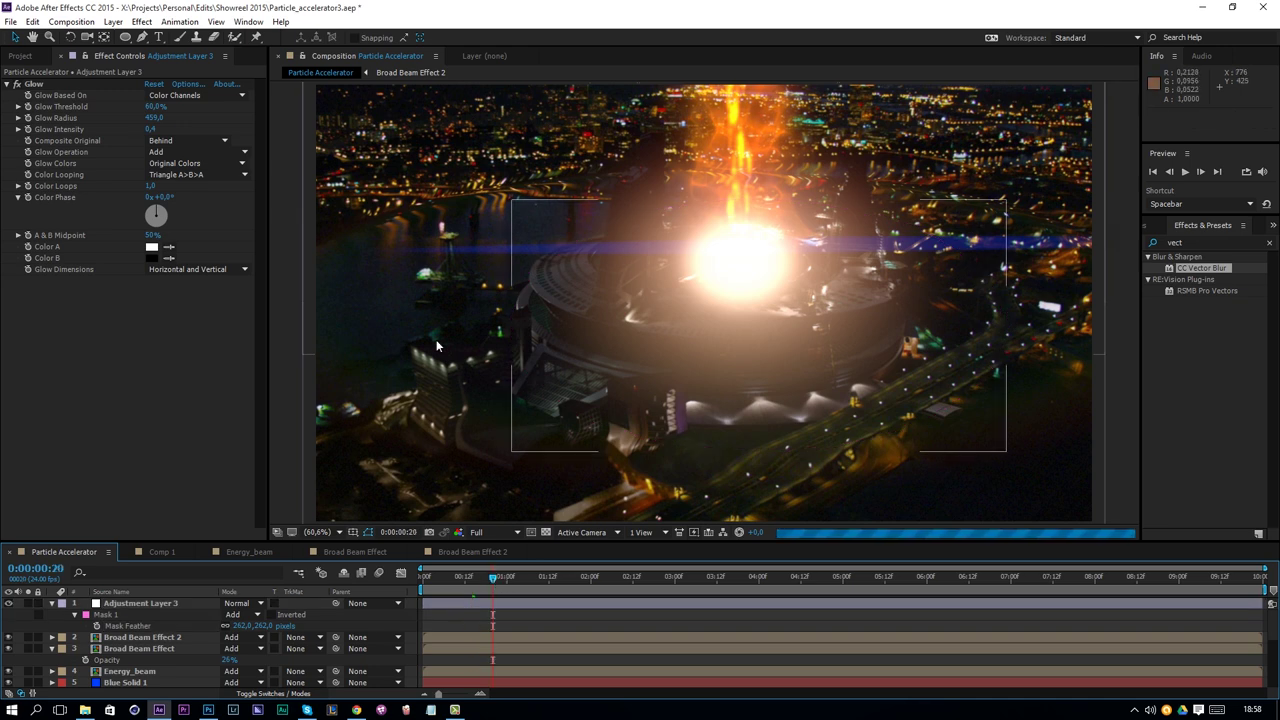
left_click(229, 603)
left_click(242, 158)
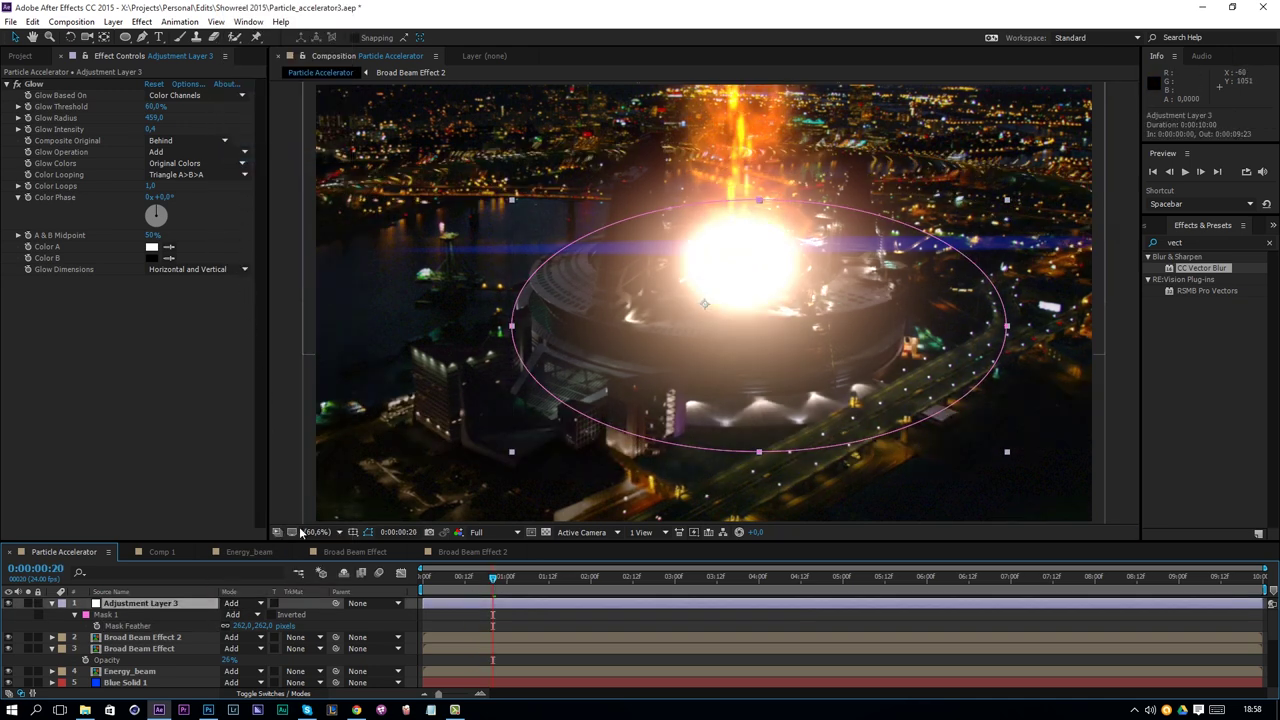
key("t")
left_click(190, 614)
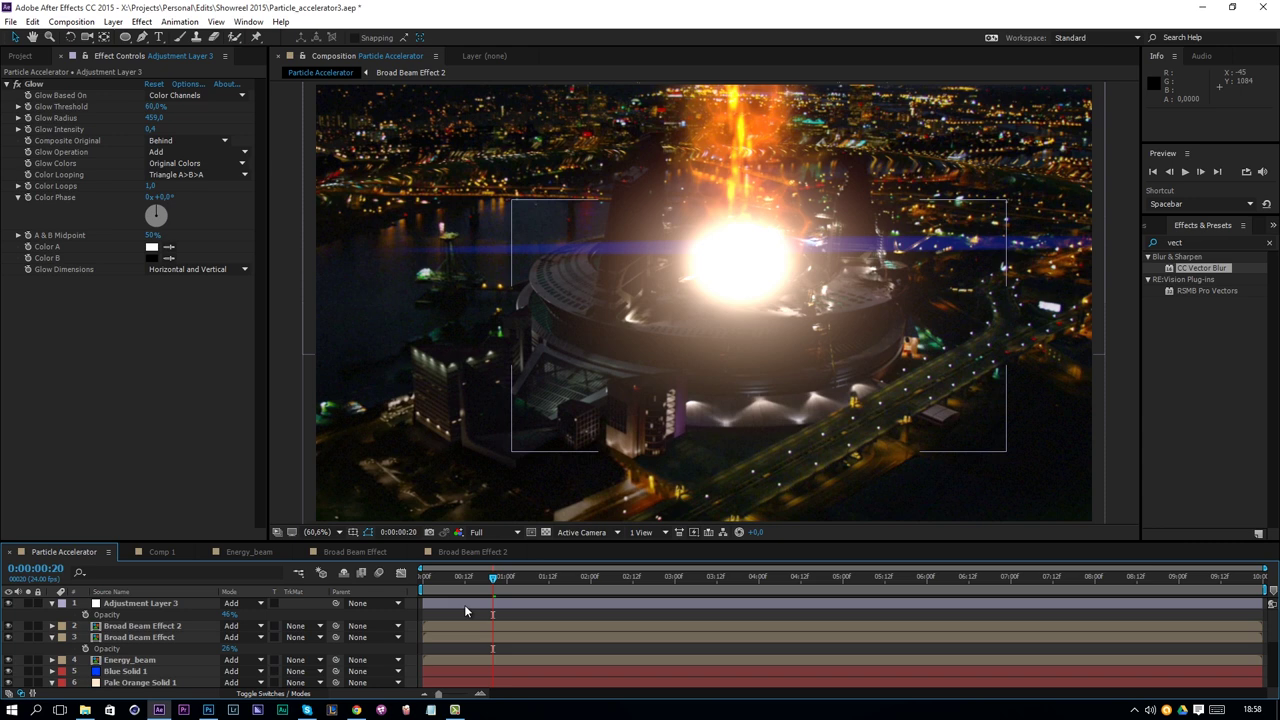
Set the adjustment layer's Glow Intensity to 0.2 and preview the composited beam
left_click(464, 604)
left_click(152, 130)
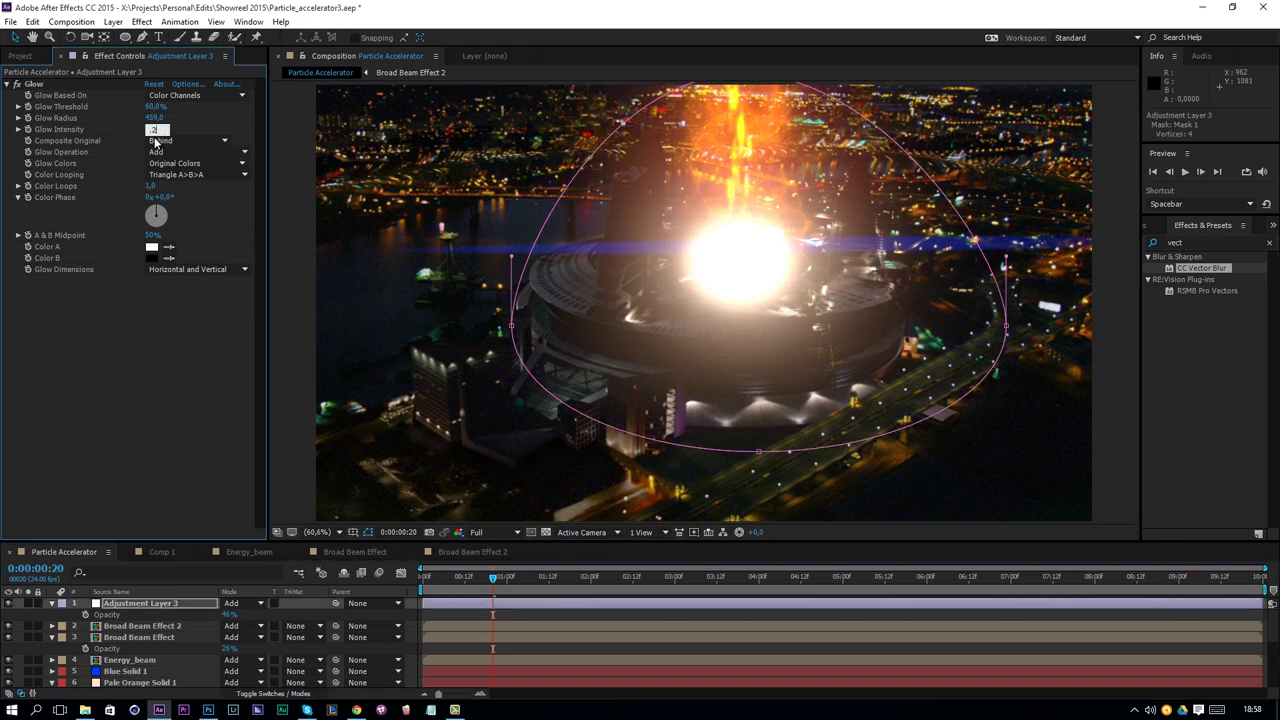
type("0,2")
key("Return")
left_click(688, 622)
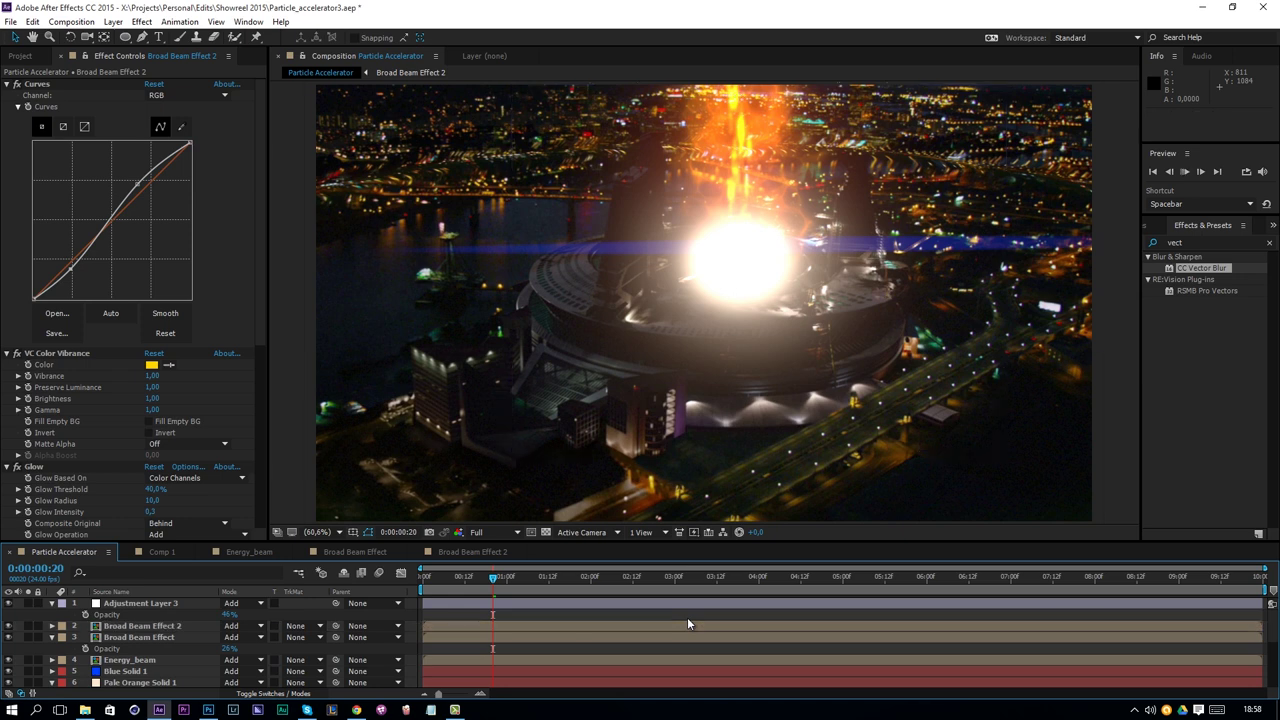
key("space")
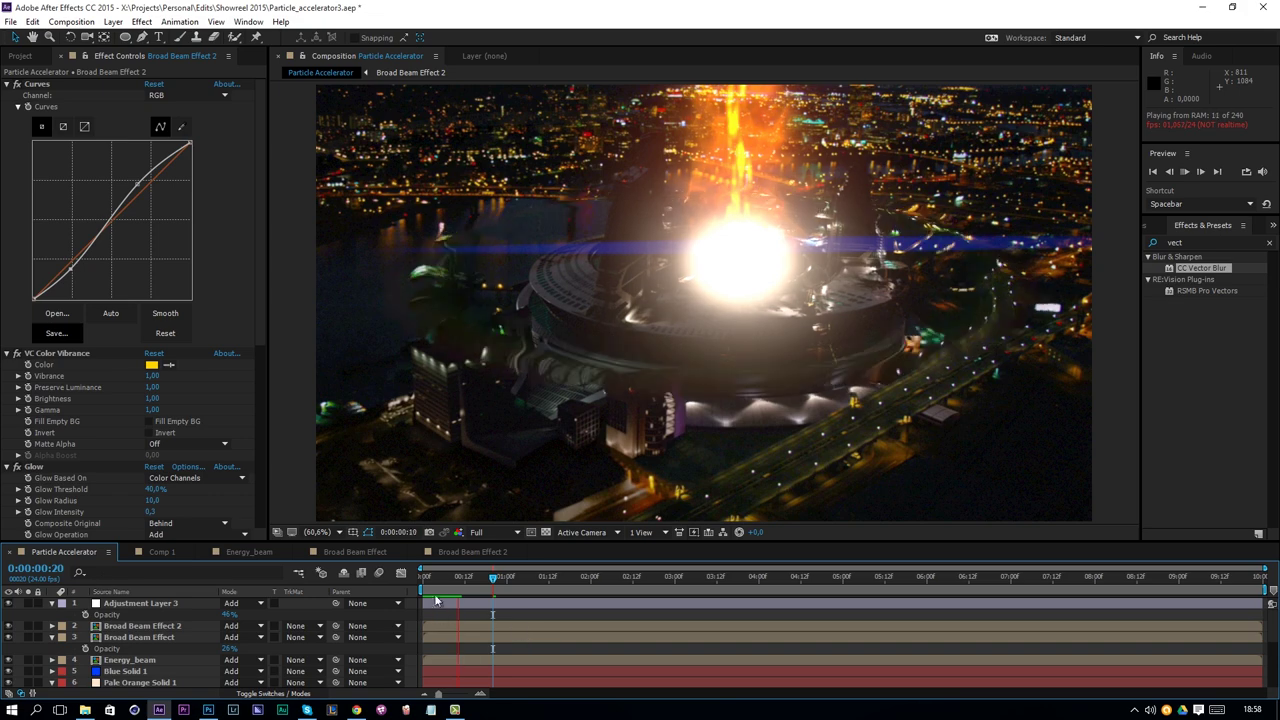
key("space")
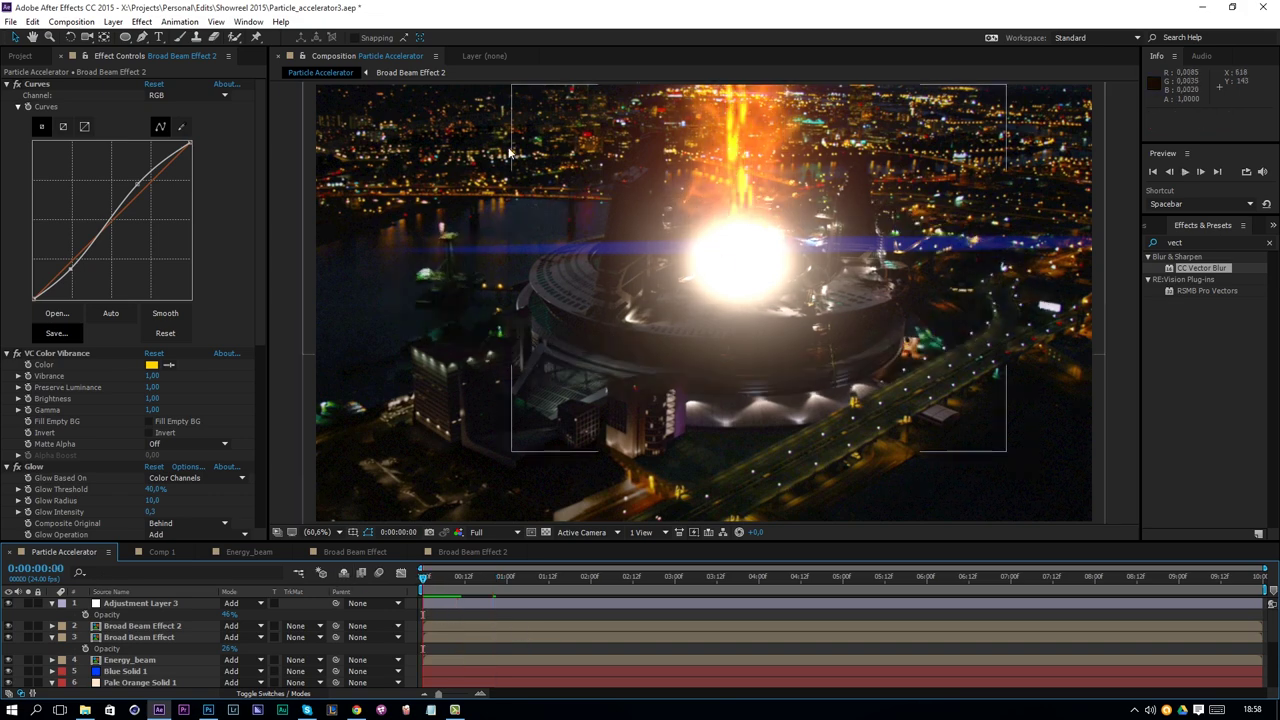
Select all layers in the Particle Accelerator composition
left_click(140, 603)
key("ctrl+a")
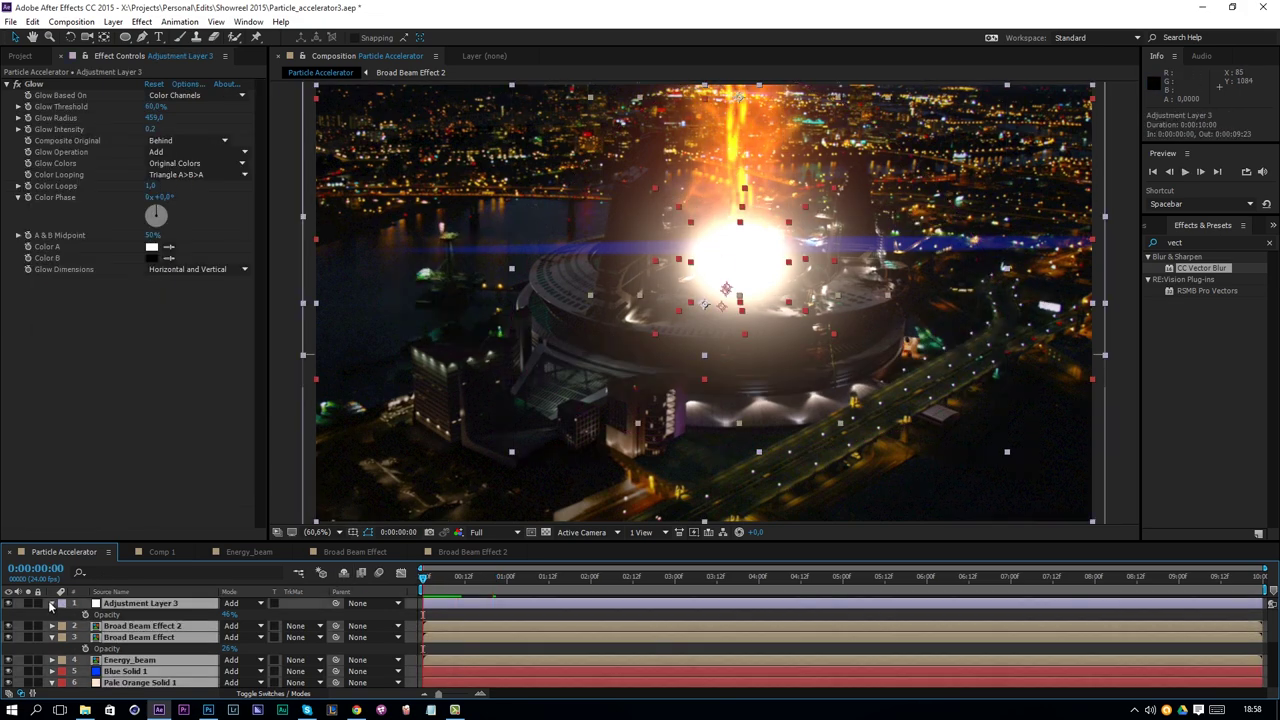
Create a comp-size blue solid of 1920 x 1080 px on top of the layers in Effects_comp
left_click(113, 21)
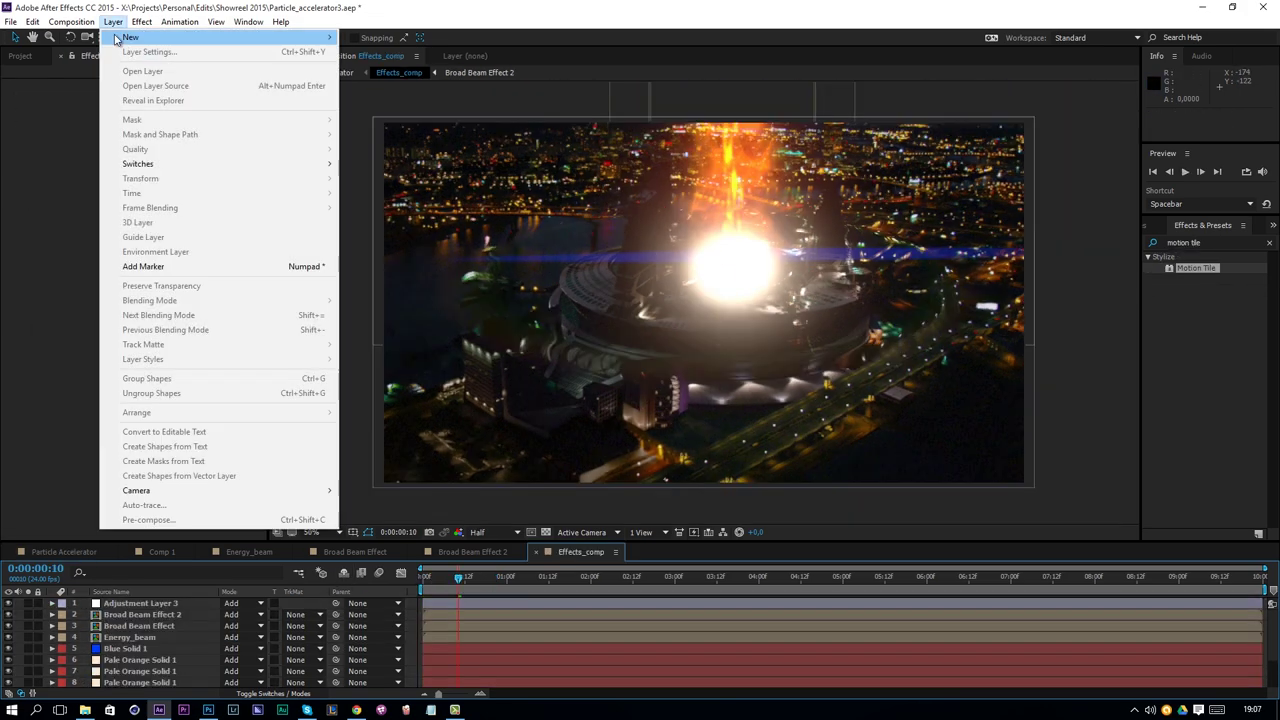
mouse_move(130, 31)
left_click(355, 56)
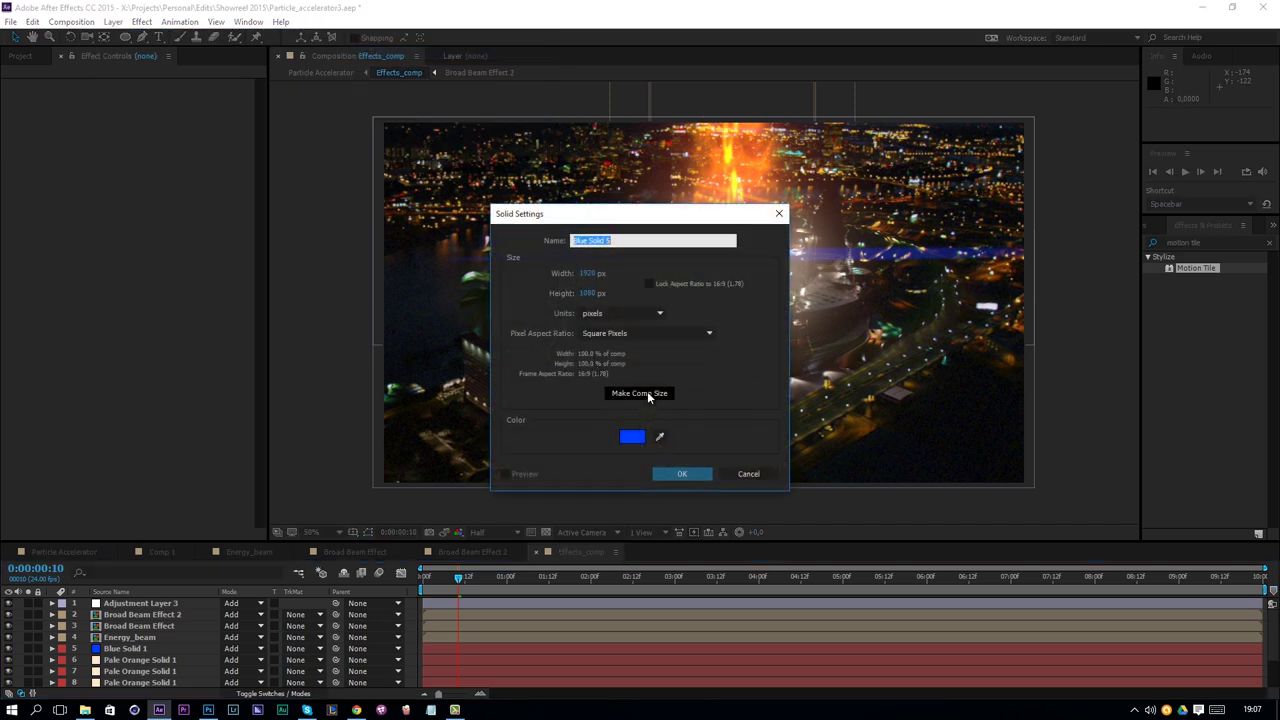
left_click(647, 393)
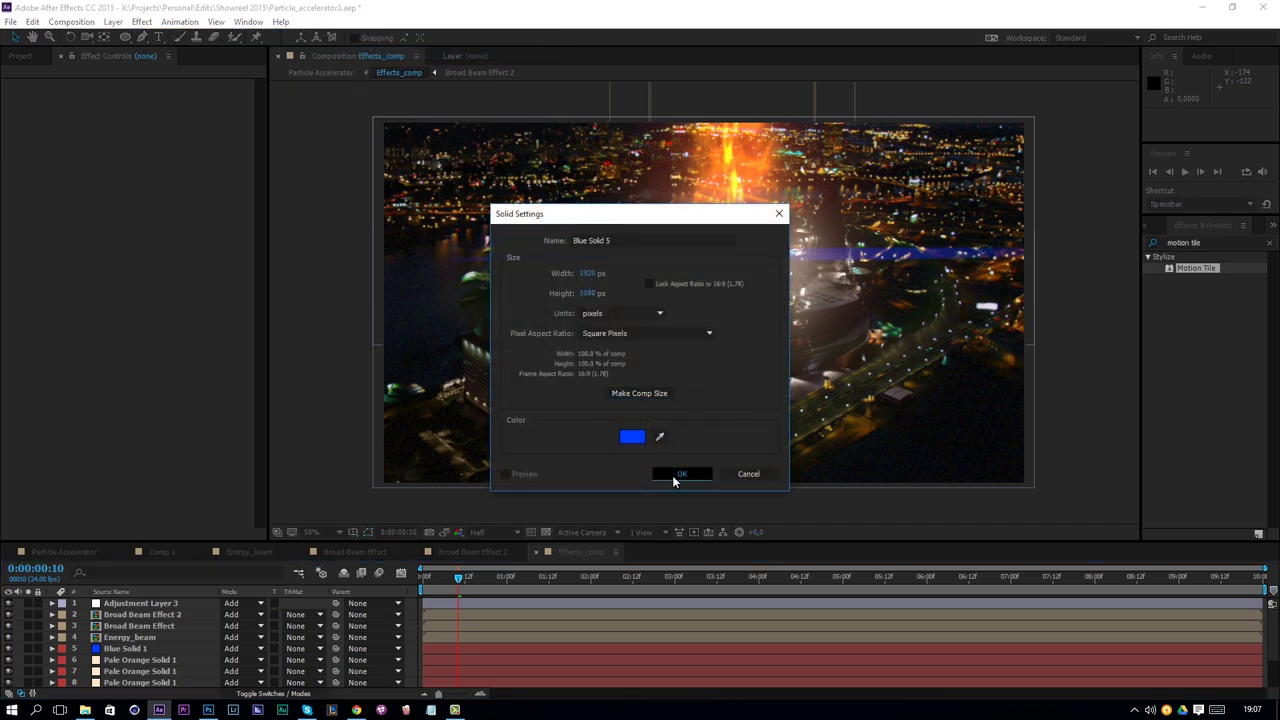
left_click(681, 473)
Search the effects for "advanced" and apply Advanced Lightning to the new blue solid
left_click(1195, 242)
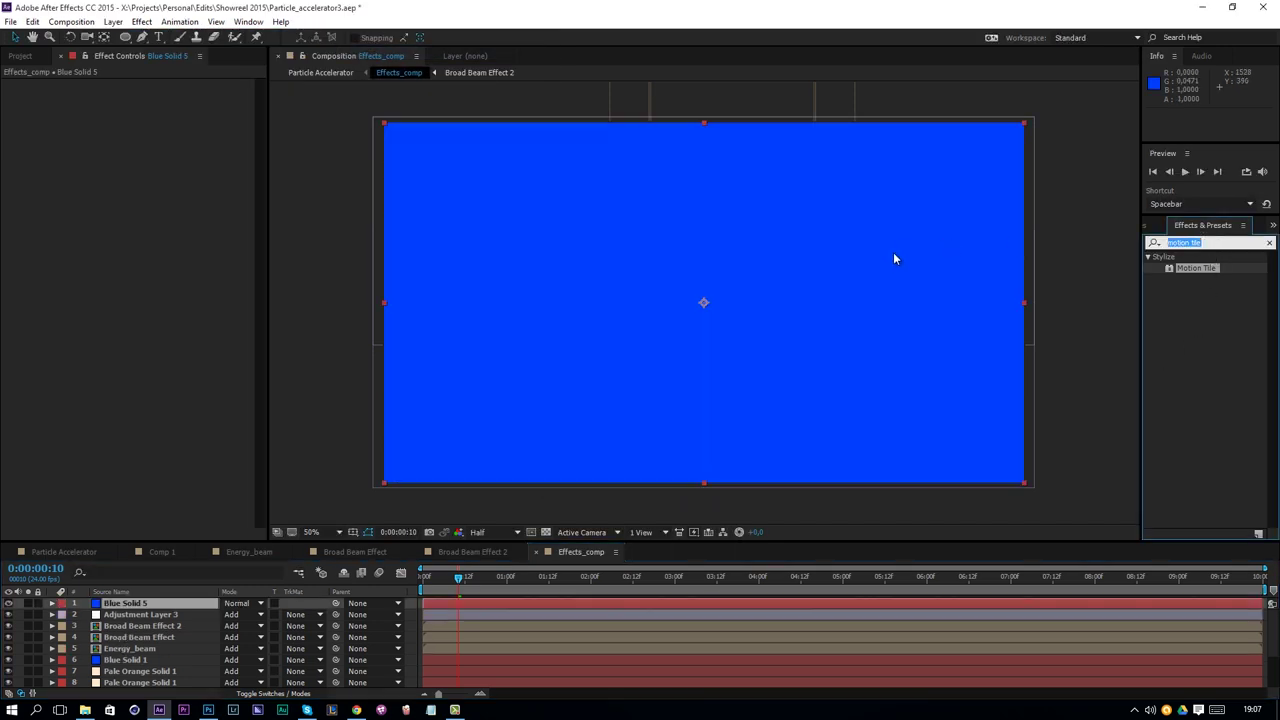
type("advanced")
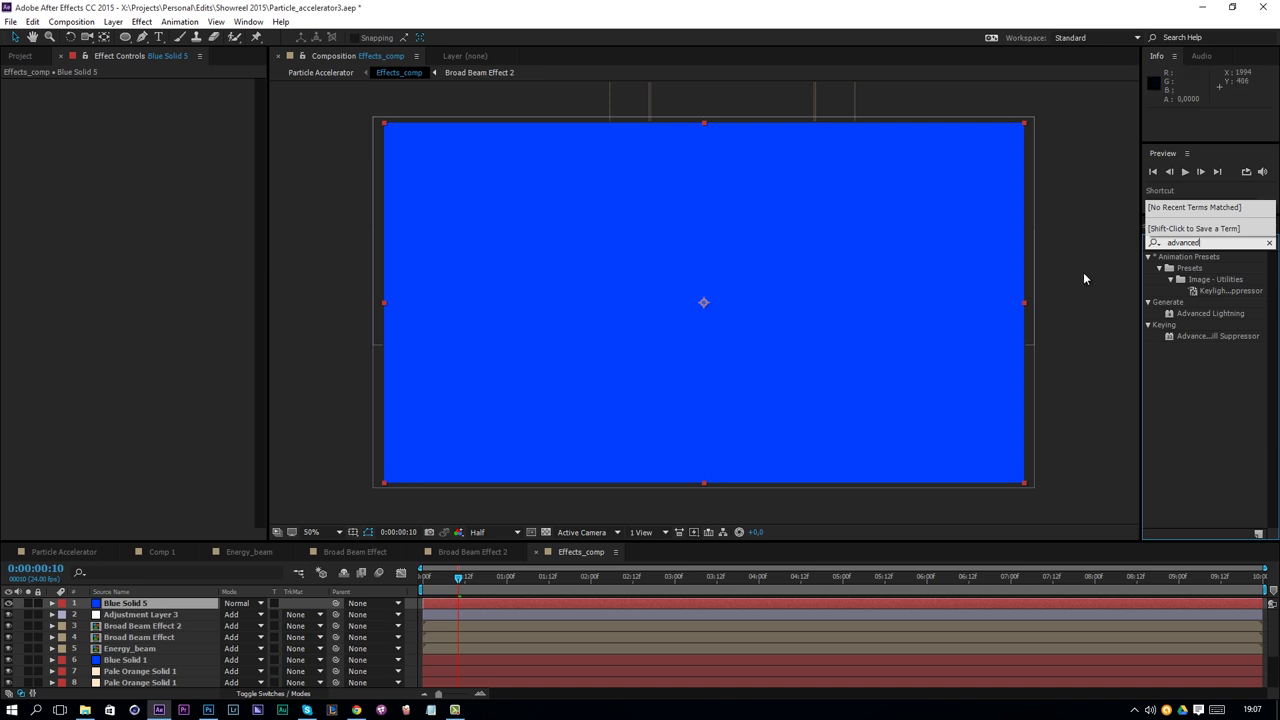
left_click_drag(1209, 315, 860, 315)
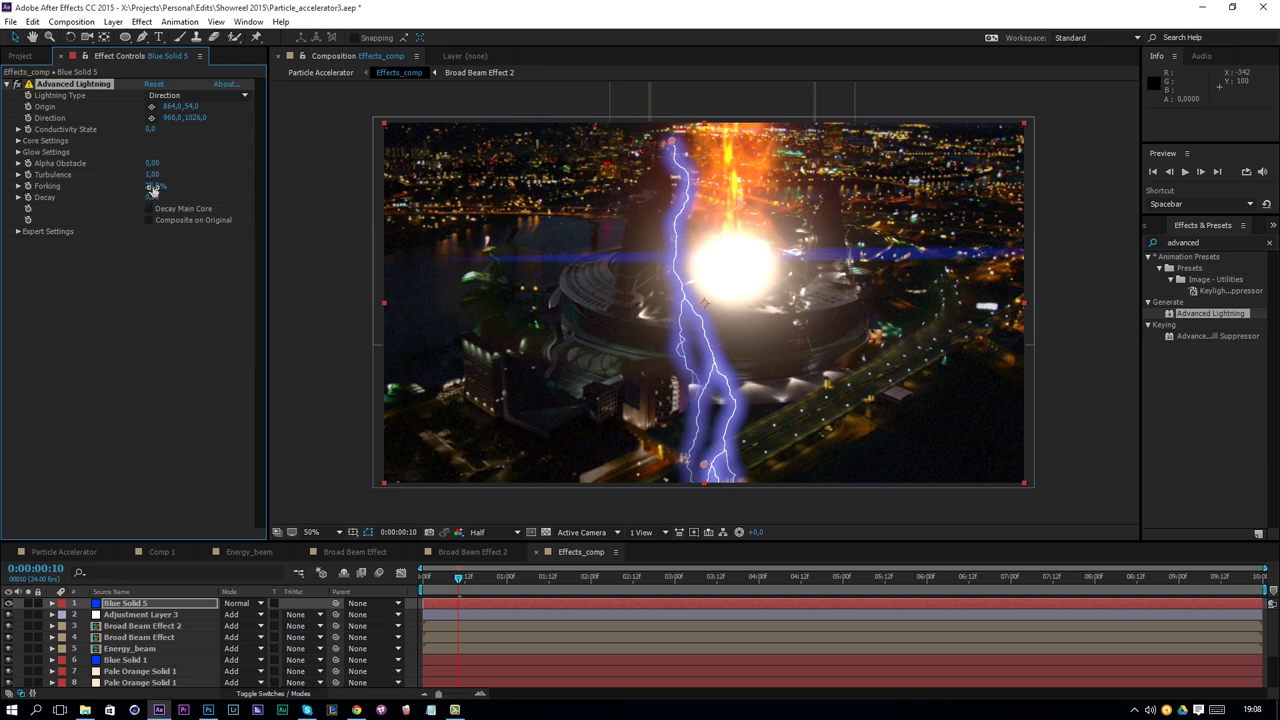
Set Advanced Lightning's Min. Forkdistance to 32 and its Lightning Type to Strike
left_click(17, 232)
left_click(149, 254)
type("32")
key("Return")
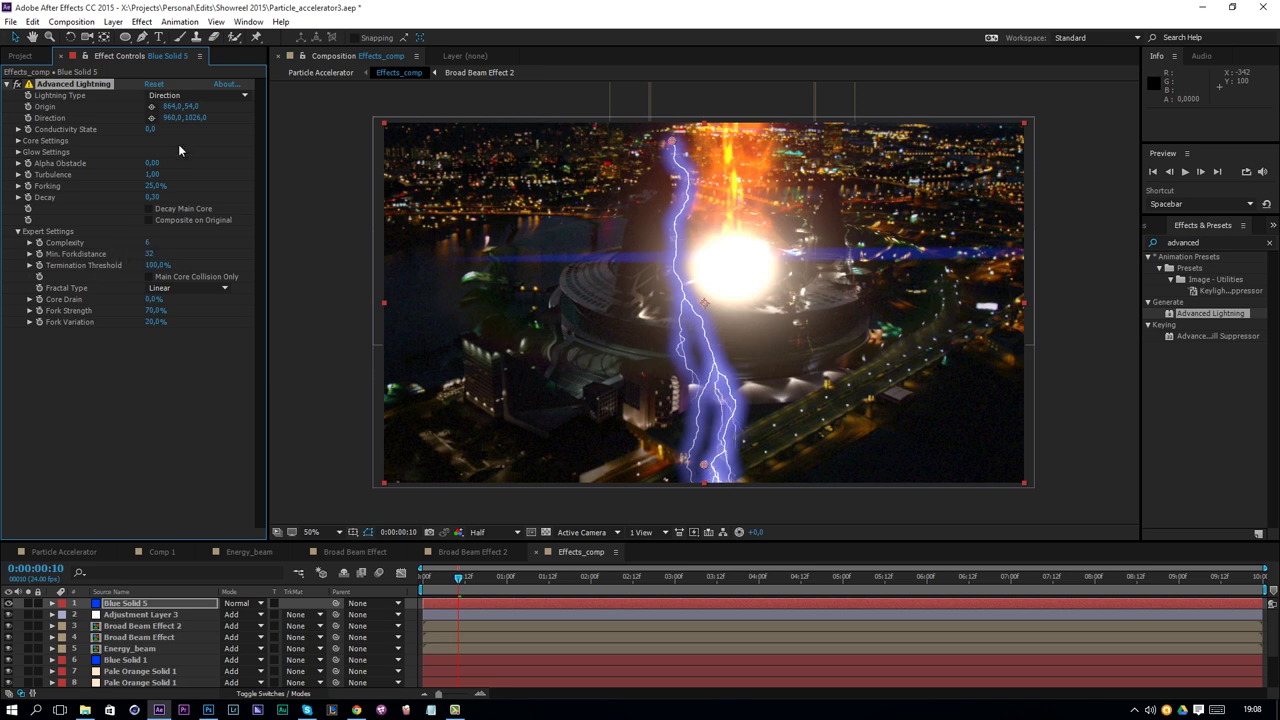
left_click(179, 95)
left_click(180, 126)
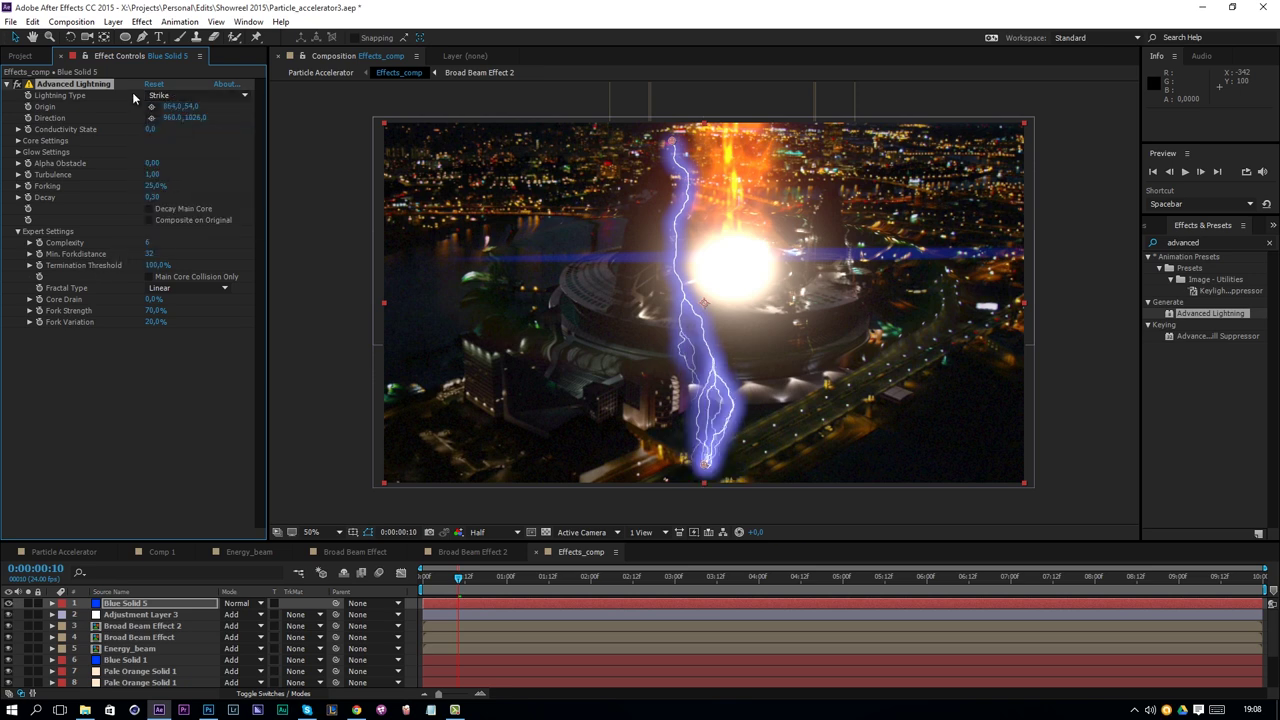
Animate the lightning's Conductivity State with the expression time*150
left_click(28, 129, "alt")
type("t")
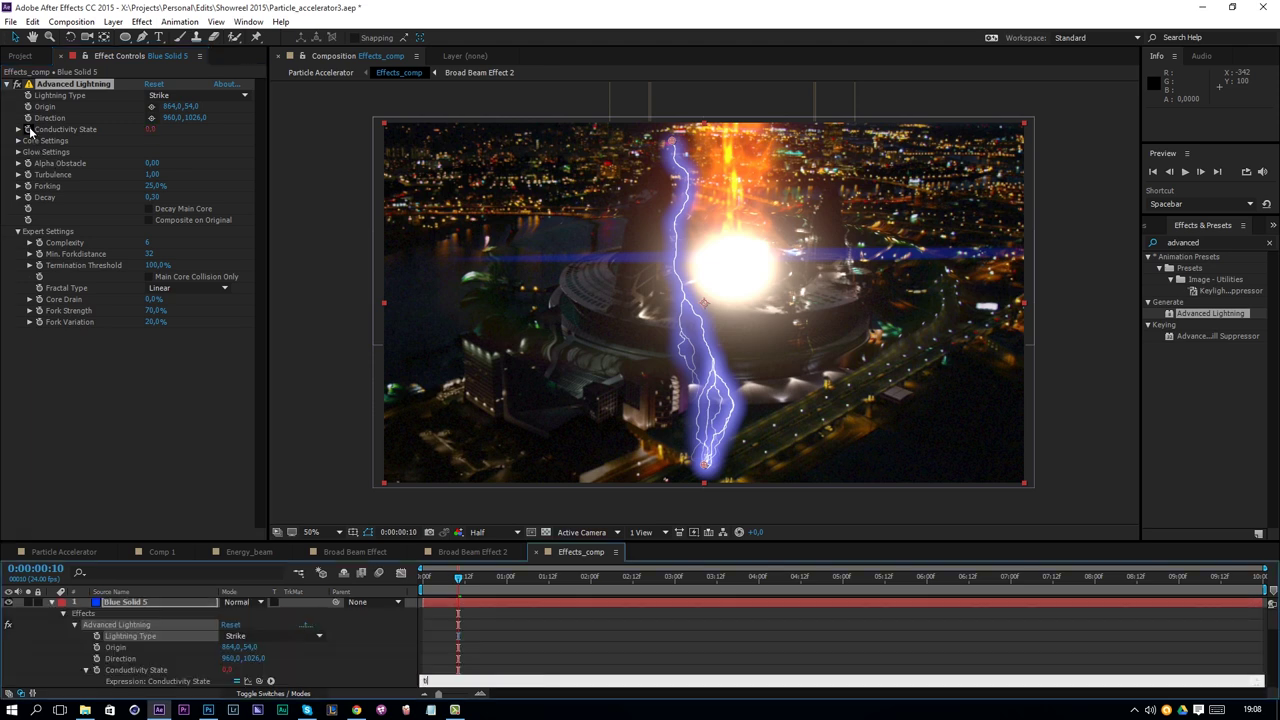
type("ime*150")
key("KP_Enter")
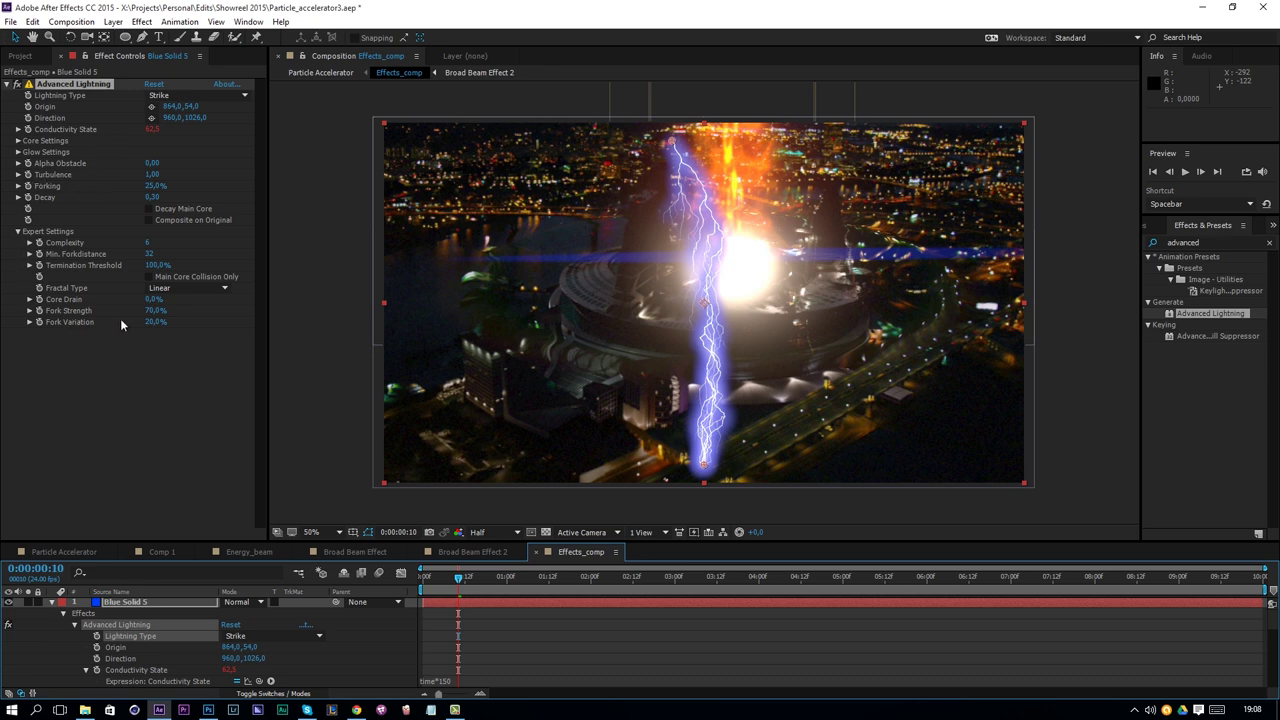
Set the Advanced Lightning's Fork Strength to 25%
left_click(152, 311)
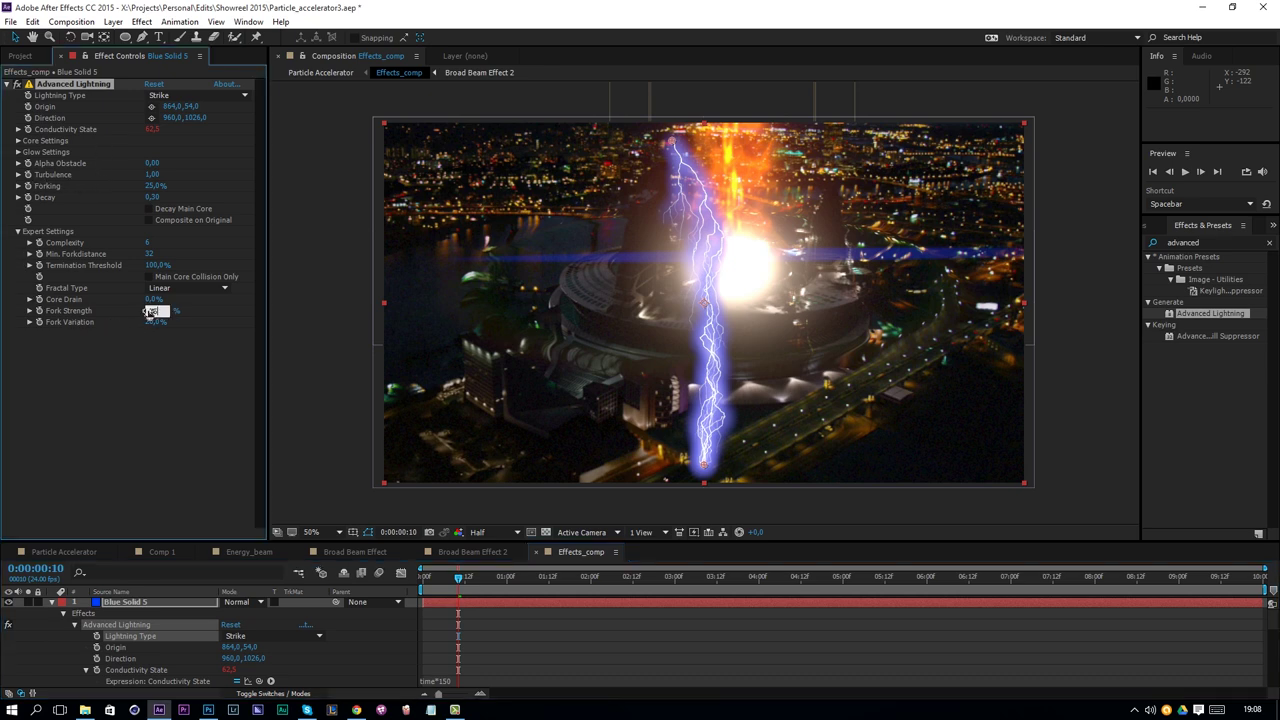
type("0")
key("Return")
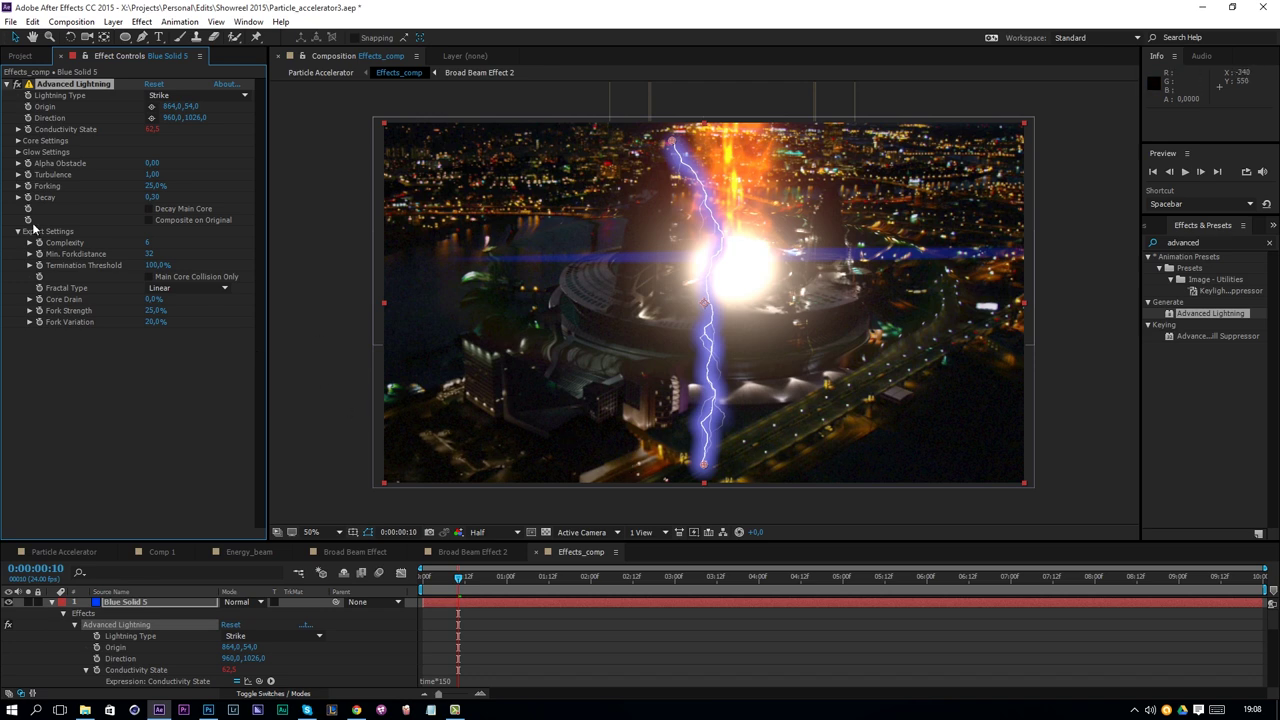
Set the lightning's Glow Radius to 5 and its Glow Color to orange
left_click(17, 152)
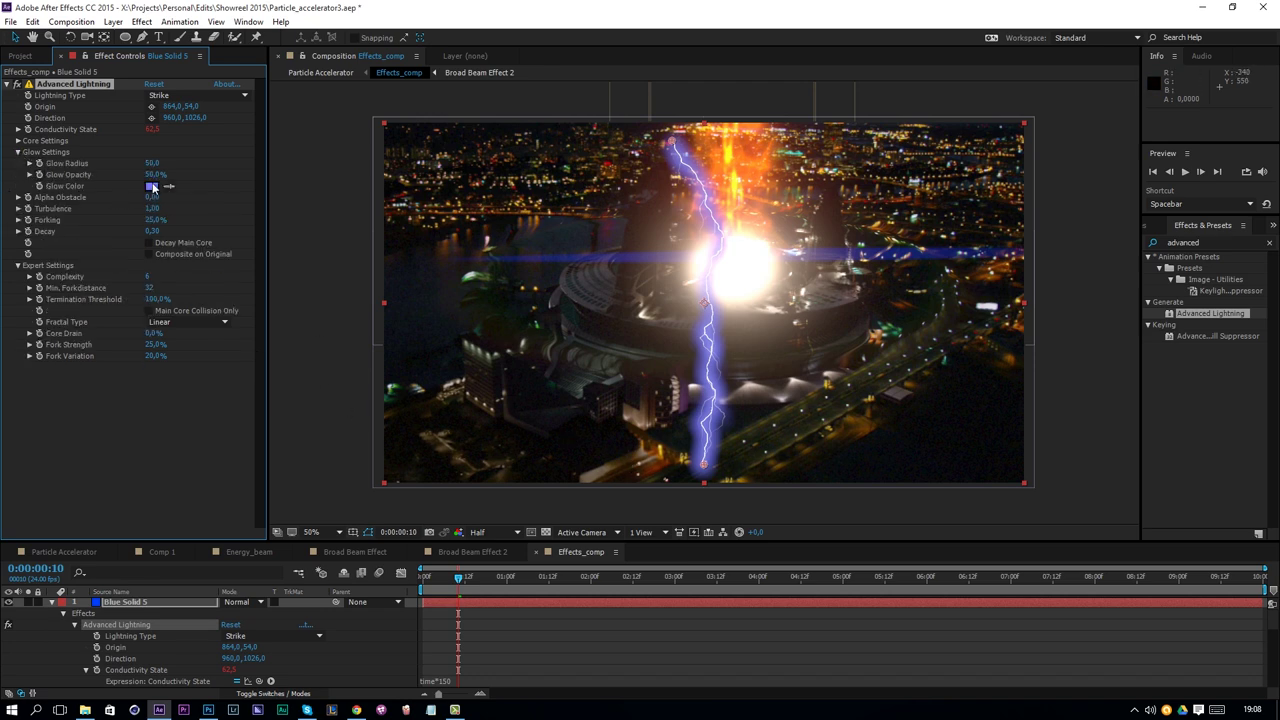
left_click_drag(151, 175, 150, 165)
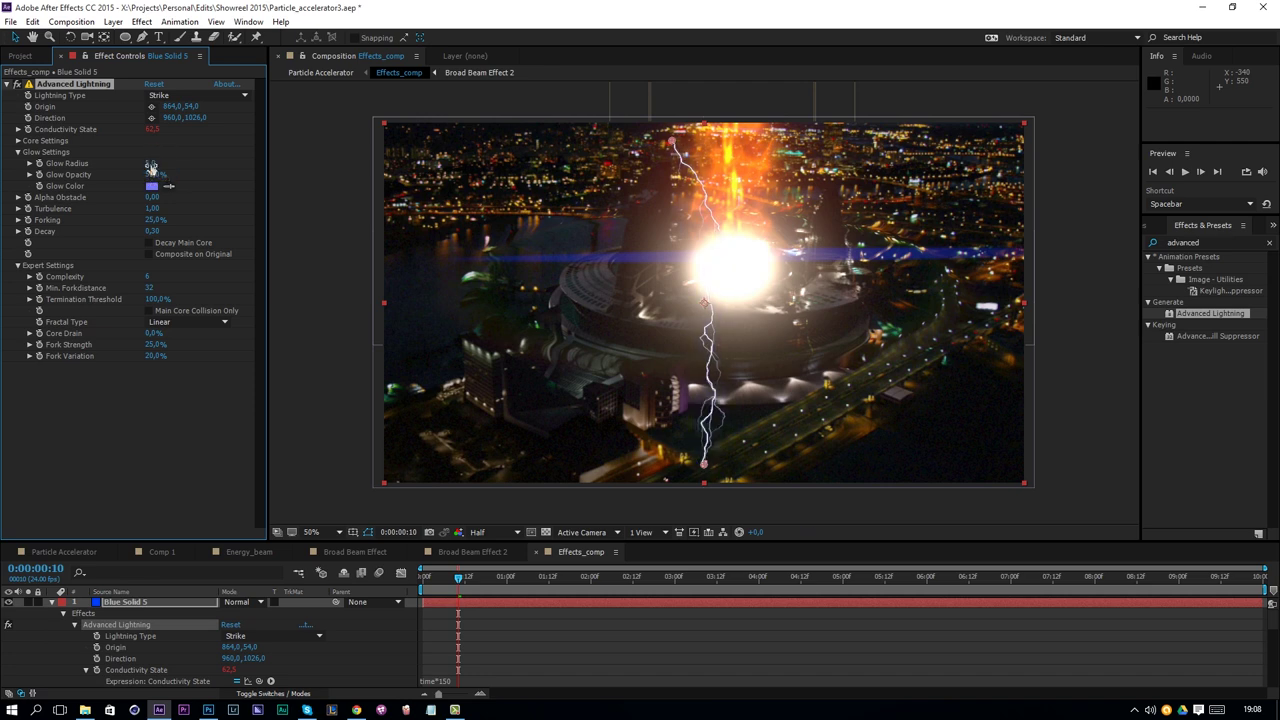
left_click(151, 186)
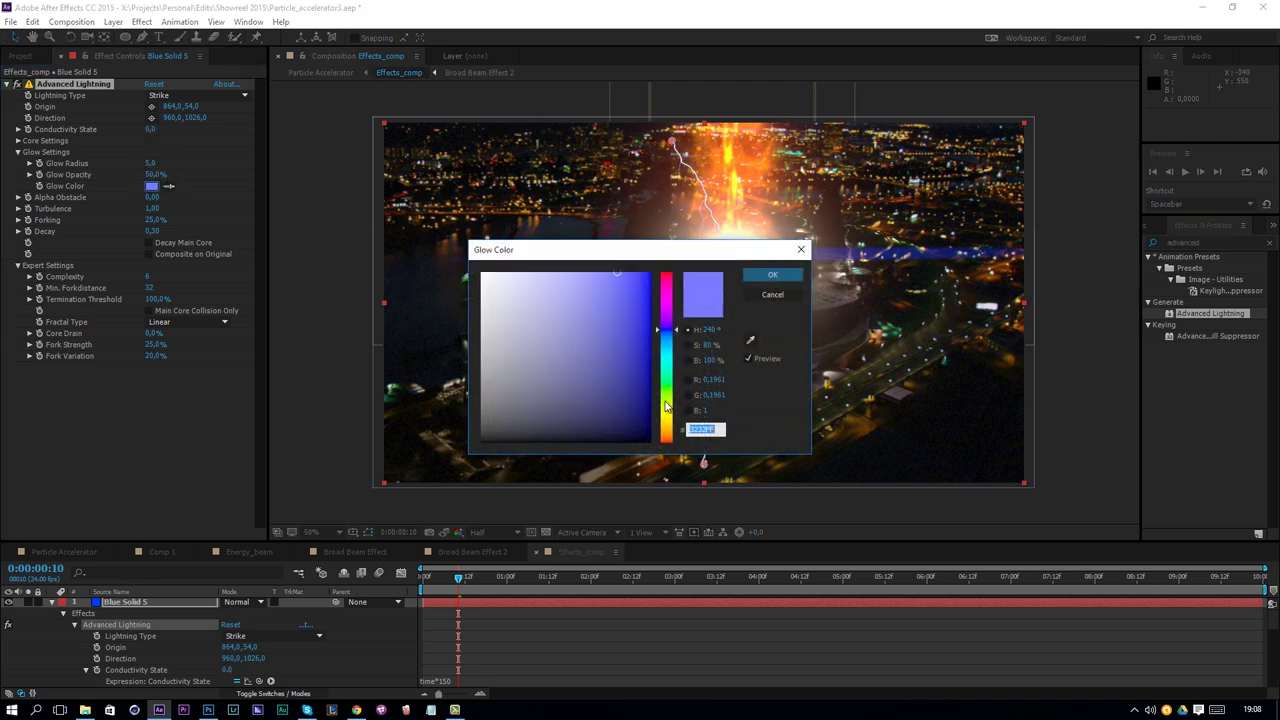
left_click(669, 437)
key("Return")
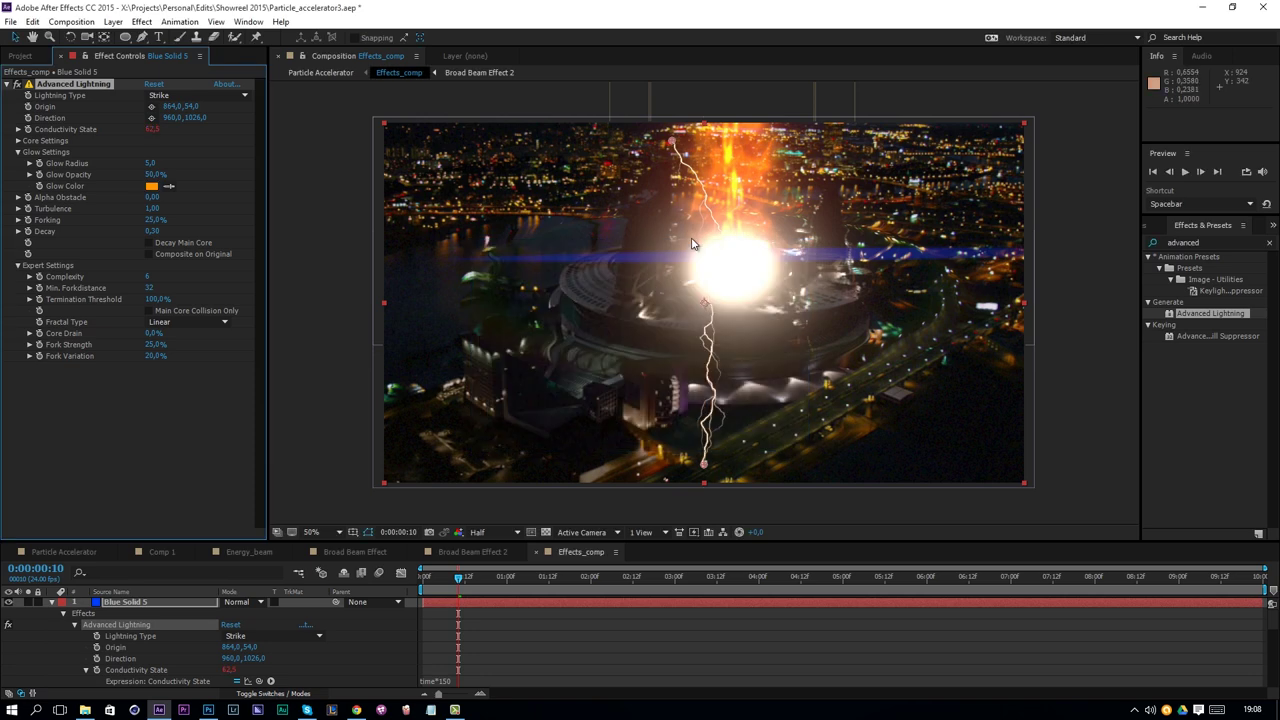
Apply a Stylize Glow effect to the lightning solid
left_click(141, 21)
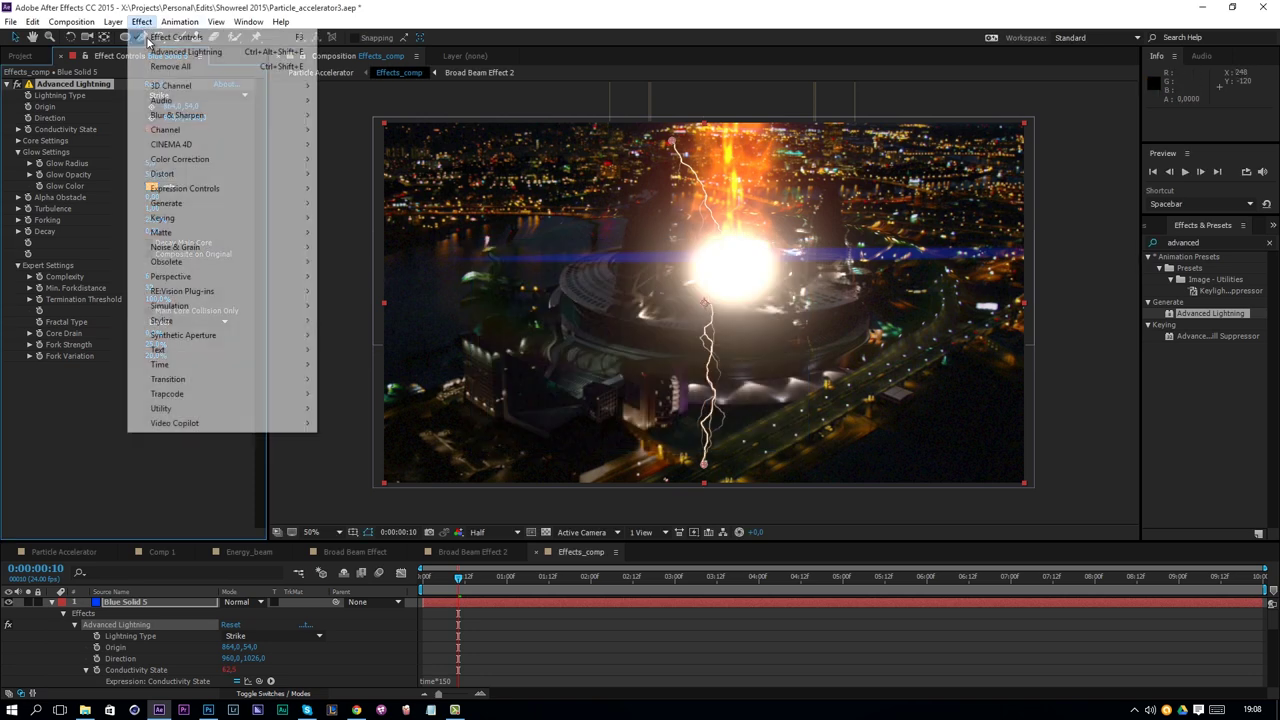
mouse_move(183, 322)
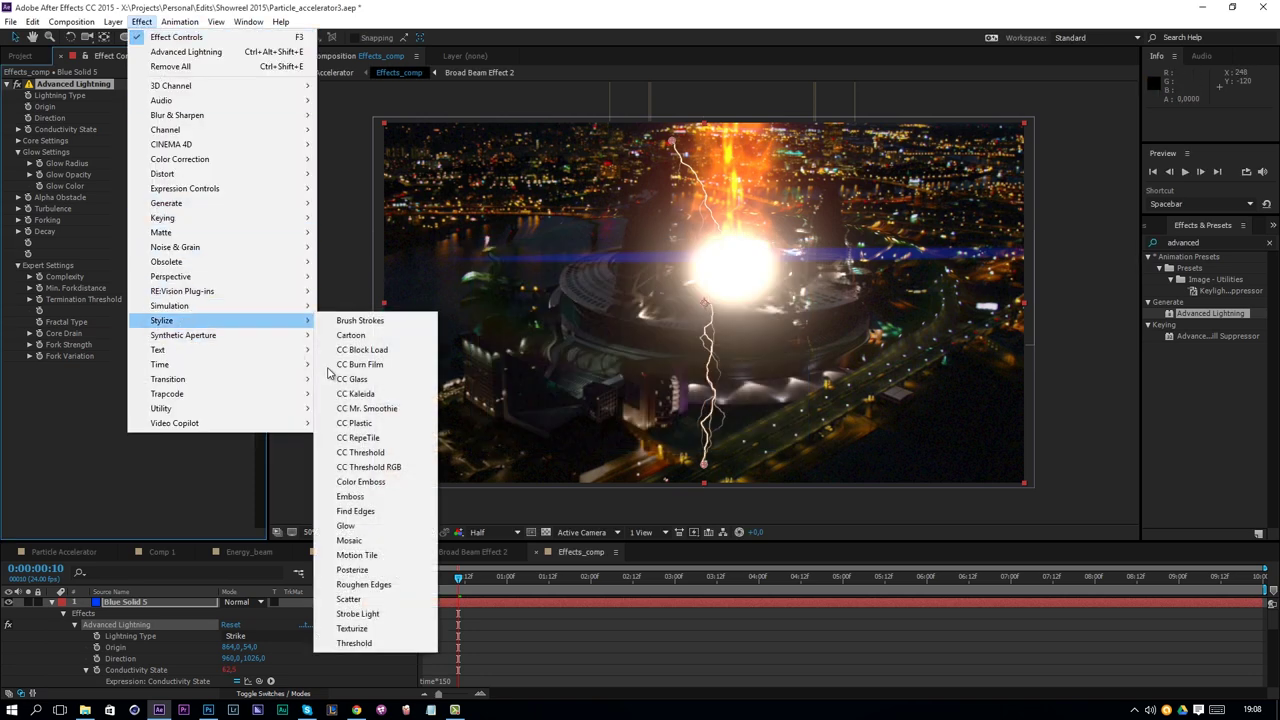
left_click(345, 526)
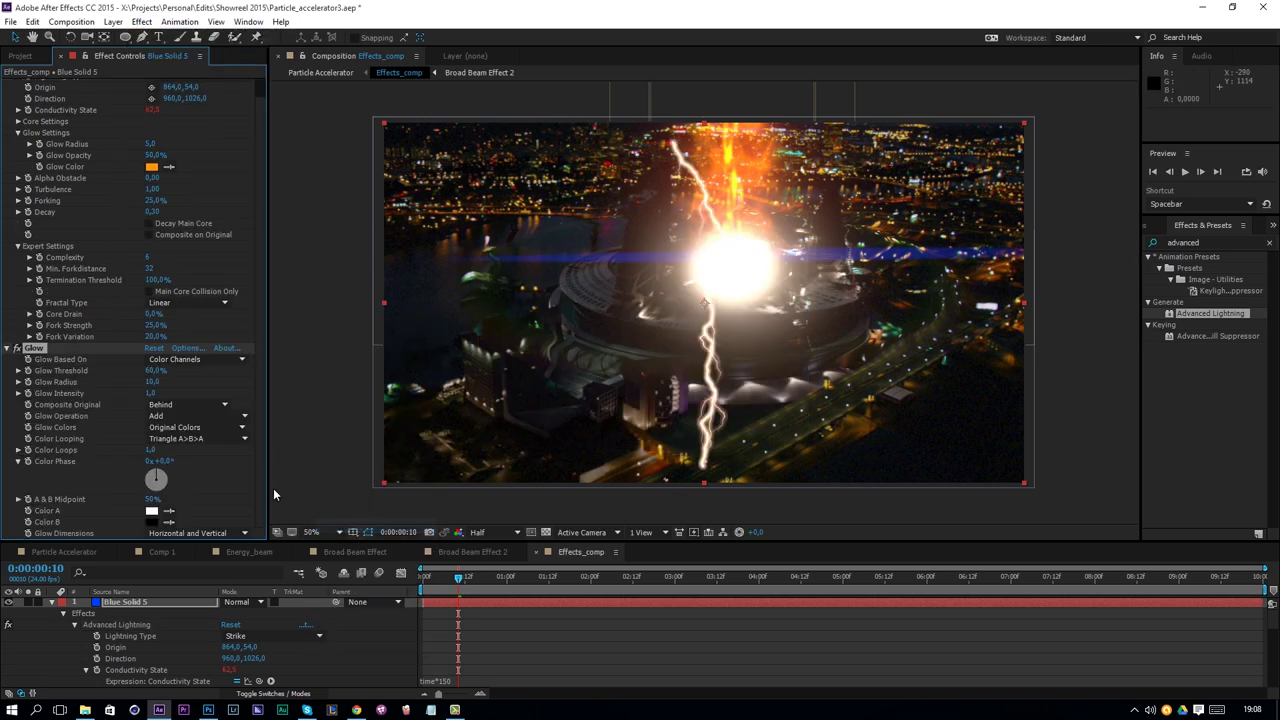
Set the Glow effect to A & B Colors, with a yellow-orange Color A and an orange Color B
left_click(180, 427)
left_click(175, 463)
left_click(151, 511)
left_click_drag(670, 443, 663, 429)
left_click(772, 274)
left_click(152, 521)
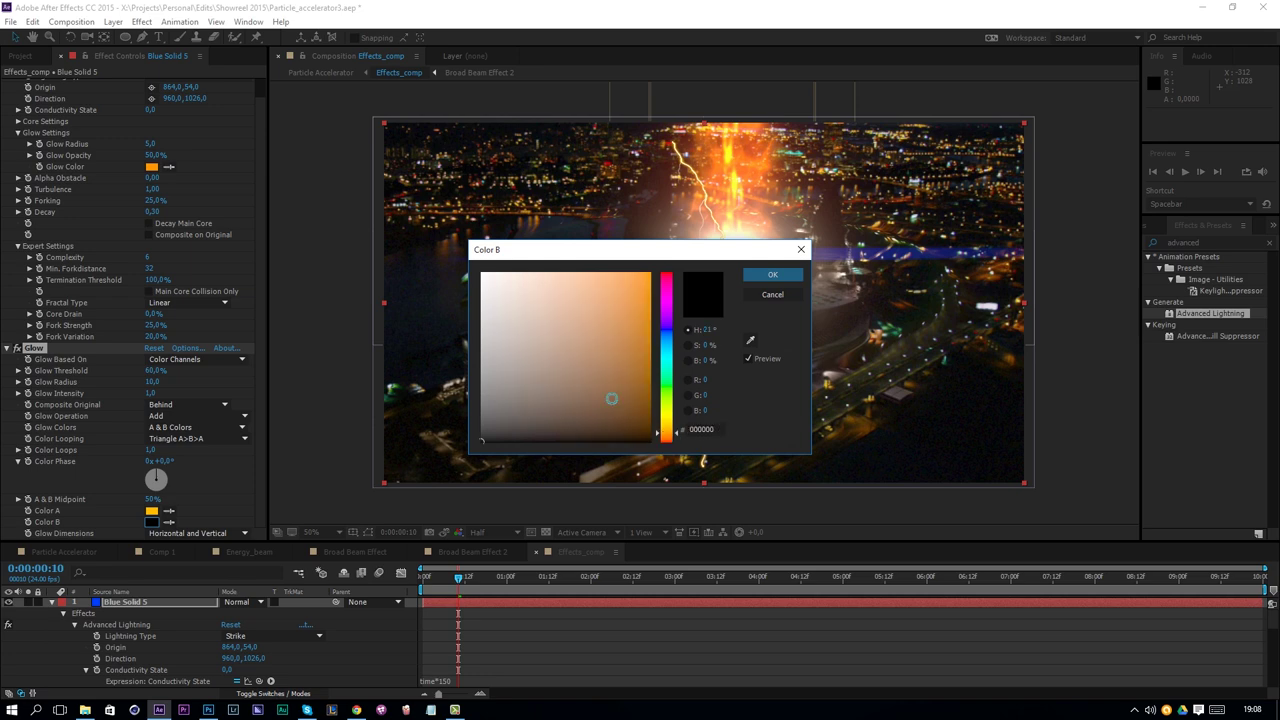
left_click(772, 274)
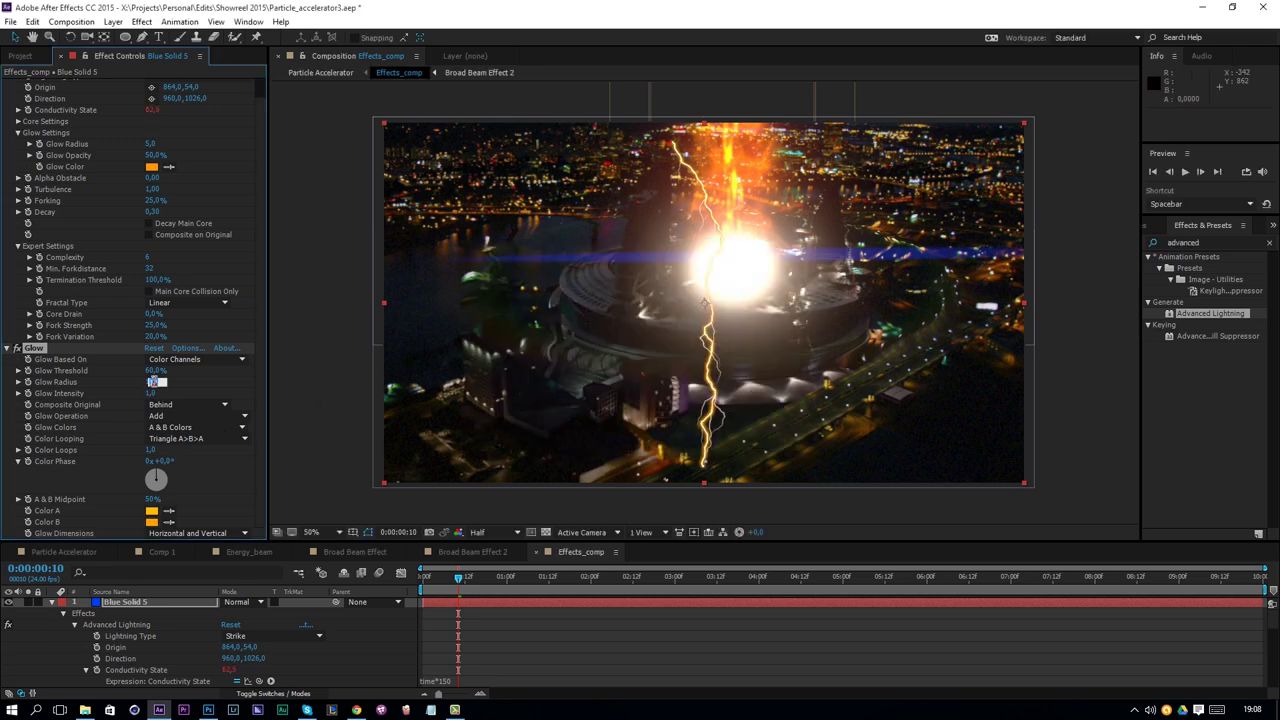
Duplicate the Glow effect, giving the copy radius 169 and intensity 0.5 and the original intensity 0.2
key("ctrl+d")
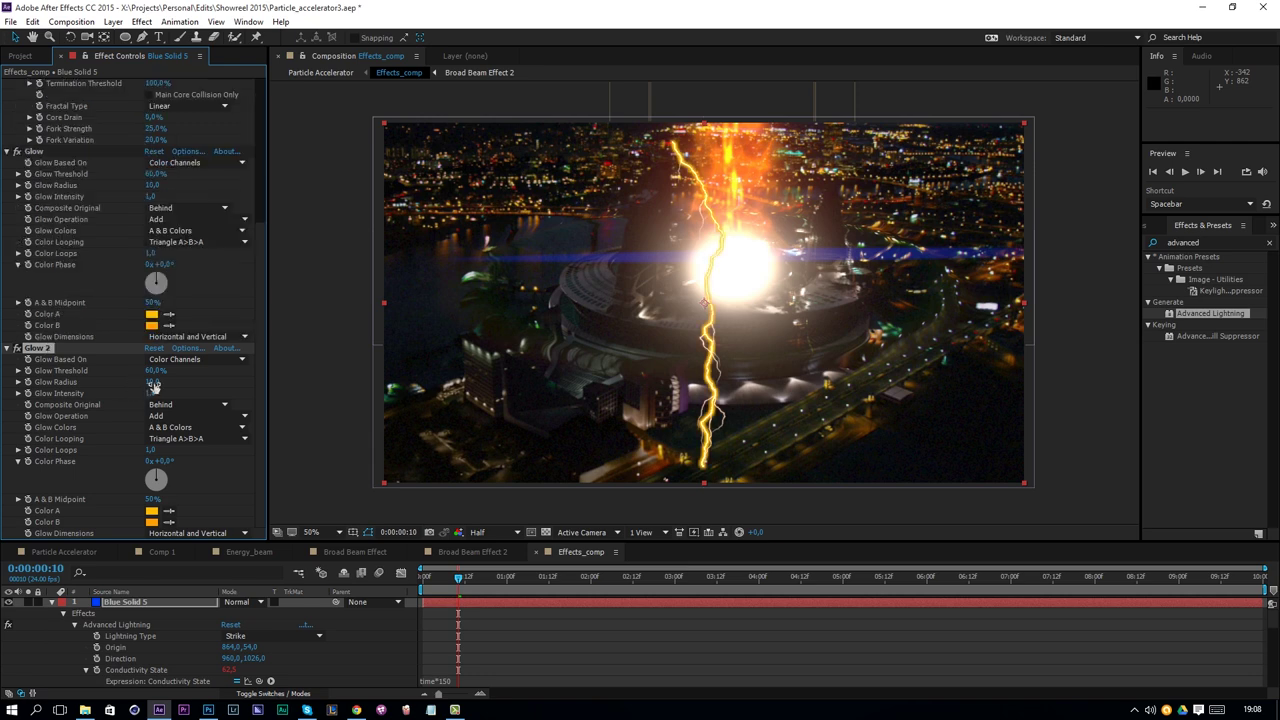
left_click_drag(168, 383, 262, 383)
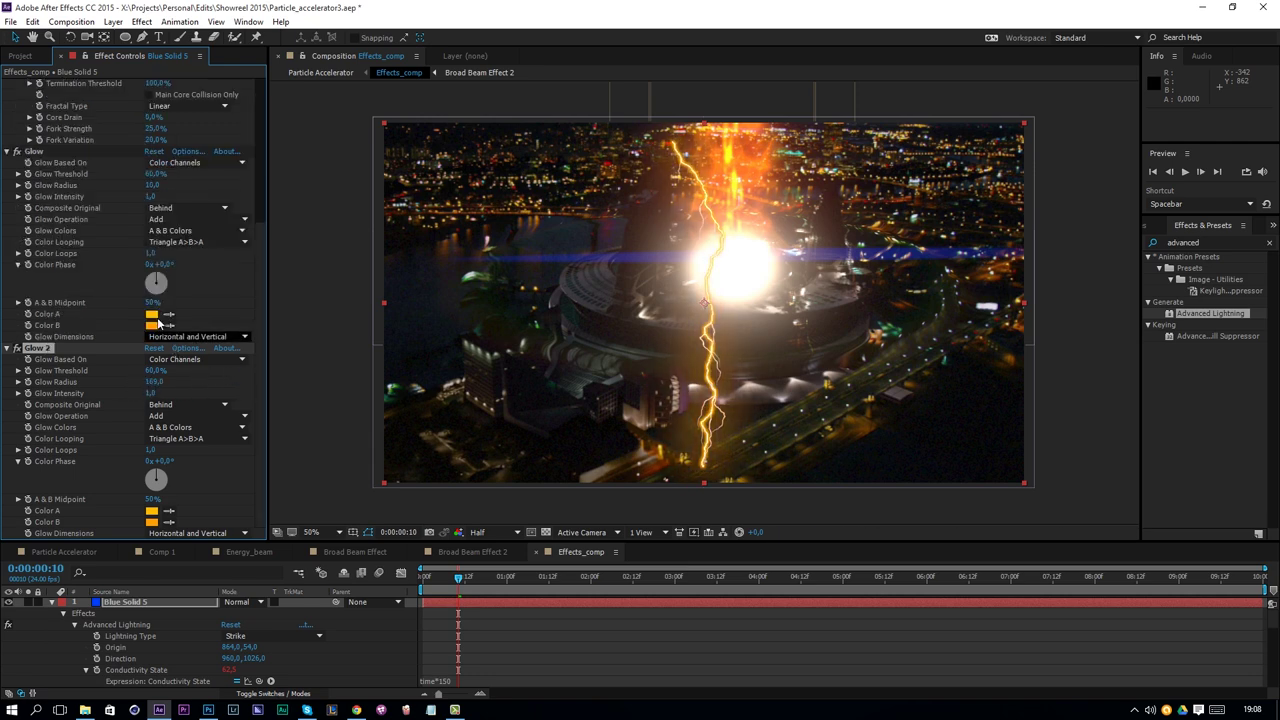
left_click(150, 197)
key("Return")
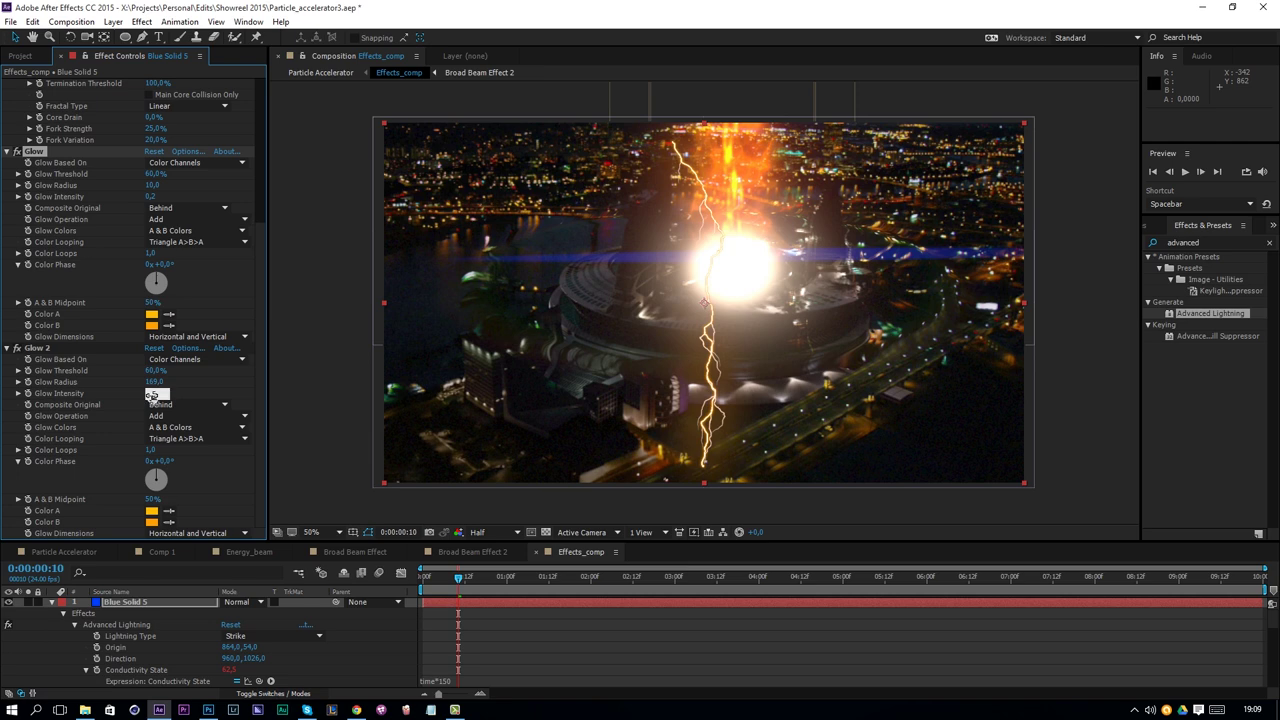
left_click(150, 395)
Change the second Glow's Color B to a deeper orange and its Color A to orange FF4200
left_click(151, 522)
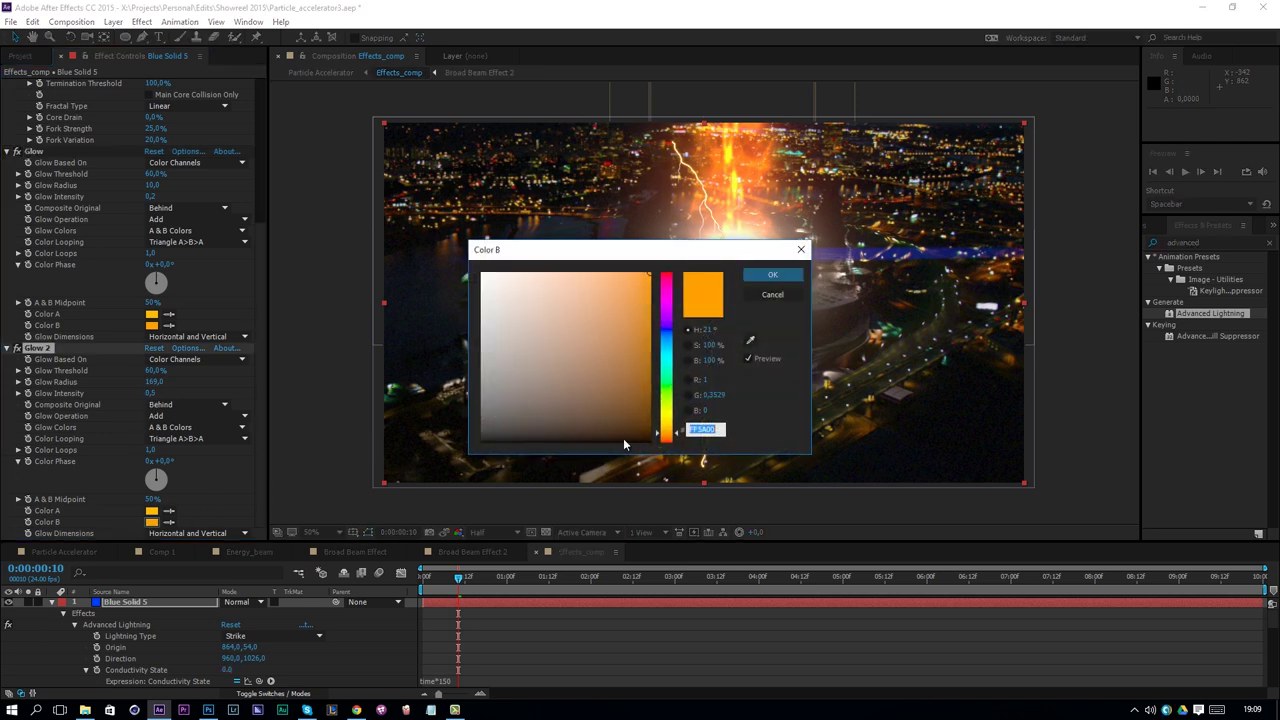
left_click(668, 442)
key("Return")
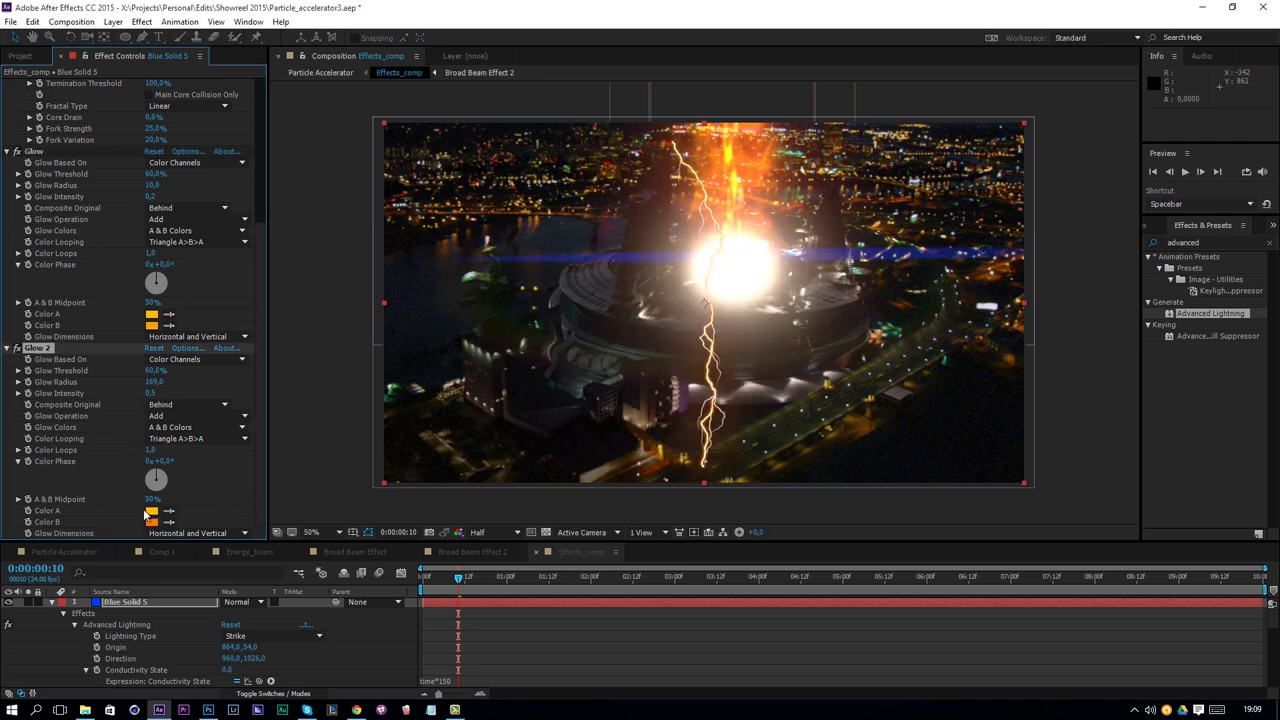
left_click(151, 511)
left_click(668, 434)
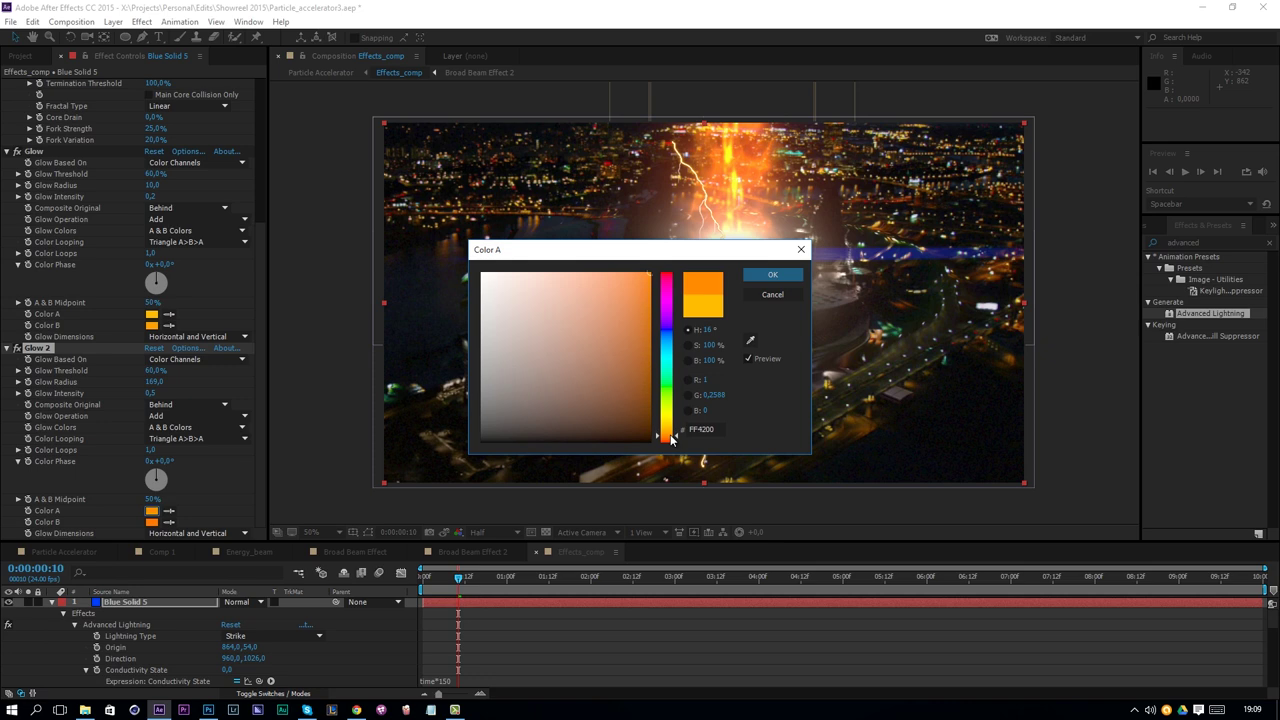
key("Return")
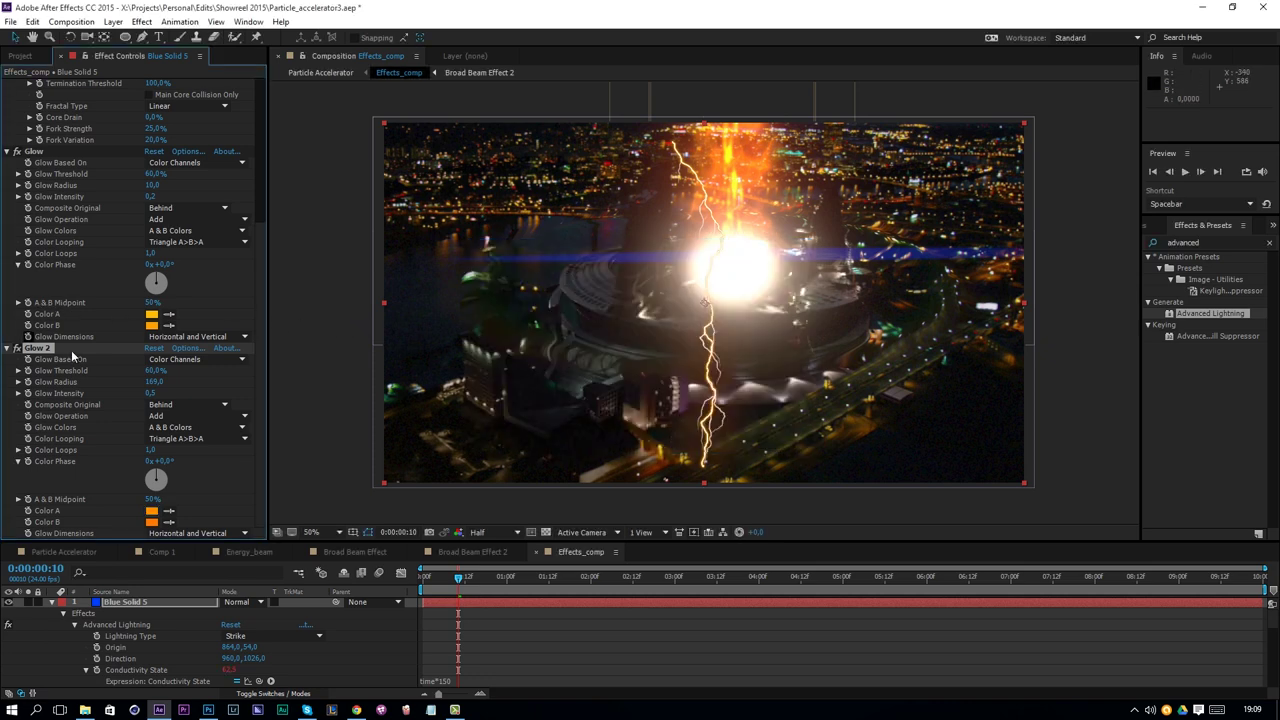
Place the lightning's Origin at 1040, 434 in the bright ball and its Direction at 838, 132 on the building's upper-left tower
scroll(93, 144, "up", 6)
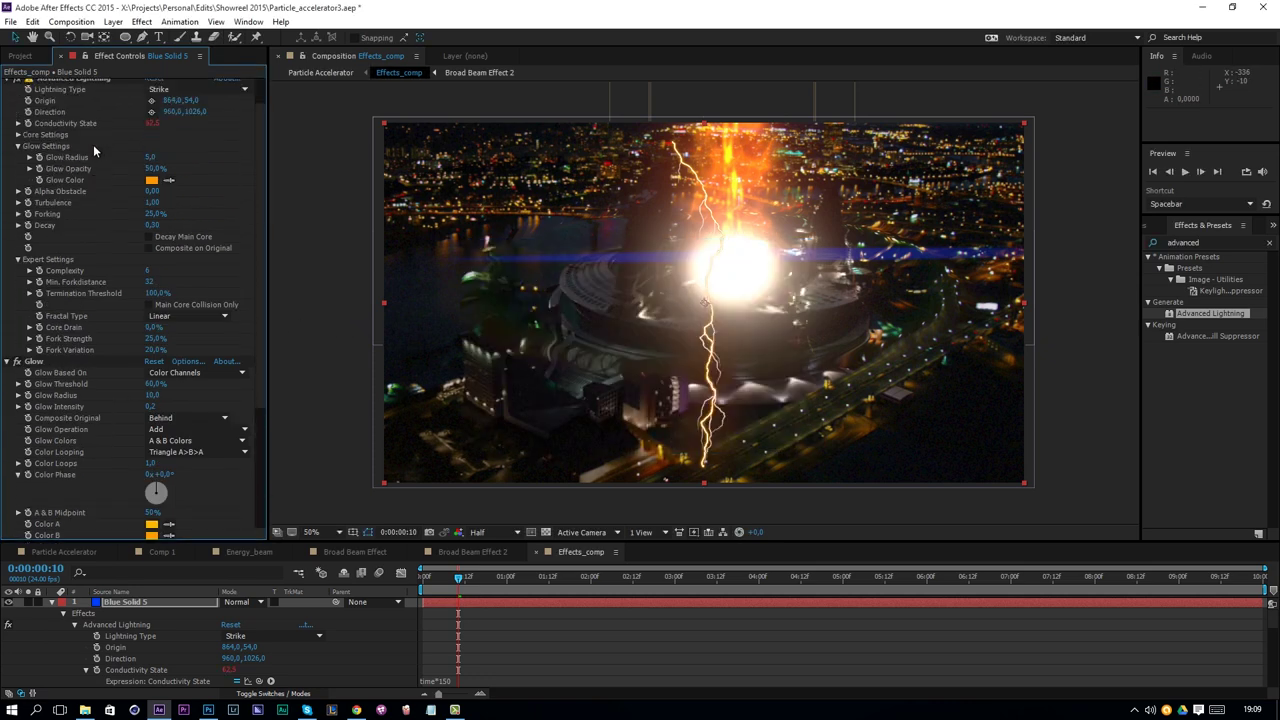
left_click(152, 108)
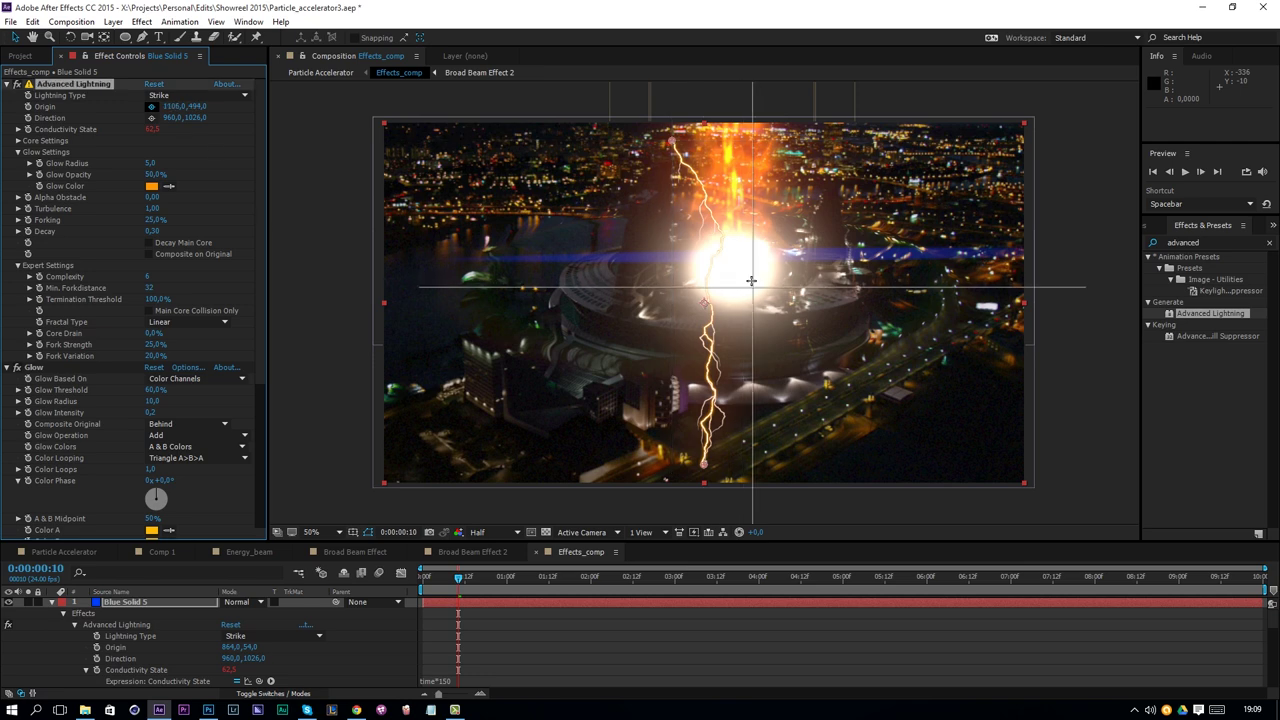
left_click(731, 268)
left_click(151, 117)
left_click(663, 166)
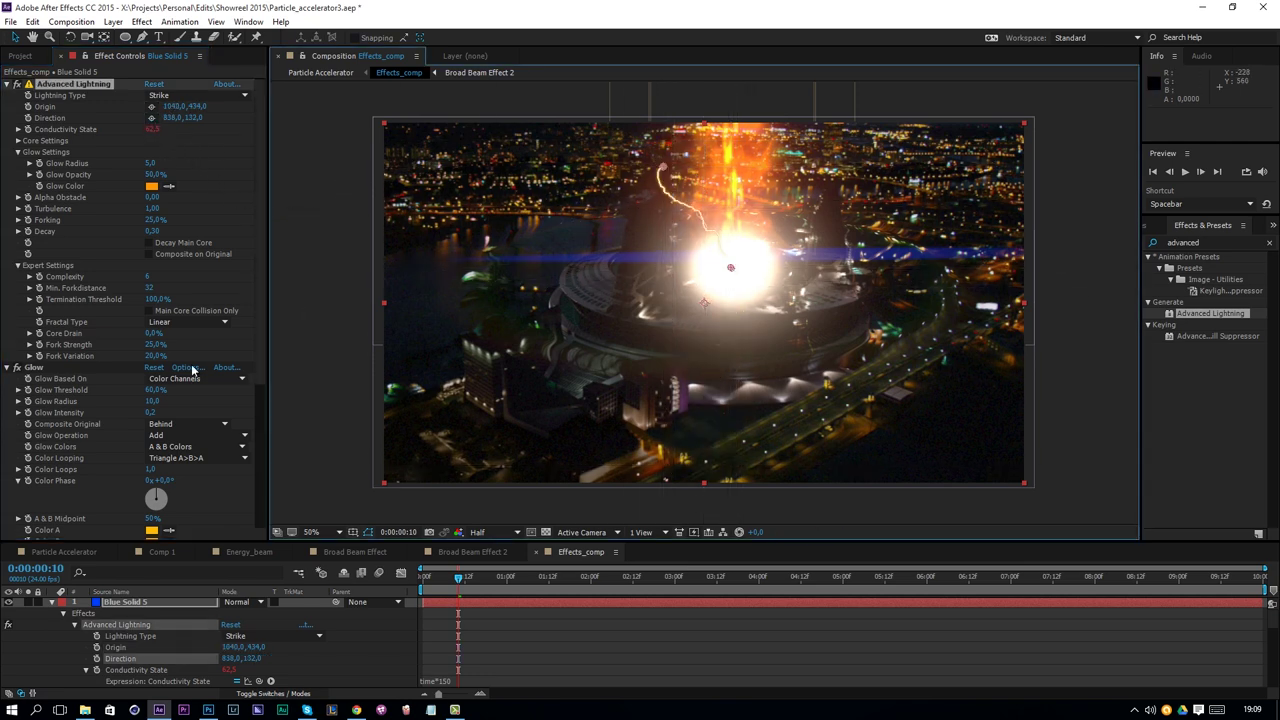
Trim the lightning solid to run from 0:00:00:10 to 0:00:01:00
left_click(128, 601)
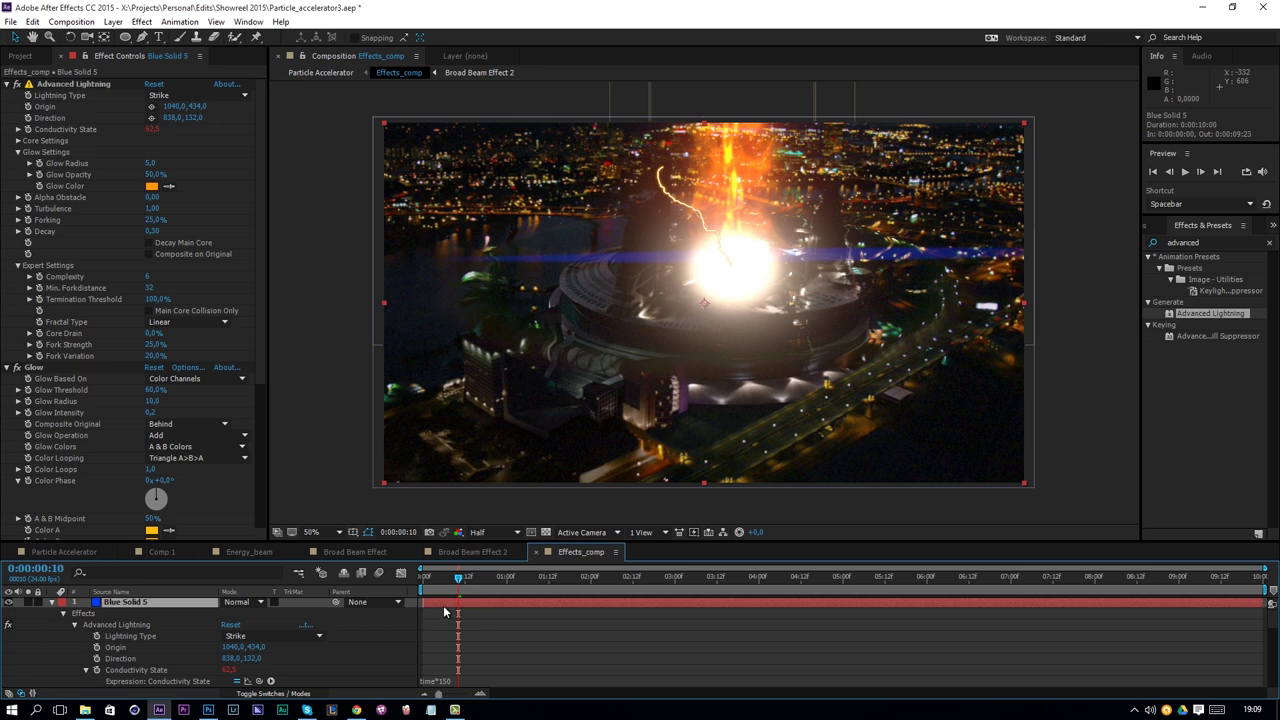
left_click_drag(424, 603, 458, 603)
left_click_drag(1267, 603, 515, 611)
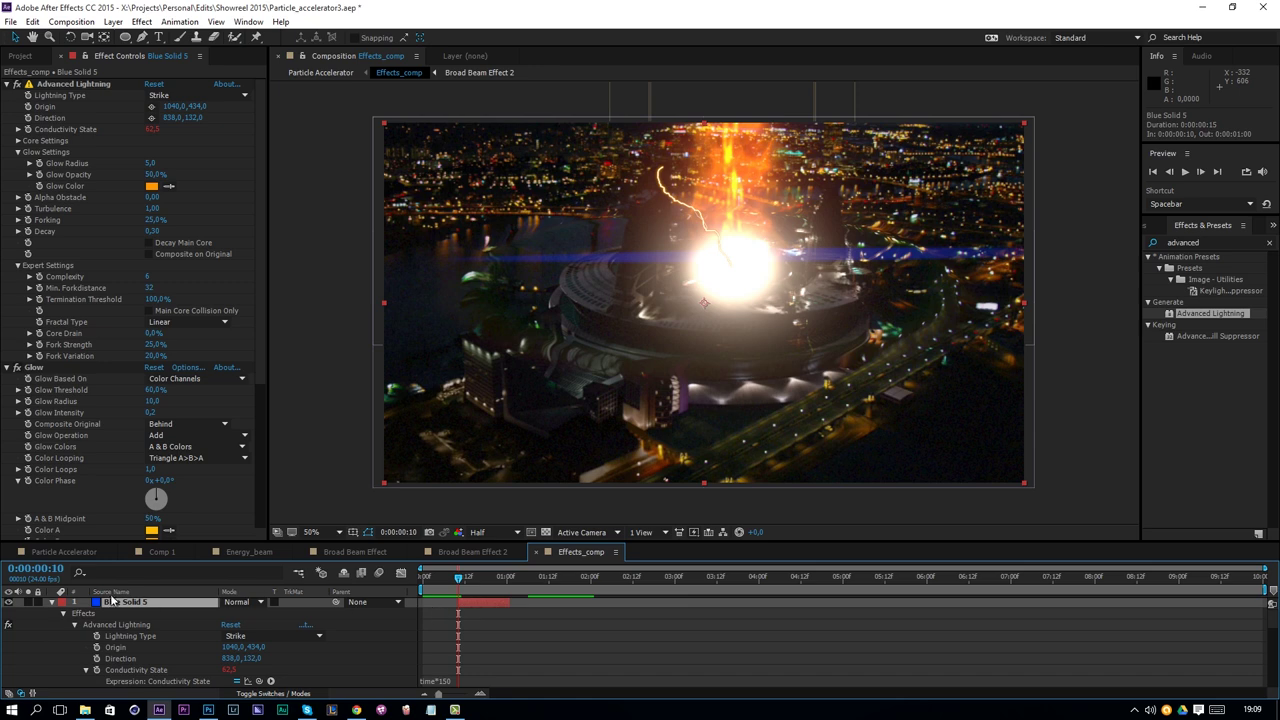
Duplicate the lightning layer, starting the copy at 0:00:00:12 with its Direction at 1342, 228, and preview the animation
left_click(52, 603)
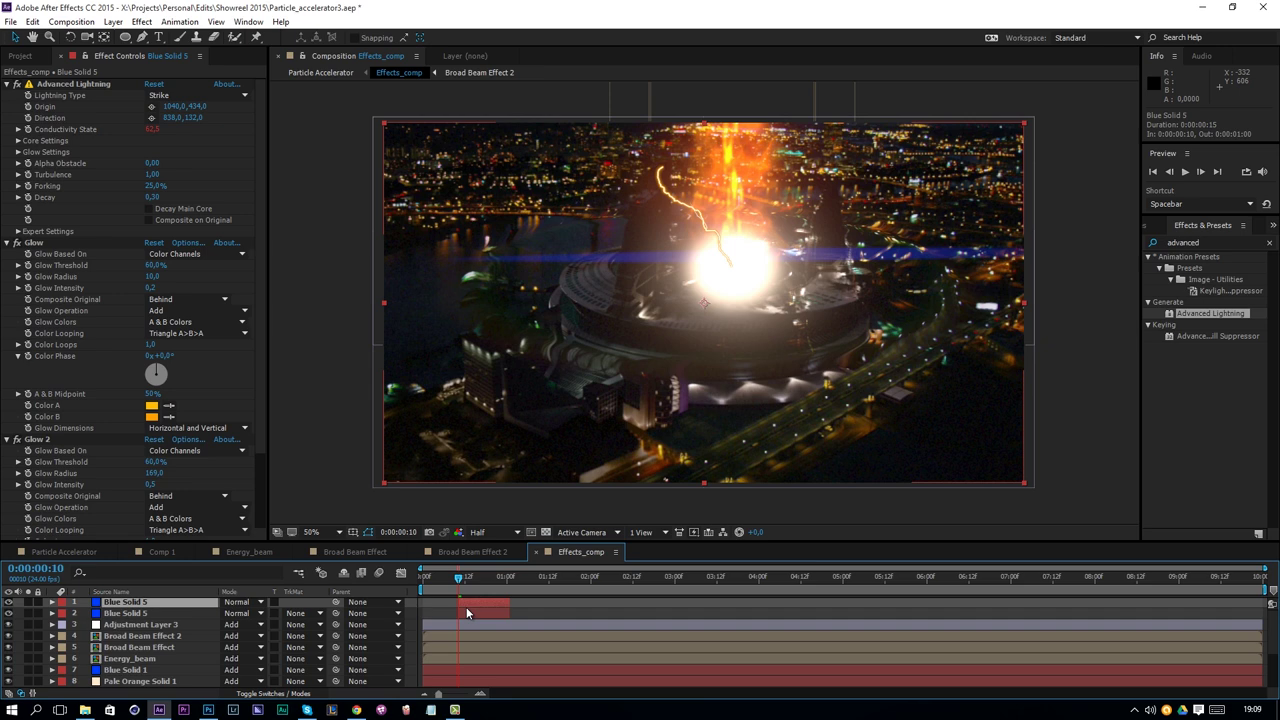
left_click_drag(466, 607, 473, 607)
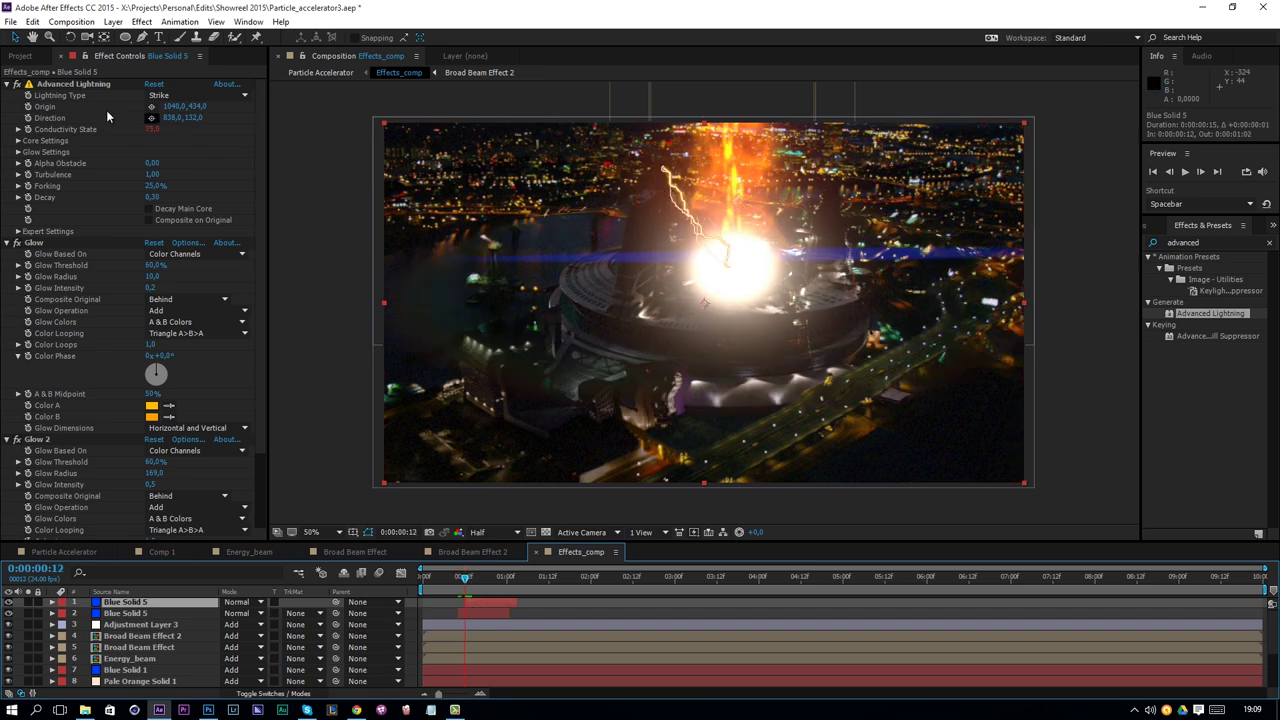
left_click(73, 83)
key("space")
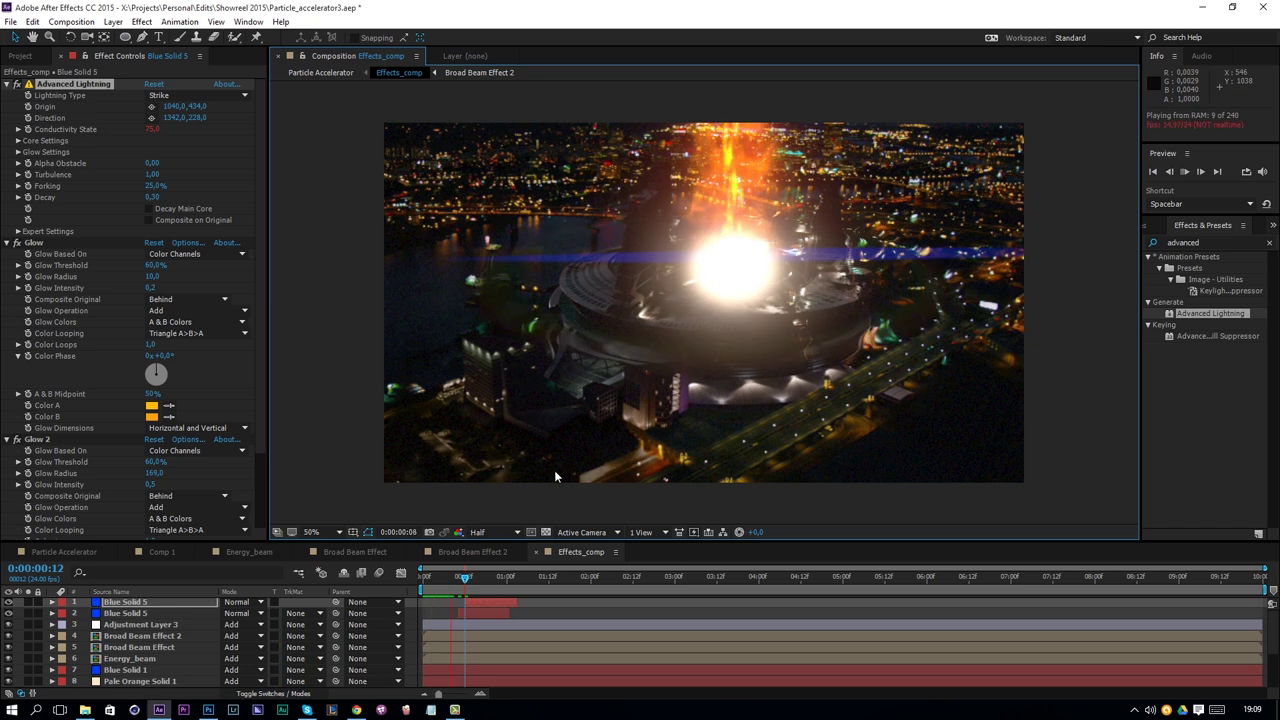
Trim the second lightning to five frames and duplicate it at 0:00:00:17 with the copy's Direction at 750, 550
left_click(481, 574)
left_click_drag(512, 604, 483, 606)
key("ctrl+d")
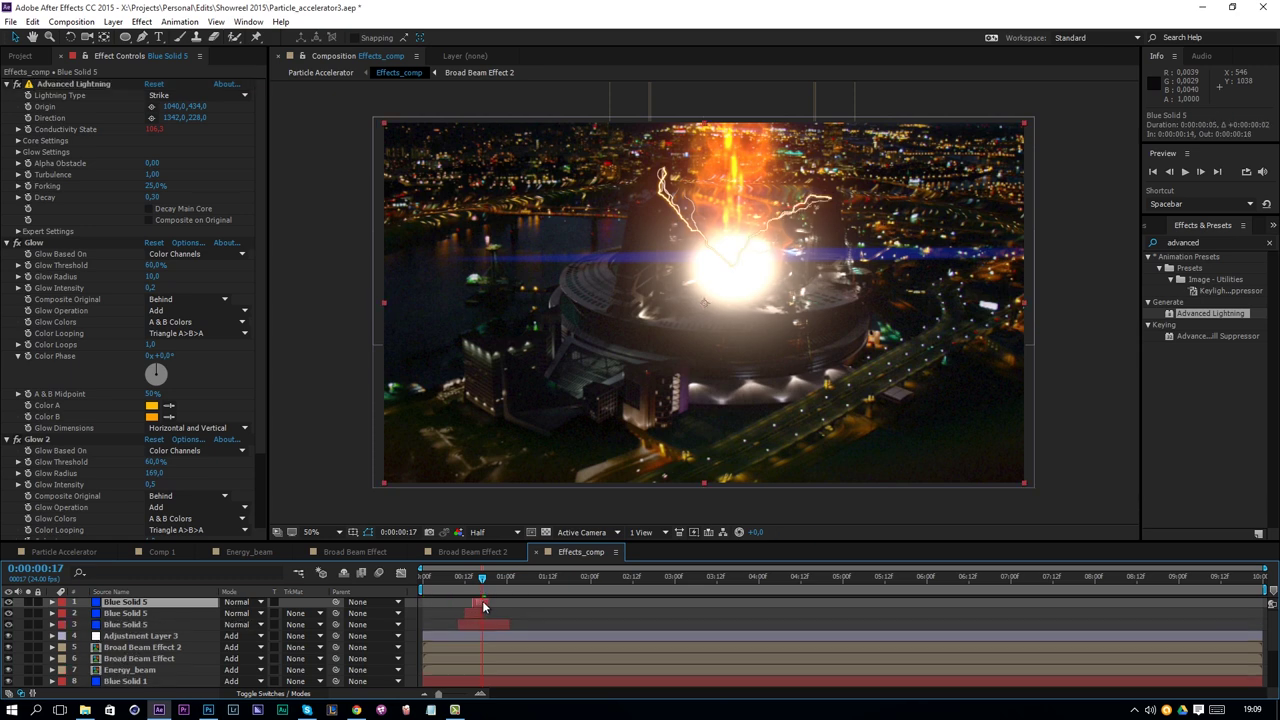
left_click(151, 117)
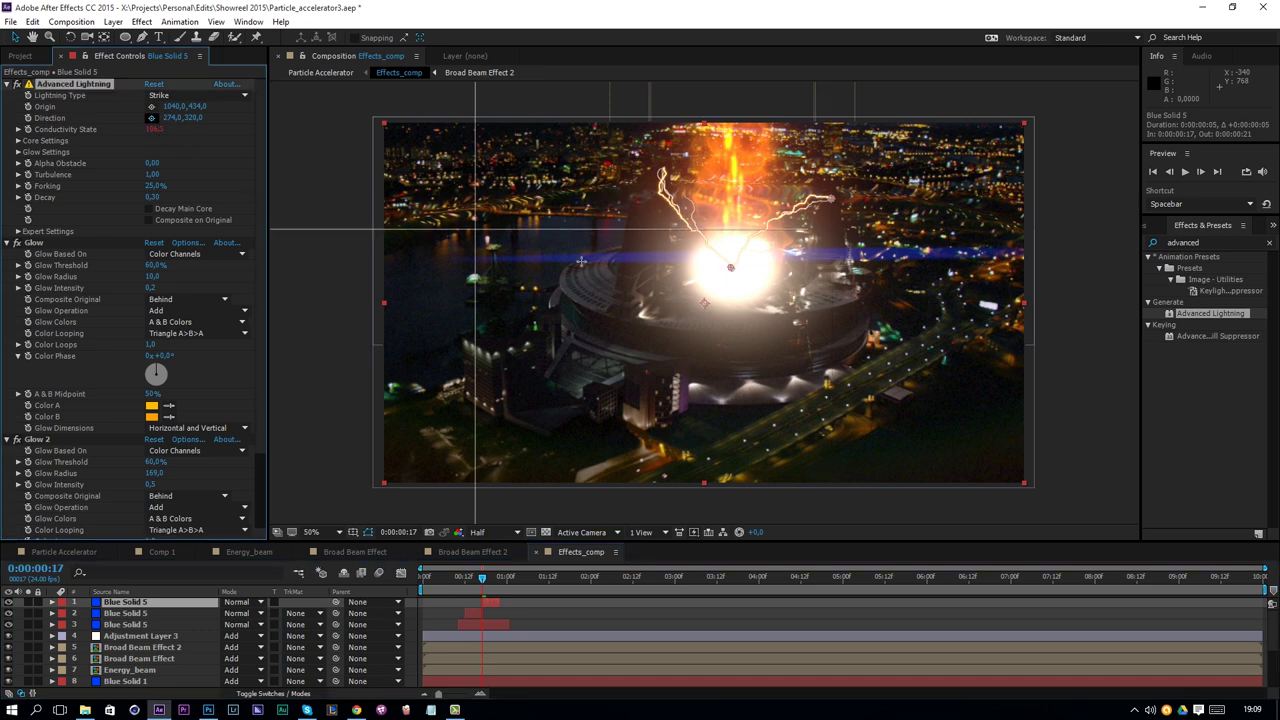
left_click(646, 300)
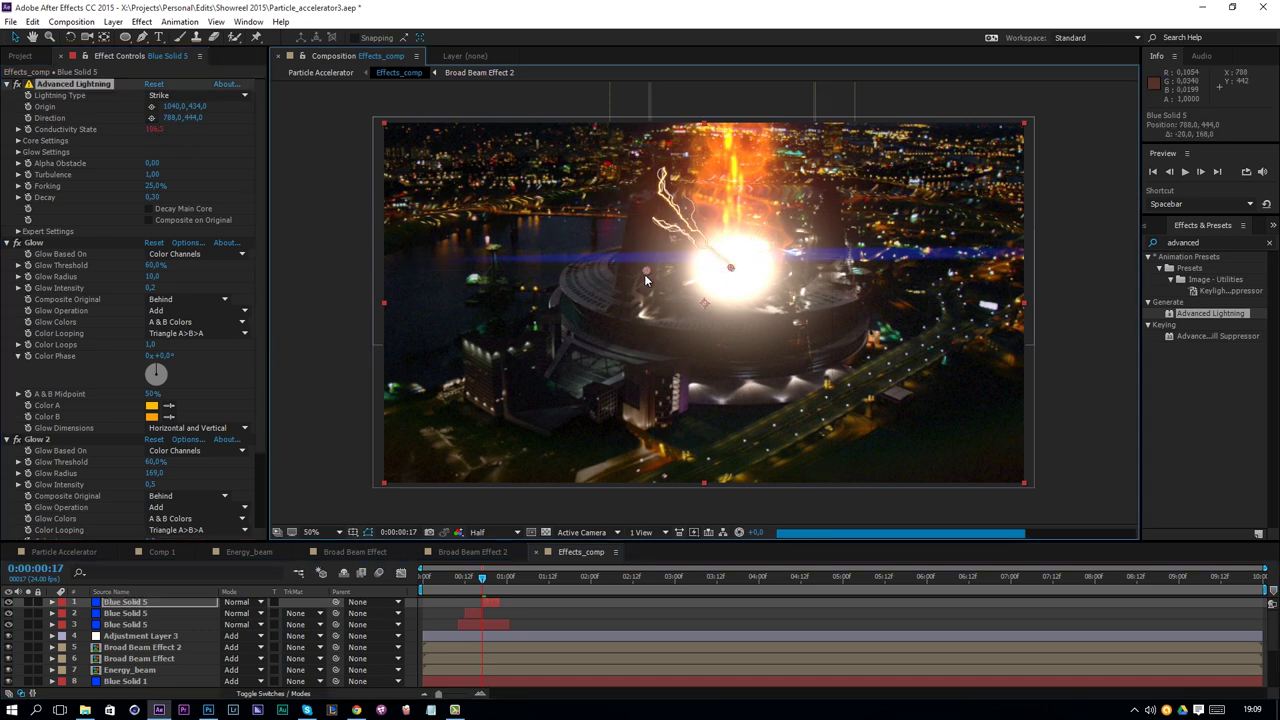
left_click_drag(643, 300, 629, 317)
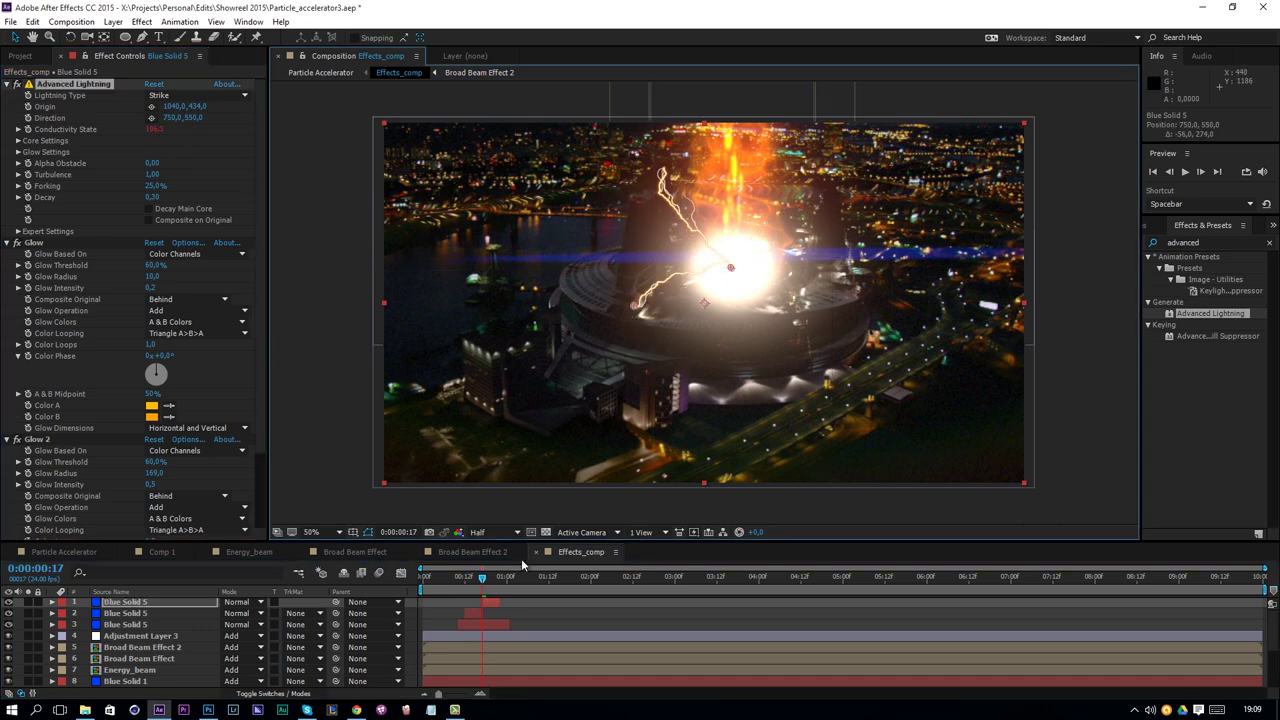
Trim the third lightning layer to a length of three frames
key("Page_Down")
key("Page_Down")
left_click_drag(496, 605, 498, 604)
Duplicate the three-frame lightning, starting the copy at 0:00:00:22 with its Direction at 462, 498
key("ctrl+d")
left_click(496, 581)
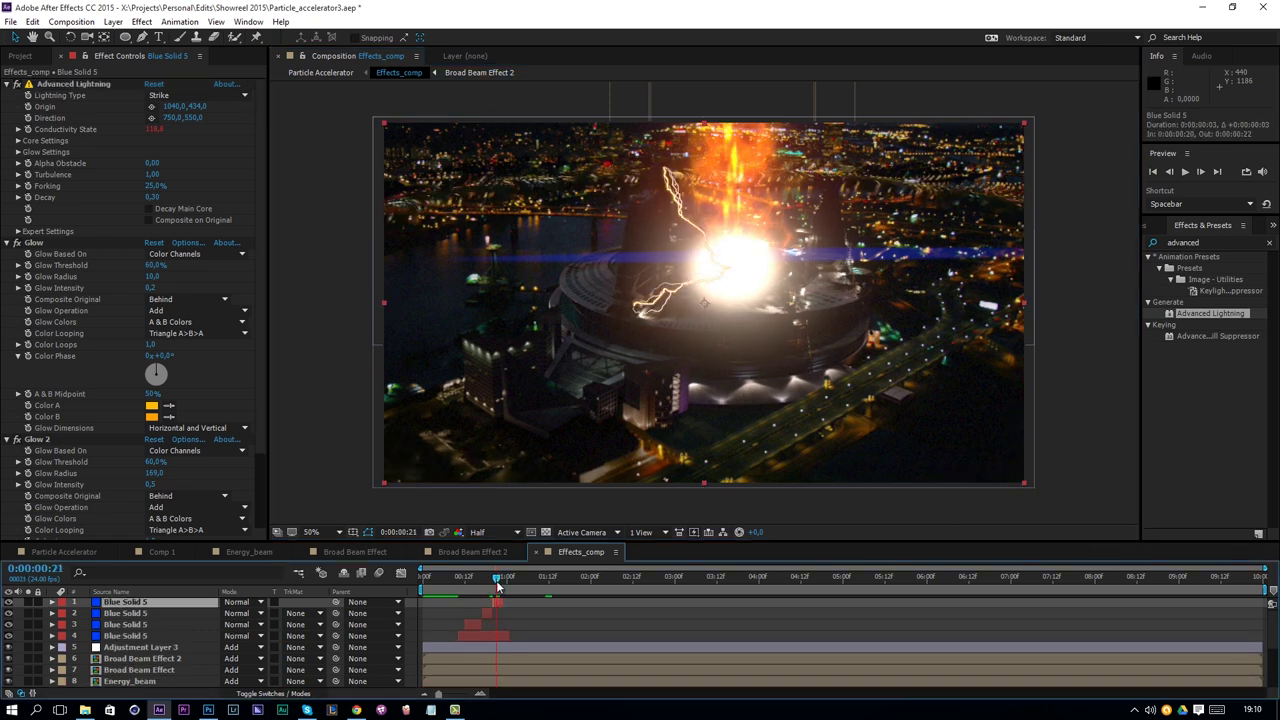
key("ctrl+z")
left_click_drag(486, 600, 504, 602)
left_click(506, 578)
left_click(151, 117)
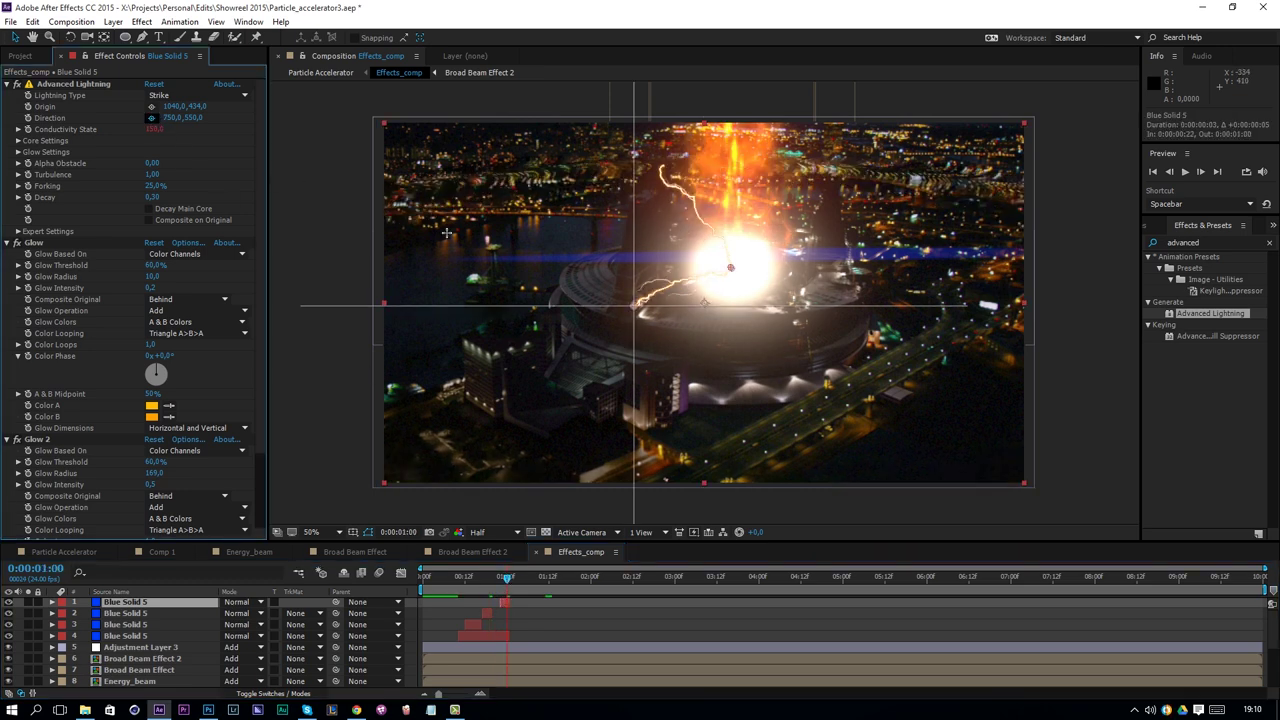
left_click(537, 289)
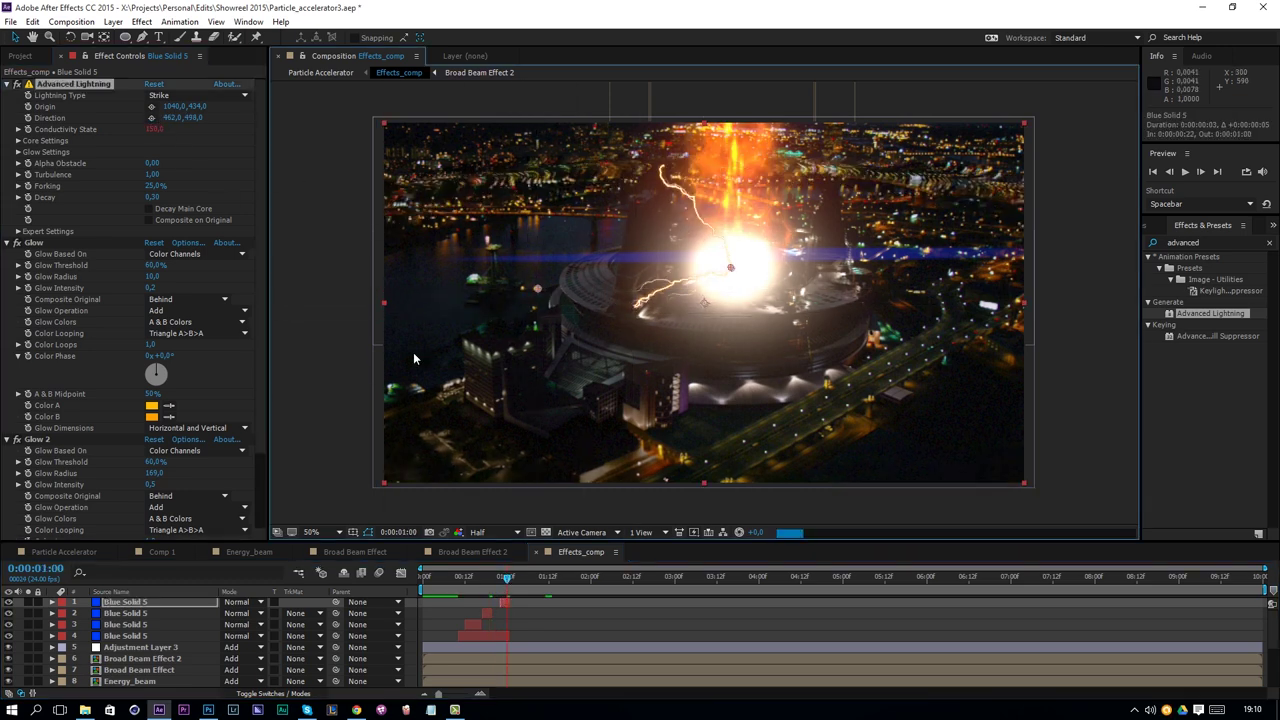
Duplicate the first lightning layer and trim the copy to start at 0:00:00:21
left_click(495, 636)
left_click(496, 579)
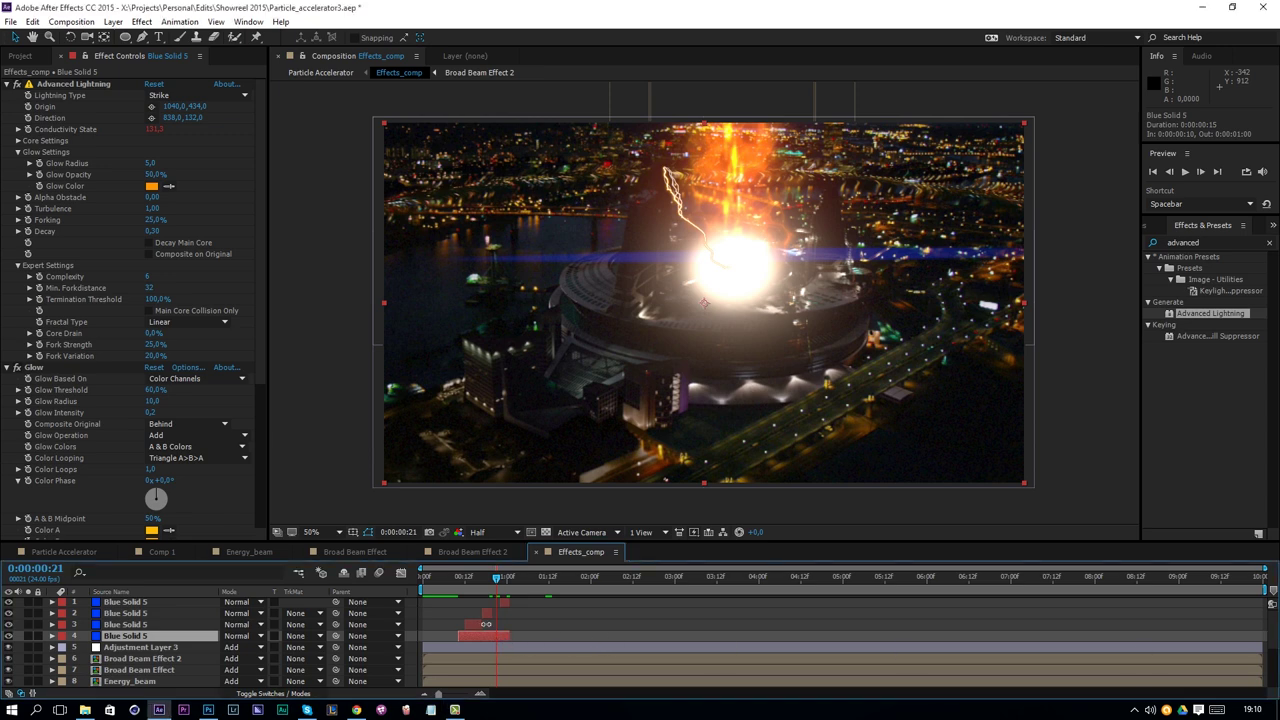
key("ctrl+shift+d")
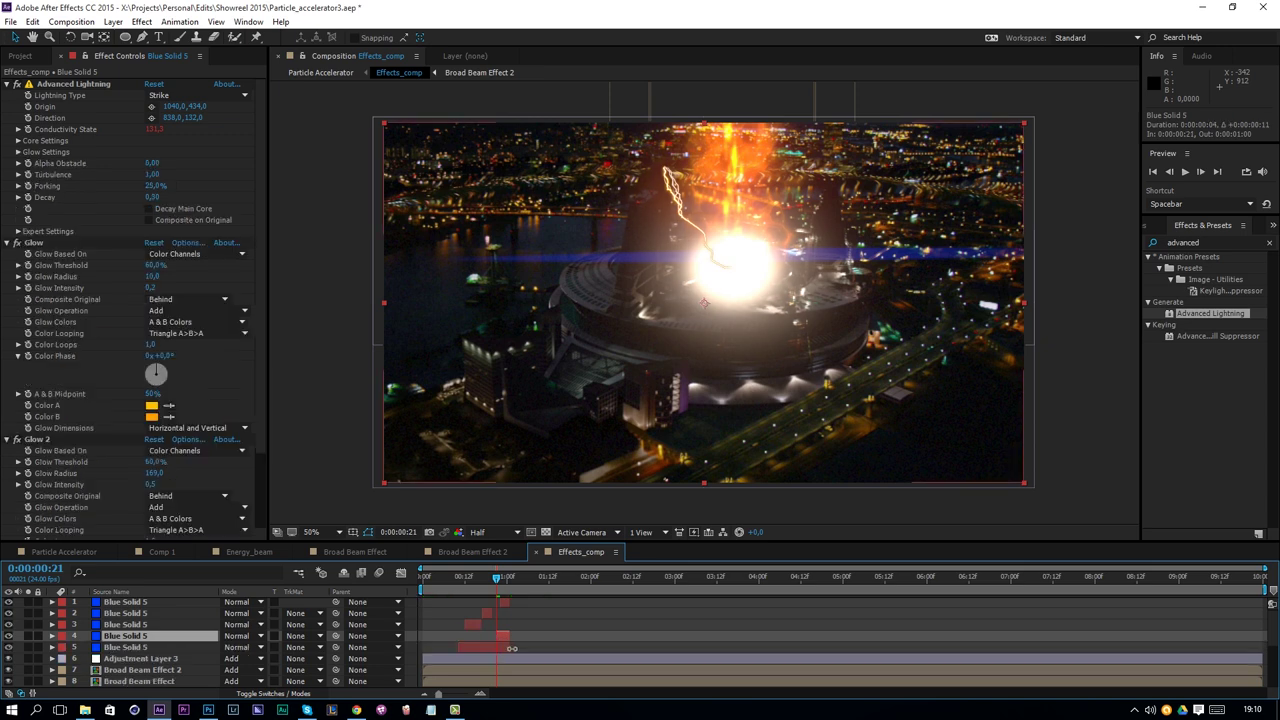
Trim the first lightning to end at 0:00:00:20 and aim the Direction of its copy at 1332, 782
left_click(496, 646)
left_click(500, 637)
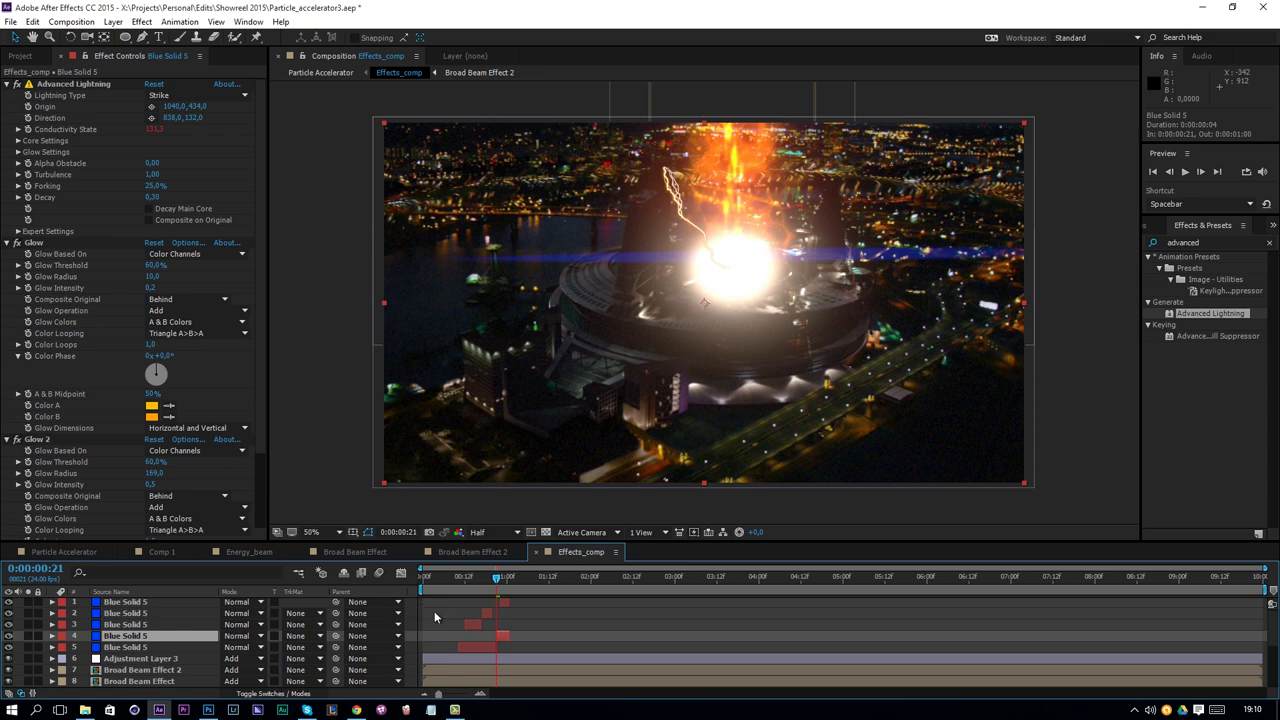
left_click(151, 117)
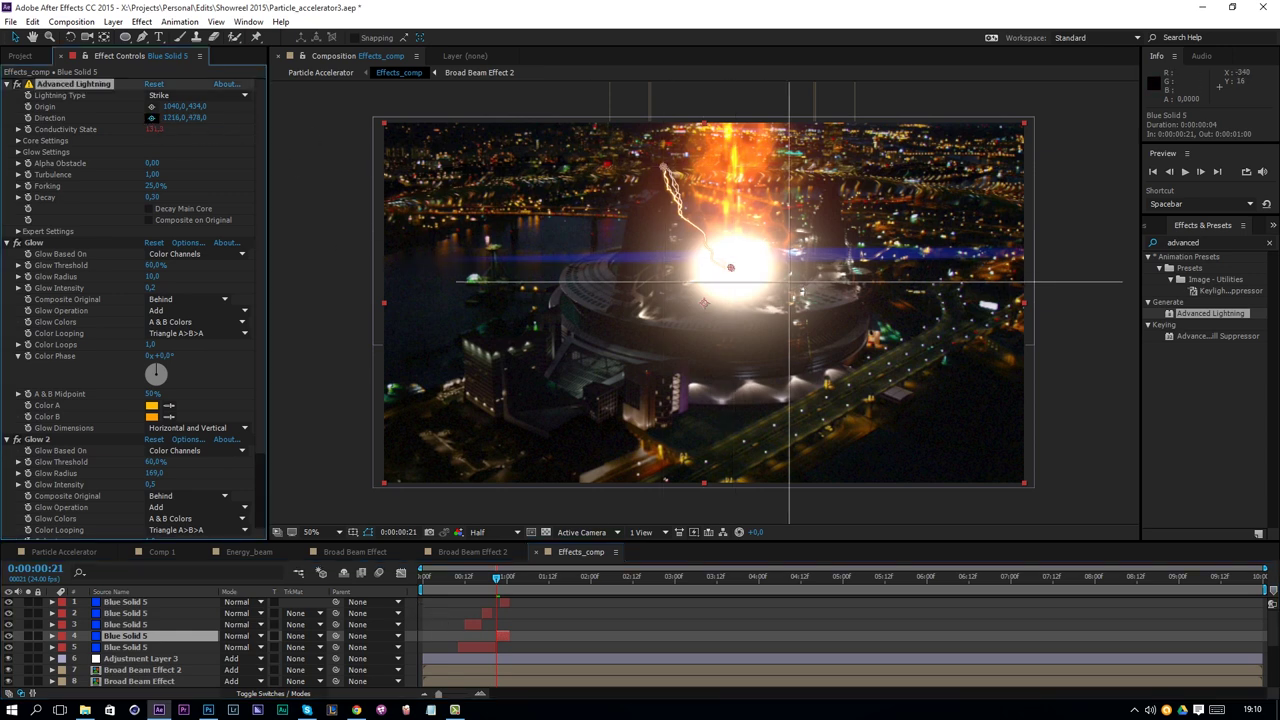
left_click(828, 383)
key("space")
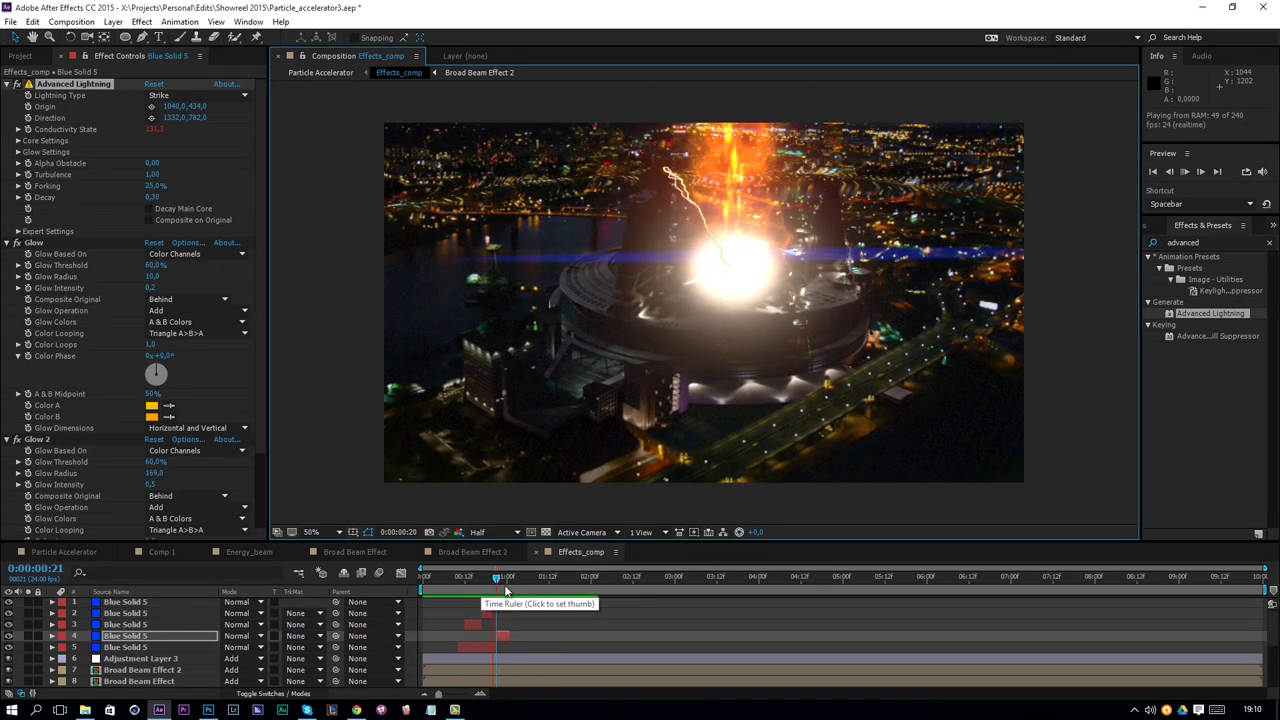
Duplicate the first lightning and the strike with Direction 750, 550, starting both copies at about 0:00:01:04
left_click_drag(504, 575, 520, 579)
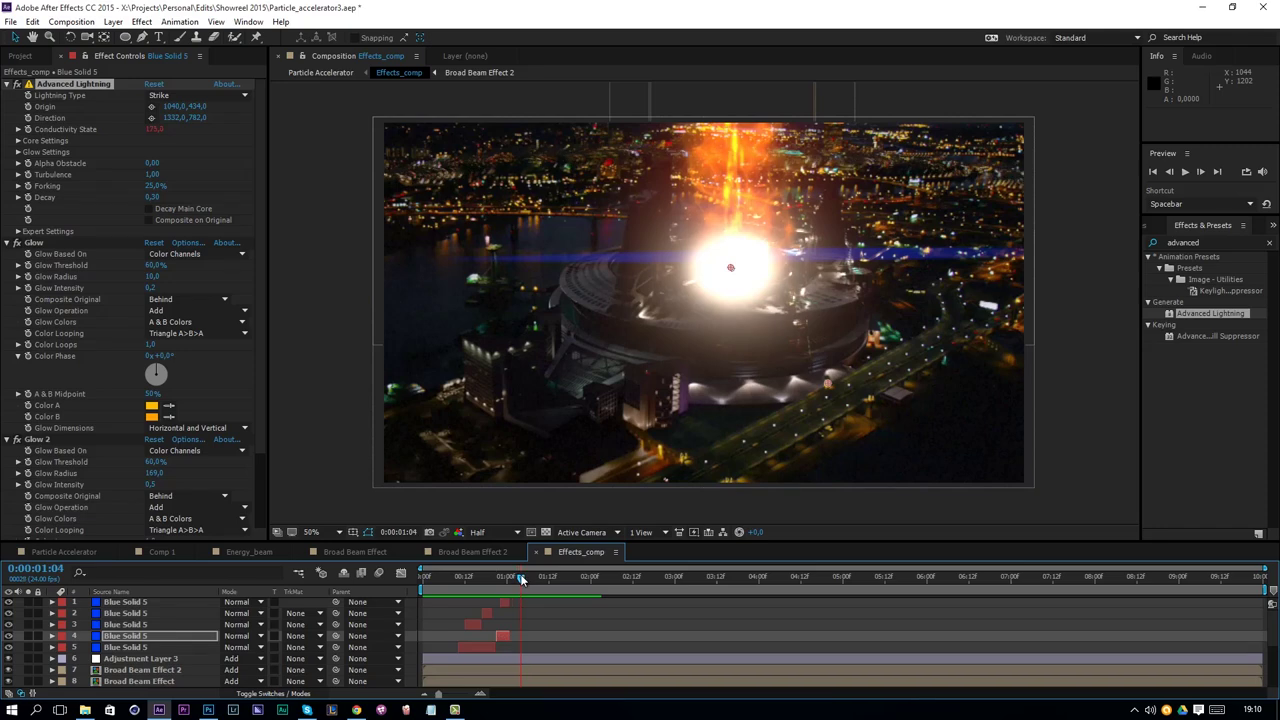
left_click(476, 645)
key("ctrl+d")
left_click_drag(468, 648, 538, 648)
left_click(486, 614)
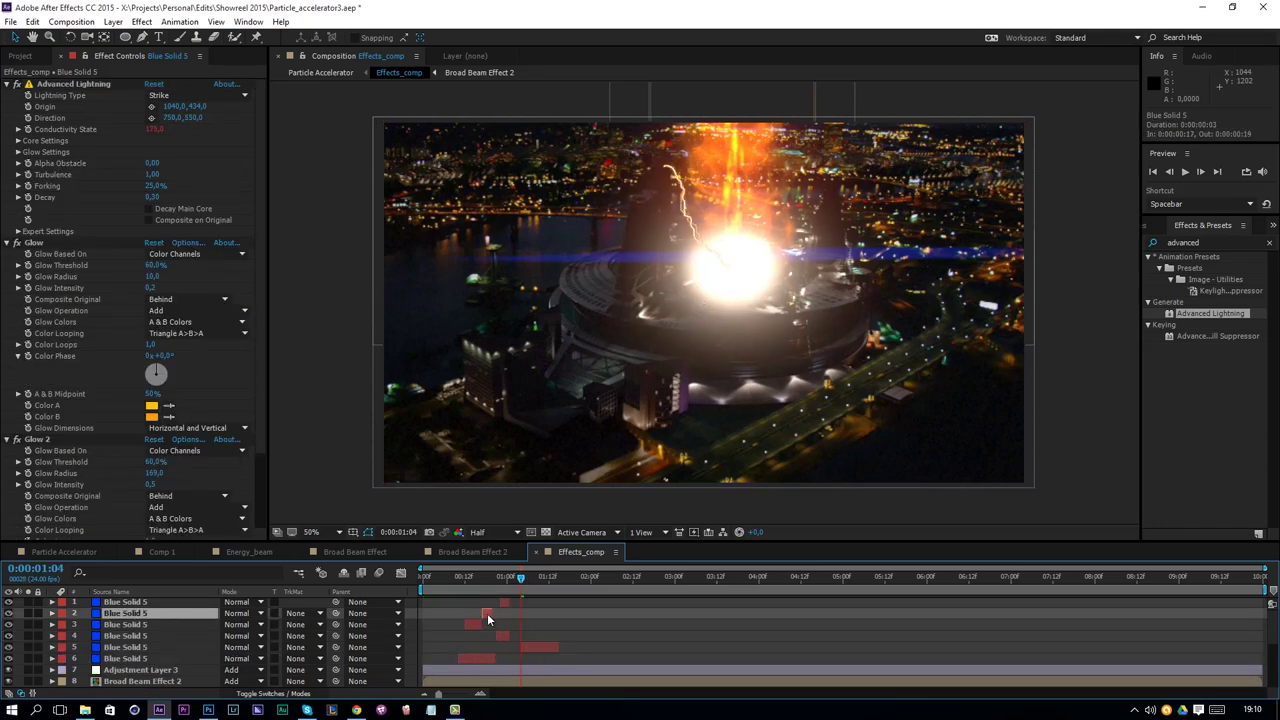
key("ctrl+d")
left_click_drag(488, 613, 570, 620)
Duplicate the topmost lightning, starting the copy at 0:00:01:03 with its Direction at 1352, 198
left_click(502, 604)
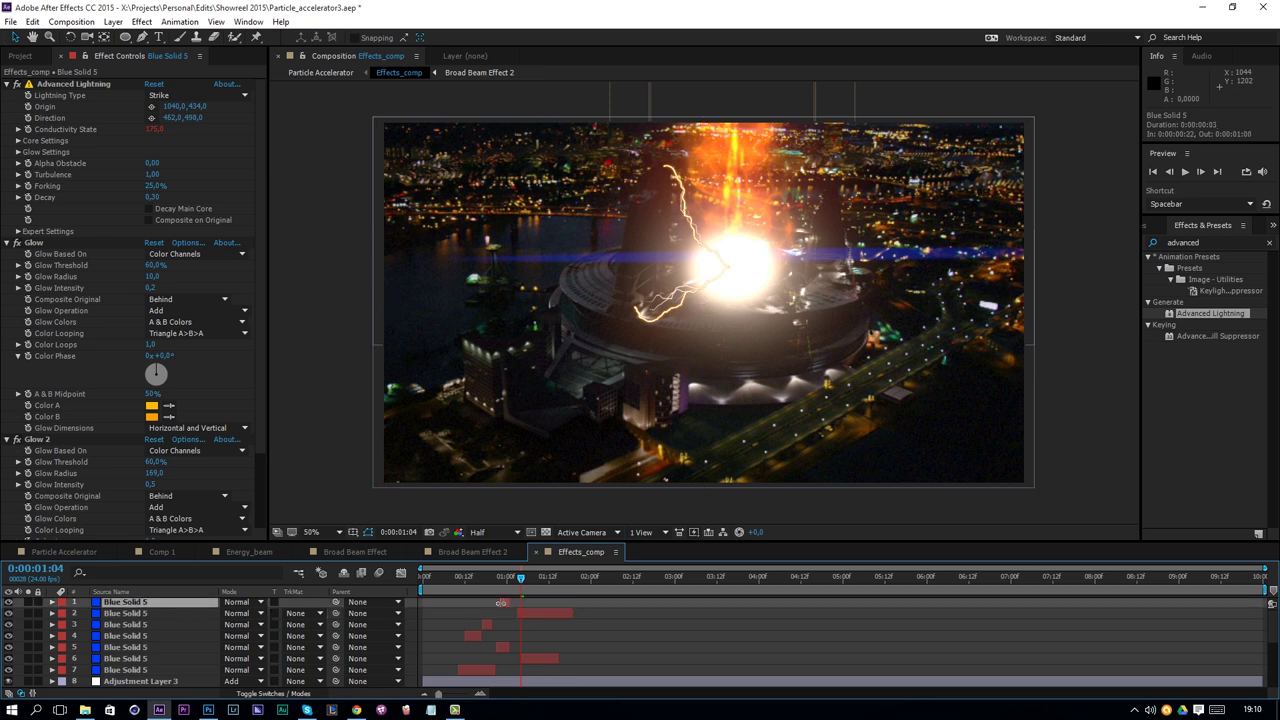
key("ctrl+d")
left_click_drag(516, 606, 575, 612)
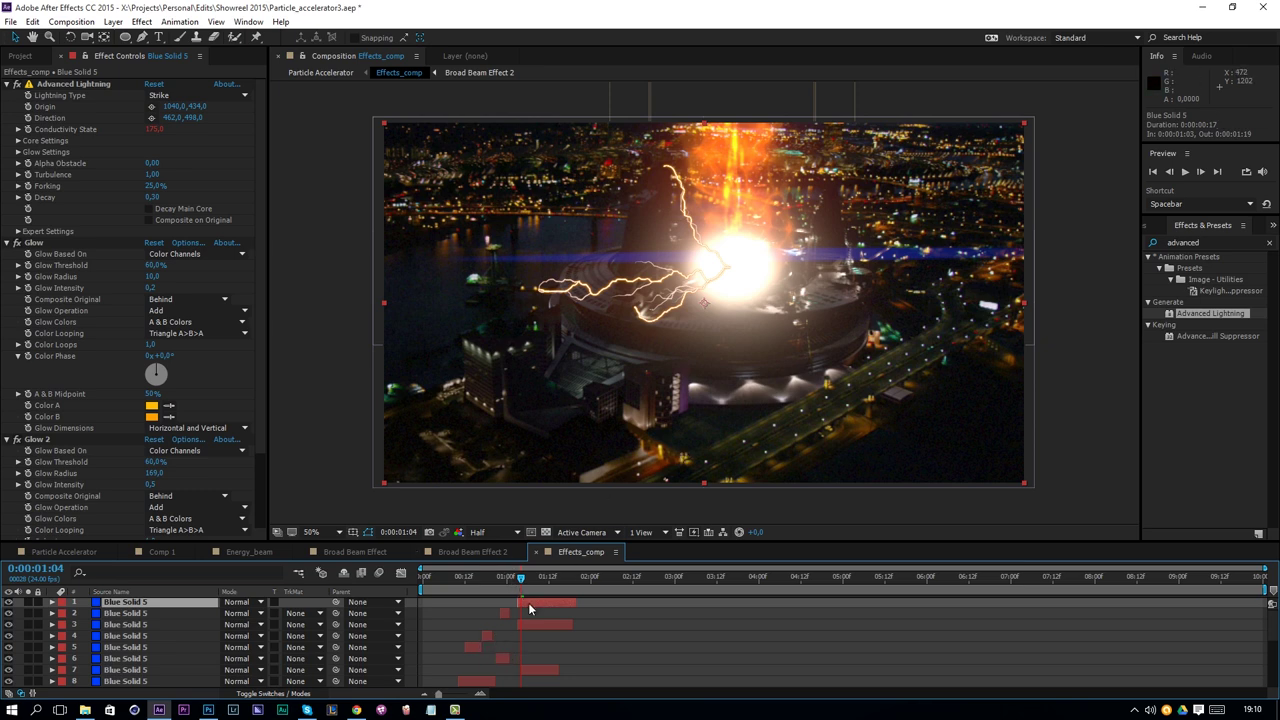
left_click(151, 117)
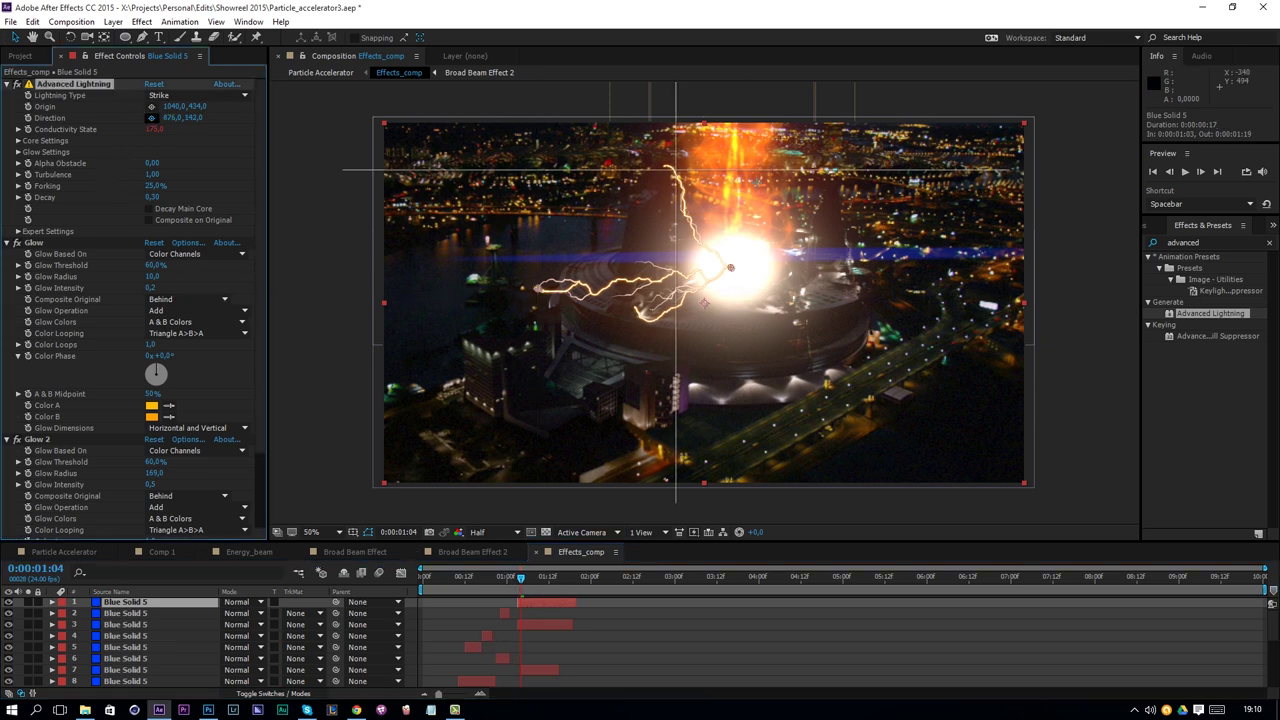
left_click(834, 188)
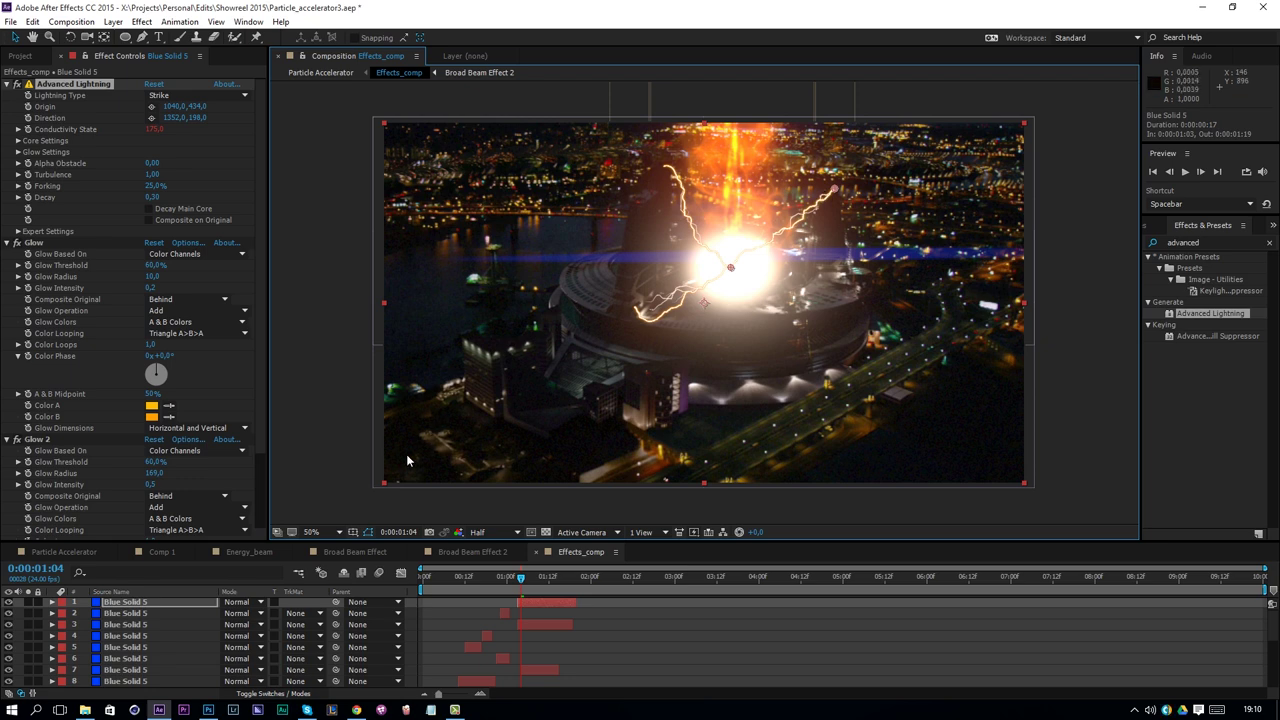
left_click(182, 601)
scroll(143, 648, "down", 2)
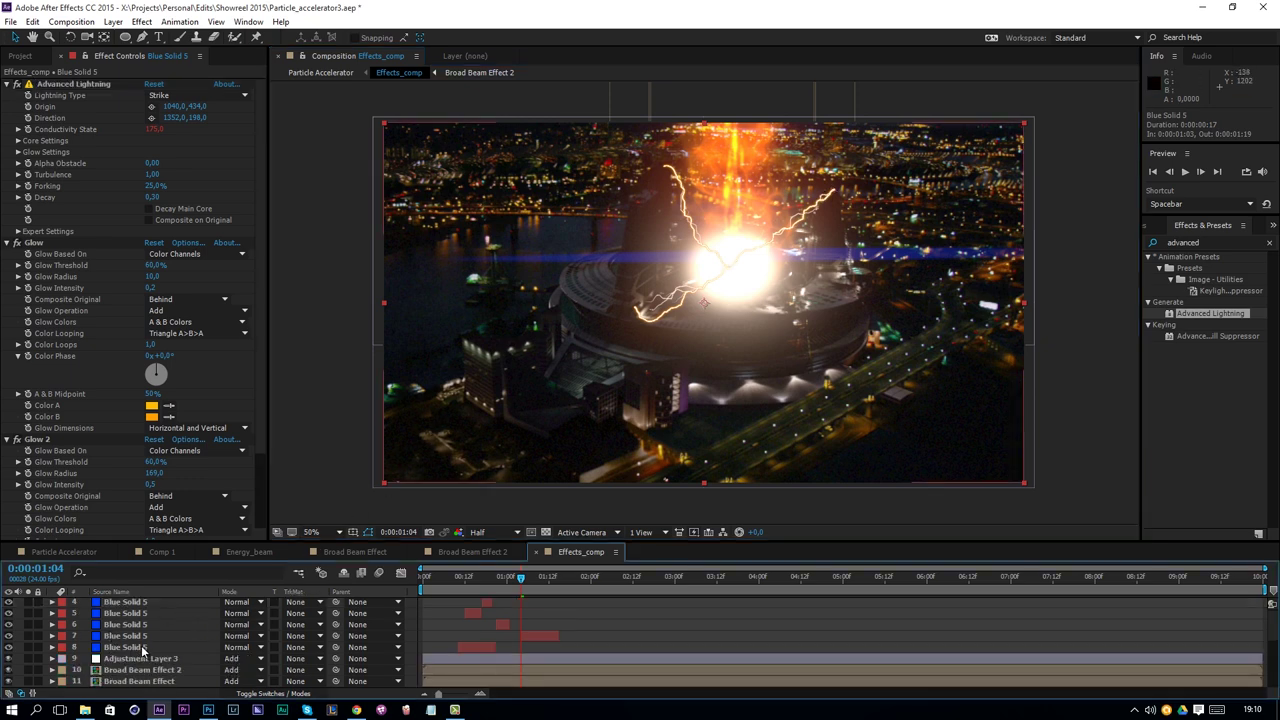
key("ctrl+a")
scroll(170, 649, "down", 6)
scroll(151, 624, "down", 3)
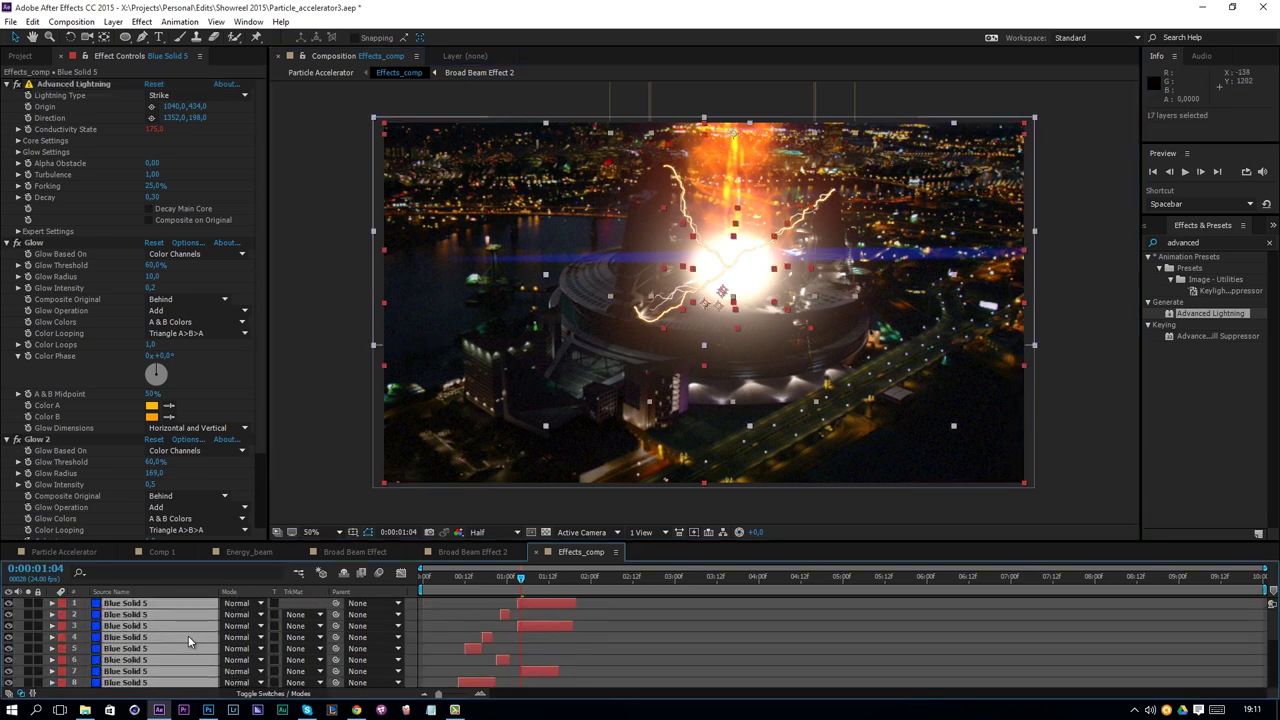
scroll(170, 632, "up", 3)
left_click_drag(143, 648, 203, 637)
left_click(238, 633)
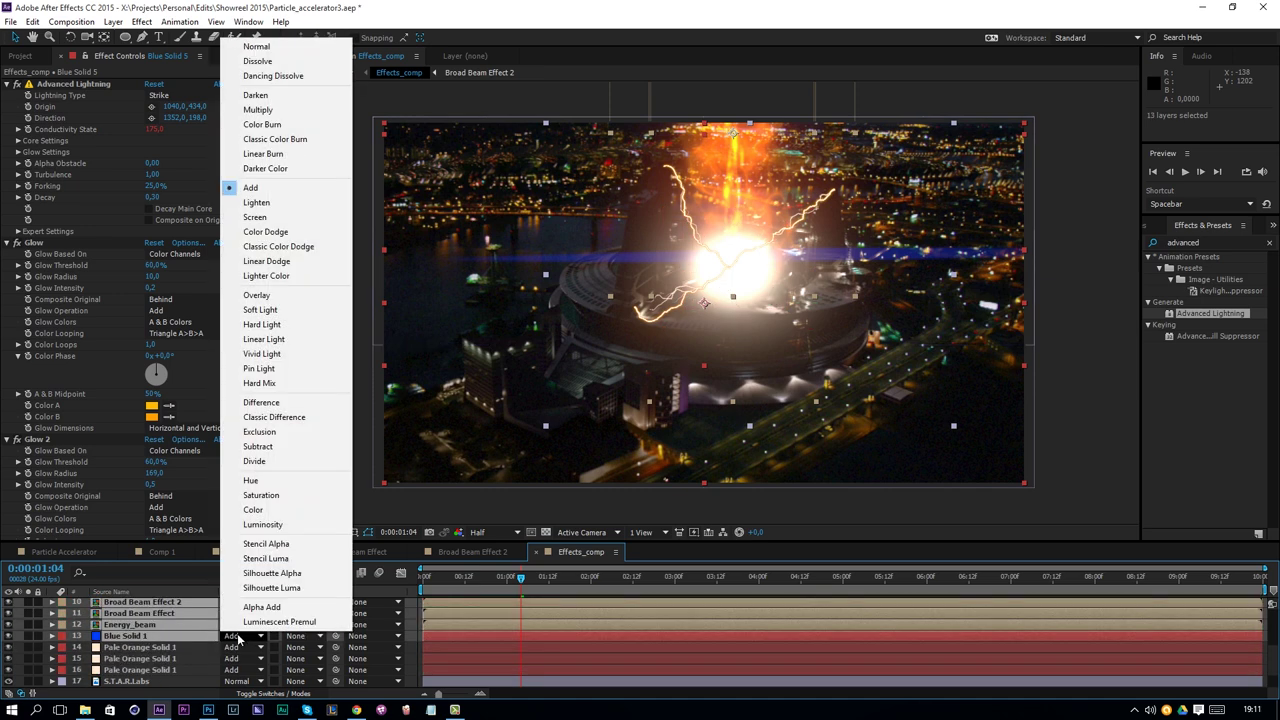
left_click(176, 640)
scroll(173, 641, "up", 4)
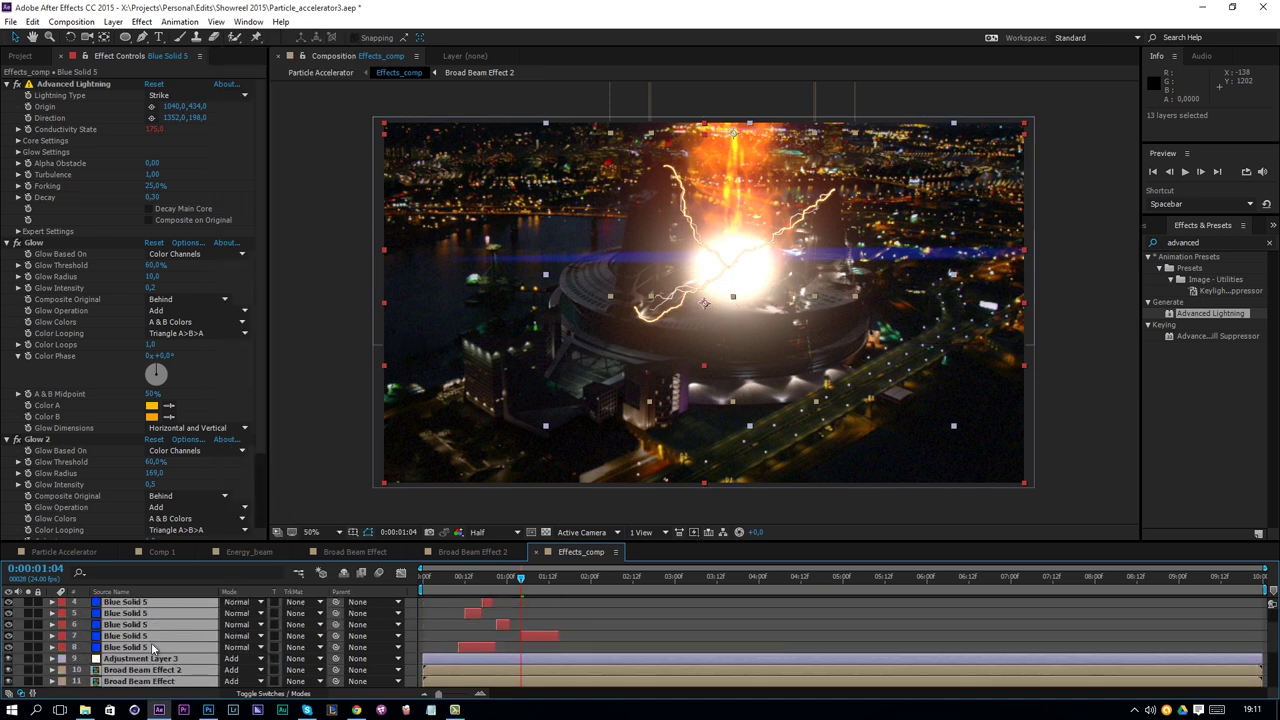
Set the blending mode of all eight lightning layers to Add and preview the strikes
left_click(82, 667)
scroll(115, 648, "up", 3)
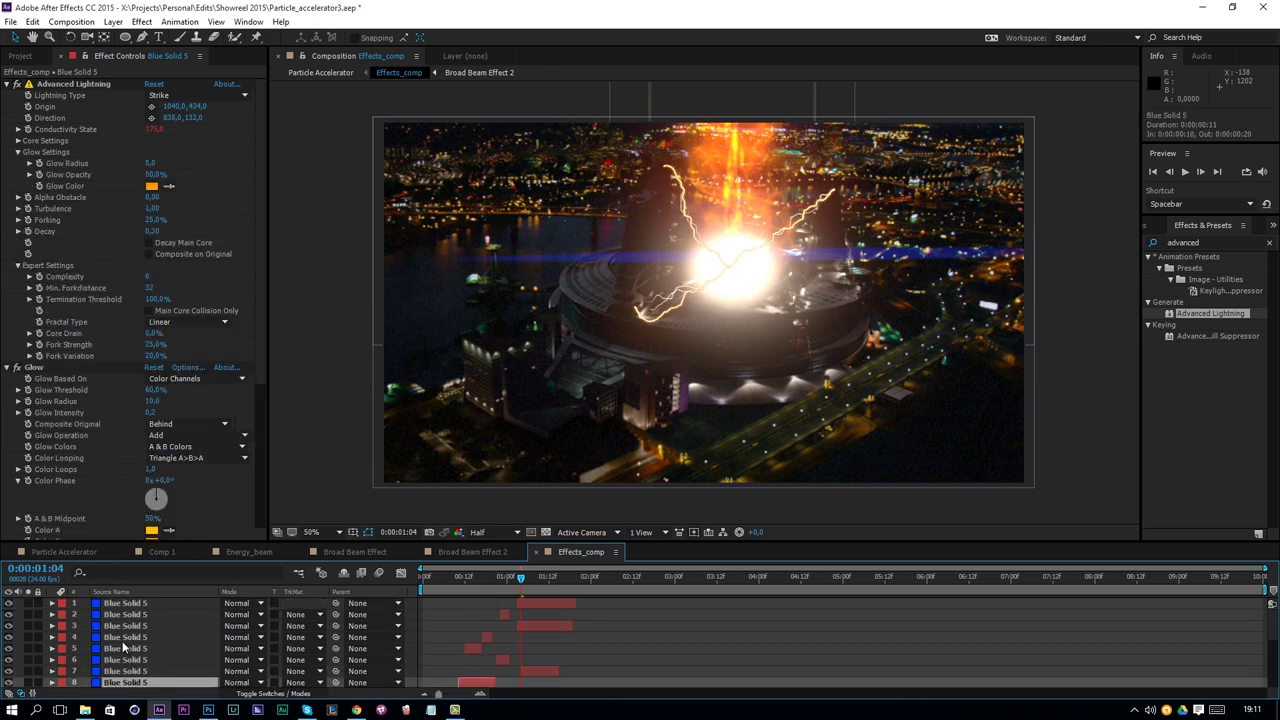
left_click(148, 607, "shift")
left_click(240, 603)
left_click(251, 155)
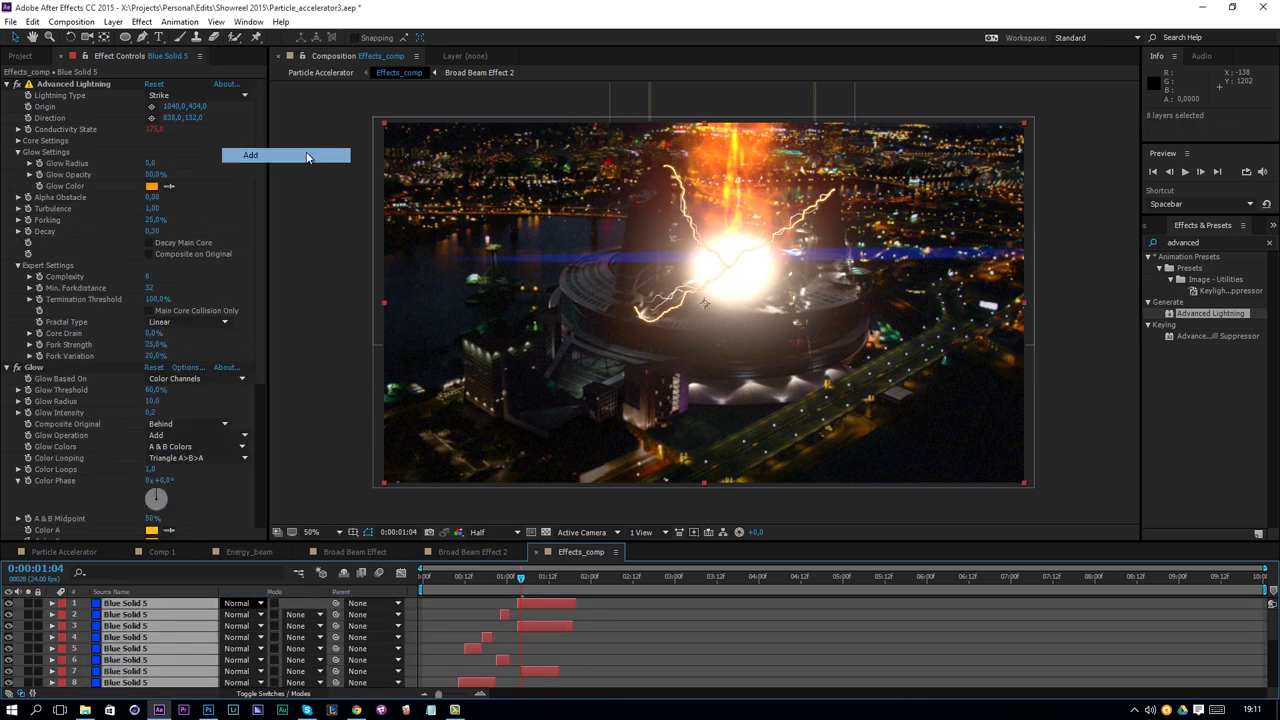
left_click(744, 634)
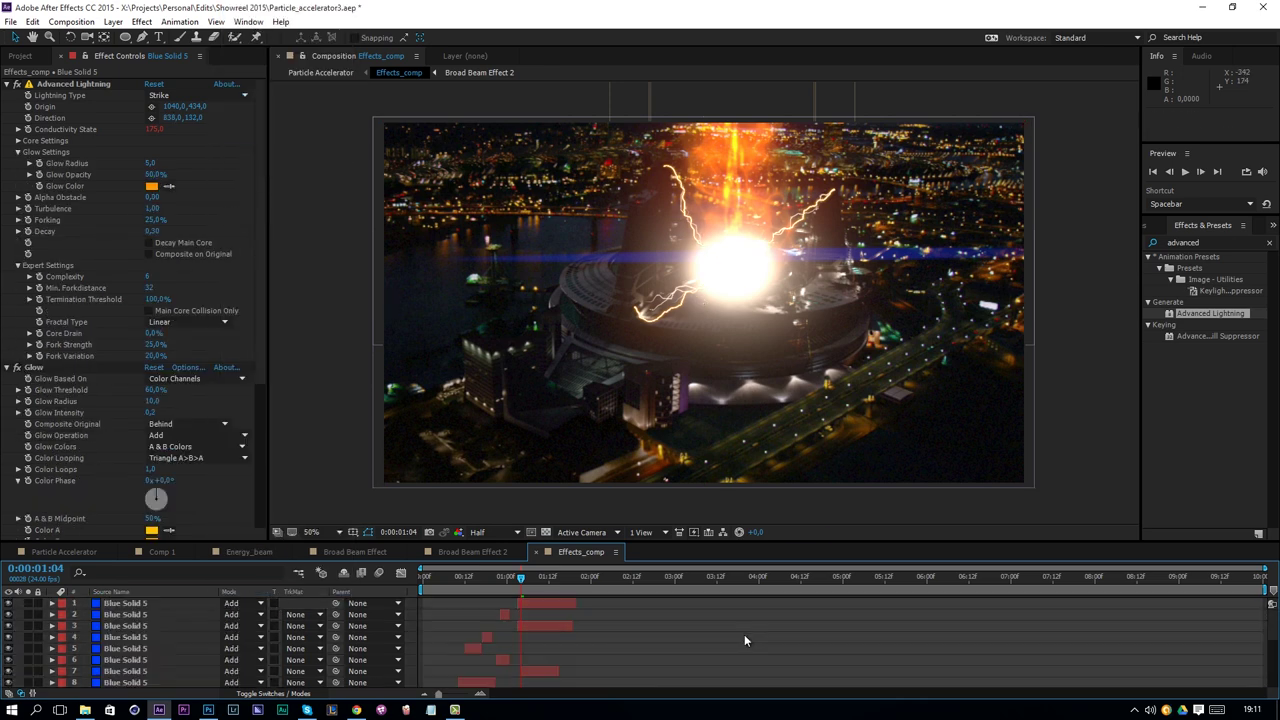
key("space")
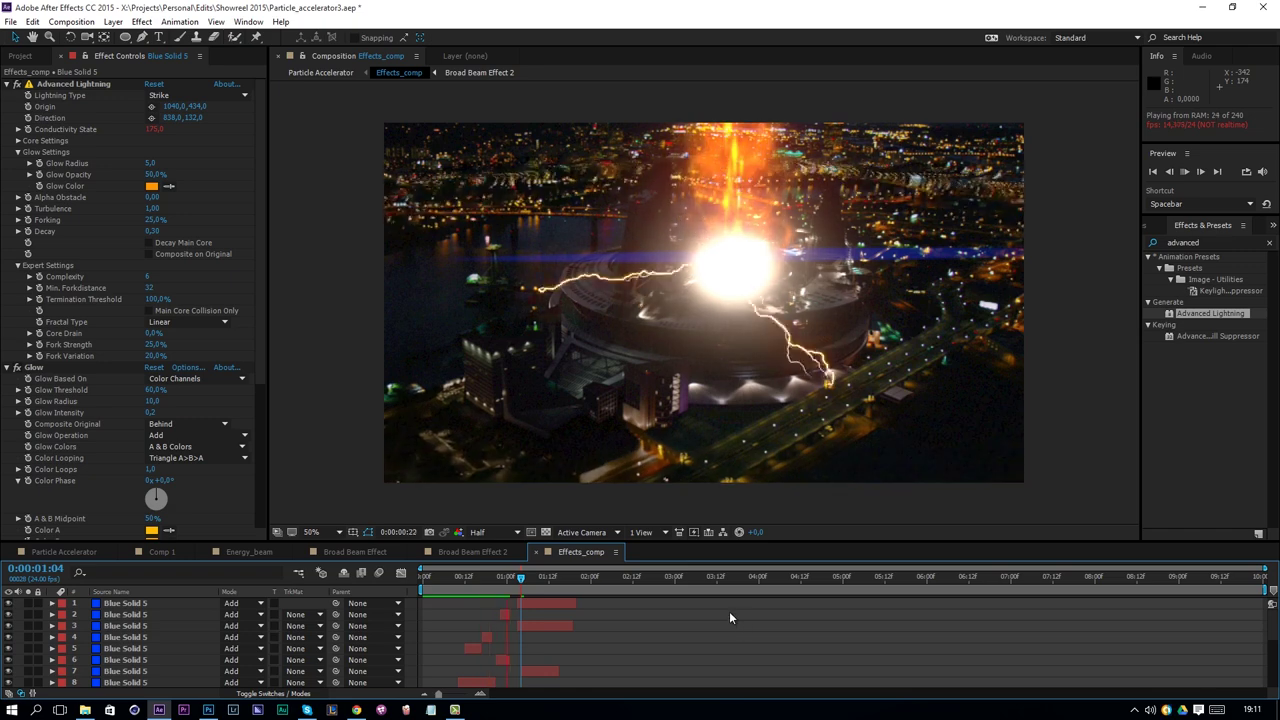
left_click(520, 578)
left_click_drag(520, 577, 481, 590)
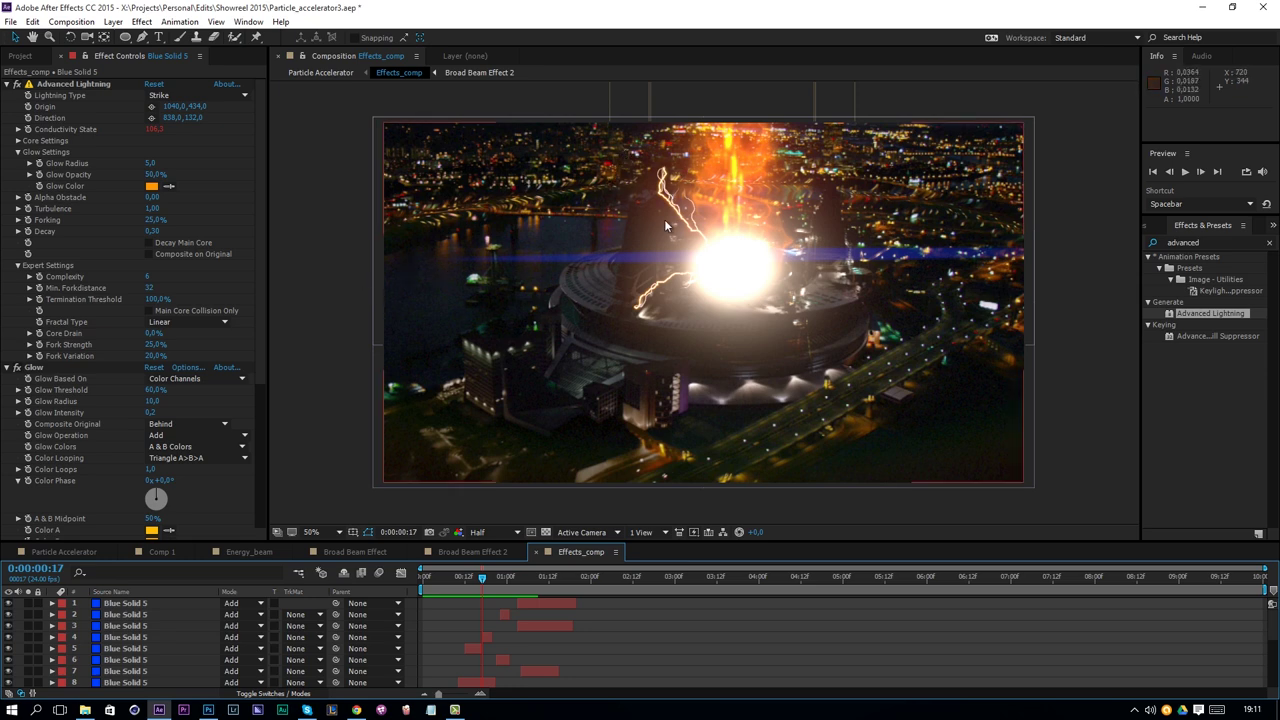
Create a new composition named Debris with a width and height of 500 px
left_click(113, 21)
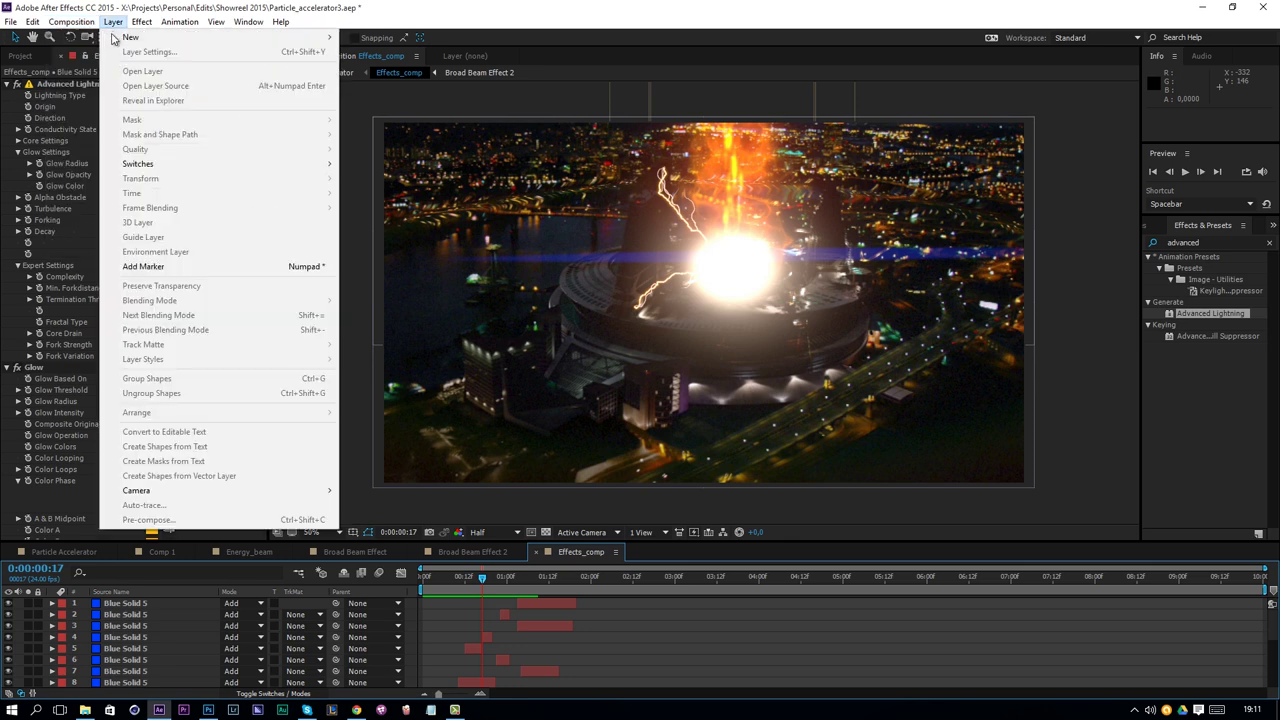
mouse_move(126, 40)
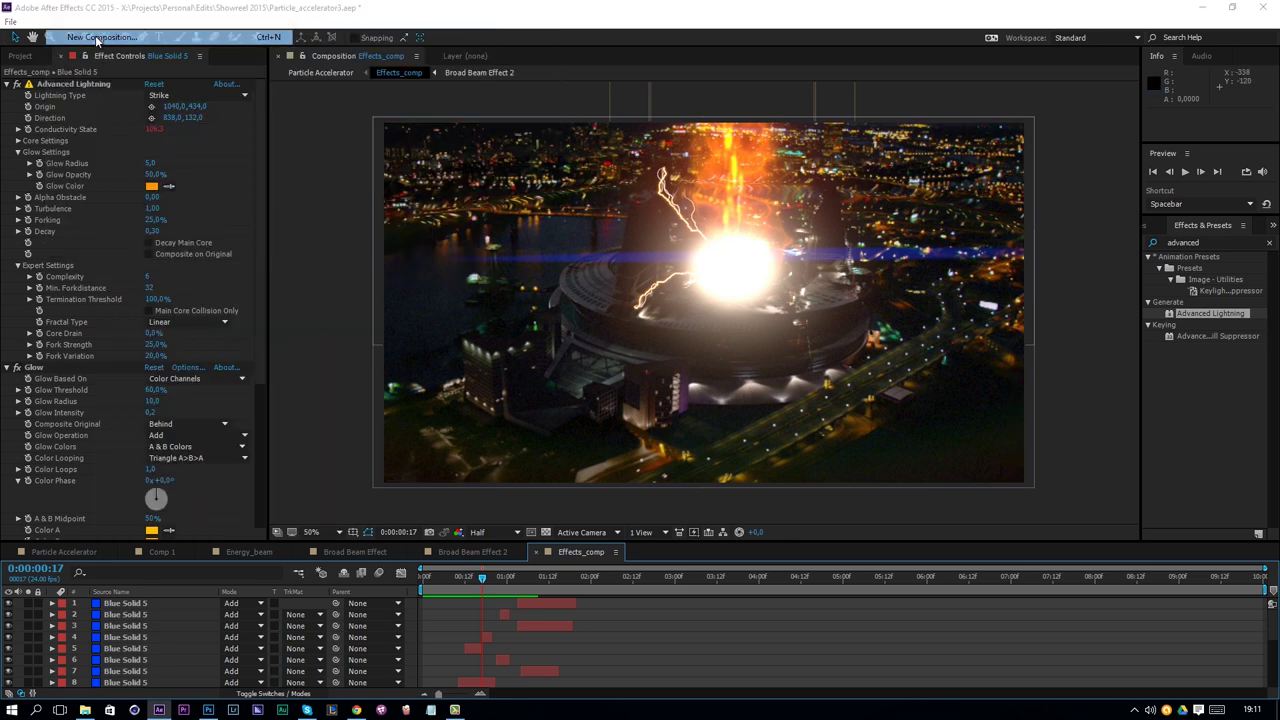
key("ctrl+n")
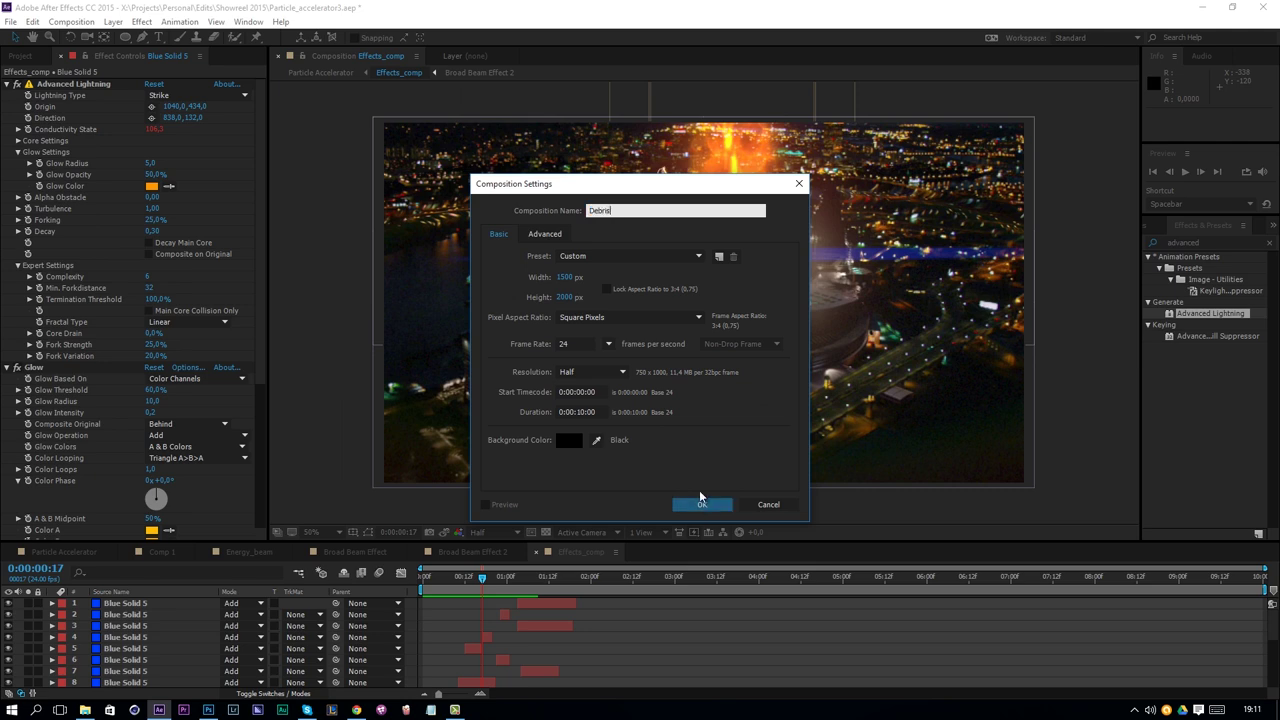
left_click(566, 277)
type("500")
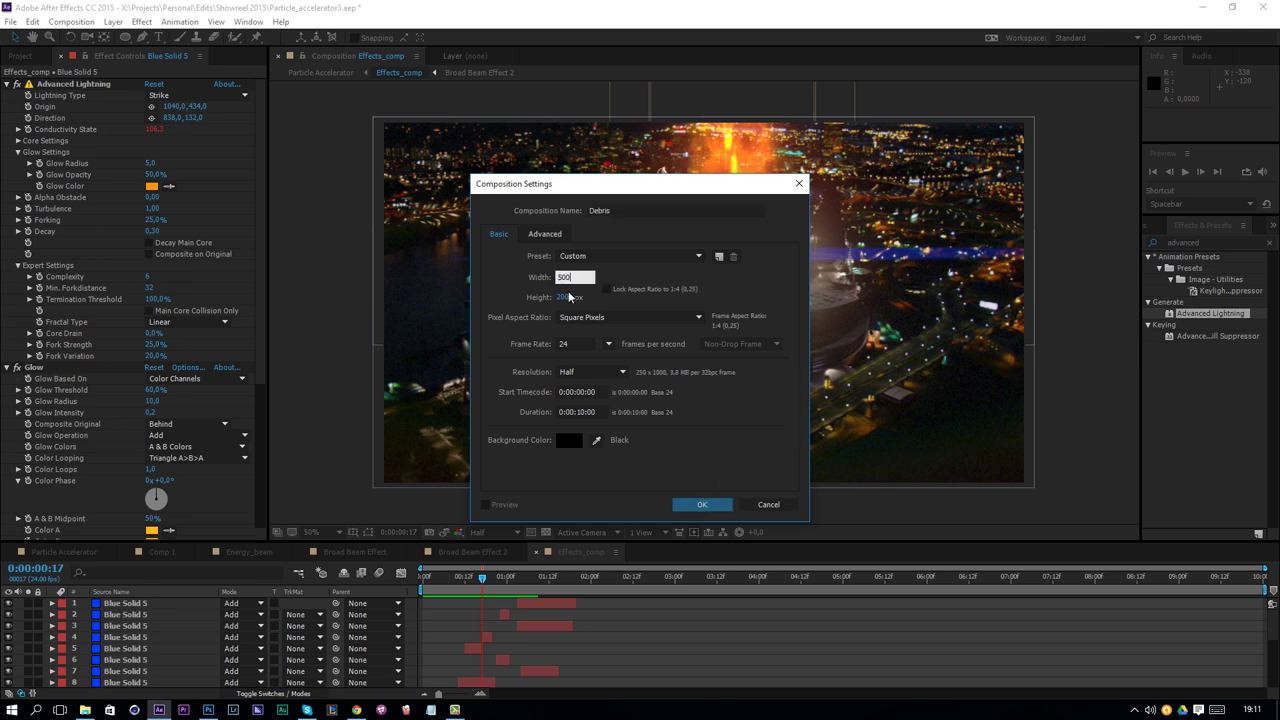
left_click(566, 296)
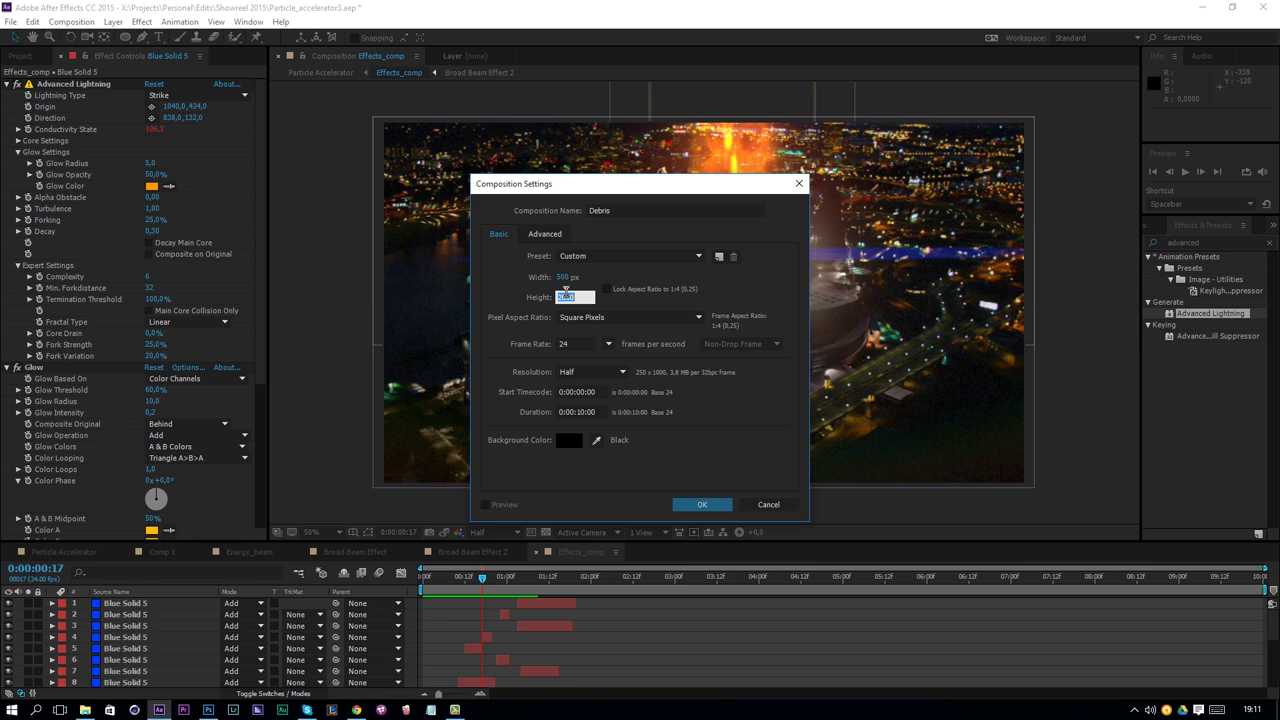
type("500")
key("Return")
Add a comp-sized blue solid to the Debris composition and apply Trapcode Particular to it
right_click(207, 655)
mouse_move(350, 505)
left_click(415, 540)
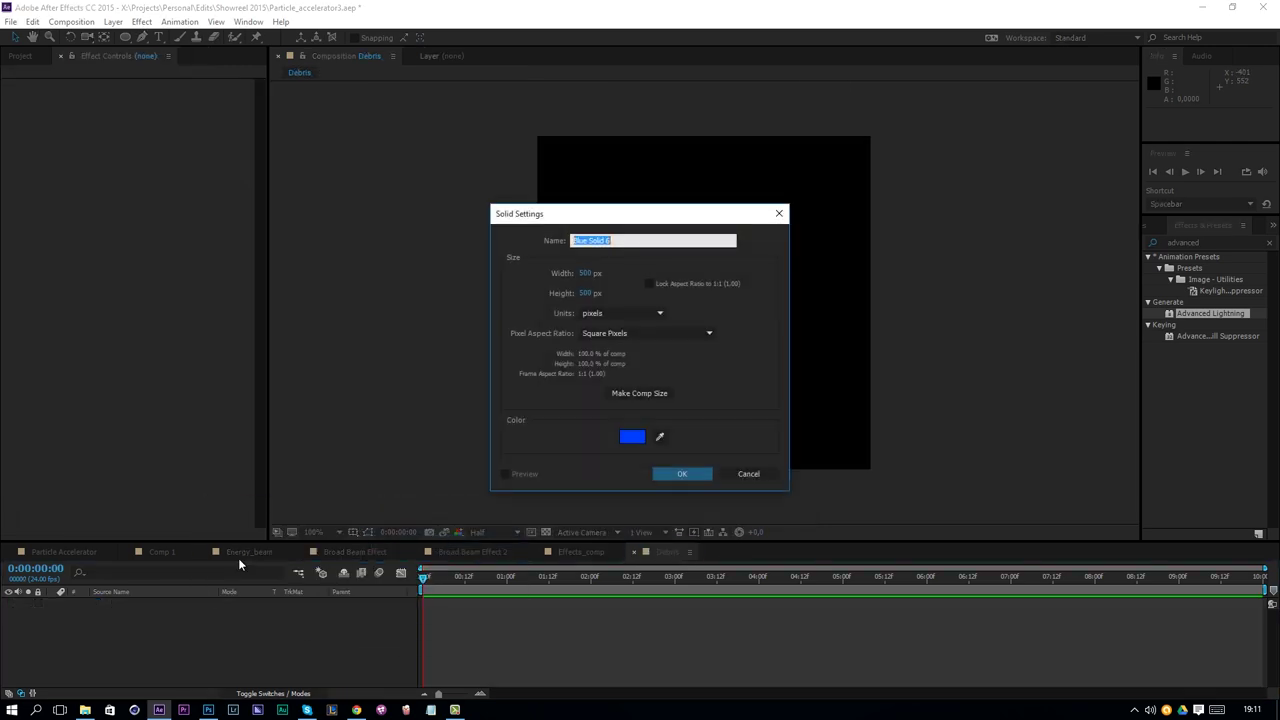
key("Return")
left_click(145, 22)
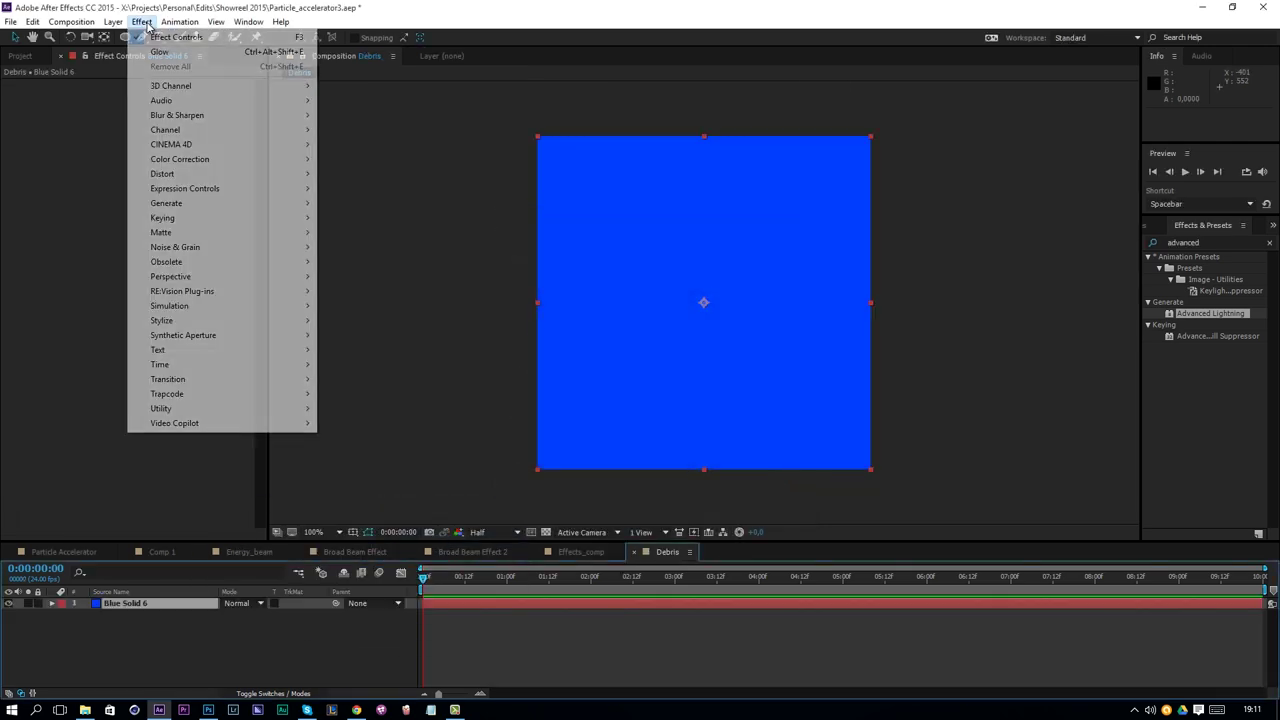
mouse_move(195, 394)
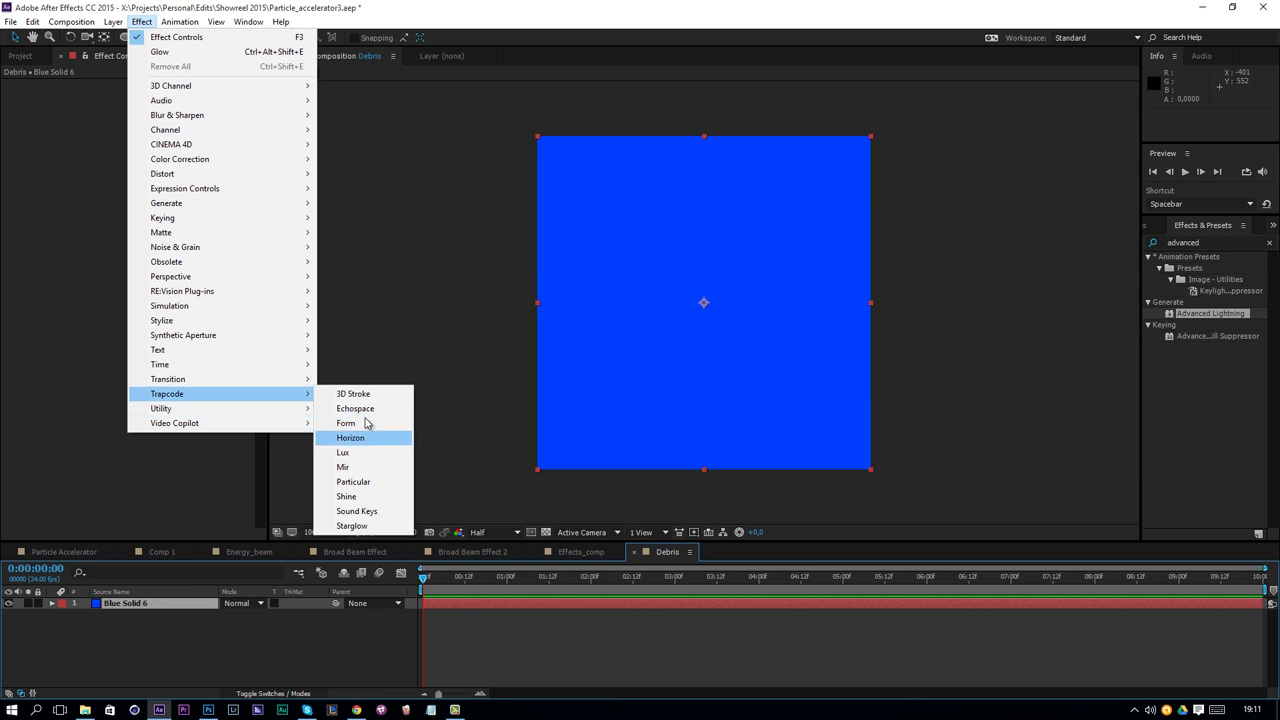
left_click(362, 482)
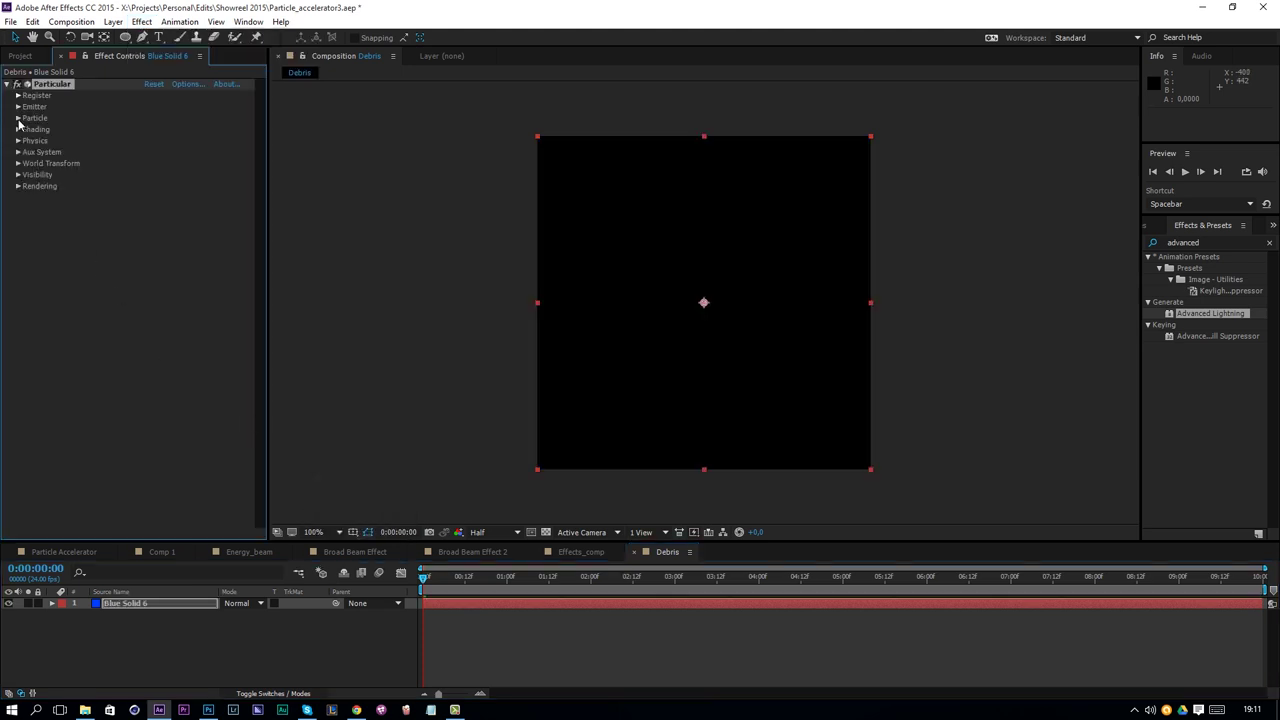
Set the Particular emitter's Particles/sec to 50000
left_click(18, 106)
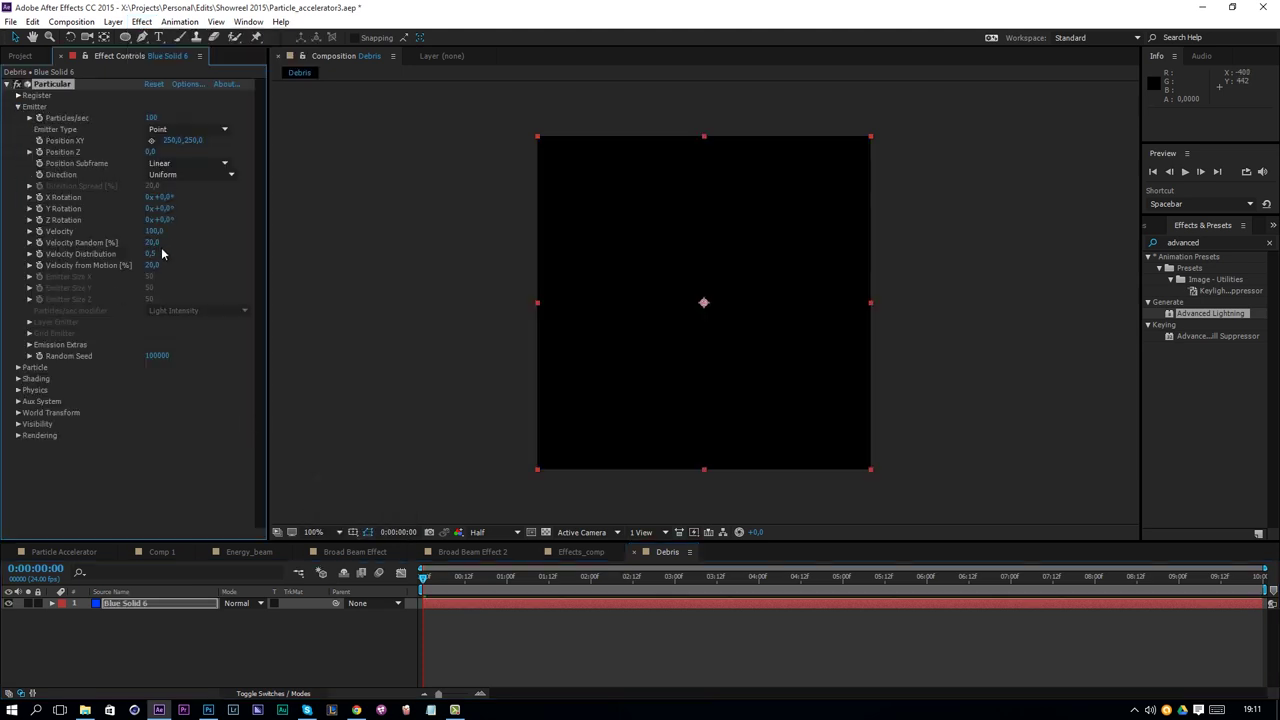
left_click_drag(443, 579, 431, 605)
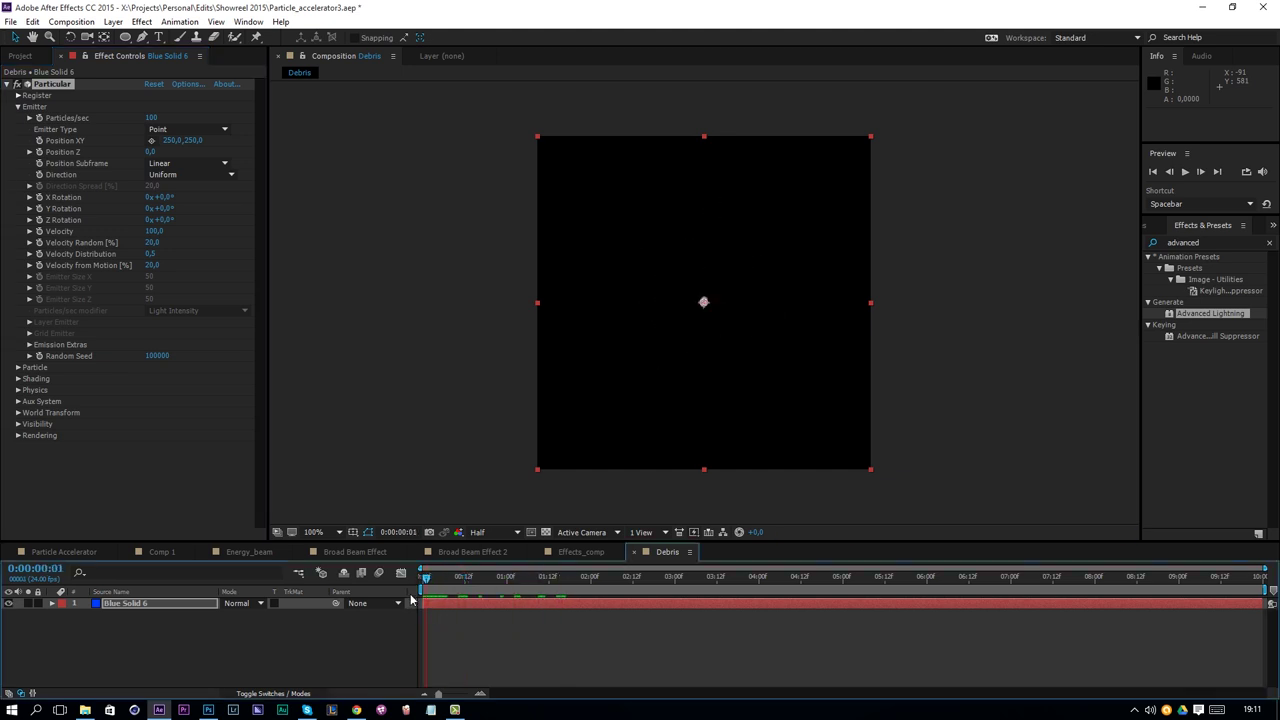
left_click(151, 118)
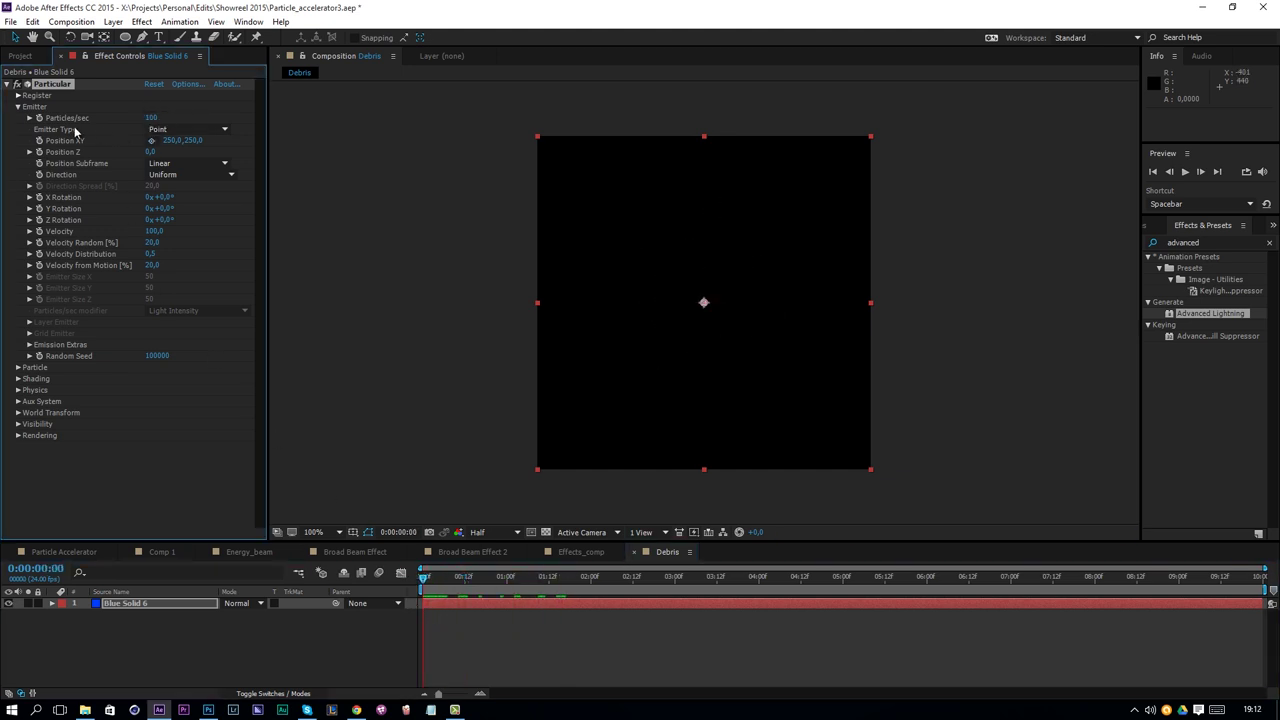
left_click(152, 118)
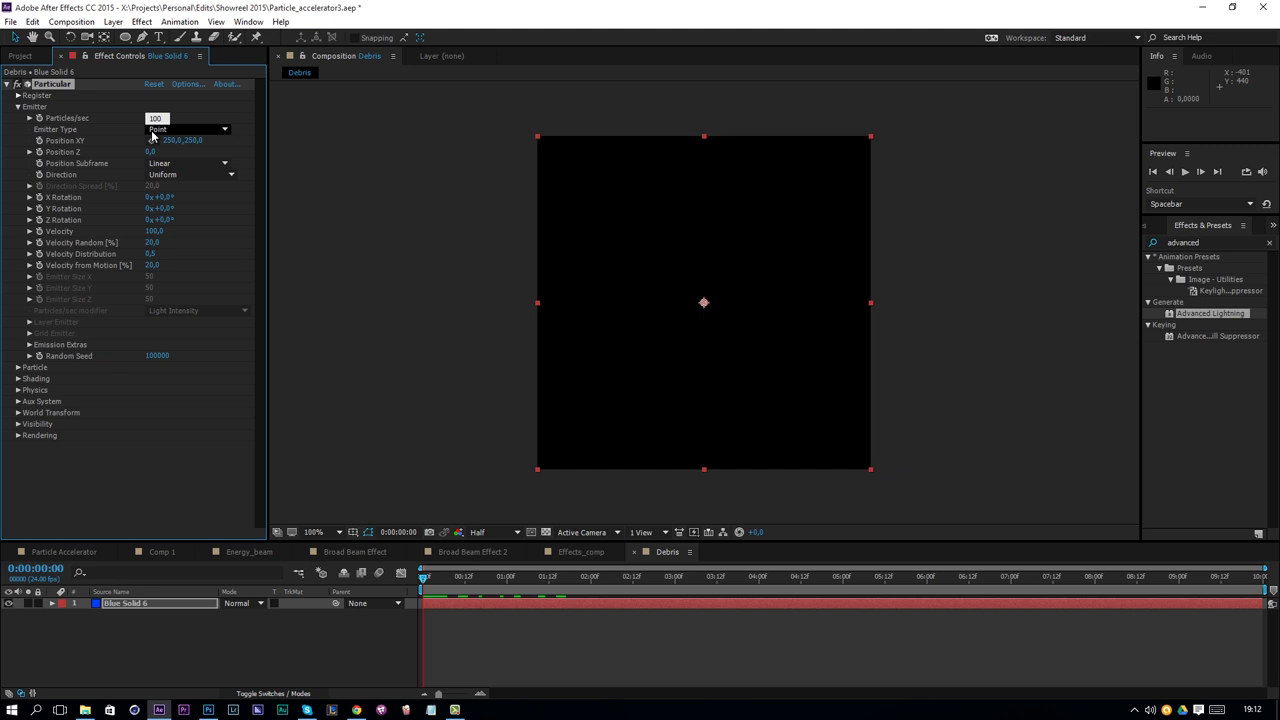
key("Return")
left_click(156, 118)
type("500")
key("Return")
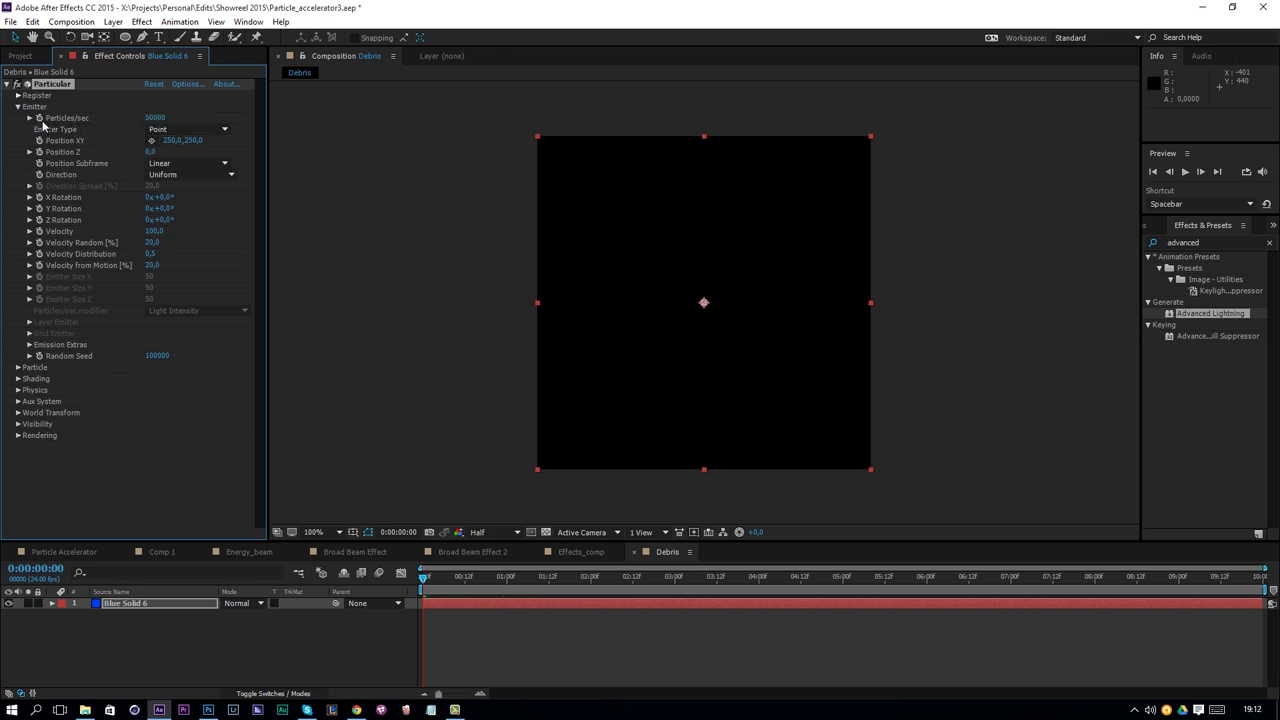
Keyframe Particles/sec at 50000 on the first frame and 0 at 0:00:00:01, and reveal the layer's keyframes
key("Page_Down")
left_click_drag(156, 117, 438, 425)
key("space")
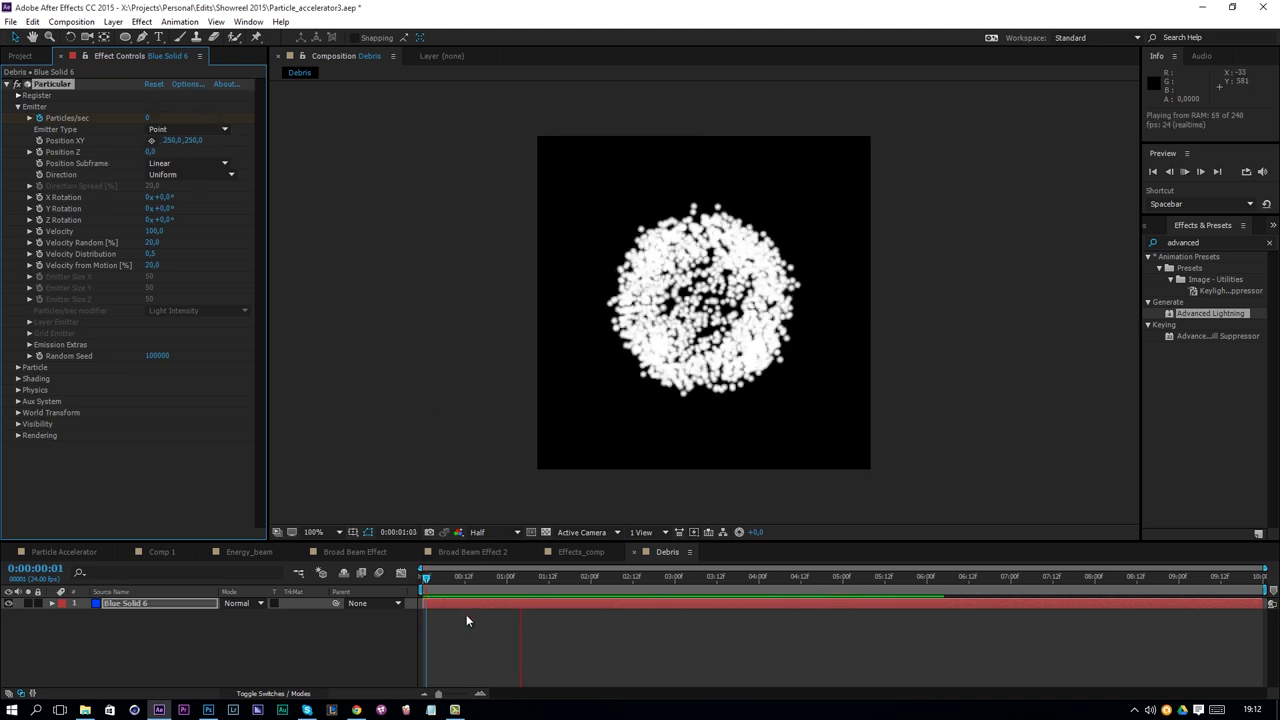
key("space")
key("Page_Up")
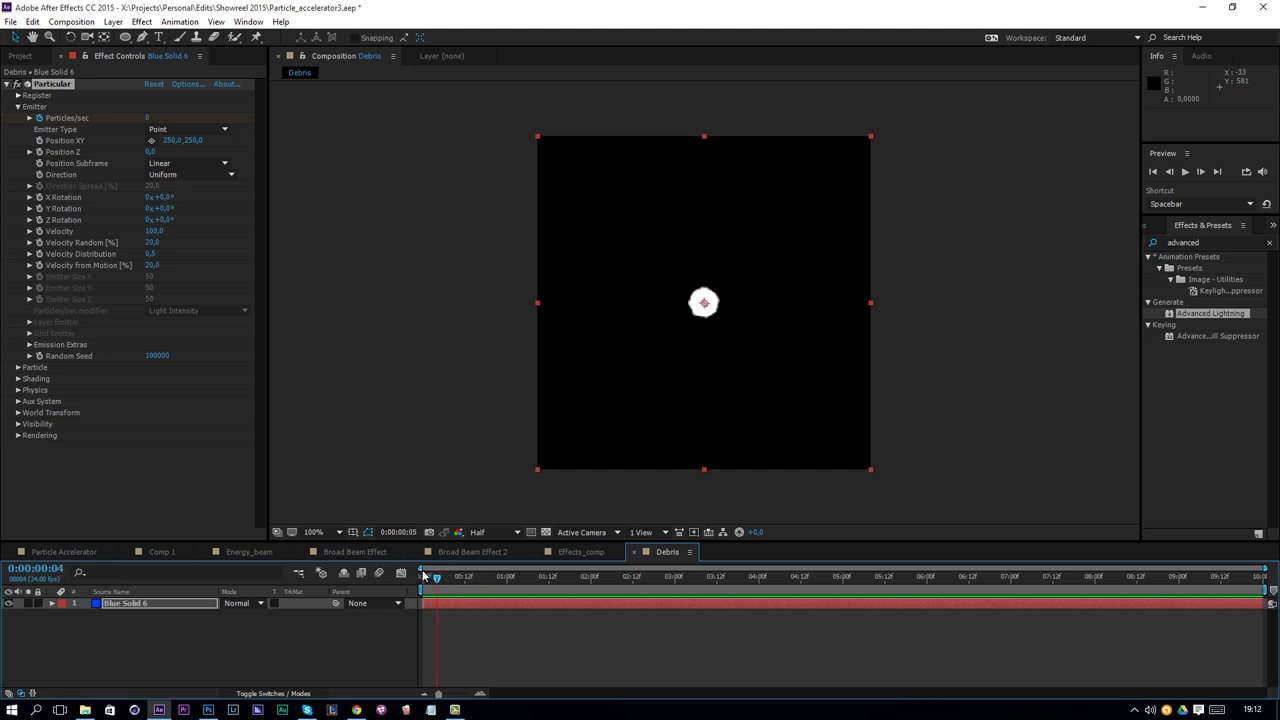
left_click(460, 603)
key("u")
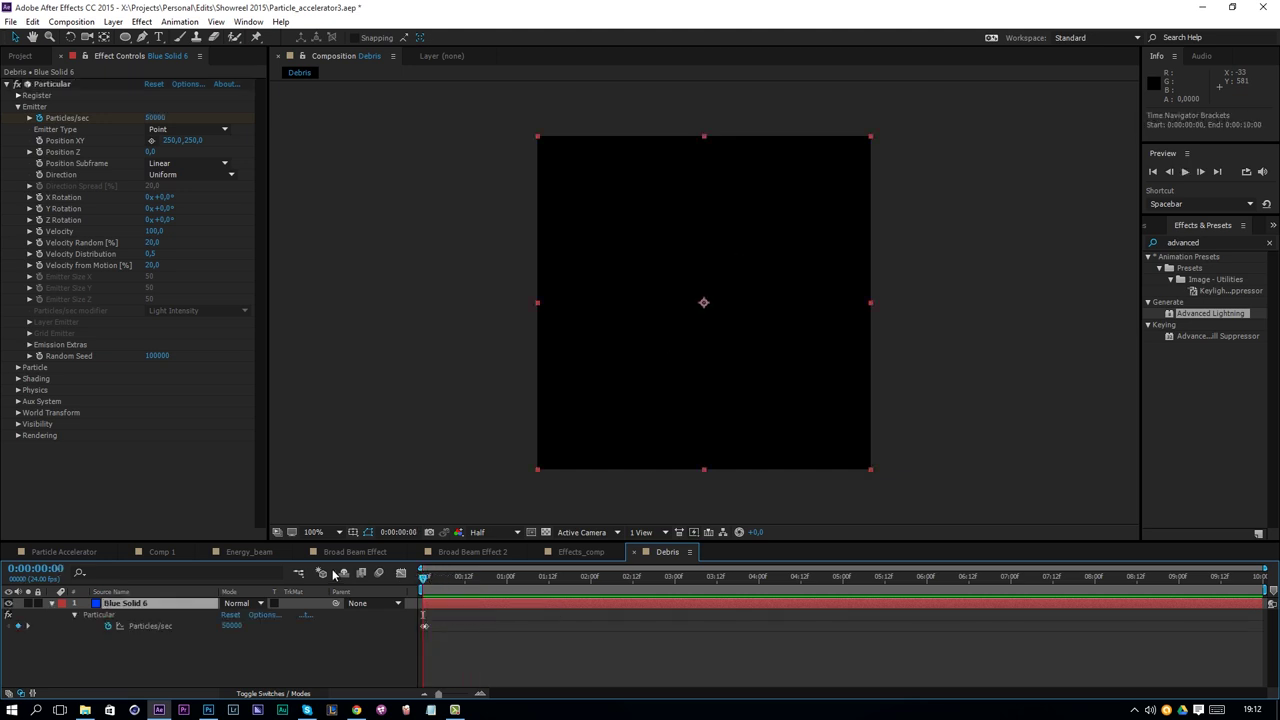
Set the first Particles/sec keyframe to 1000 and preview the particle burst
left_click(156, 117)
type("10")
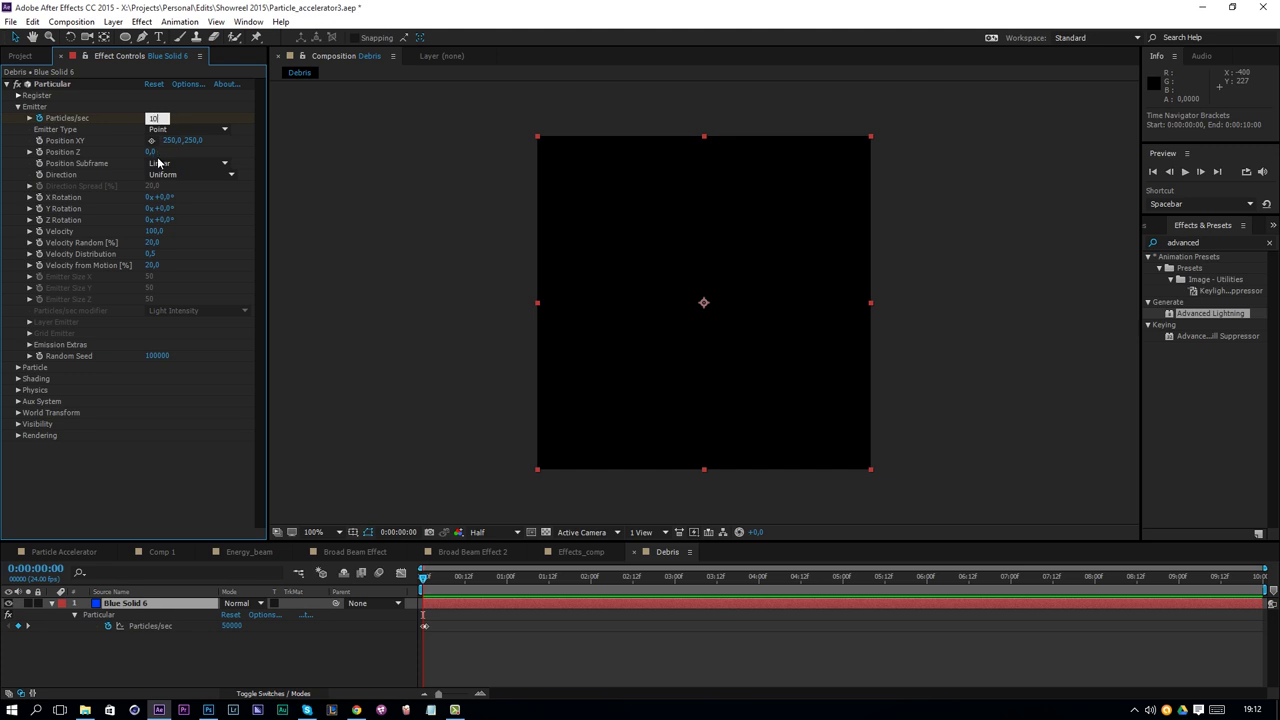
type("00")
key("Return")
key("space")
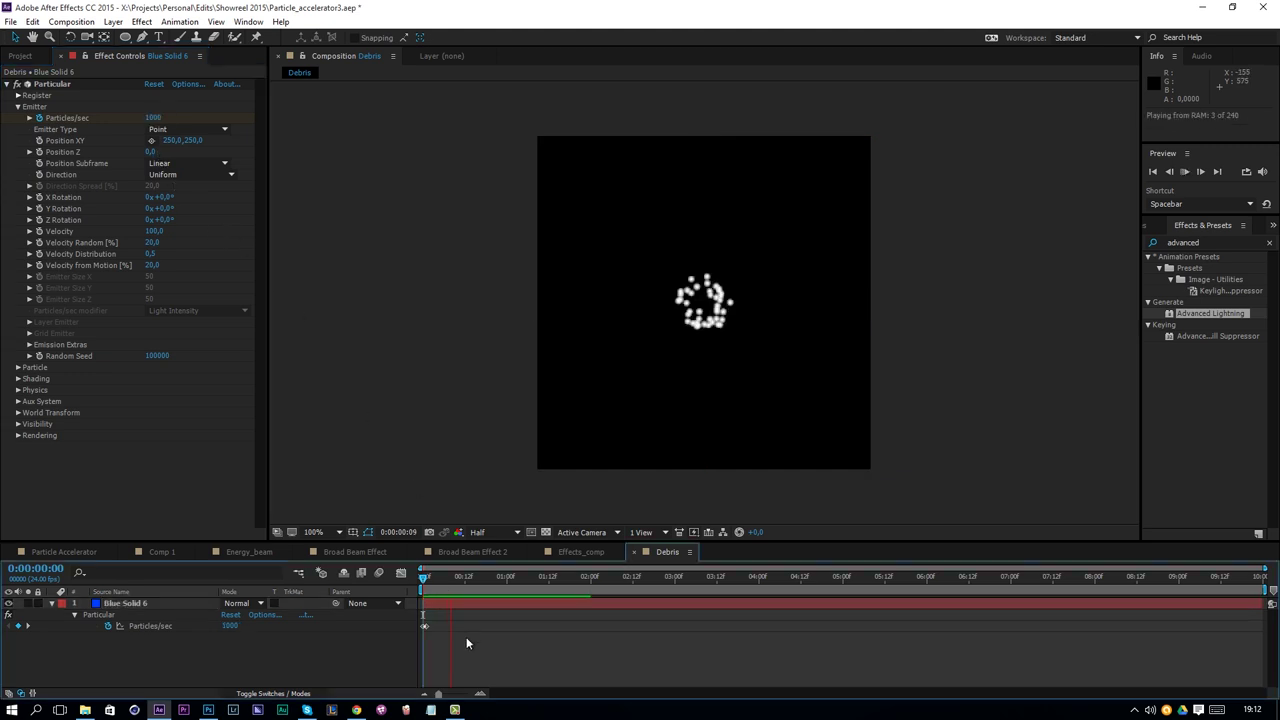
left_click(429, 576)
key("space")
Change Particular's Particle Type to Cloudlet and play back the burst
left_click(17, 367)
scroll(118, 335, "down", 2)
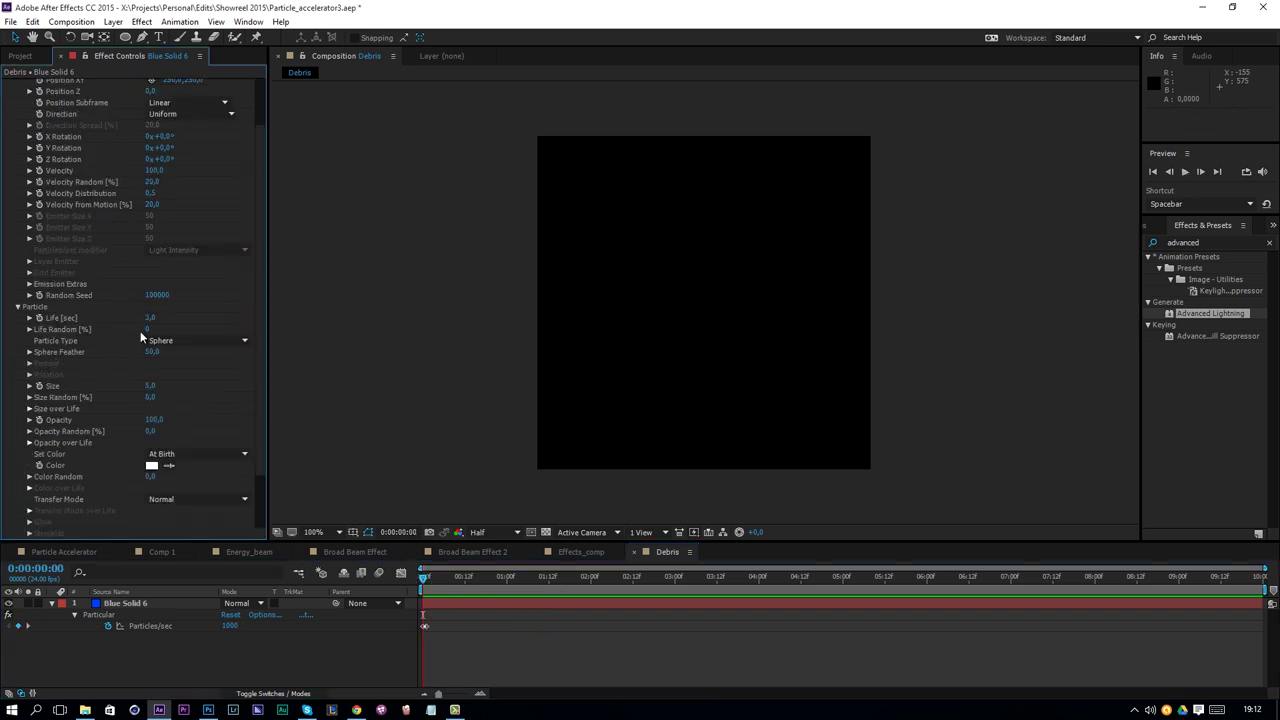
left_click(184, 341)
left_click(195, 399)
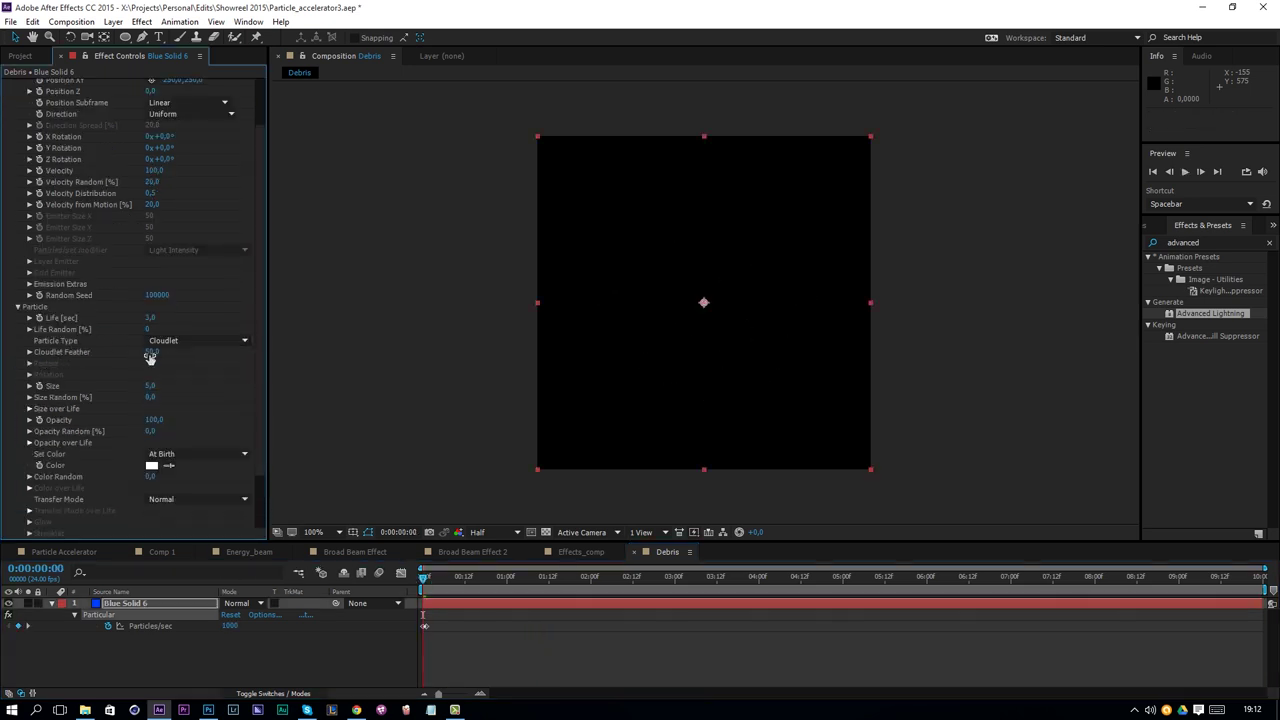
left_click(431, 576)
key("space")
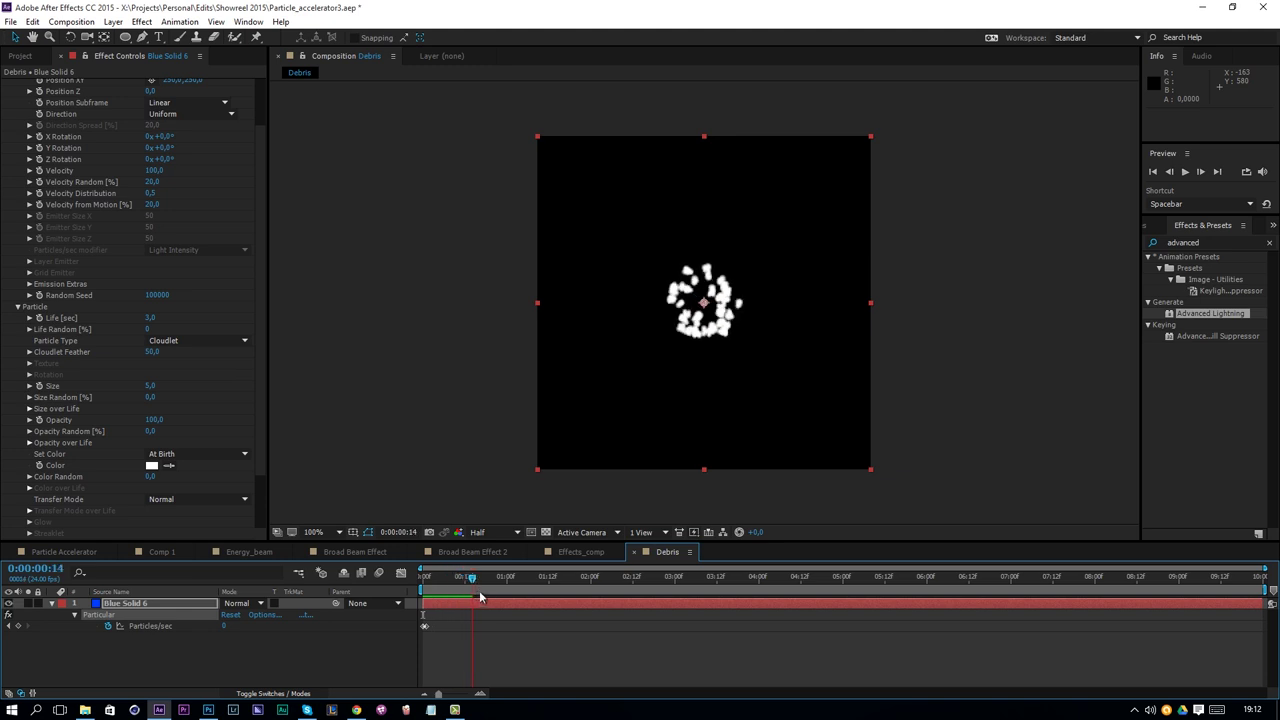
Set the particle Size to 21, Opacity to 10 and Opacity Random to 35%
mouse_move(155, 384)
left_mouse_down()
mouse_move(182, 387)
mouse_move(172, 393)
left_mouse_up()
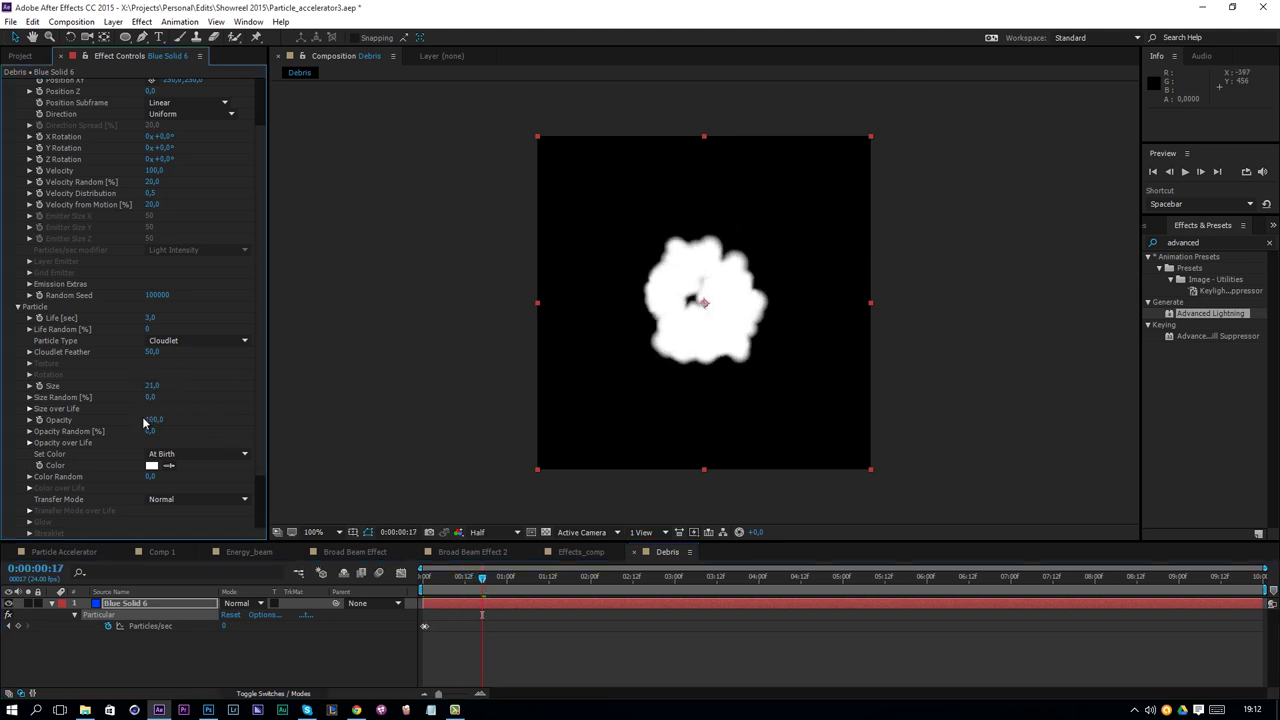
left_click(155, 420)
type("10")
key("Return")
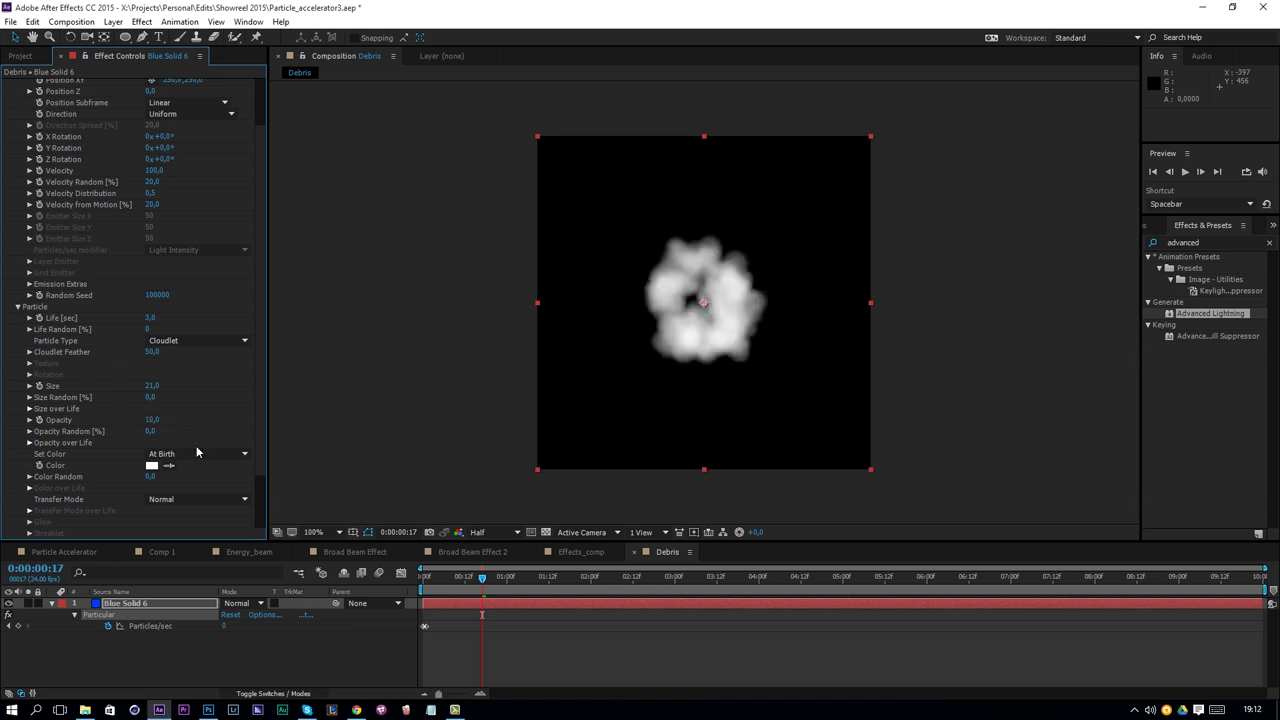
left_click(155, 431)
type("45")
key("Return")
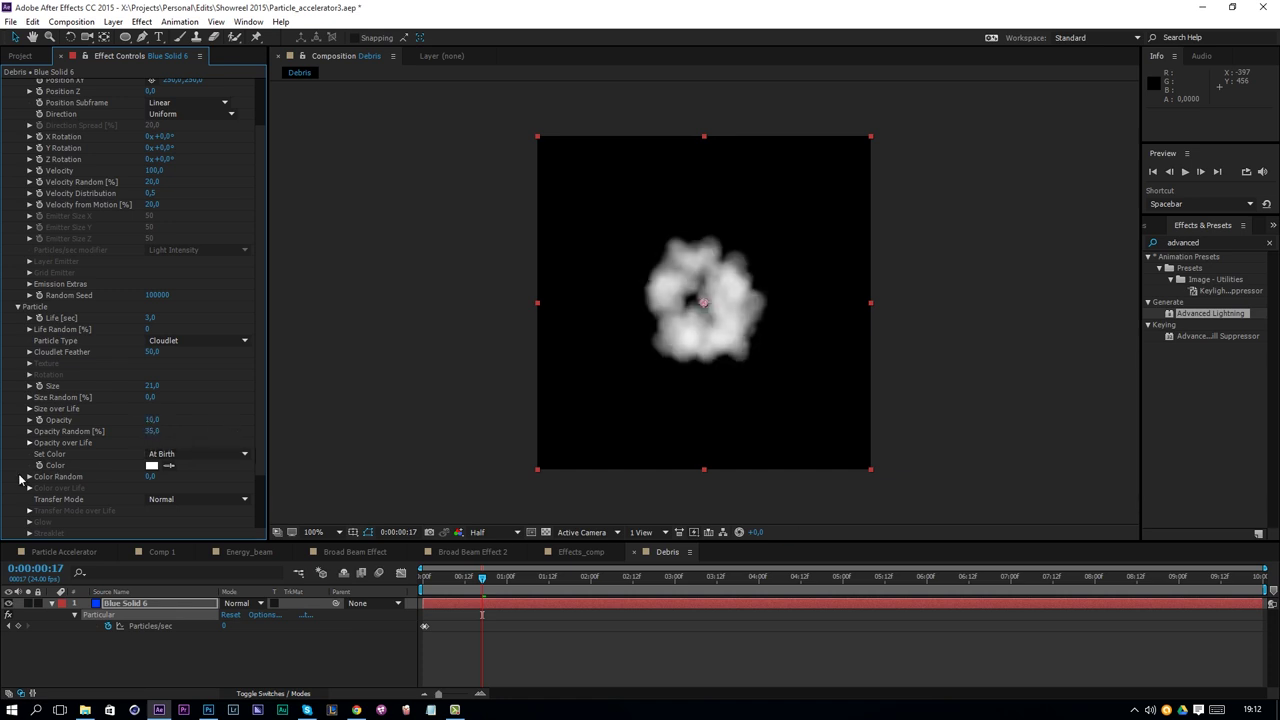
Change the particle Color to a muted grey-brown
scroll(151, 438, "down", 1)
left_click(151, 436)
left_click(607, 412)
left_click_drag(666, 440, 666, 428)
mouse_move(579, 319)
left_mouse_down()
mouse_move(580, 346)
mouse_move(505, 409)
mouse_move(543, 420)
mouse_move(531, 422)
left_mouse_up()
left_click_drag(666, 432, 668, 440)
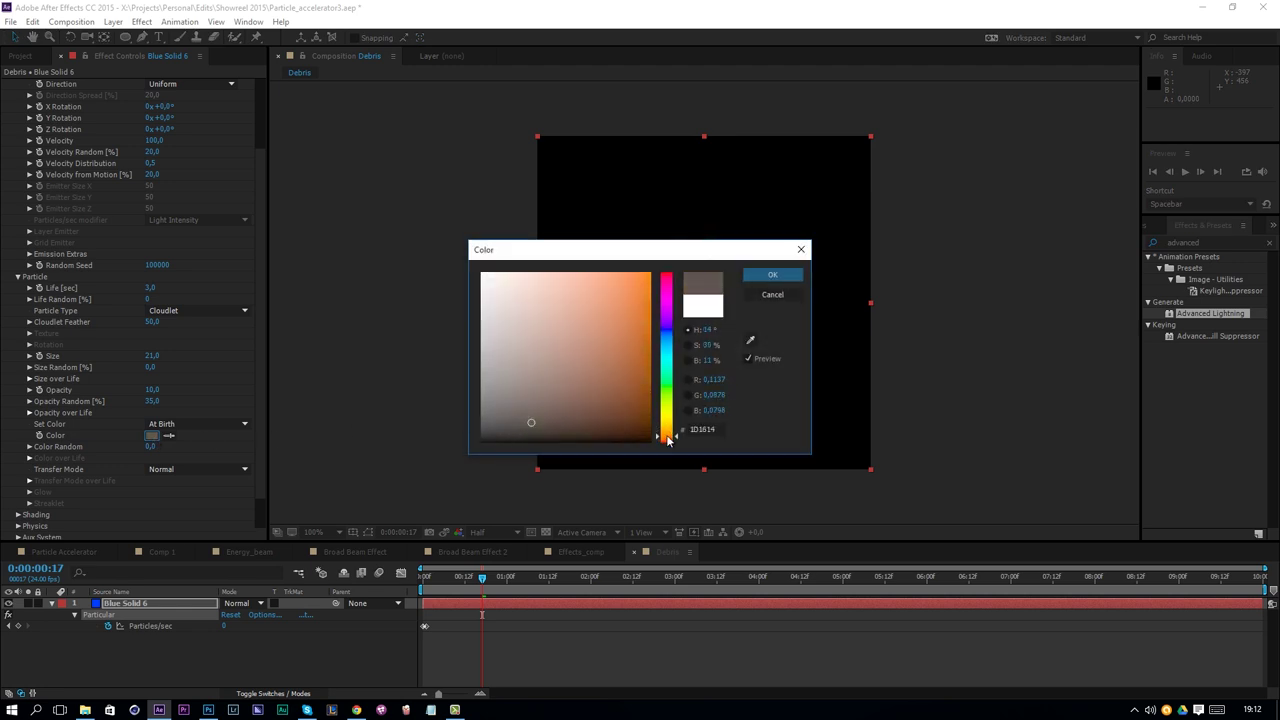
mouse_move(531, 402)
left_mouse_down()
mouse_move(563, 417)
mouse_move(534, 412)
left_mouse_up()
left_click_drag(670, 437, 668, 432)
key("Return")
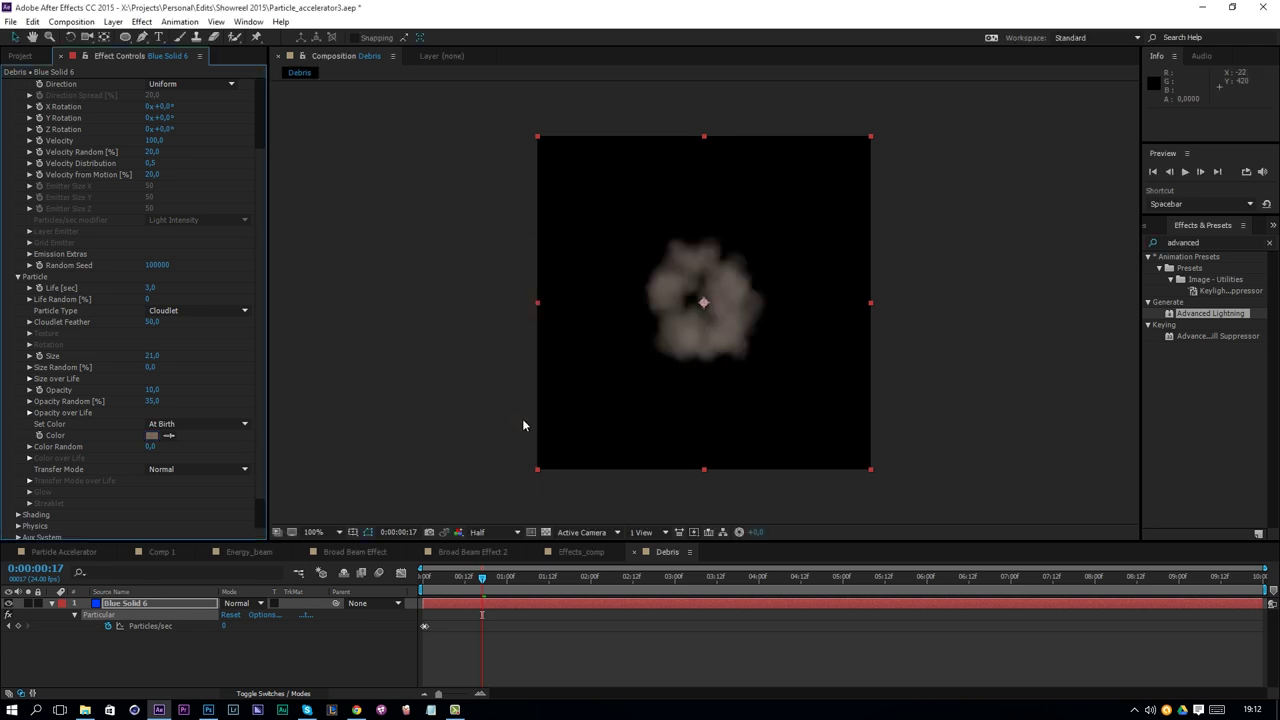
Set the Gravity in Particular's Physics settings to 490 and preview the falling debris
scroll(39, 423, "down", 1)
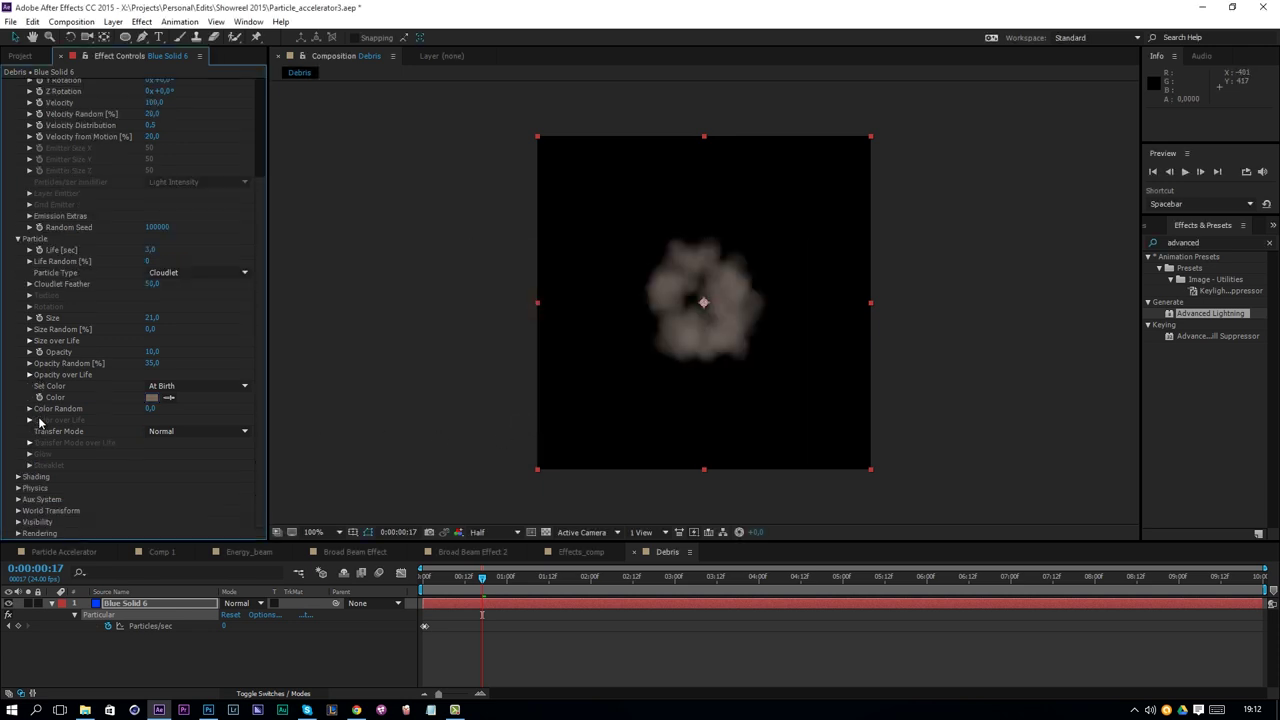
left_click(17, 488)
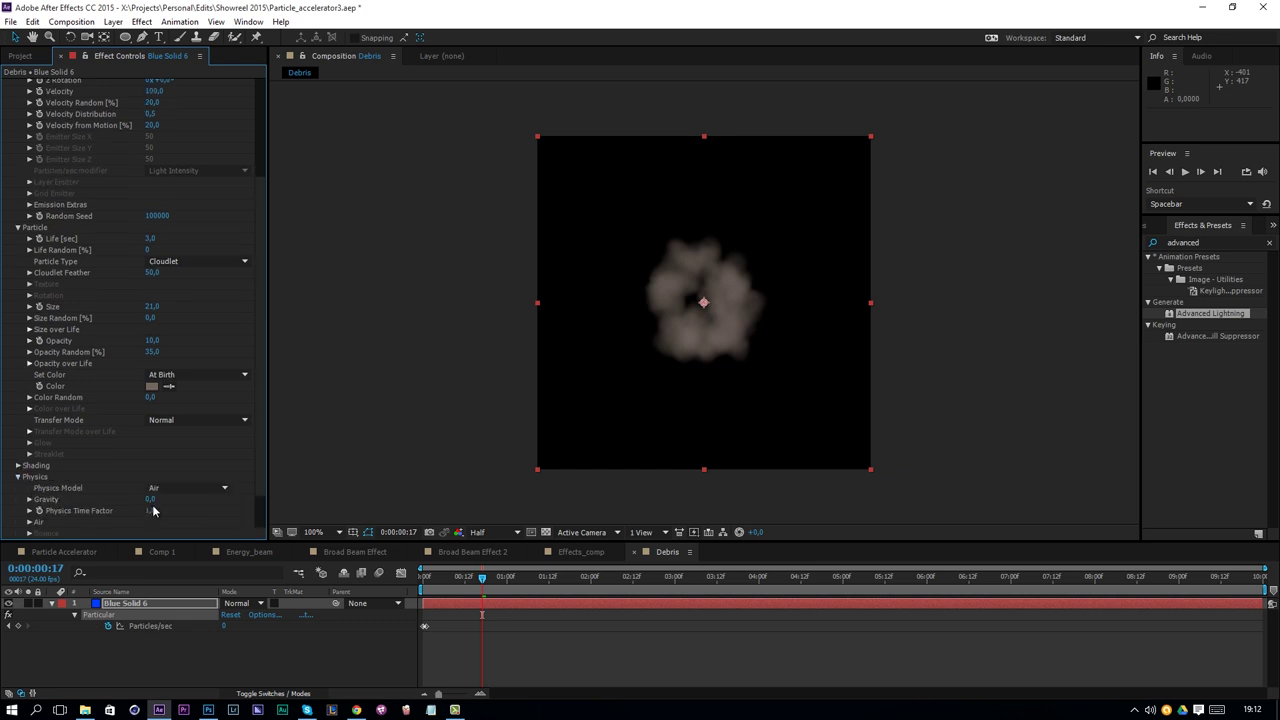
left_click_drag(154, 500, 185, 502)
key("space")
key("space")
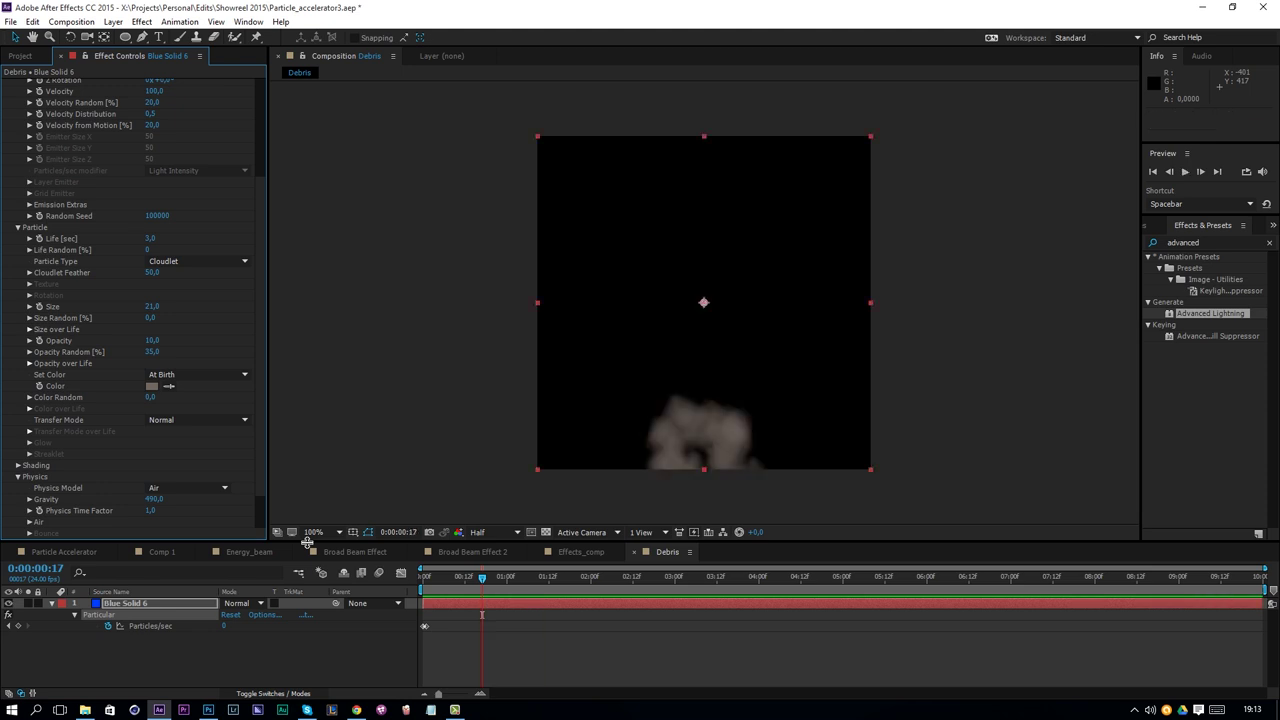
key("space")
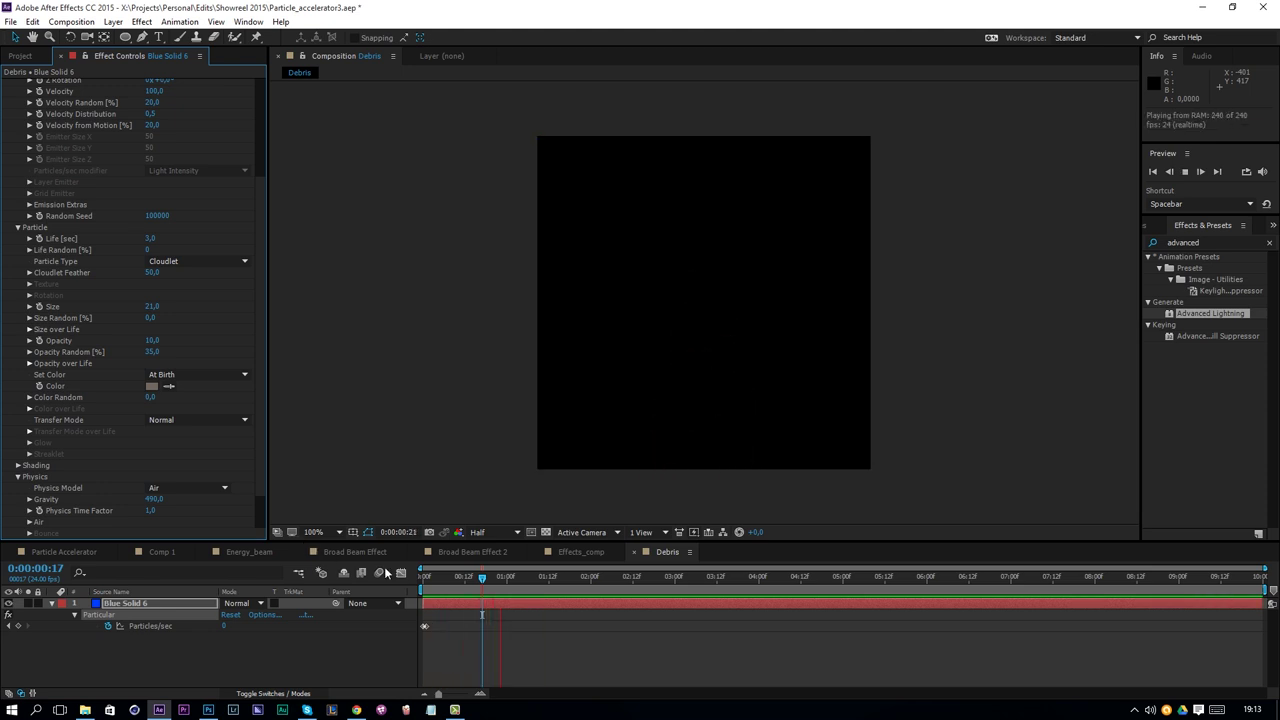
key("space")
Shift both Particles/sec keyframes along the timeline so the burst starts at 0:00:00:09
left_click(433, 587)
left_click_drag(433, 587, 403, 589)
left_click_drag(427, 632, 423, 632)
key("ctrl+z")
key("space")
left_click_drag(430, 631, 450, 624)
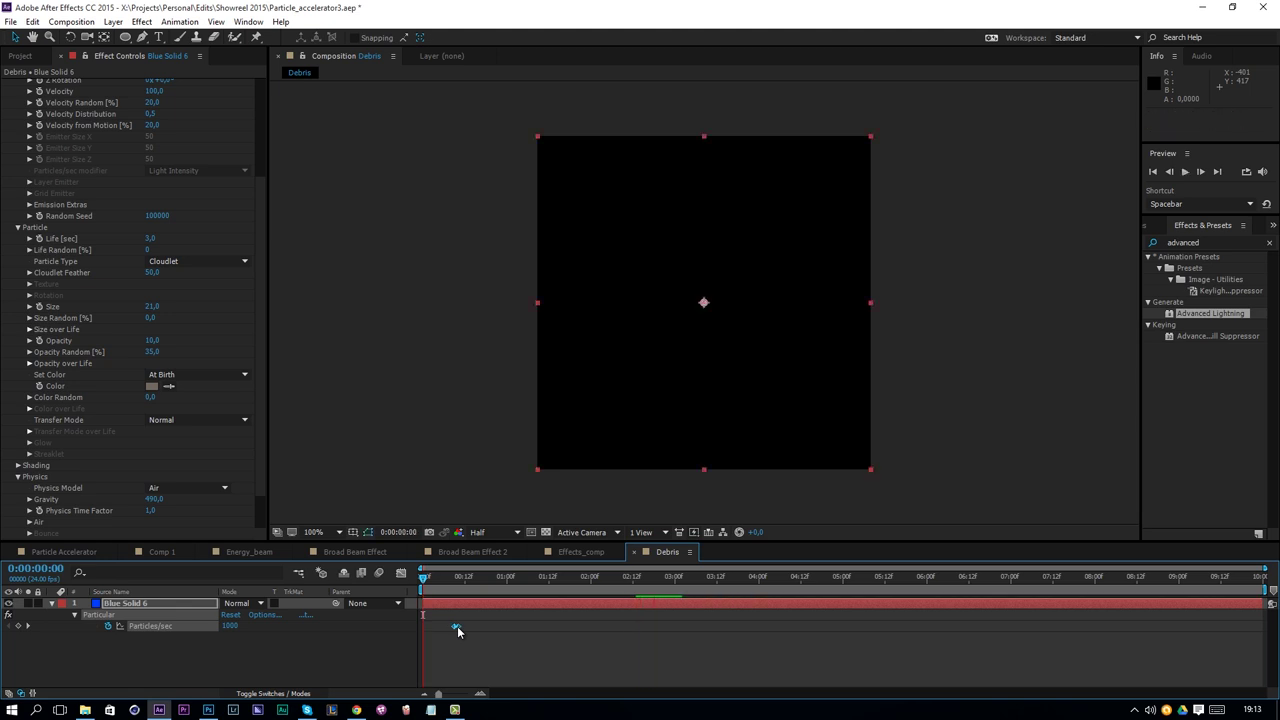
left_click(452, 578)
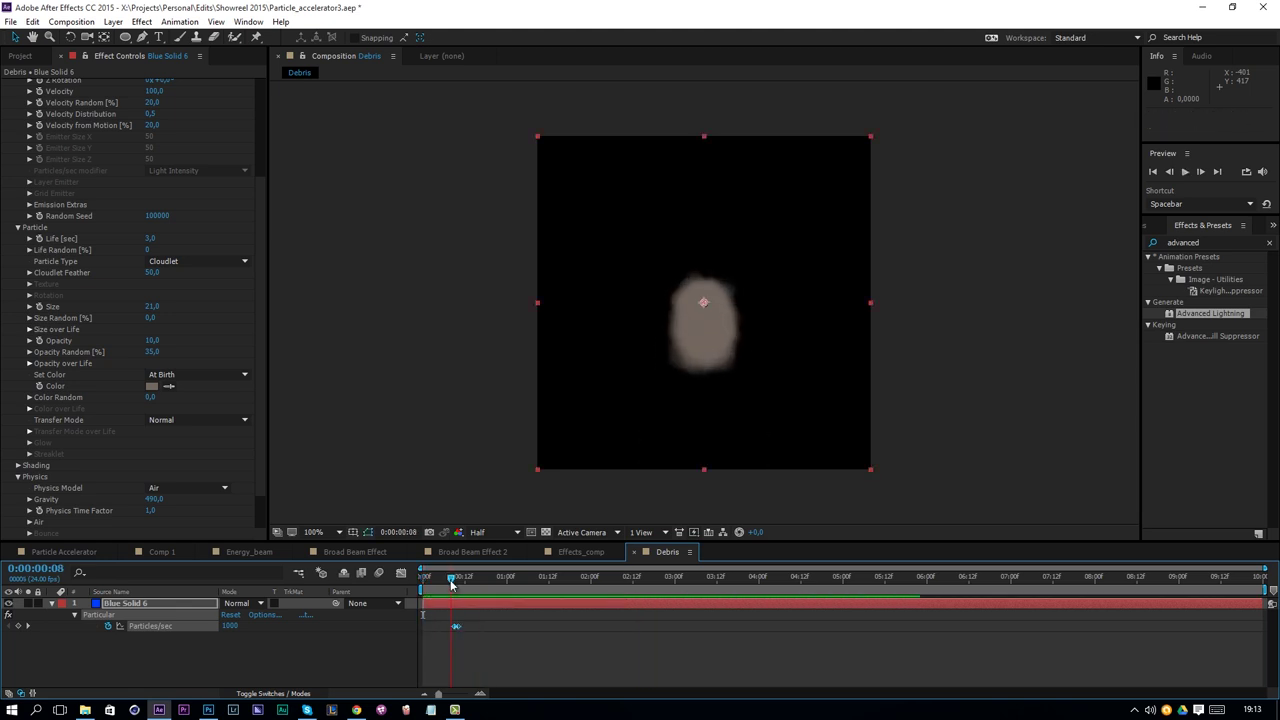
Reduce Particles/sec on the keyframe at 0:00:00:09, previewing it at 100 and settling on 75
left_click(419, 654)
left_click(231, 626)
left_click(416, 613)
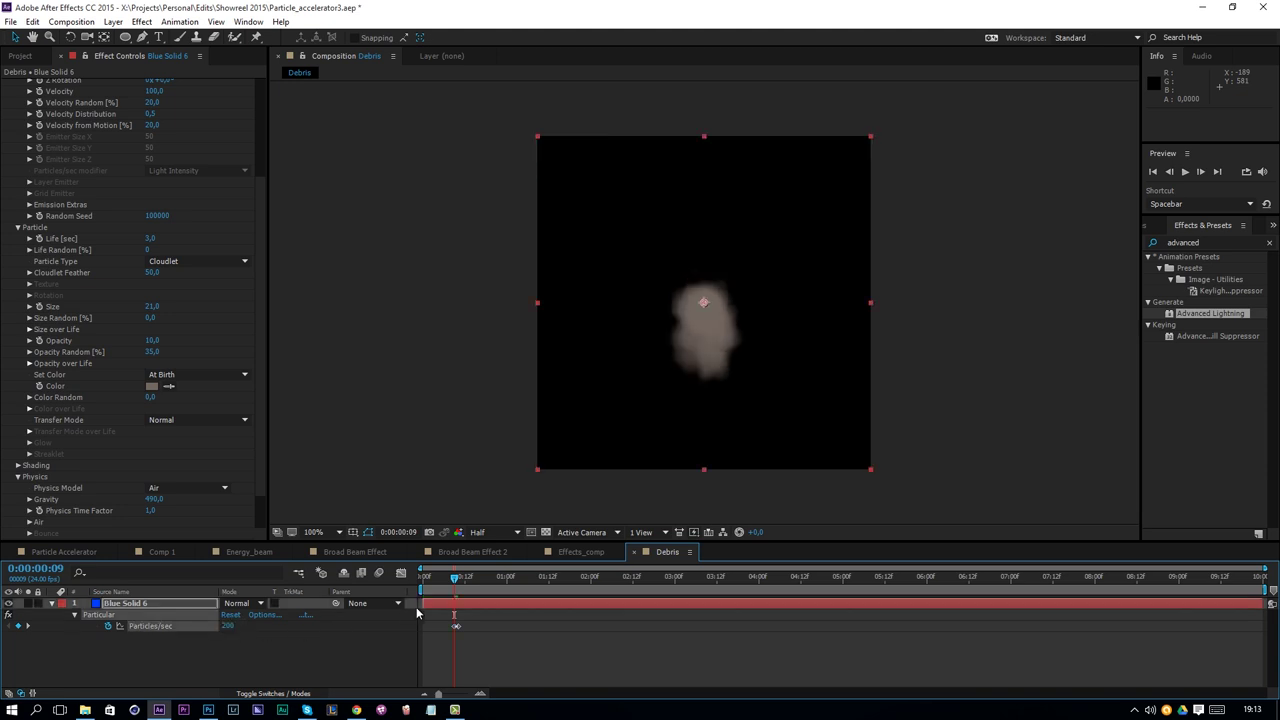
left_click(231, 626)
type("100")
key("Return")
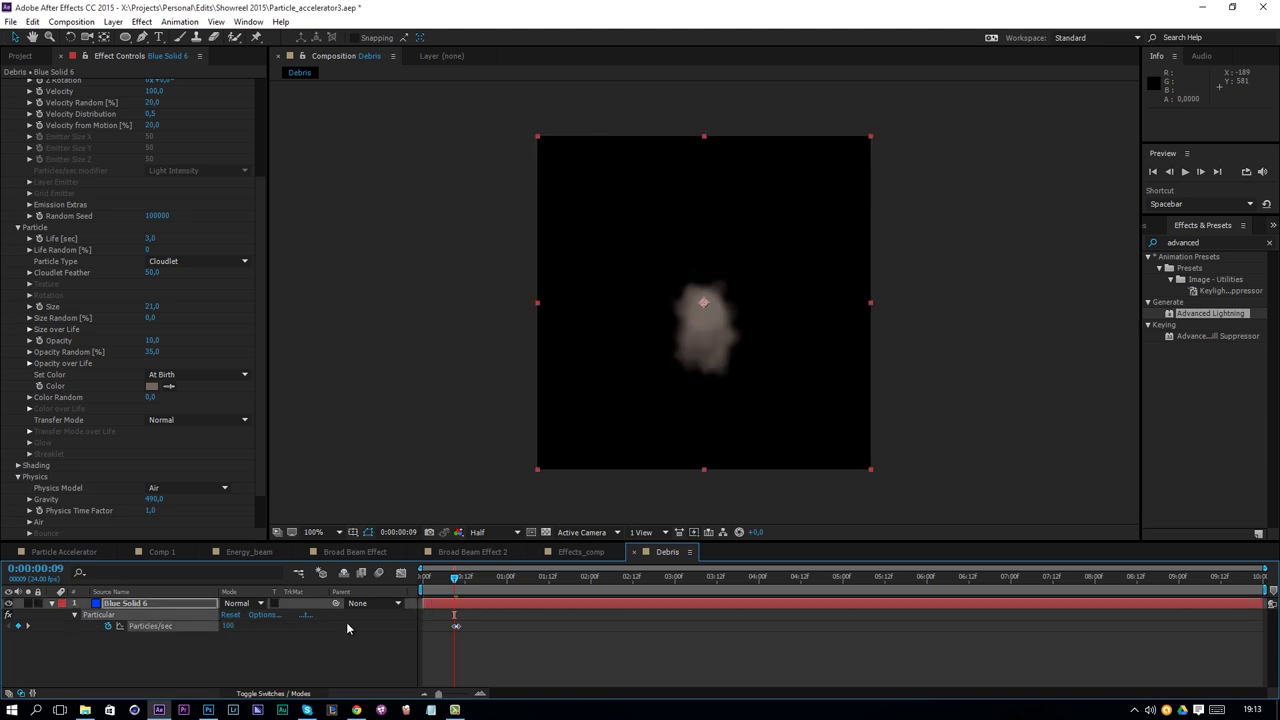
key("space")
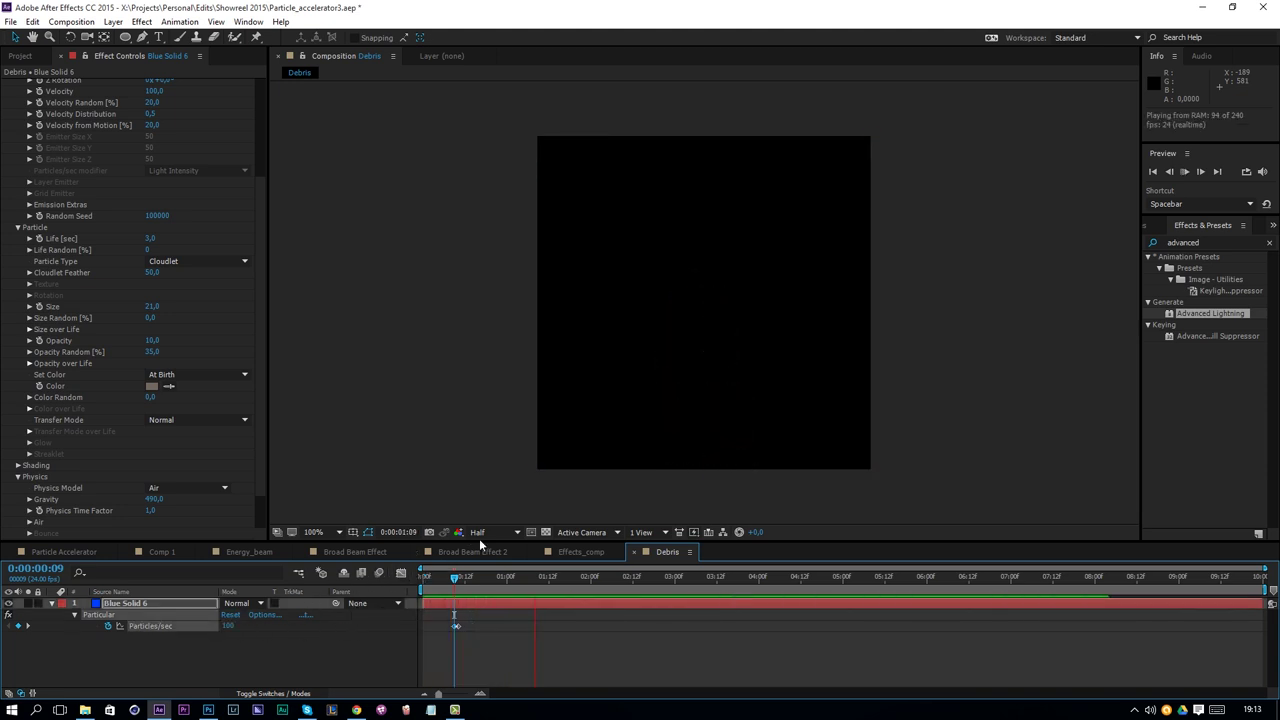
key("space")
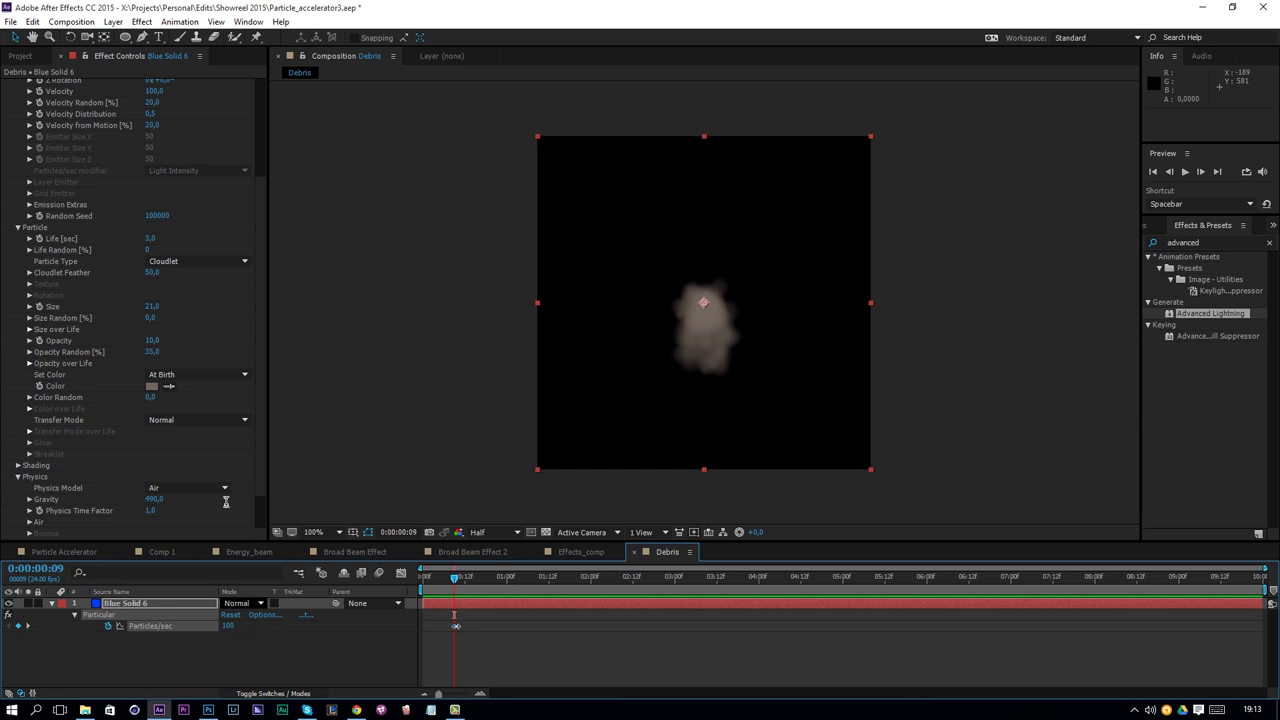
left_click_drag(229, 625, 187, 320)
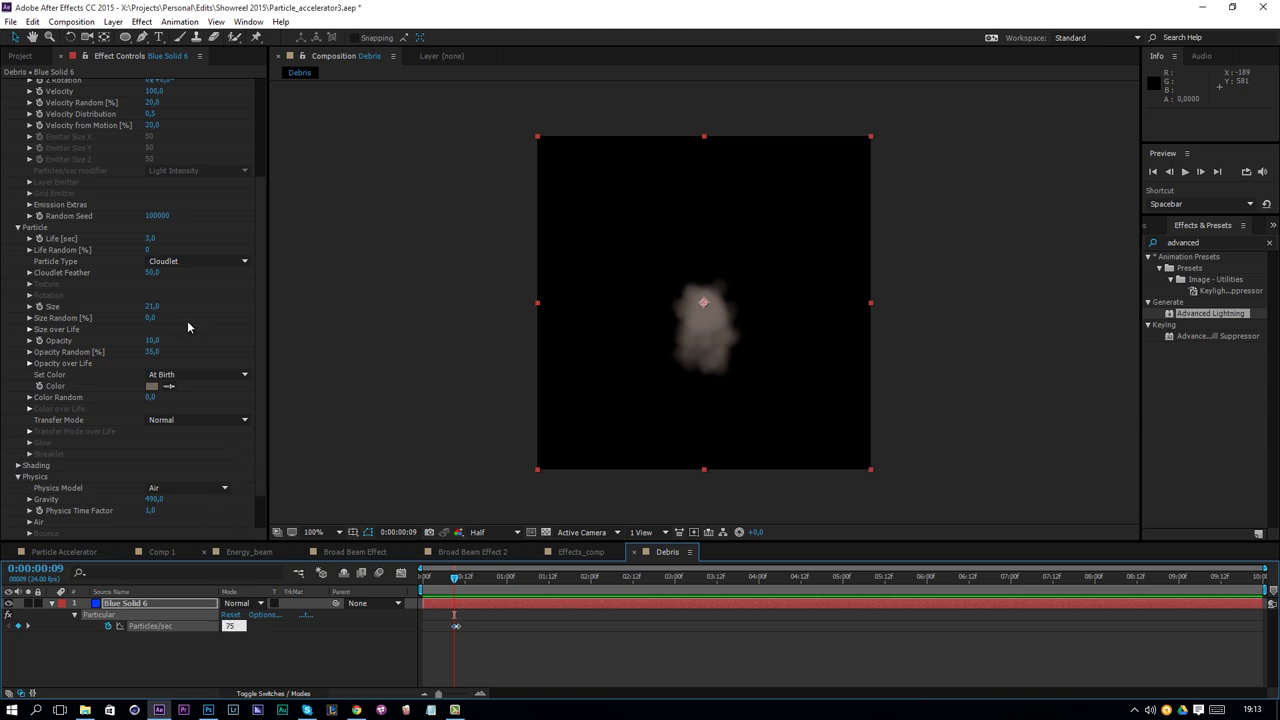
Set the particles' Life Random to 5% and Size Random to 35%
left_click(150, 250)
type("5")
key("Return")
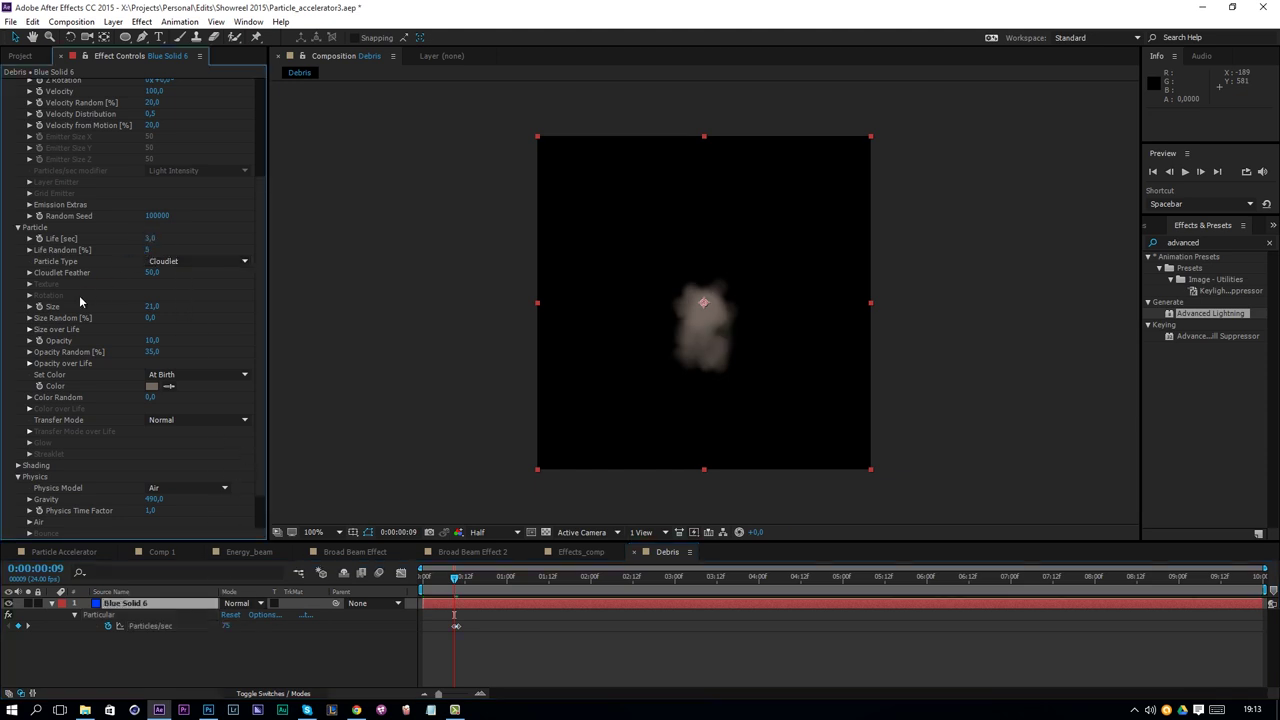
left_click(150, 317)
type("35")
key("Return")
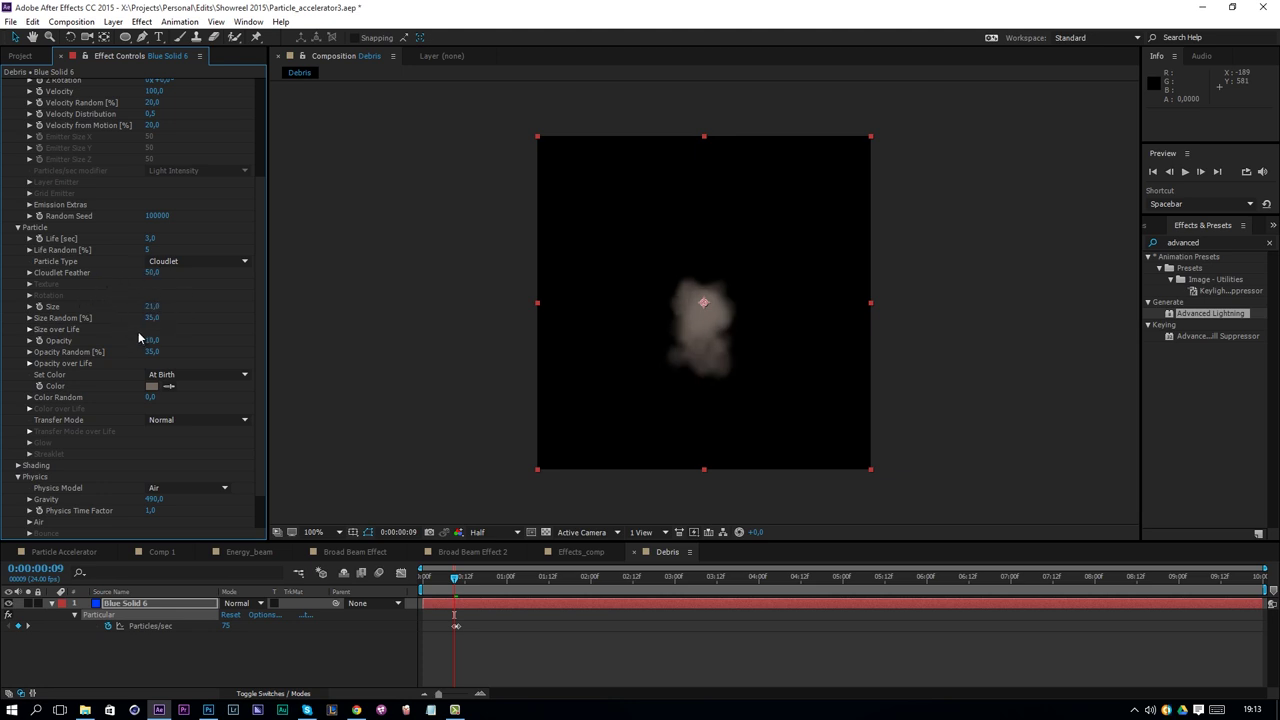
Apply the linear fade-out curve to Opacity over Life and preview the debris
left_click(30, 364)
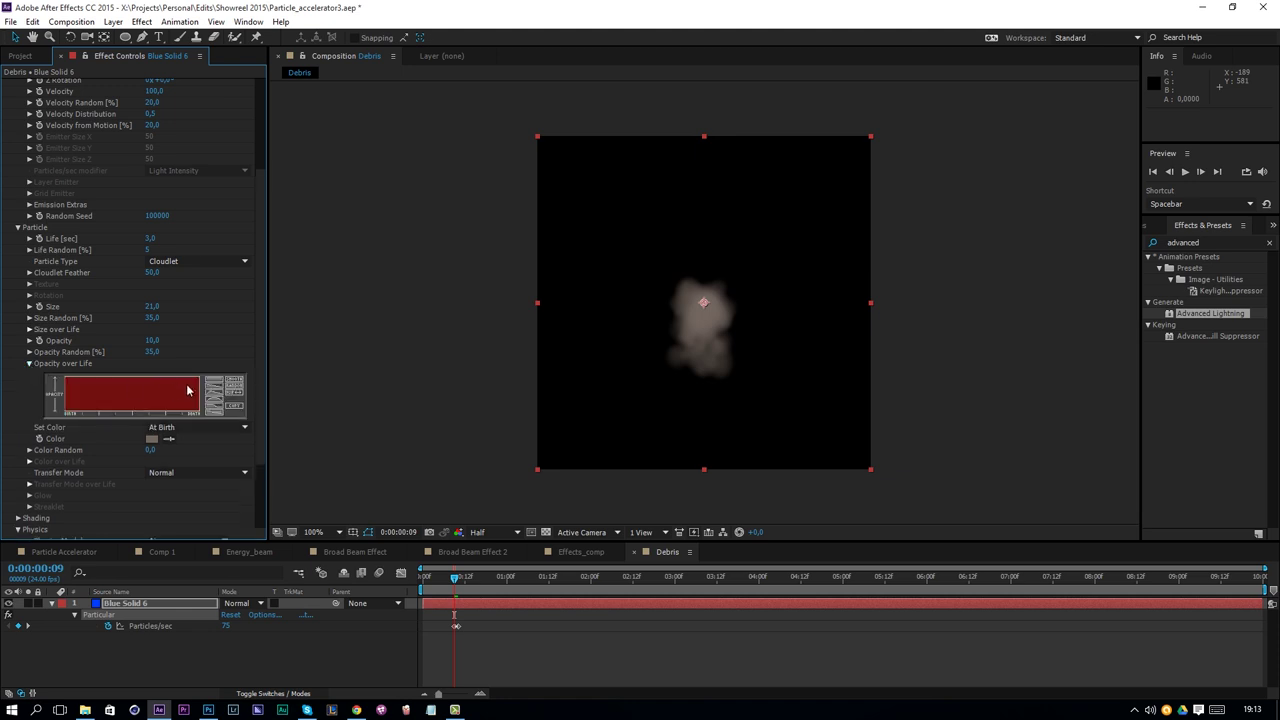
left_click(216, 392)
key("space")
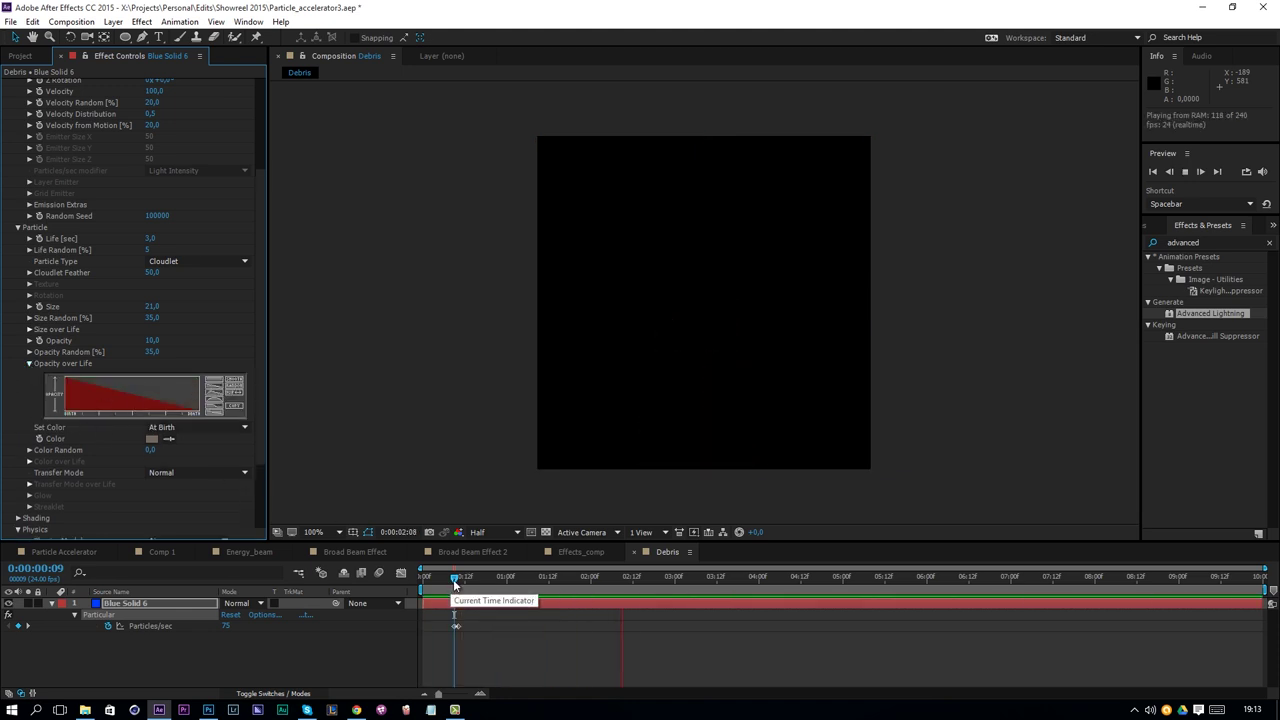
key("space")
Move the emitter's Position XY up to about 246, 61 and preview the debris
scroll(168, 326, "up", 4)
left_click(151, 140)
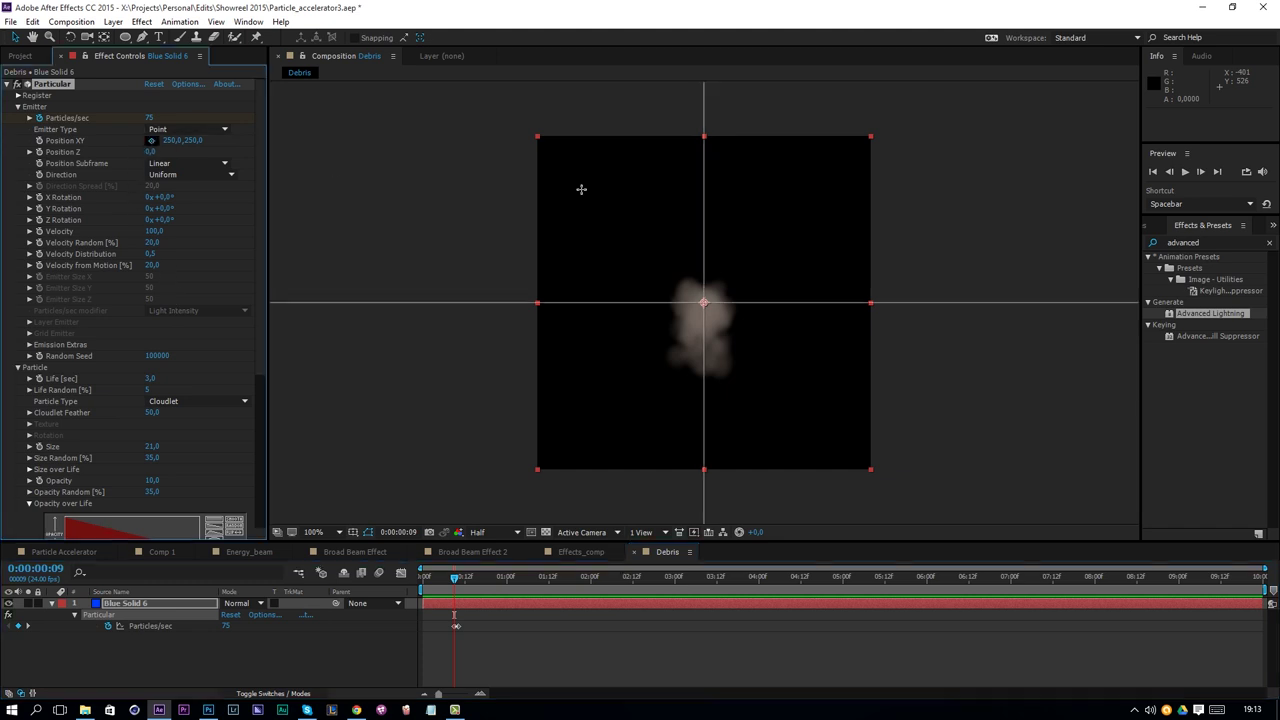
left_click(700, 186)
key("space")
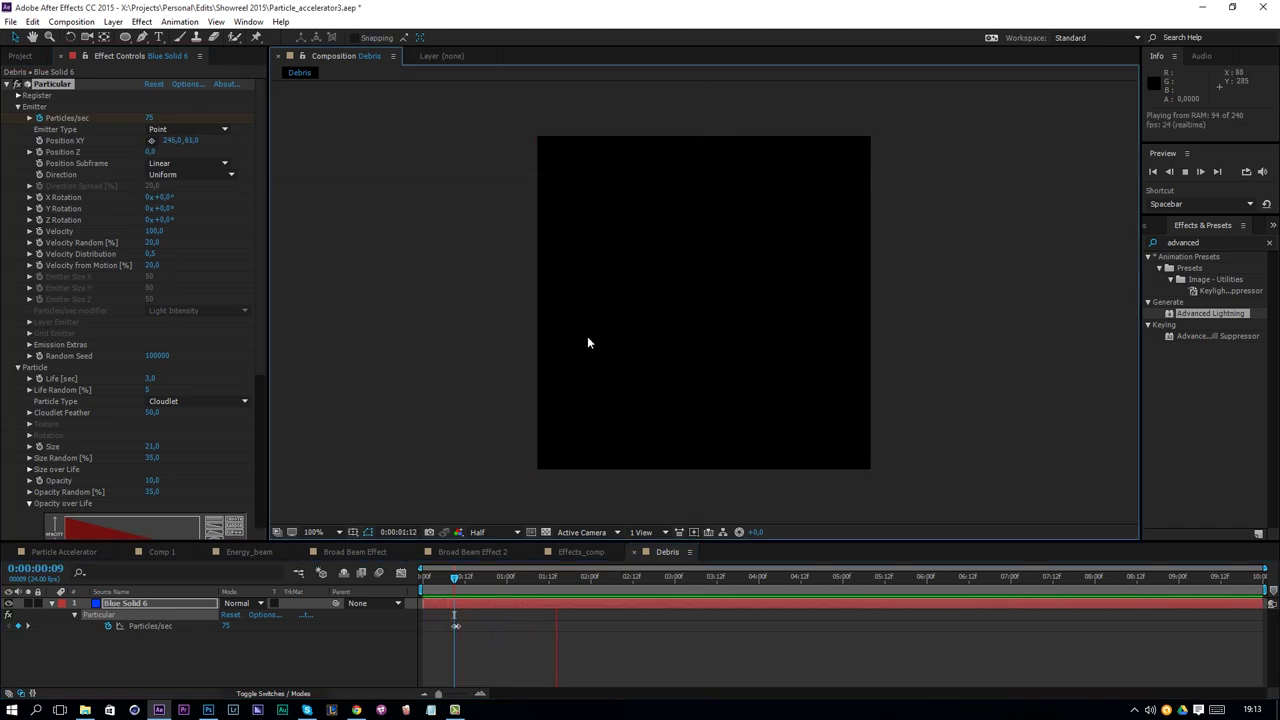
Try different particle Life values, settle on 0.7 sec and scrub through the debris burst to check it
left_click(150, 378)
type("1")
key("Return")
key("space")
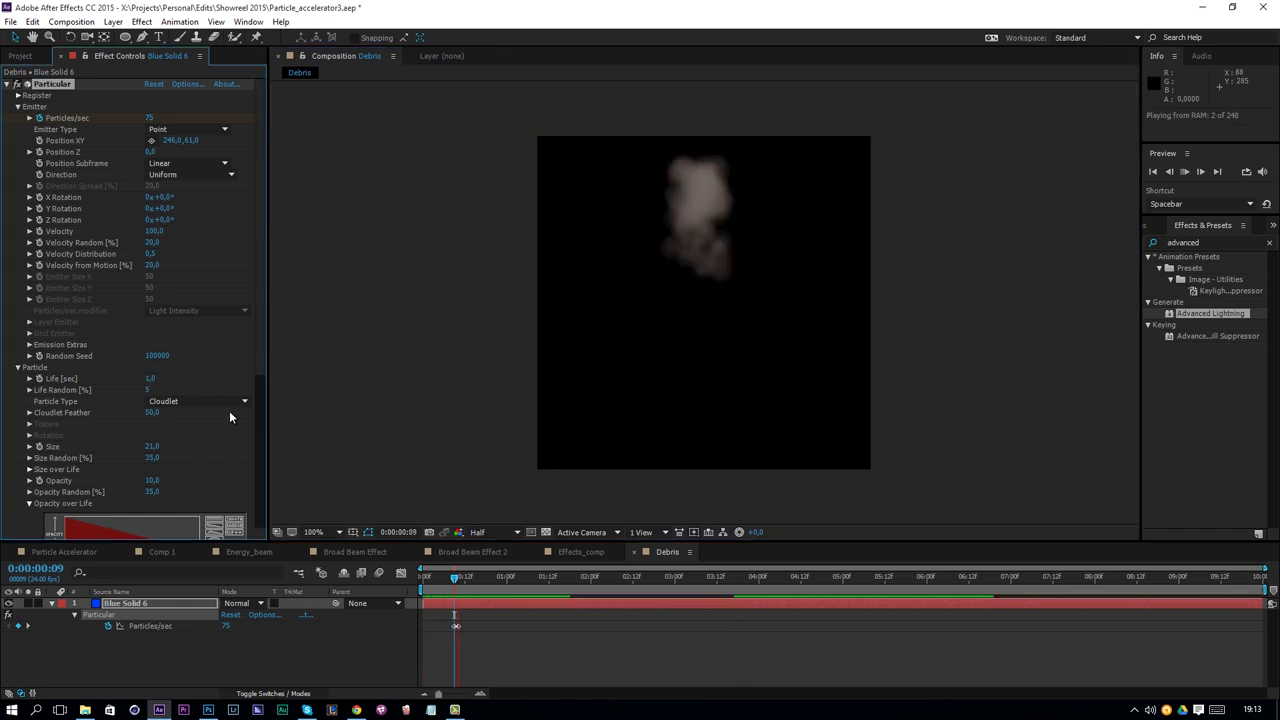
left_click(150, 378)
type("2")
key("Return")
key("space")
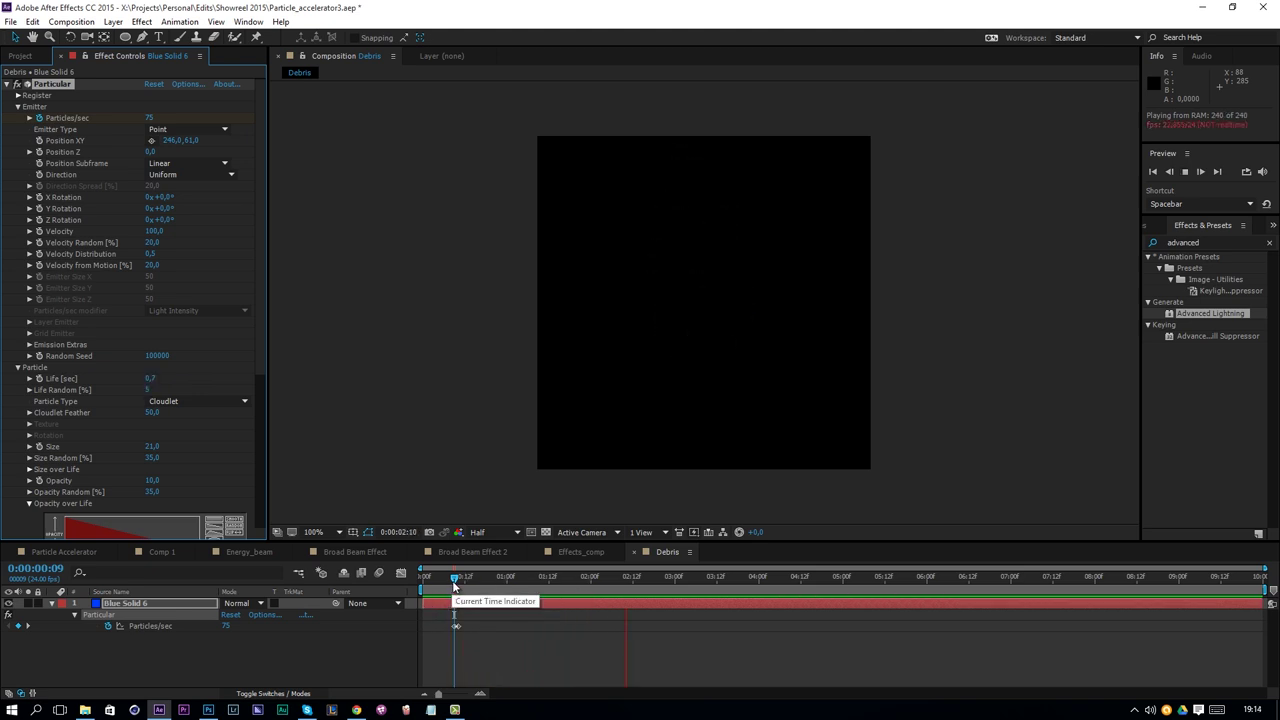
left_click_drag(453, 578, 479, 588)
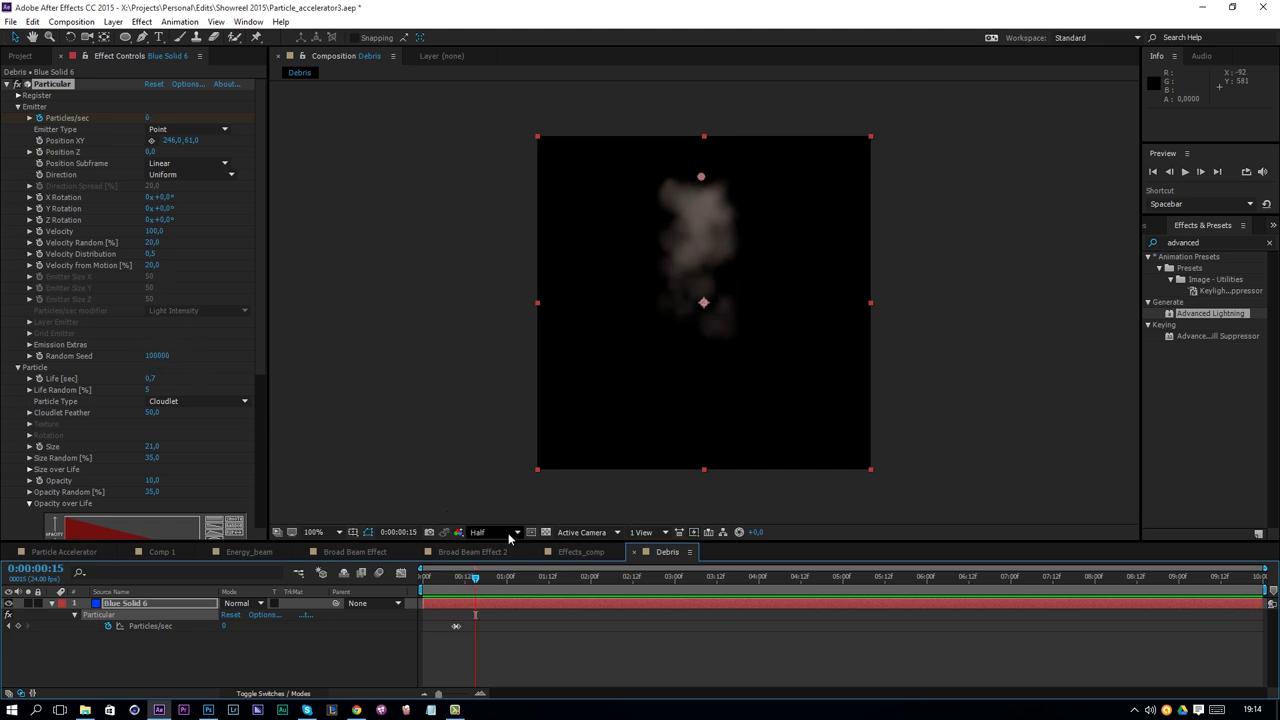
left_click_drag(469, 590, 496, 590)
Move all layers out of Effects_comp into the Particle Accelerator composition by cutting and pasting them
left_click(166, 553)
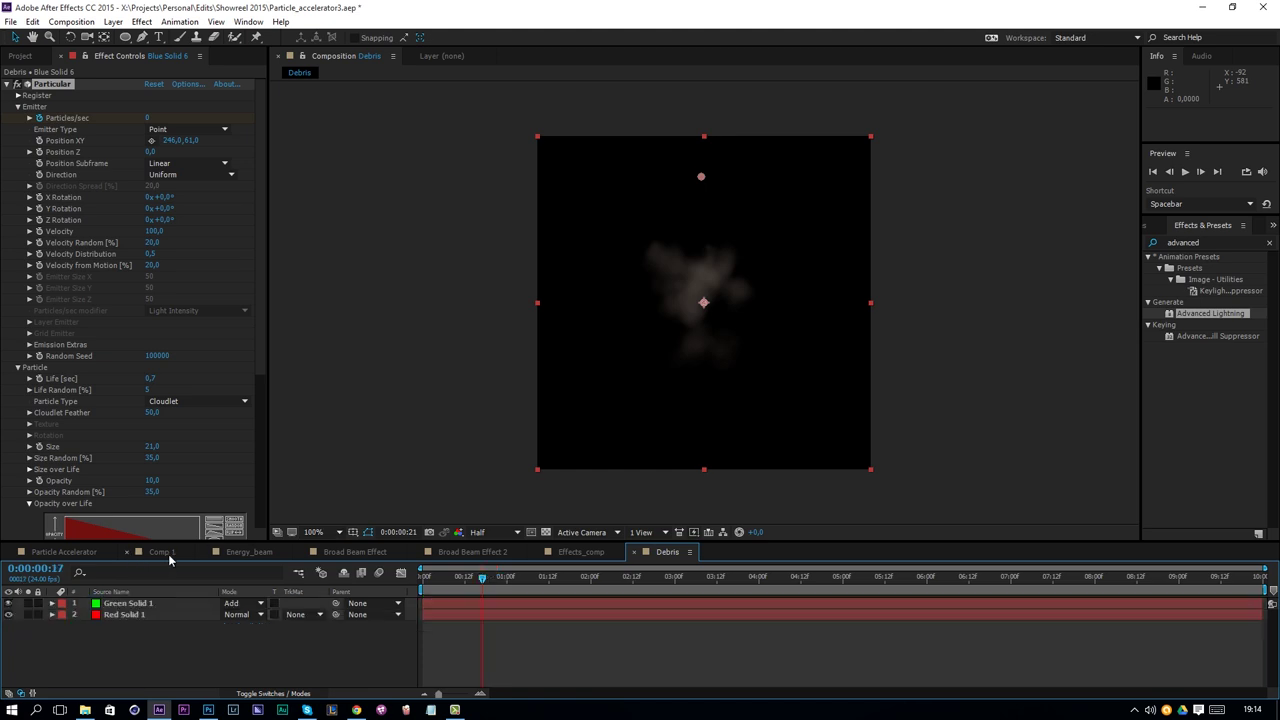
left_click(82, 553)
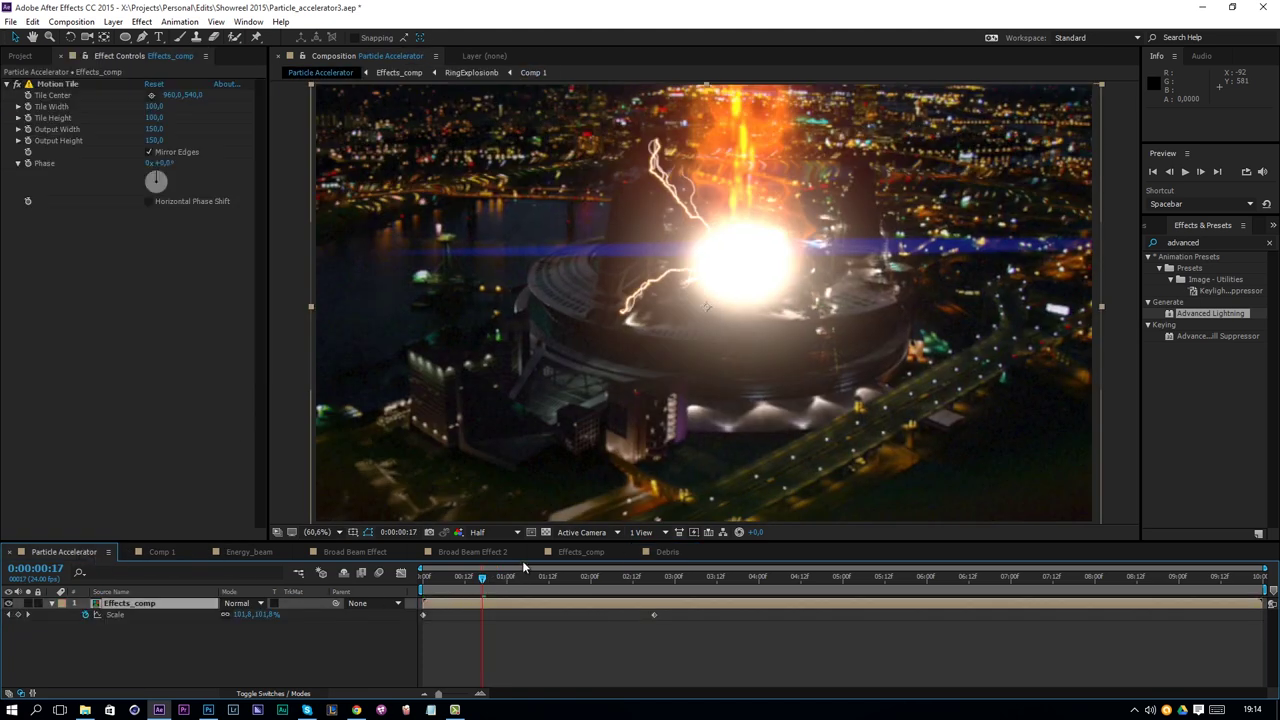
left_click(562, 553)
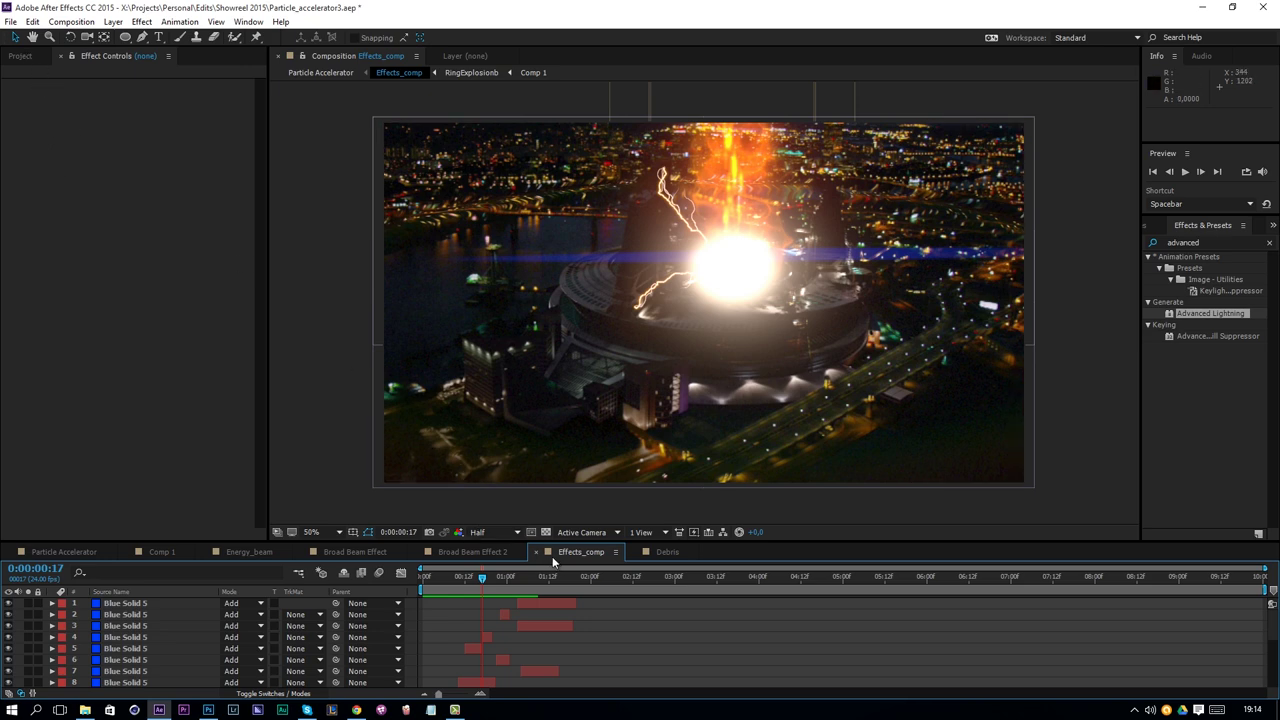
left_click(544, 604)
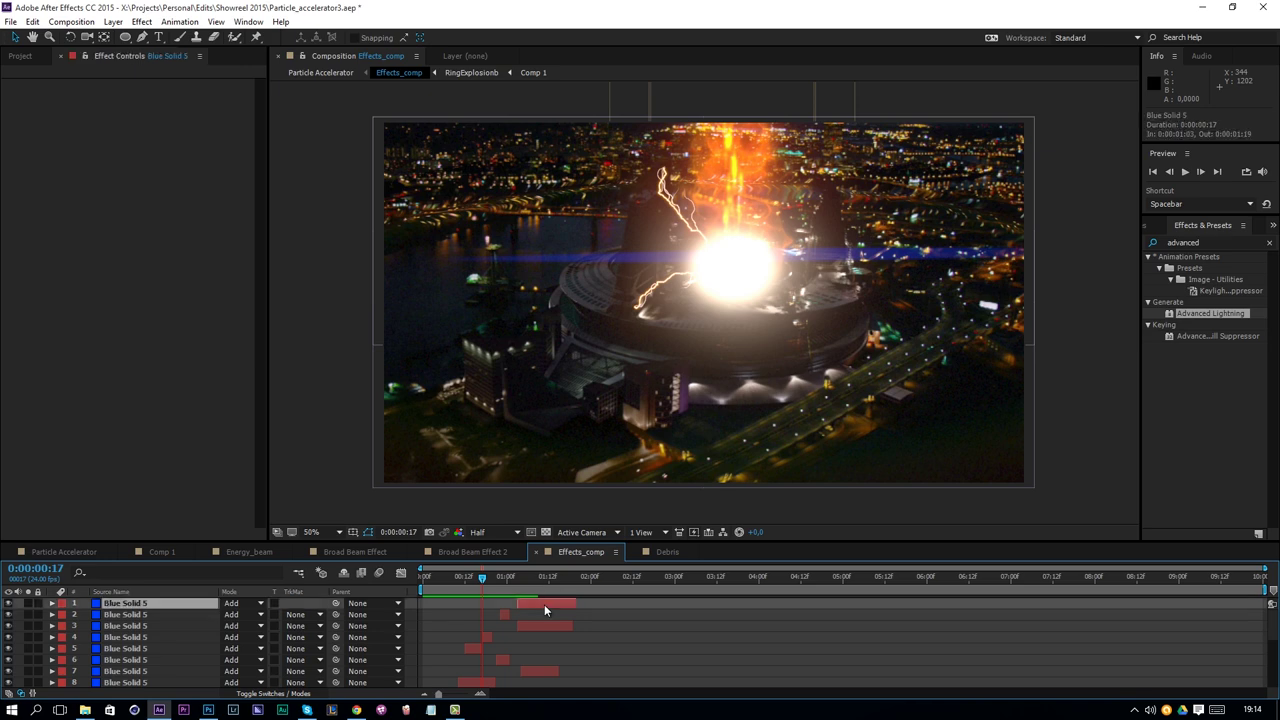
key("ctrl+a")
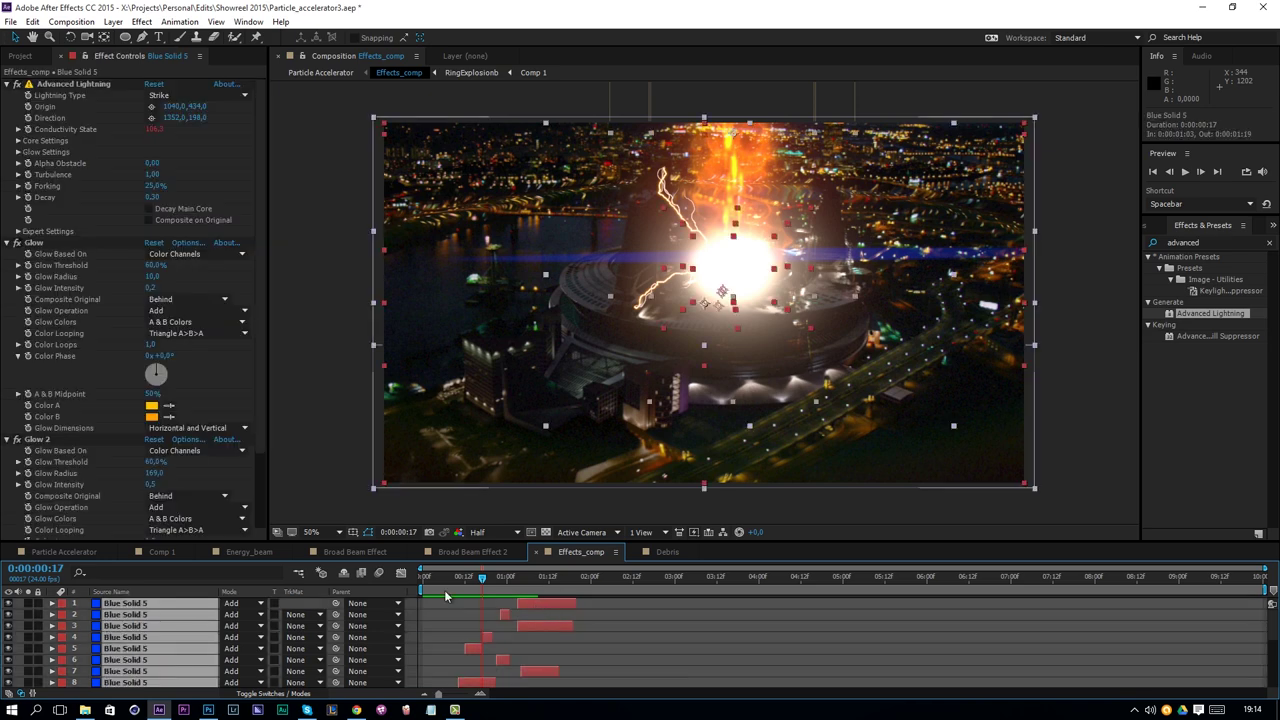
key("ctrl+x")
left_click(70, 551)
key("ctrl+v")
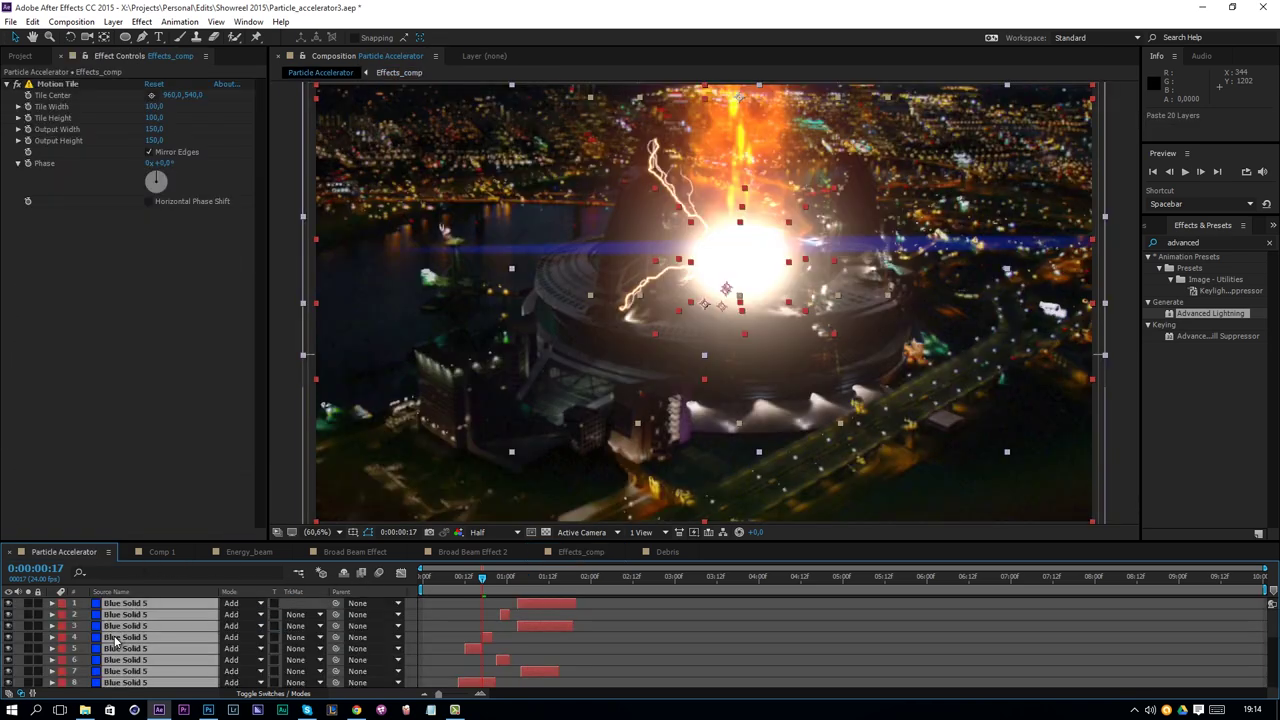
key("F2")
scroll(145, 670, "up", 5)
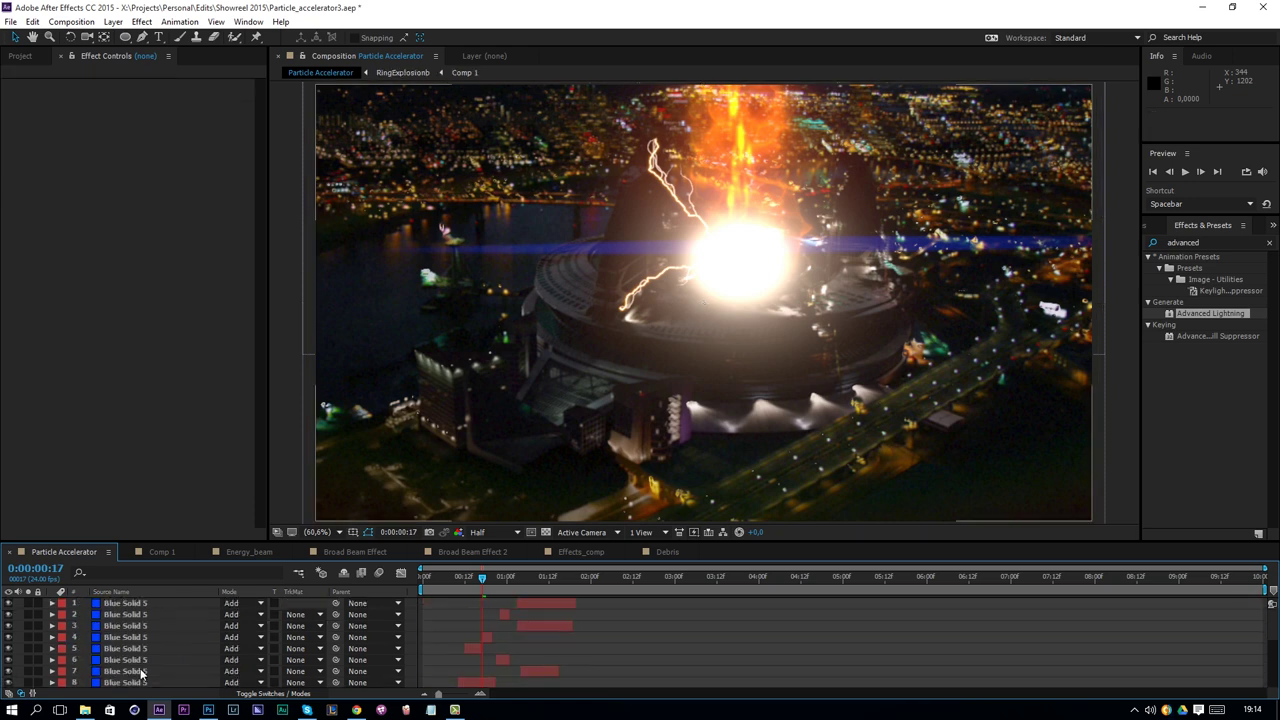
Add the Debris composition to the Particle Accelerator timeline among the lightning layers, starting at about 0:00:00:10
left_click(664, 552)
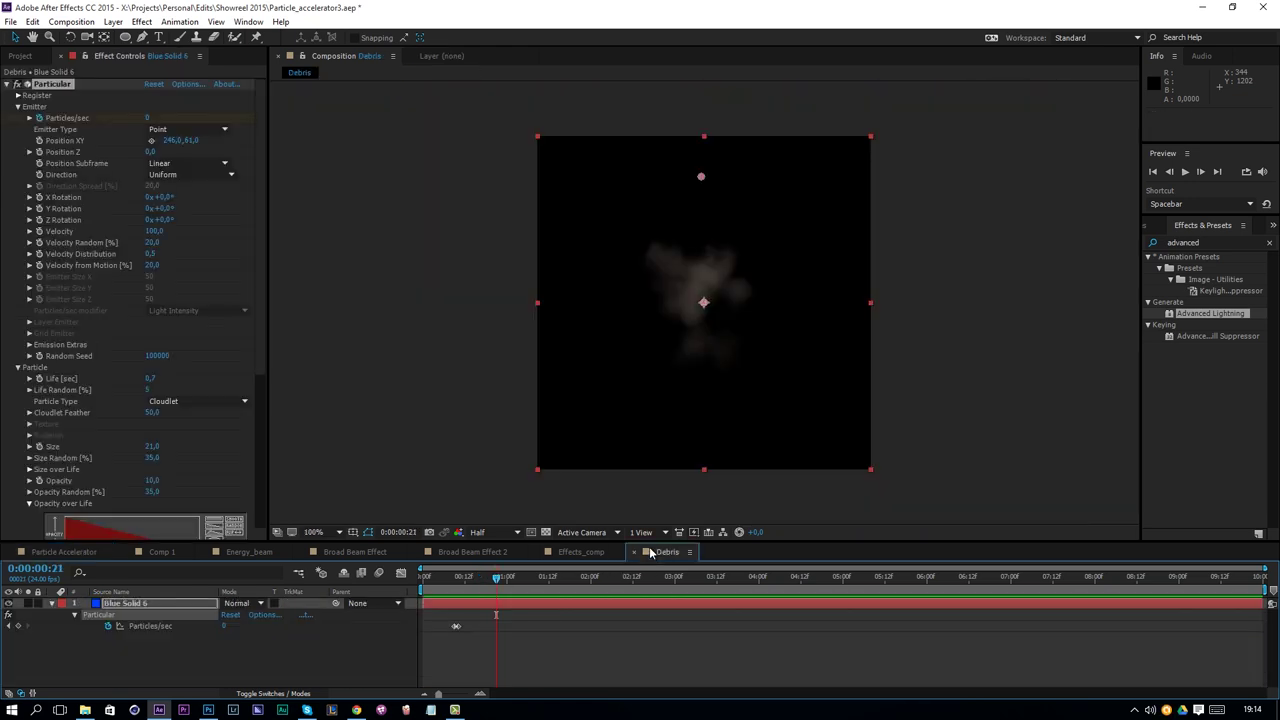
left_click(60, 552)
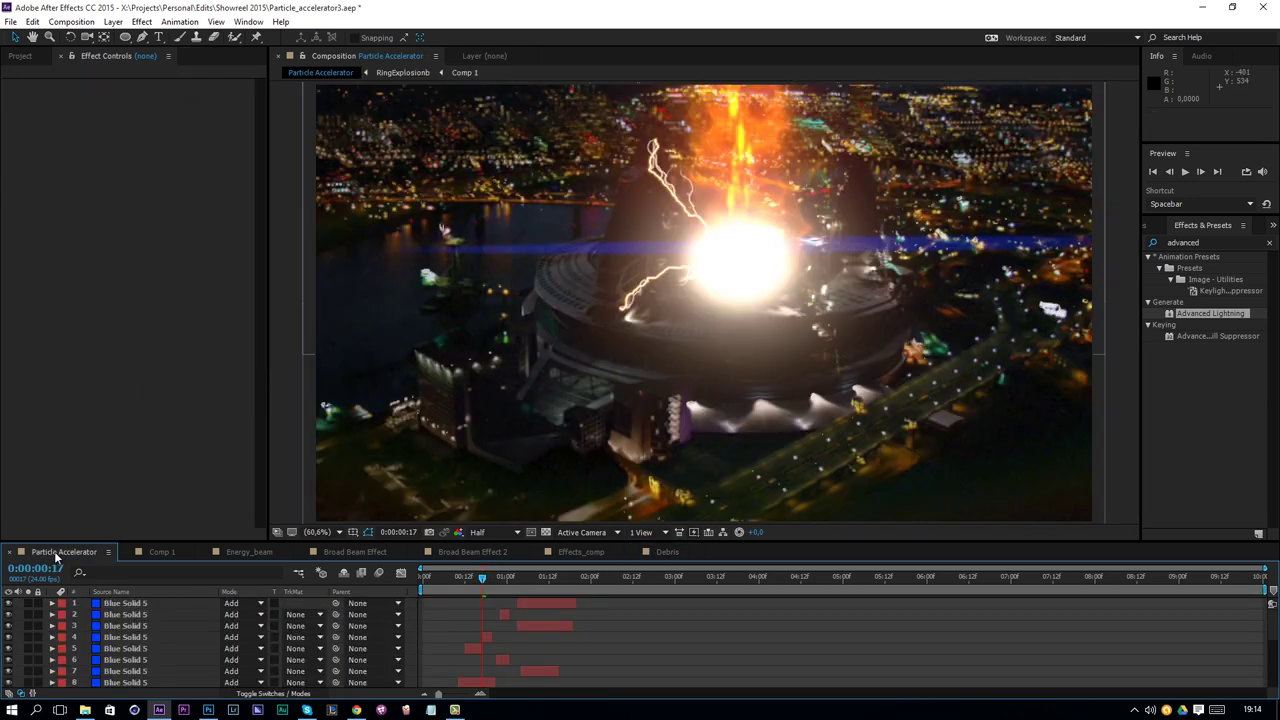
scroll(466, 612, "down", 4)
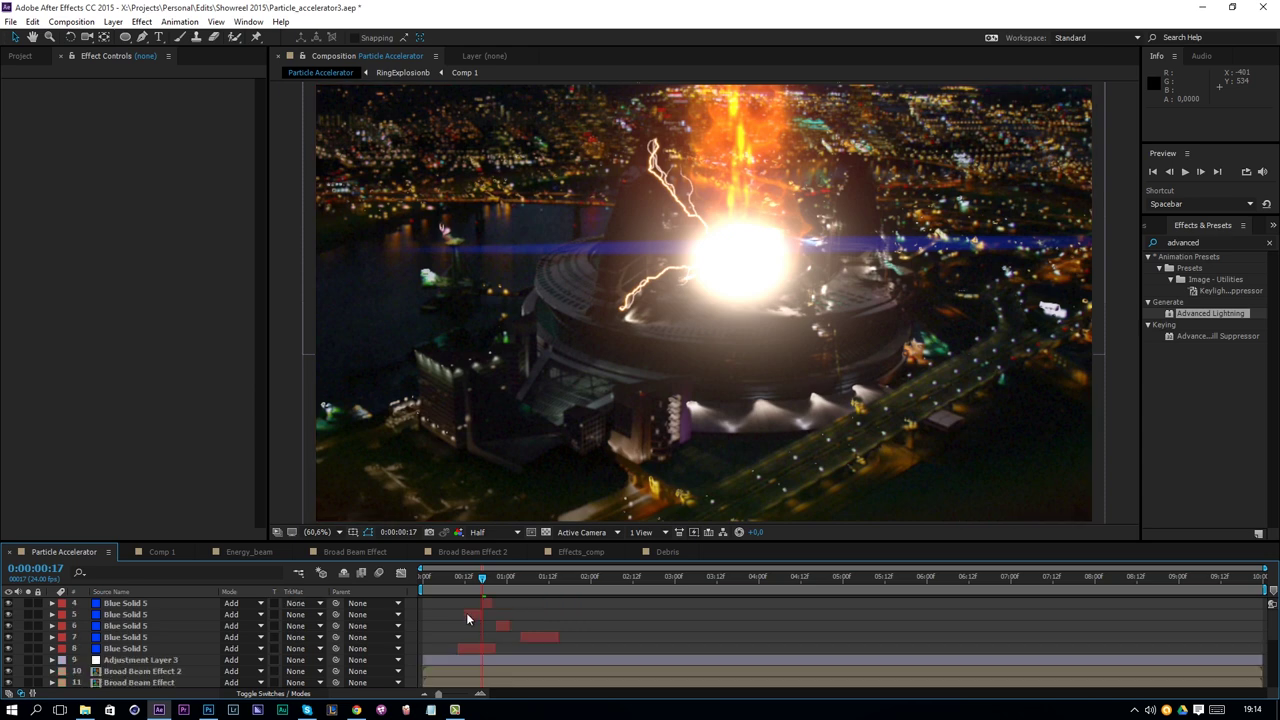
scroll(450, 640, "up", 3)
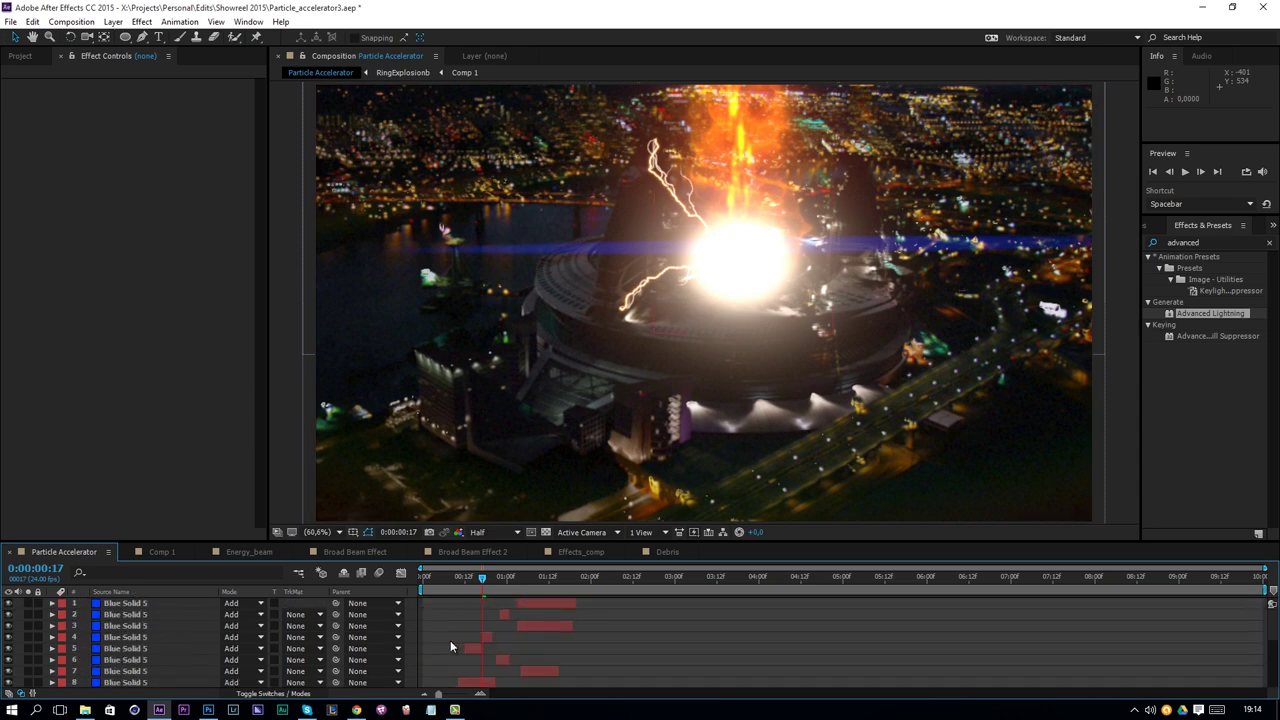
scroll(450, 630, "down", 1)
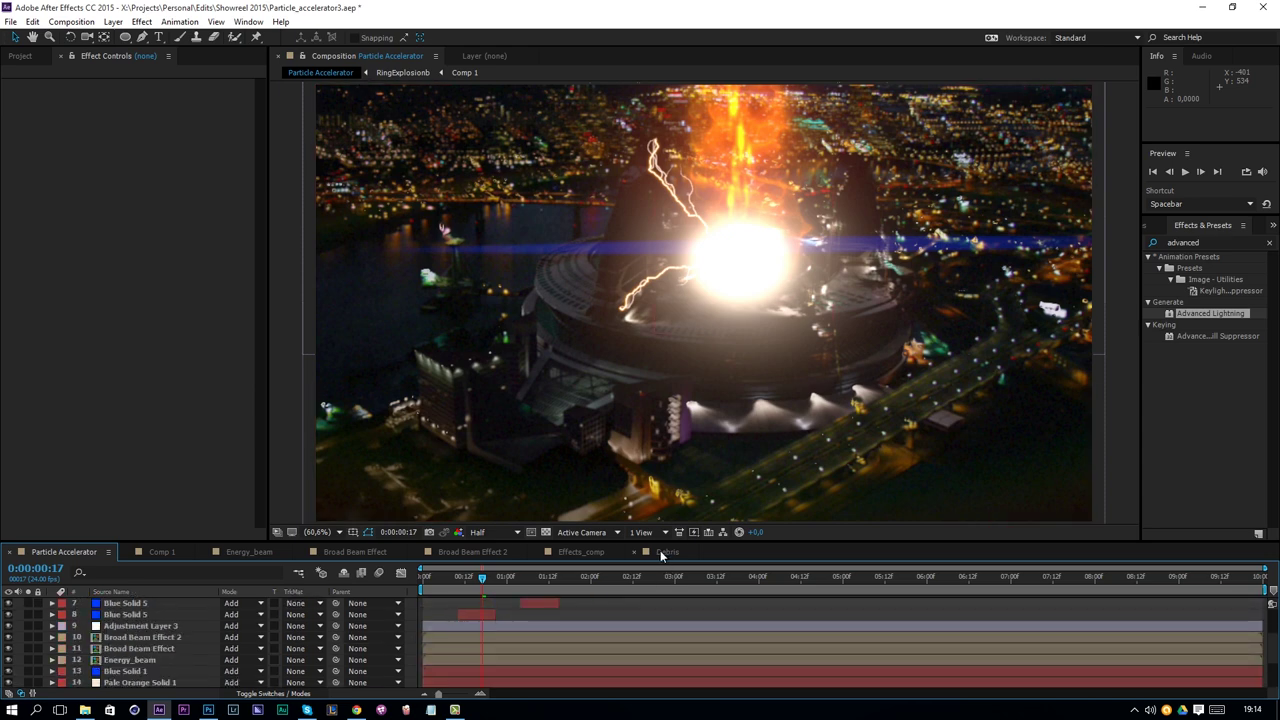
left_click(20, 55)
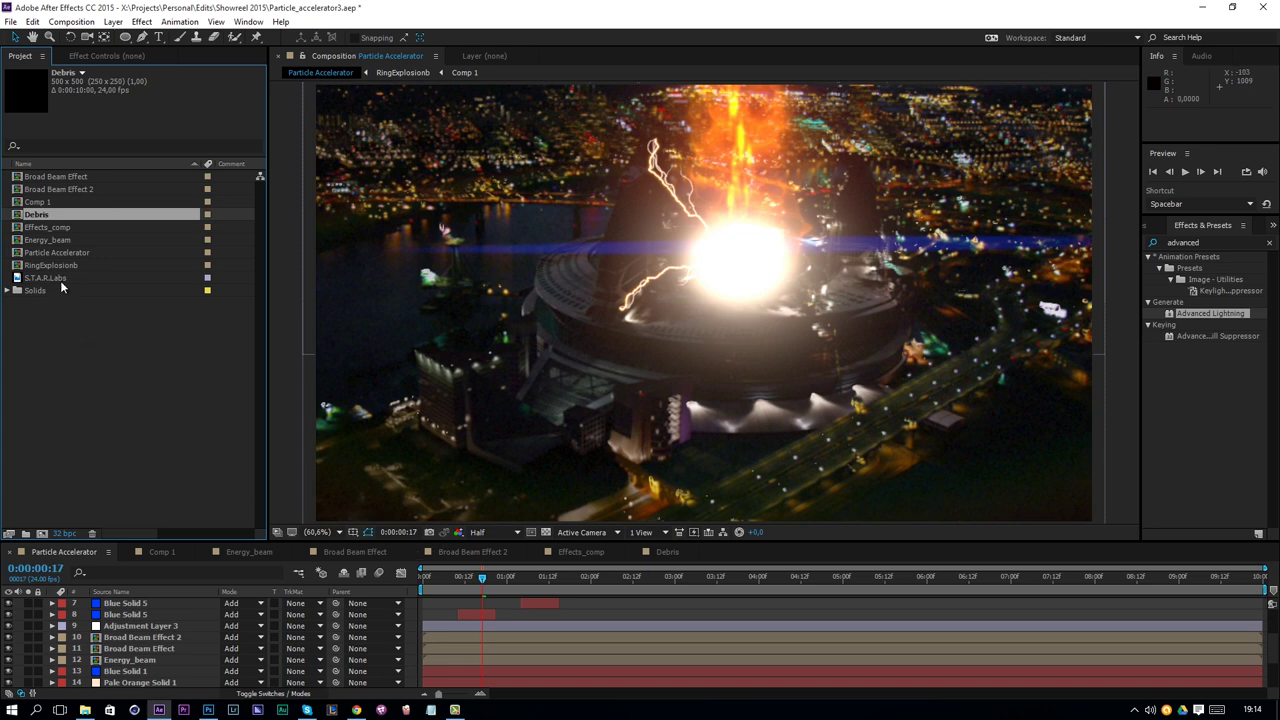
left_click_drag(67, 233, 462, 586)
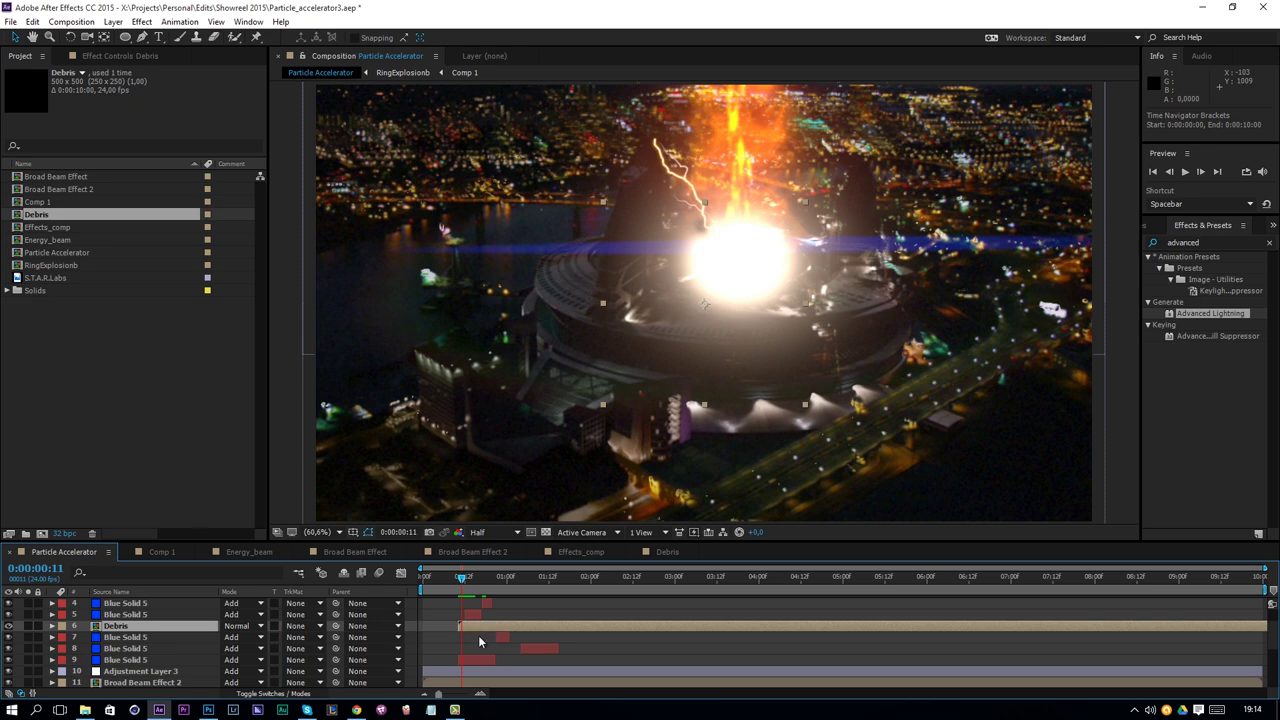
Start the Debris layer at 0:00:00:07, place it over the left lightning's upper tip and move its anchor point up to that tip
key("Page_Up")
left_click_drag(731, 234, 658, 157)
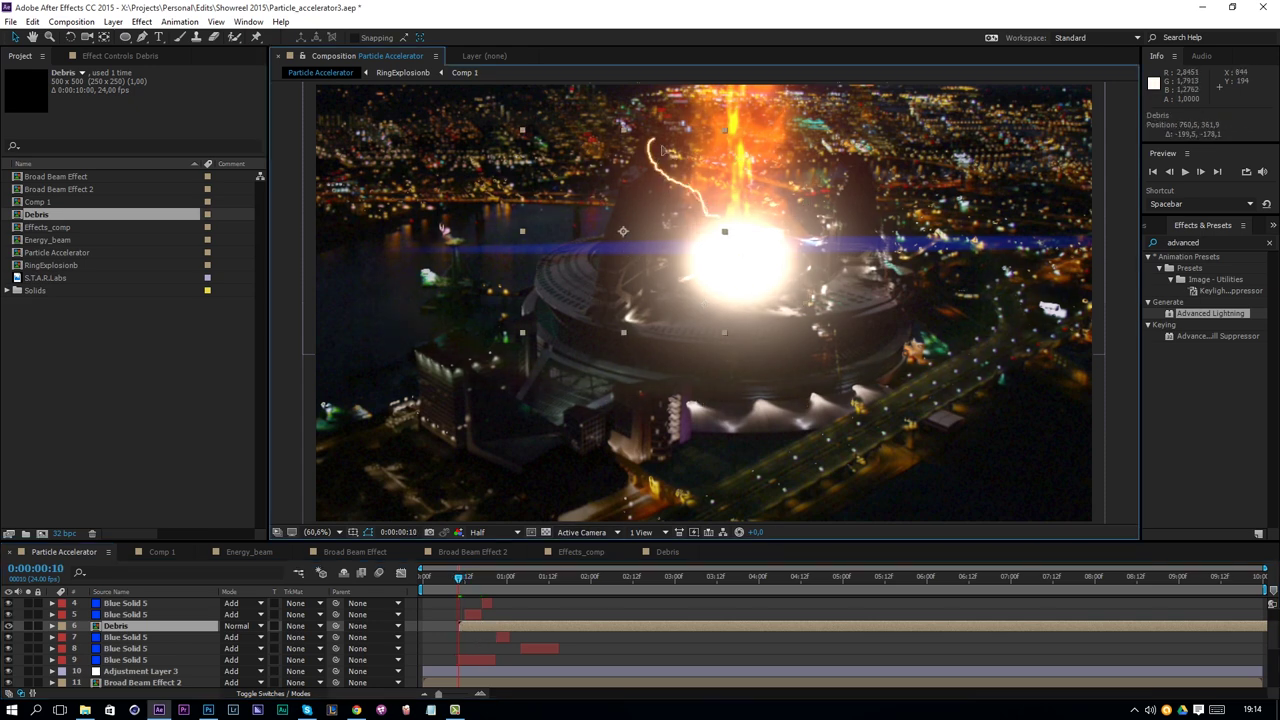
left_click_drag(506, 625, 494, 625)
left_click_drag(636, 228, 636, 198)
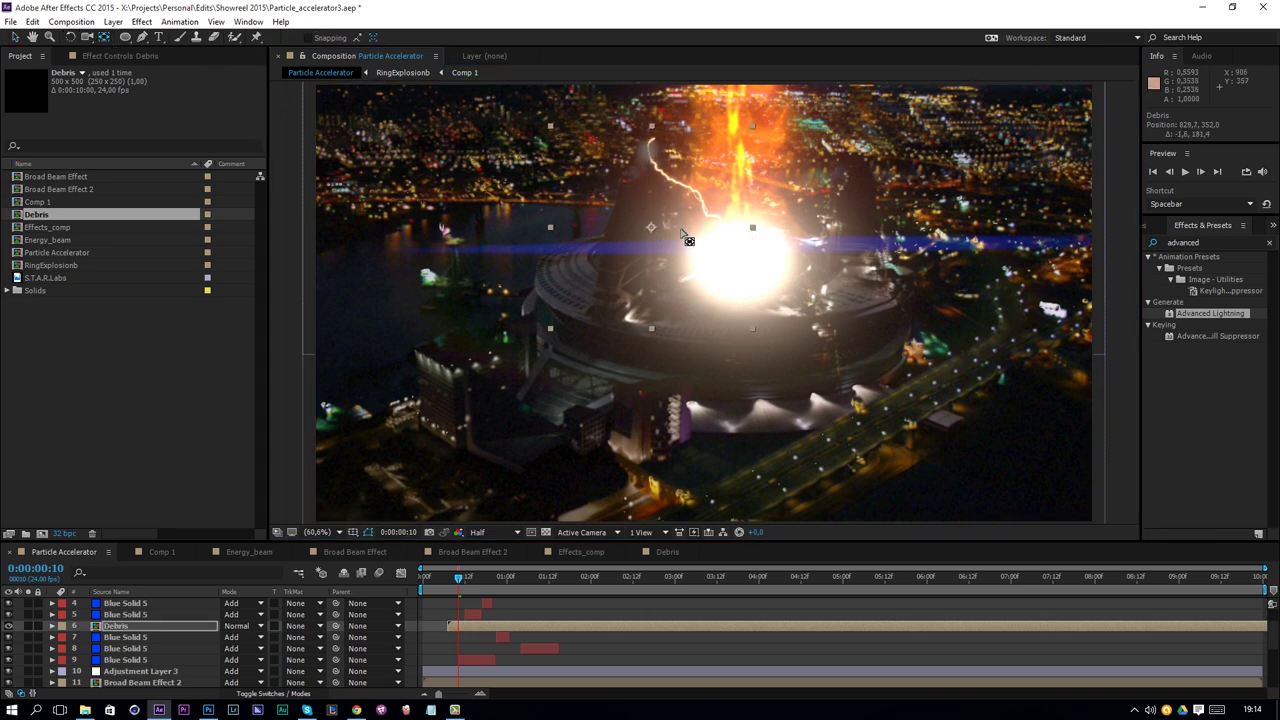
left_click_drag(651, 228, 652, 140)
Set the Debris layer's Scale to 58%, judging its size at about 0:00:00:17
key("s")
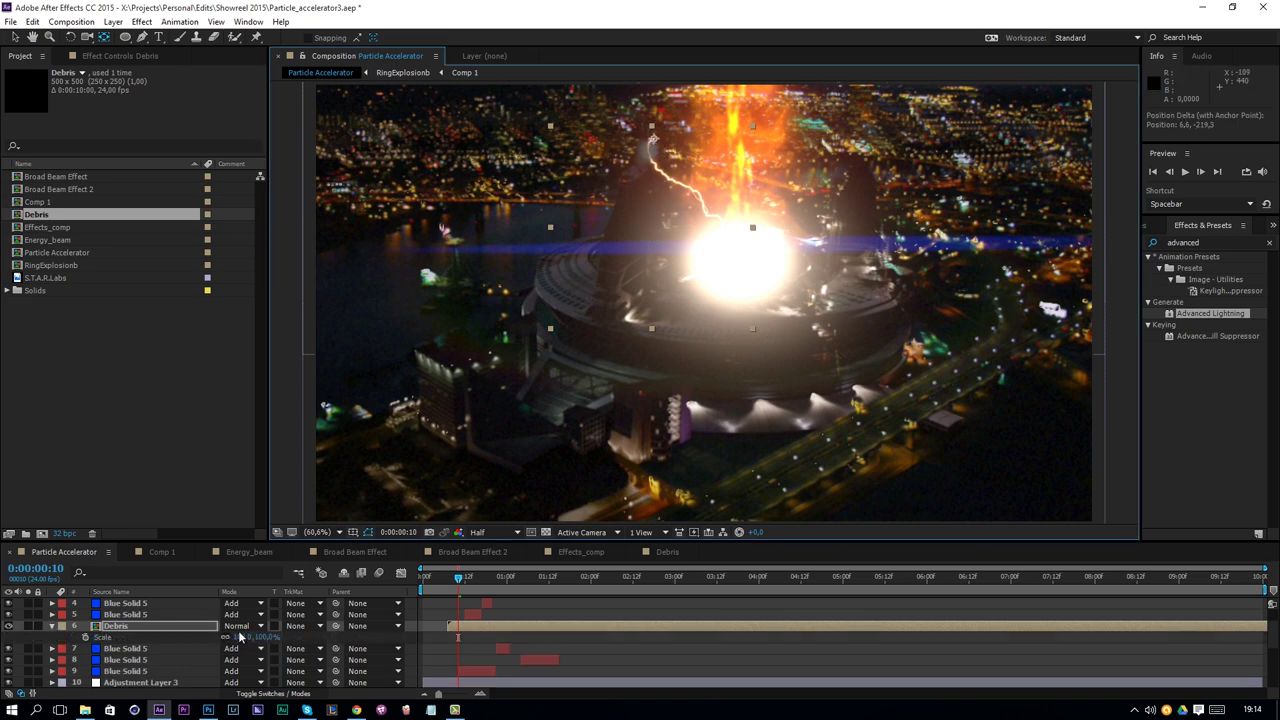
left_click_drag(241, 637, 207, 637)
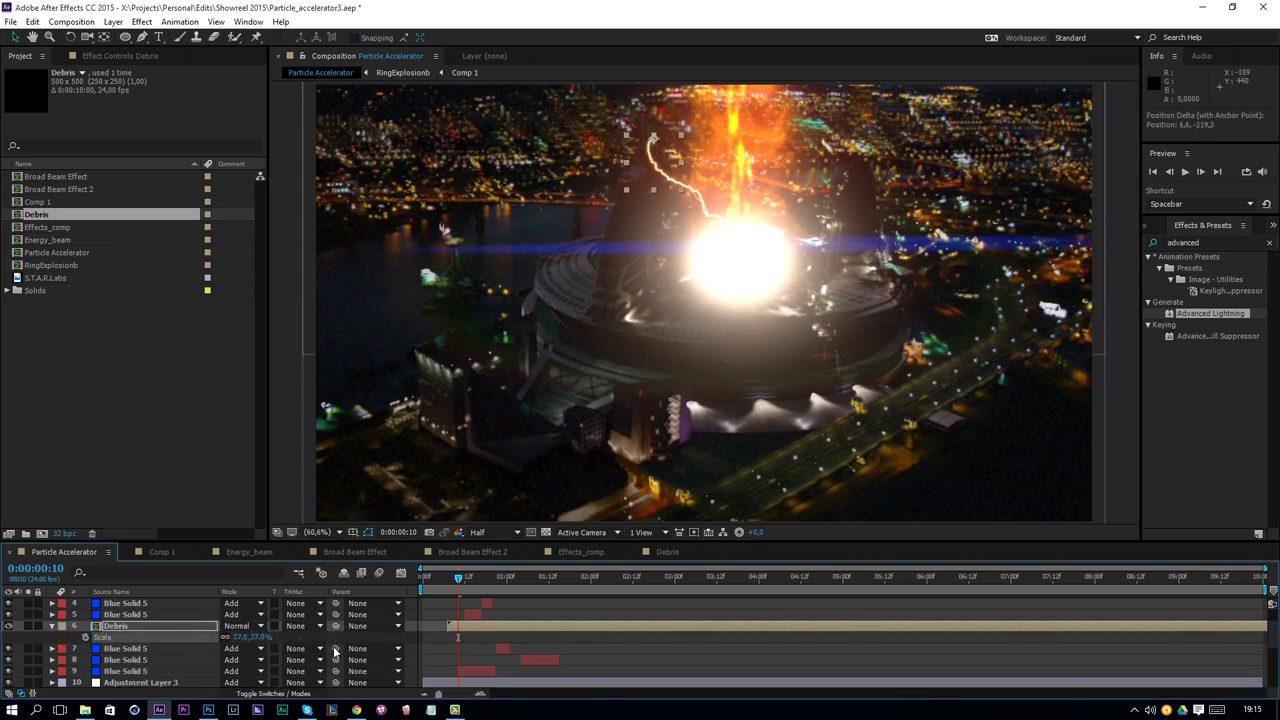
left_click_drag(459, 581, 482, 580)
left_click_drag(250, 637, 271, 643)
Set the Debris layer's blending mode to Screen and preview the burst in the scene
left_click(245, 626)
left_click(265, 212)
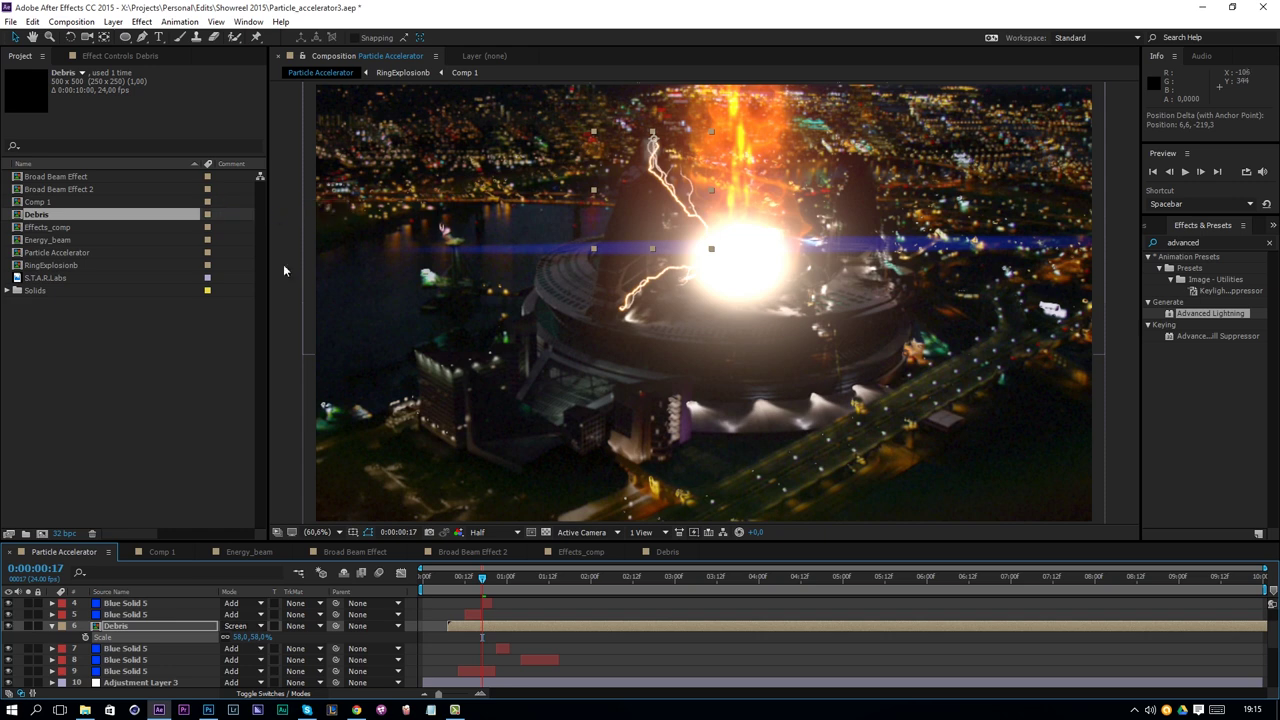
key("space")
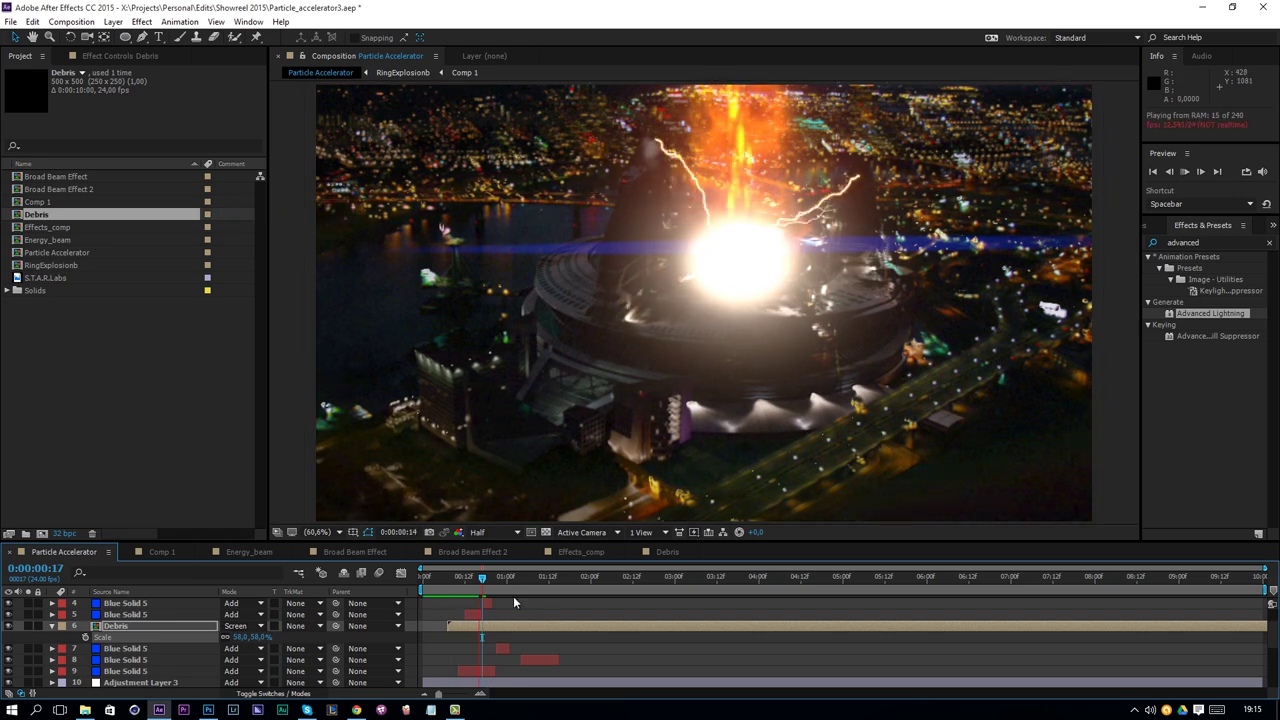
left_click(471, 579)
left_click_drag(475, 582, 464, 582)
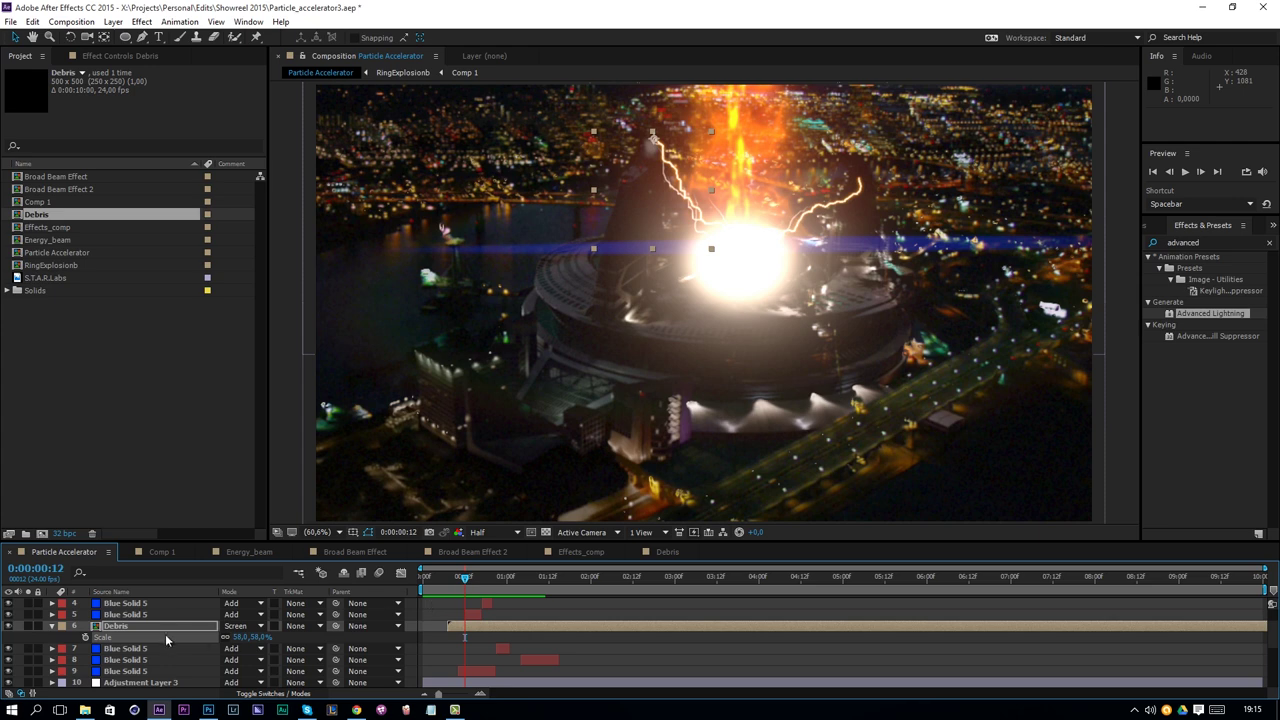
Create a 1920 x 1080 px blue solid above the Debris layer and apply the Optical Flares effect to it
left_click(120, 399)
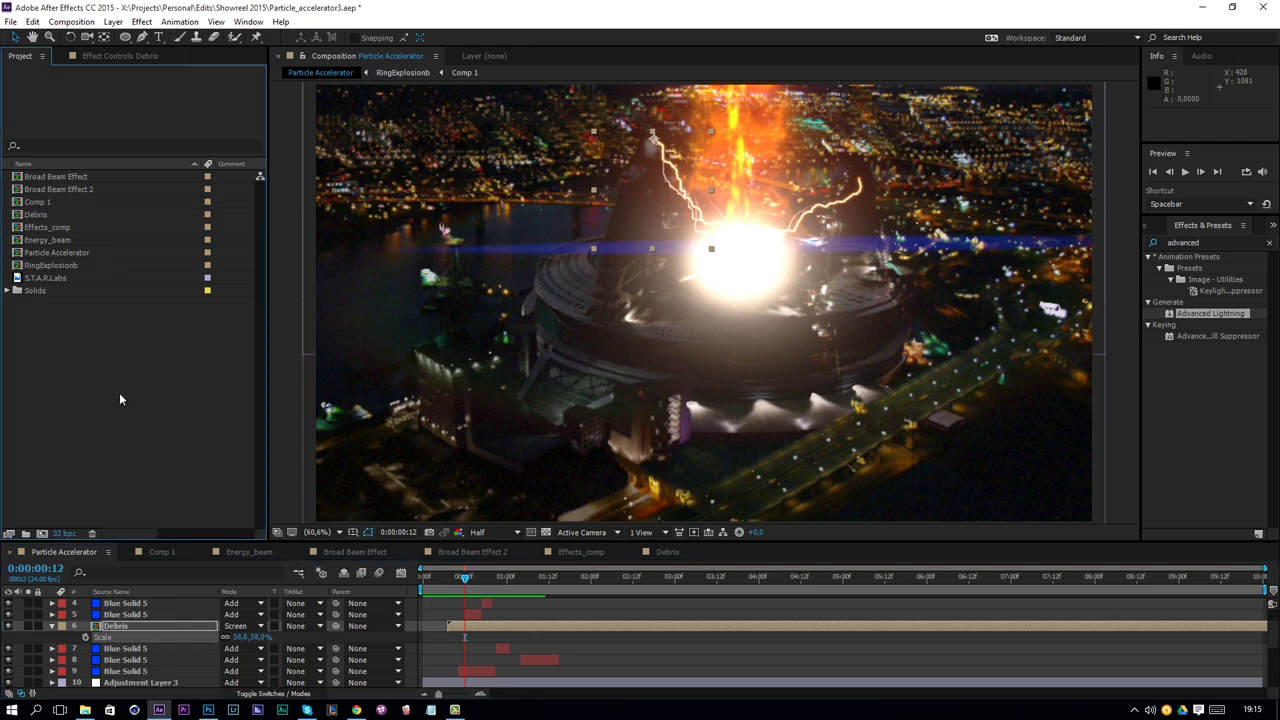
left_click(135, 22)
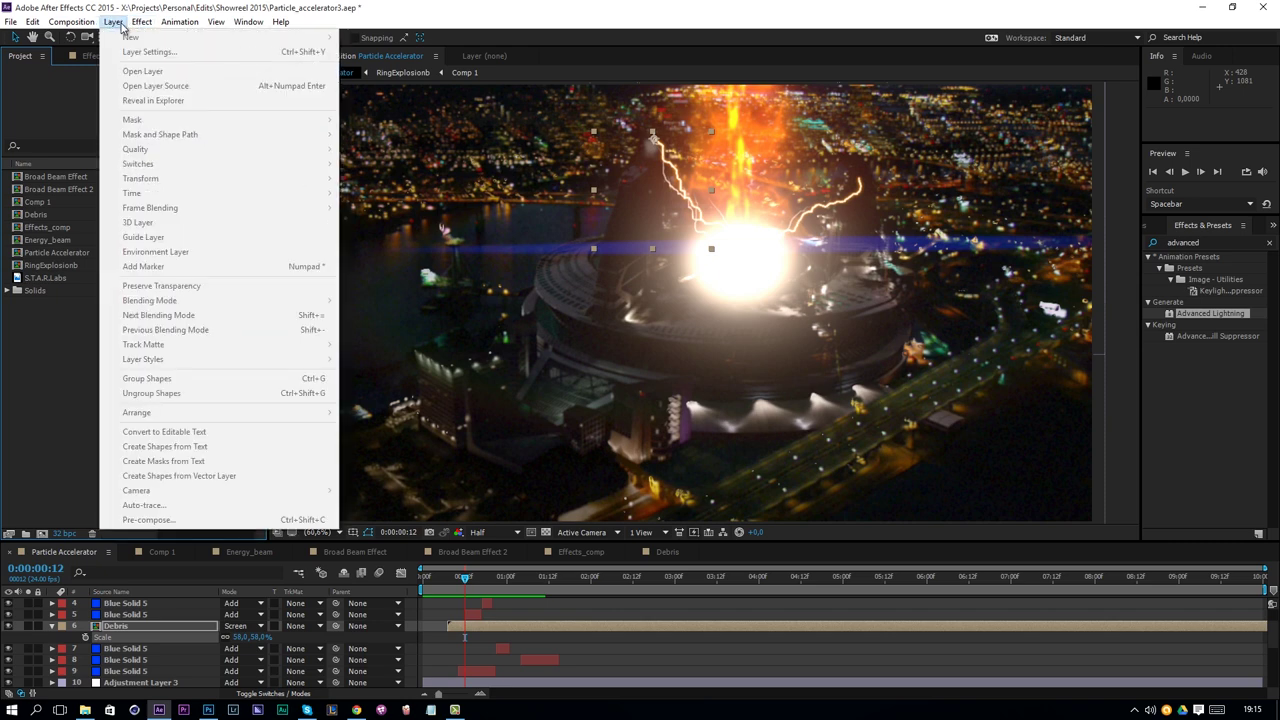
left_click(531, 623)
left_click(113, 22)
mouse_move(131, 37)
left_click(410, 51)
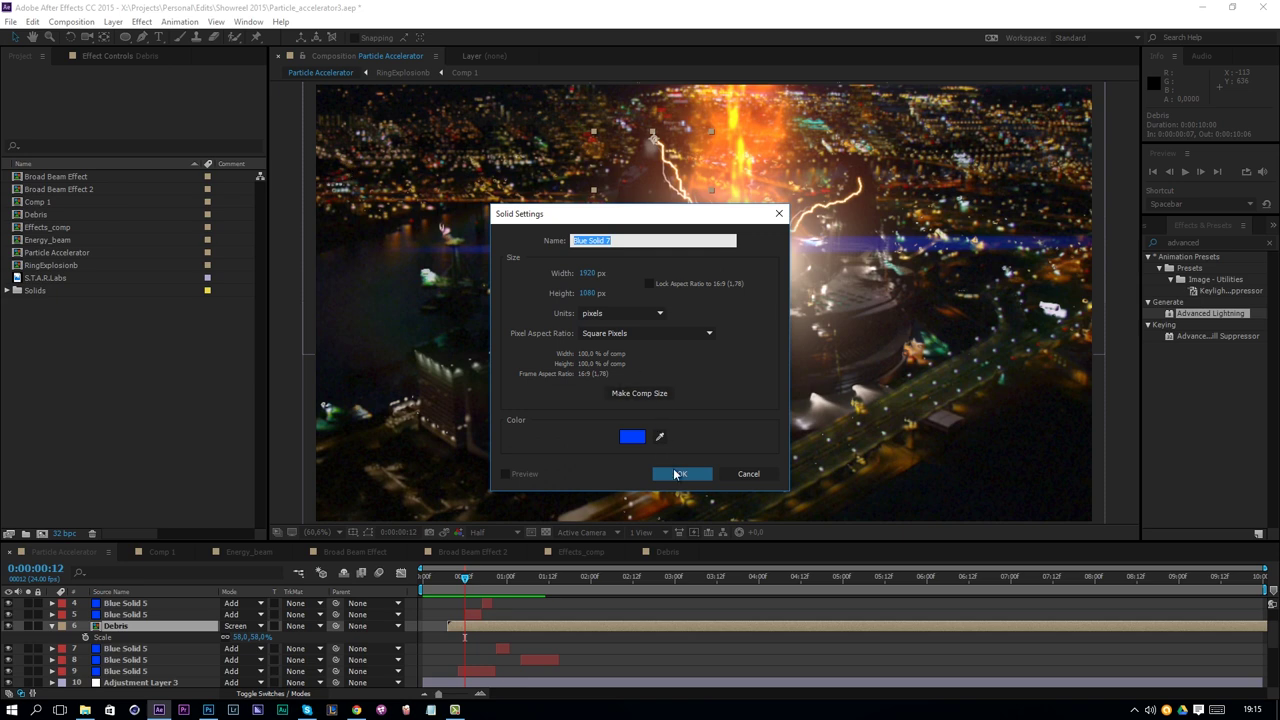
left_click(676, 474)
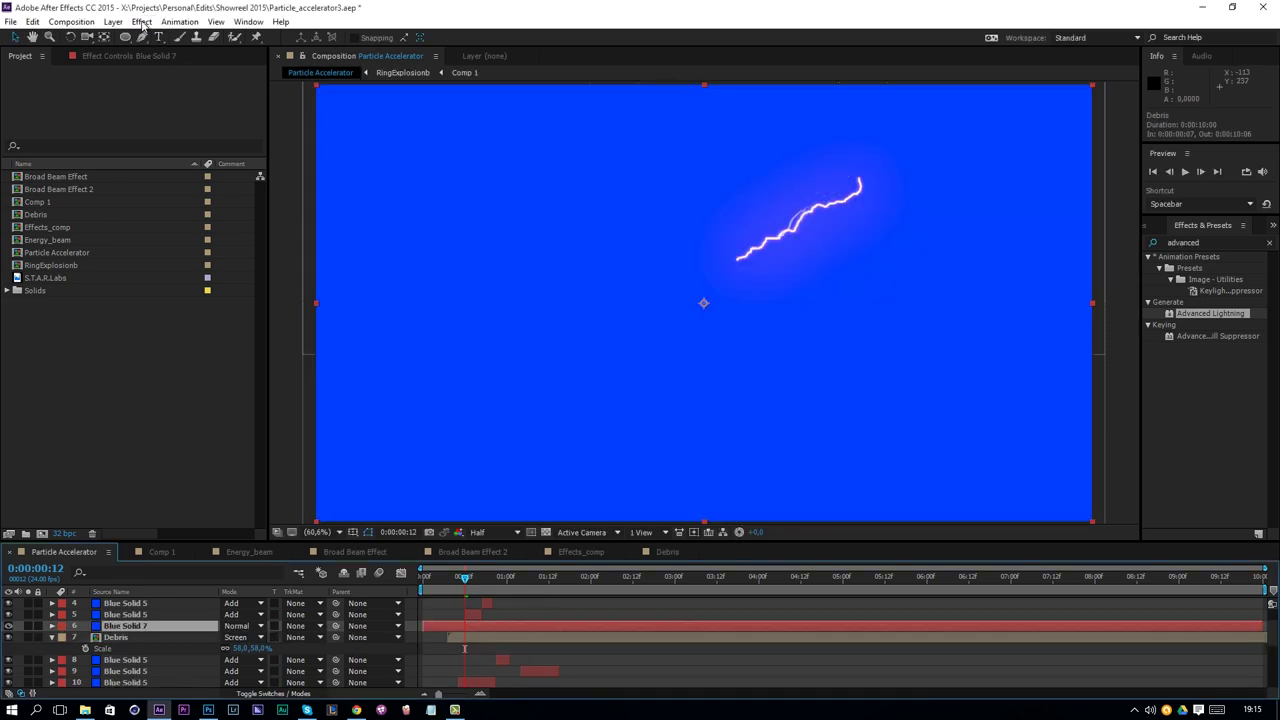
left_click(142, 22)
mouse_move(232, 428)
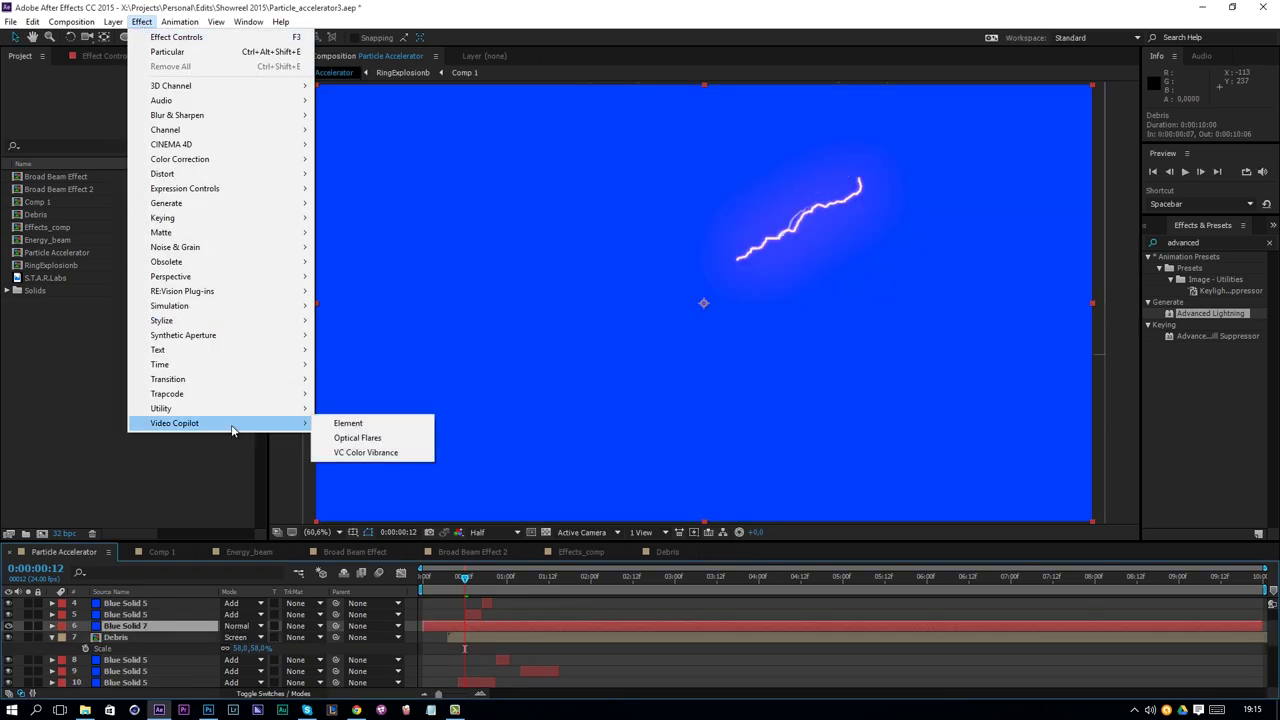
left_click(365, 438)
Remove the default lens objects from the flare setup and add a single Glow object instead
left_click(66, 110)
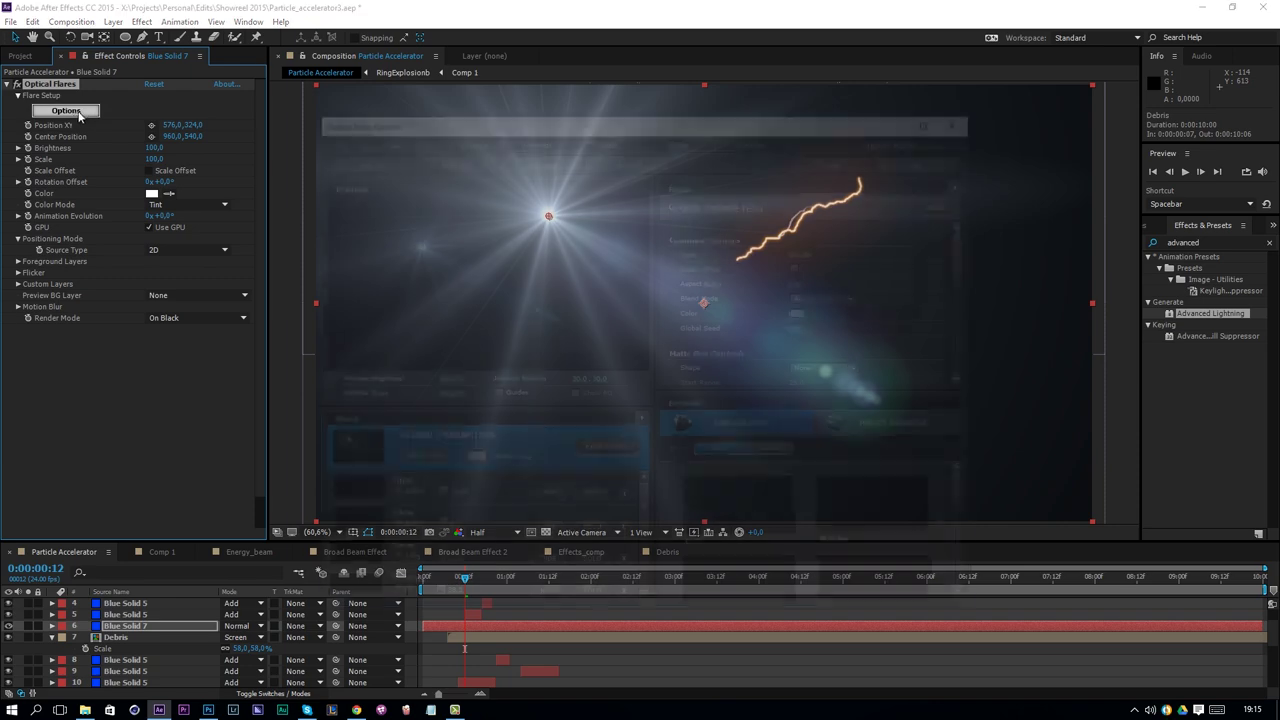
left_click(623, 516)
left_click(623, 516)
left_click(623, 516)
left_click(623, 516)
left_click(623, 516)
left_click(623, 516)
left_click(623, 516)
left_click(729, 513)
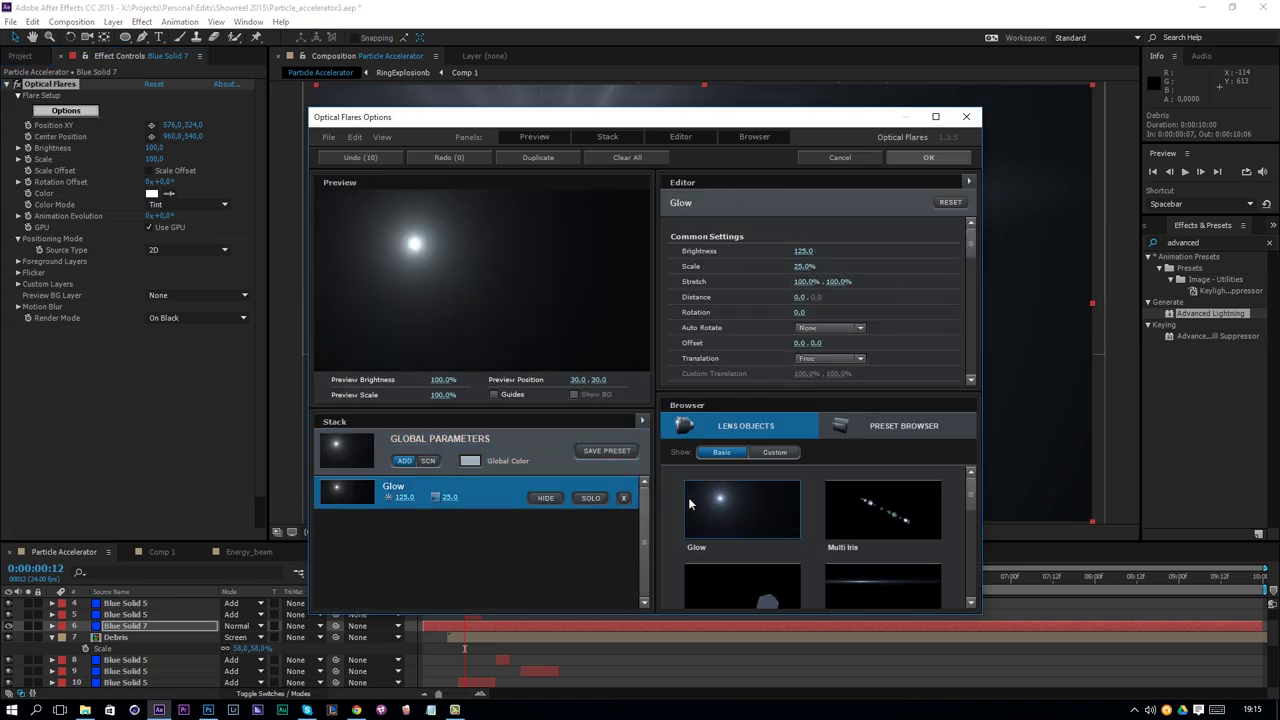
left_click(924, 156)
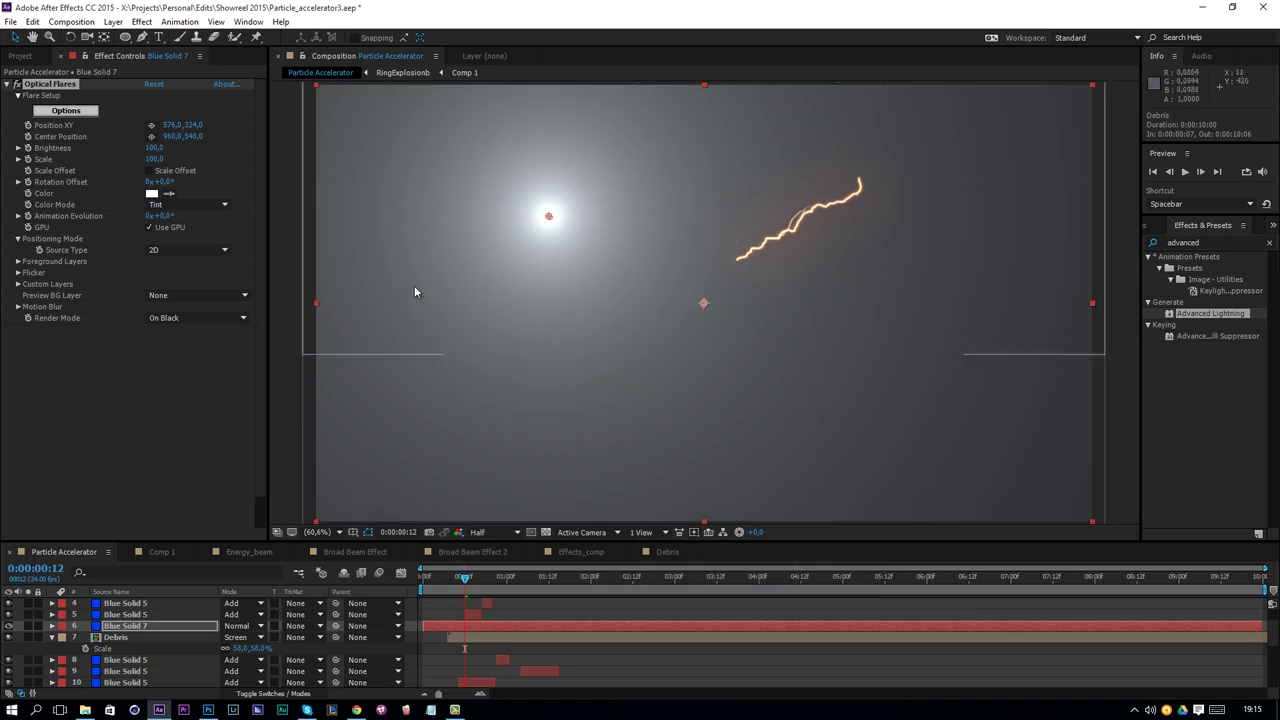
Set the flare solid's blending mode to Add and place the flare on the lightning's upper tip at about 836.5, 132.7
left_click(238, 627)
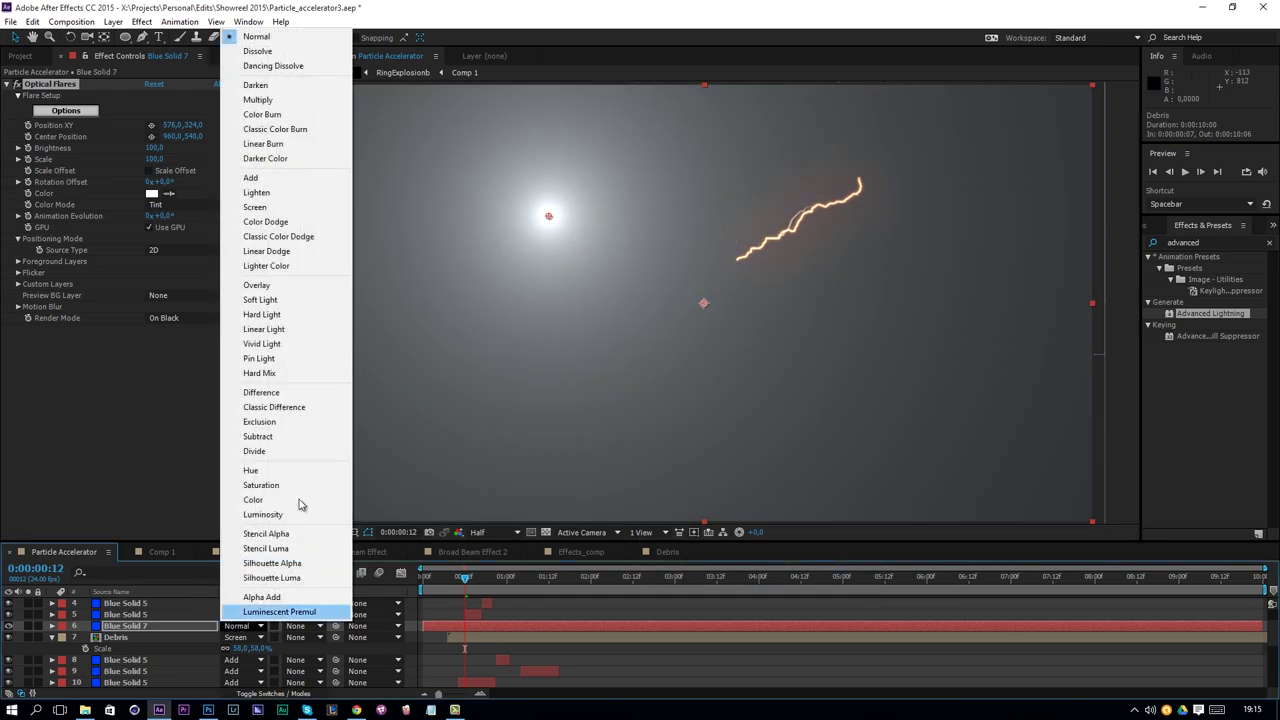
left_click(272, 180)
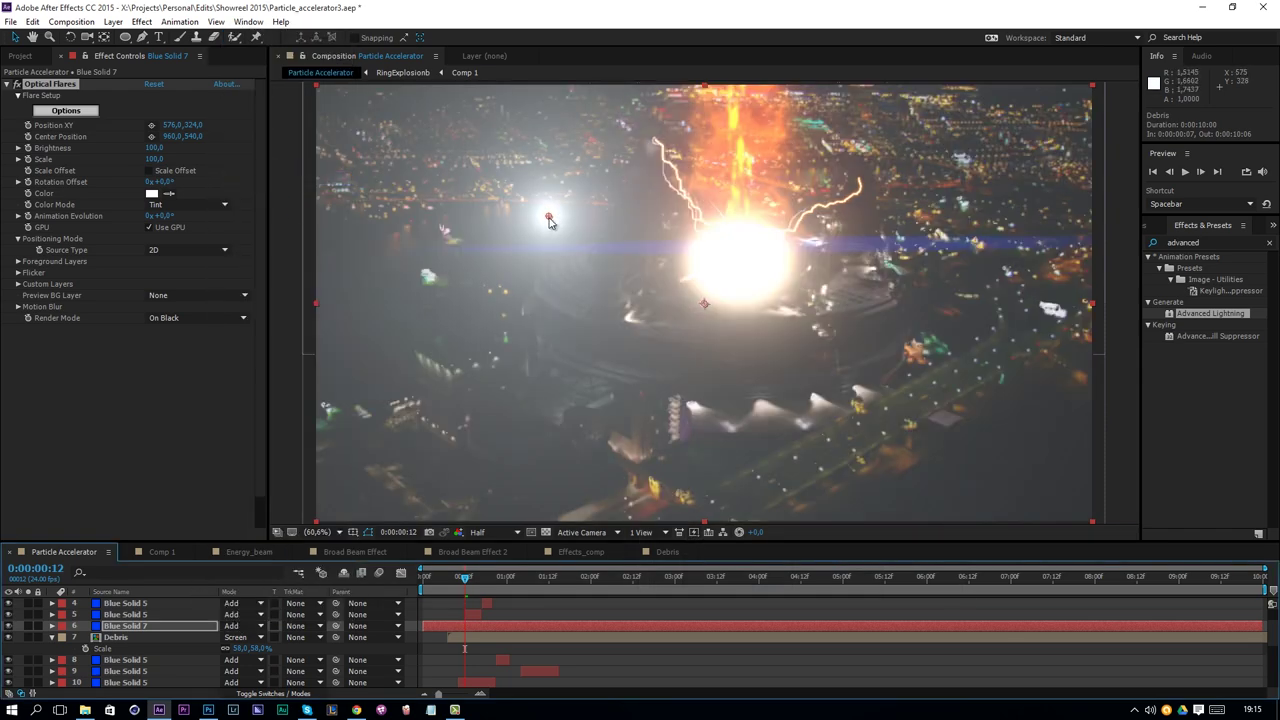
left_click_drag(549, 217, 653, 140)
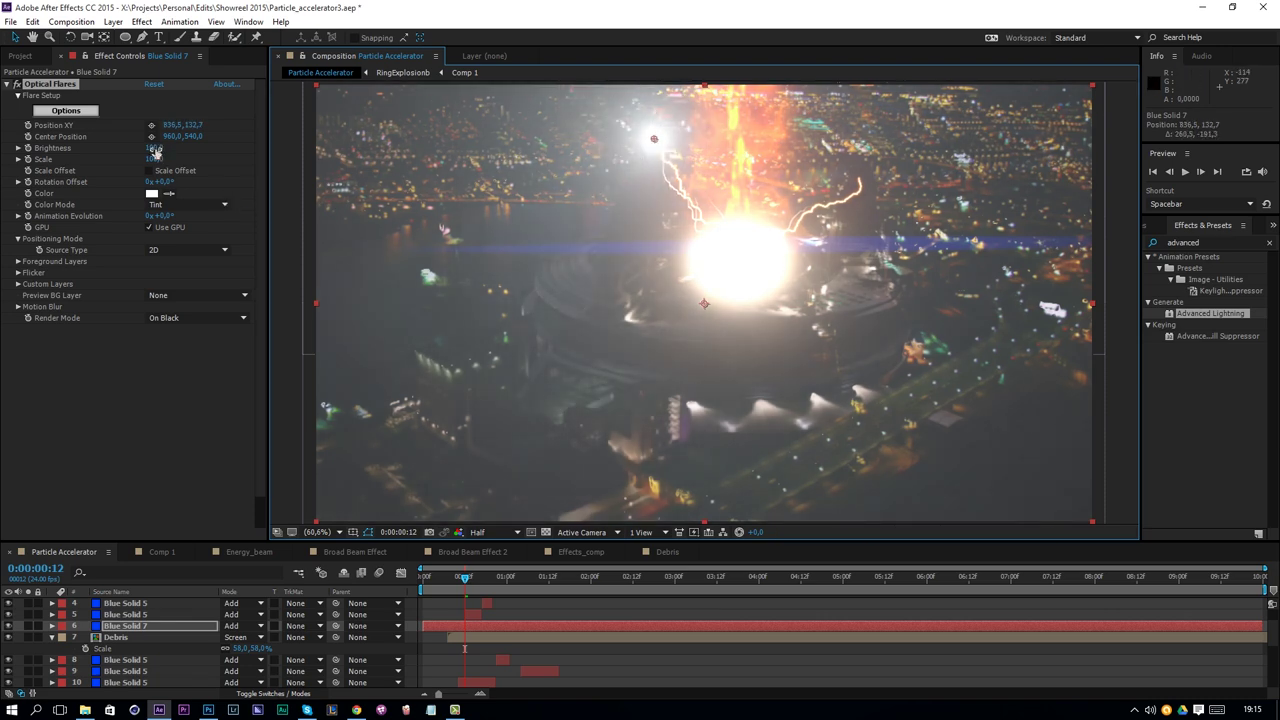
Tint the optical flare pale orange by setting its colour to FFD3BE
left_click(152, 194)
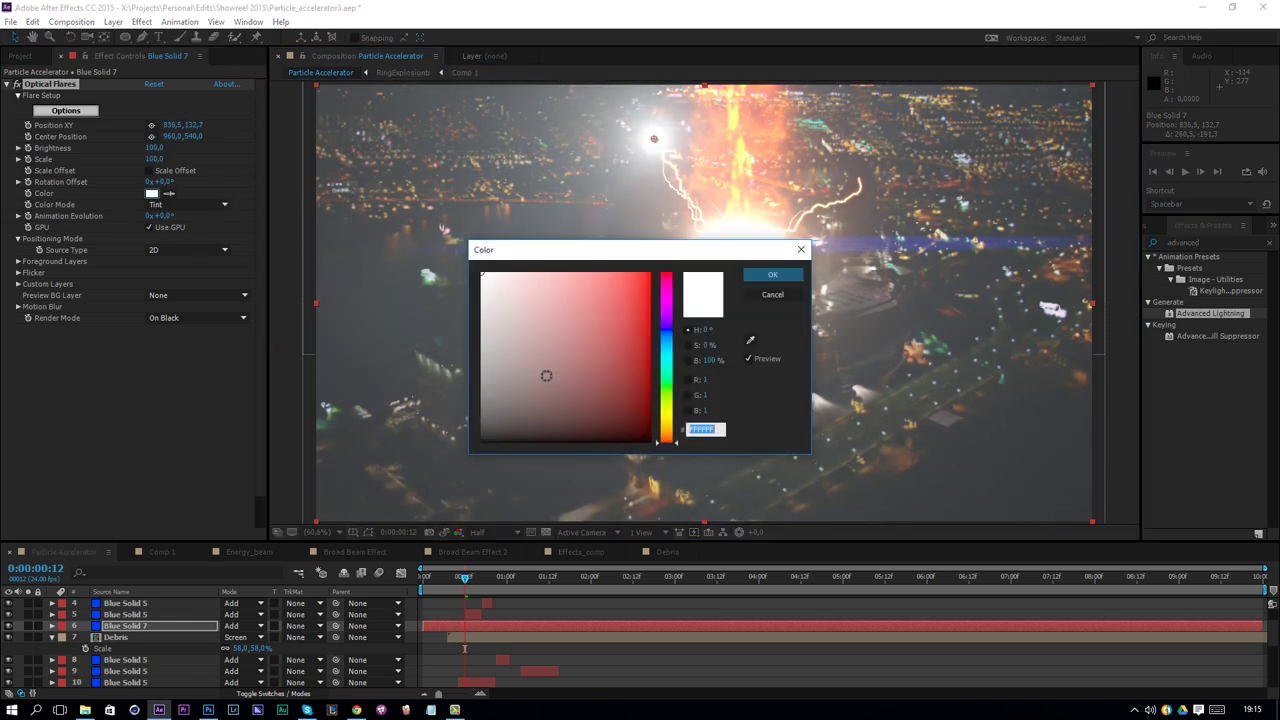
left_click(666, 432)
left_click(650, 273)
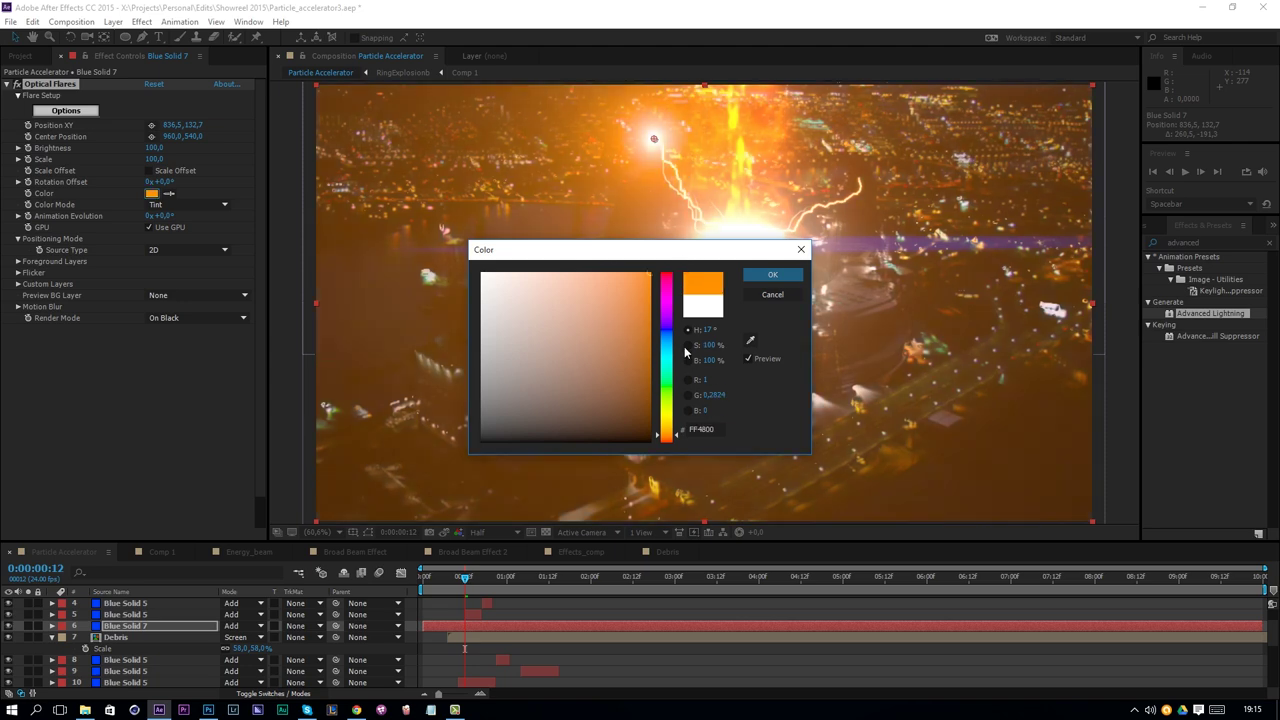
left_click(523, 272)
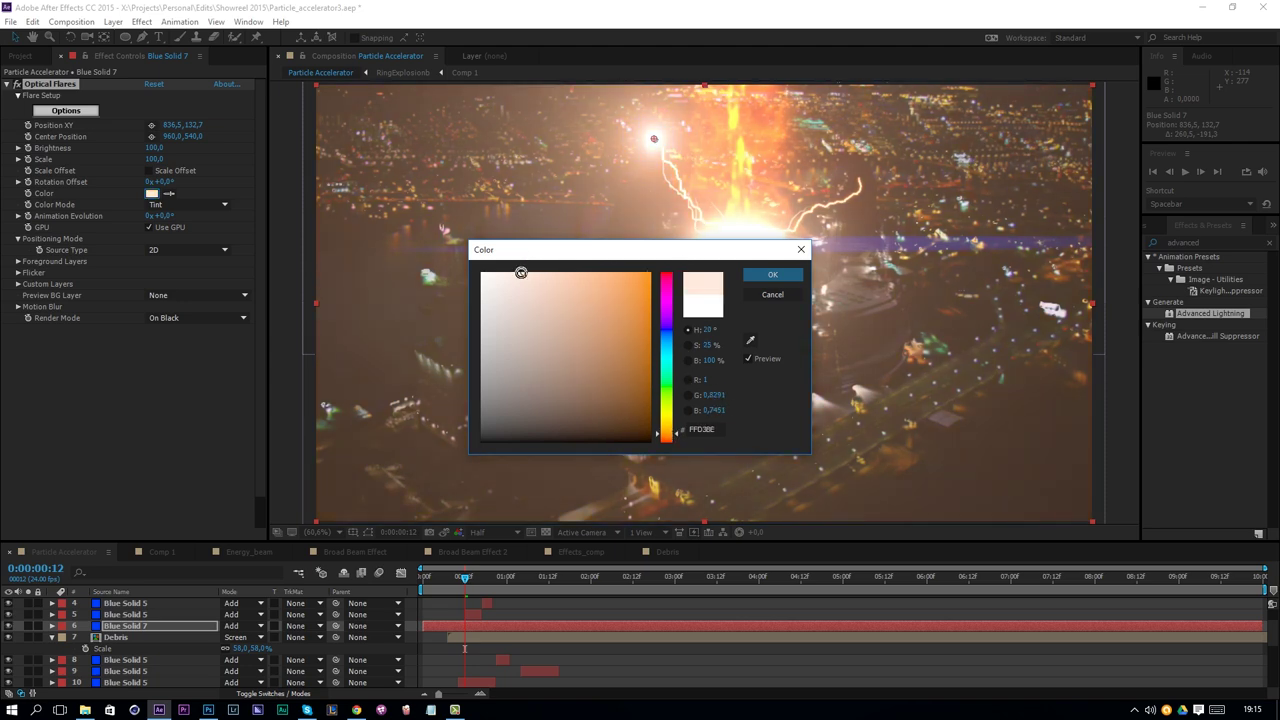
left_click(752, 277)
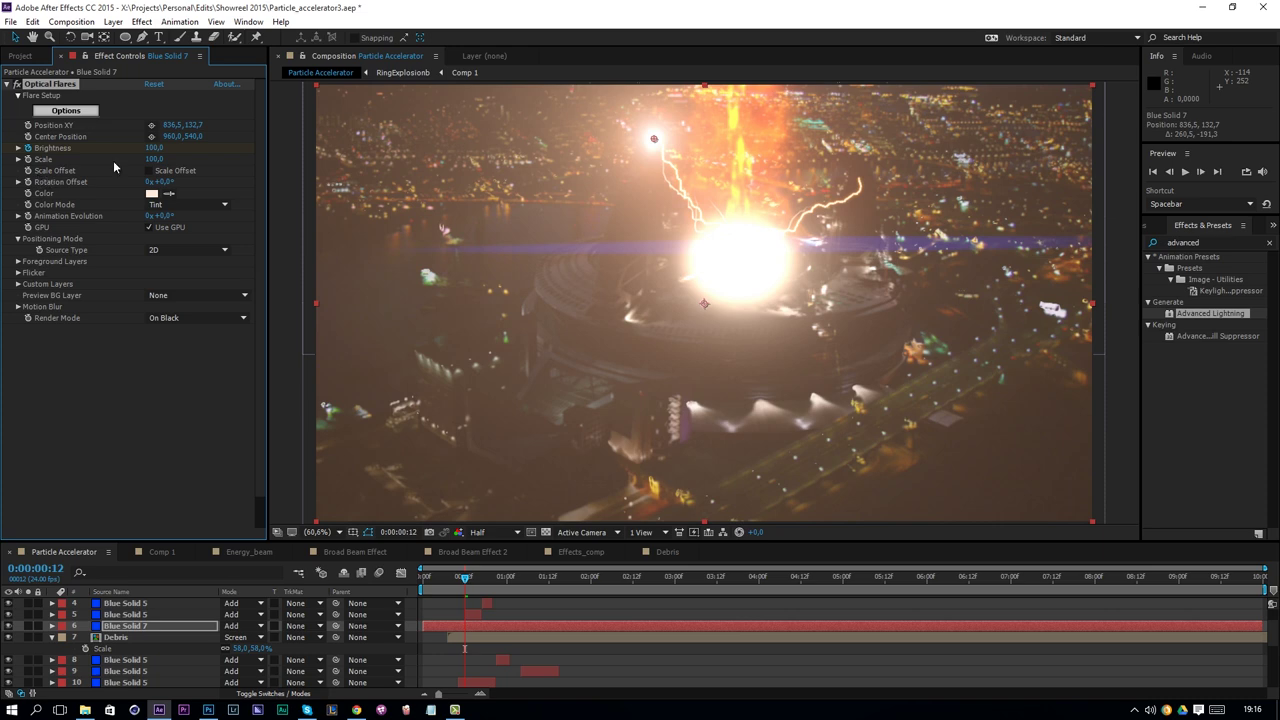
Reveal the flare's Brightness keyframe and shift it to frame 10, where the first lightning strike begins
key("Page_Up")
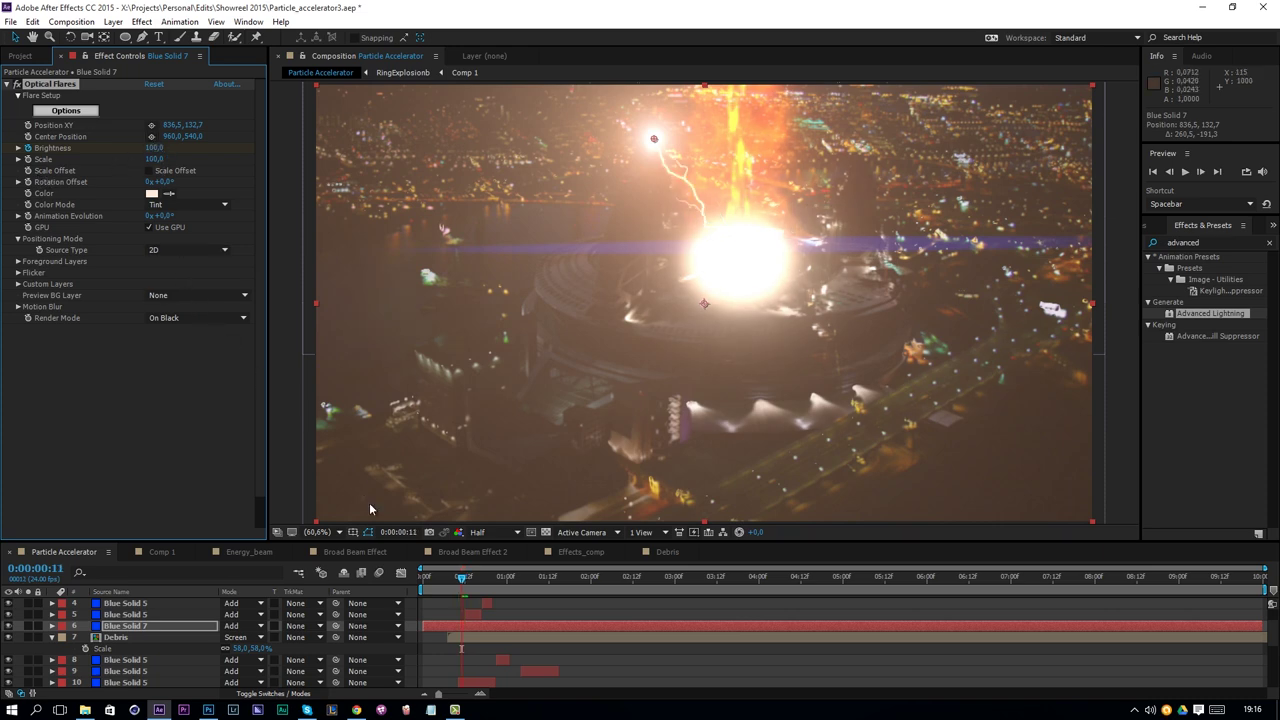
key("u")
left_click(480, 693)
left_click(480, 693)
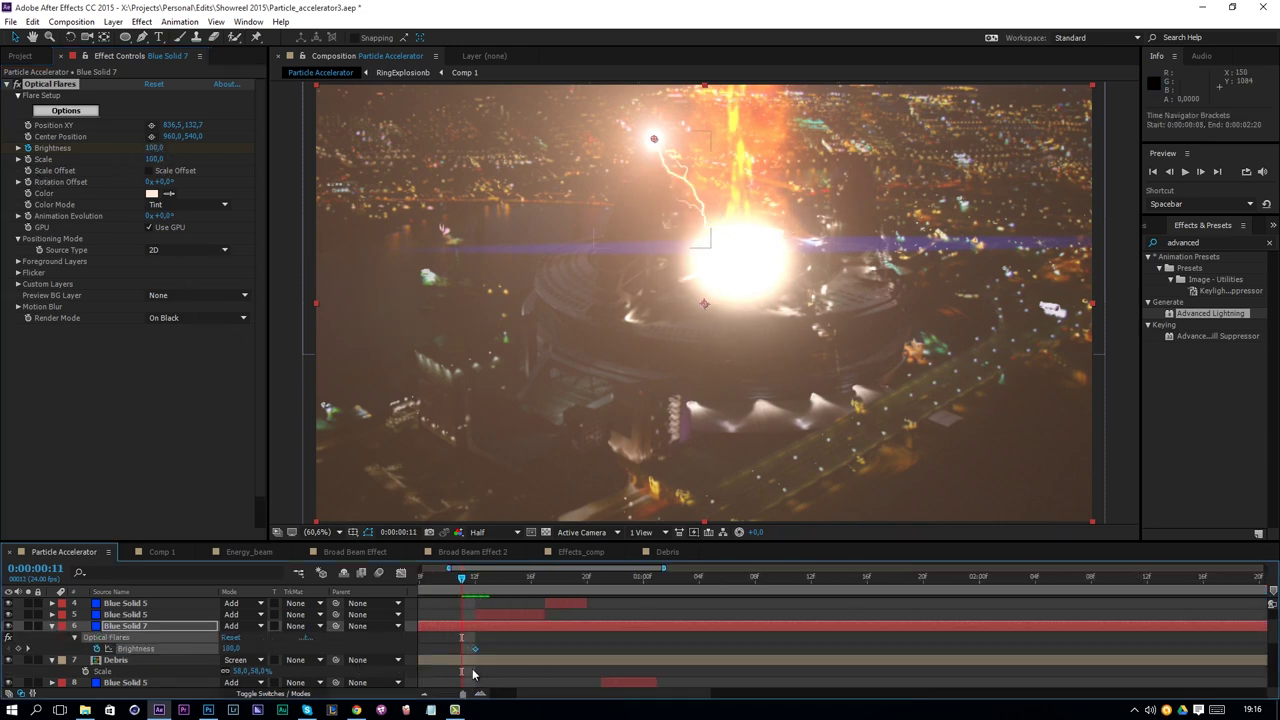
scroll(467, 653, "up", 3)
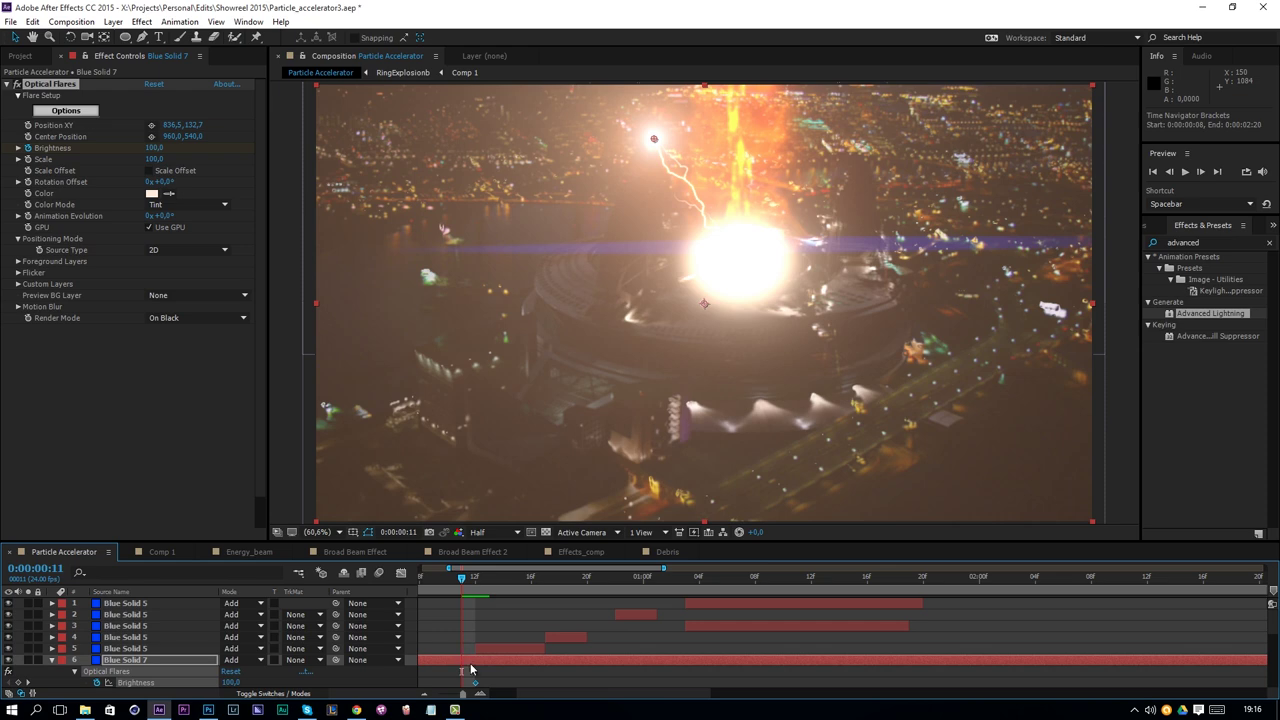
scroll(494, 658, "down", 3)
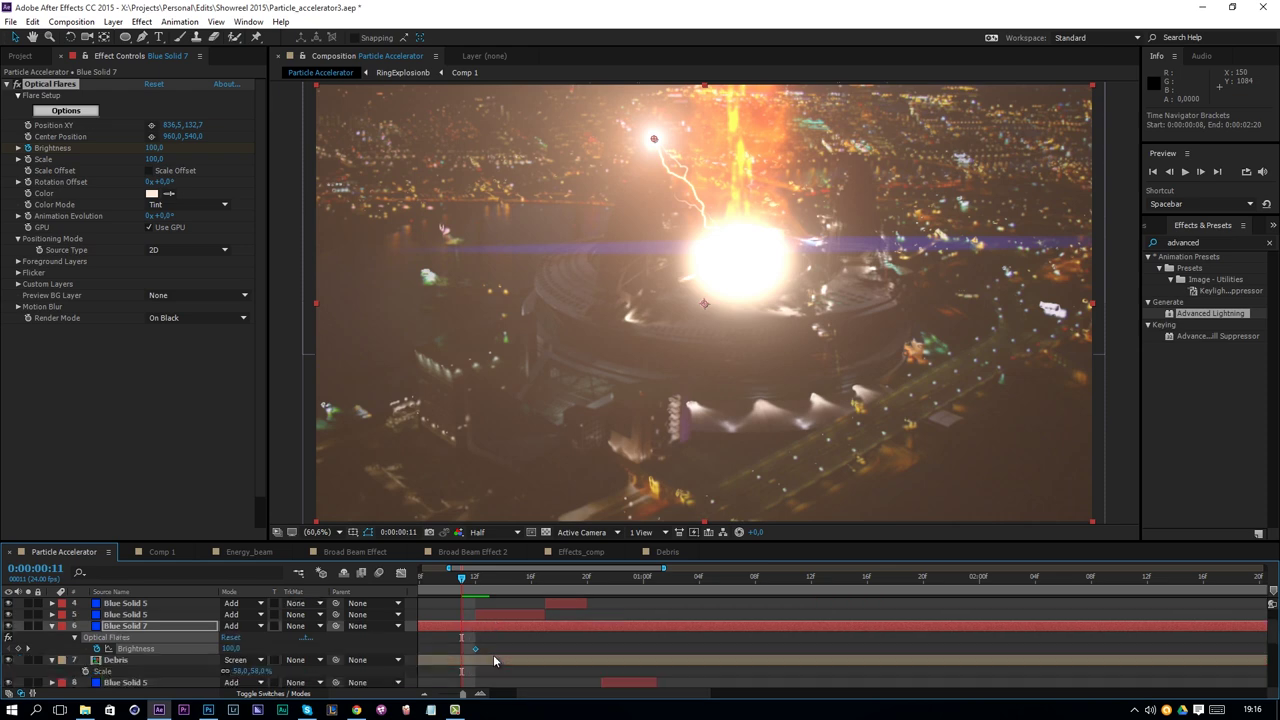
scroll(432, 625, "left", 3)
scroll(527, 646, "down", 6)
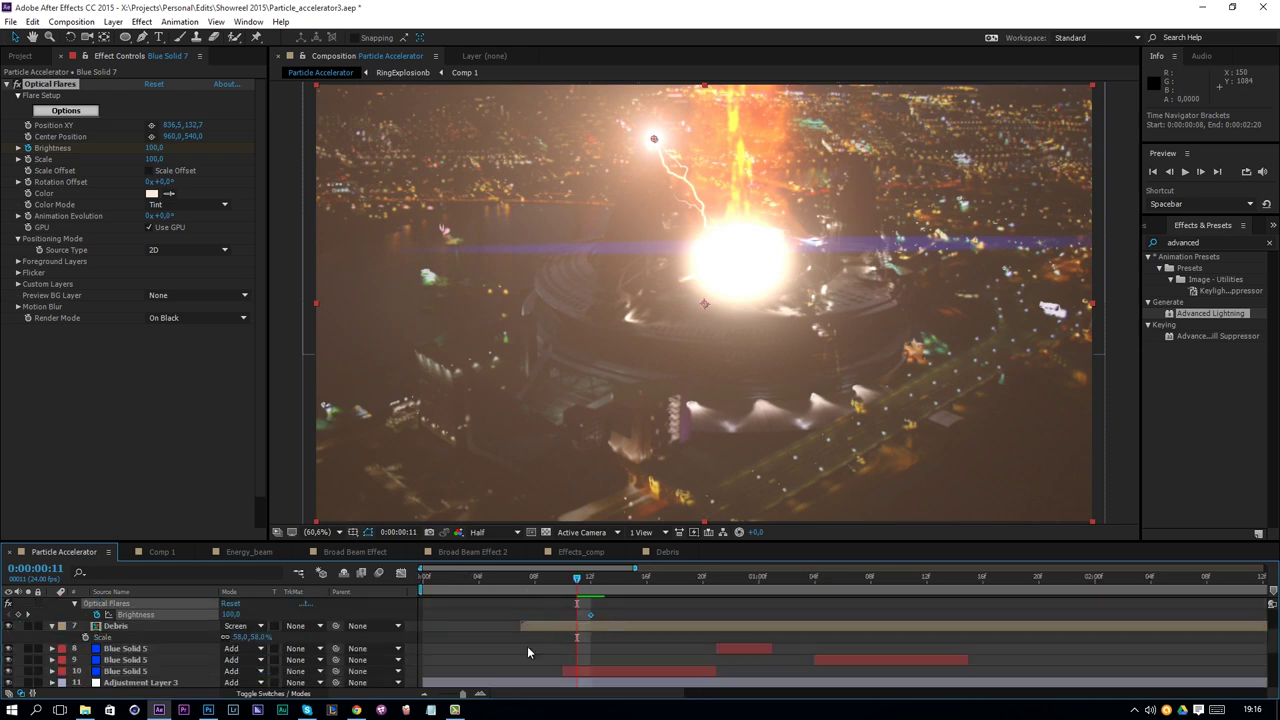
key("Page_Up")
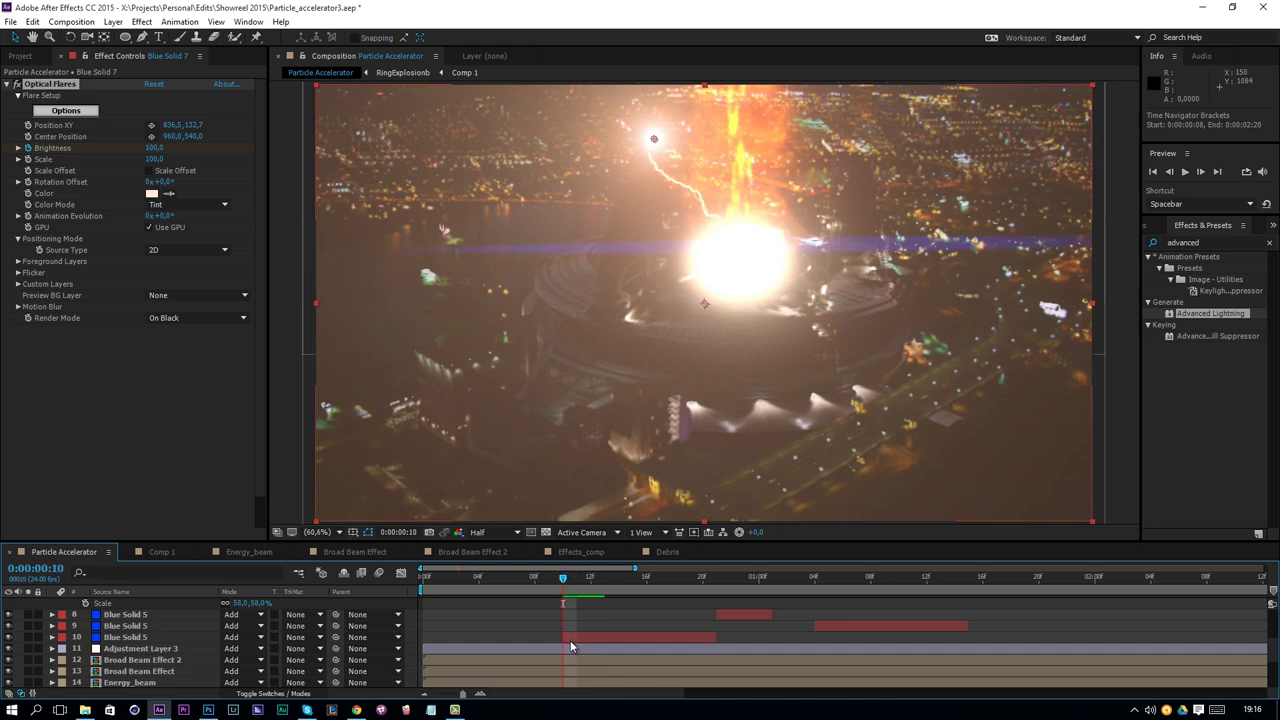
scroll(570, 640, "up", 5)
left_click_drag(590, 648, 564, 648)
scroll(529, 670, "down", 3)
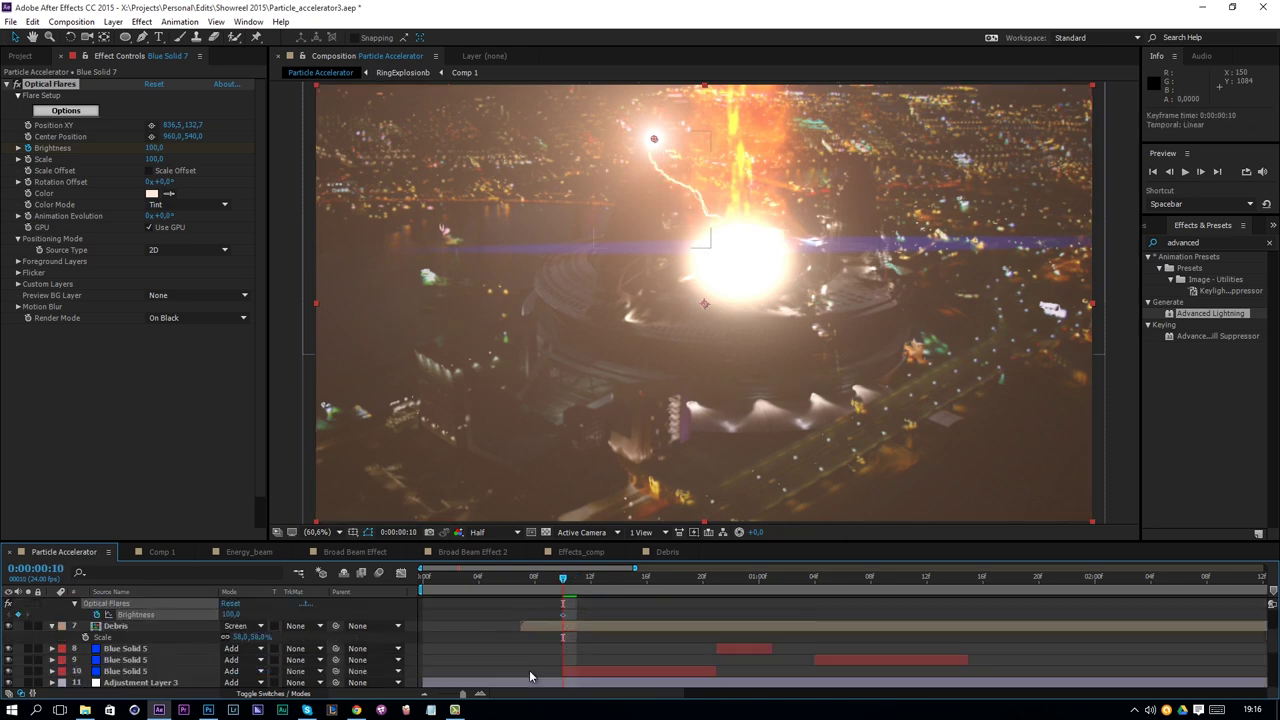
Add a lower Brightness keyframe at frame 9 so the flare flashes on with the strike
key("Page_Up")
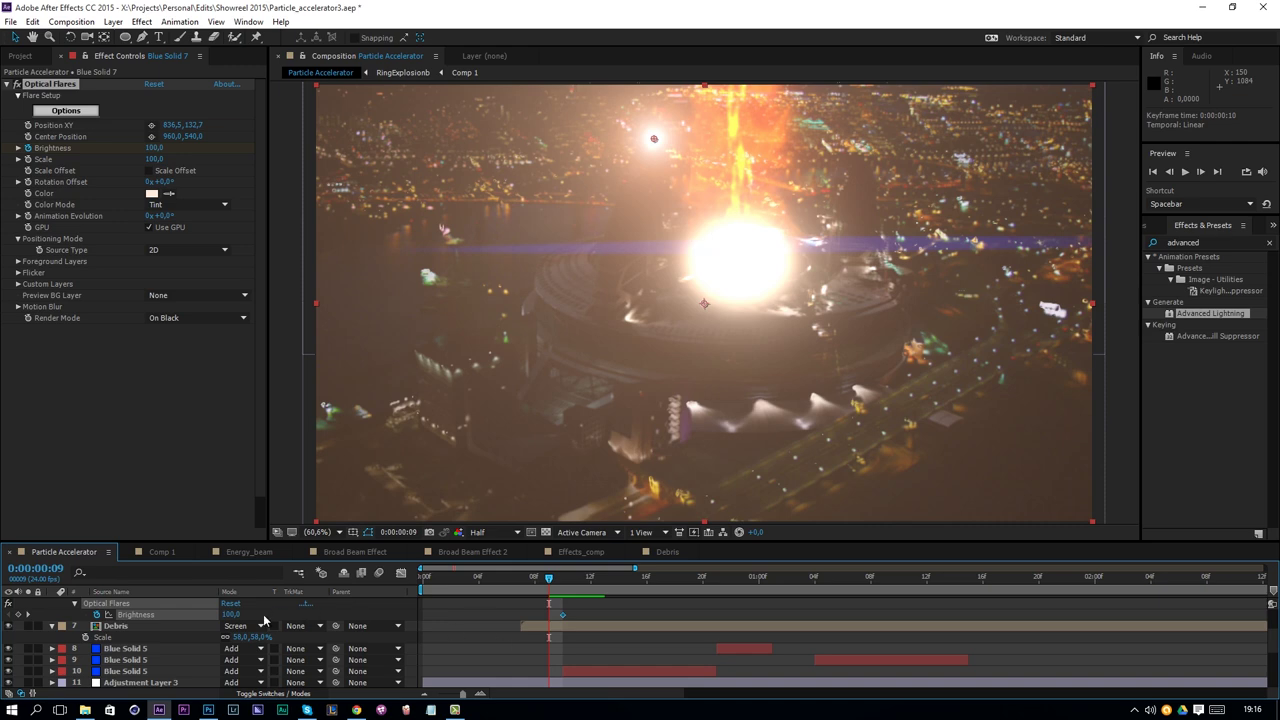
left_click_drag(231, 614, 280, 620)
key("Page_Down")
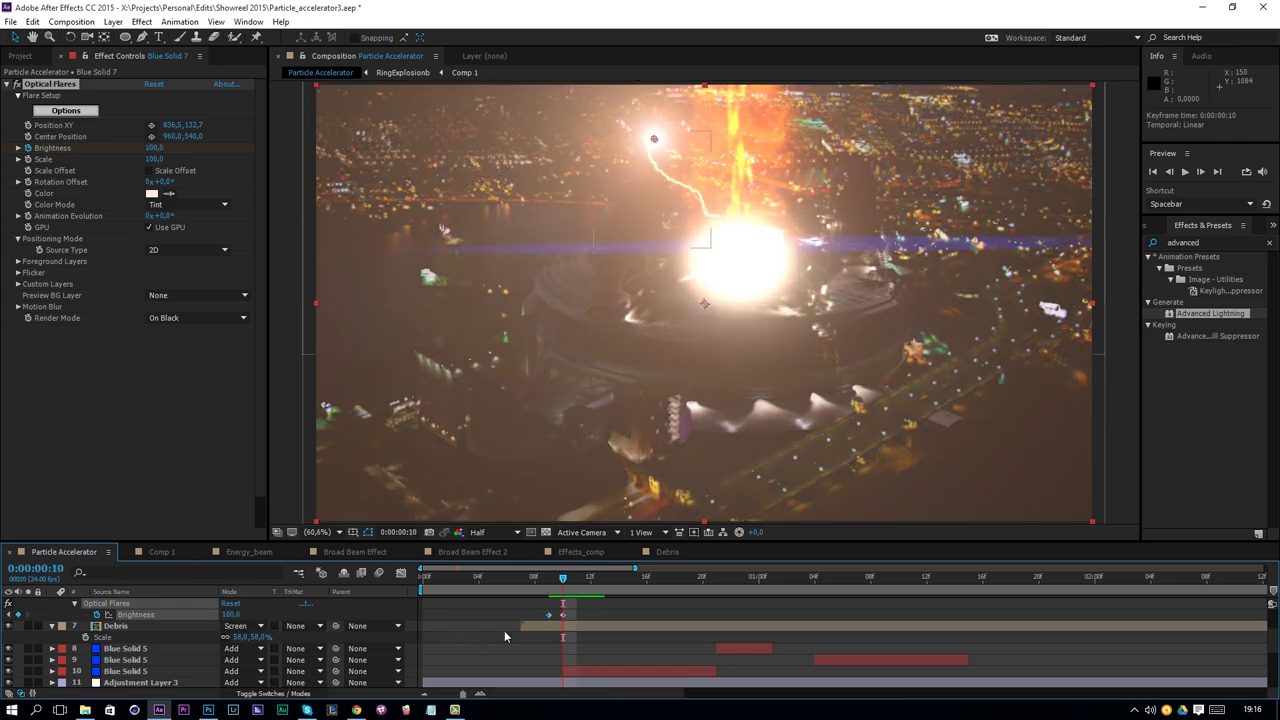
Keyframe the flare's Brightness to 5 at frame 14 and preview the flash
key("Page_Down")
key("Page_Down")
key("Page_Down")
key("Page_Down")
left_click(231, 614)
type("5")
key("Return")
key("space")
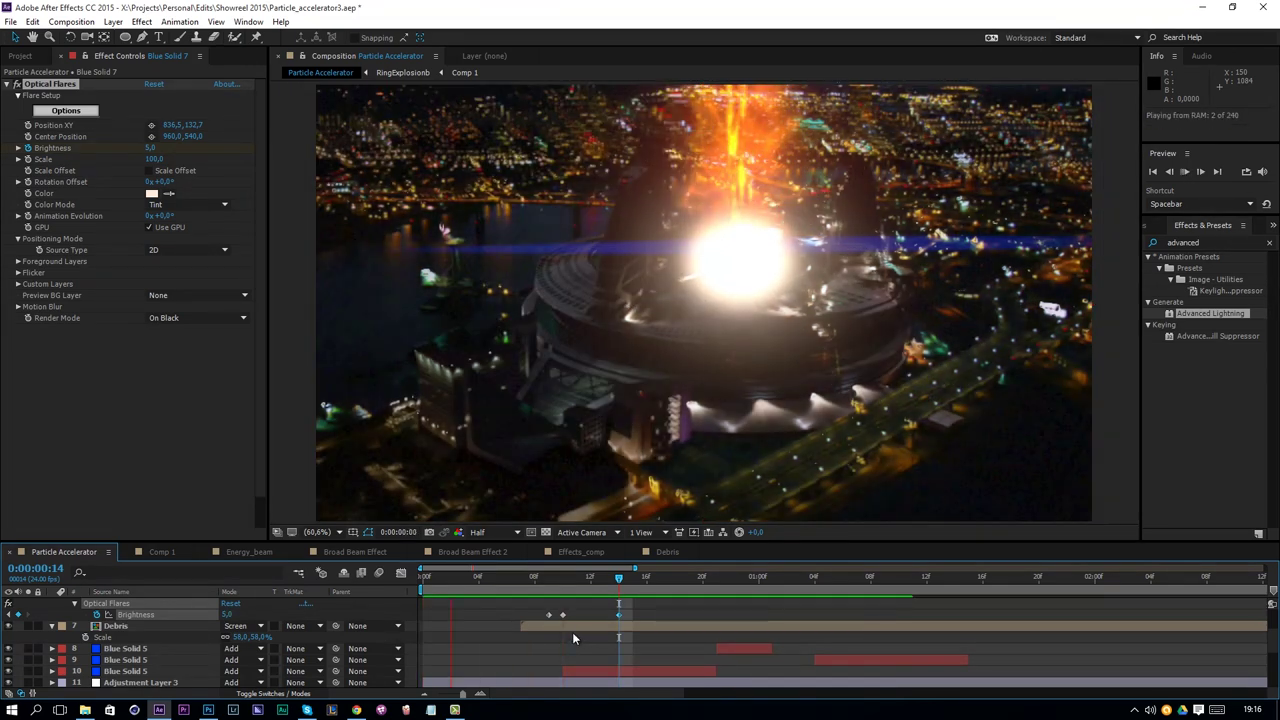
Duplicate the flare solid and place the copy's flare on the second lightning bolt's tip at about 1347.1, 229.2
left_click(578, 576)
scroll(547, 607, "up", 1)
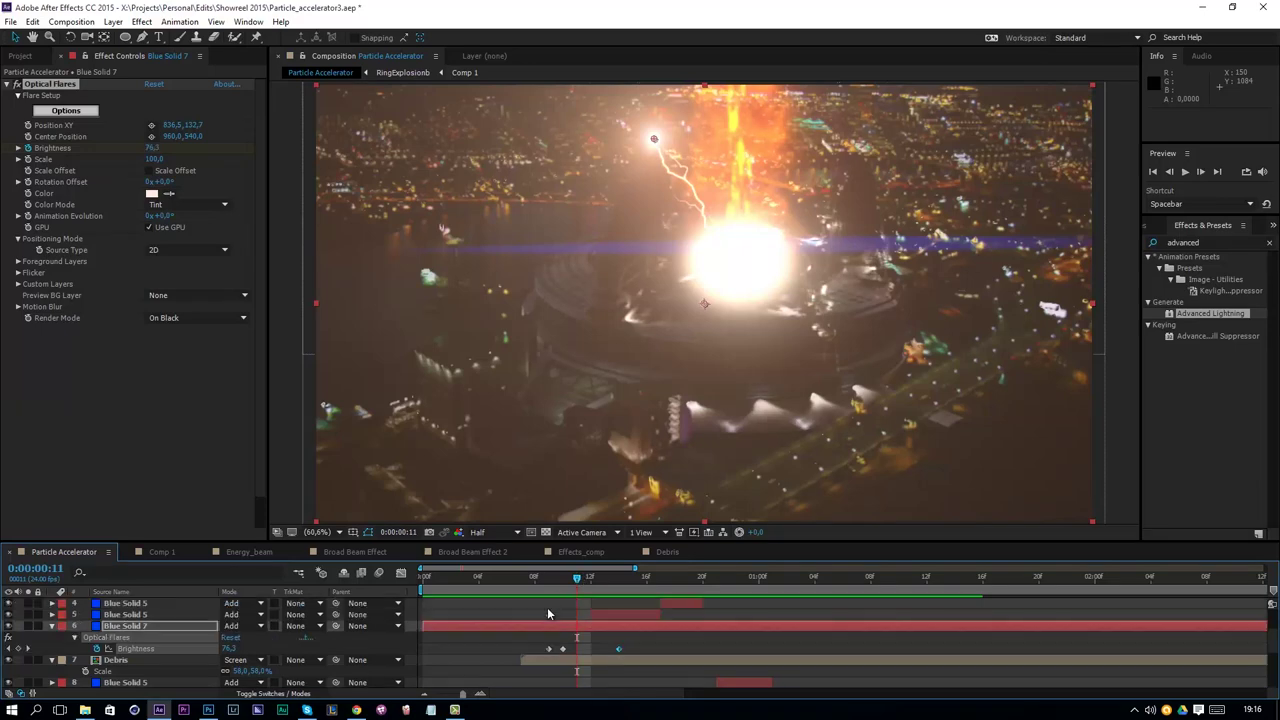
scroll(547, 607, "up", 1)
key("ctrl+d")
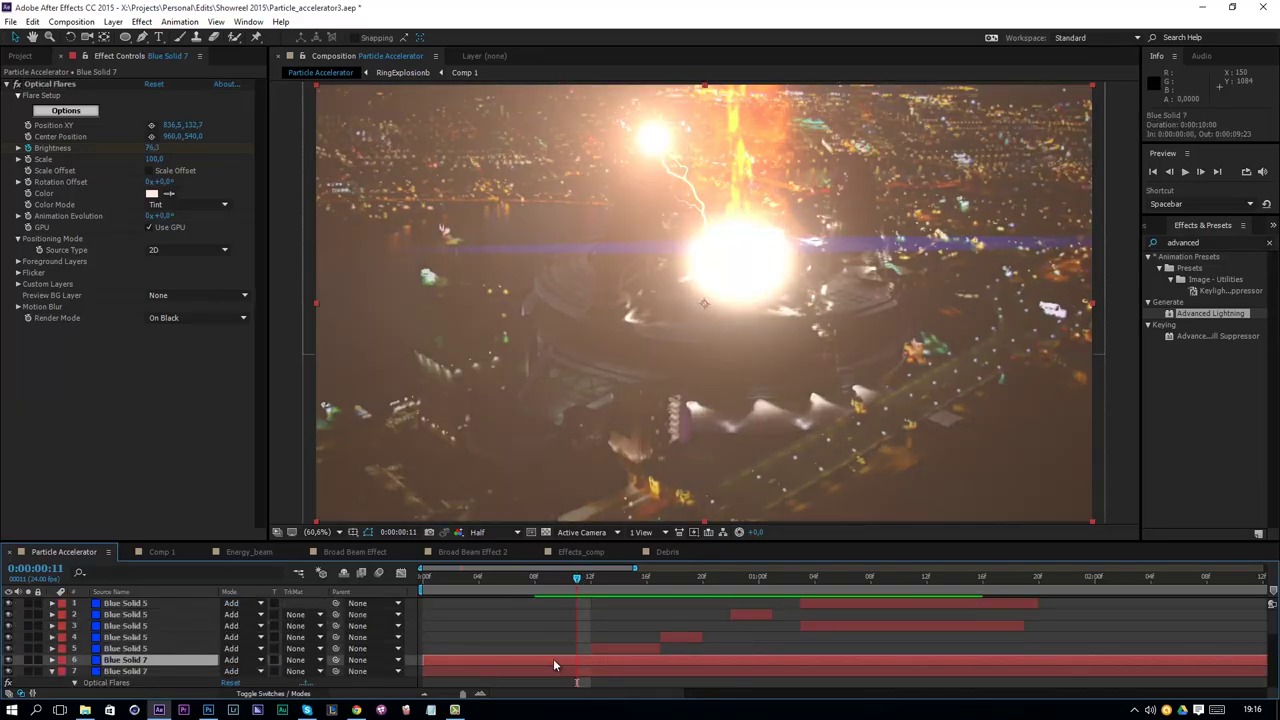
left_click(49, 84)
left_click_drag(654, 138, 783, 145)
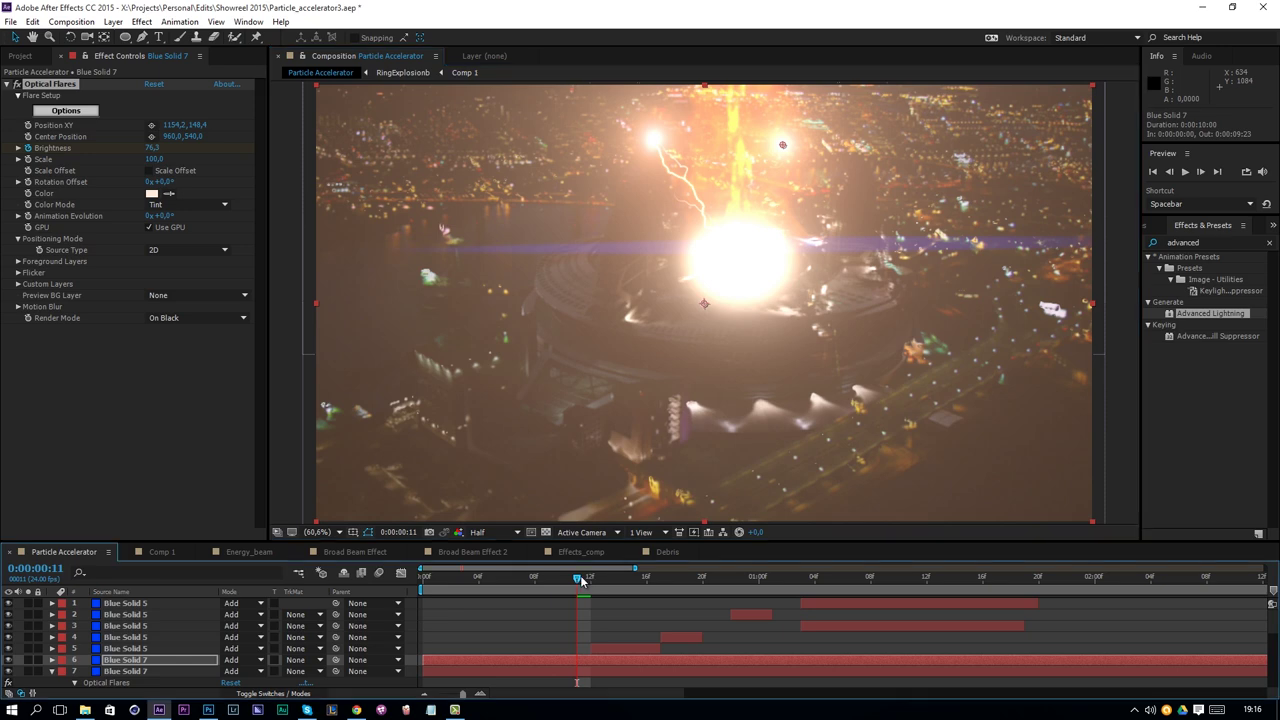
left_click_drag(580, 582, 590, 582)
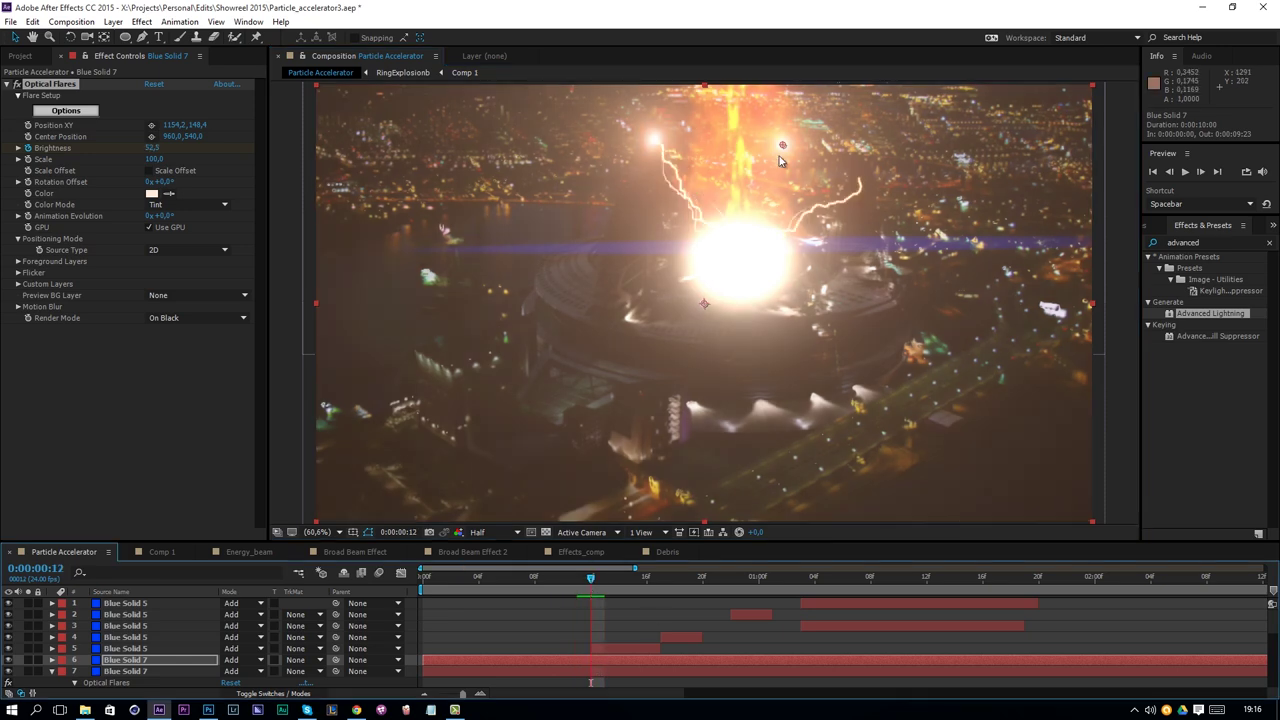
left_click_drag(783, 145, 860, 178)
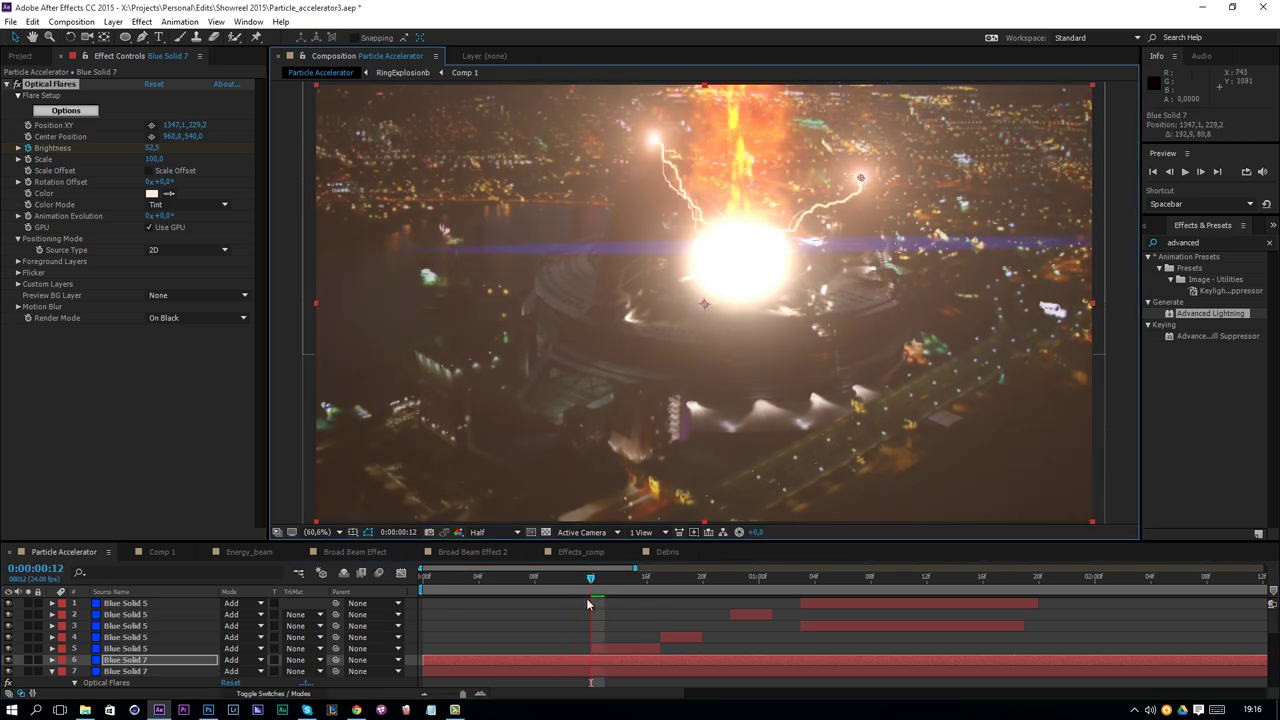
Shift the duplicated flare layer two frames later so its flash peaks at frame 12, and preview both flares
key("u")
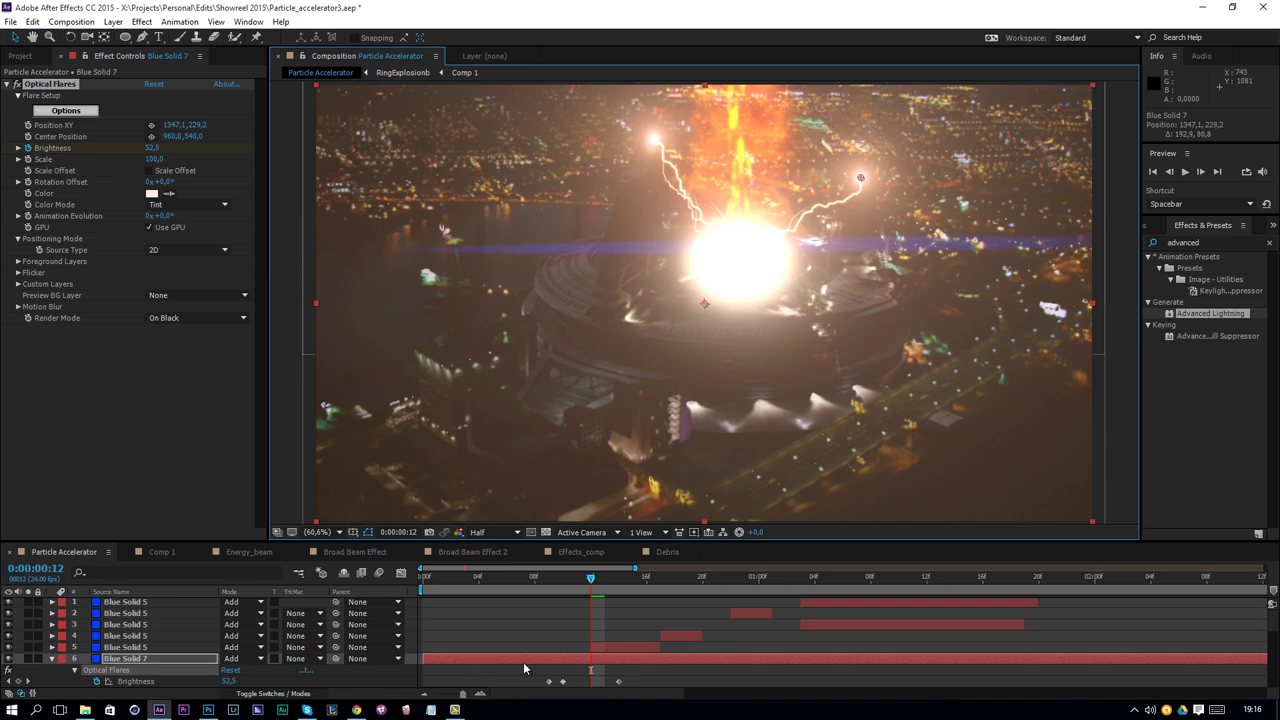
left_click_drag(526, 661, 554, 659)
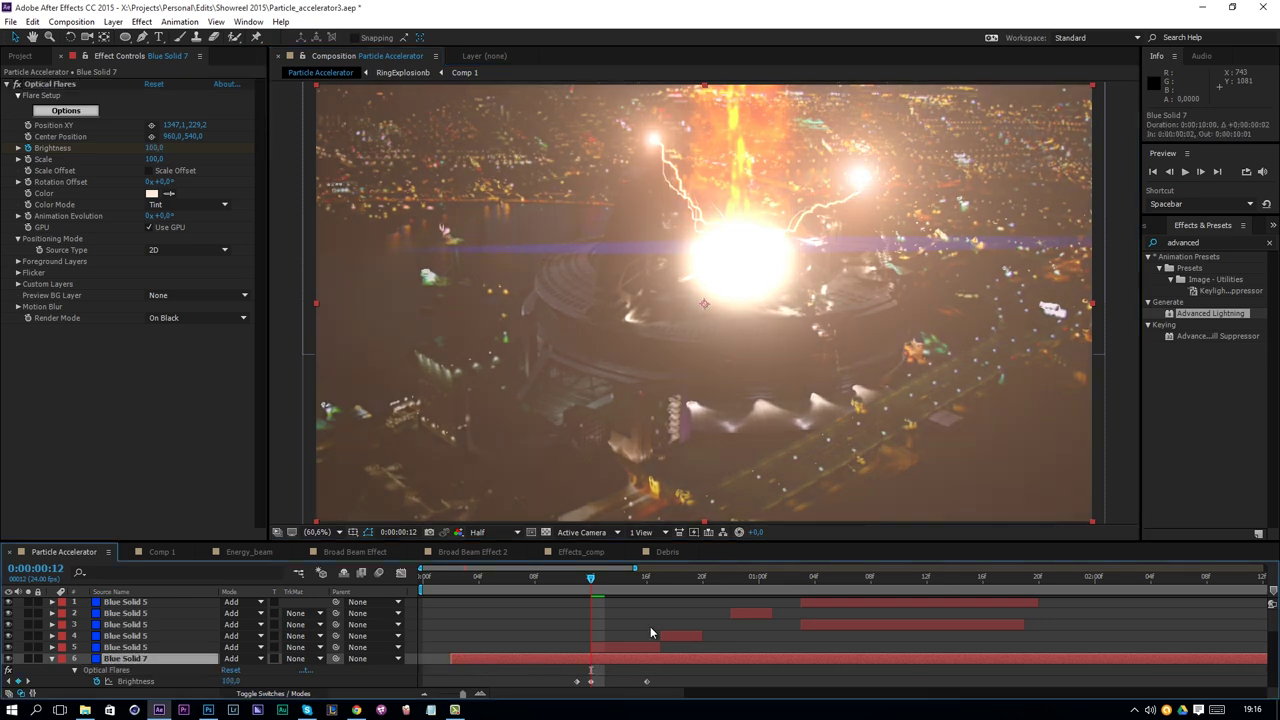
key("space")
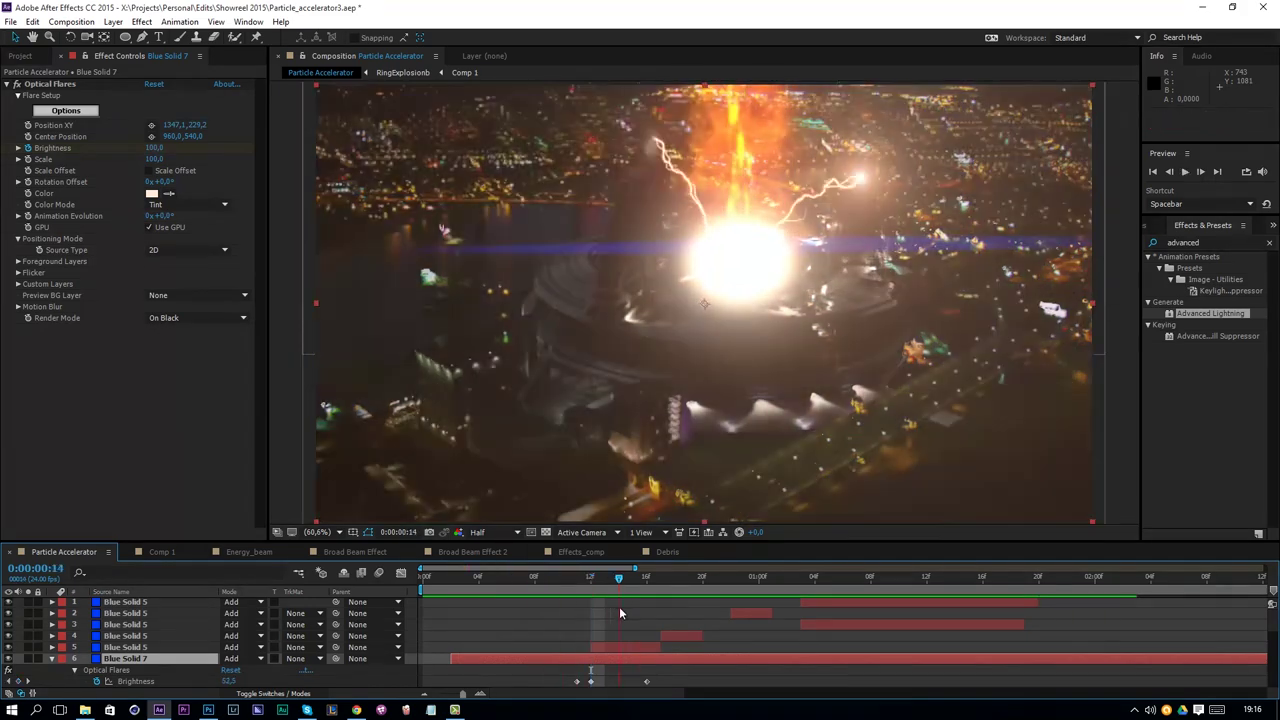
key("space")
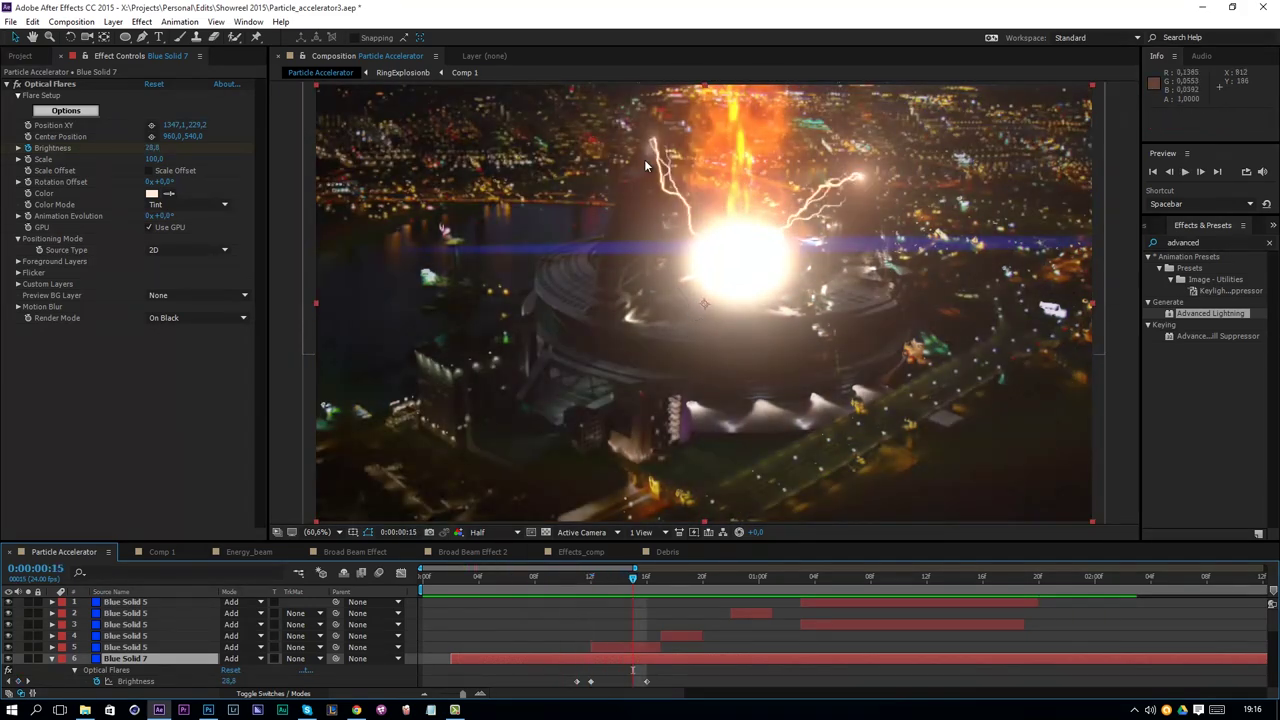
left_click_drag(621, 576, 714, 661)
Pre-compose all layers into a new composition named Screenshake_precomp, moving all attributes into it
left_click(163, 638)
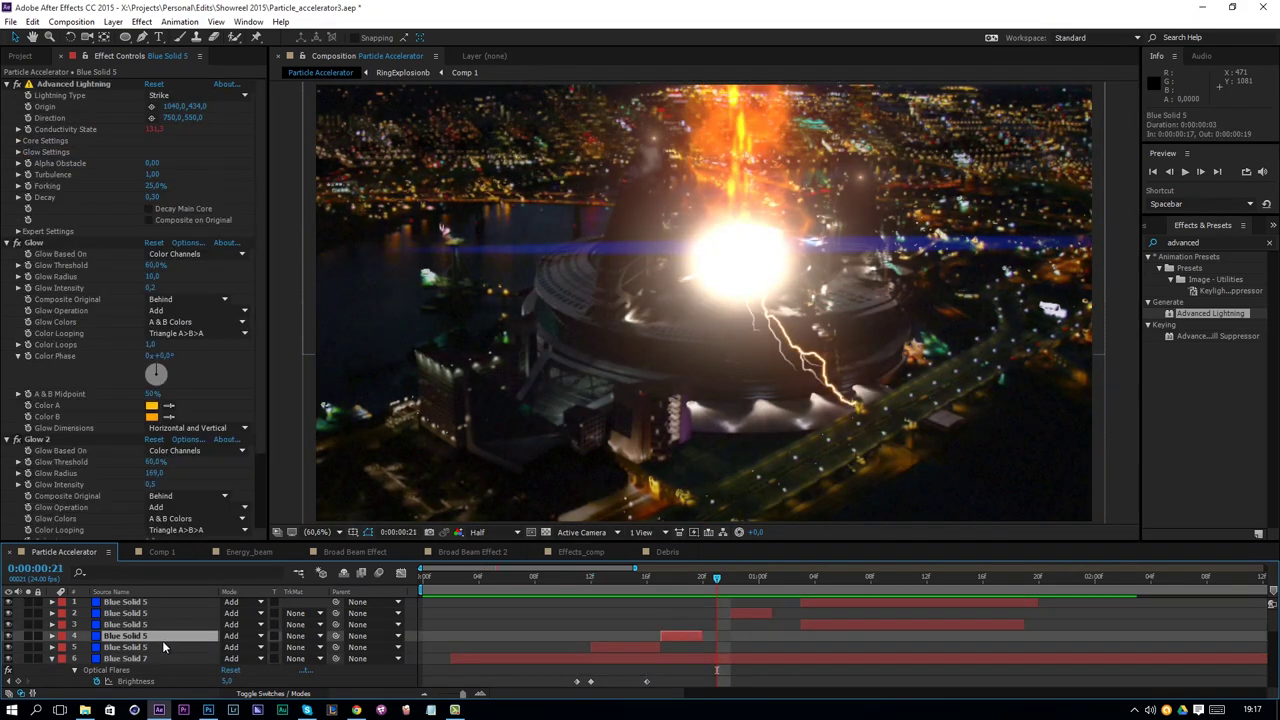
key("ctrl+a")
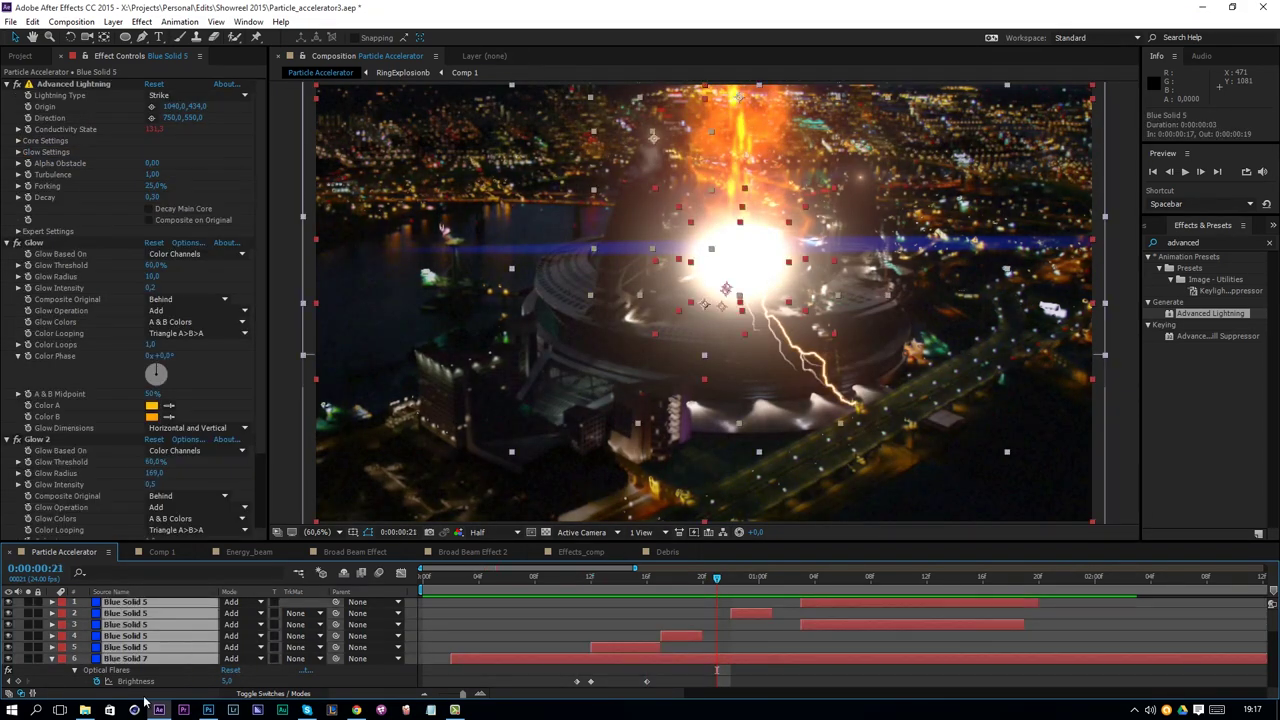
left_click(113, 22)
left_click(230, 521)
type("Screenshake_precomp")
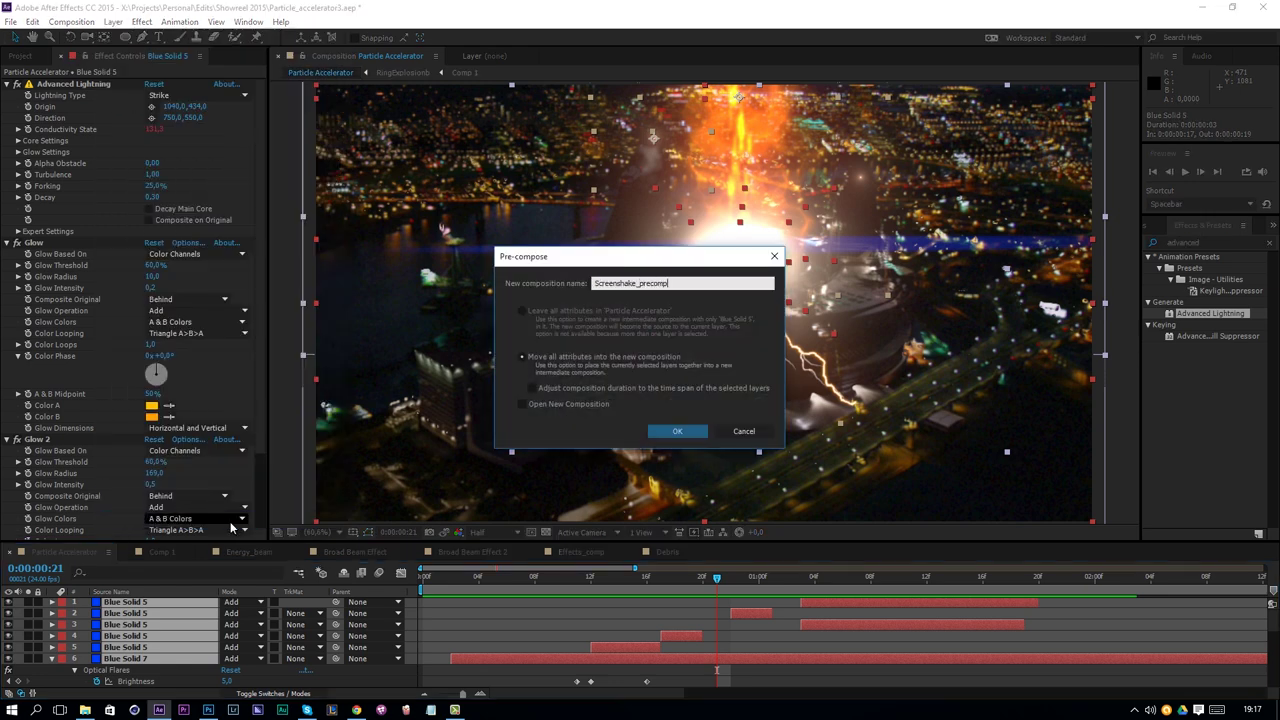
key("Return")
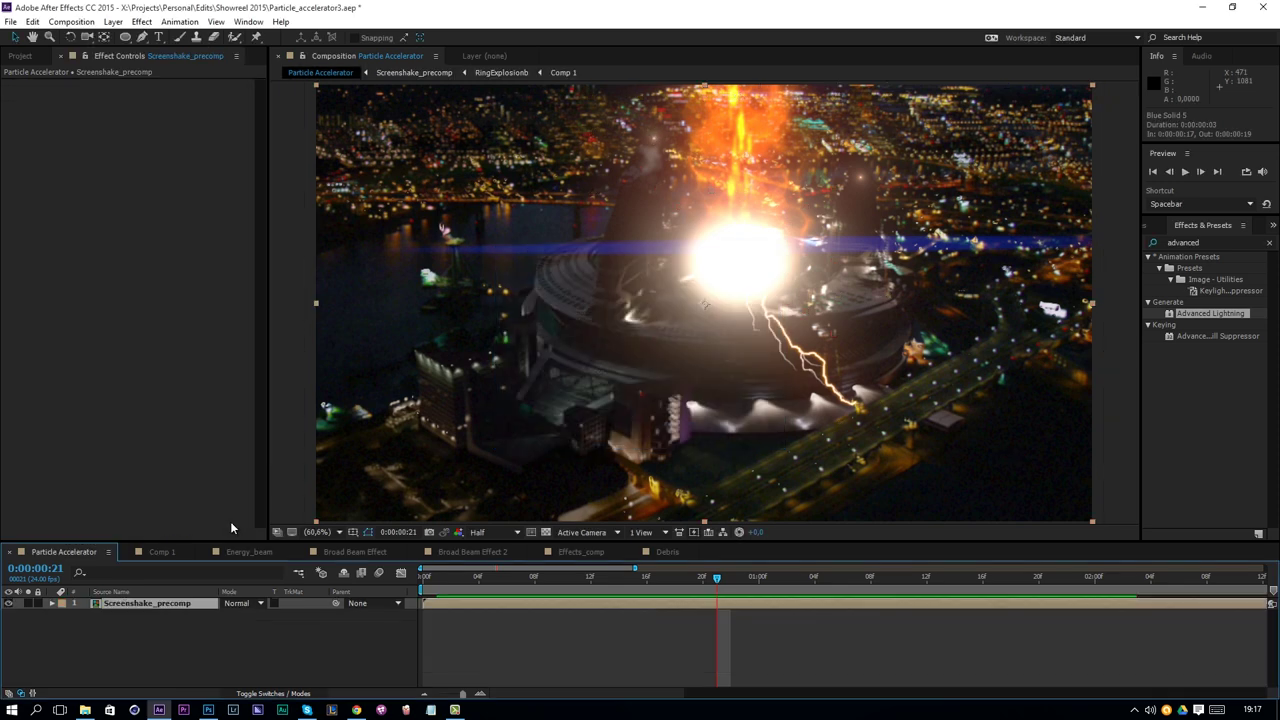
Add the expression wiggle(4,15) to the Screenshake_precomp layer's Position and preview the camera shake
key("p")
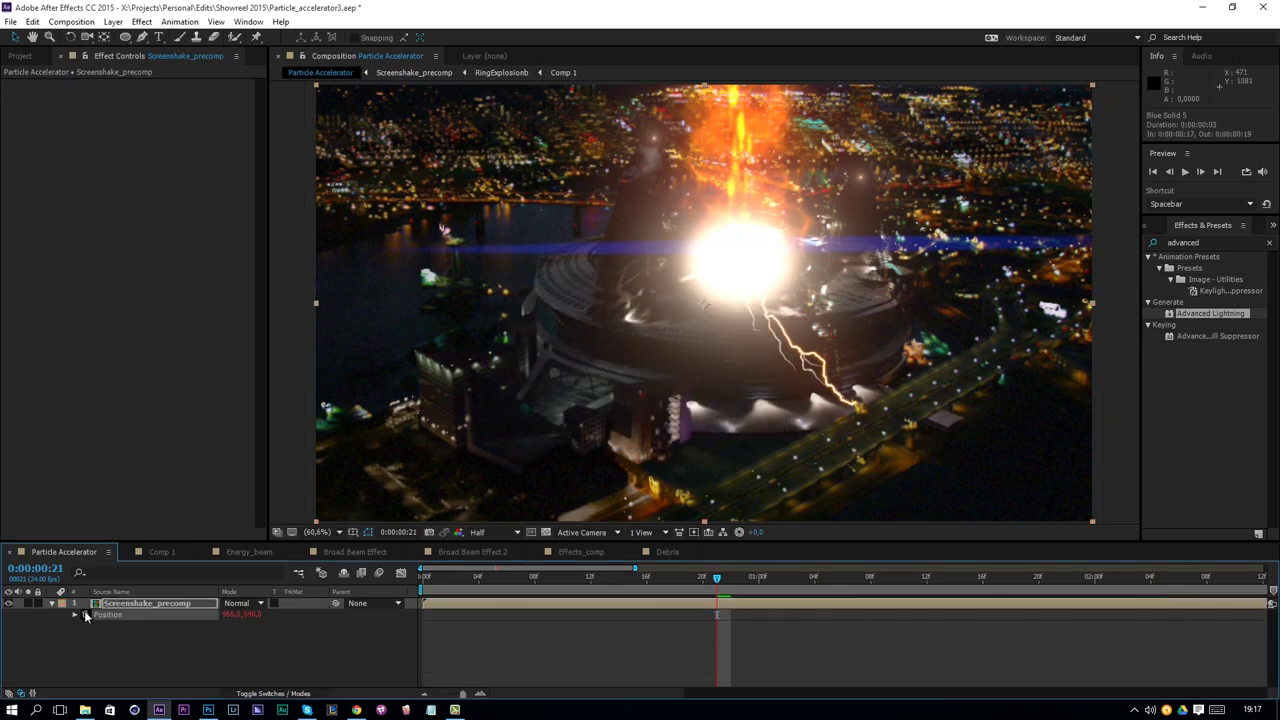
left_click(84, 614, "alt")
type("wiggle(4,15")
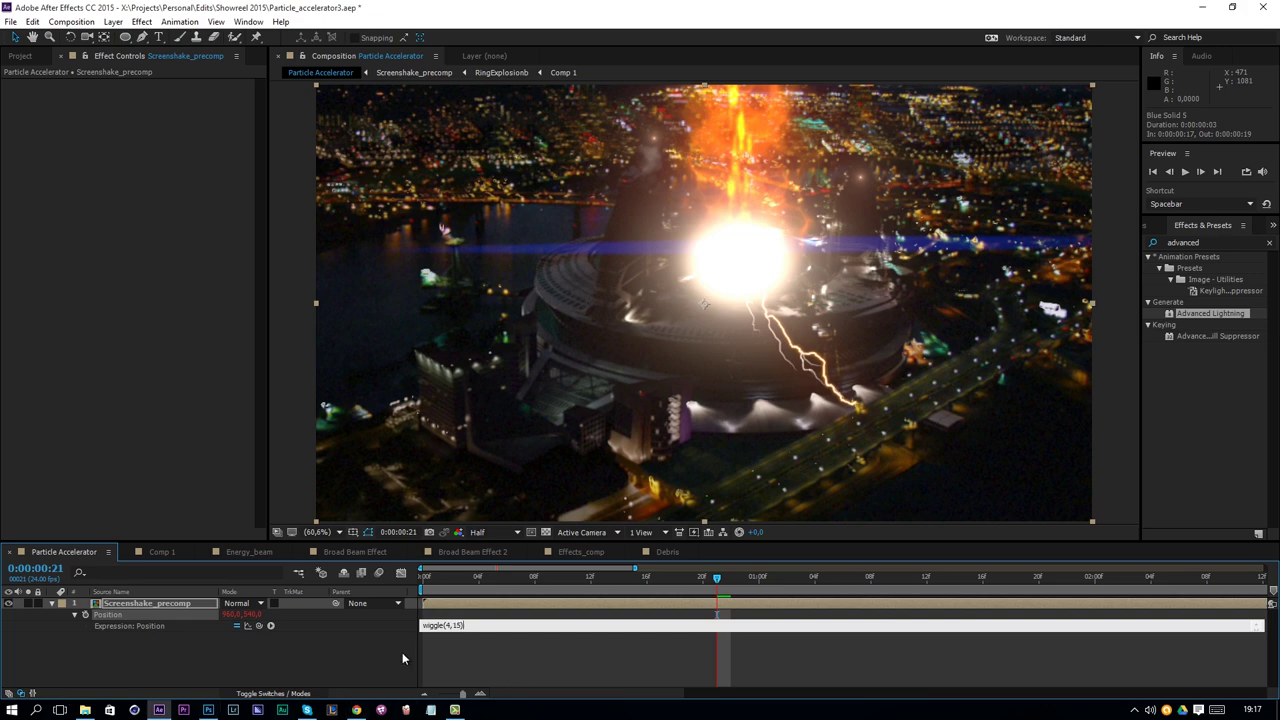
left_click(443, 640)
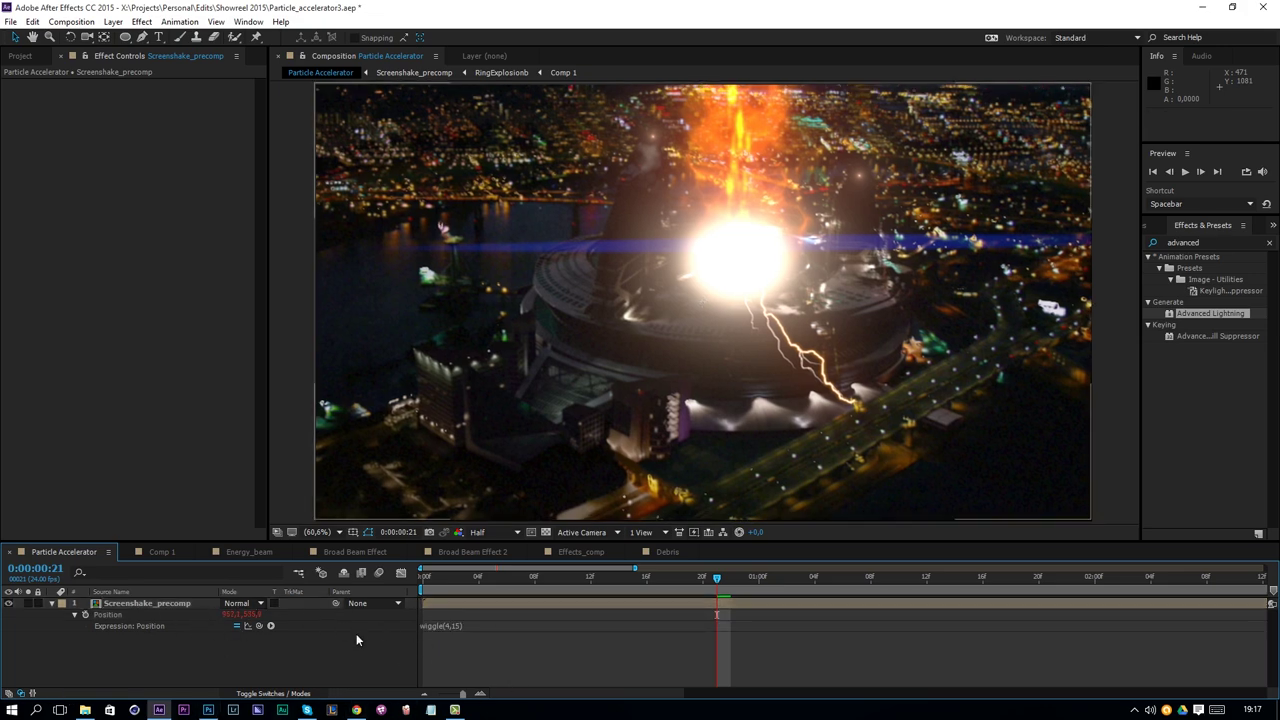
key("space")
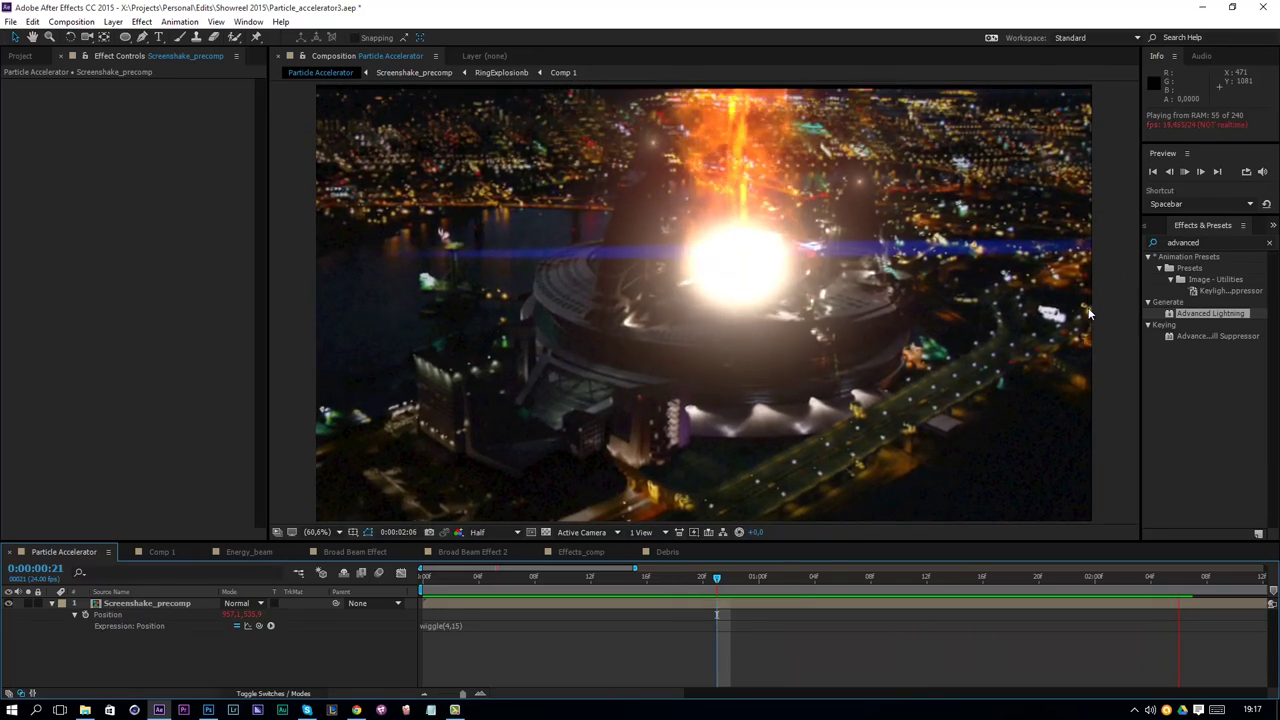
key("space")
Find the Motion Tile effect and apply it to the Screenshake_precomp layer
left_click(1207, 236)
double_click(1207, 240)
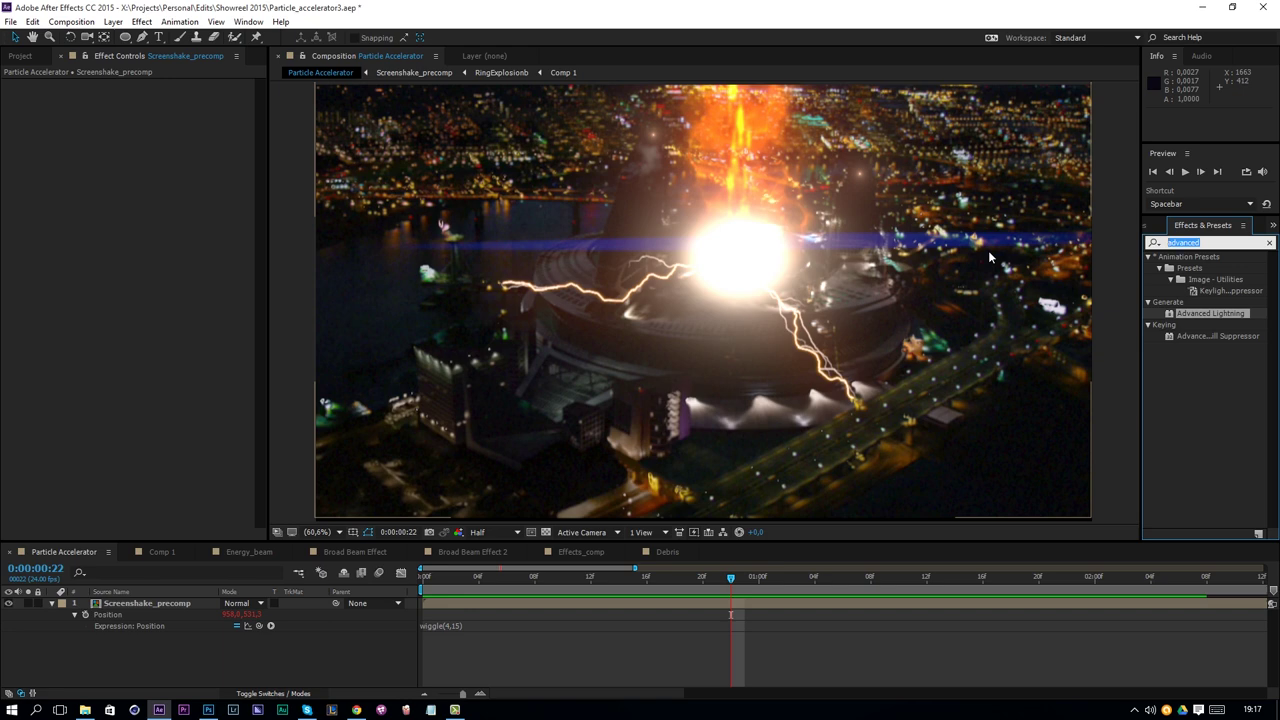
type("motion tile")
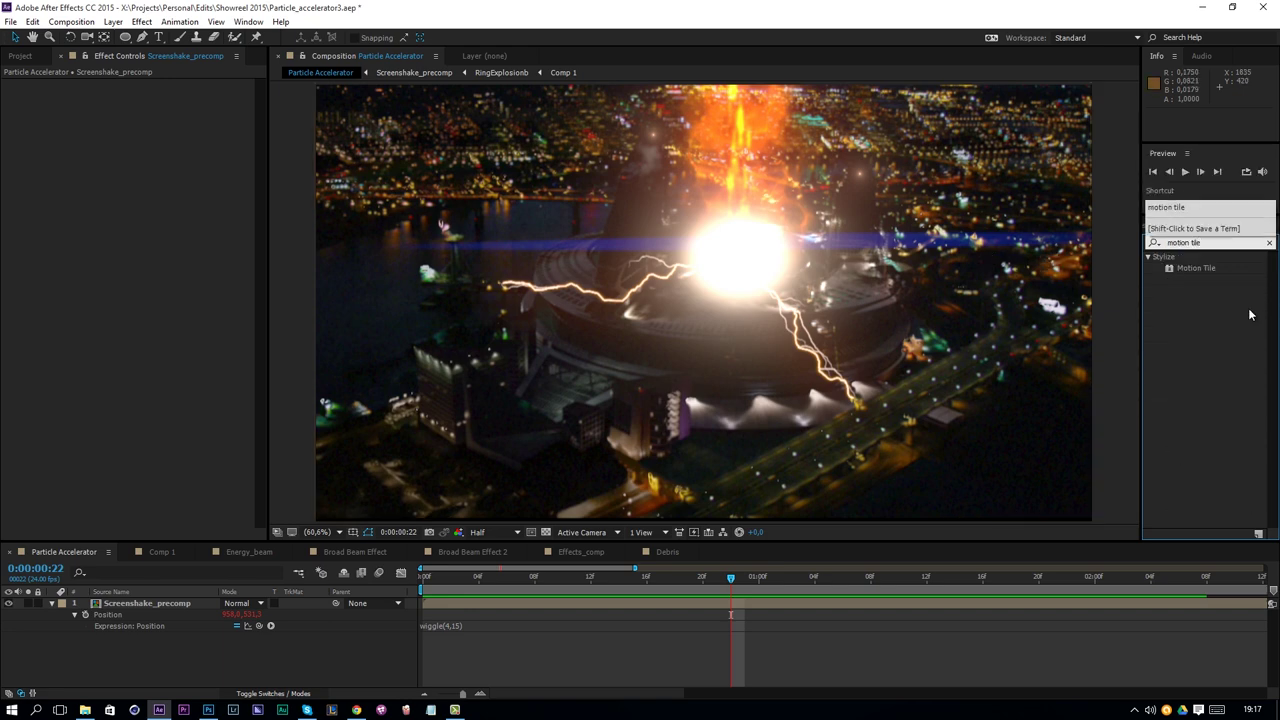
left_click_drag(1196, 268, 695, 607)
Set Motion Tile's output width and height to 150, enable Mirror Edges, and preview the shake
left_click(153, 129)
type("150")
left_click(153, 141)
type("150")
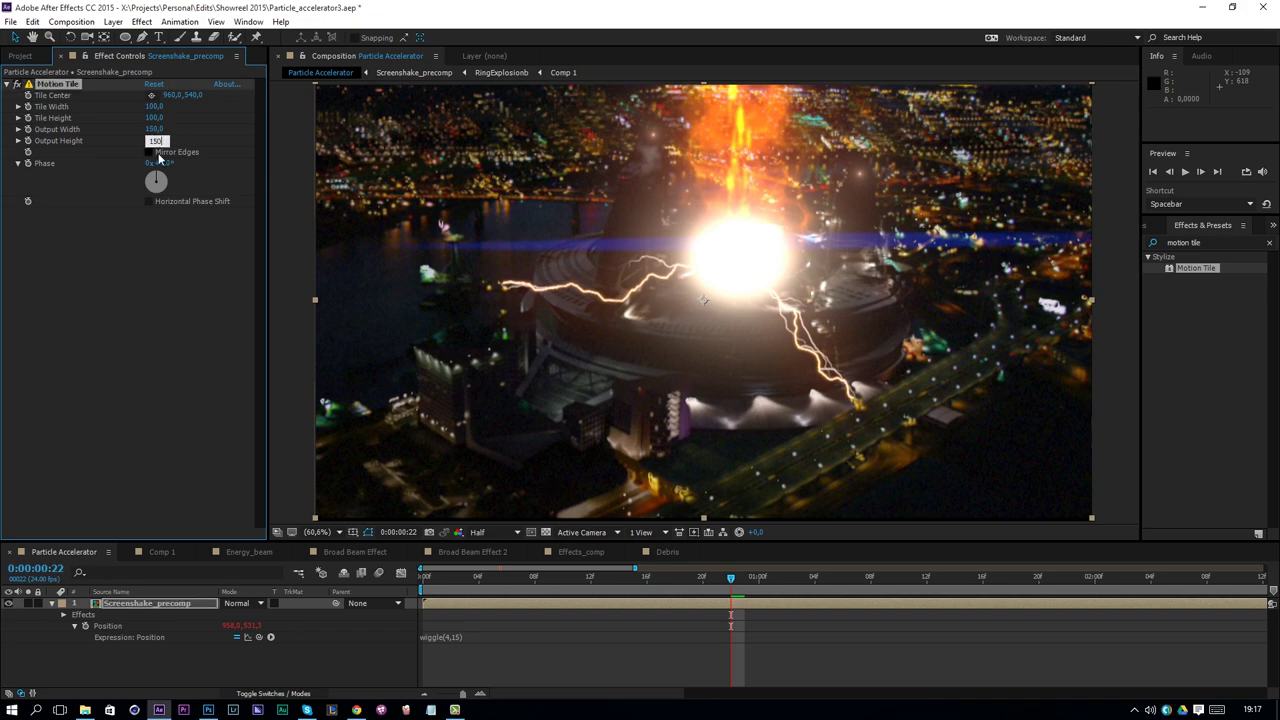
left_click(149, 152)
key("space")
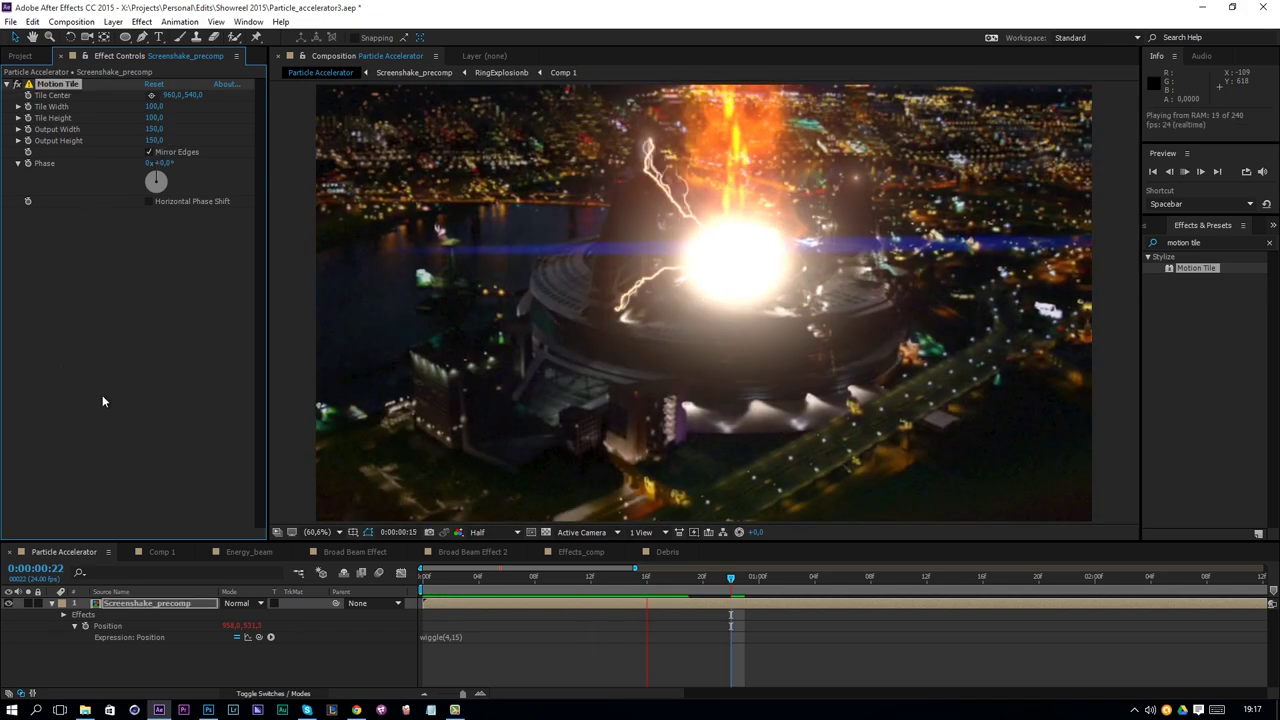
Enable motion blur for the Screenshake_precomp layer and the composition, and preview the blurred shake
left_click(300, 693)
left_click(275, 603)
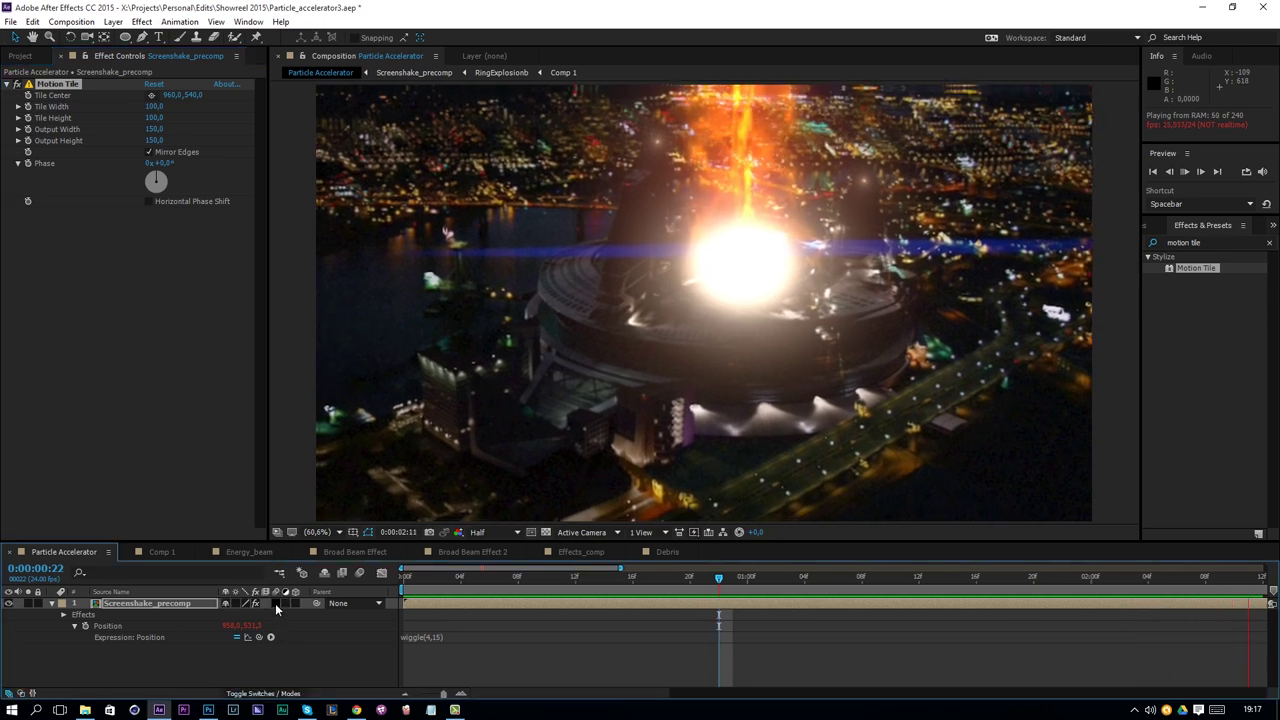
left_click(361, 573)
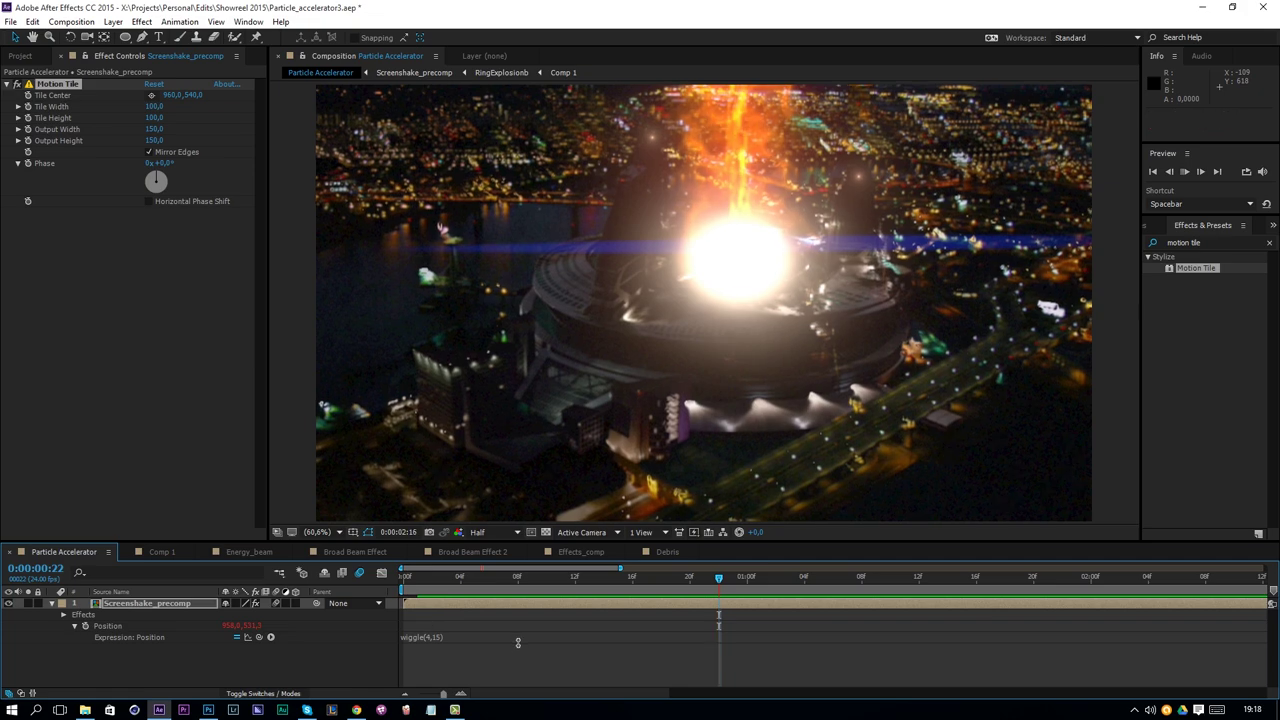
left_click(530, 579)
key("space")
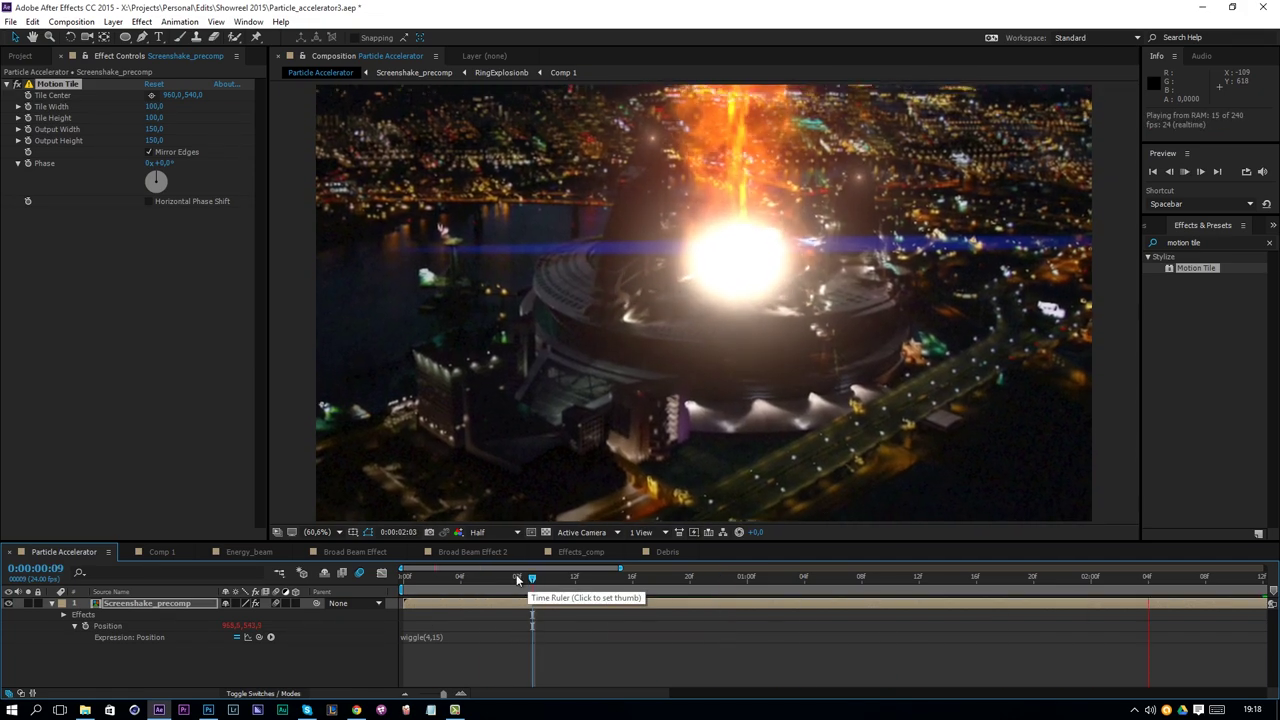
Set a Scale keyframe of 100% for the Screenshake_precomp layer at the start of the composition
key("Home")
left_click(165, 612)
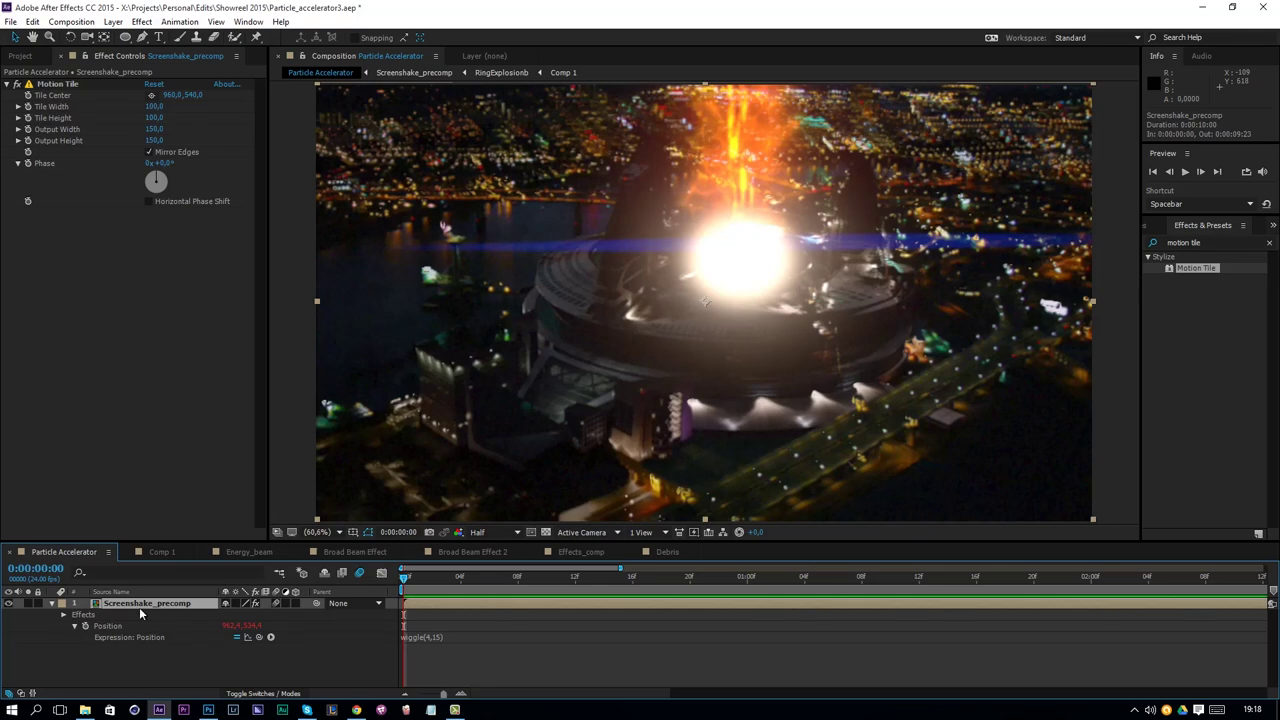
key("s")
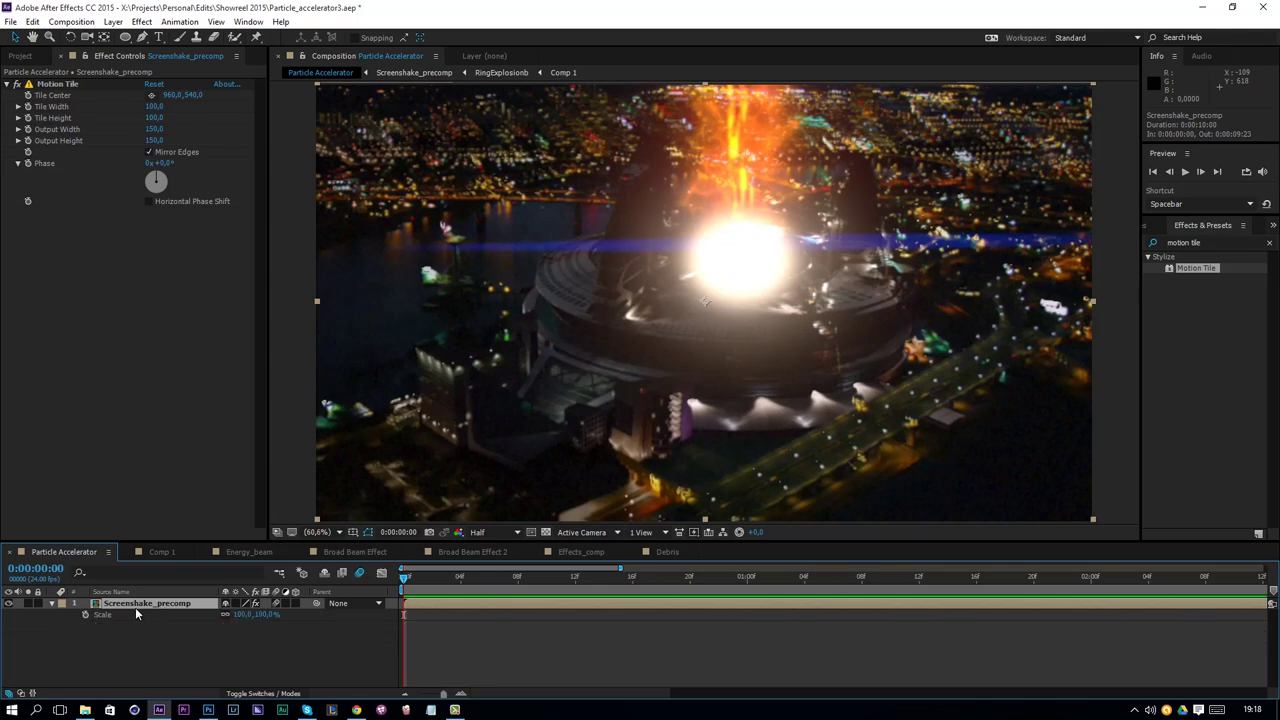
left_click(85, 615)
key("space")
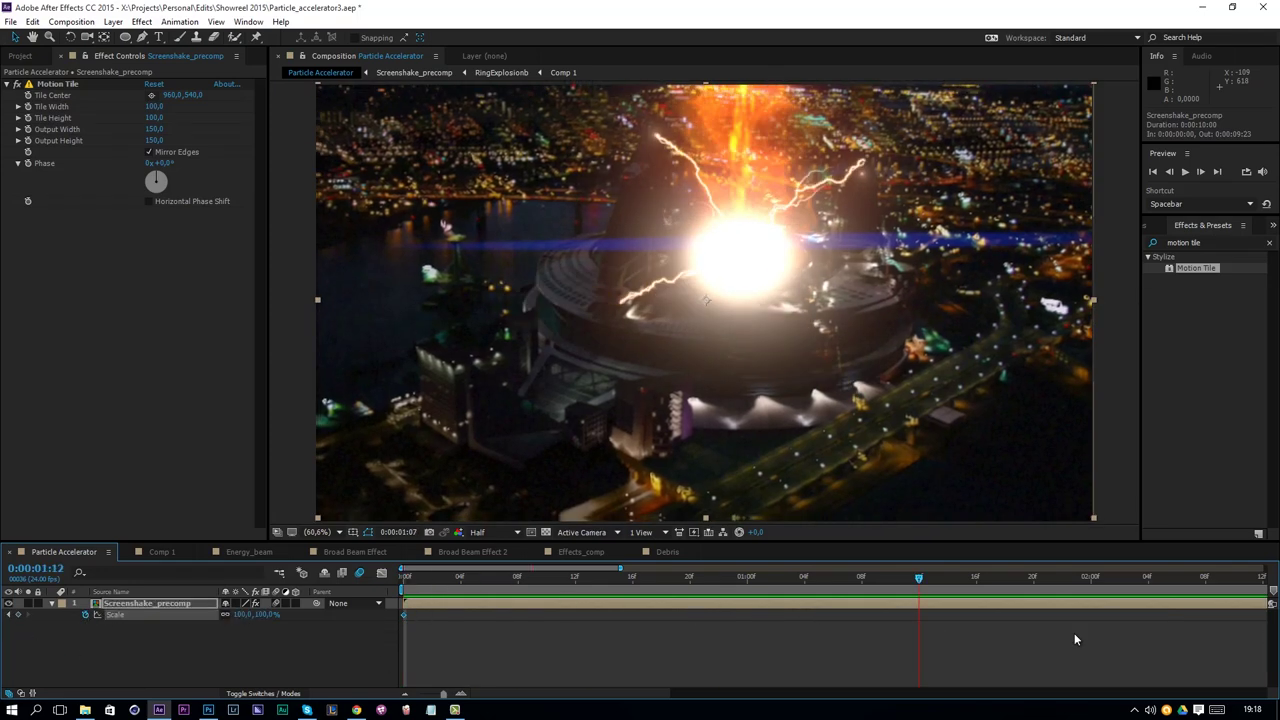
Keyframe the Screenshake_precomp layer's Scale to 113% at the last frame, 0:00:09:23, and preview the slow zoom
key("d")
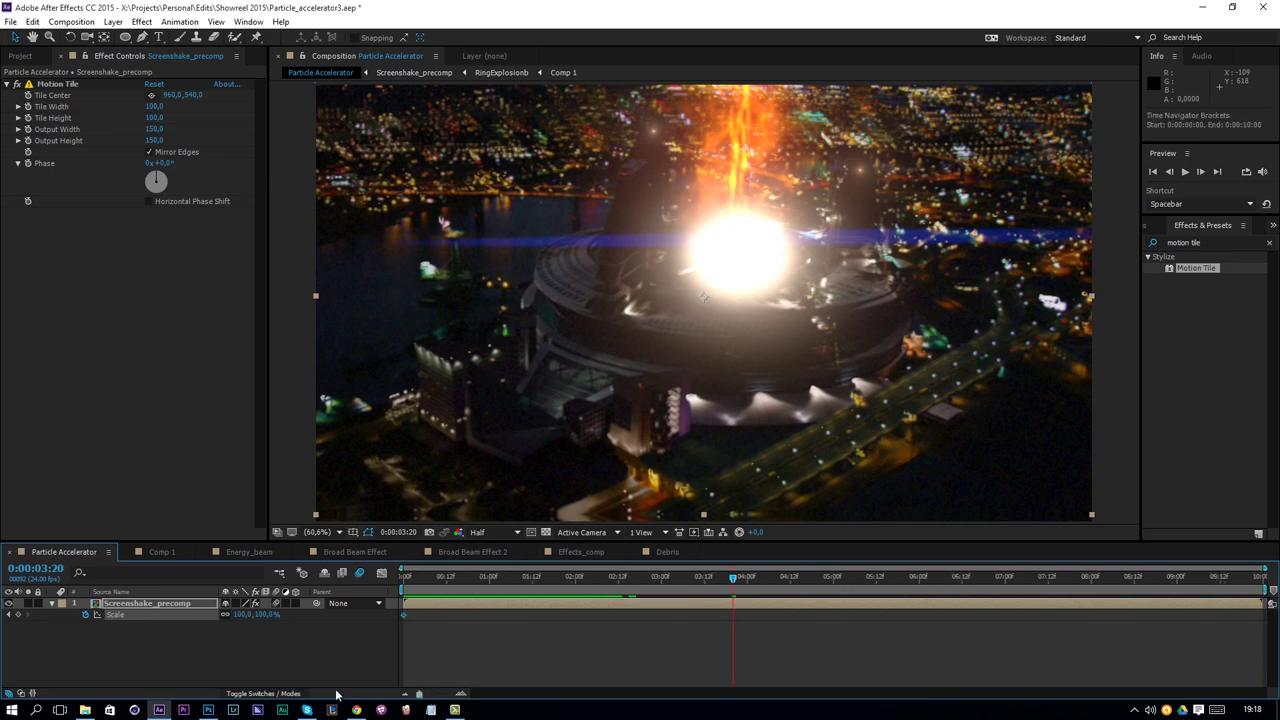
left_click(405, 695)
key("End")
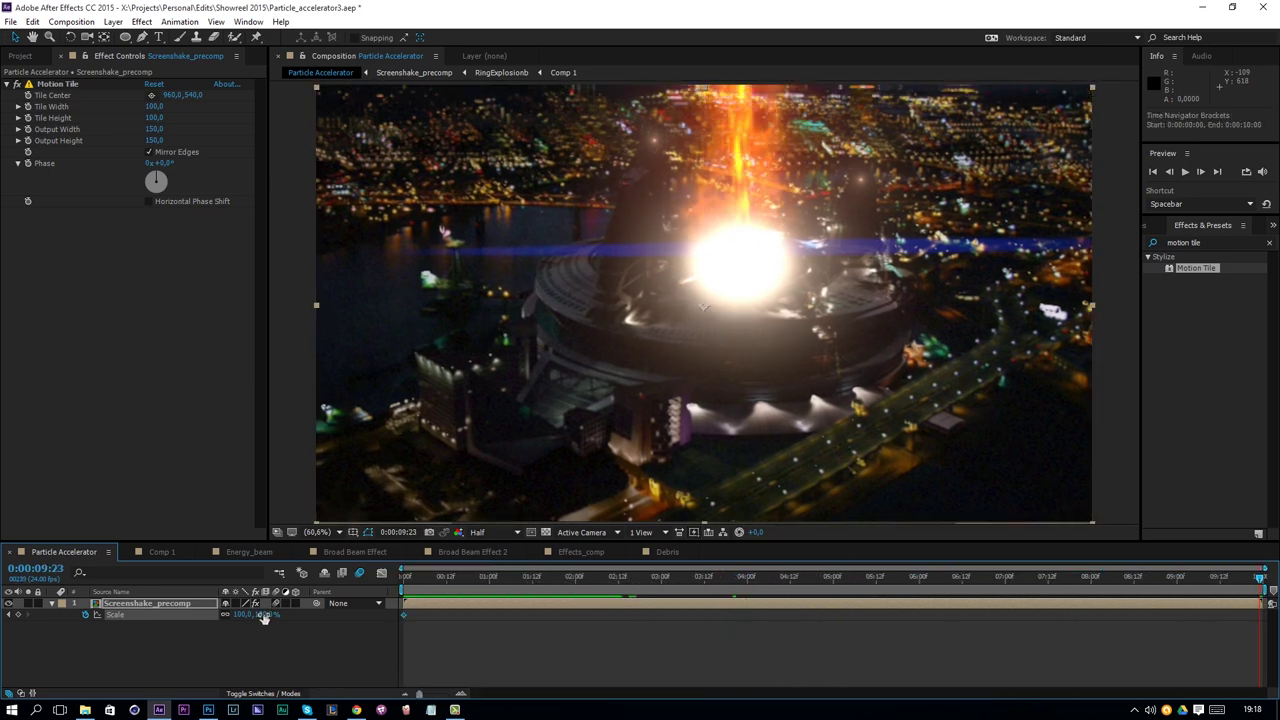
left_click_drag(263, 617, 389, 590)
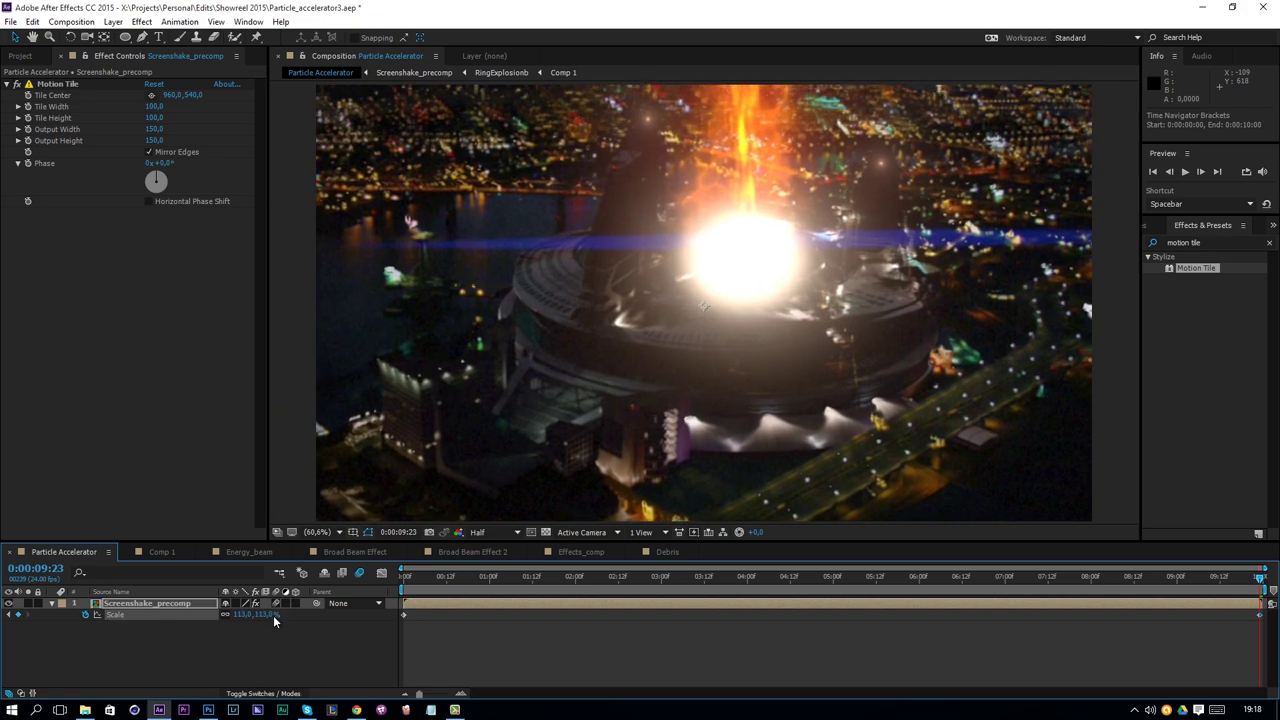
left_click(644, 280)
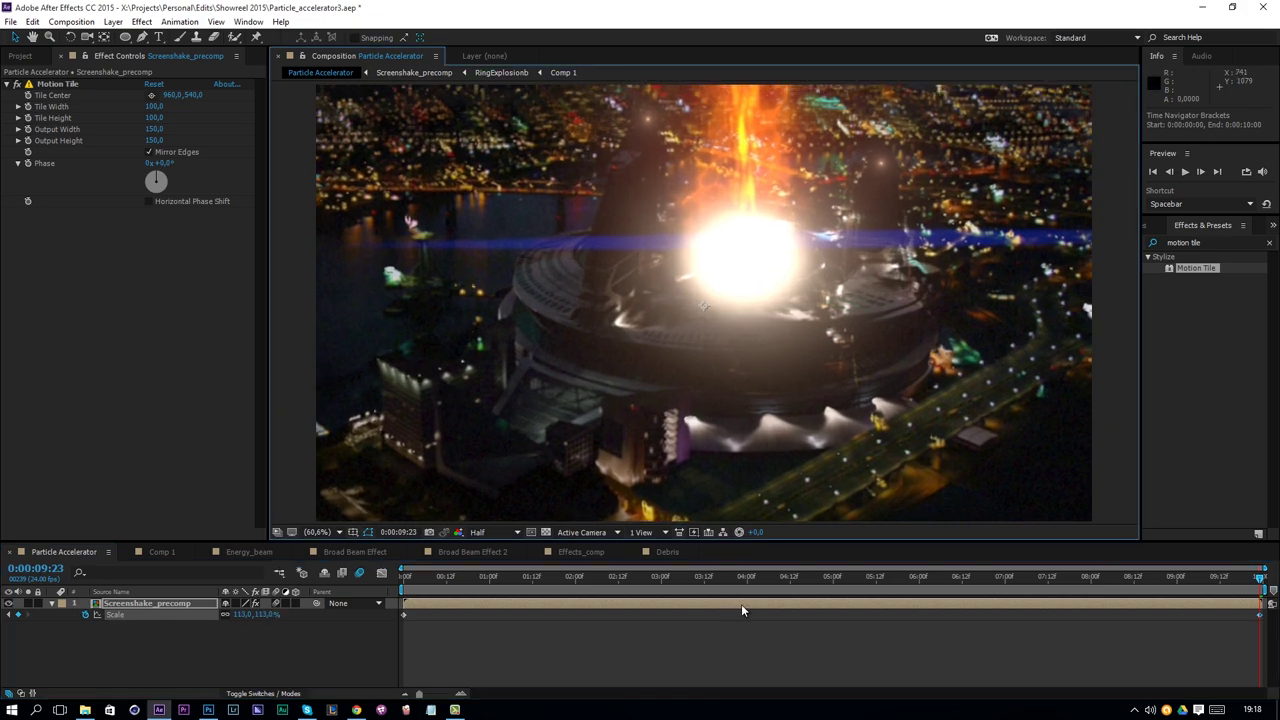
key("space")
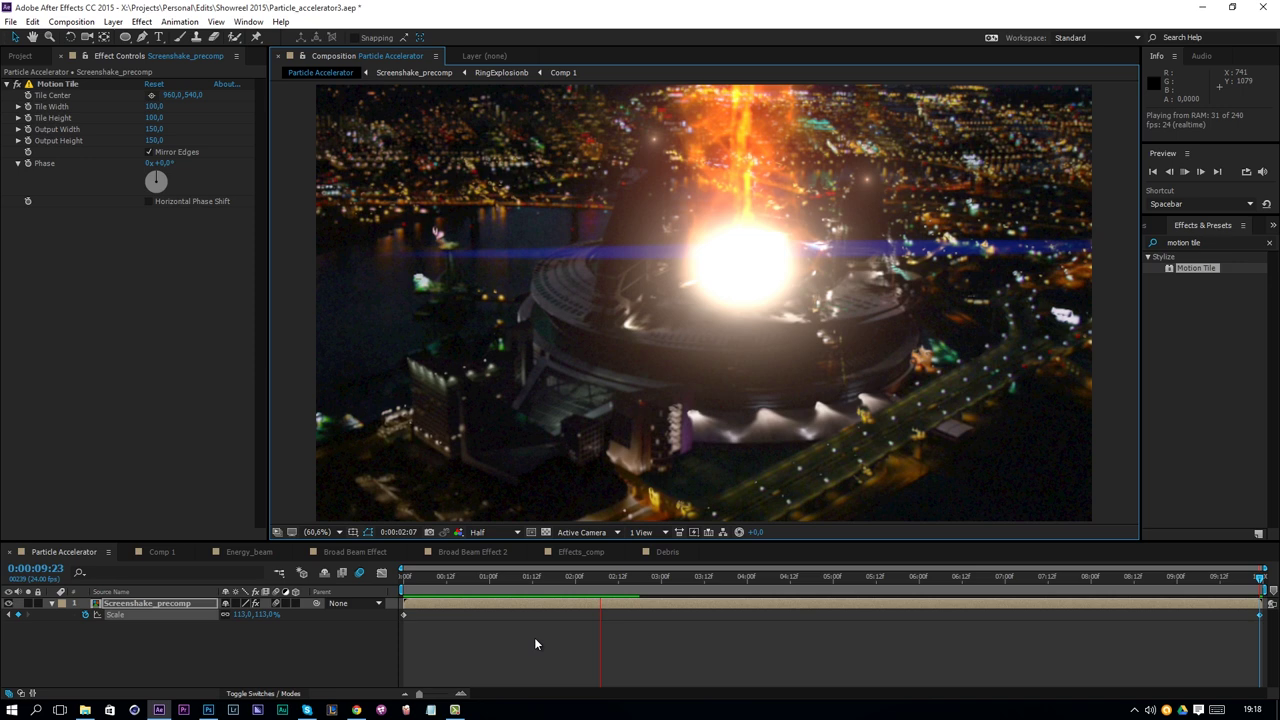
Inside Screenshake_precomp, duplicate the lowest Pale Orange Solid 1 layer, reshape its mask into a wide flat ellipse around the core, and preview it
key("alt+KP_Enter")
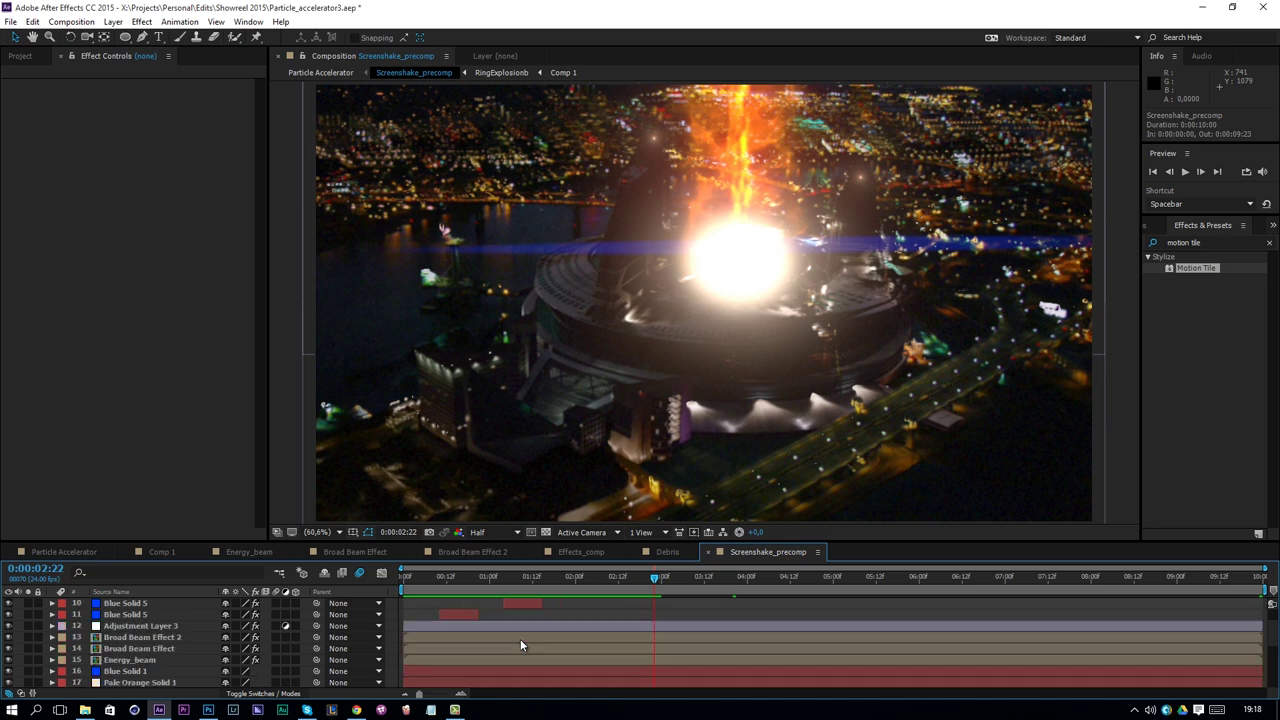
left_click(152, 636)
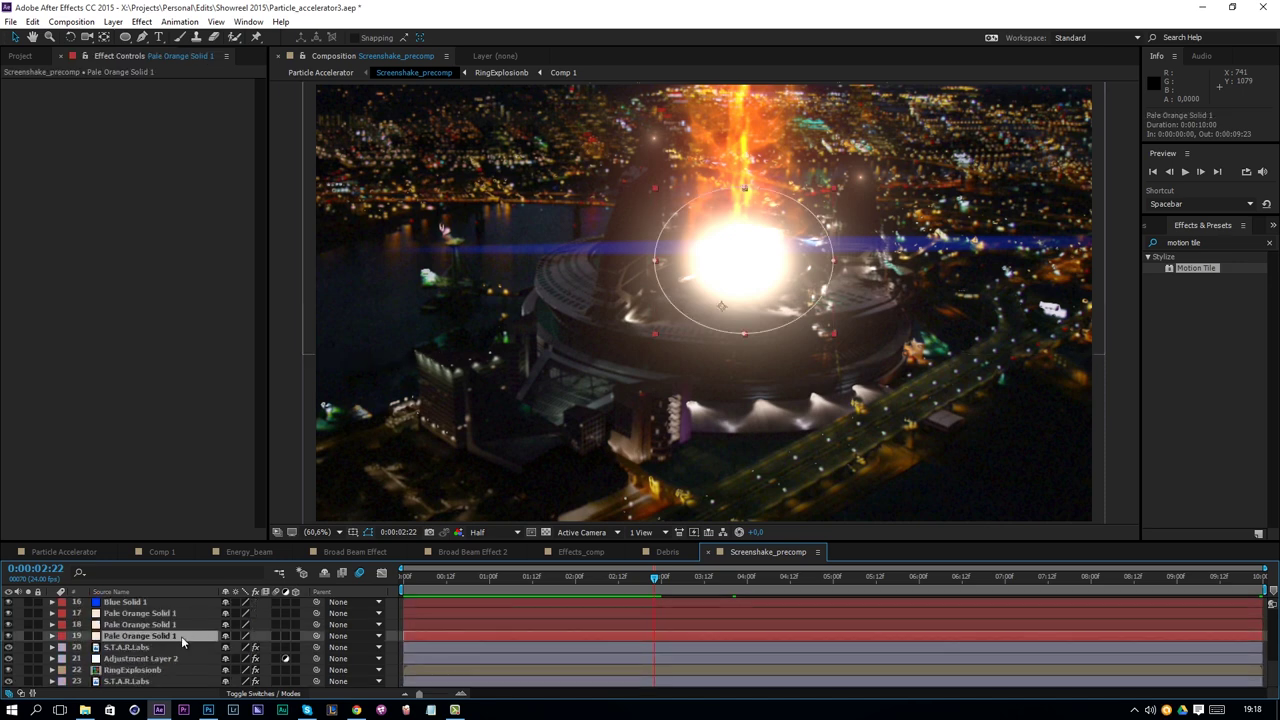
key("ctrl+d")
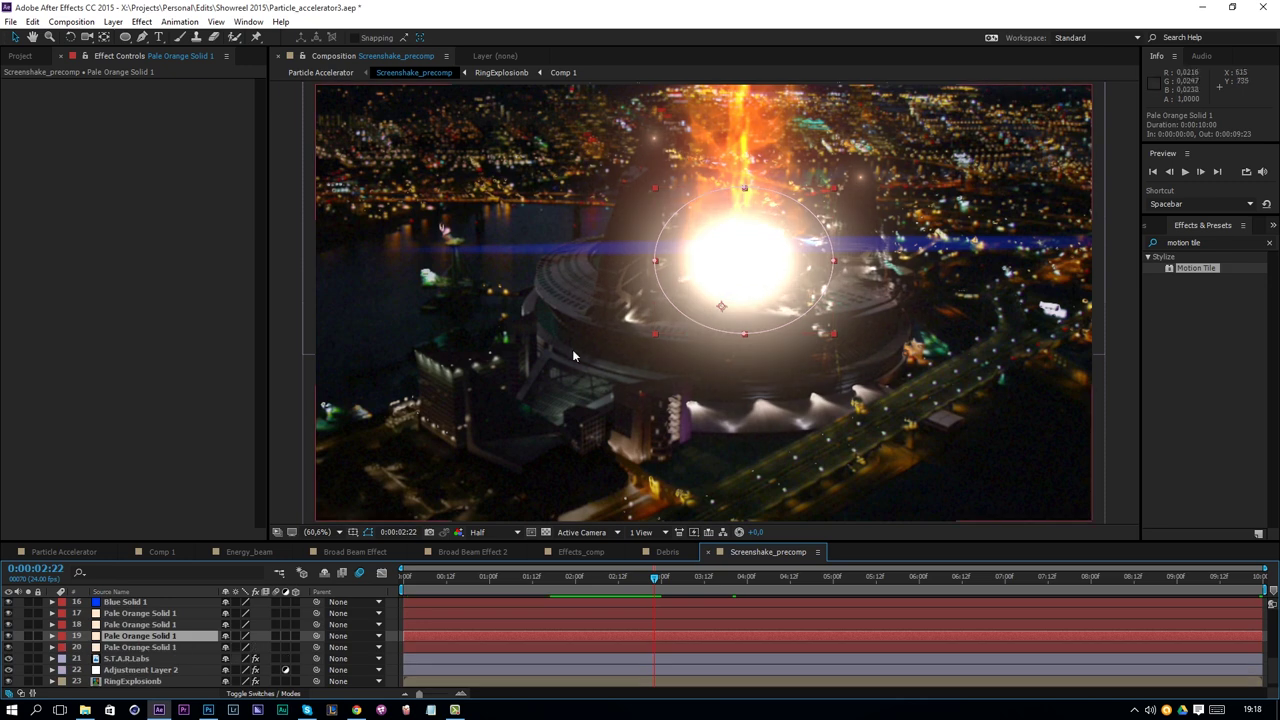
left_click_drag(744, 333, 744, 307)
left_click_drag(833, 268, 876, 263)
key("Return")
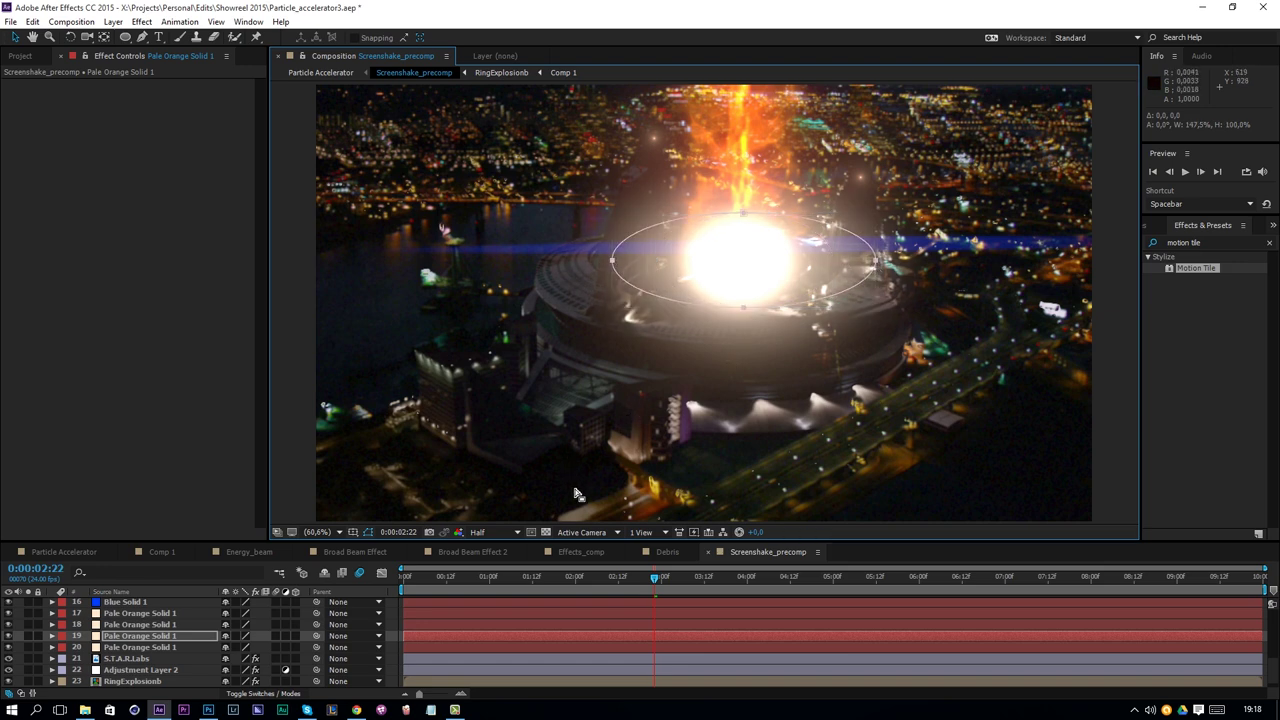
left_click(387, 647)
key("space")
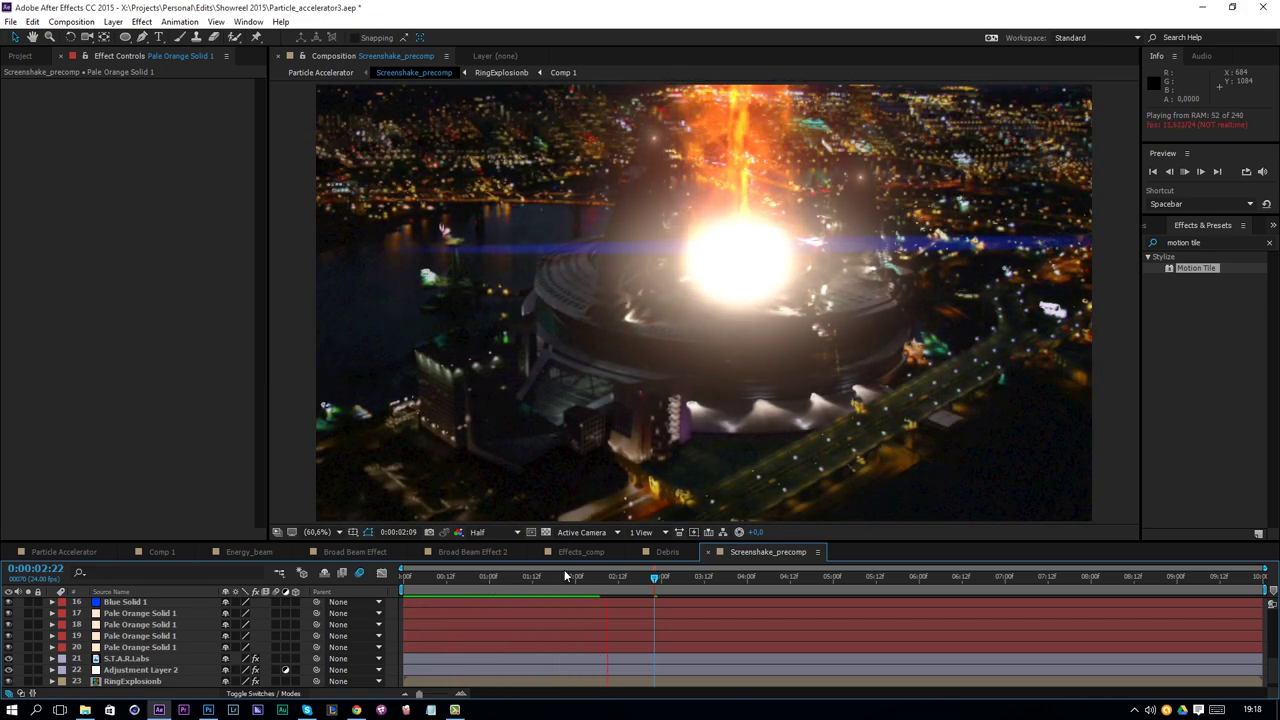
key("space")
Return to the Particle Accelerator composition and preview the glow together with the shake and zoom
left_click(63, 551)
key("space")
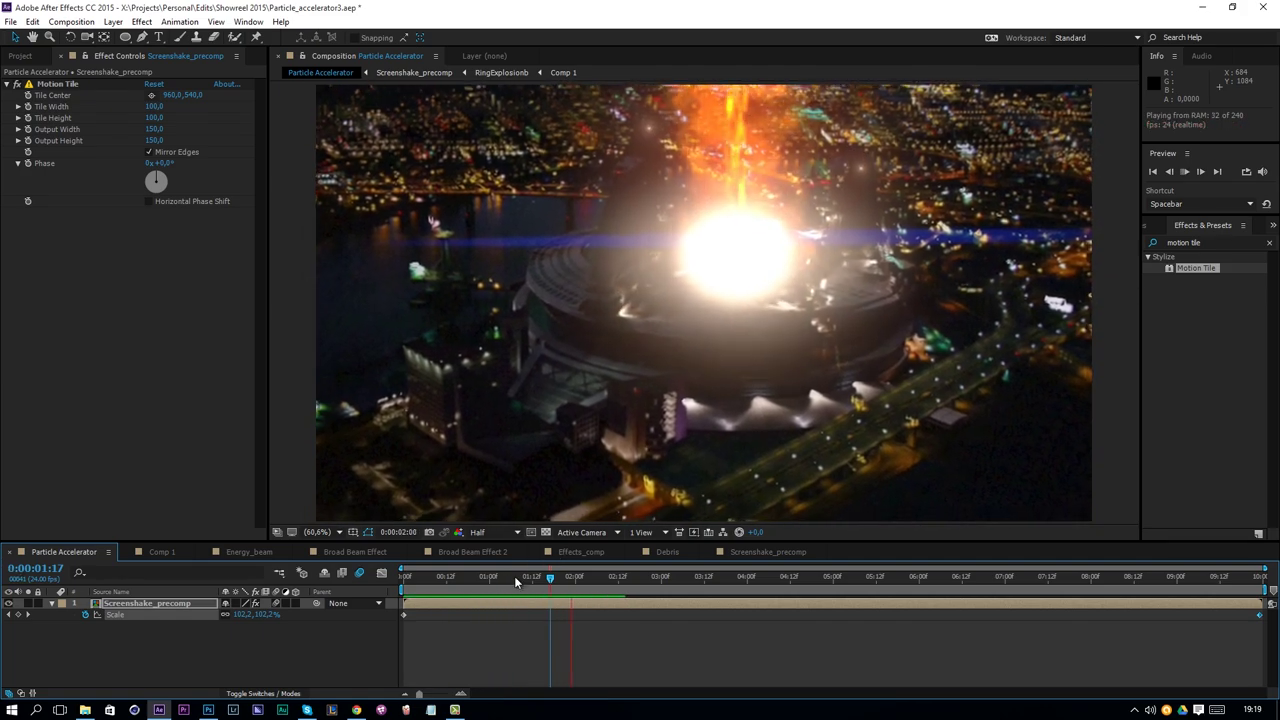
left_click(514, 579)
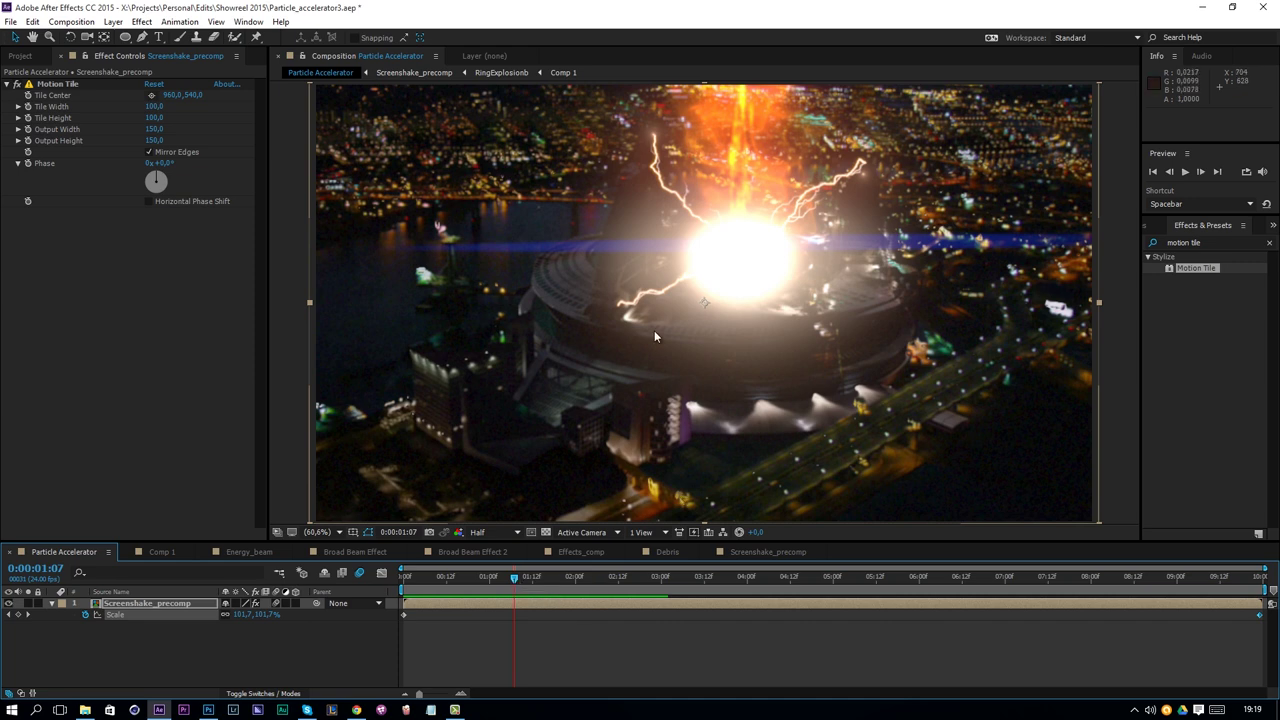
key("space")
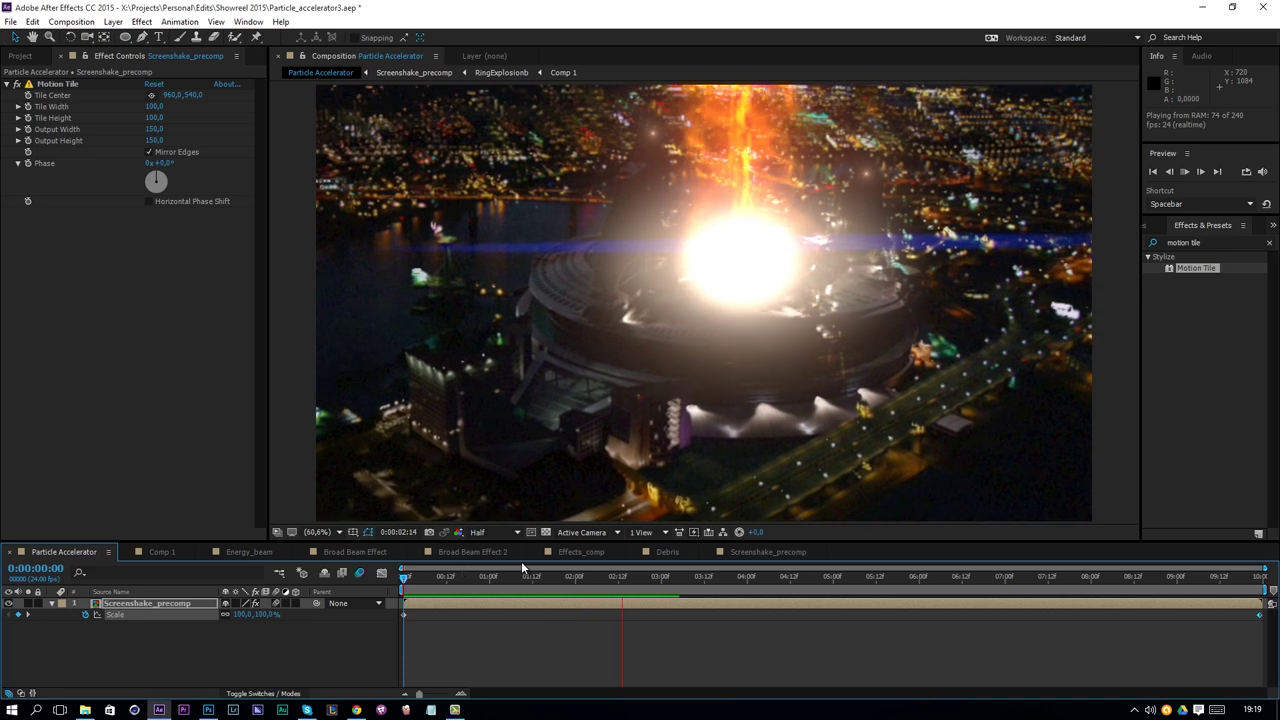
left_click(600, 580)
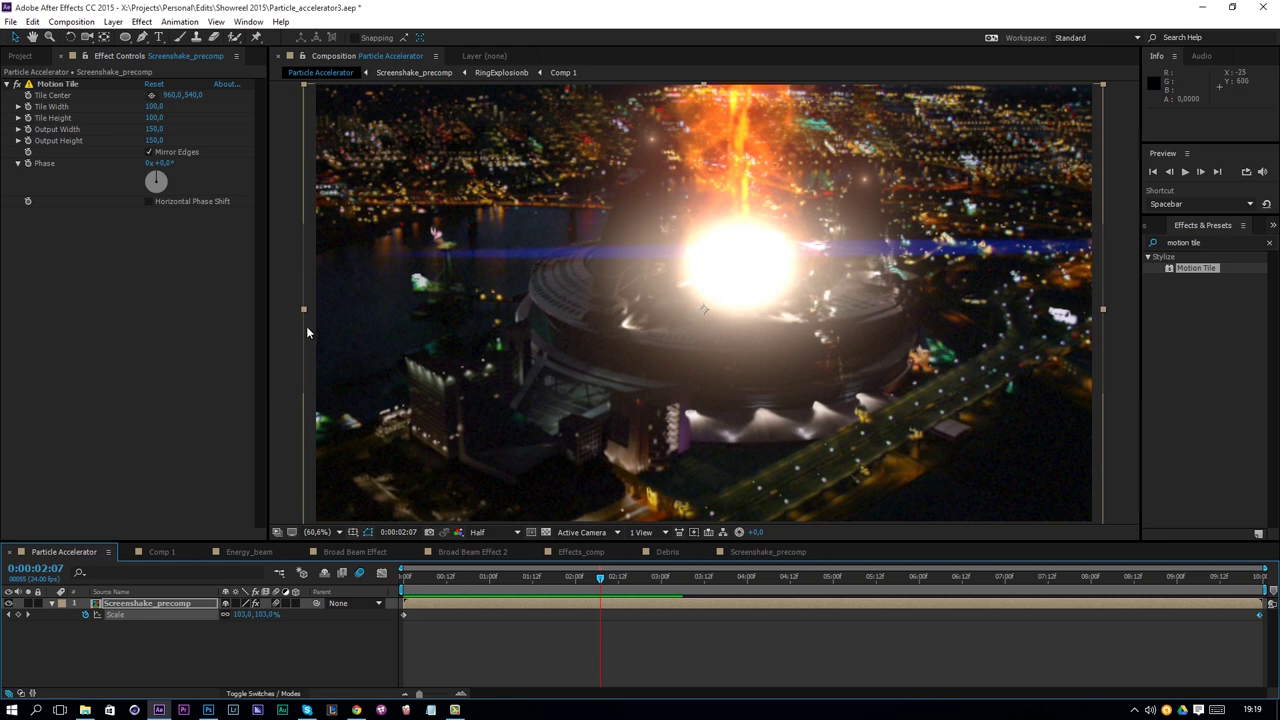
Create an adjustment layer above Screenshake_precomp and apply the Stylize Glow effect to it
right_click(221, 646)
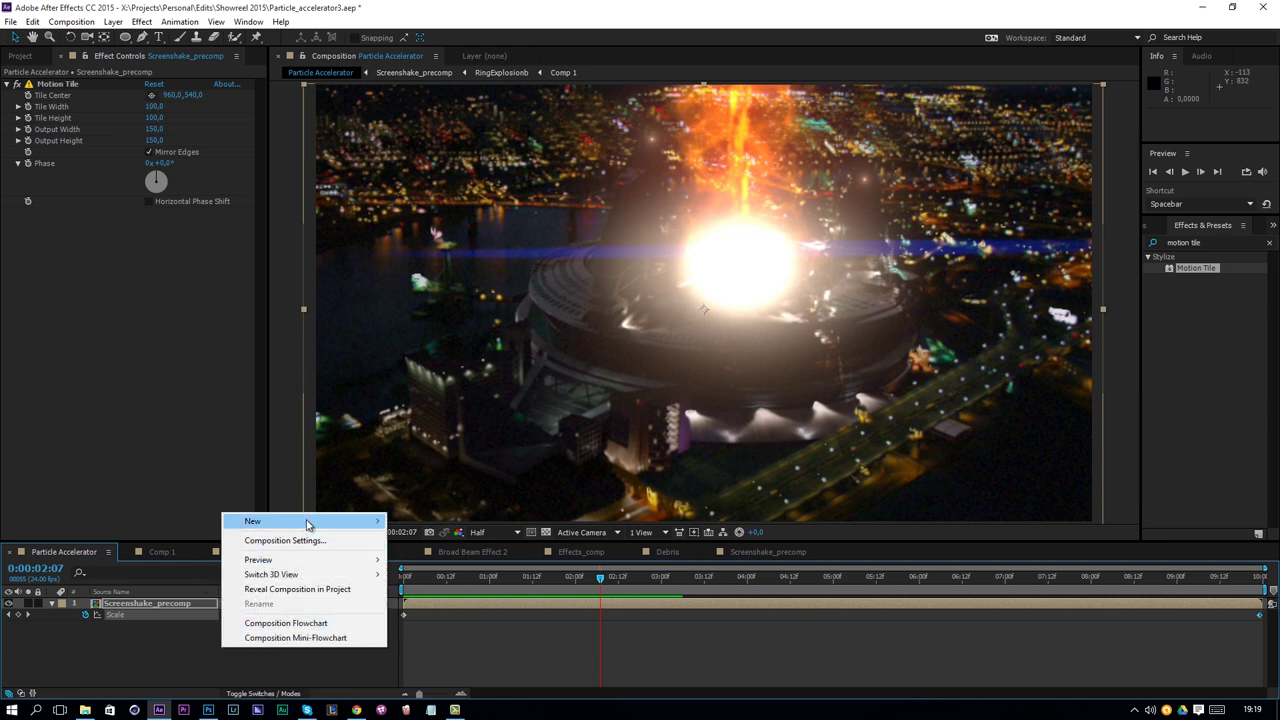
mouse_move(307, 524)
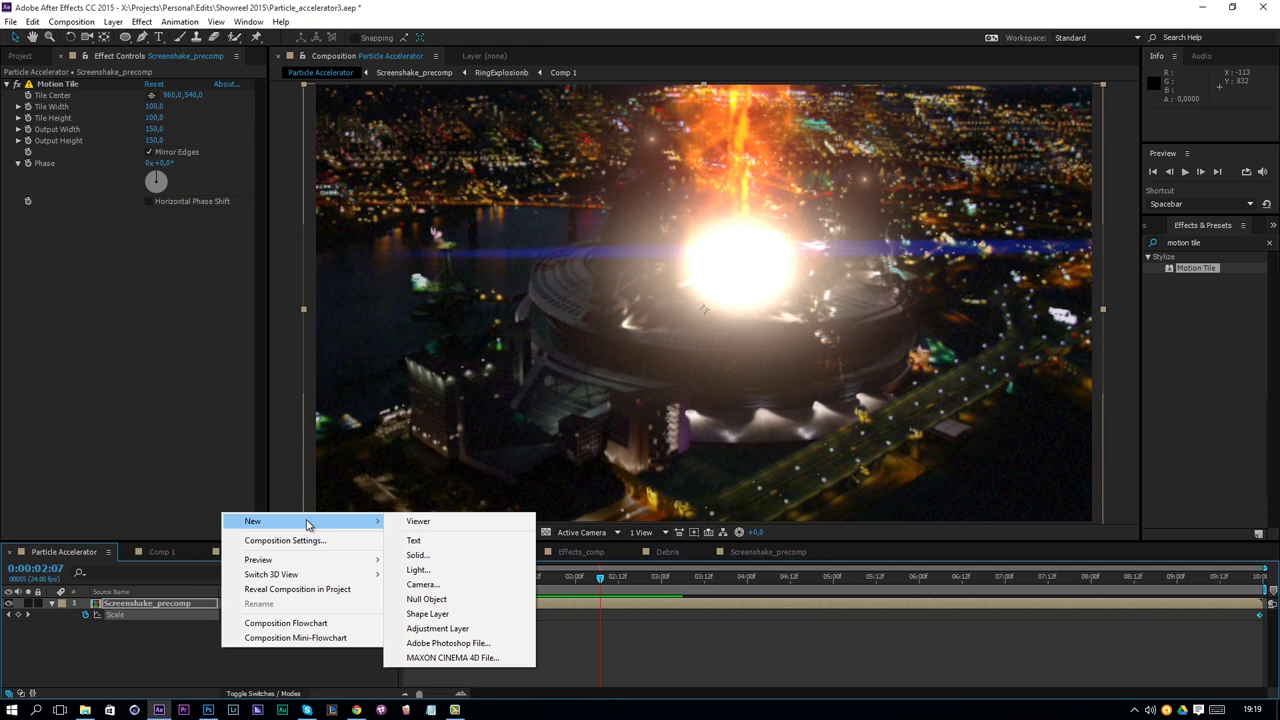
left_click(437, 628)
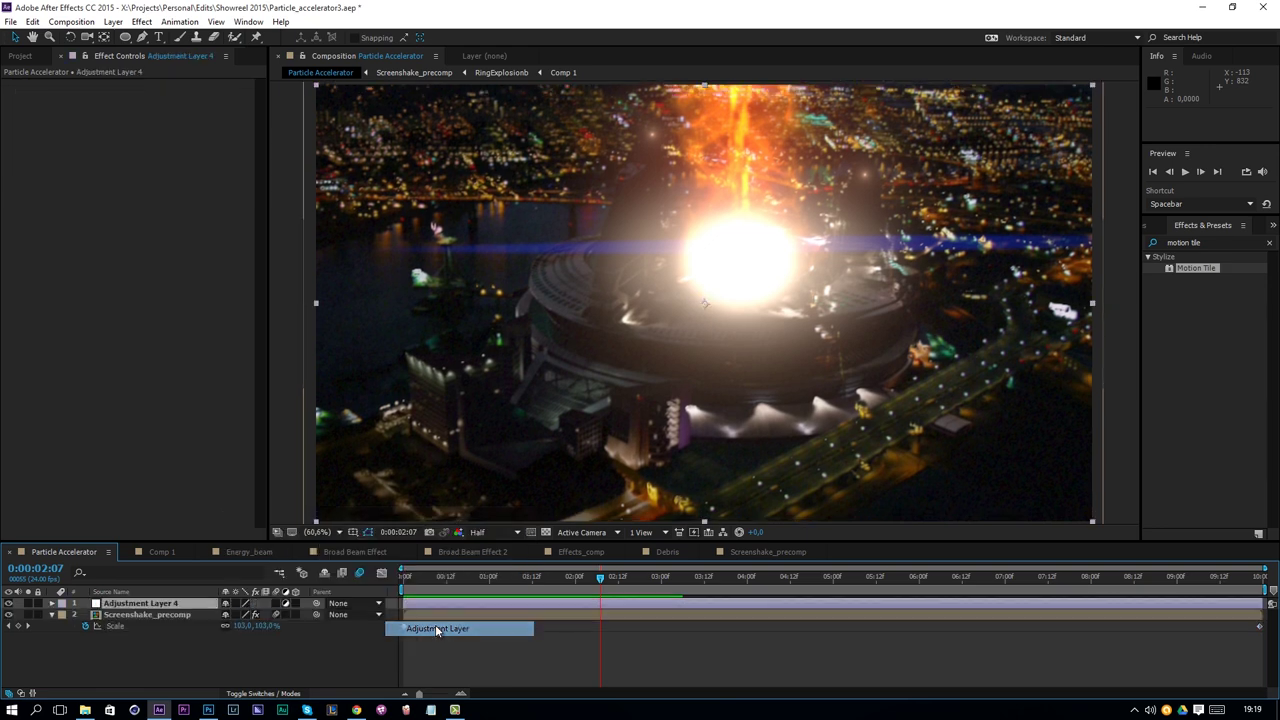
left_click(142, 21)
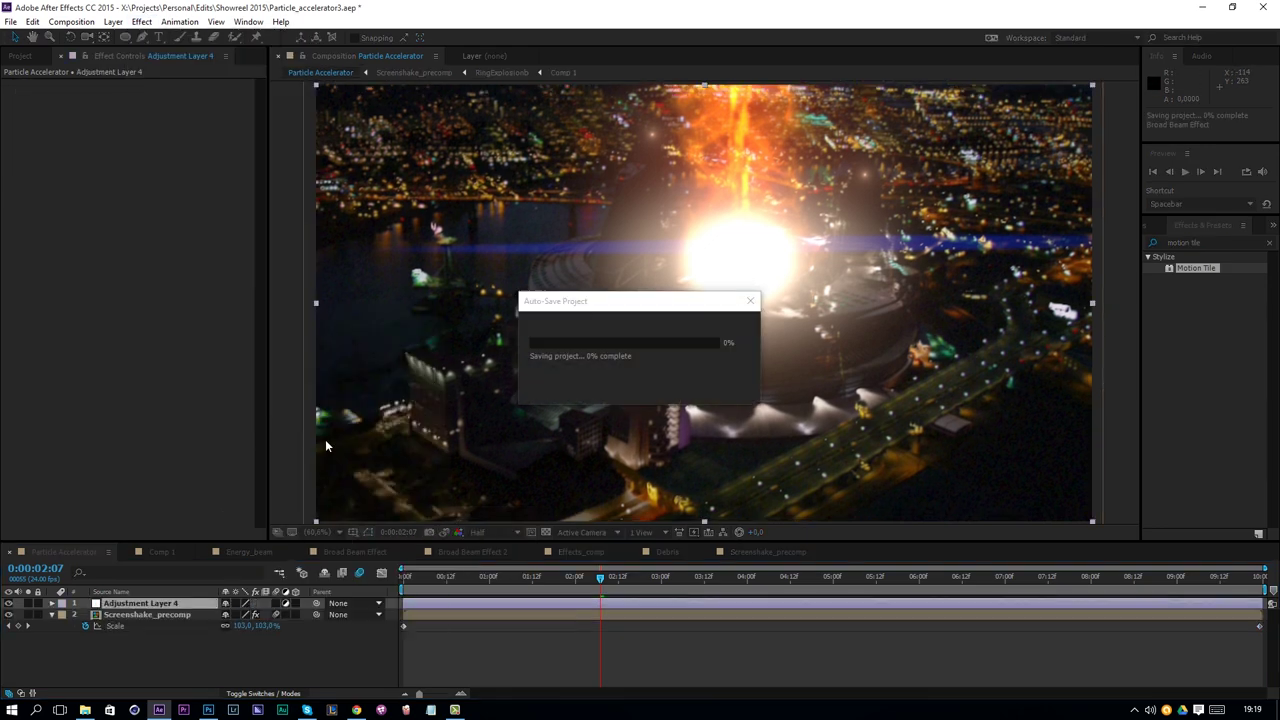
left_click(142, 21)
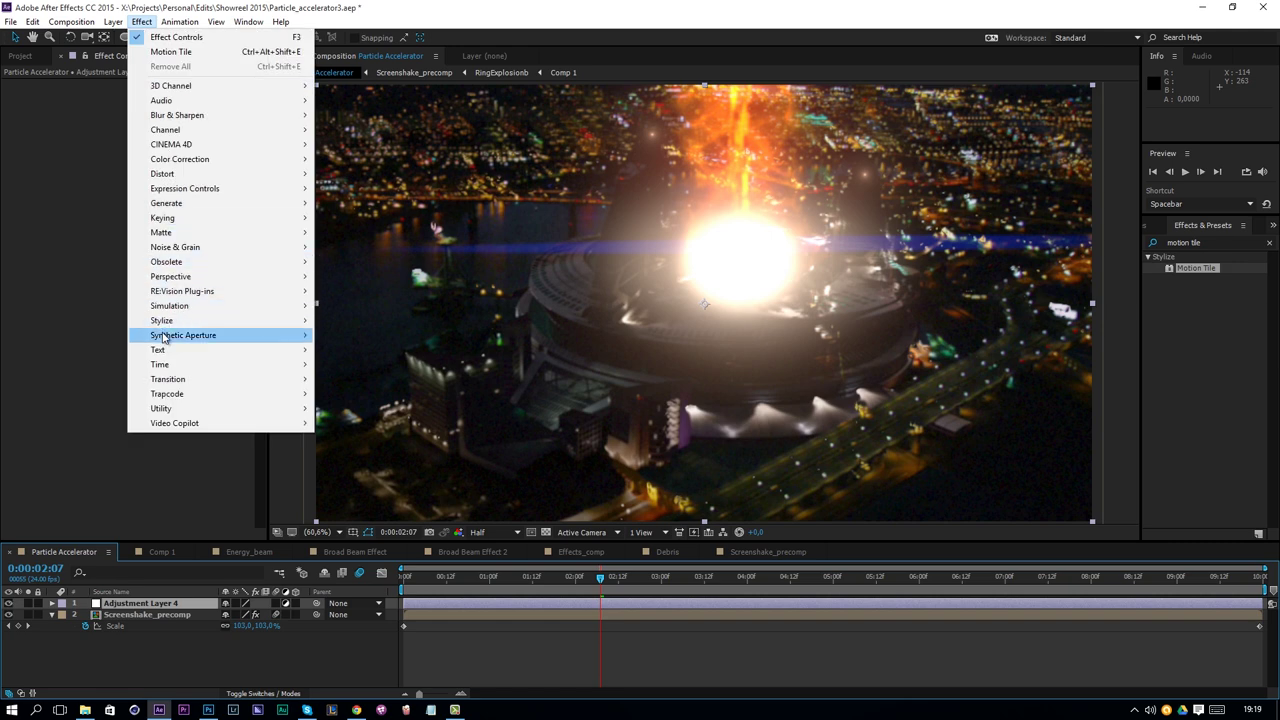
mouse_move(162, 320)
left_click(345, 525)
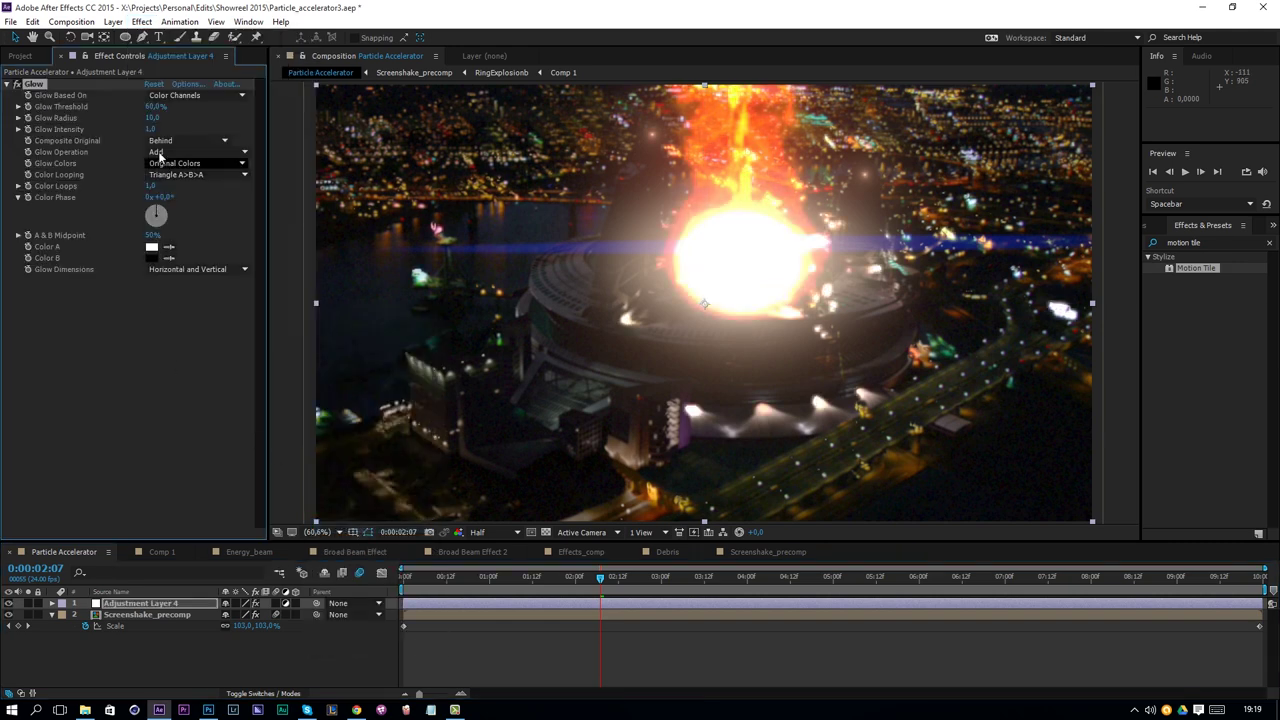
Set the adjustment layer's Glow Radius to 500 and Glow Intensity to 0.3
left_click_drag(155, 117, 150, 119)
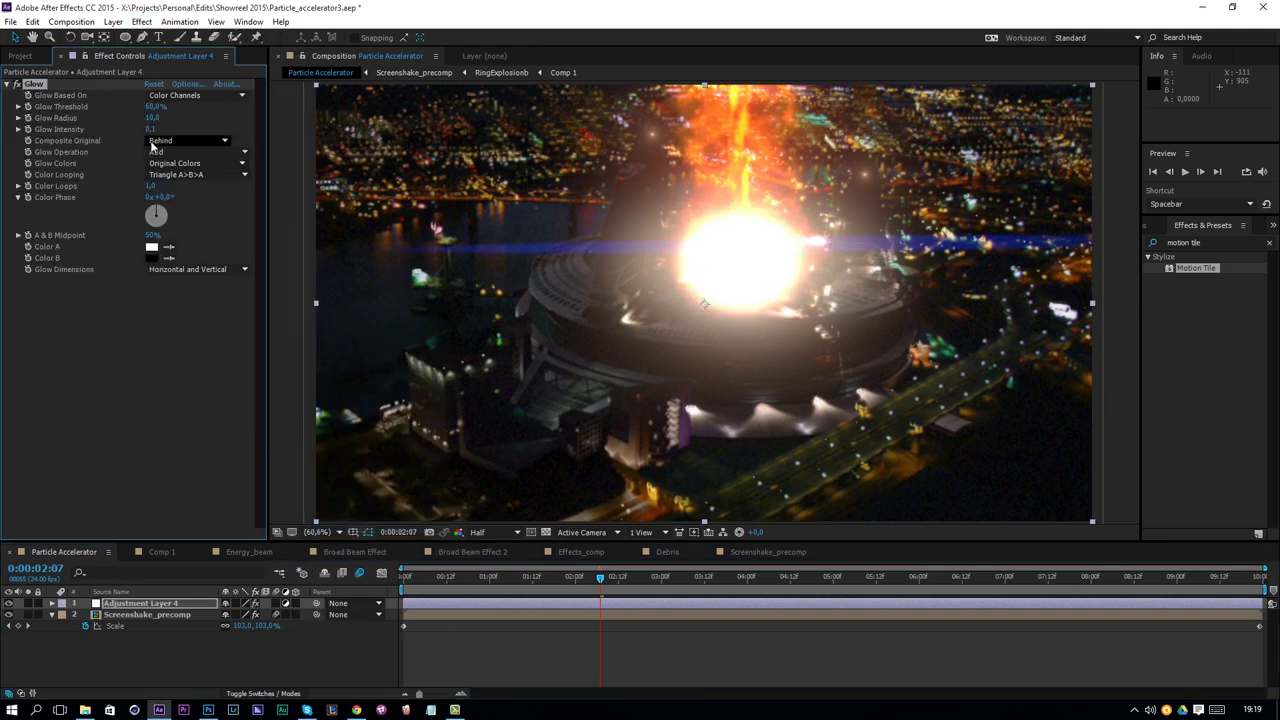
type("500")
key("Return")
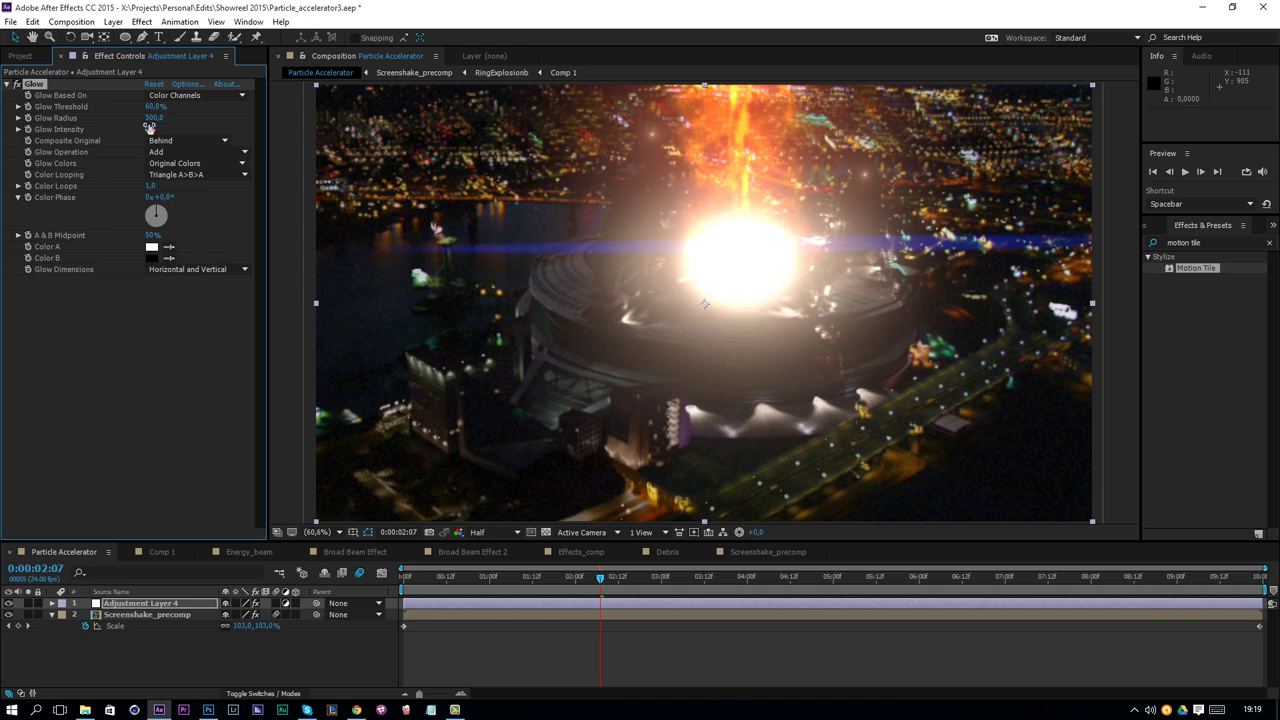
left_click(152, 131)
type("0,3")
key("Return")
Apply the Tint effect to the adjustment layer and set Amount to Tint to 25%
left_click(141, 21)
mouse_move(180, 159)
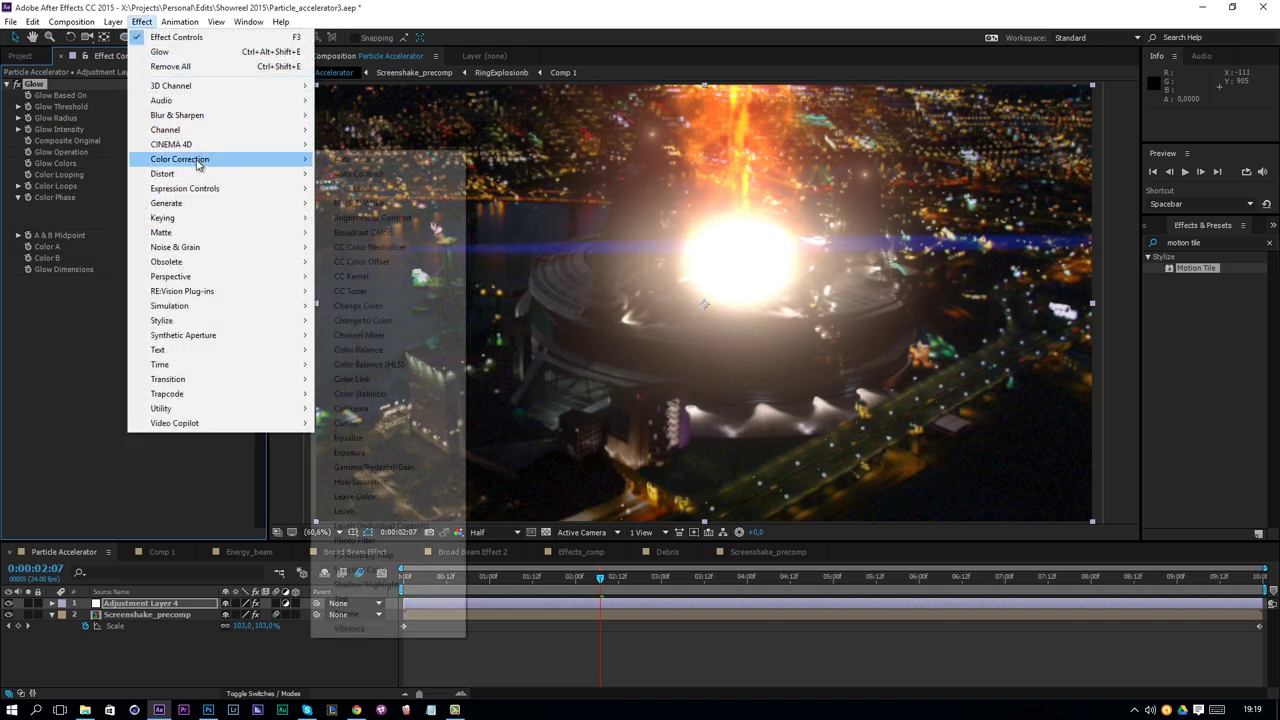
left_click(341, 599)
left_click(152, 315)
type("50")
key("Return")
Apply Curves to the adjustment layer and slightly lower the RGB shadows while anchoring the highlights with a second point
left_click(141, 21)
mouse_move(200, 159)
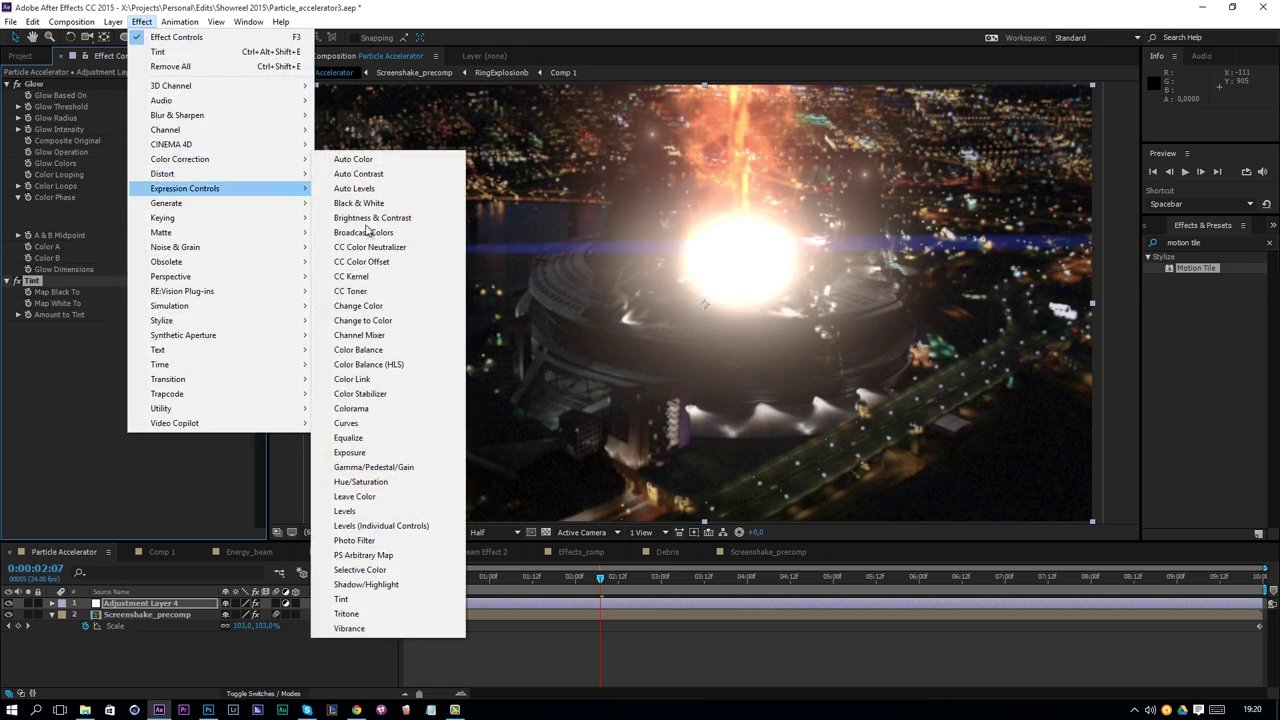
left_click(369, 424)
left_click(80, 450)
left_click(153, 379)
Raise the highlights and lower the shadows slightly on the red channel of Curves
left_click(185, 286)
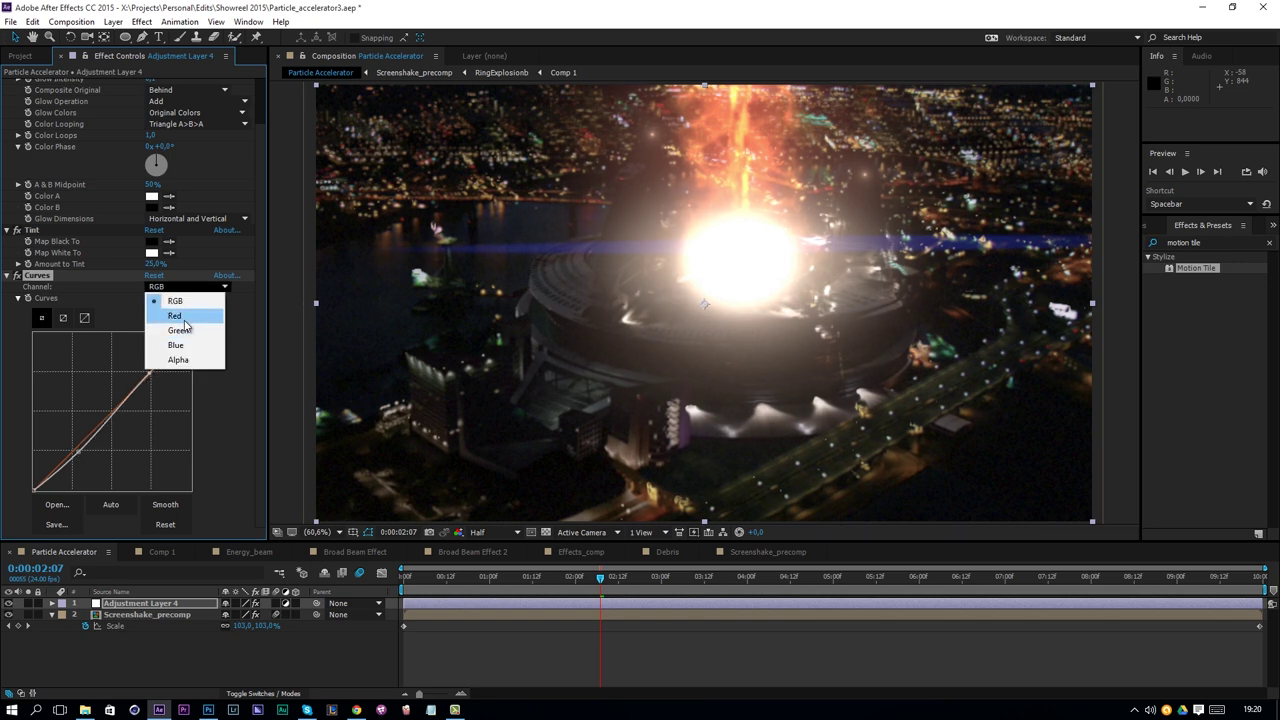
left_click(165, 313)
left_click_drag(157, 374, 147, 370)
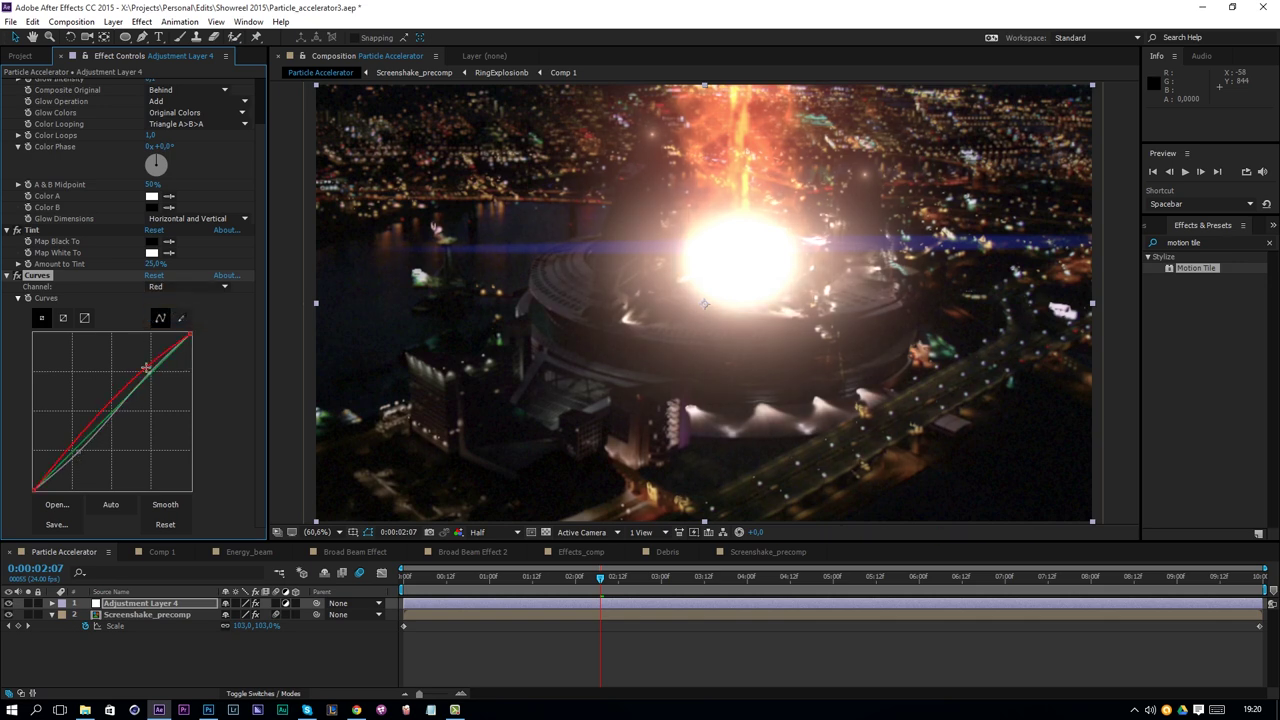
left_click_drag(80, 446, 74, 458)
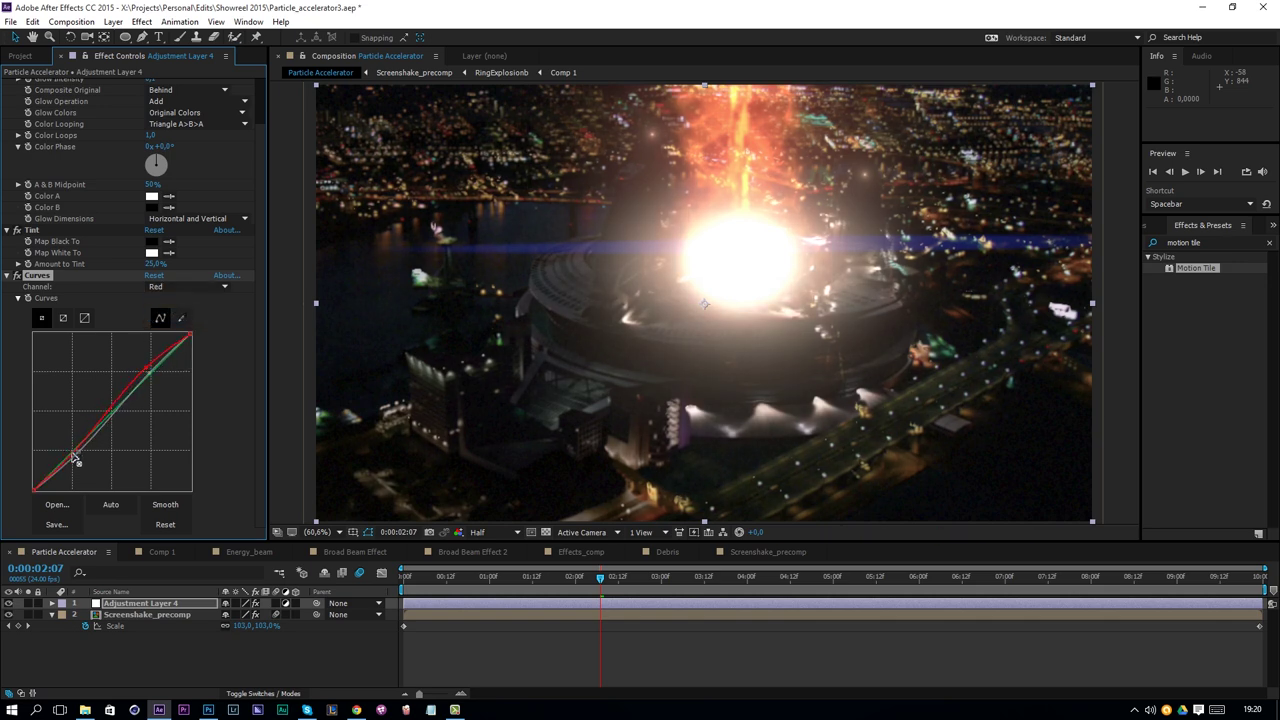
Shape the green channel of Curves with slightly raised highlights and slightly lowered shadows
left_click(192, 288)
left_click(180, 330)
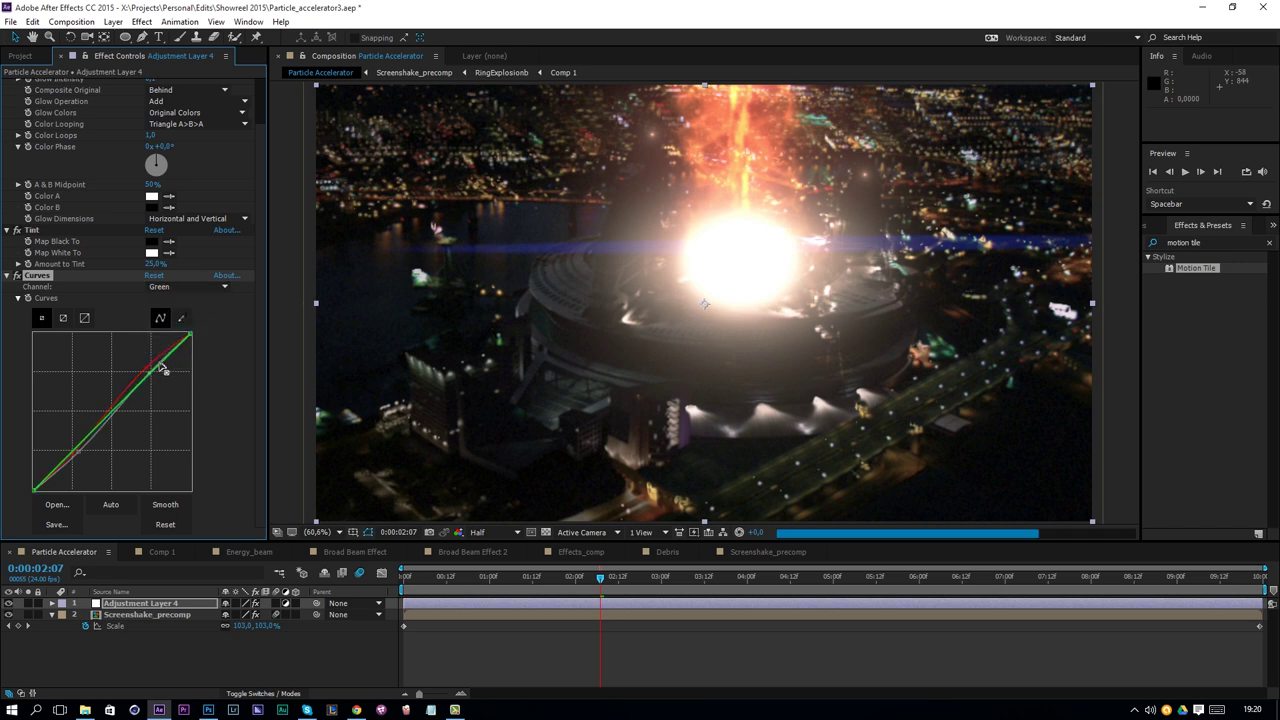
left_click_drag(165, 371, 163, 357)
left_click_drag(63, 471, 63, 462)
Raise the shadows and lower the highlights slightly on the blue channel, and compare the image with and without Curves
left_click(190, 287)
left_click(180, 343)
left_click_drag(57, 474, 52, 466)
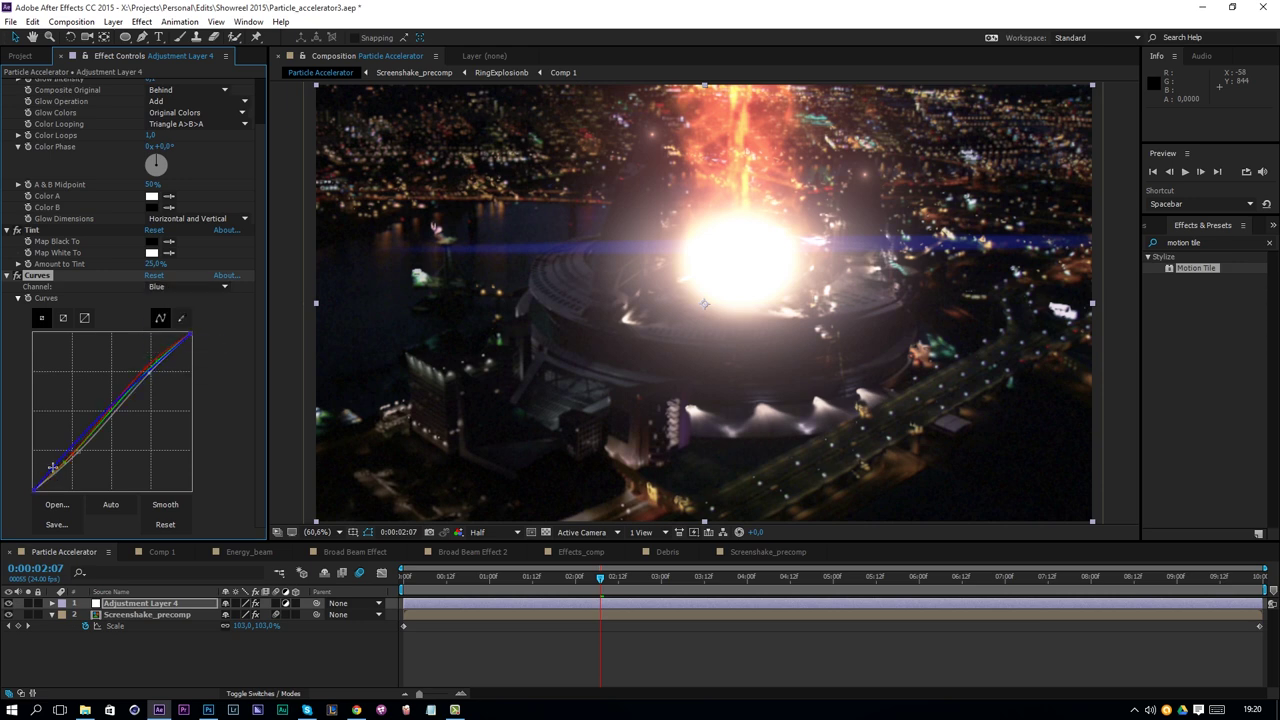
left_click_drag(148, 377, 156, 372)
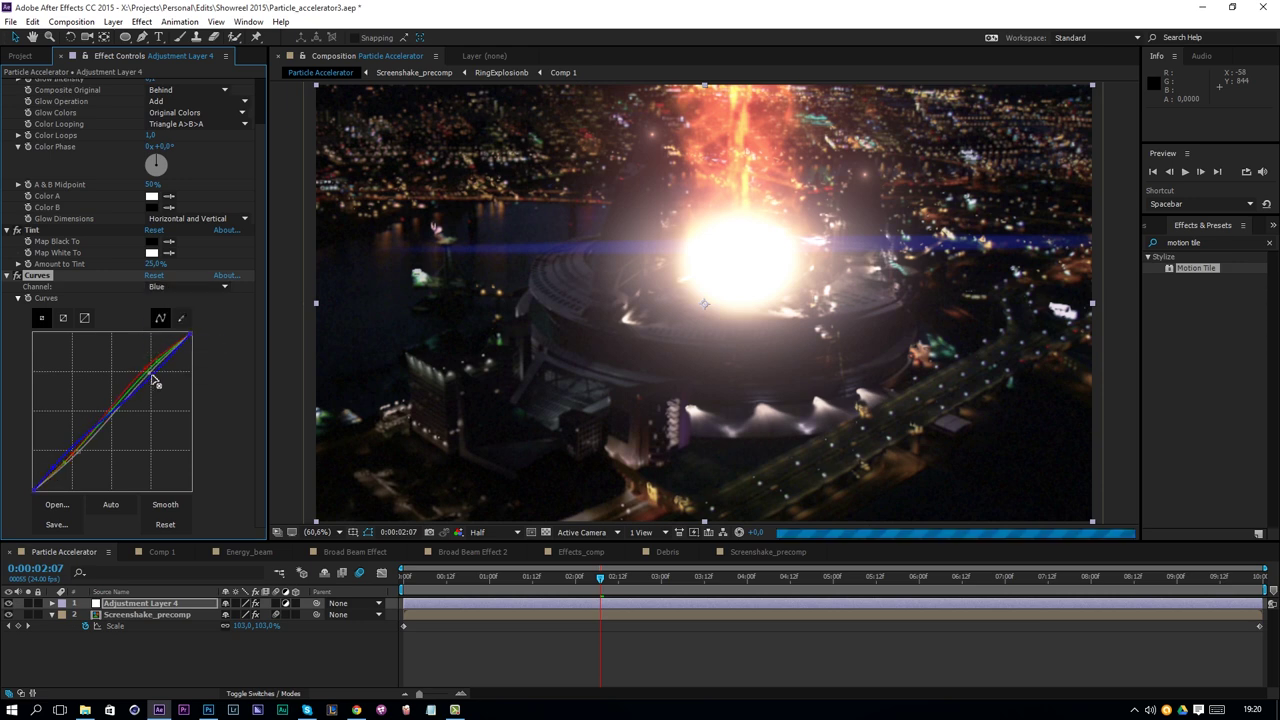
left_click(17, 275)
left_click(17, 275)
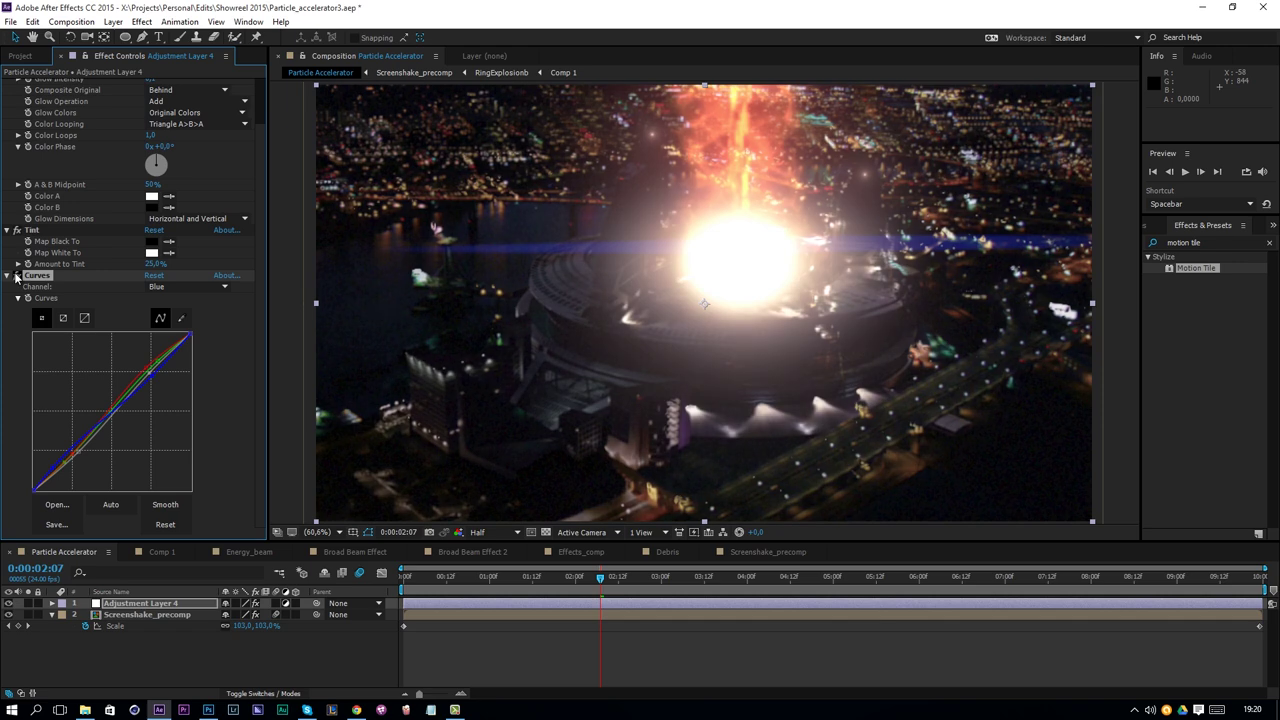
Set the opacity of the colour-grading adjustment layer to 60%
left_click(167, 603)
key("t")
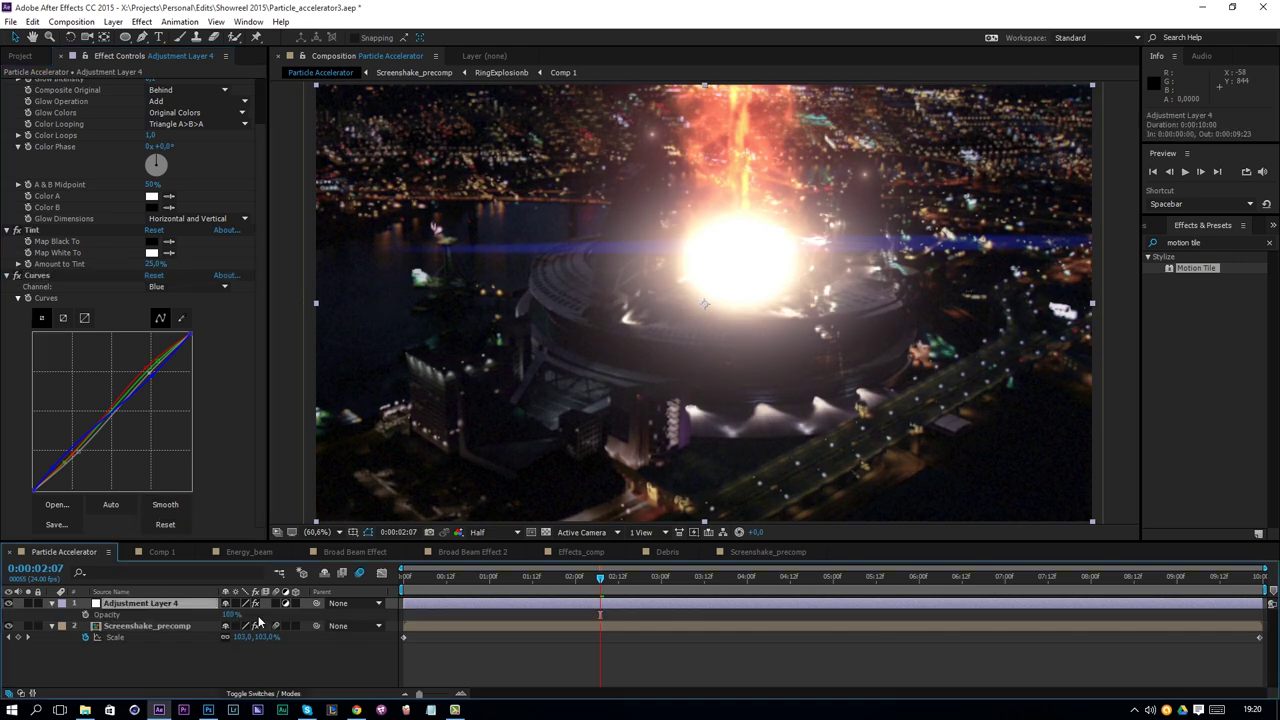
left_click(245, 656)
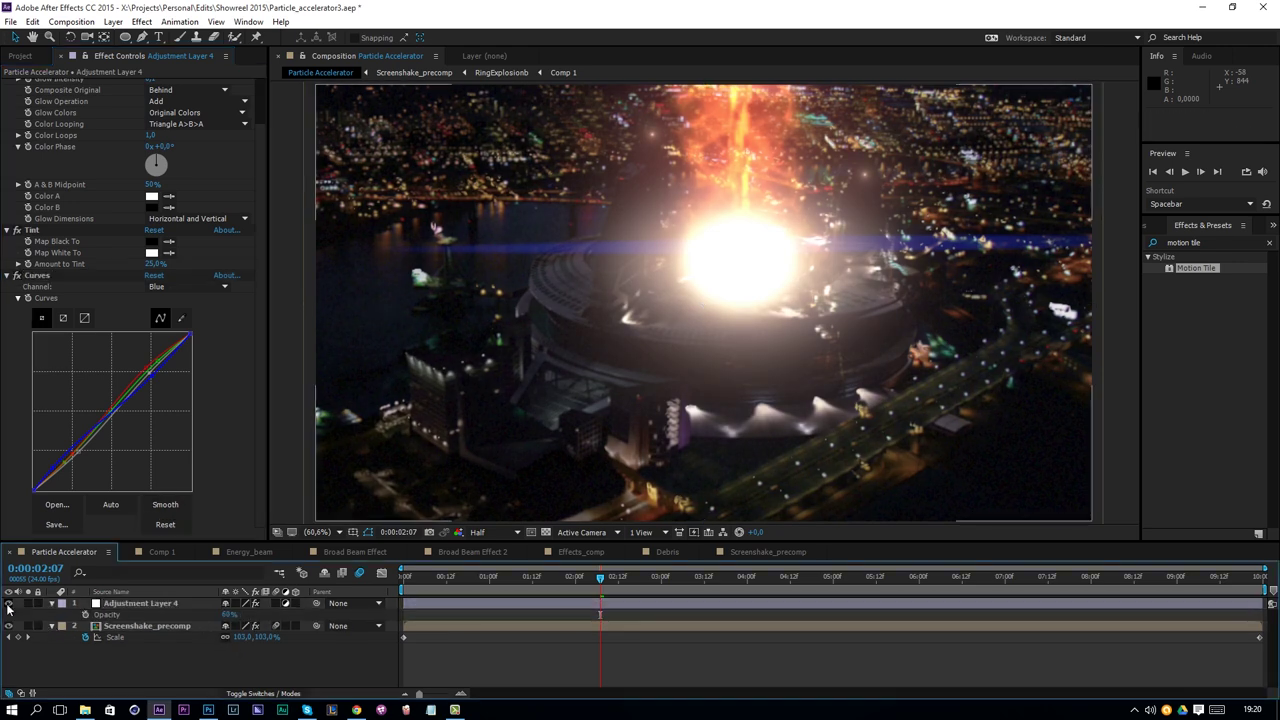